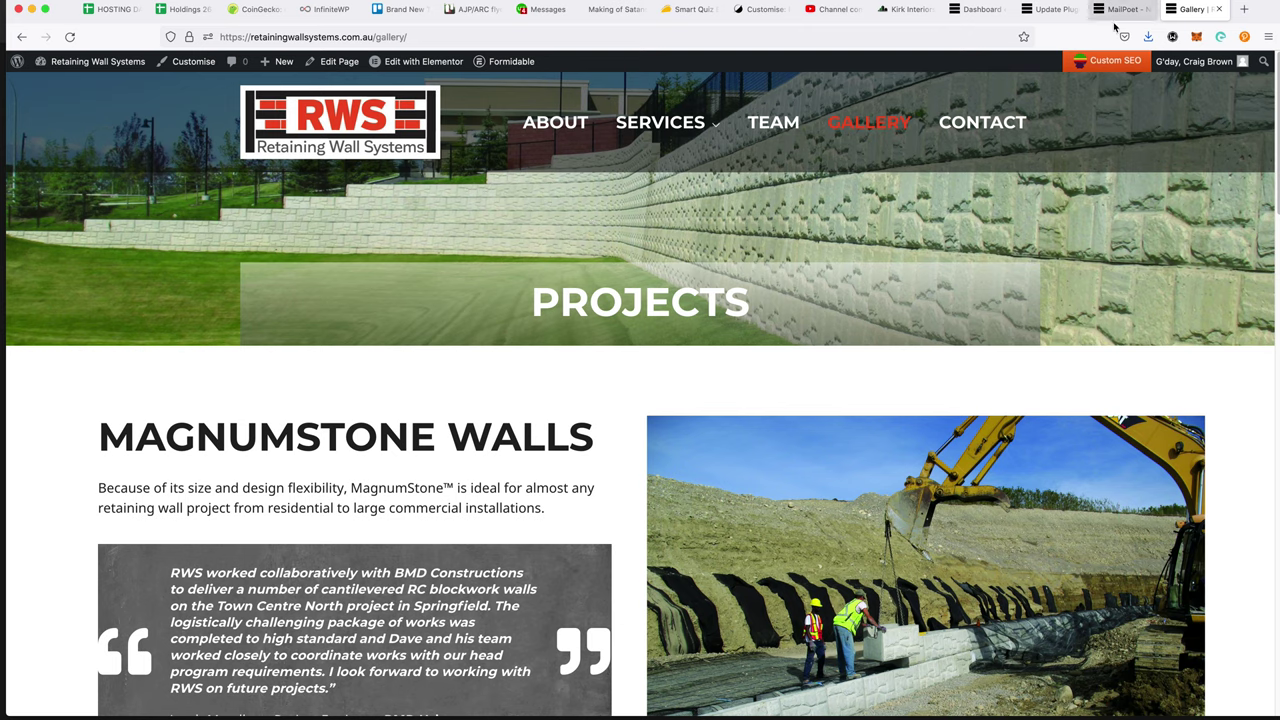
# - Review the Keystone Wall integration case study newsletter in MailPoet from its header to its footer
pyautogui.click(1116, 12)
pyautogui.scroll(-10, 930, 230)
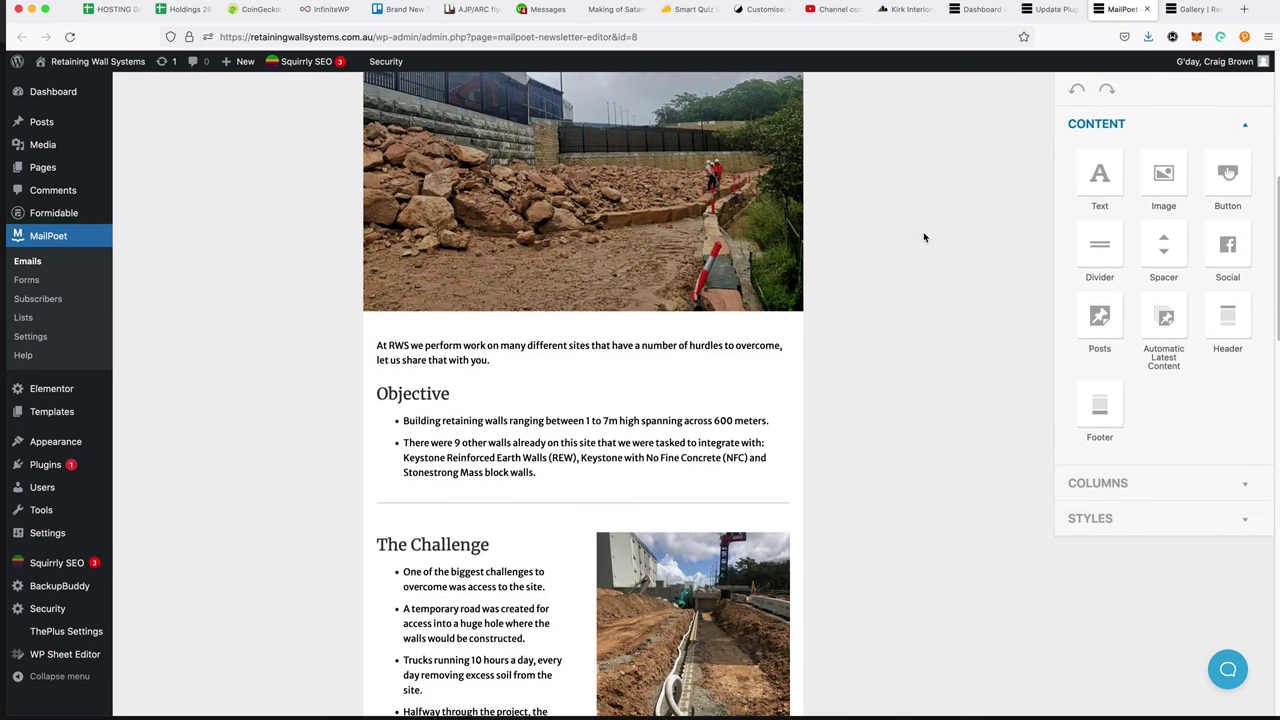
pyautogui.scroll(-12, 925, 250)
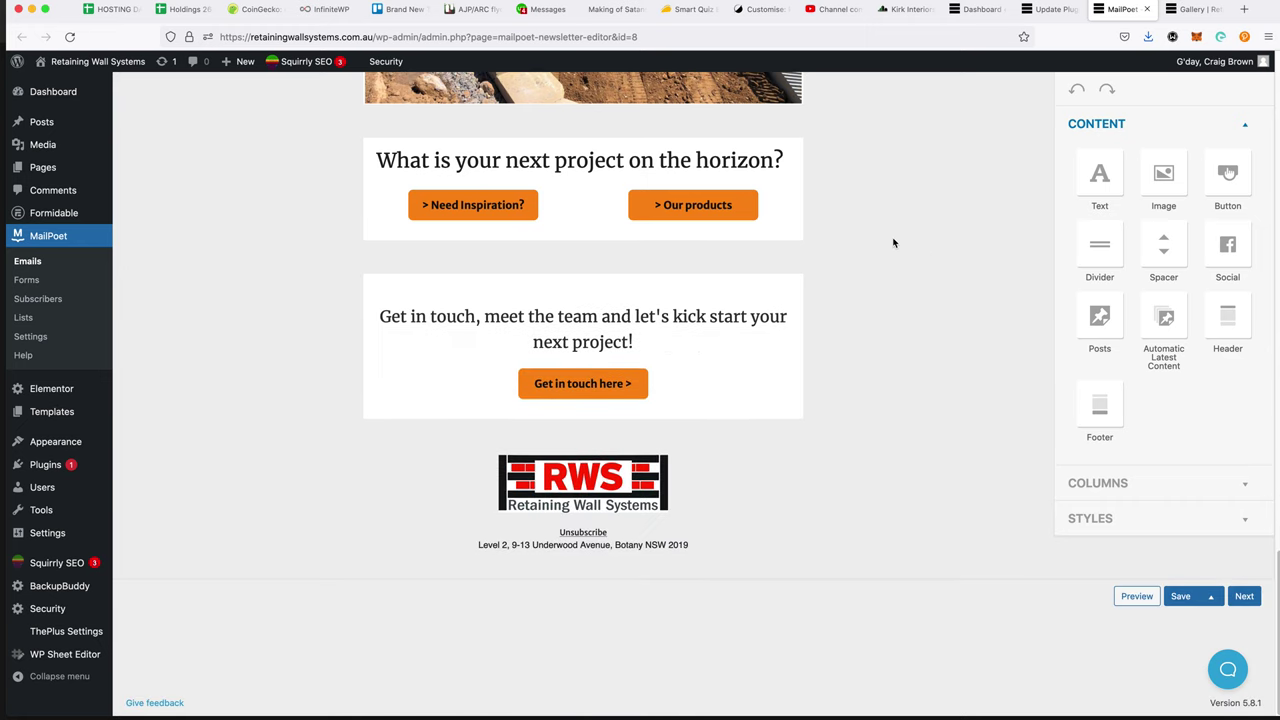
pyautogui.scroll(6, 894, 243)
pyautogui.scroll(15, 867, 305)
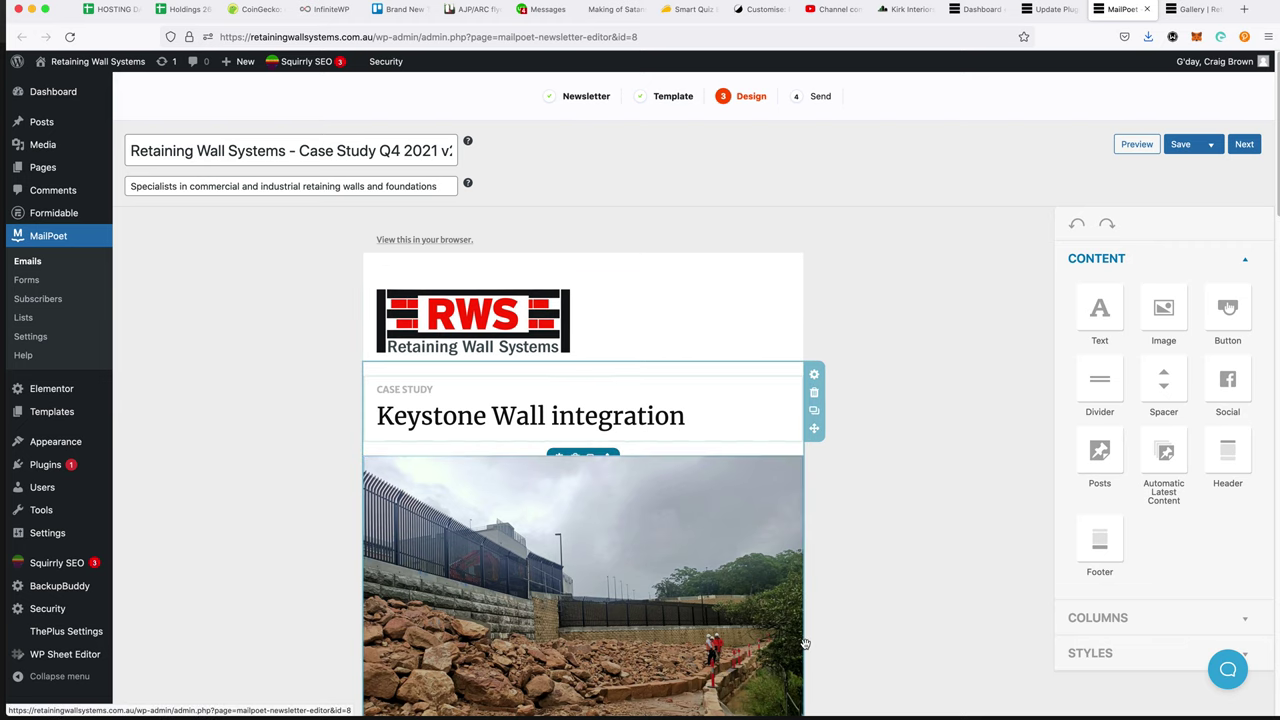
pyautogui.scroll(-10, 849, 533)
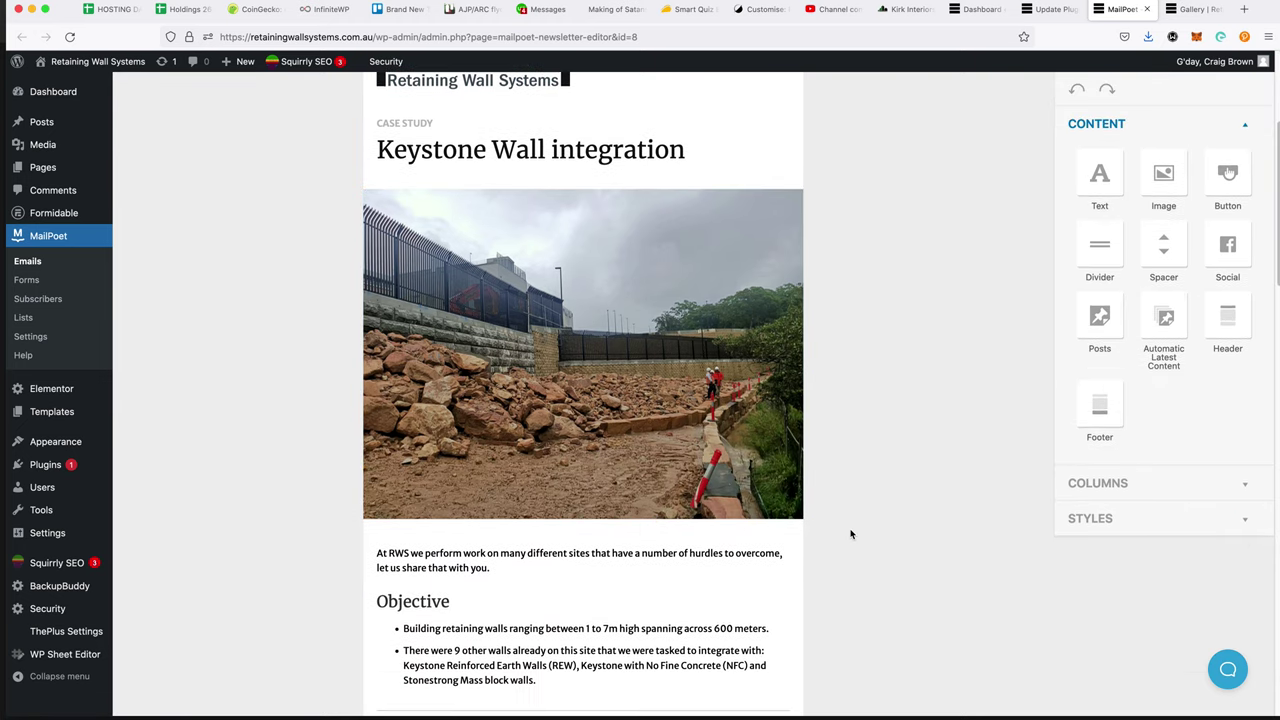
pyautogui.scroll(-3, 853, 540)
pyautogui.scroll(8, 840, 535)
pyautogui.scroll(5, 818, 520)
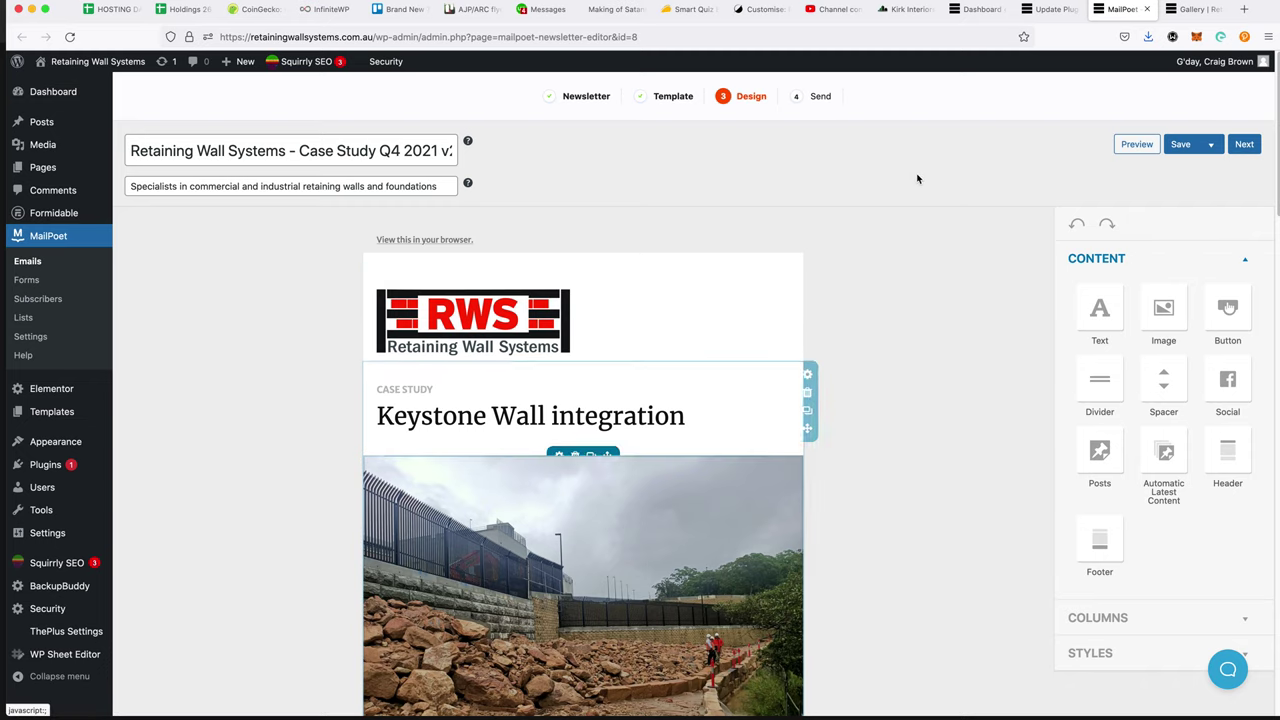
# - Look through the Retaining Wall Systems gallery page, from the MagnumStone Walls section down to the contact section
pyautogui.click(1190, 10)
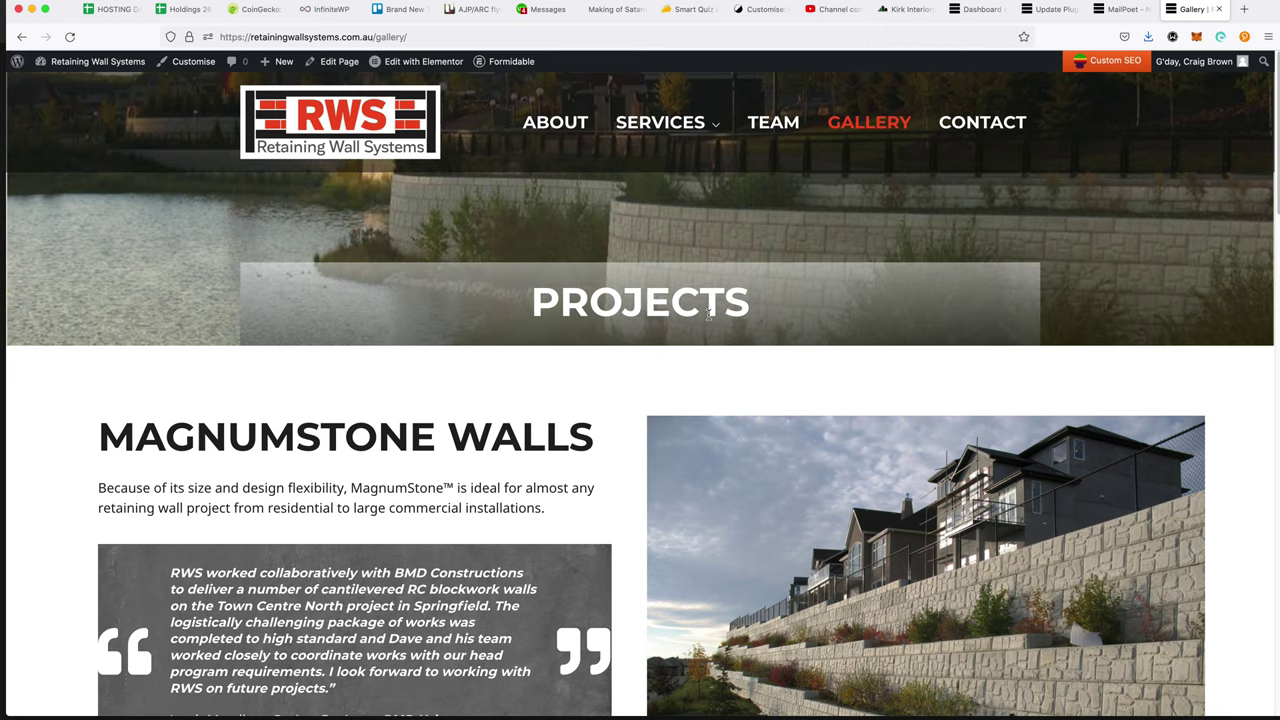
pyautogui.scroll(-3, 709, 316)
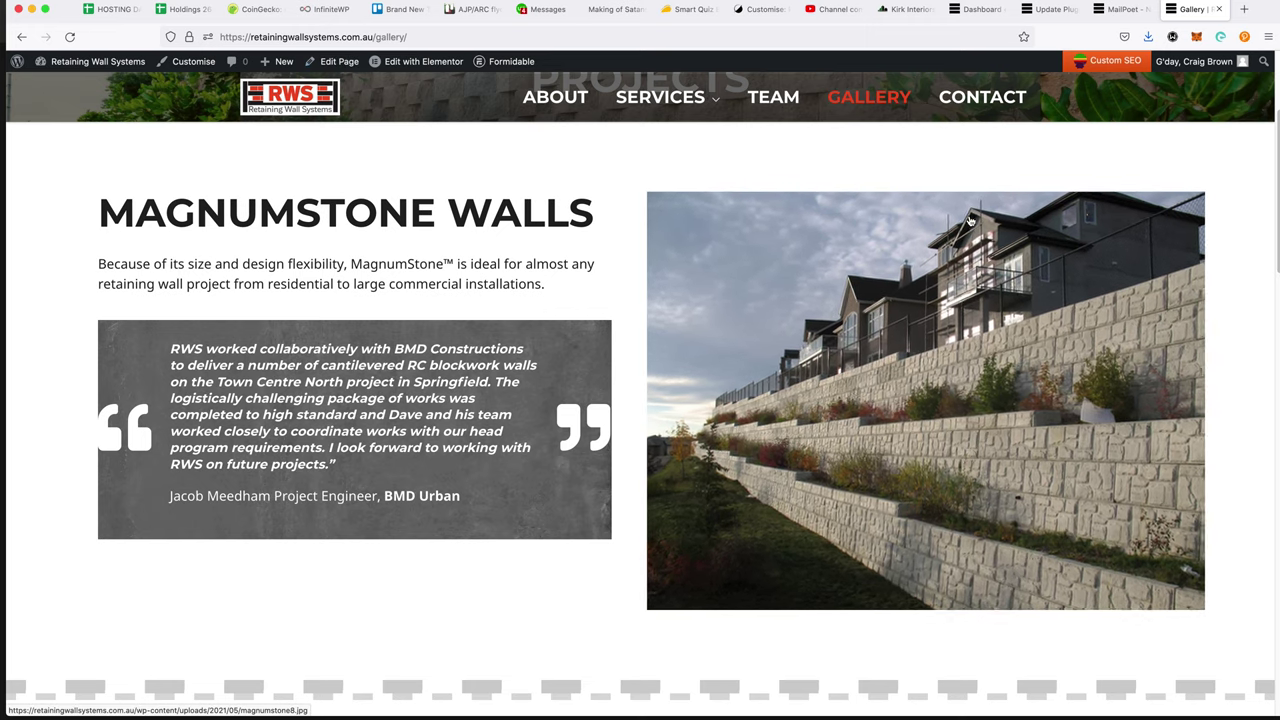
pyautogui.scroll(-2, 958, 241)
pyautogui.scroll(-13, 958, 241)
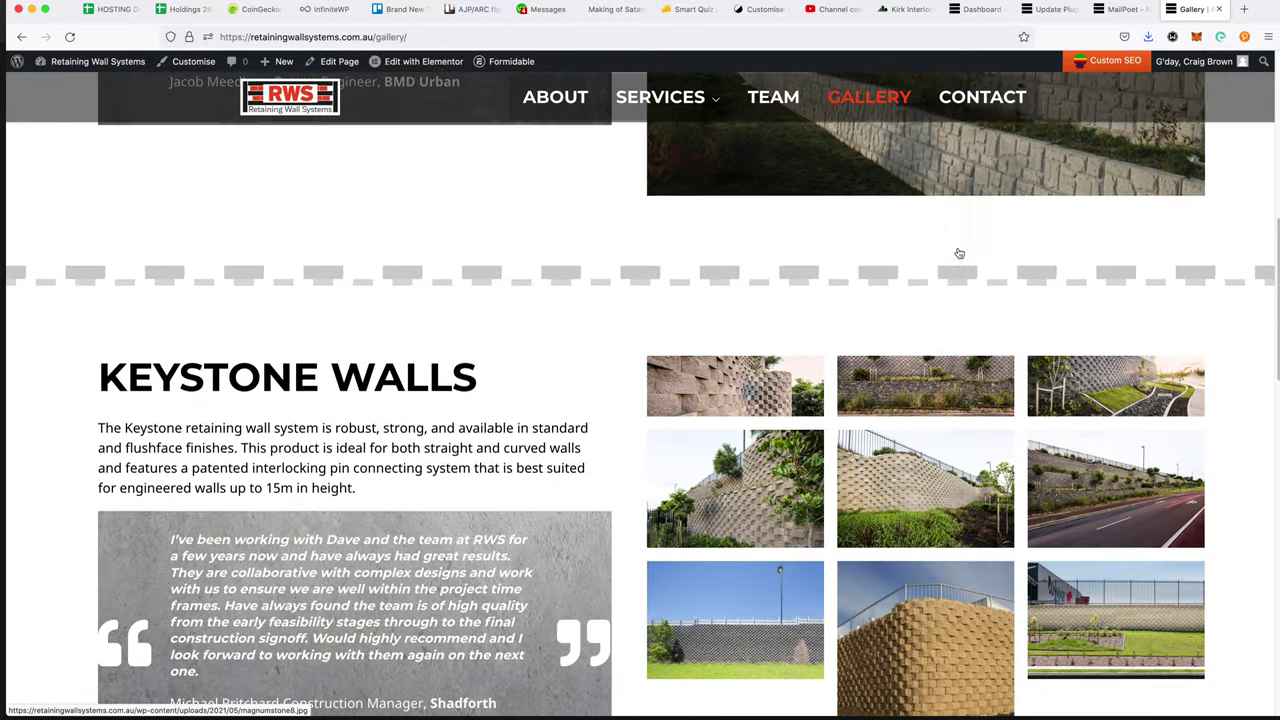
pyautogui.scroll(-6, 906, 354)
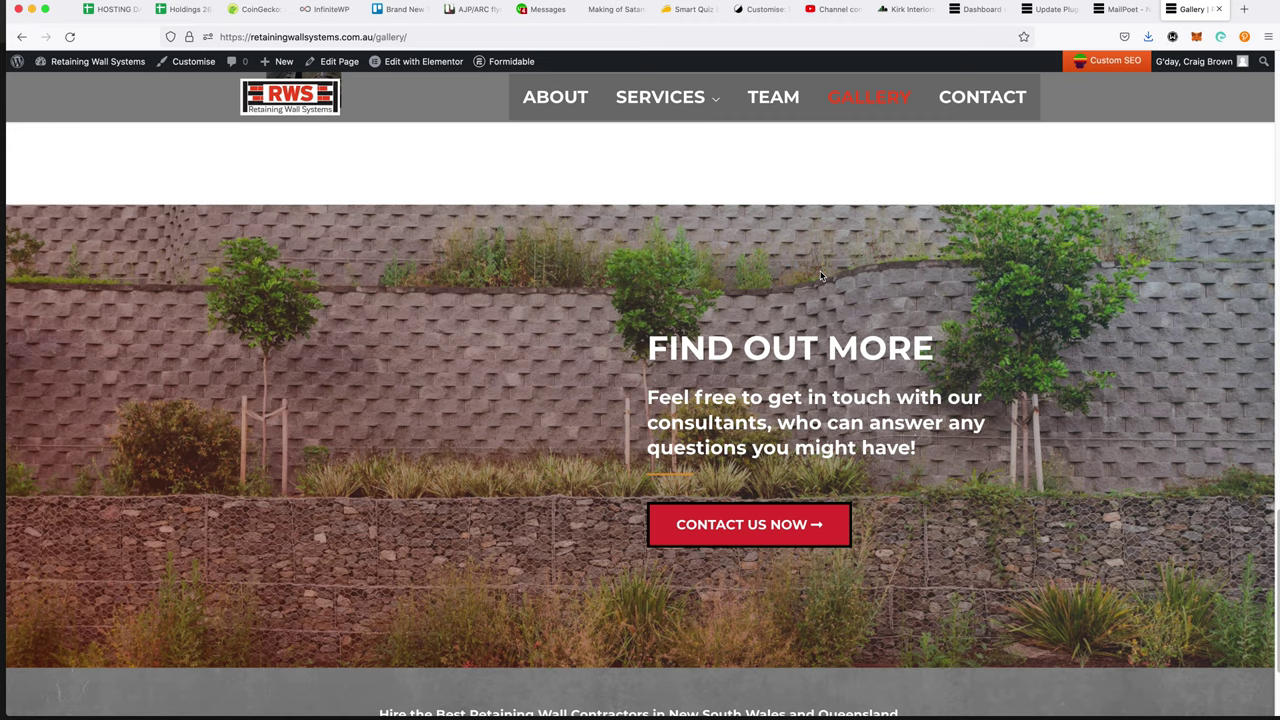
pyautogui.press('Home')
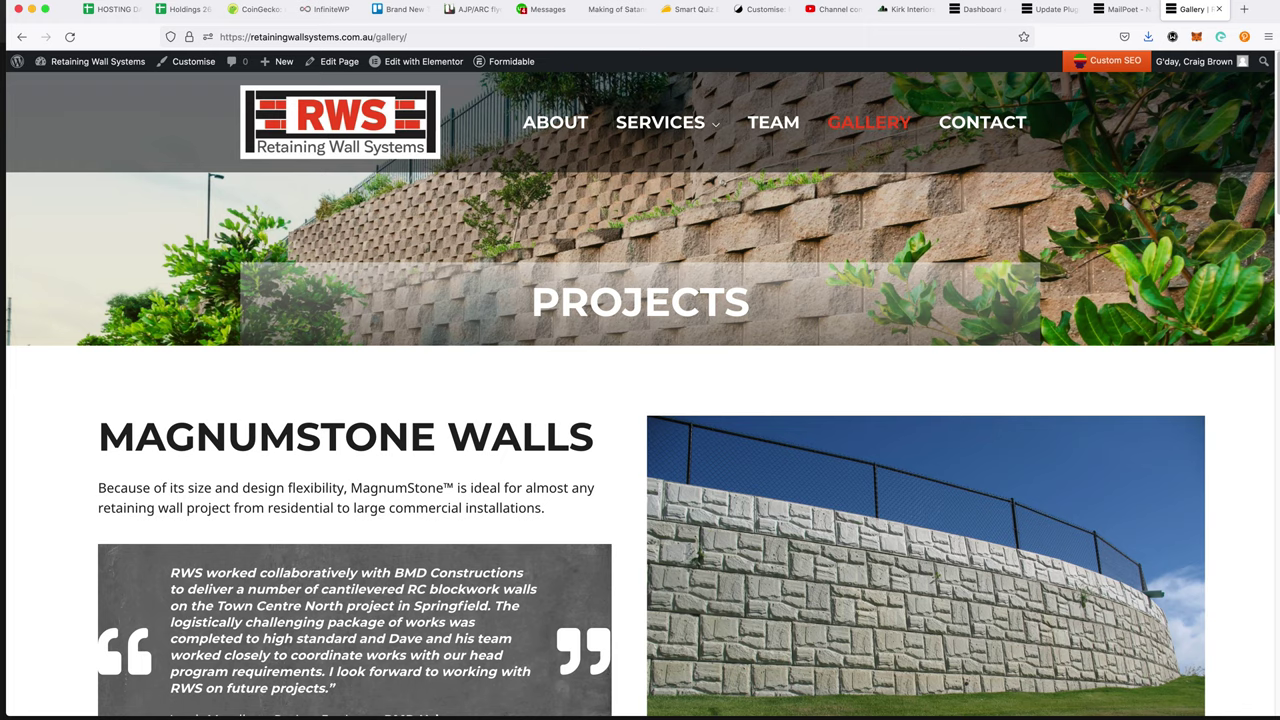
# - Open fwd23.com in a new browser tab and view its Projects page as a reference
pyautogui.press('super+t')
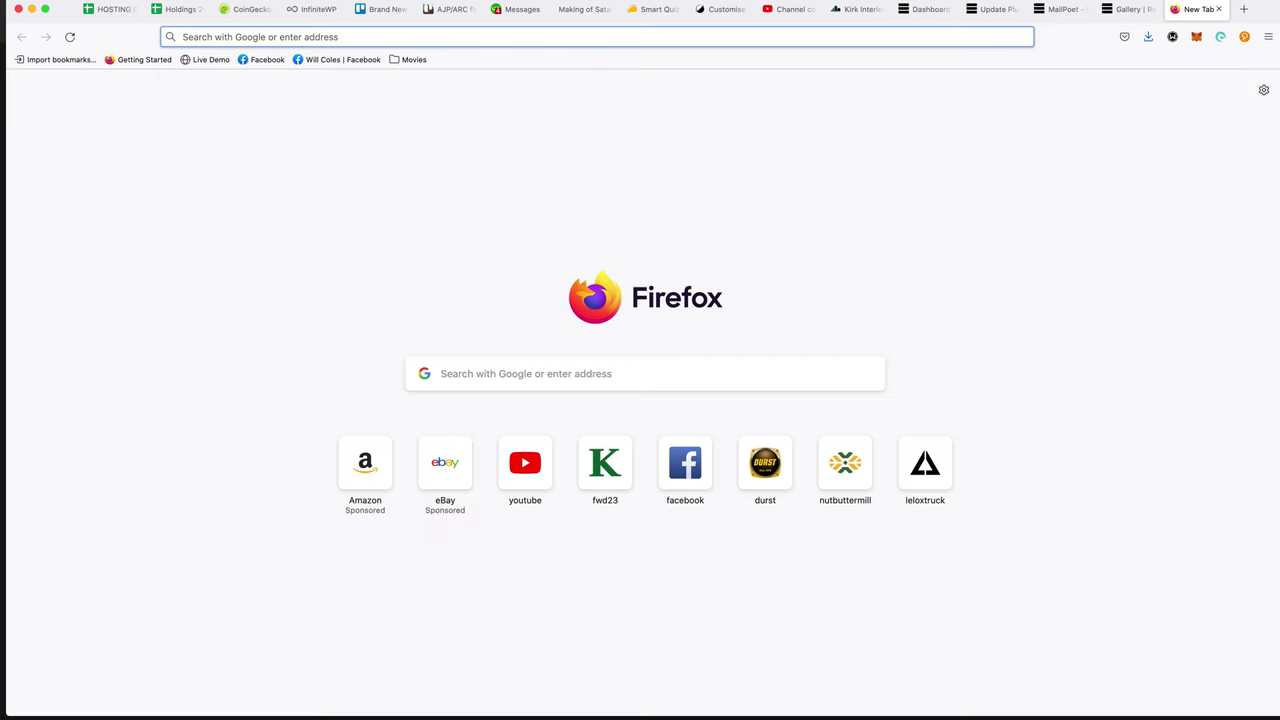
pyautogui.write('ki')
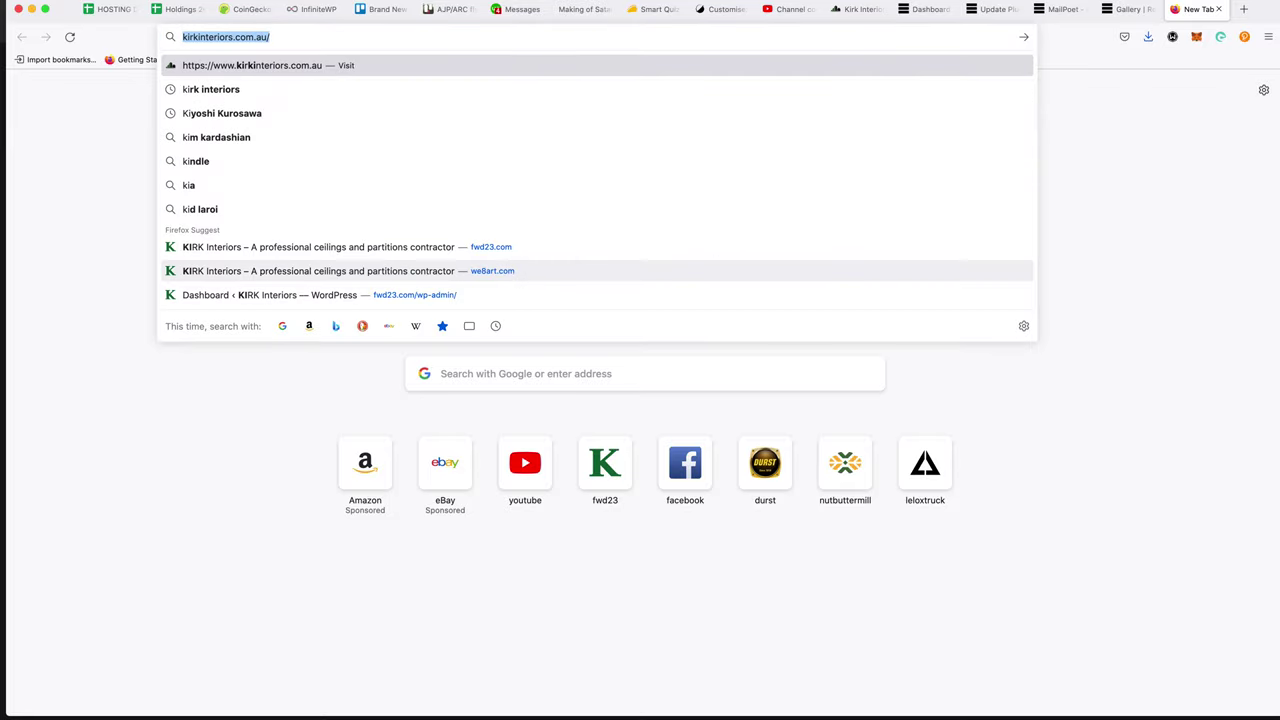
pyautogui.write('fwd23.com')
pyautogui.press('Return')
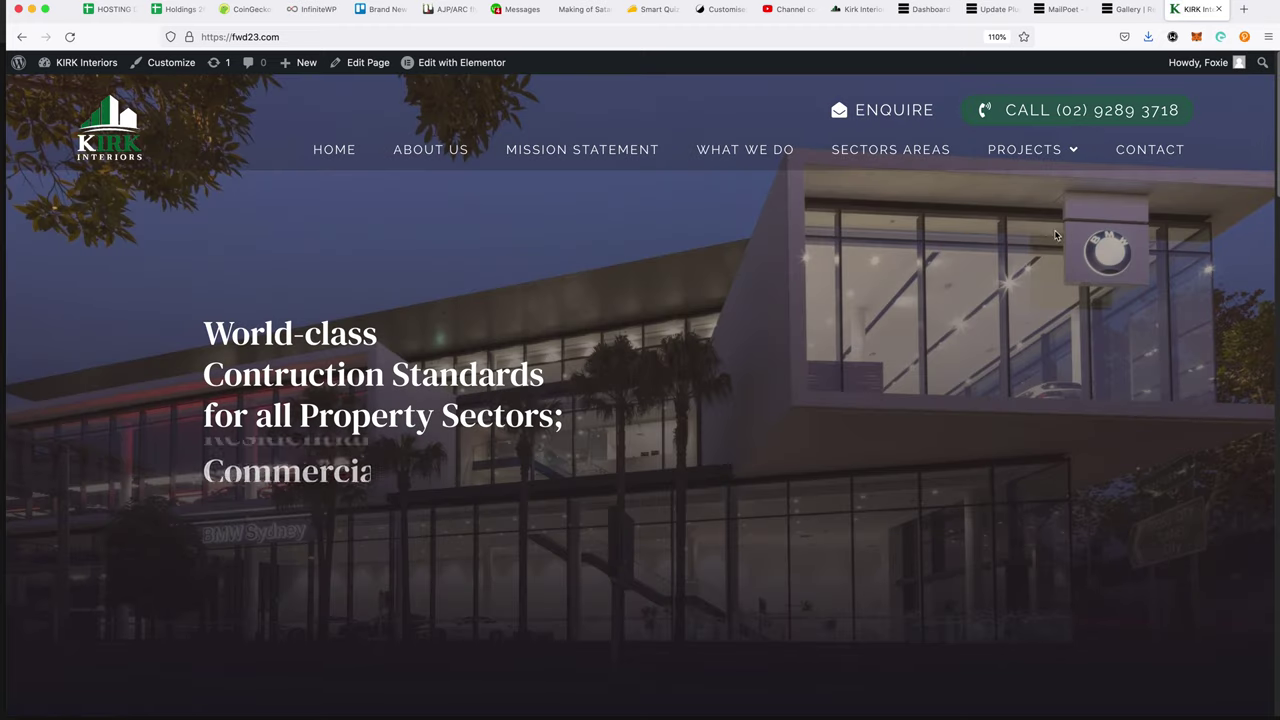
pyautogui.click(1072, 152)
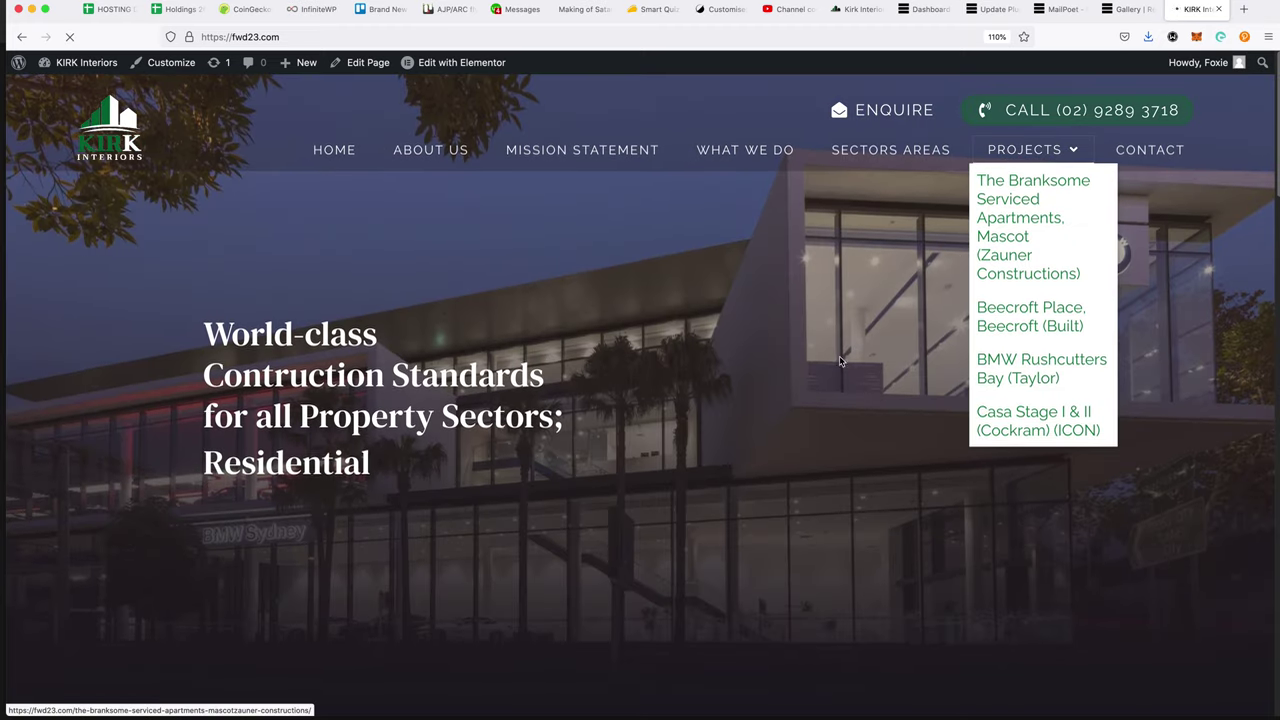
pyautogui.scroll(-3, 789, 380)
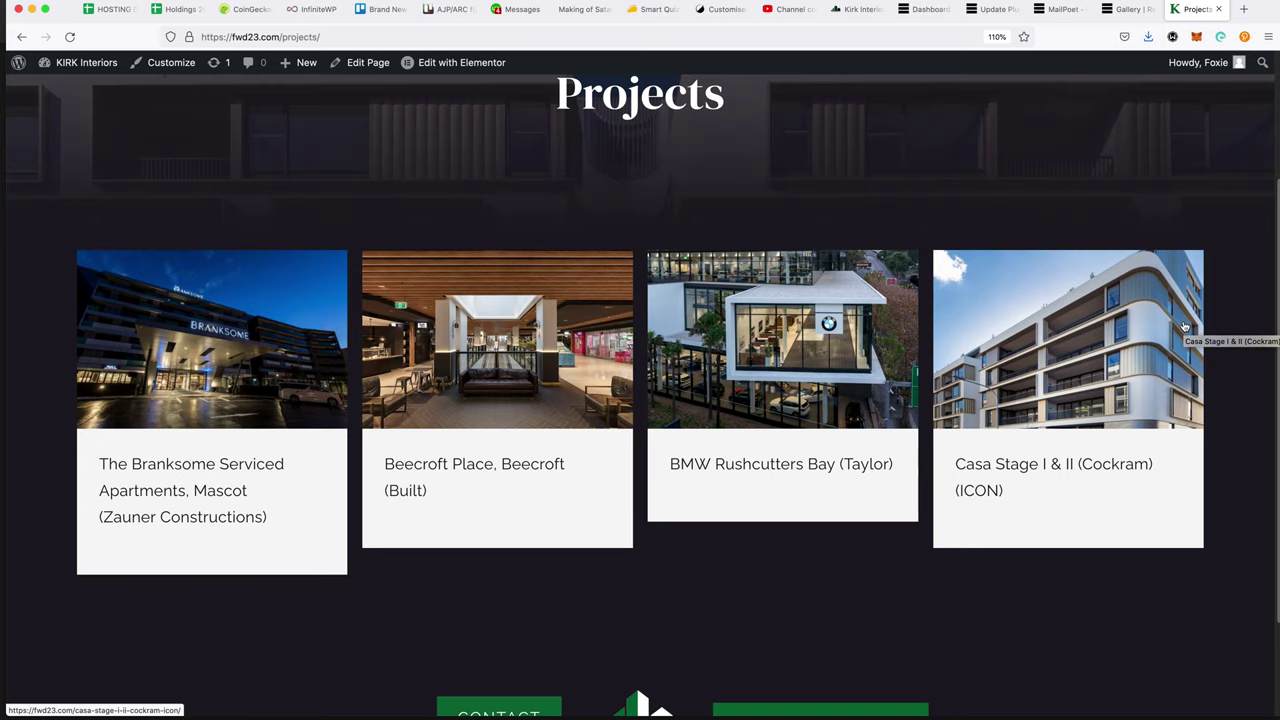
# - Examine the Casa Stage I & II project page's photos and project details, and close the reference site
pyautogui.click(1053, 337)
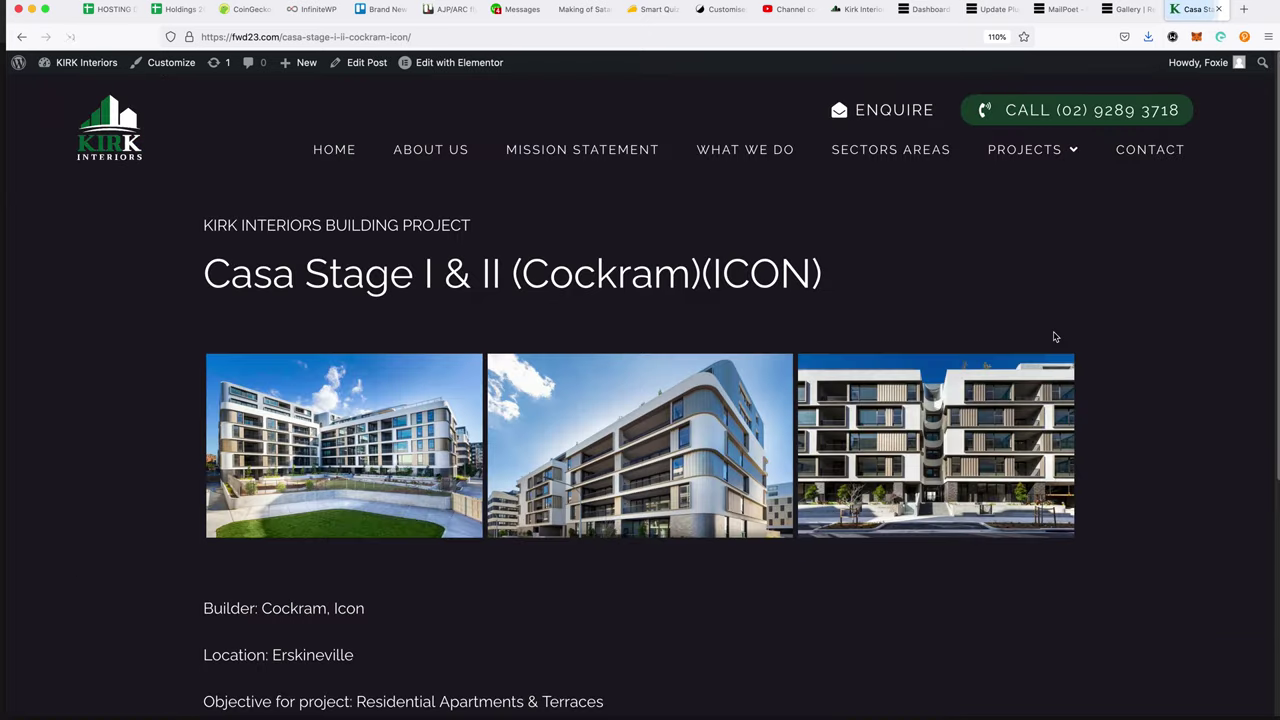
pyautogui.scroll(-1, 355, 160)
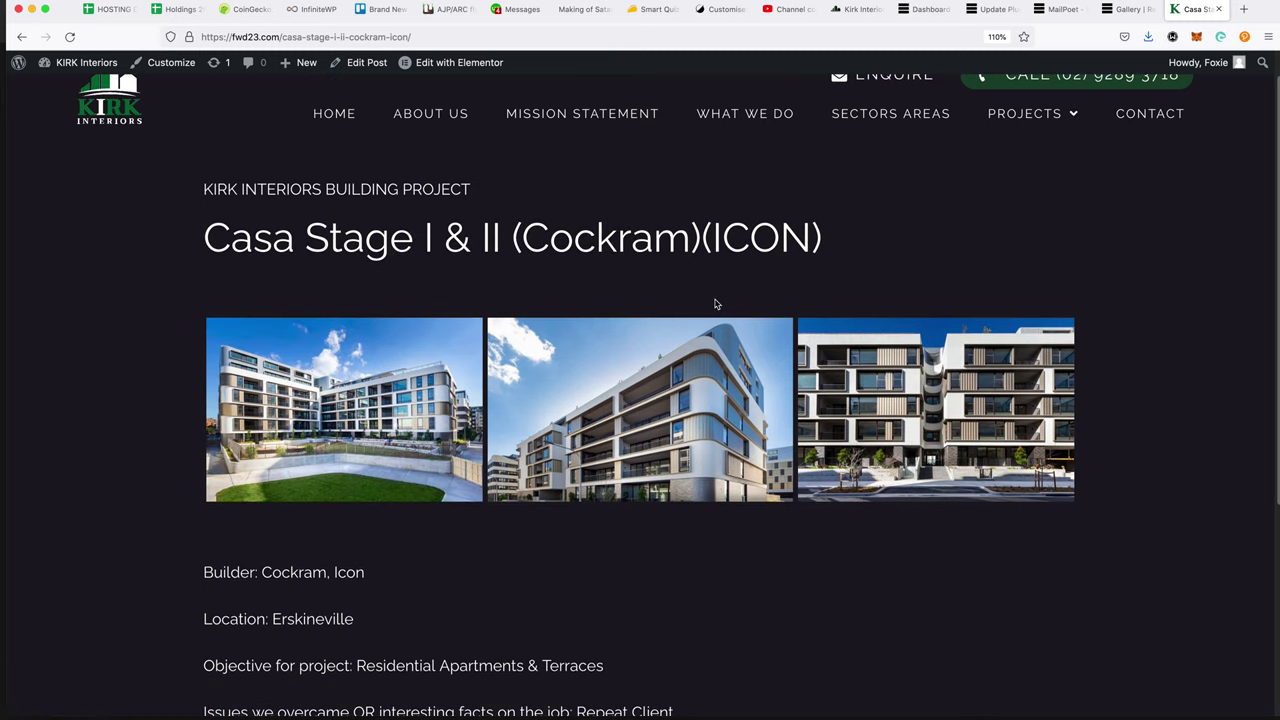
pyautogui.scroll(-5, 717, 300)
pyautogui.scroll(-2, 717, 300)
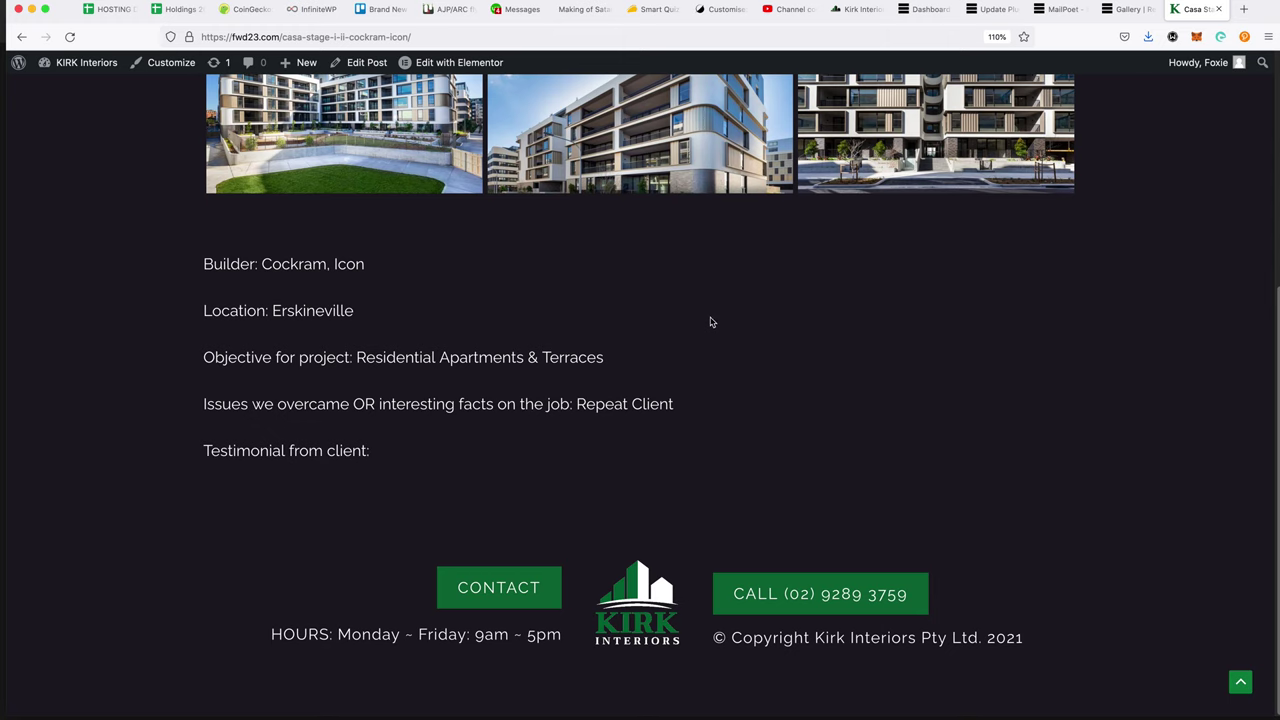
pyautogui.scroll(8, 712, 323)
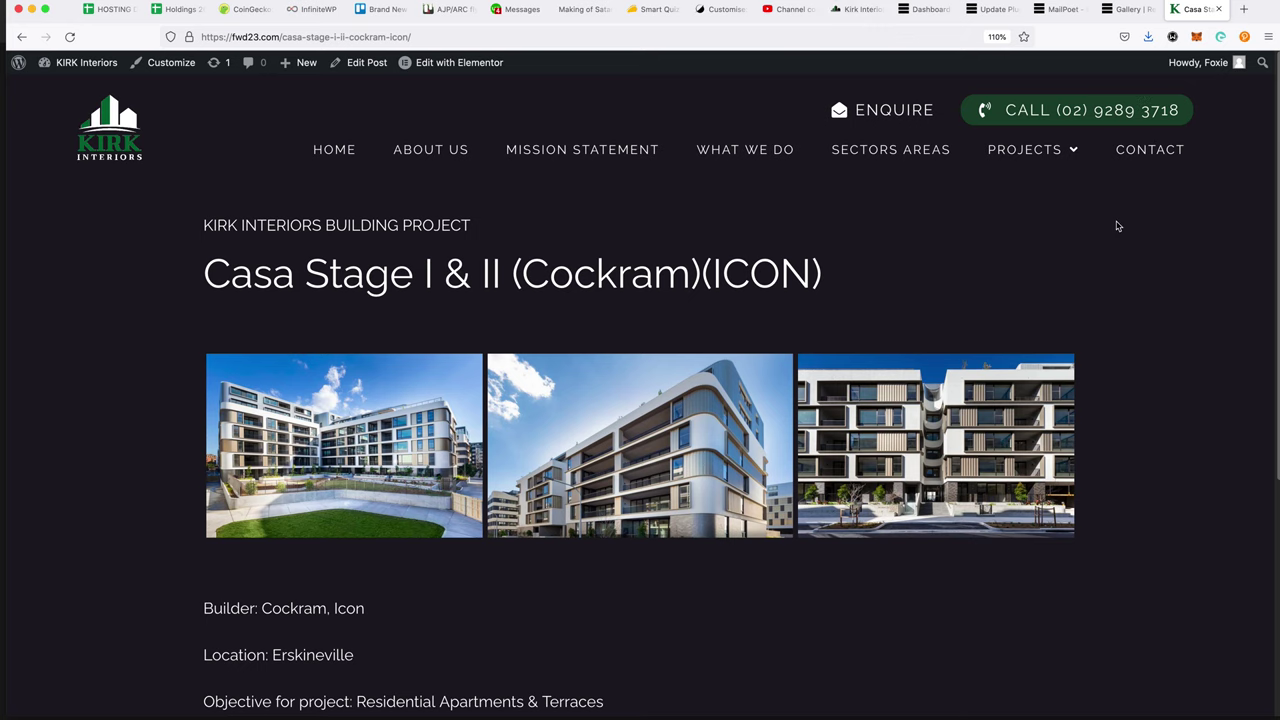
pyautogui.press('super+w')
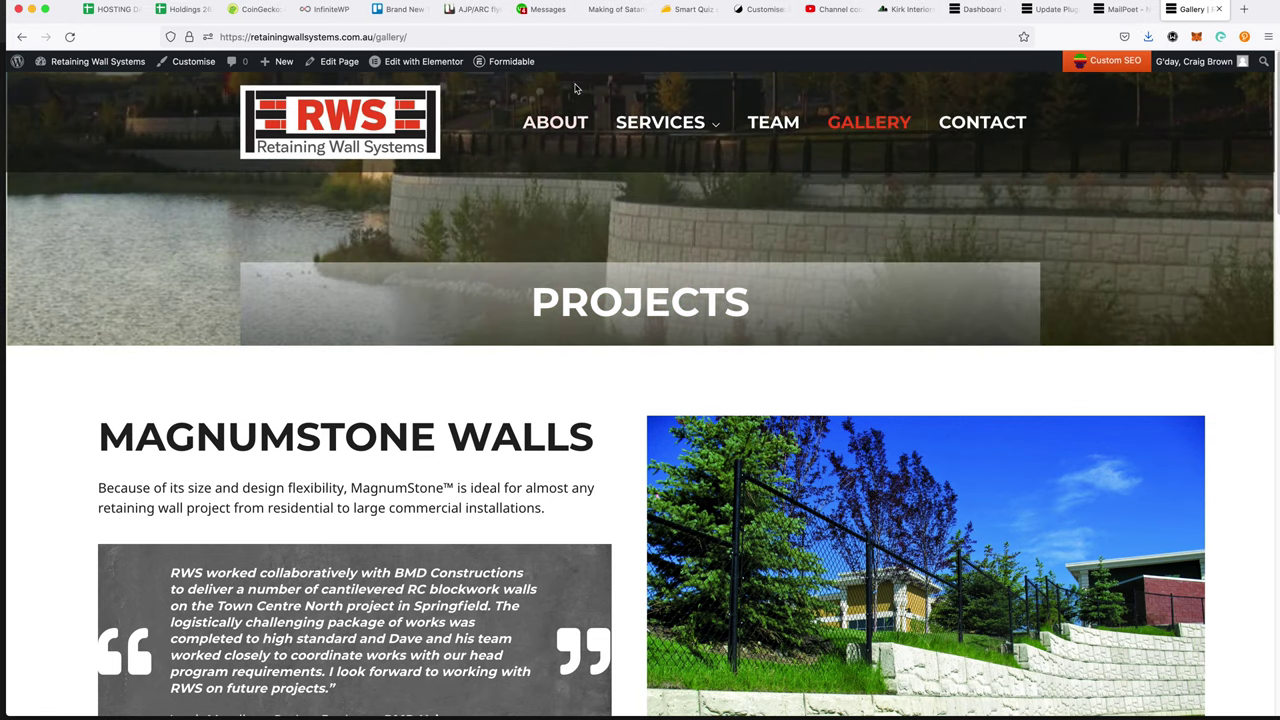
# - Create a new post on the Retaining Wall Systems site
pyautogui.moveTo(277, 63)
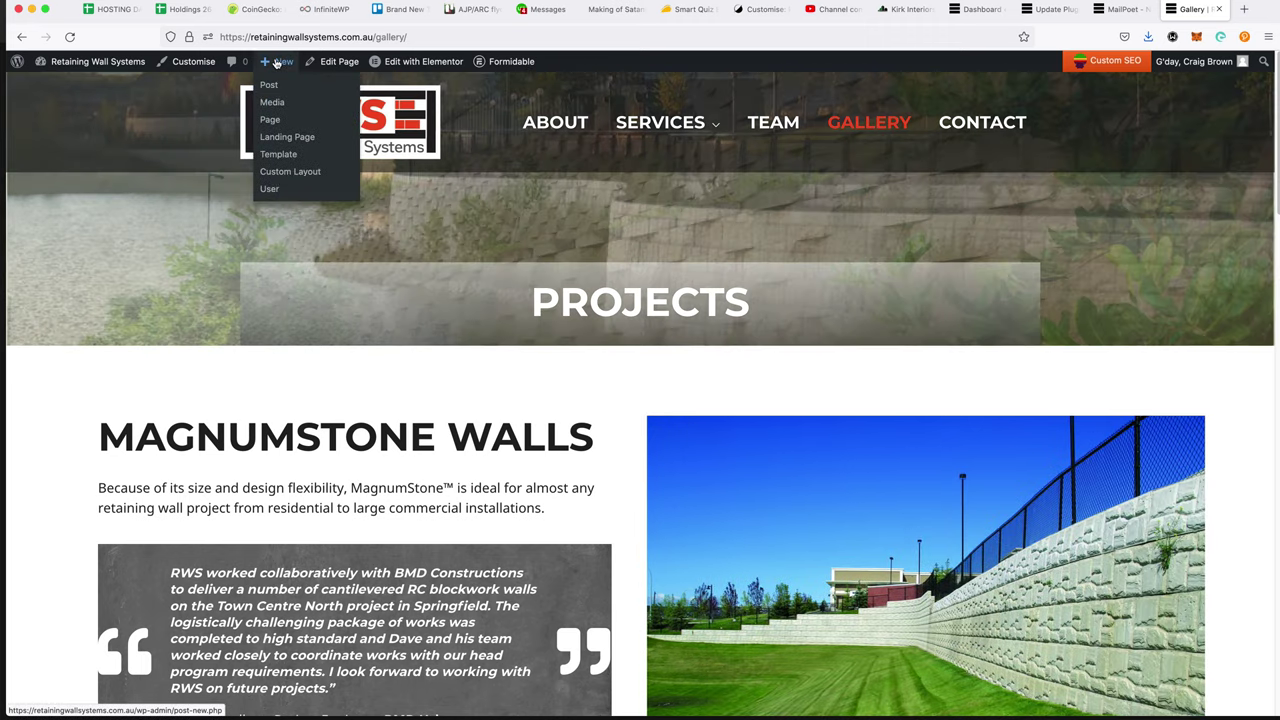
pyautogui.click(277, 84)
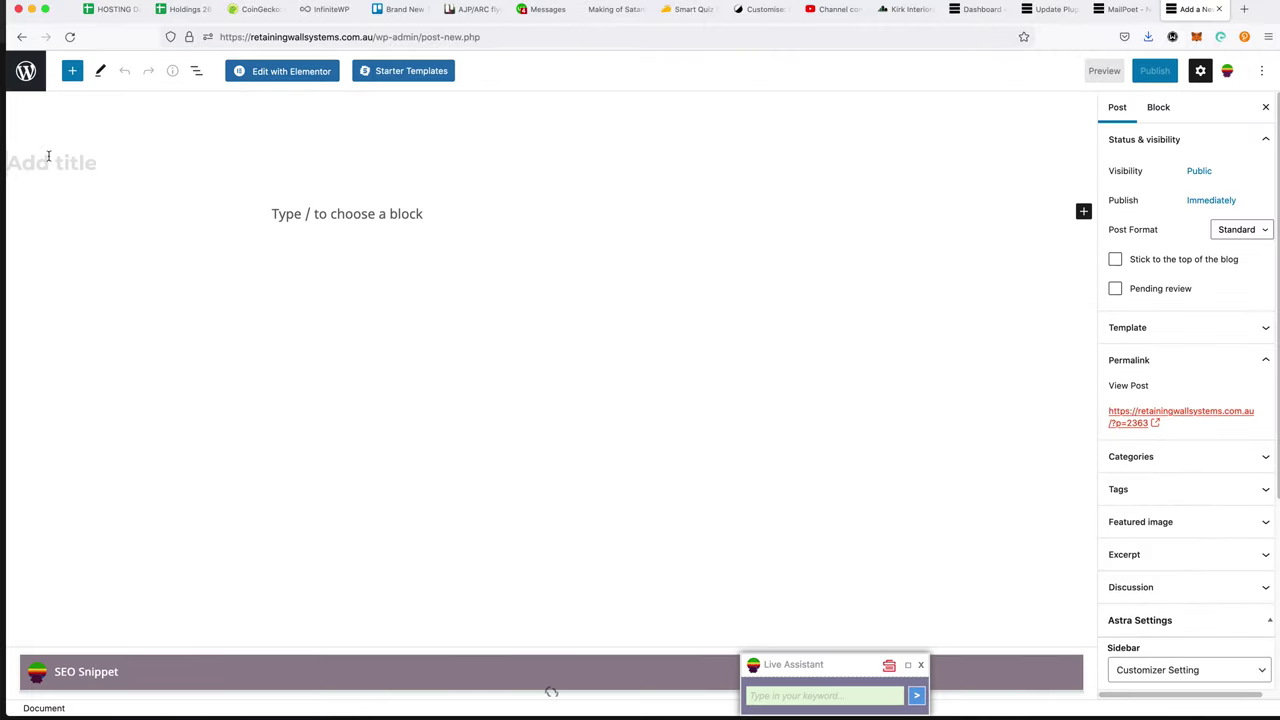
# - Copy the heading "Keystone Wall integration" from the MailPoet newsletter and paste it as the new post's title
pyautogui.click(984, 12)
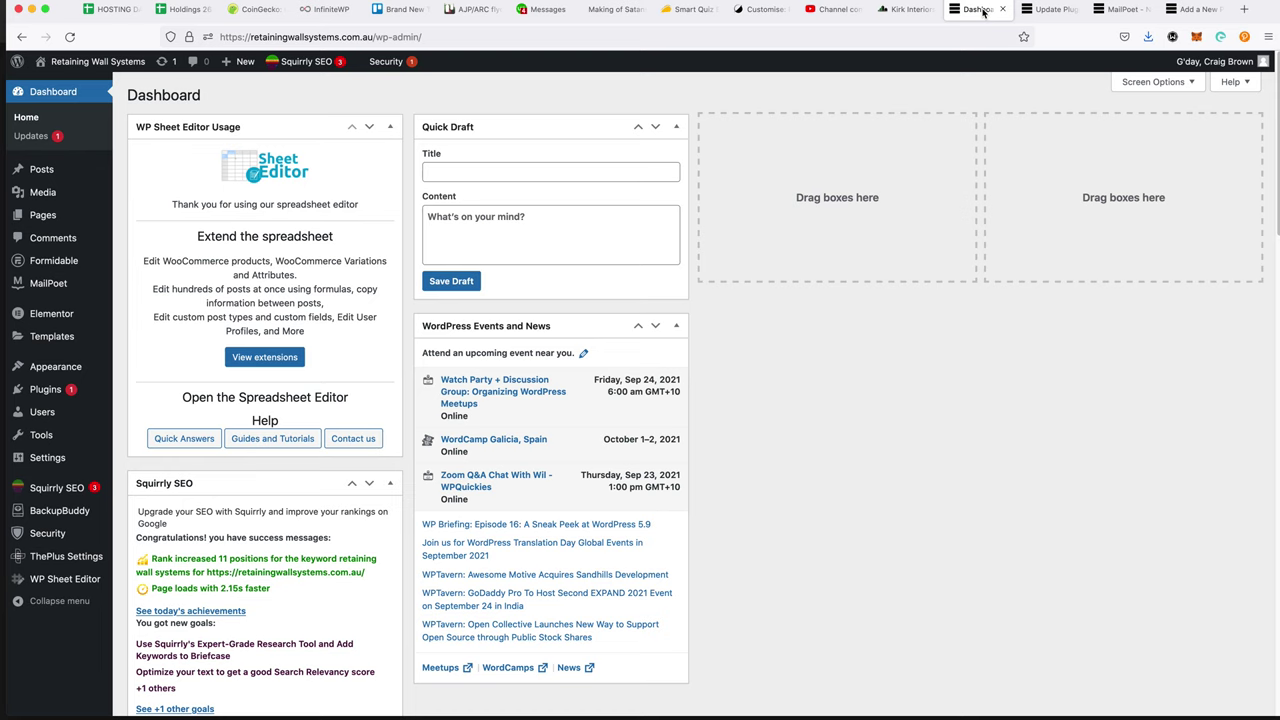
pyautogui.click(1032, 9)
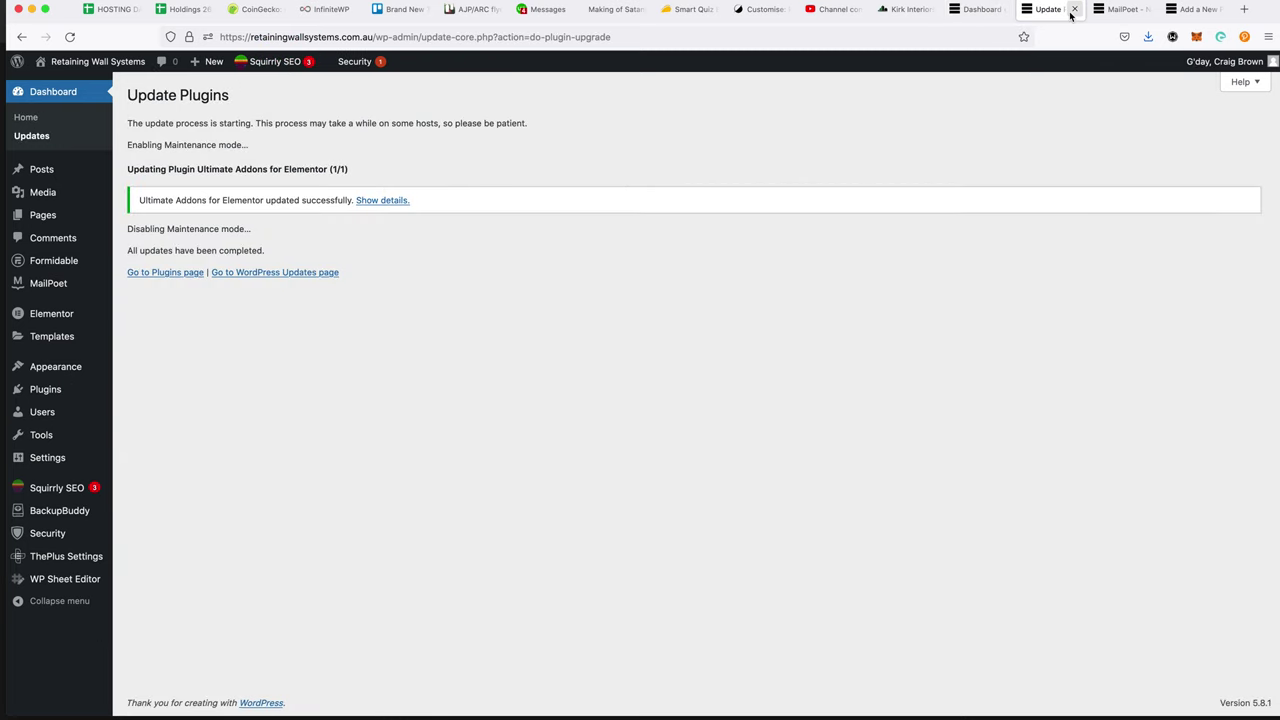
pyautogui.click(1116, 9)
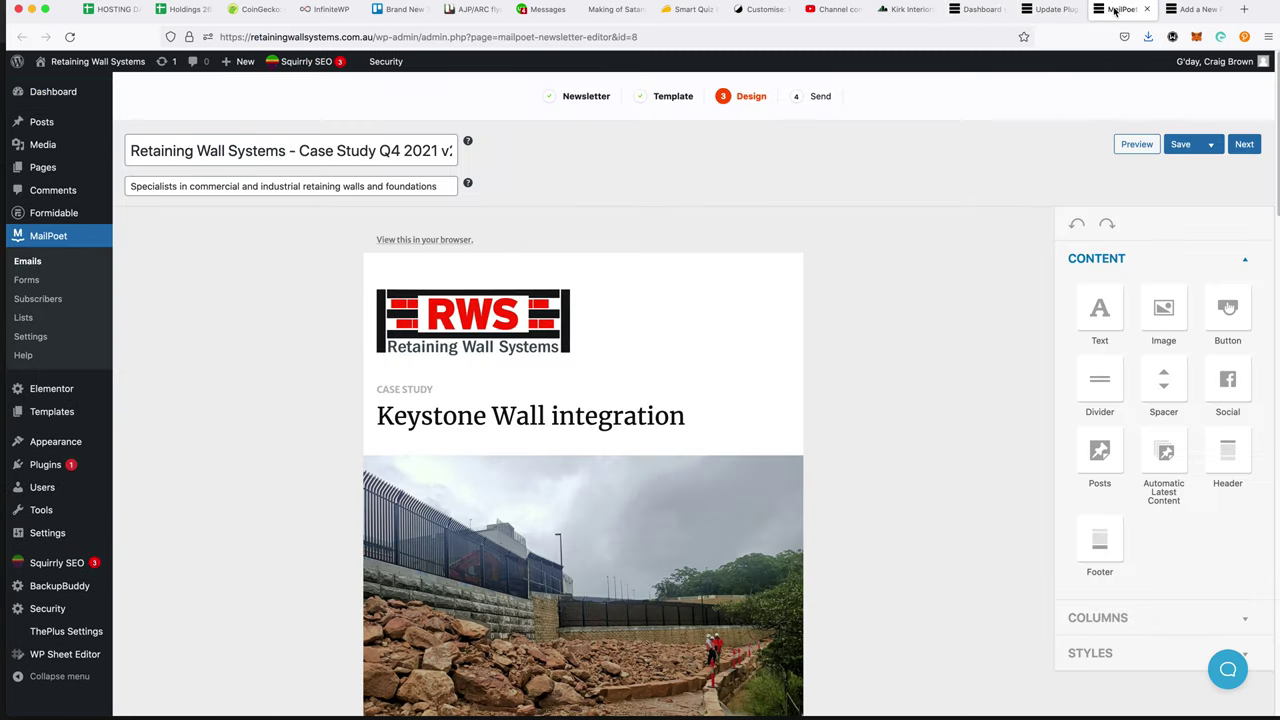
pyautogui.tripleClick(471, 422)
pyautogui.press('super+c')
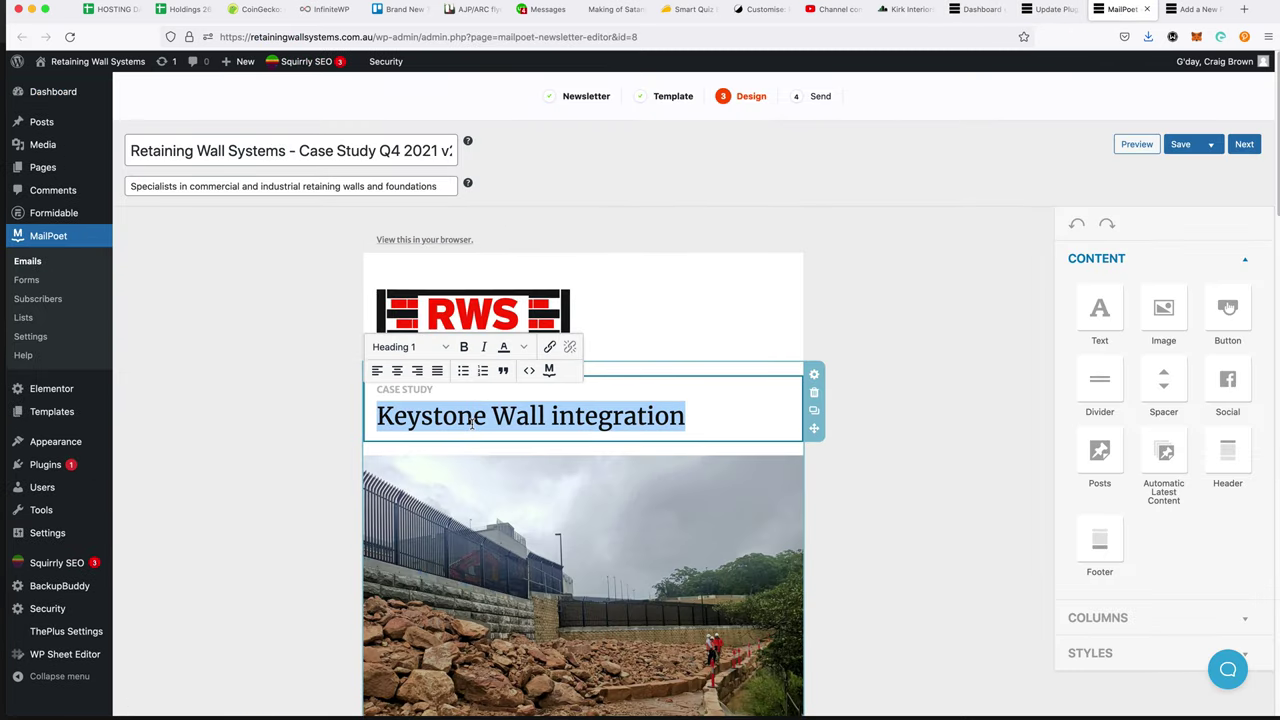
pyautogui.scroll(-3, 537, 433)
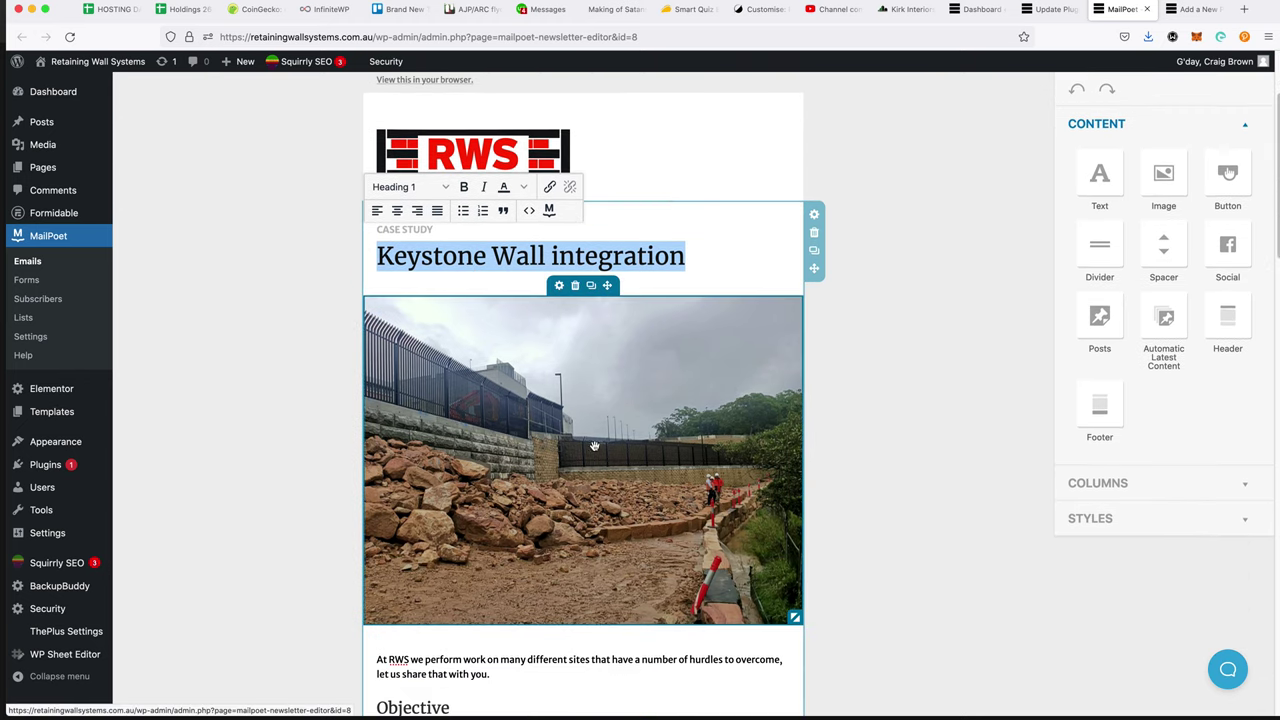
pyautogui.scroll(-3, 813, 468)
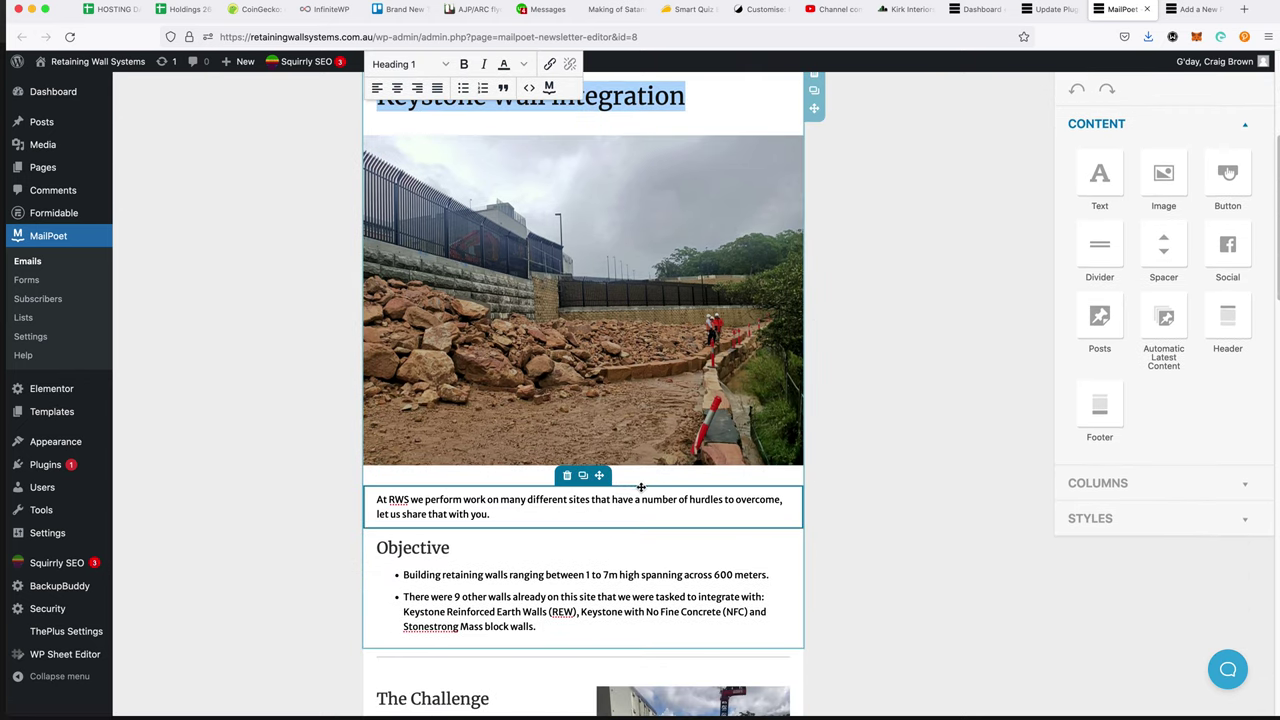
pyautogui.scroll(3, 680, 410)
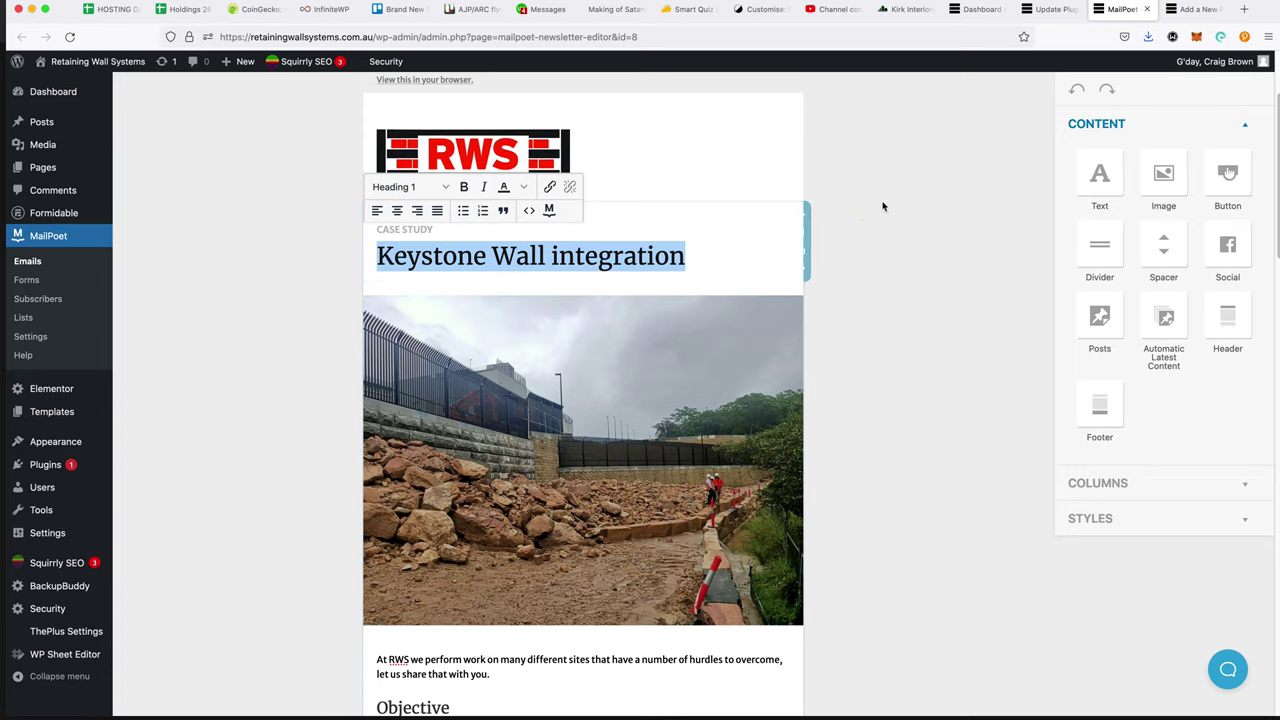
pyautogui.click(1199, 10)
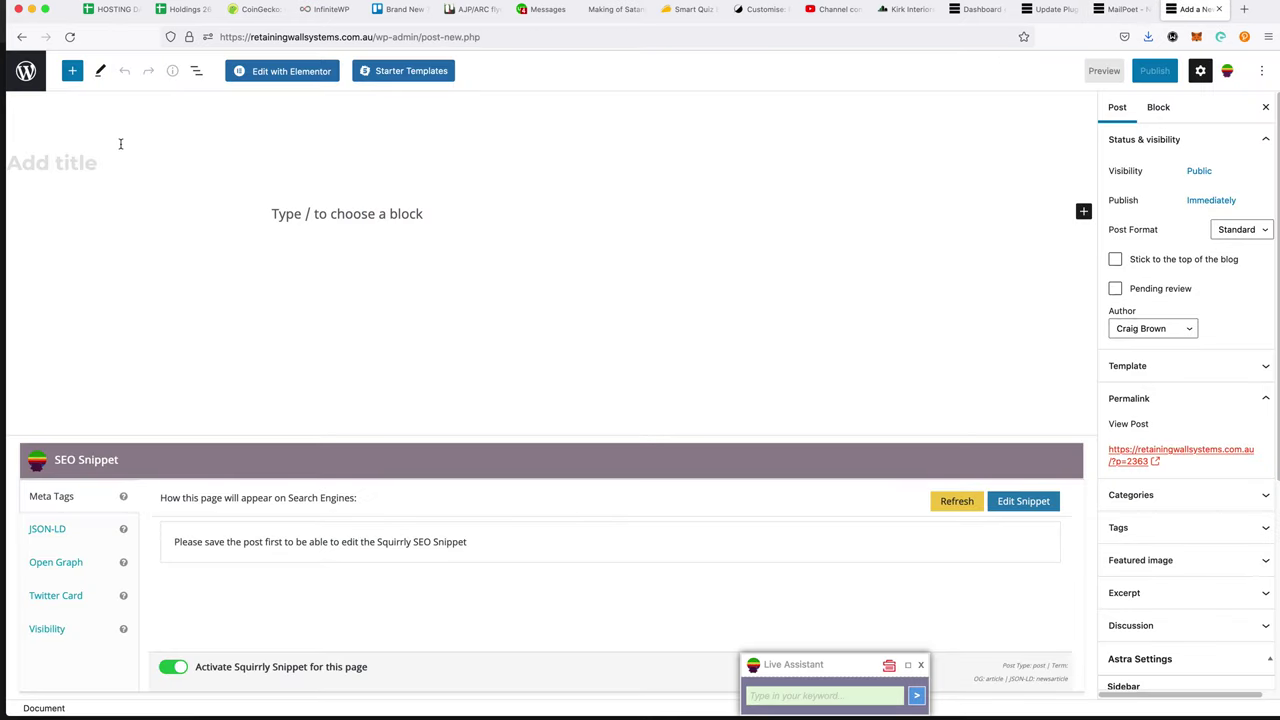
pyautogui.press('super+v')
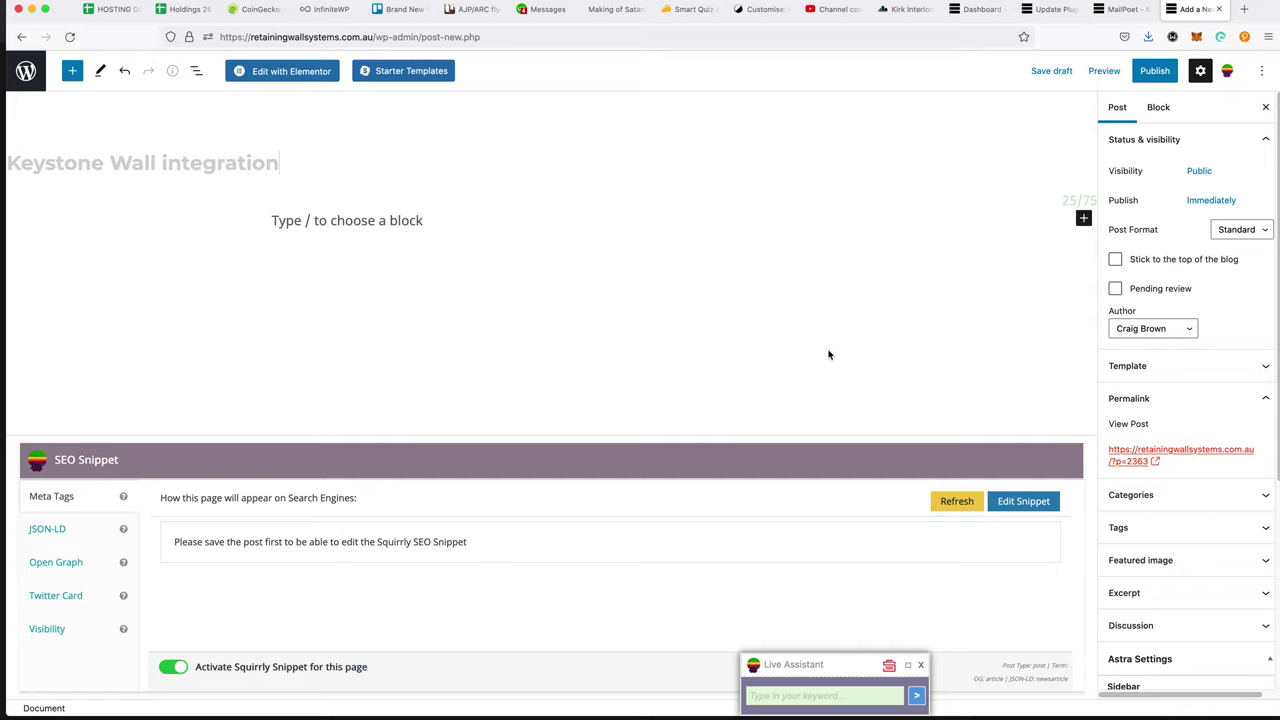
pyautogui.scroll(-6, 1240, 480)
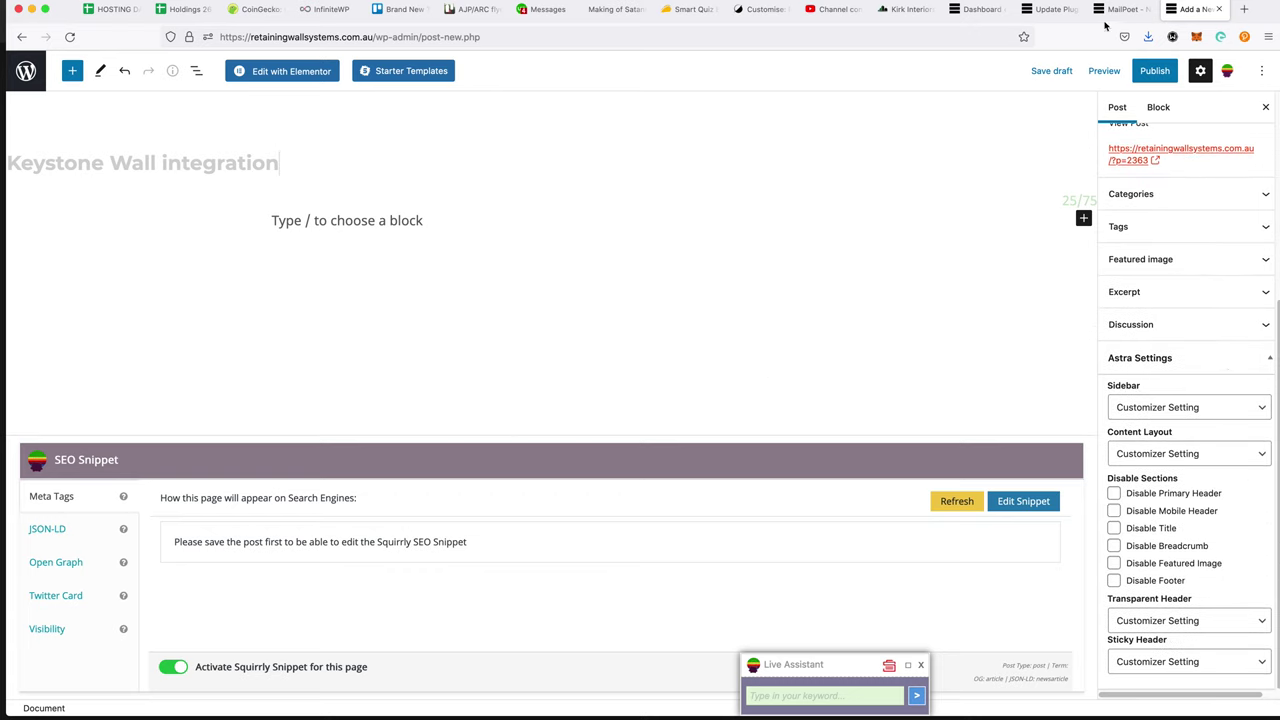
# - Reopen fwd23.com in a new browser tab, review how its Projects page presents the projects, and close the tab
pyautogui.click(1244, 12)
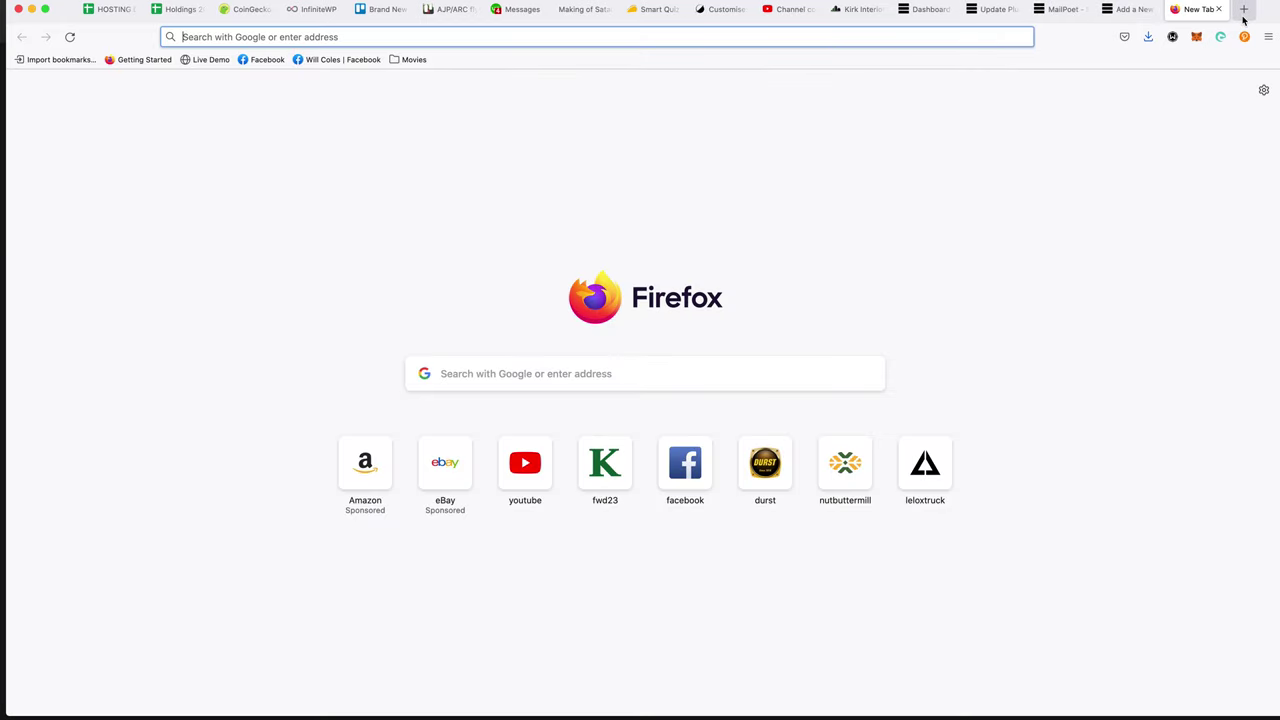
pyautogui.write('fws')
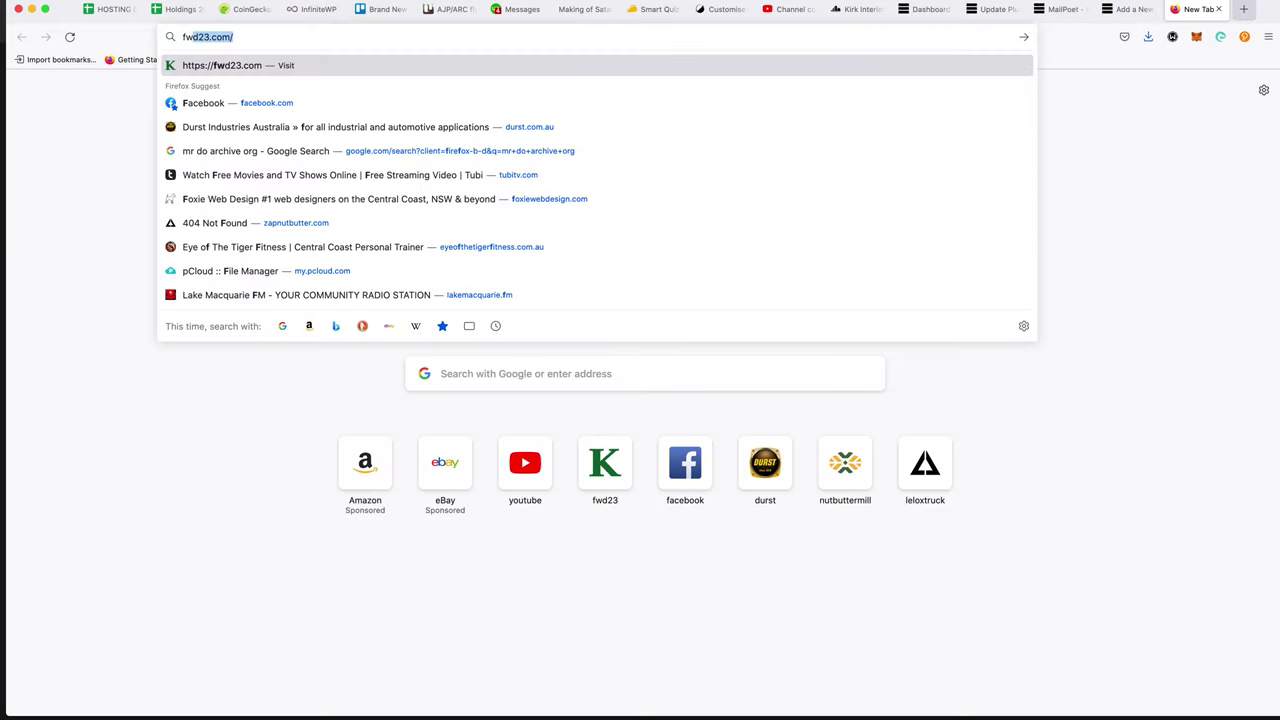
pyautogui.press('Return')
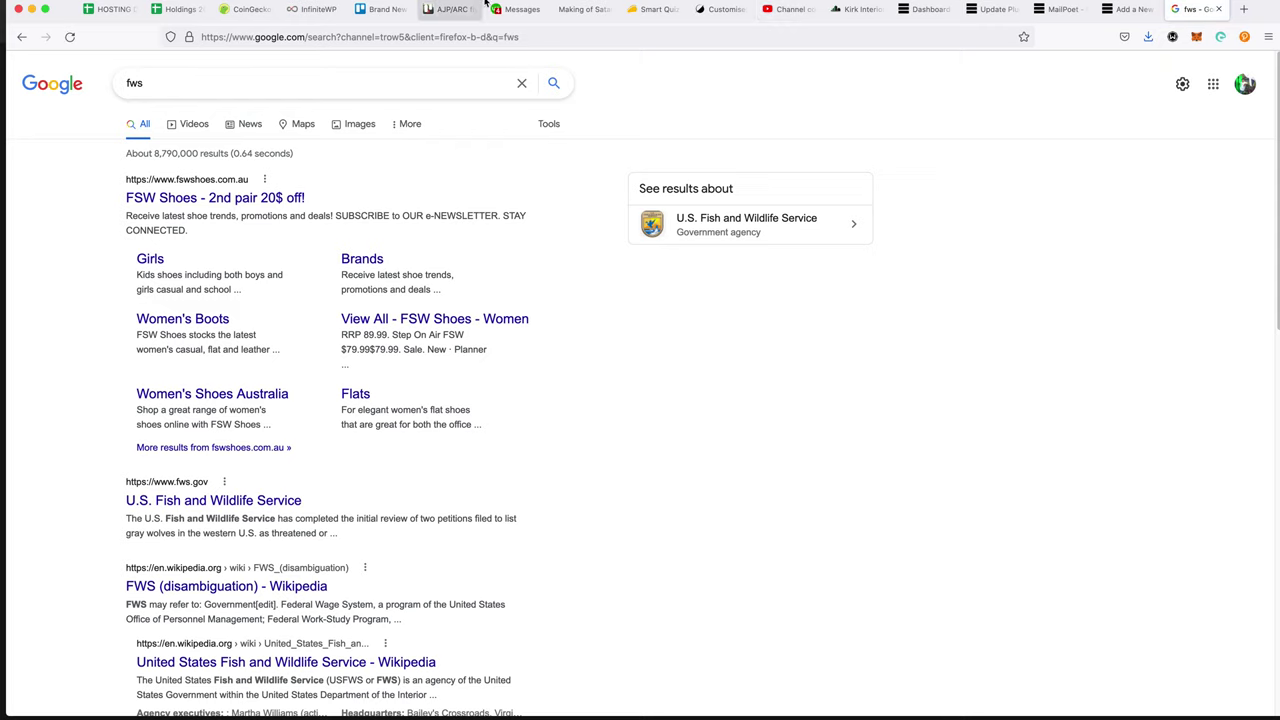
pyautogui.click(403, 36)
pyautogui.write('fwd23.com/')
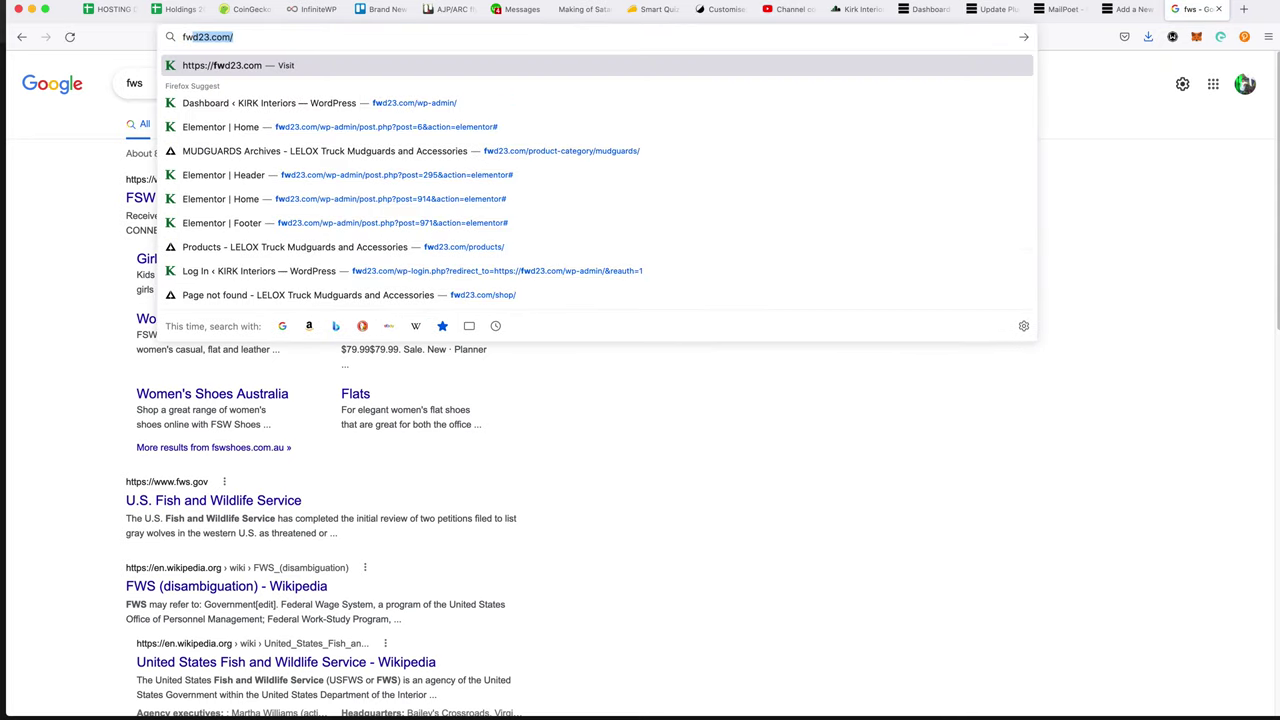
pyautogui.press('Return')
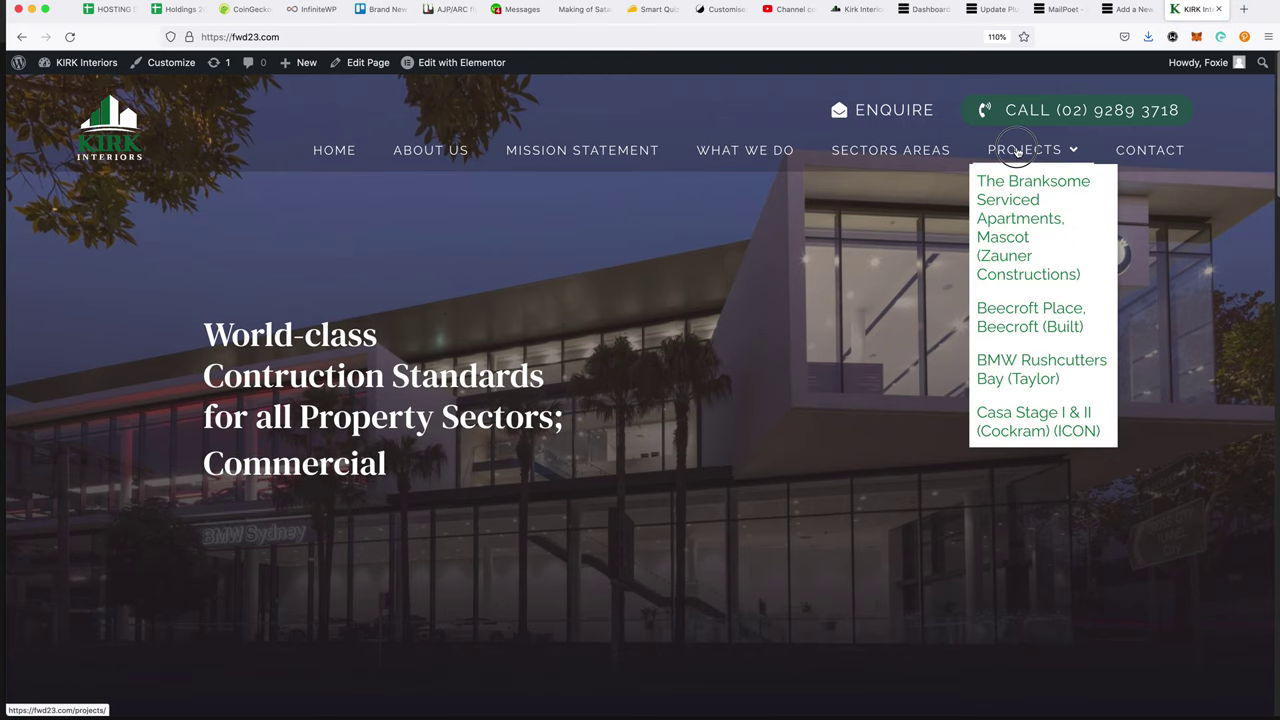
pyautogui.click(1018, 150)
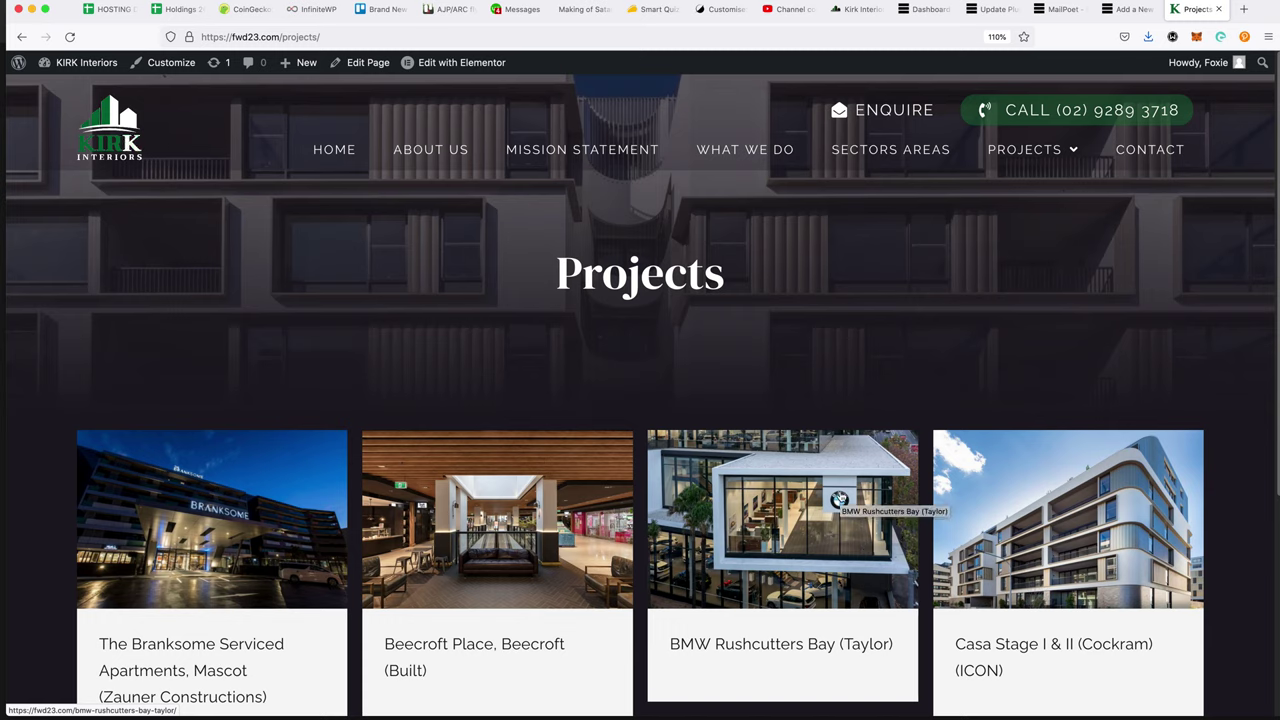
pyautogui.press('super+w')
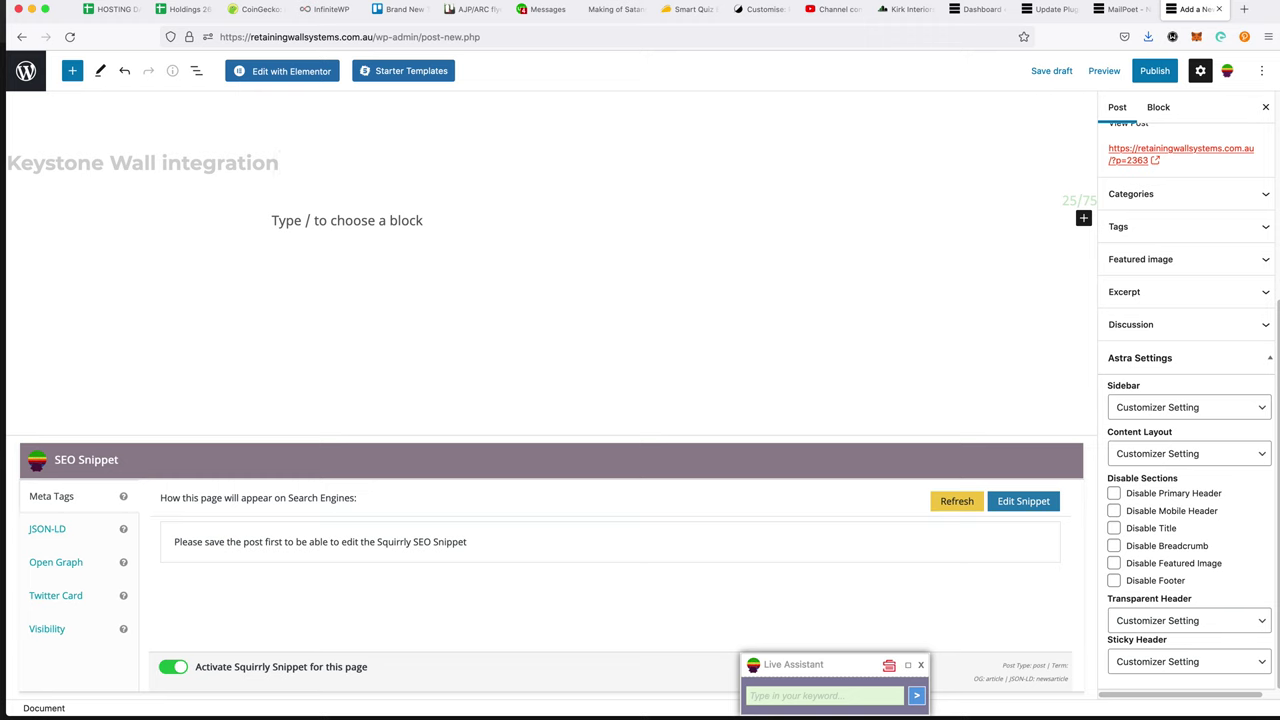
# - Set Lane-cove-finished-2-scaled.jpg from the media library as the post's featured image, matching it against the newsletter's main photo
pyautogui.click(1120, 9)
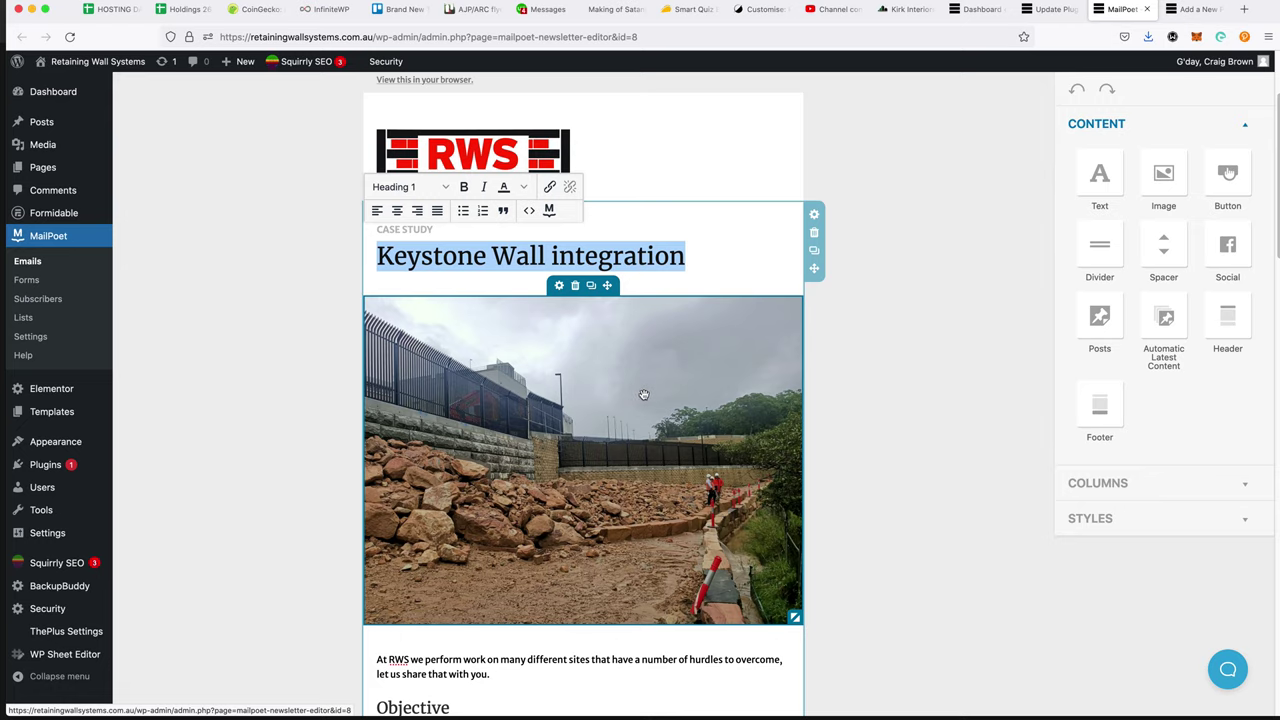
pyautogui.click(1195, 9)
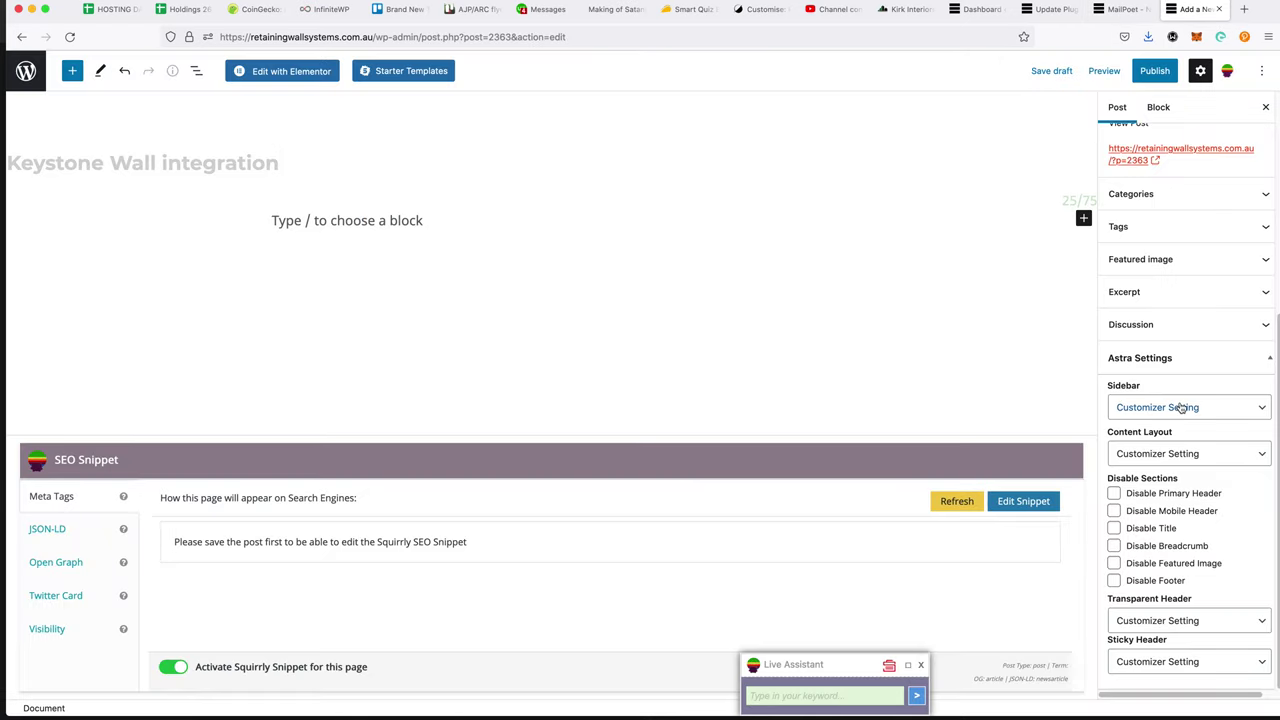
pyautogui.click(1188, 259)
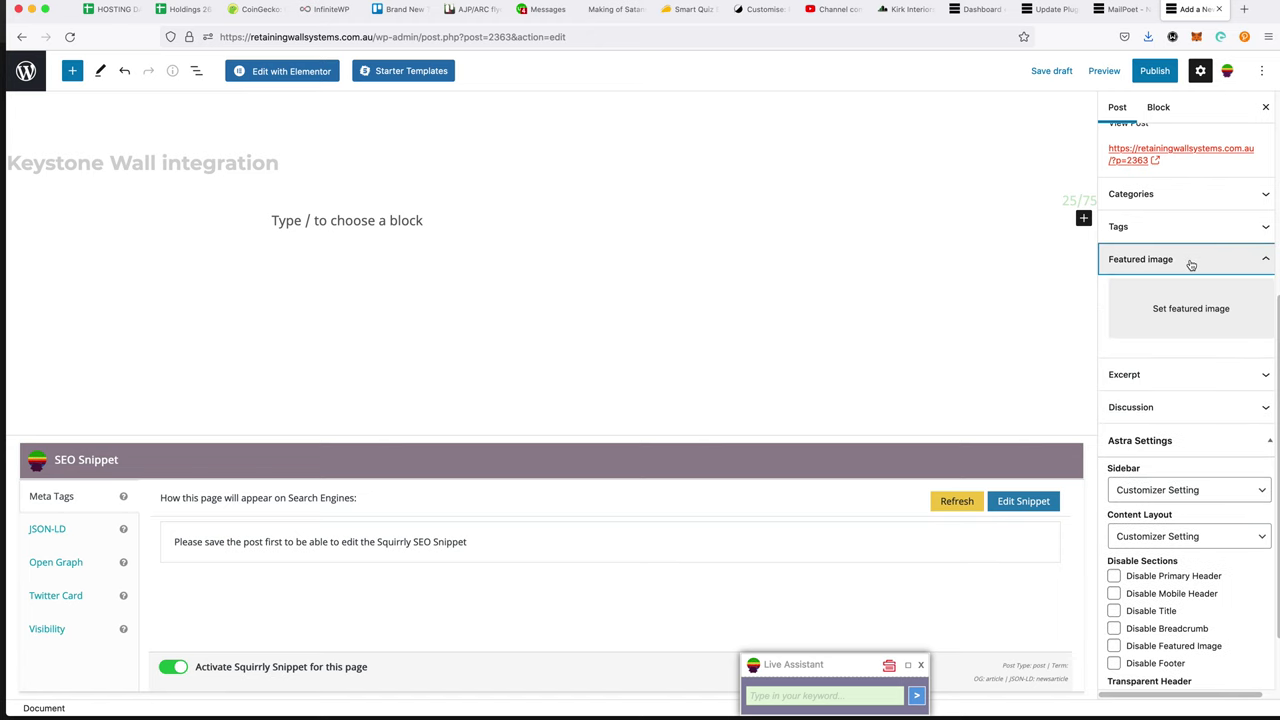
pyautogui.click(1200, 290)
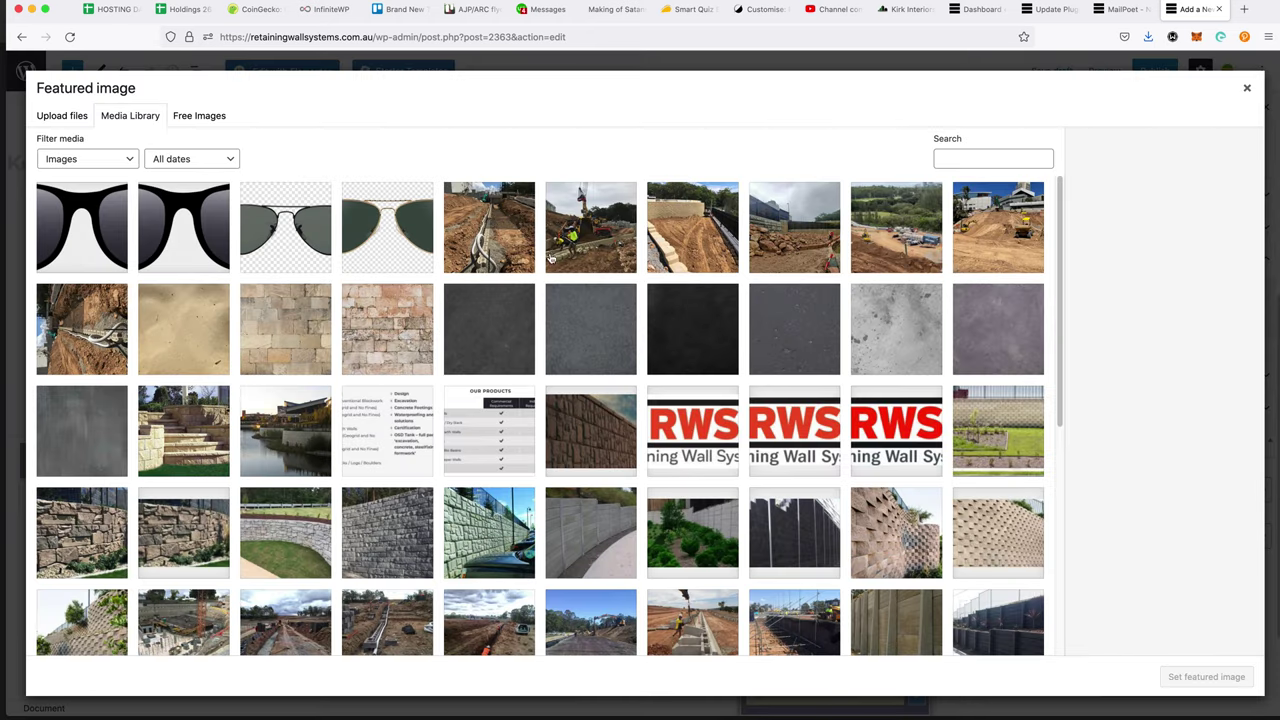
pyautogui.click(601, 226)
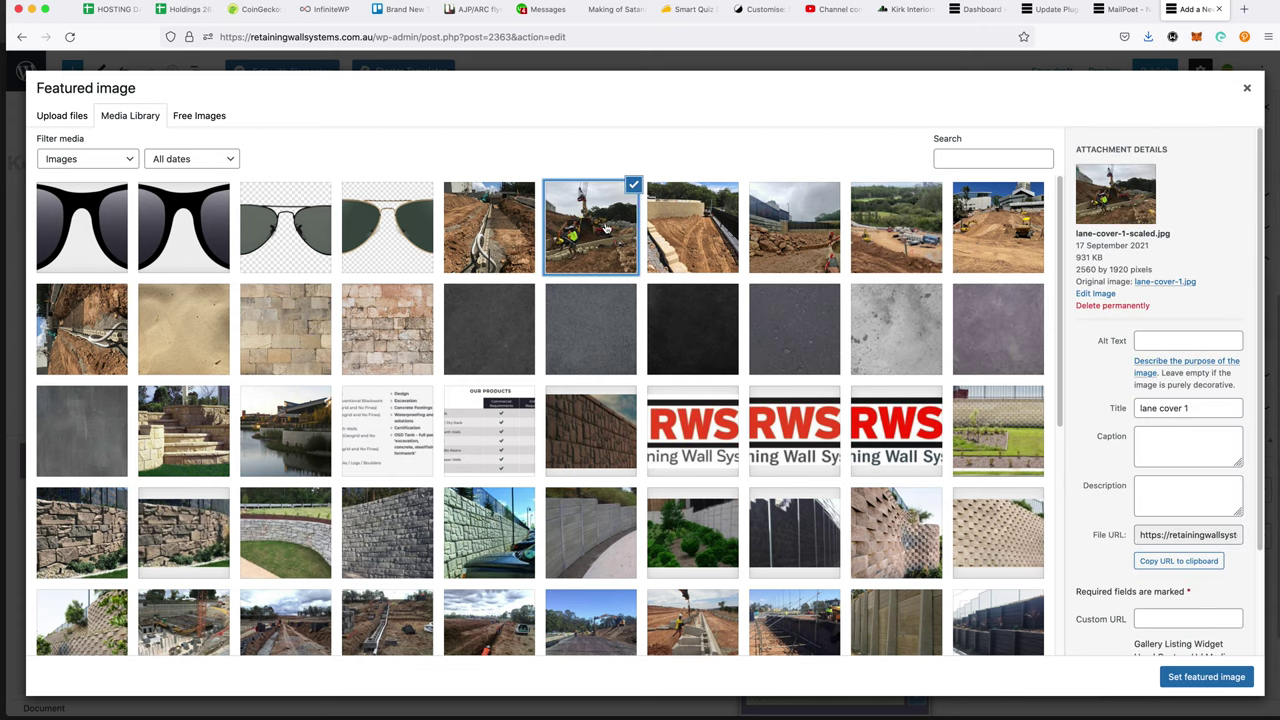
pyautogui.click(777, 238)
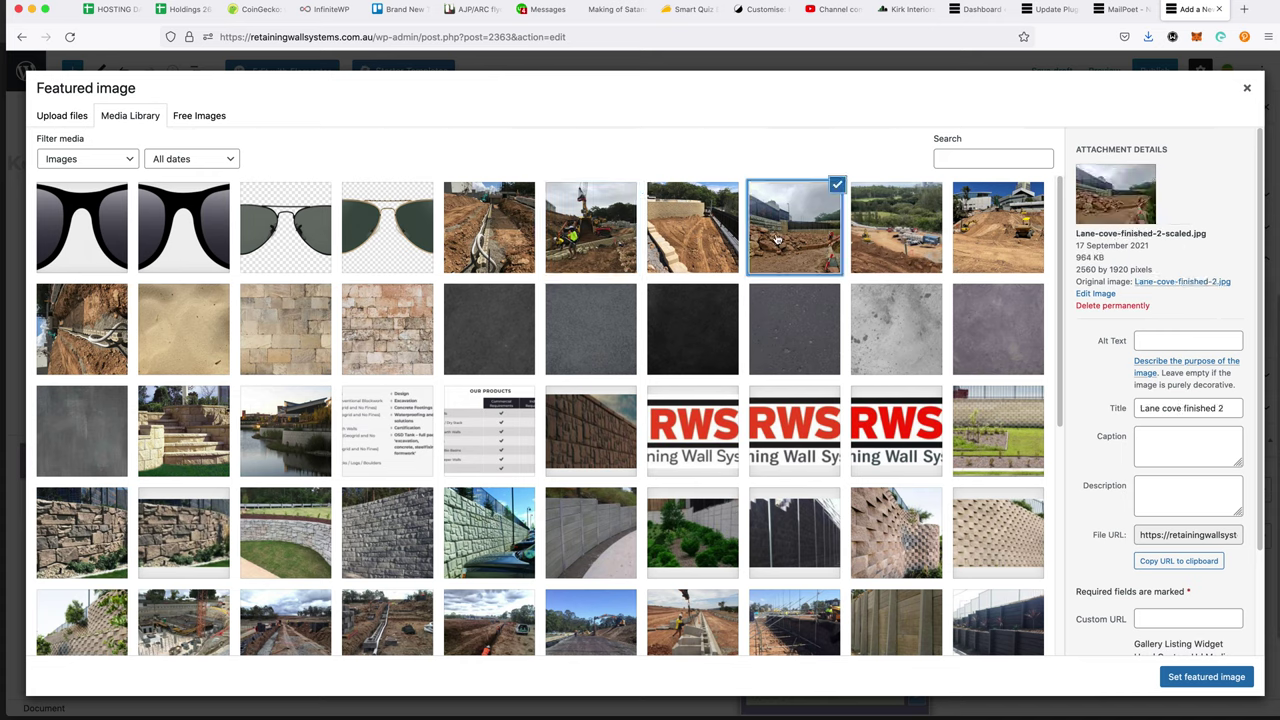
pyautogui.click(1126, 12)
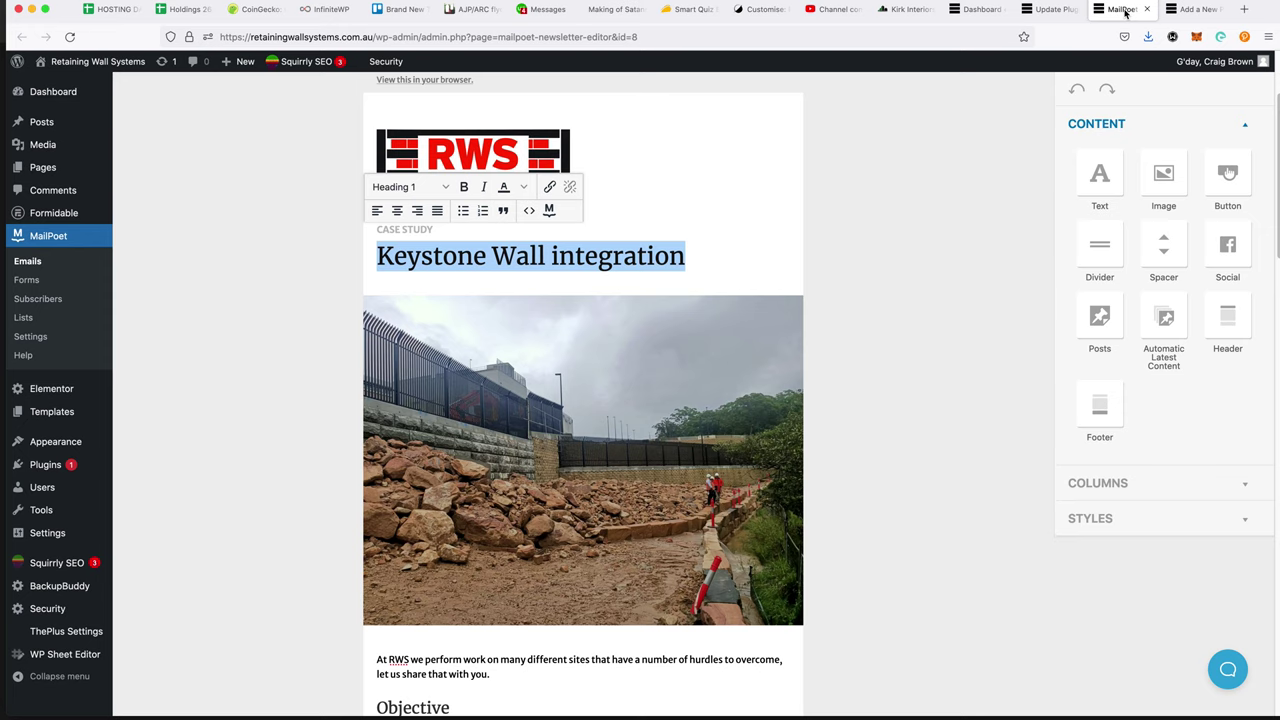
pyautogui.click(1187, 10)
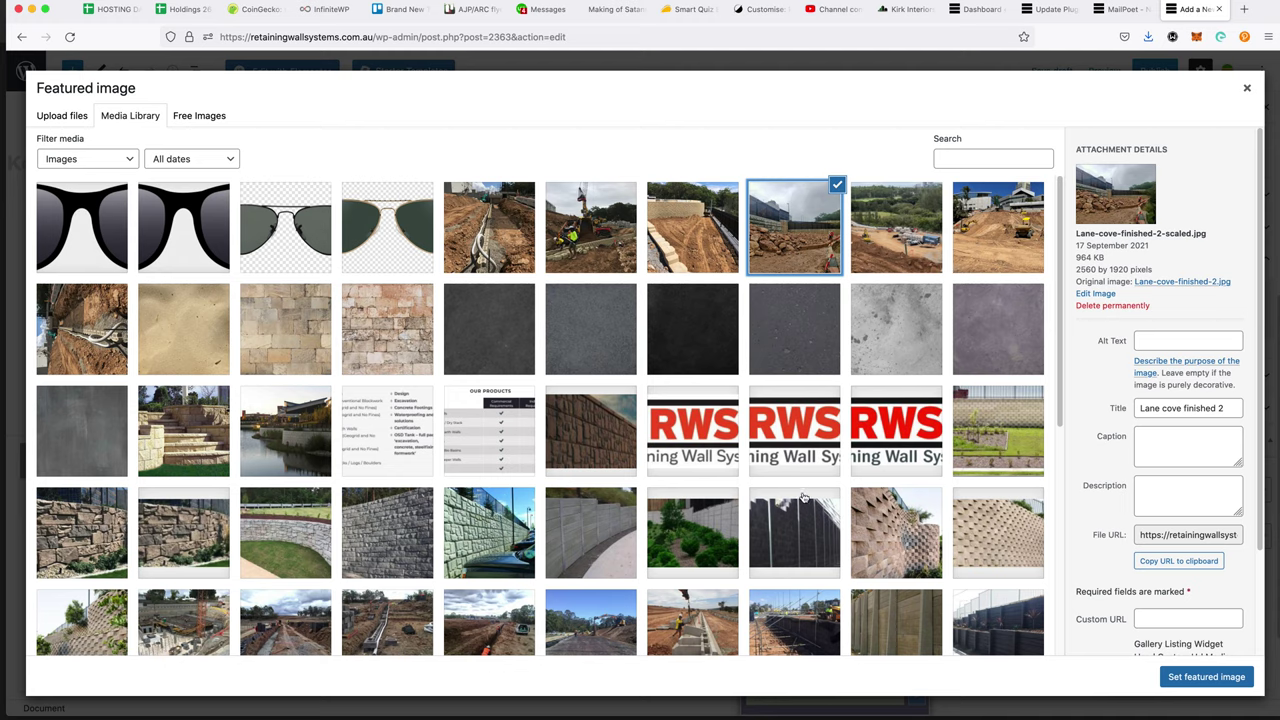
pyautogui.click(1191, 678)
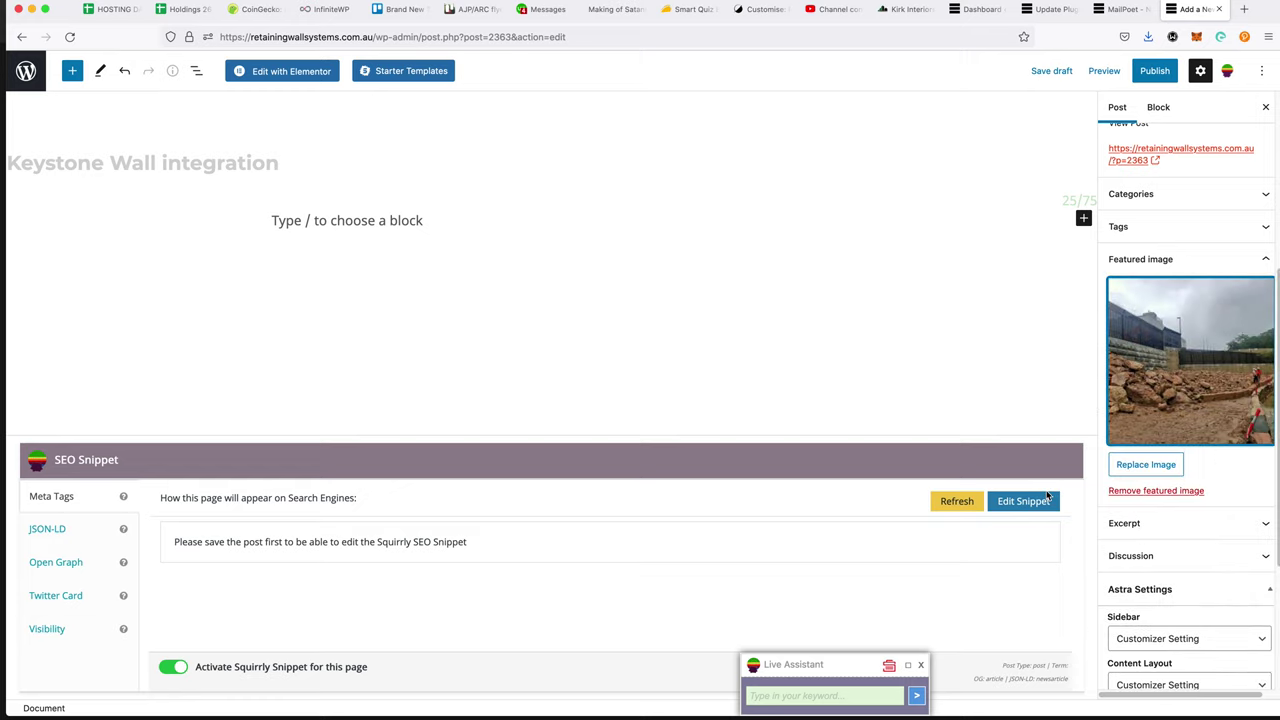
# - In the post's Astra settings, set the sidebar to No Sidebar and the content layout to Full Width / Stretched
pyautogui.scroll(-5, 1115, 519)
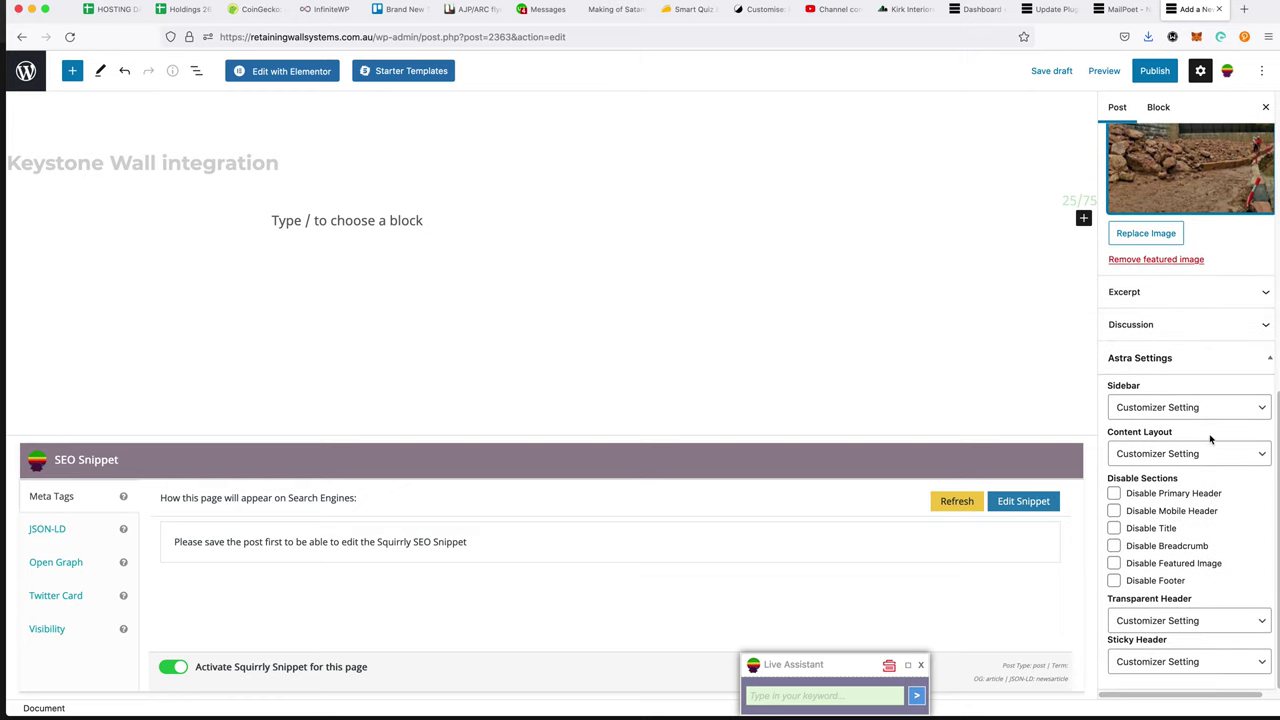
pyautogui.click(1210, 406)
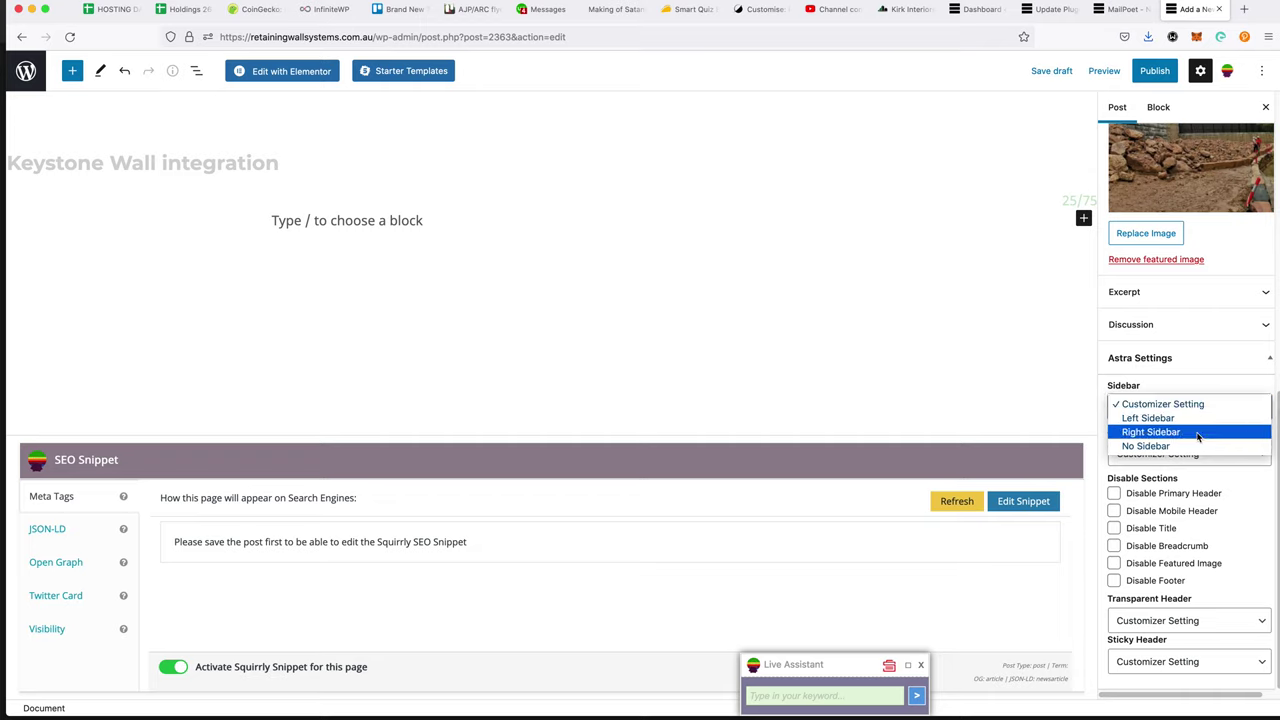
pyautogui.click(1200, 446)
pyautogui.click(1198, 453)
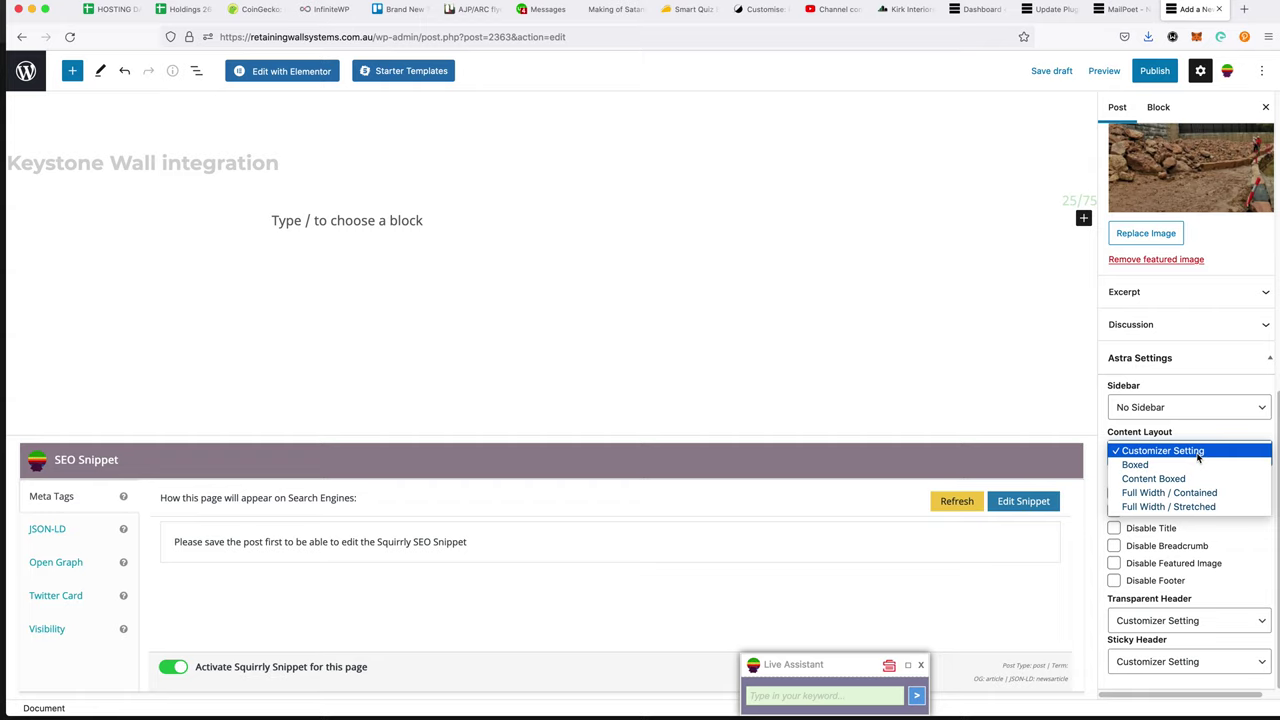
pyautogui.click(1175, 506)
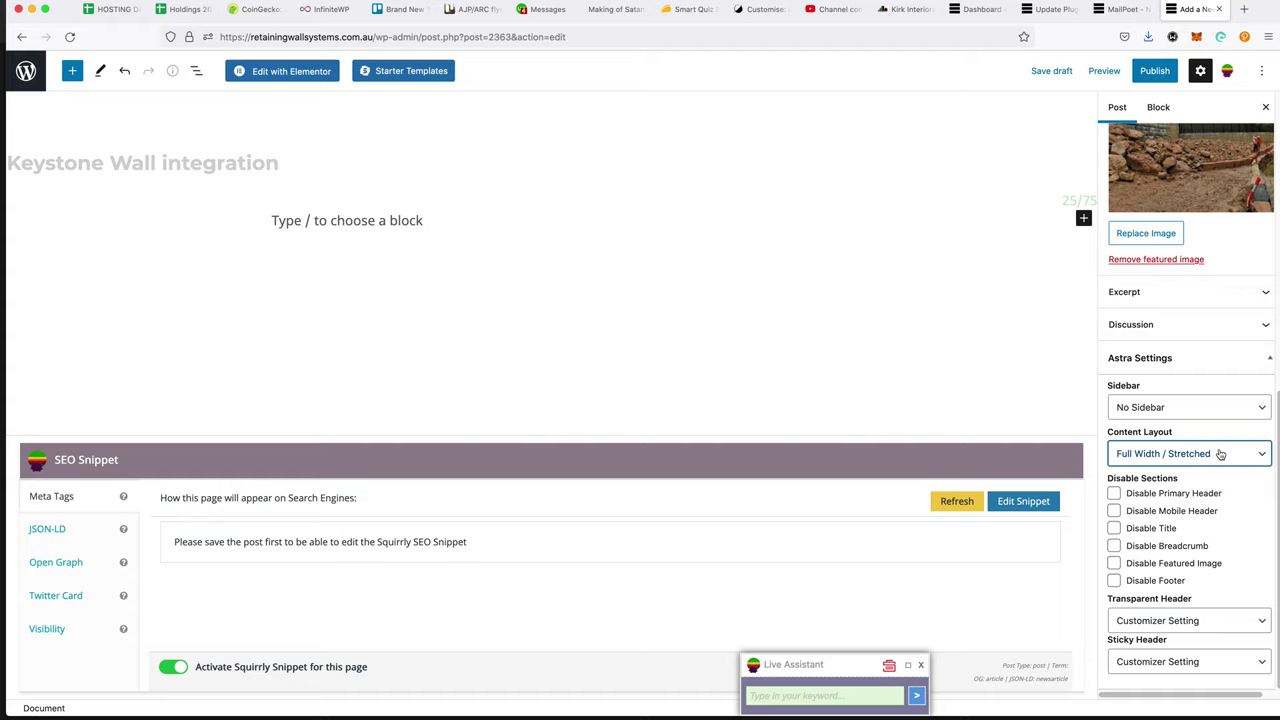
# - Disable the title, breadcrumb and featured image sections for the post
pyautogui.click(1165, 530)
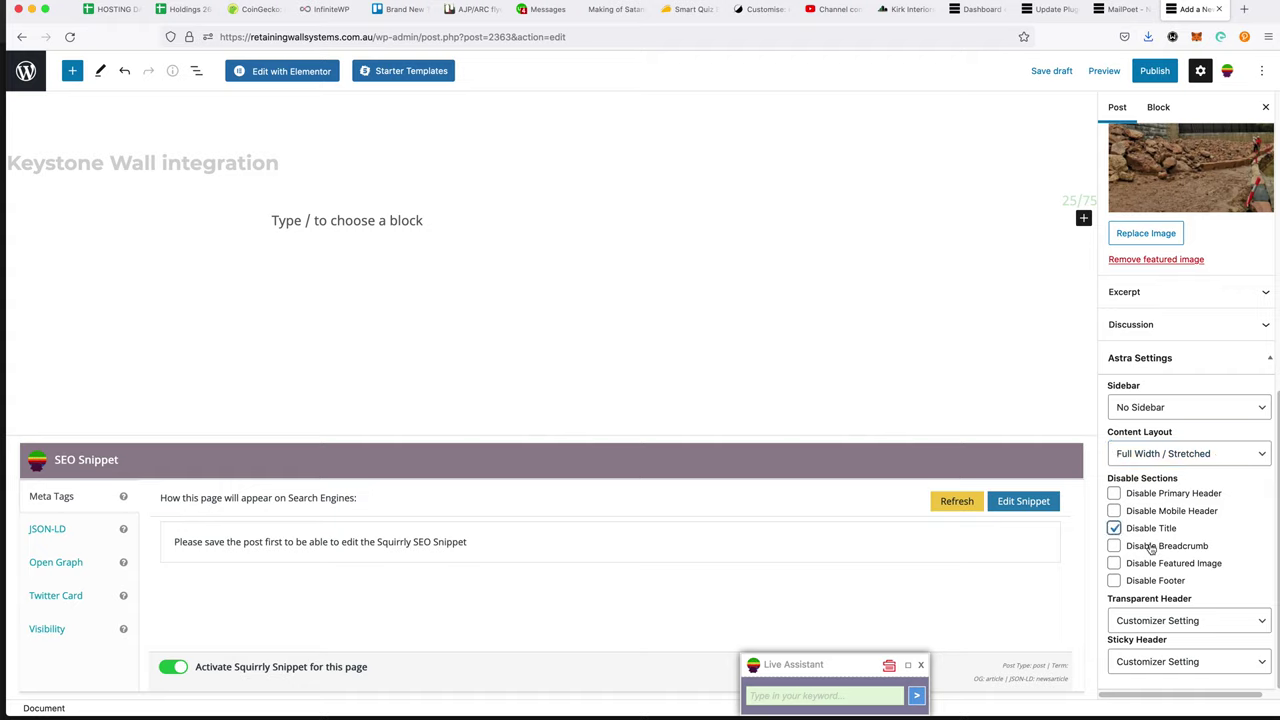
pyautogui.click(1149, 554)
pyautogui.click(1150, 563)
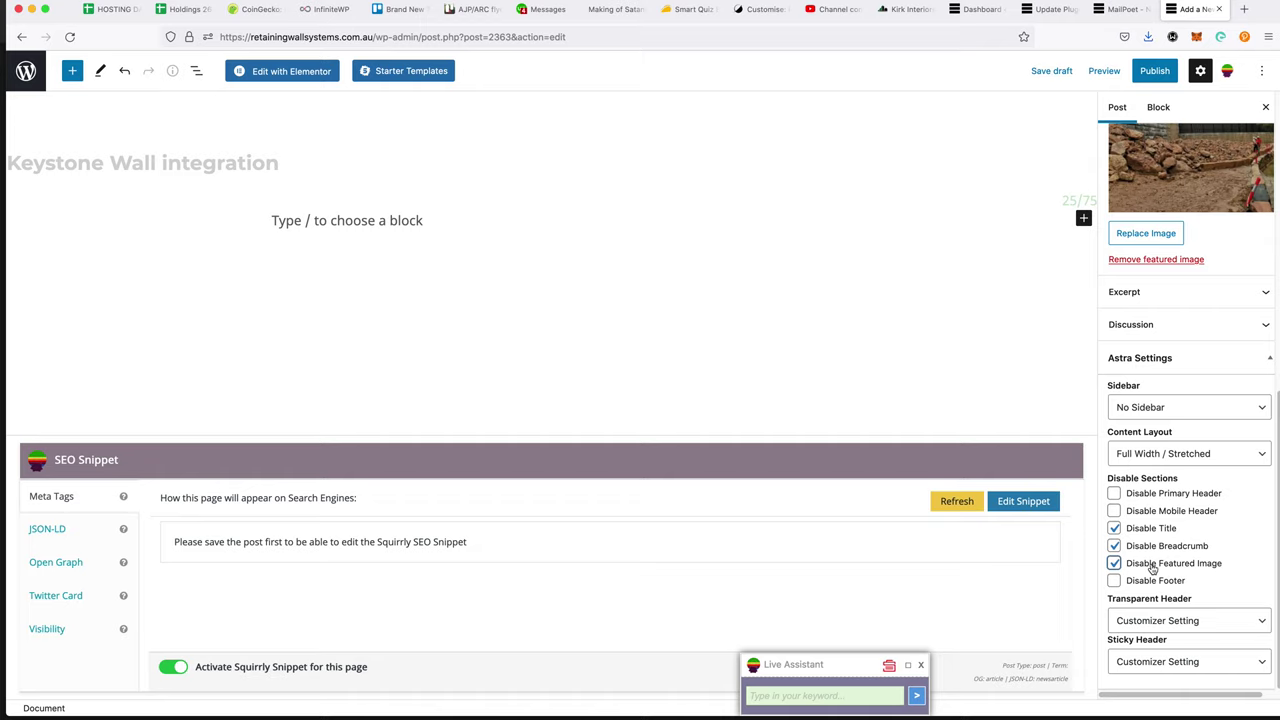
# - Set both the transparent header and the sticky header to Disabled for the post
pyautogui.click(1184, 622)
pyautogui.click(1189, 648)
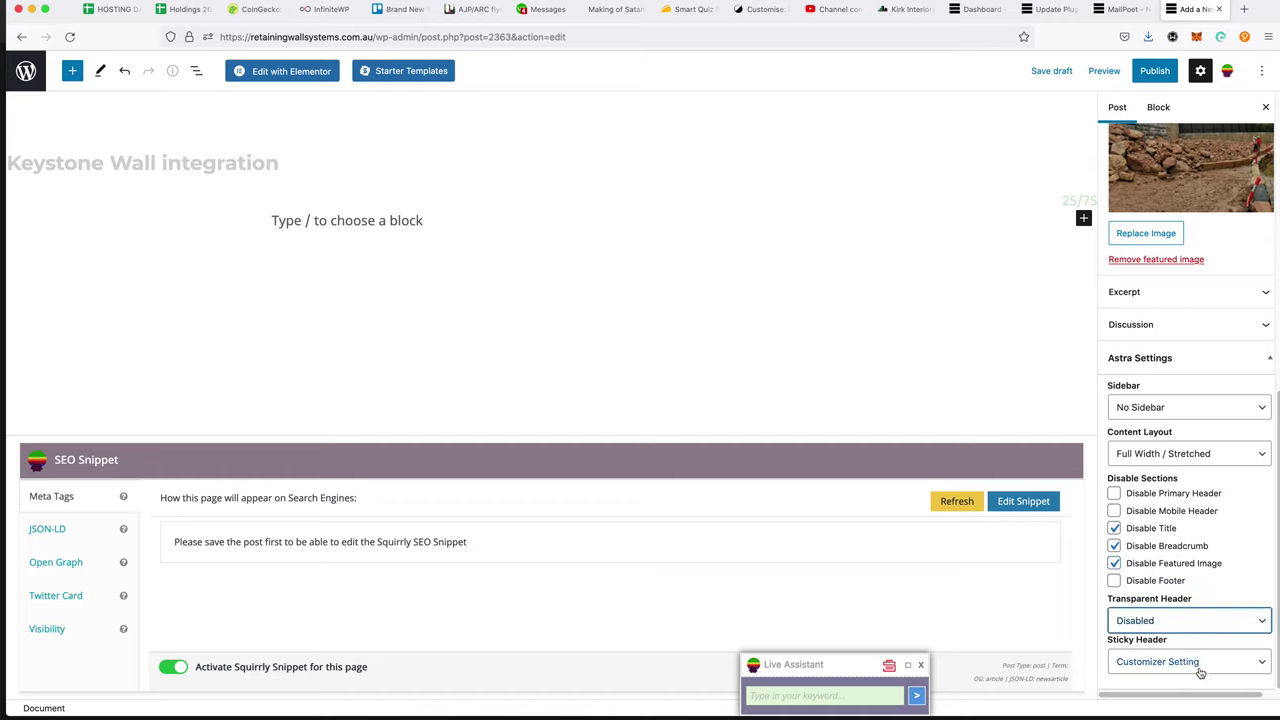
pyautogui.click(1200, 672)
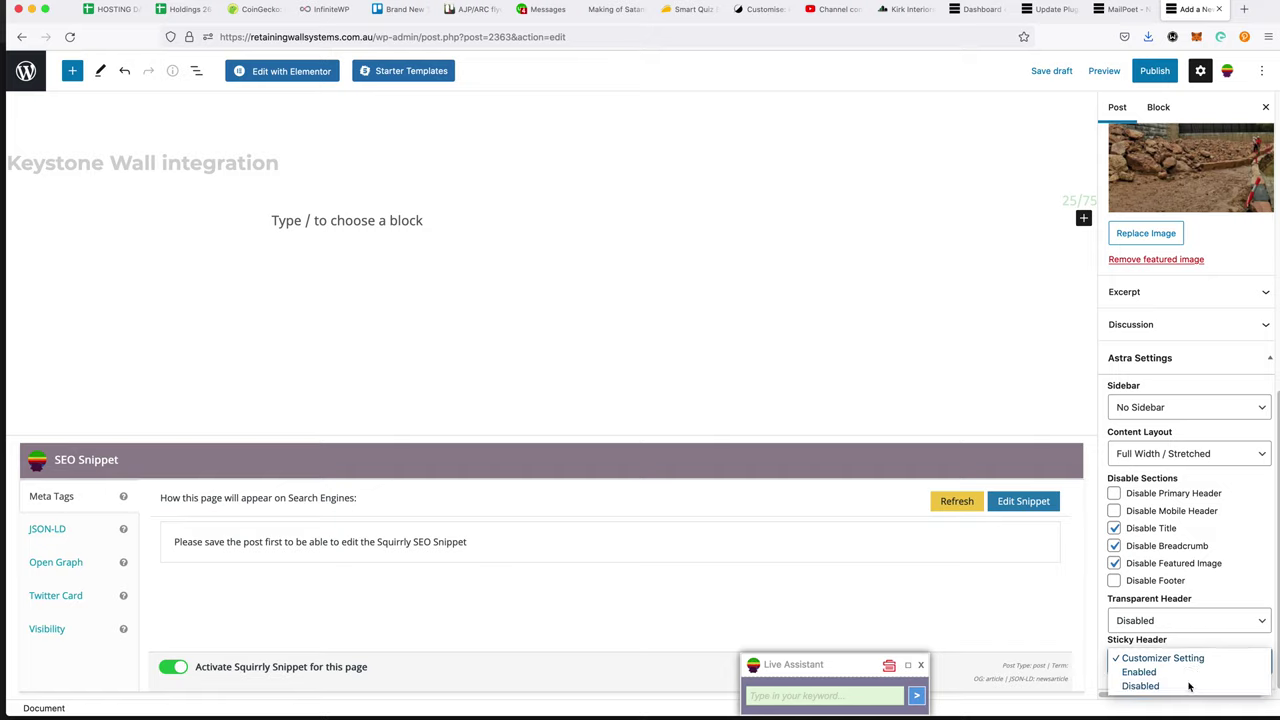
pyautogui.click(1180, 688)
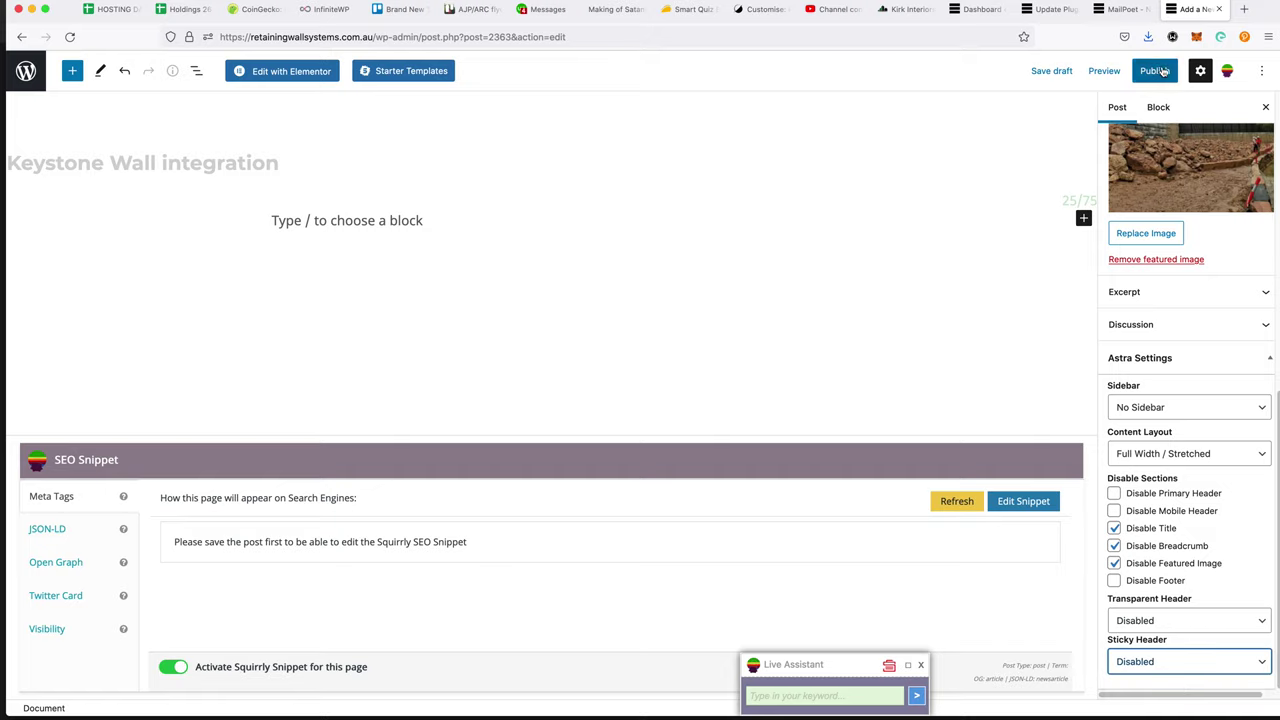
# - Publish the post and open it for editing with Elementor
pyautogui.click(1163, 70)
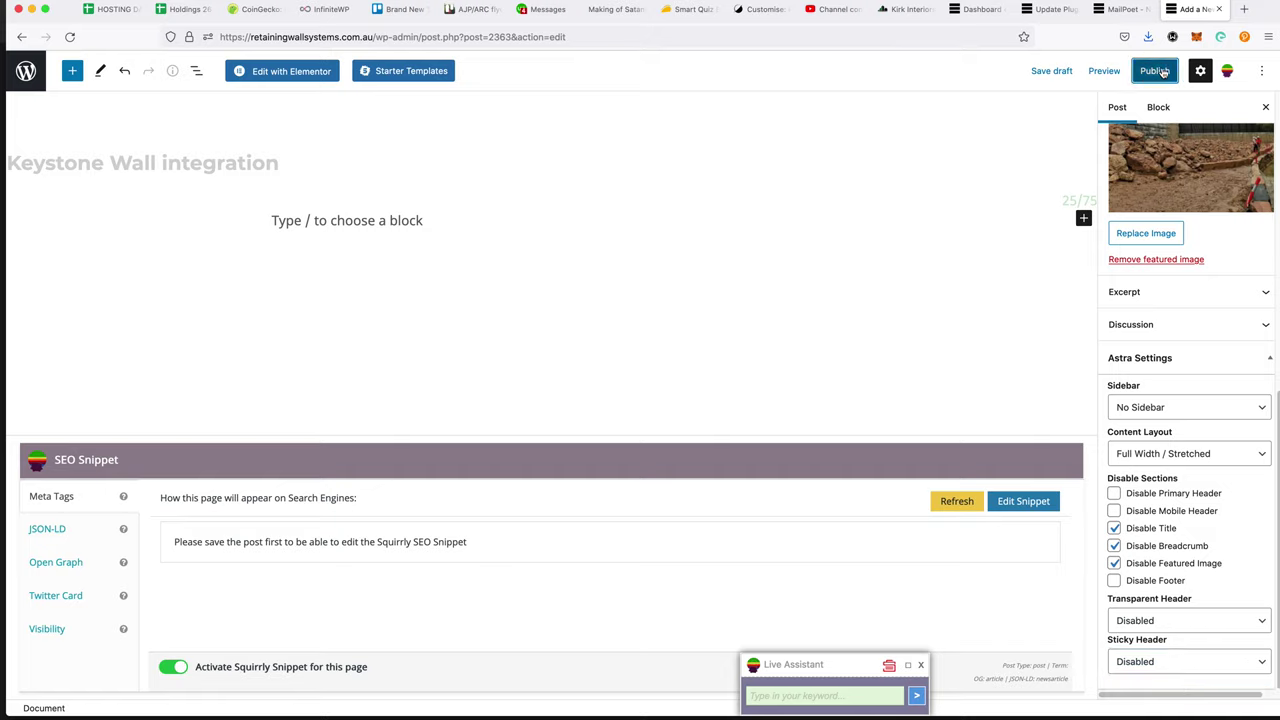
pyautogui.click(1163, 71)
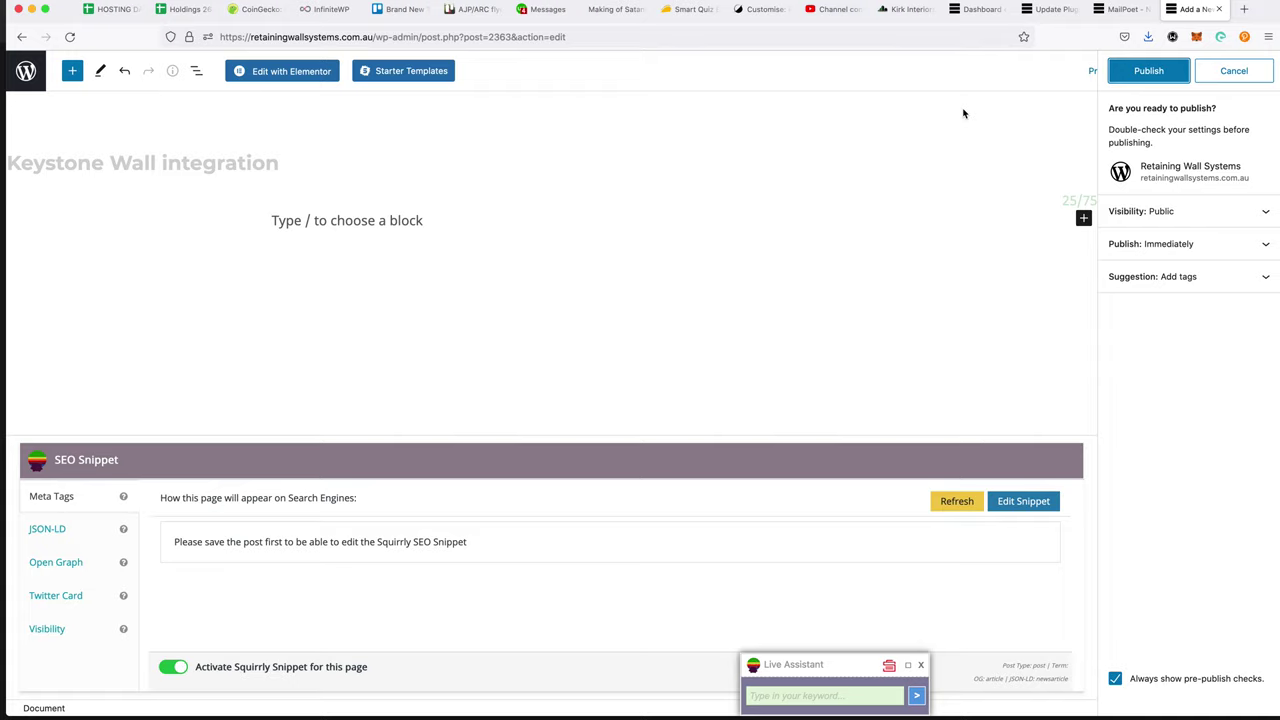
pyautogui.click(1150, 72)
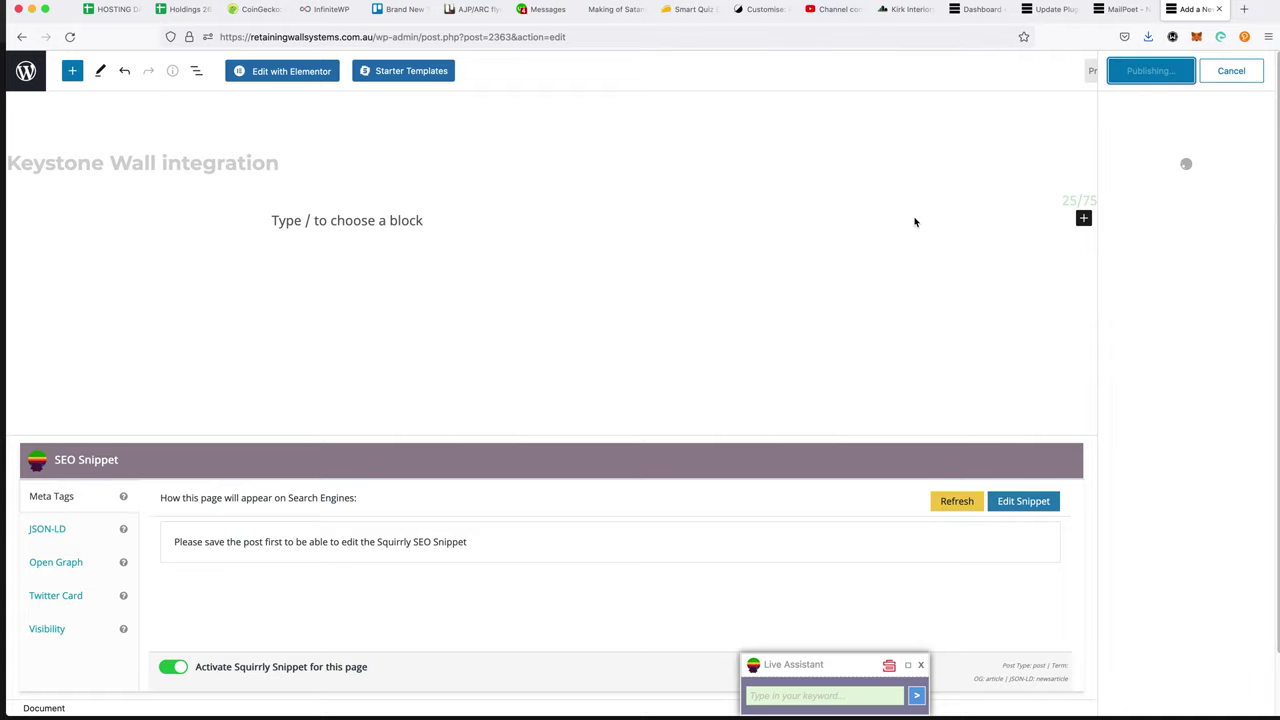
pyautogui.click(300, 76)
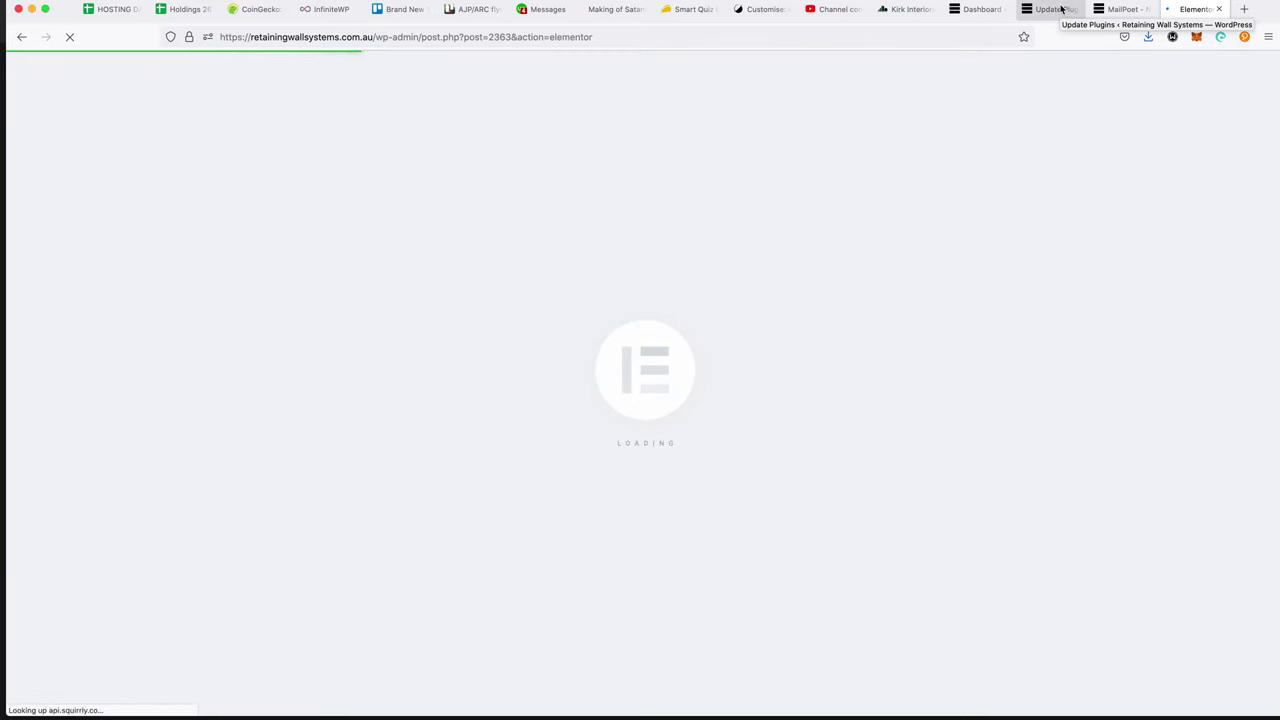
# - Move the MailPoet newsletter tab into its own browser window and return to the Elementor editor
pyautogui.click(1048, 9)
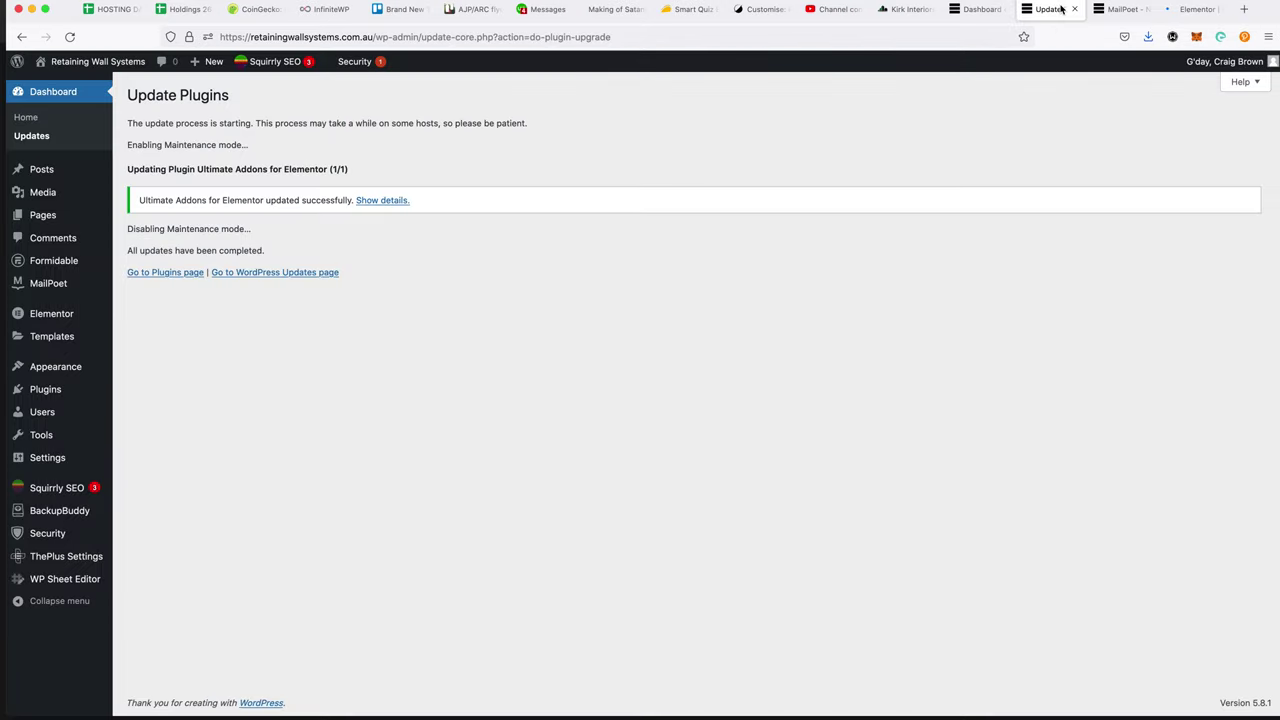
pyautogui.click(1126, 10)
pyautogui.moveTo(1126, 9); pyautogui.dragTo(555, 89)
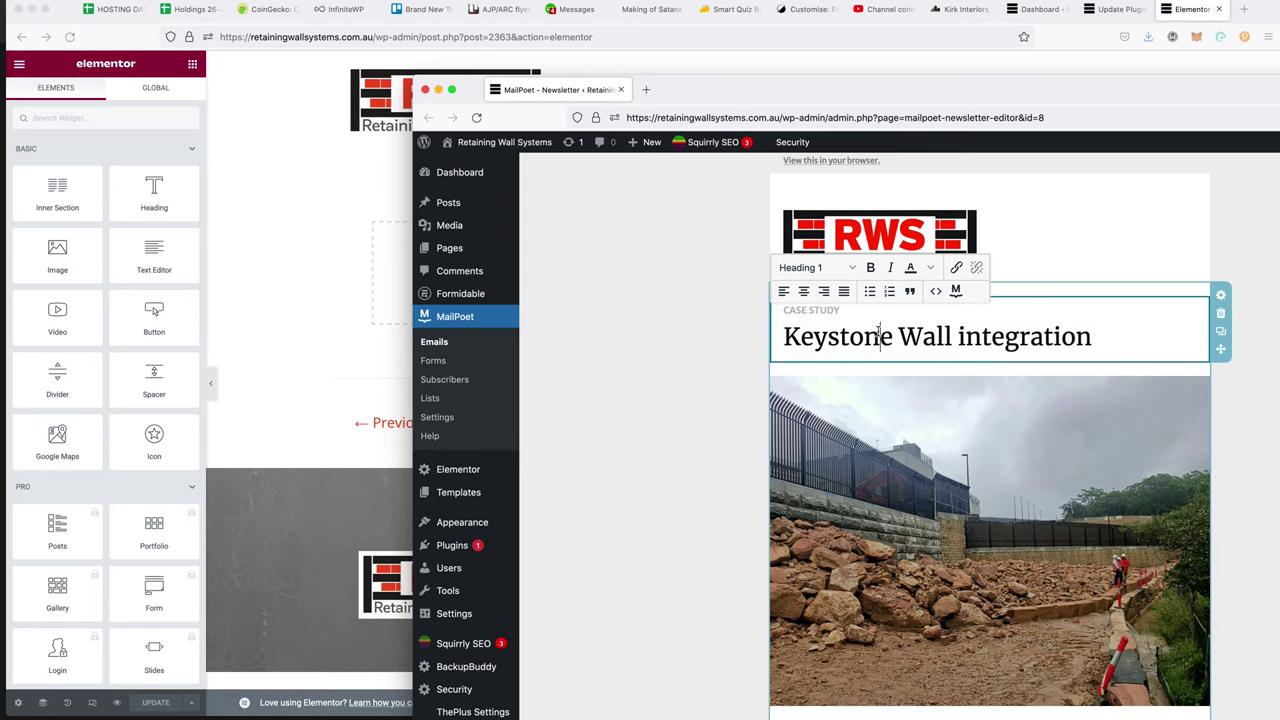
pyautogui.click(214, 238)
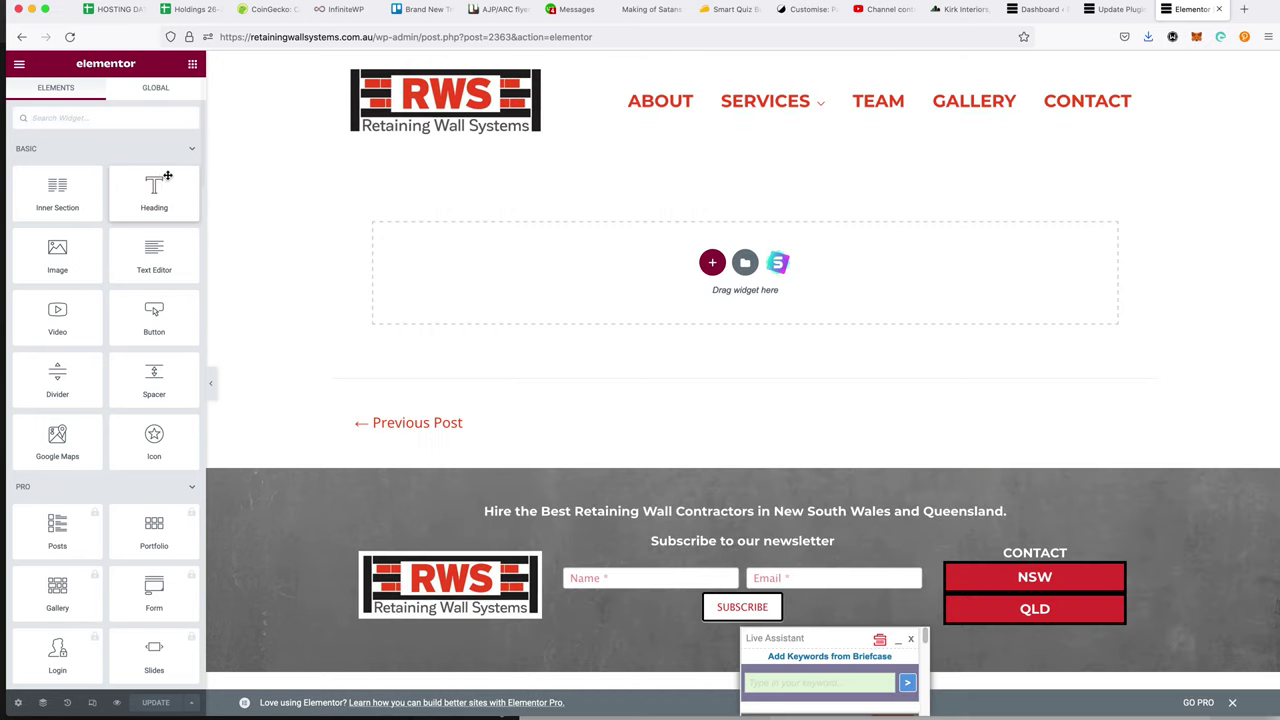
# - Add a Heading widget to the empty page area with the title "Keystone Wall integration" and the HTML tag H1
pyautogui.moveTo(162, 184); pyautogui.dragTo(660, 267)
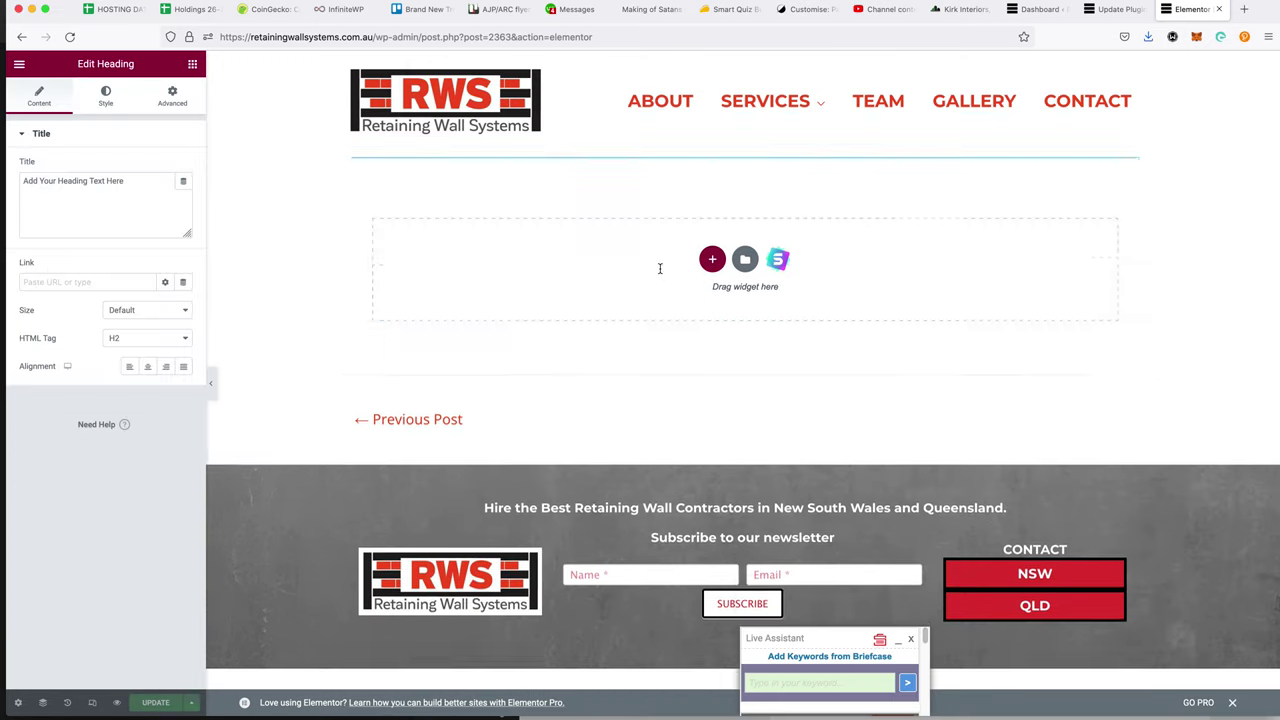
pyautogui.tripleClick(88, 197)
pyautogui.write('Keystone Wall integration')
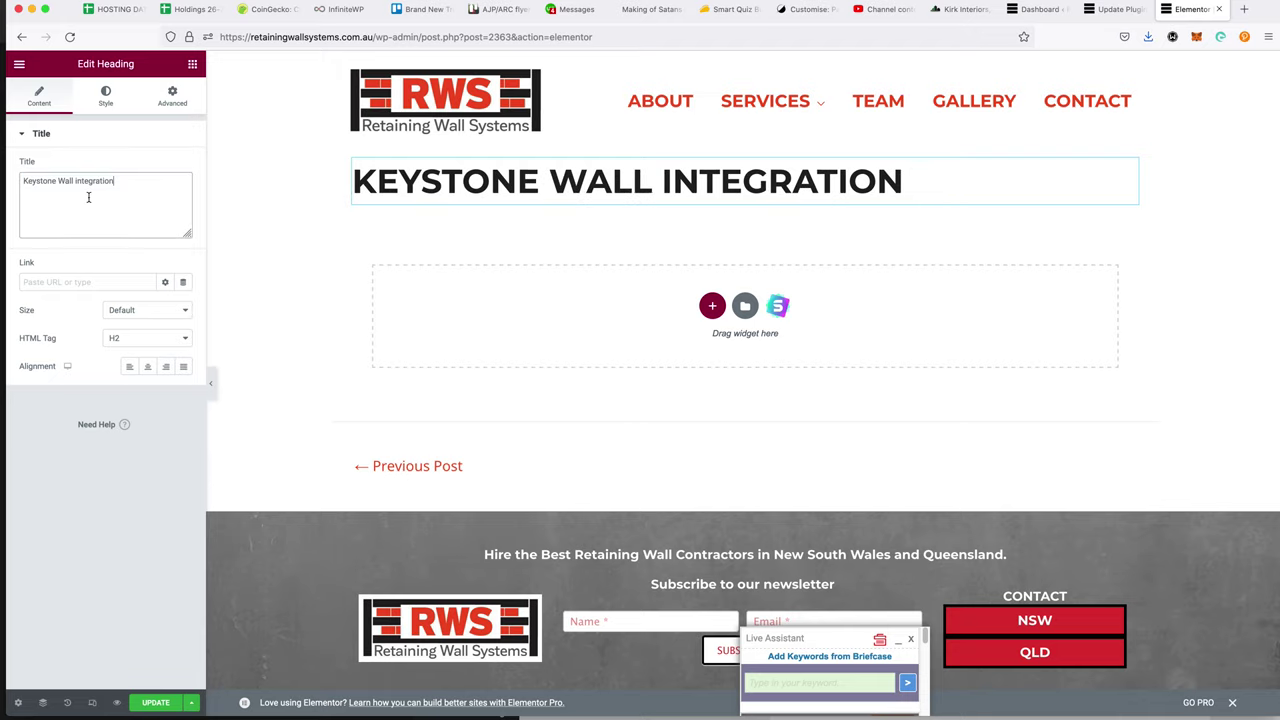
pyautogui.click(131, 340)
pyautogui.click(133, 326)
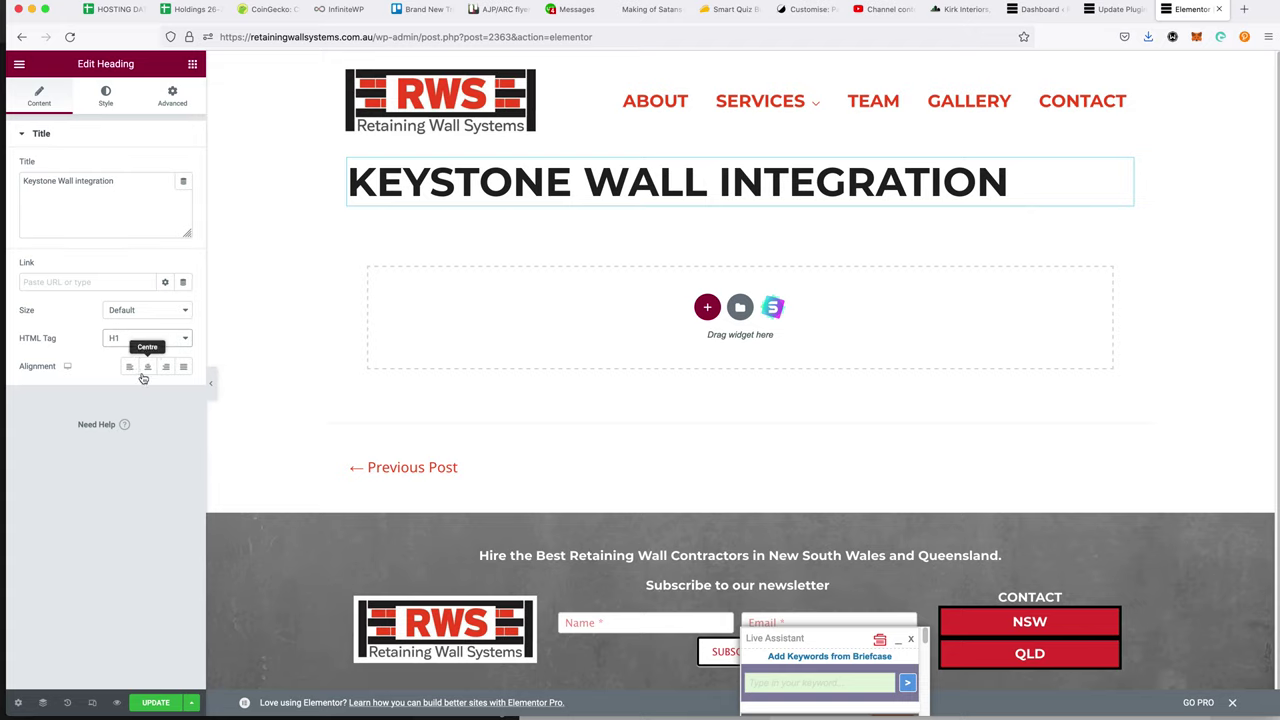
# - Centre the Keystone Wall integration heading and open the advanced settings of the section that holds it
pyautogui.click(147, 367)
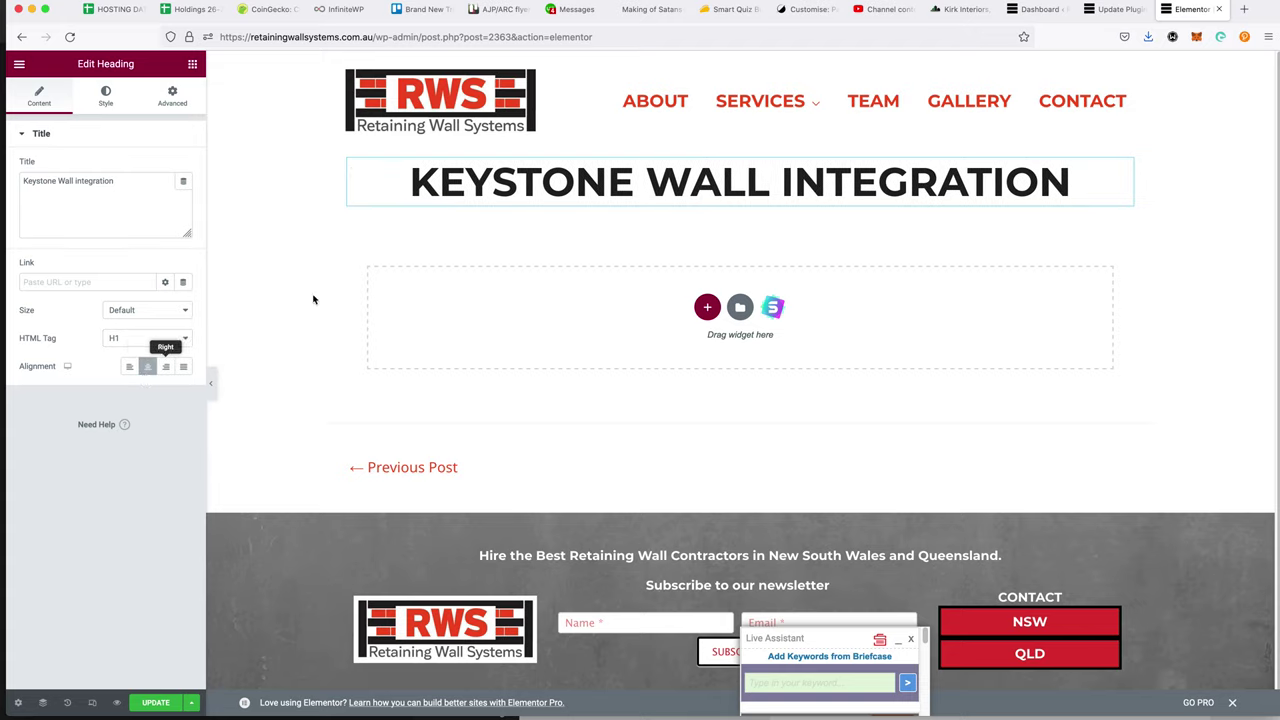
pyautogui.click(740, 146)
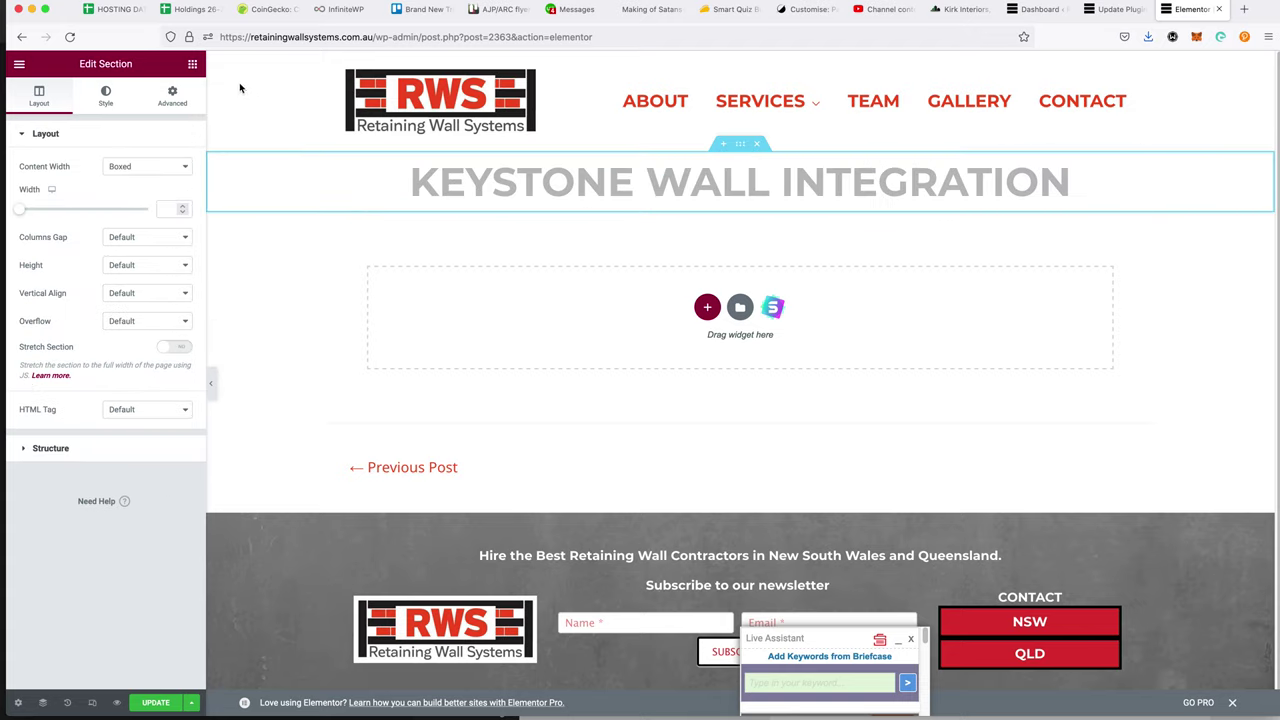
pyautogui.click(192, 66)
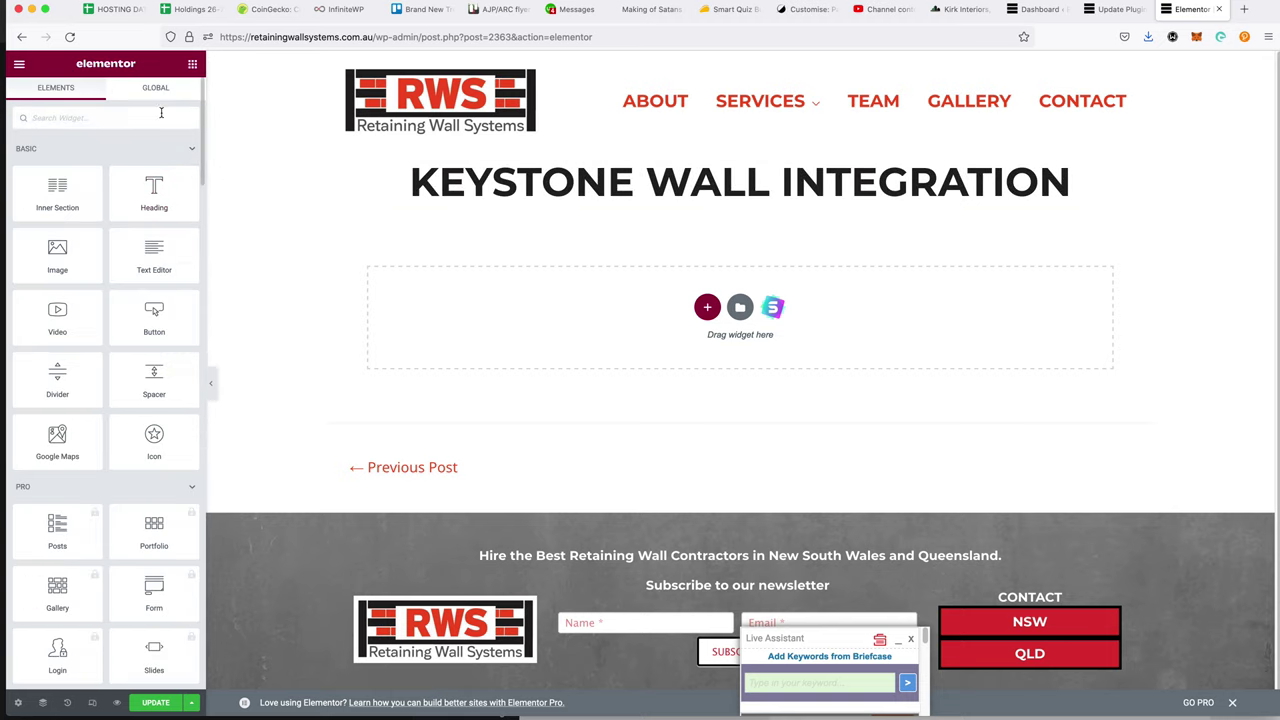
pyautogui.click(738, 145)
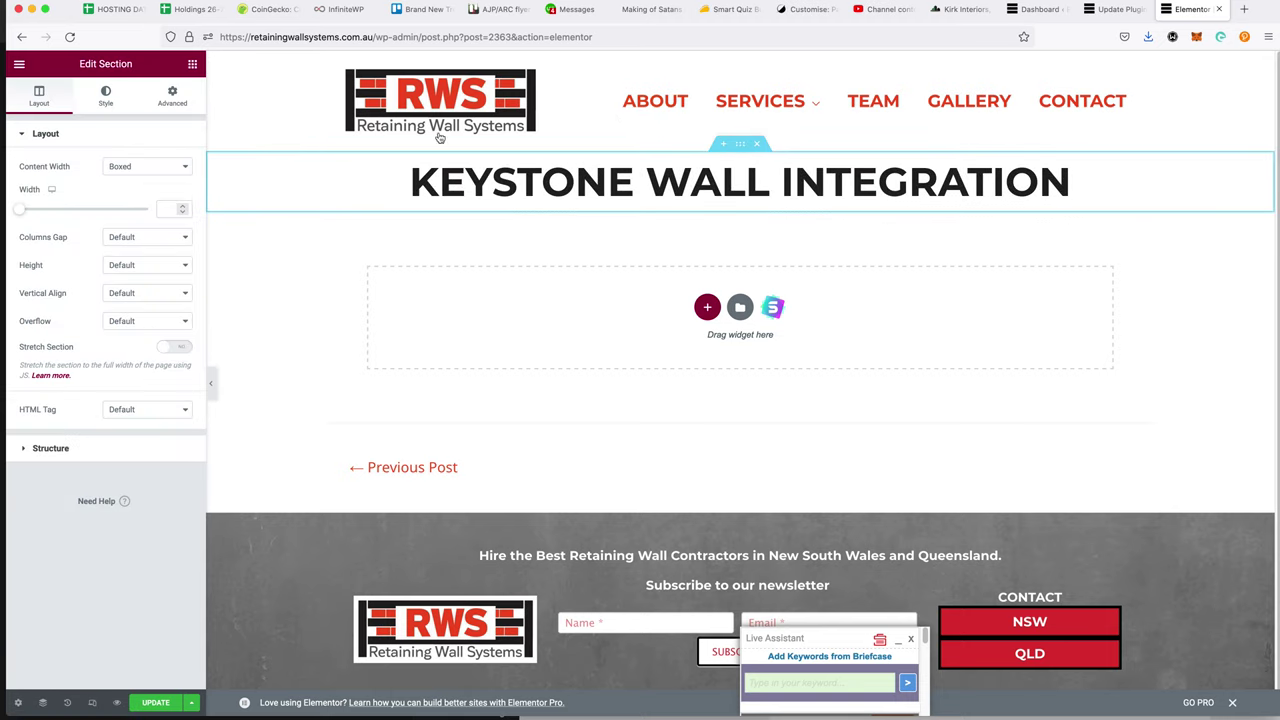
pyautogui.click(167, 98)
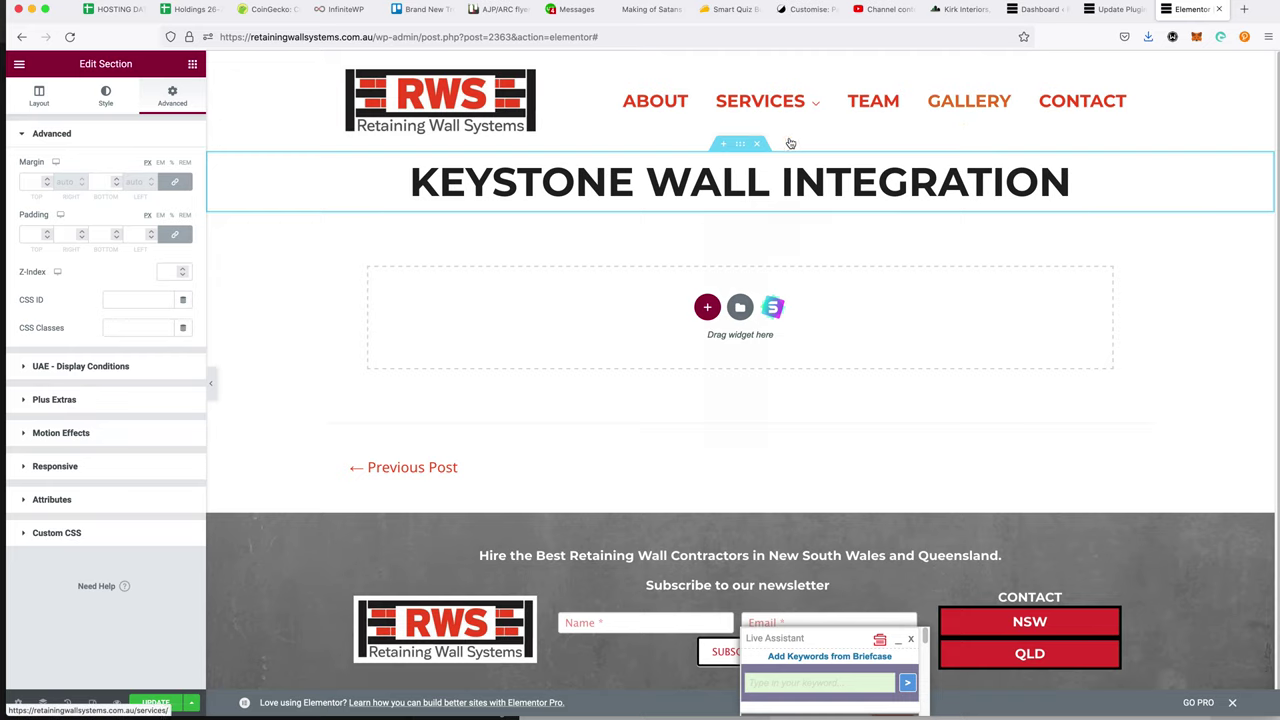
# - Open retainingwallsystems.com.au in a new browser tab, view its Services page for reference, and return to the Elementor editor
pyautogui.moveTo(790, 143)
pyautogui.press('super+t')
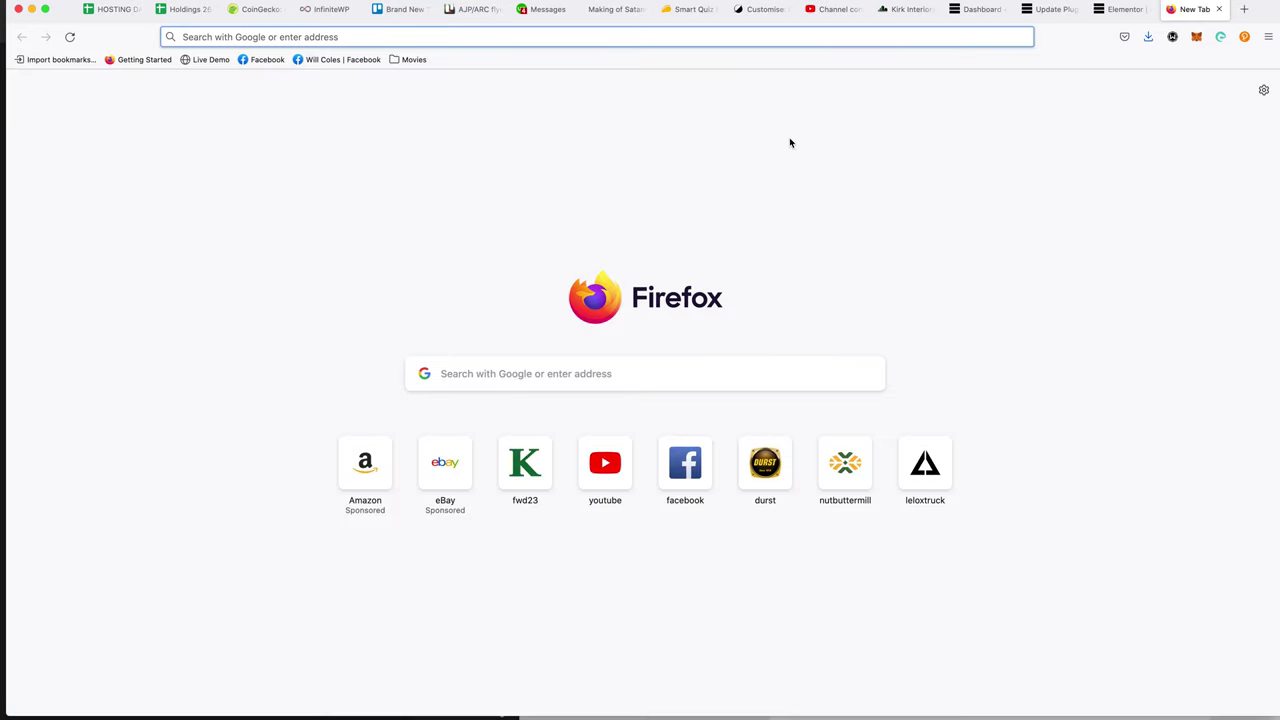
pyautogui.write('retainingwallsystems.com.au')
pyautogui.press('Return')
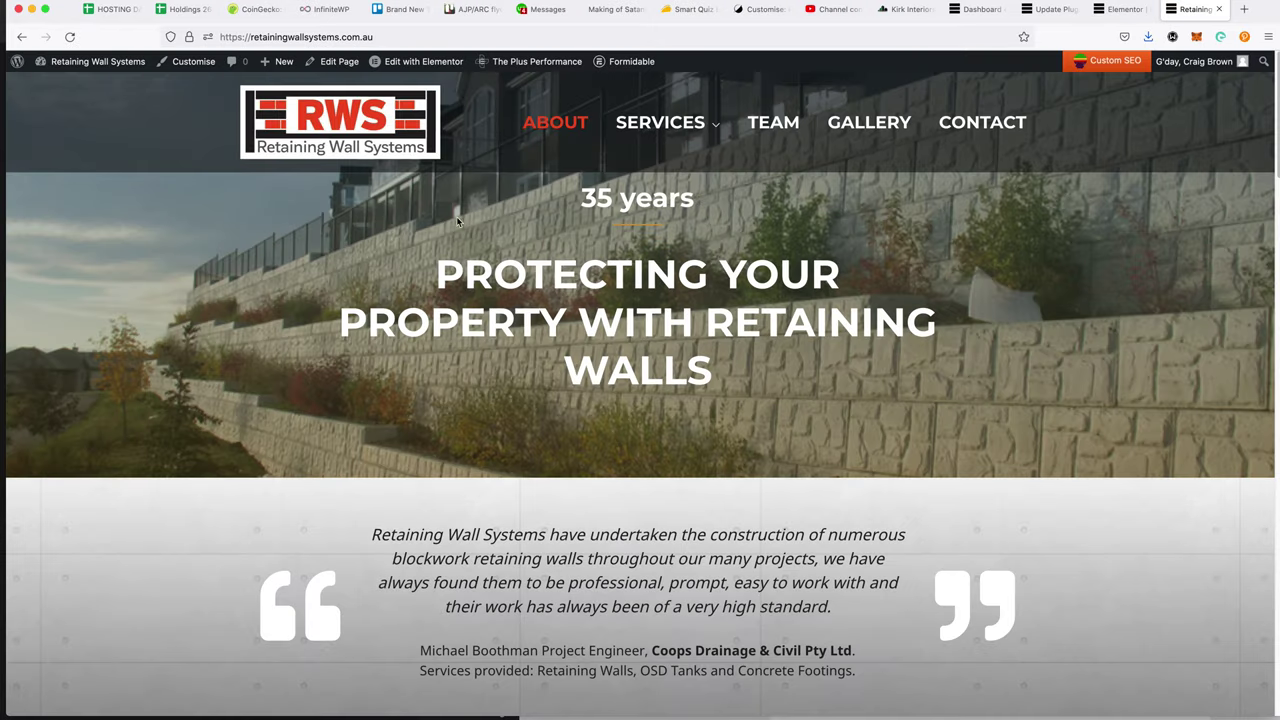
pyautogui.click(659, 149)
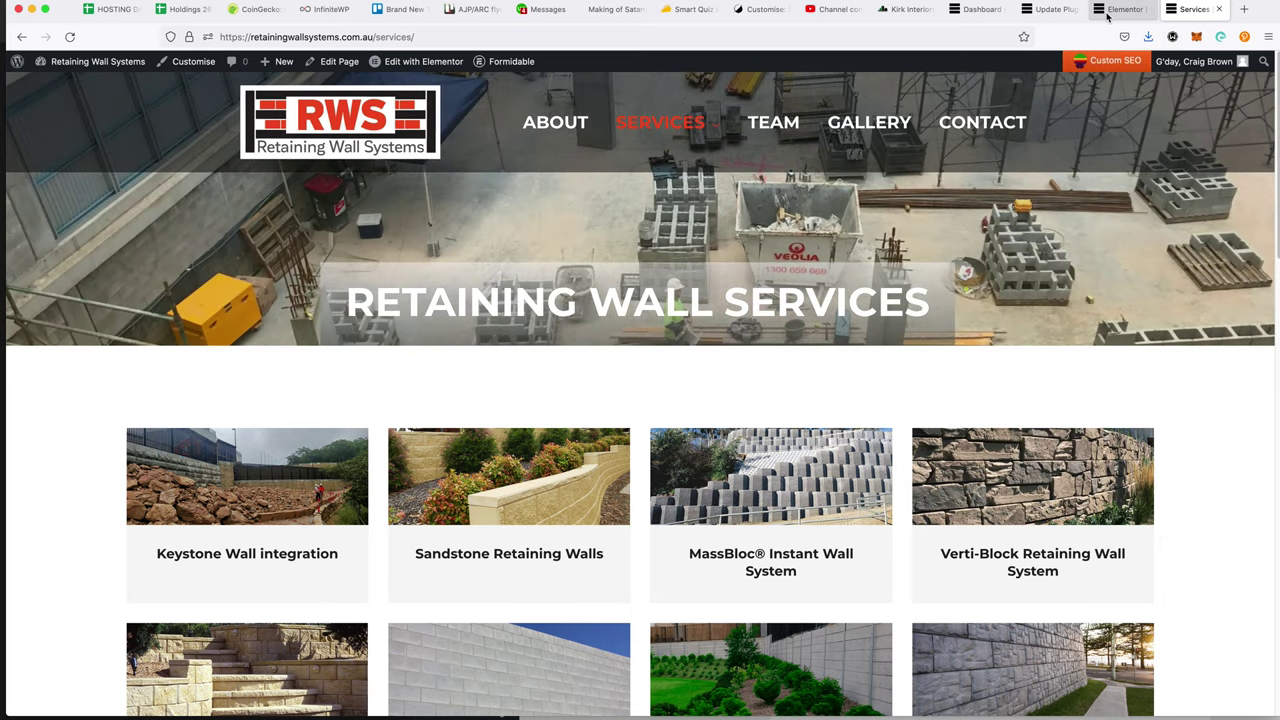
pyautogui.click(1110, 10)
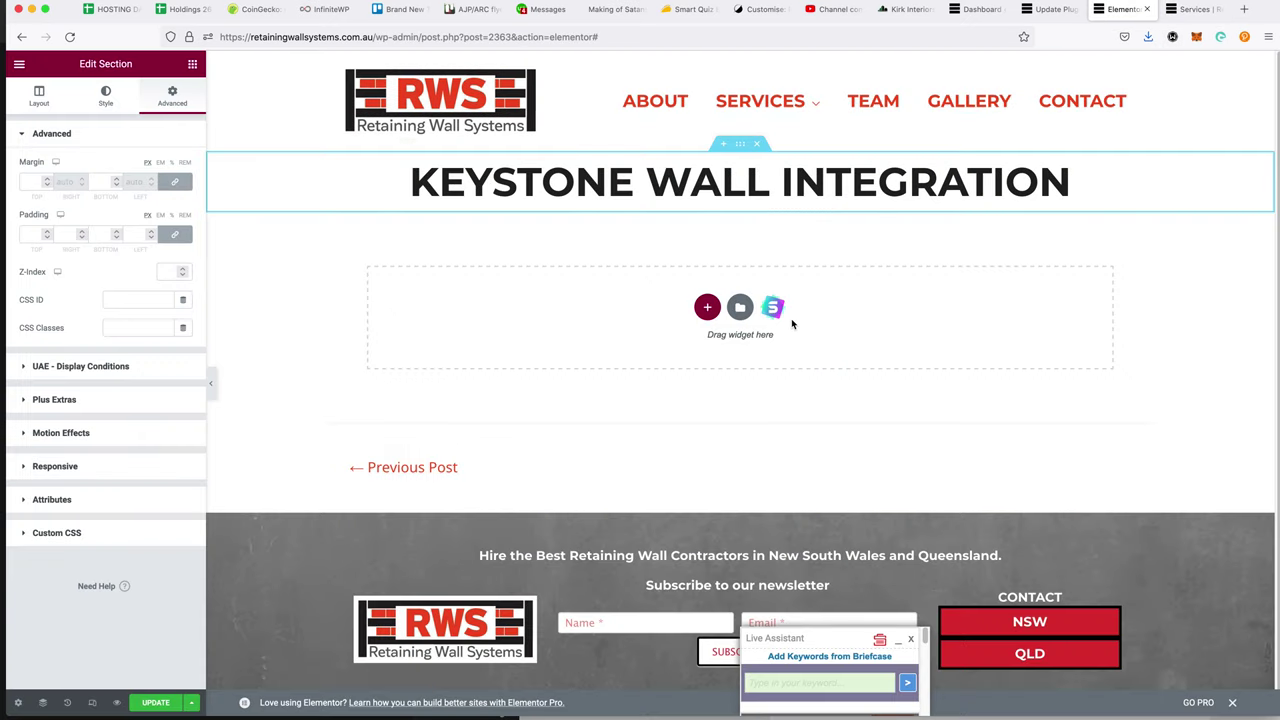
# - Try the saved Features 5B template below the heading without importing its document settings, and delete the inserted section
pyautogui.click(740, 309)
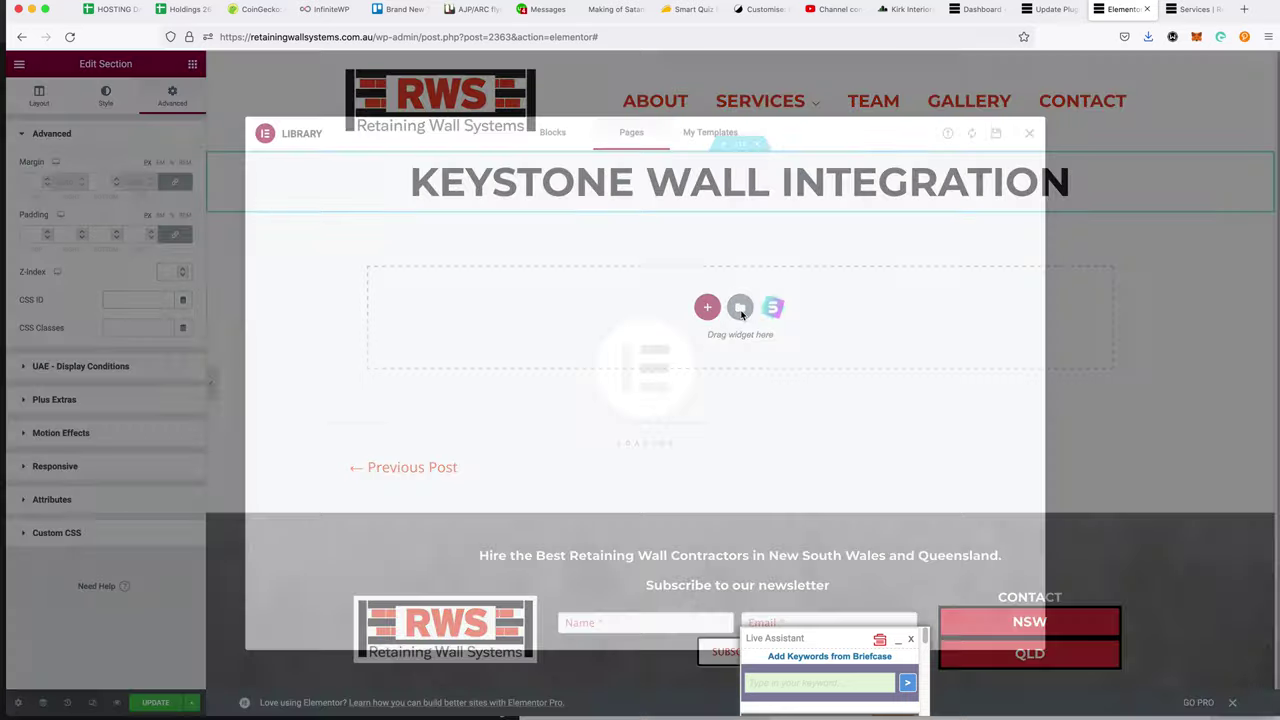
pyautogui.click(713, 132)
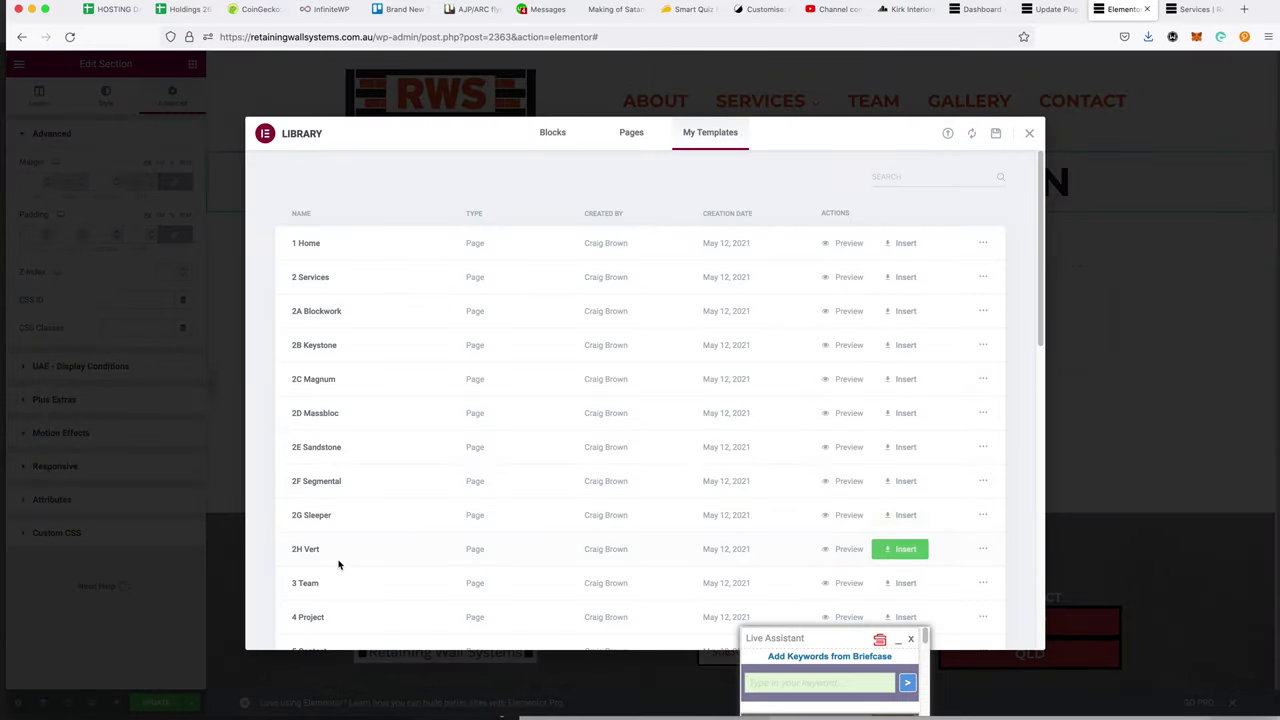
pyautogui.scroll(-5, 357, 494)
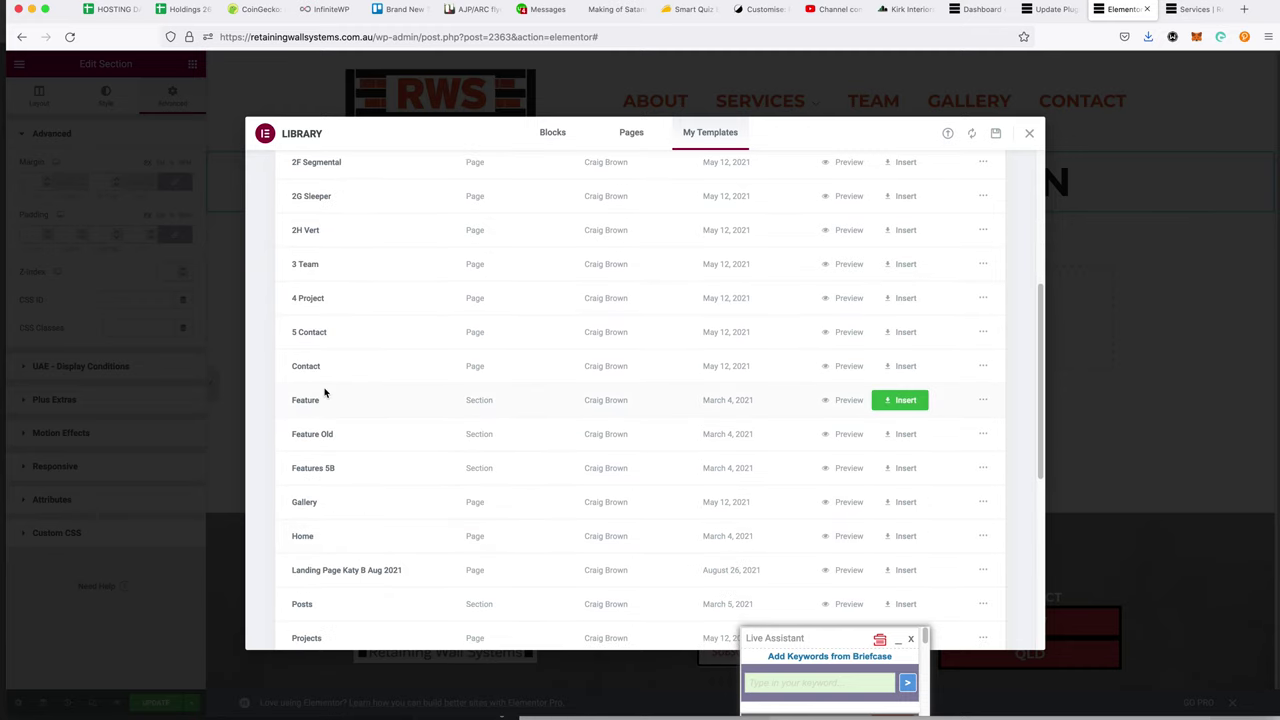
pyautogui.scroll(-2, 379, 466)
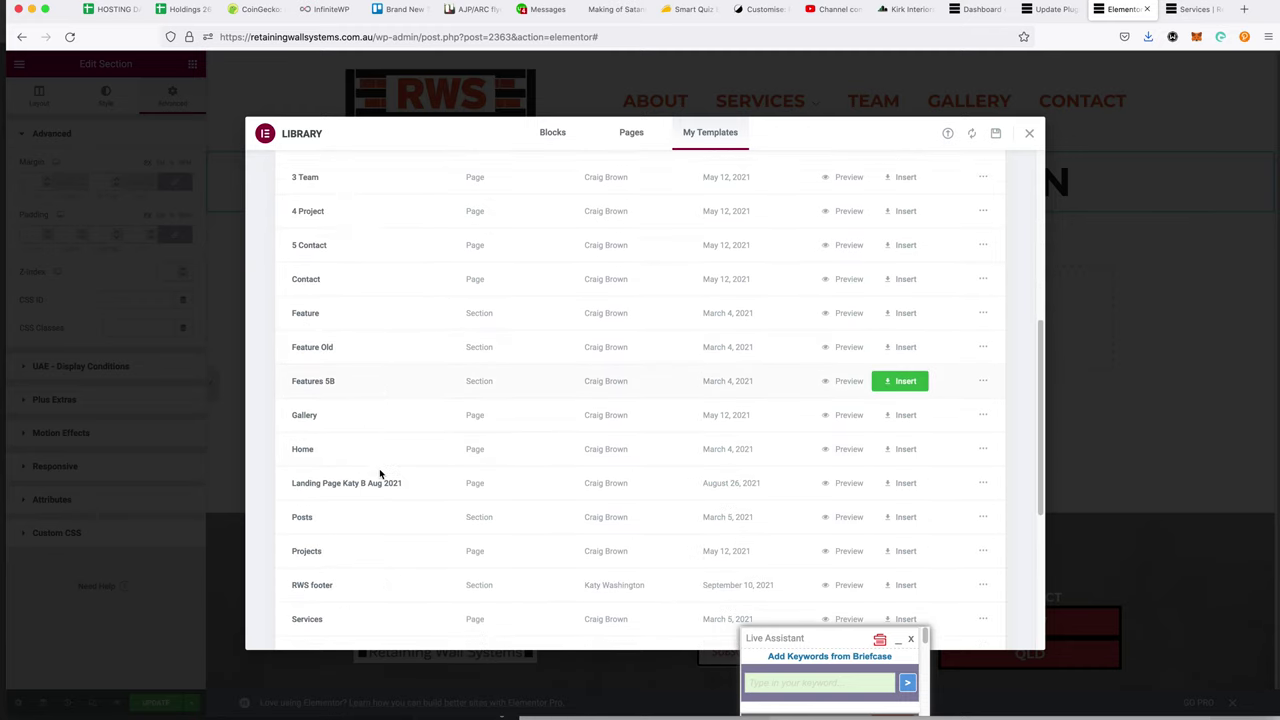
pyautogui.scroll(-4, 360, 432)
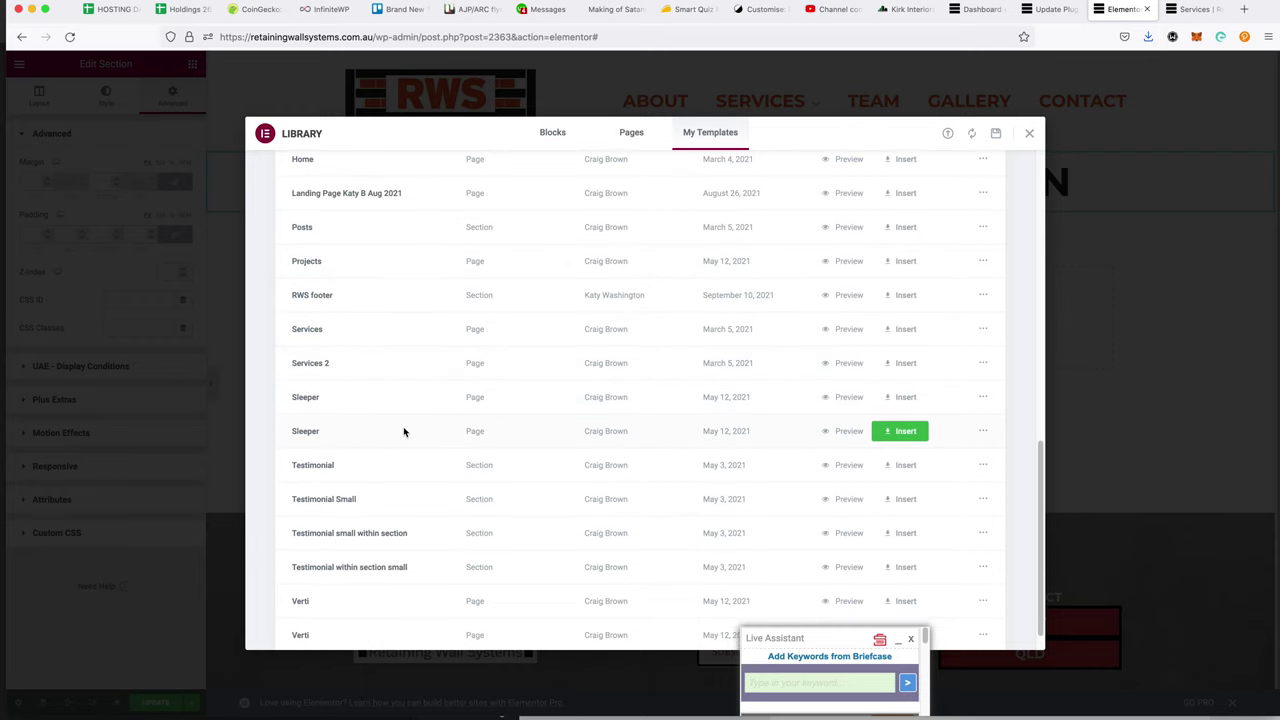
pyautogui.scroll(-1, 400, 435)
pyautogui.scroll(-1, 397, 442)
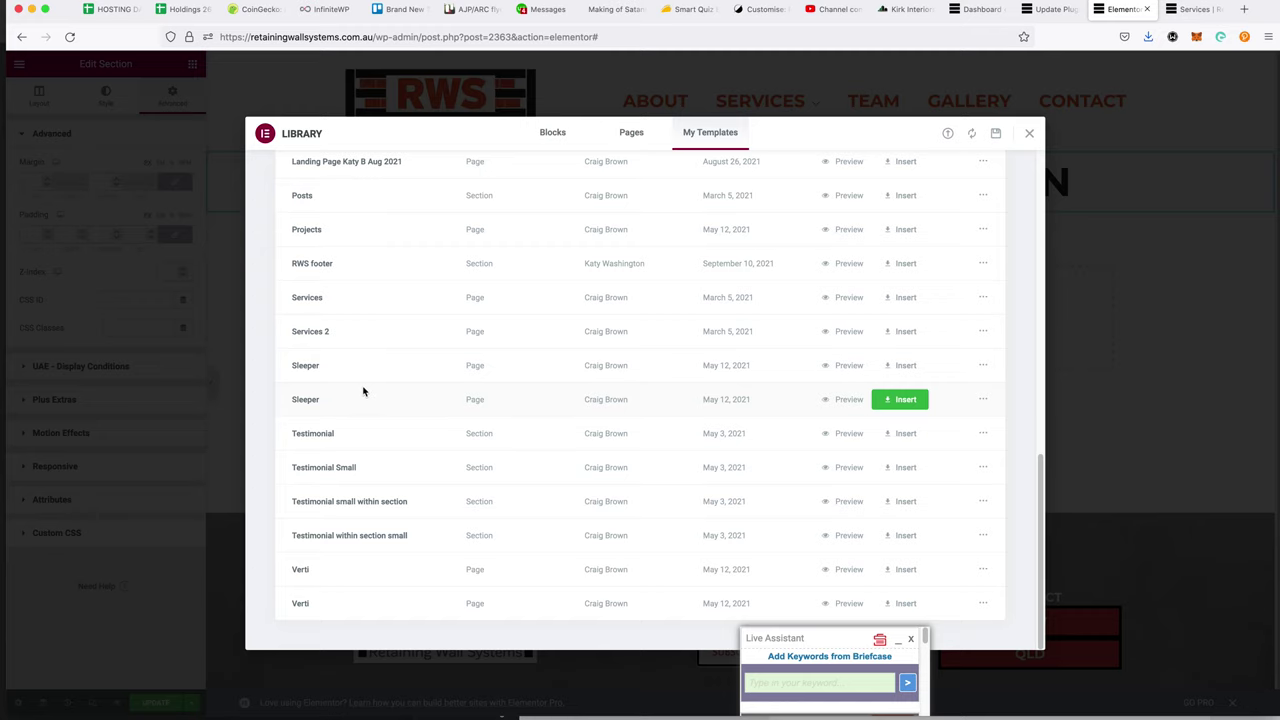
pyautogui.scroll(3, 365, 395)
pyautogui.scroll(3, 363, 403)
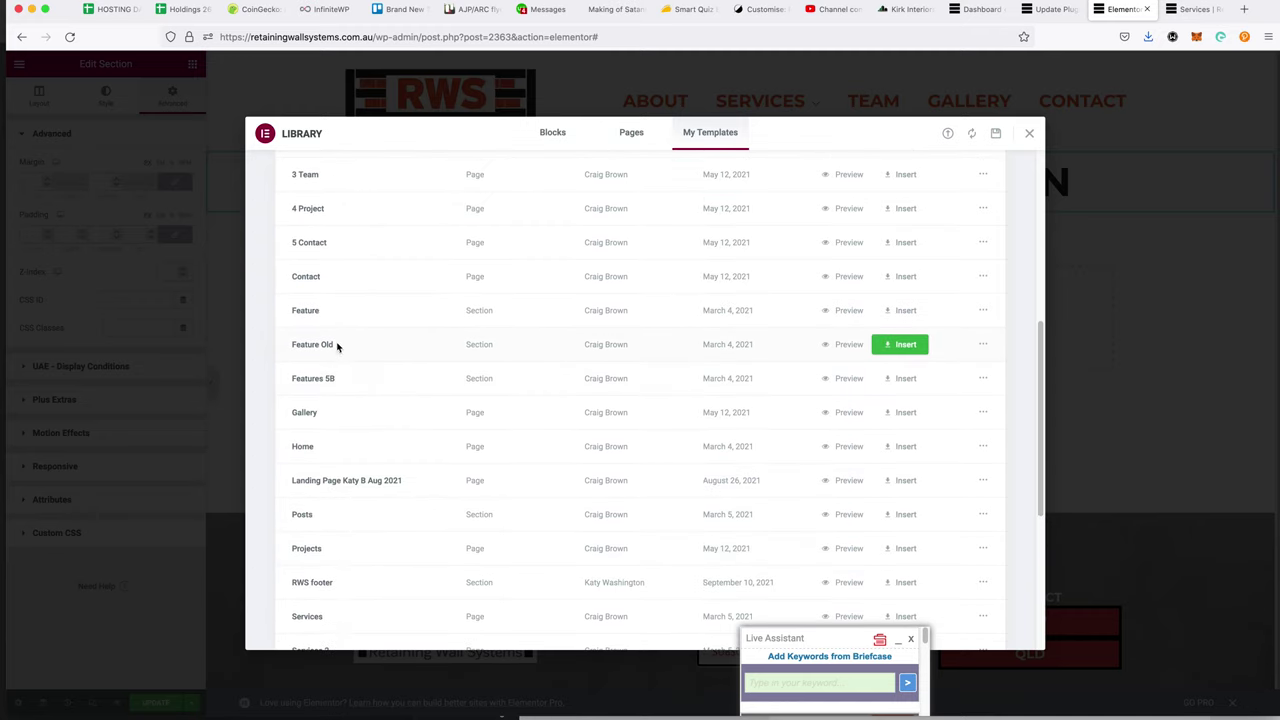
pyautogui.click(890, 378)
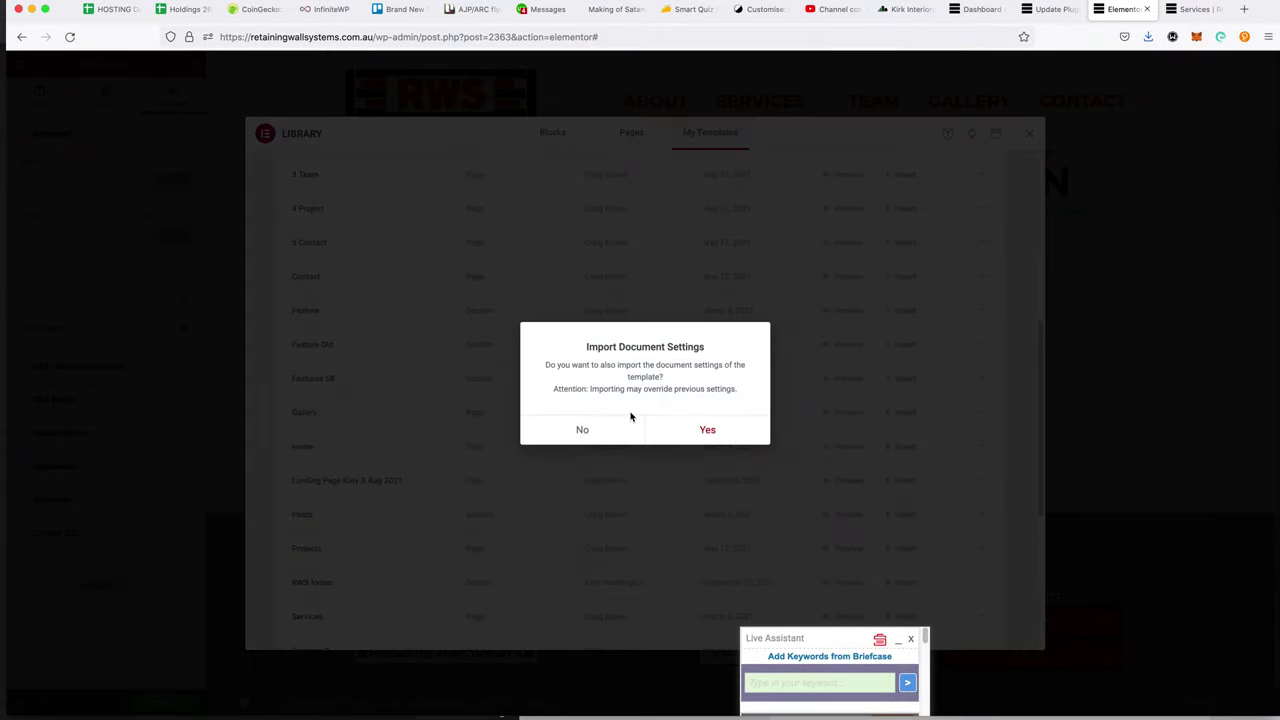
pyautogui.click(605, 428)
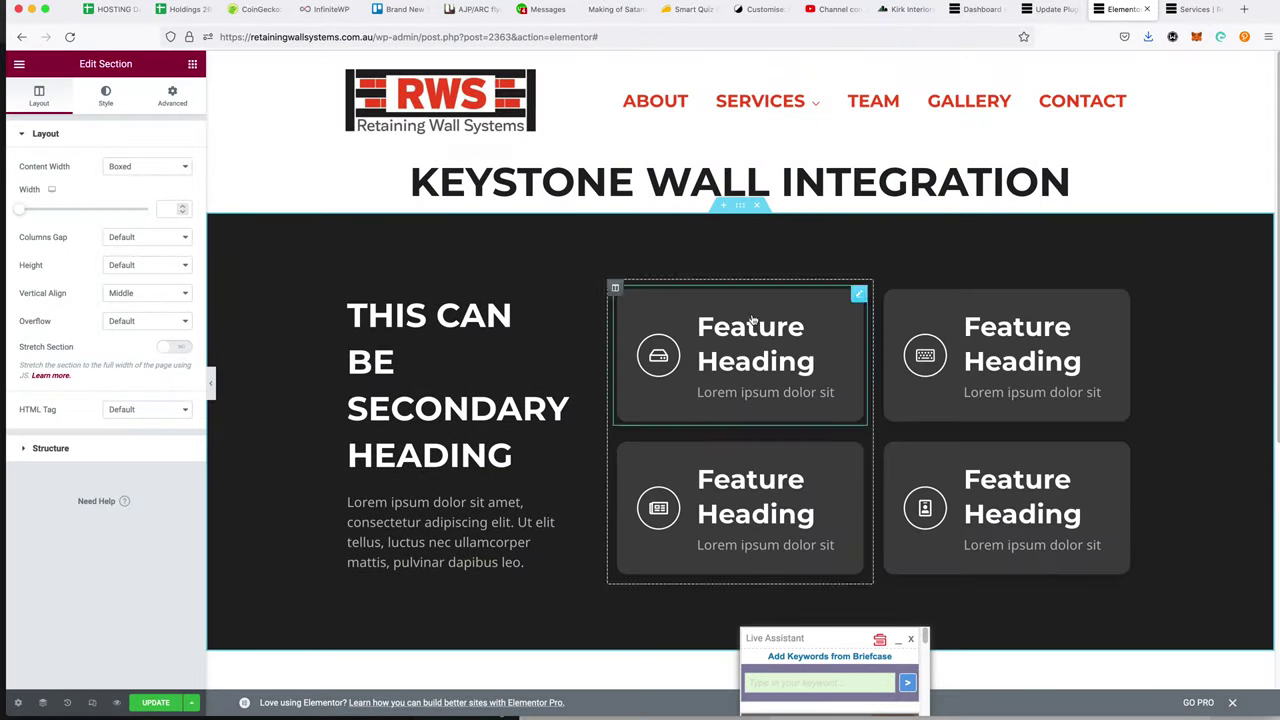
pyautogui.click(757, 205)
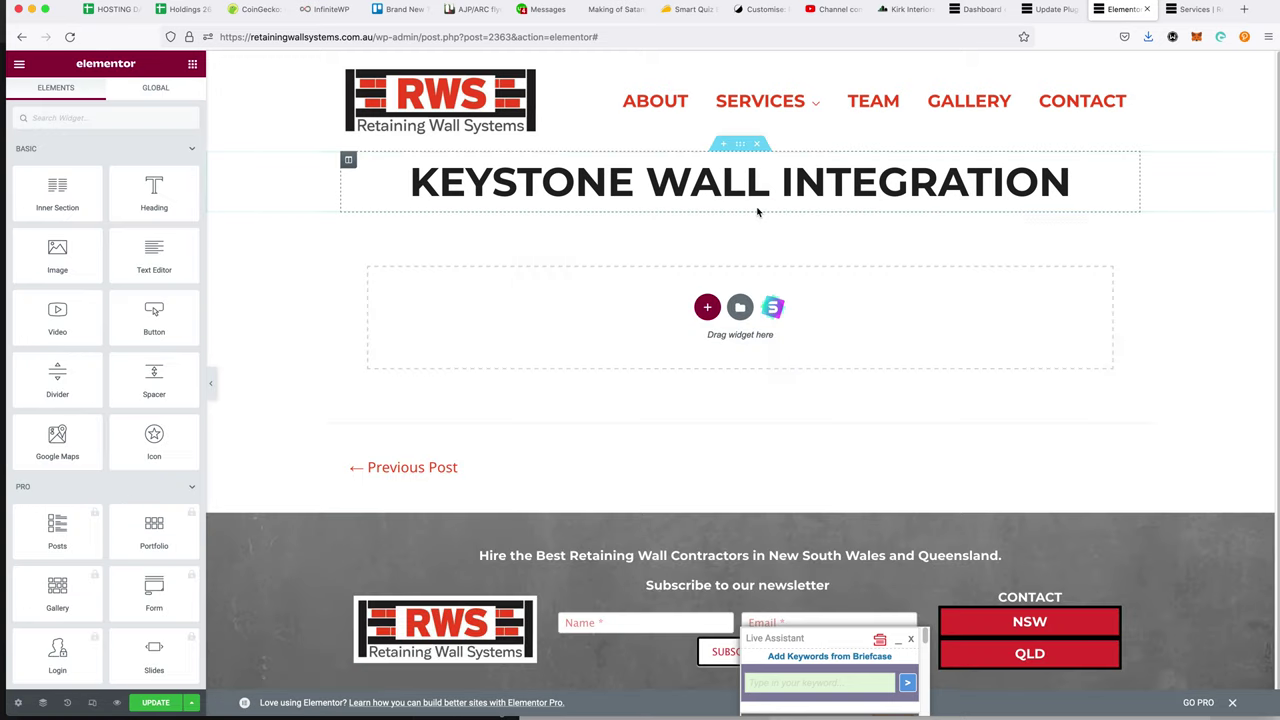
# - Close the WordPress Dashboard tab and review the banners on the live site's About, Team and Gallery pages
pyautogui.click(985, 10)
pyautogui.click(1002, 9)
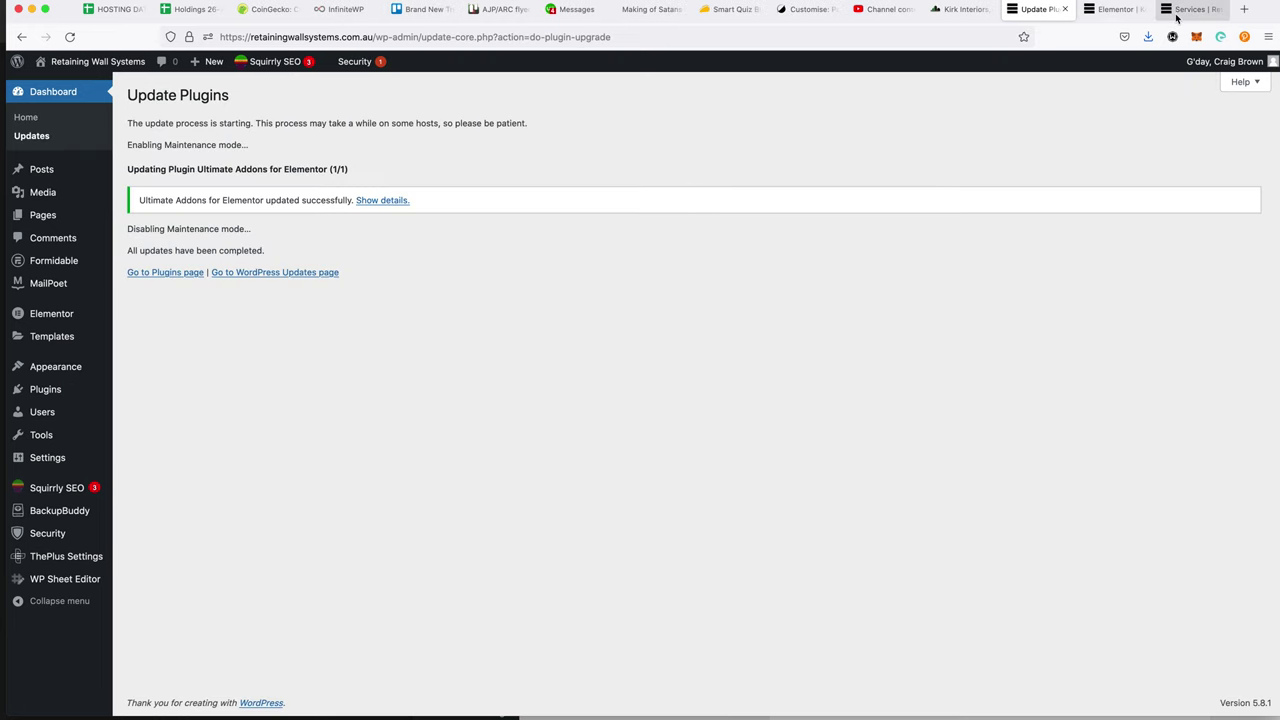
pyautogui.click(1190, 9)
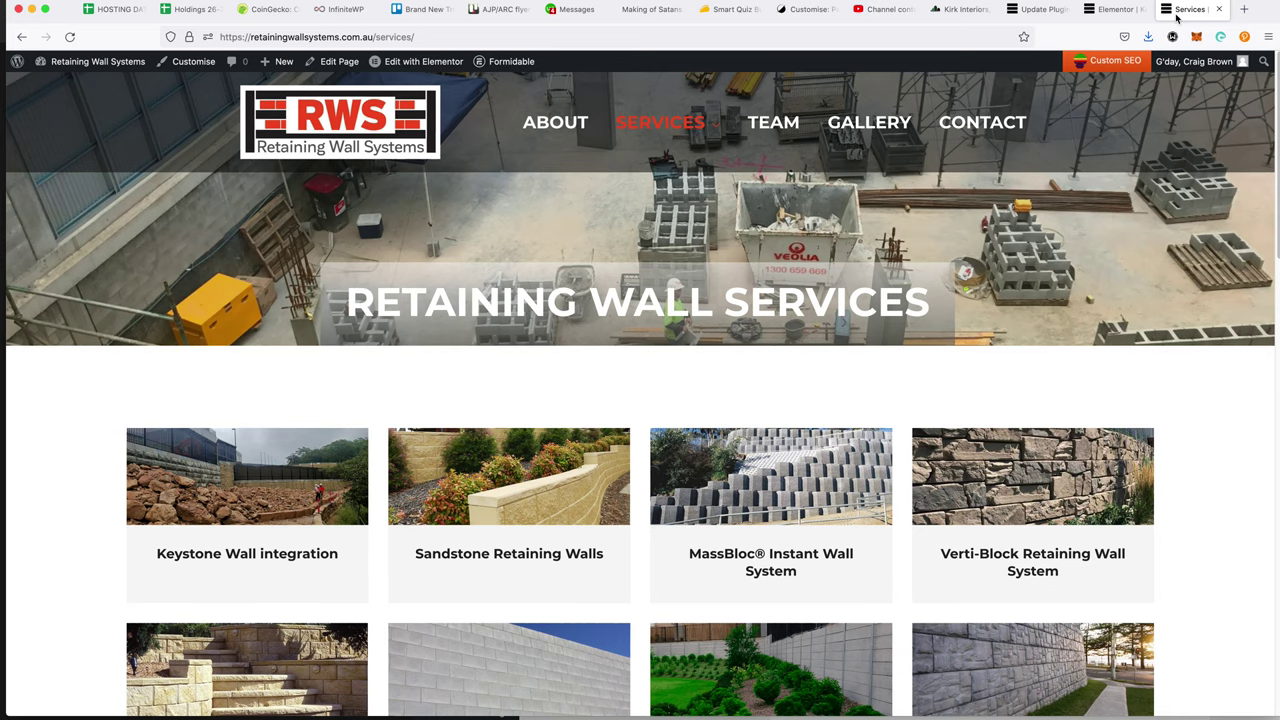
pyautogui.click(583, 117)
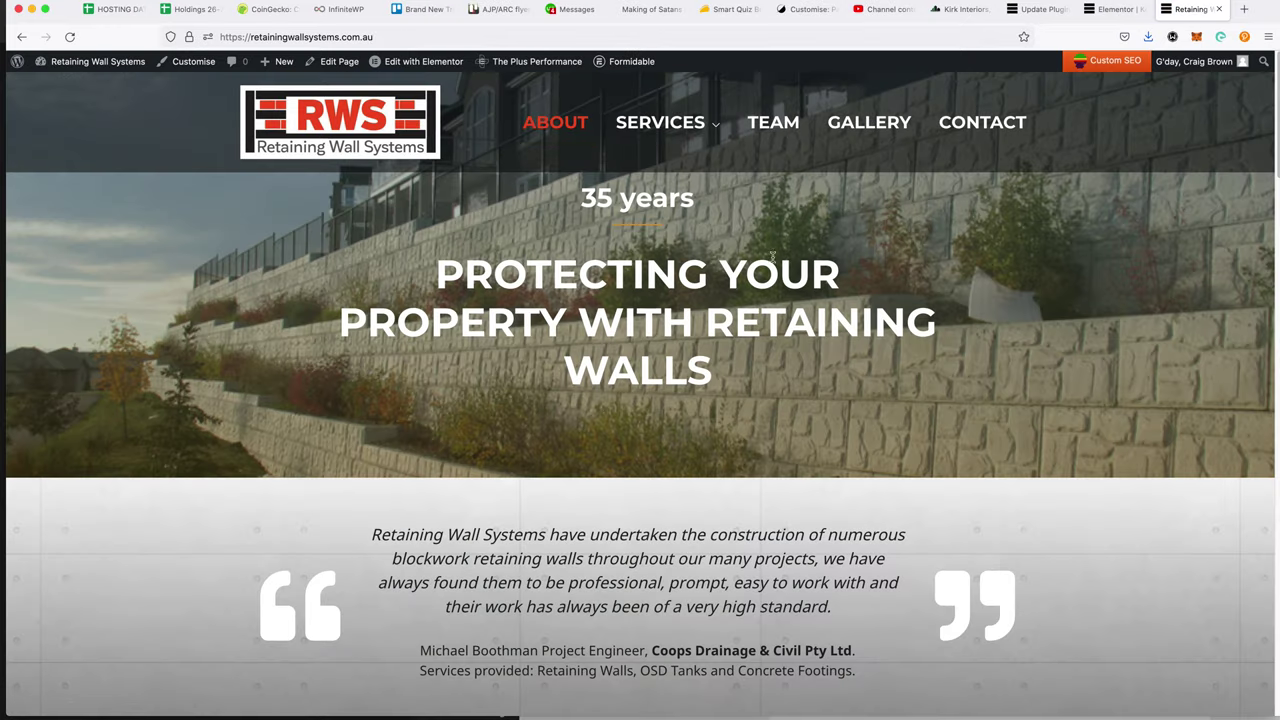
pyautogui.click(773, 134)
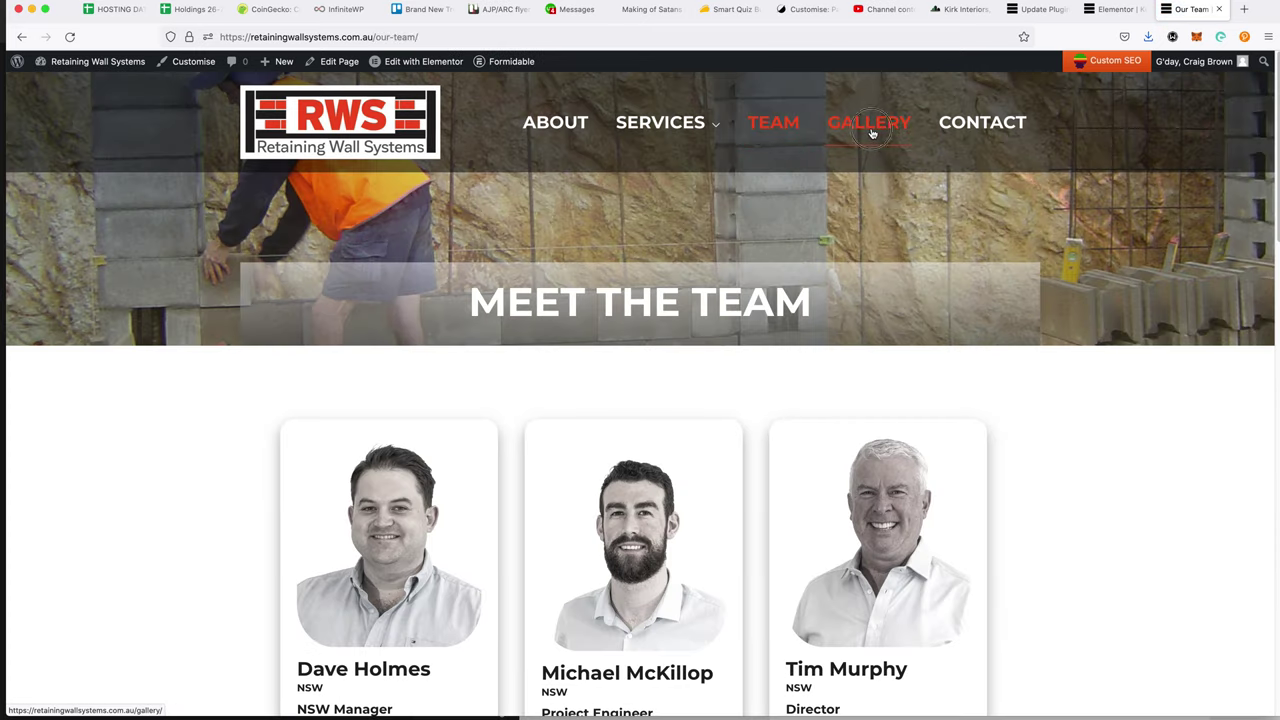
pyautogui.click(869, 128)
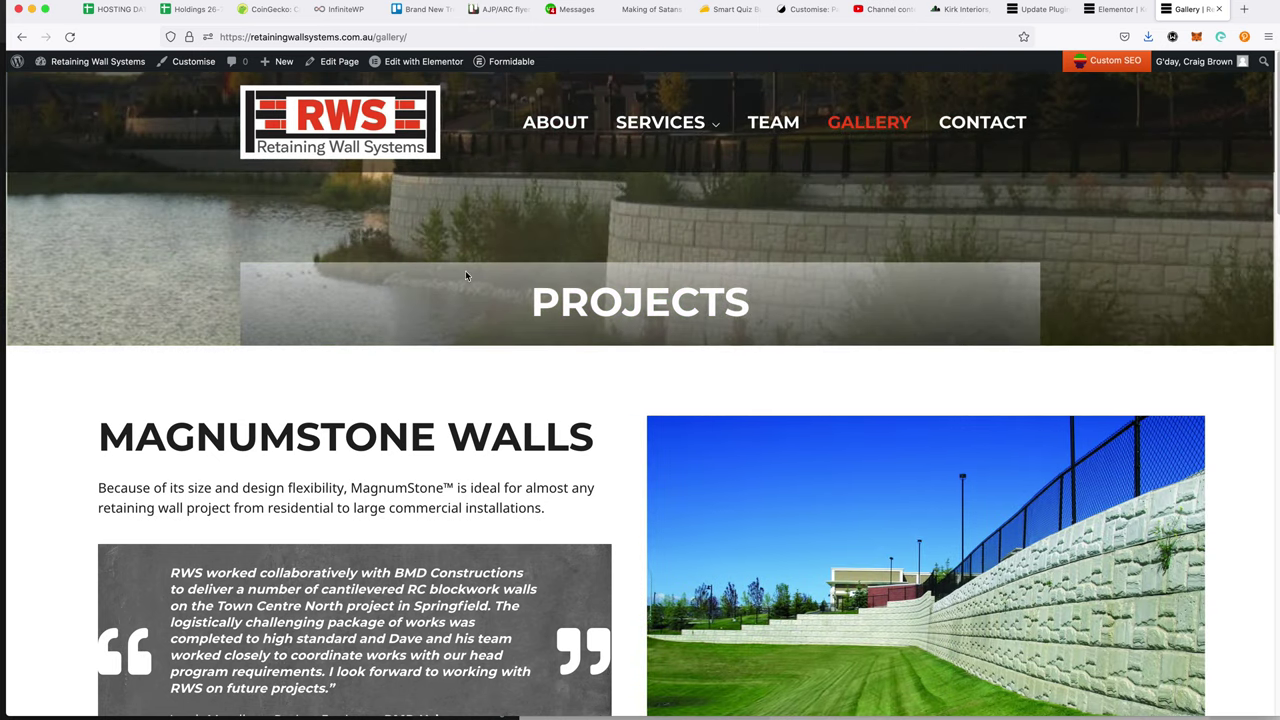
# - Open the Gallery page in Elementor and save its Projects banner section as a template named "Section Top Page"
pyautogui.click(424, 61)
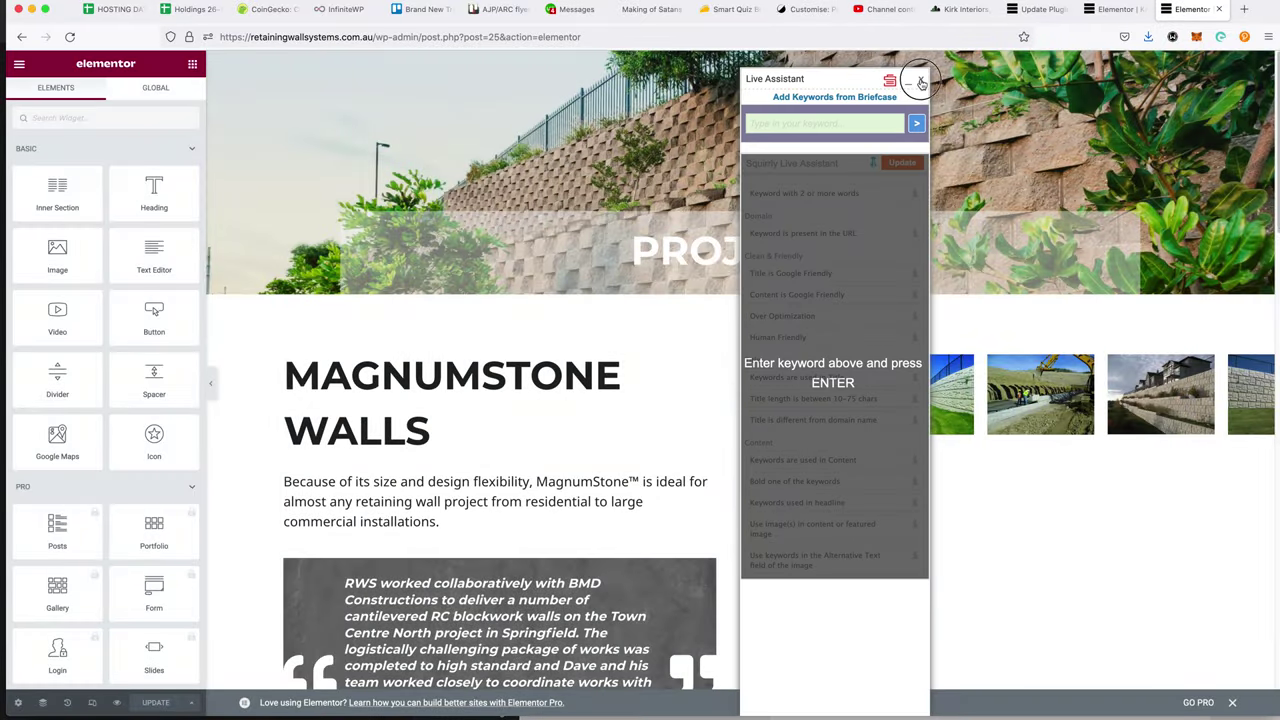
pyautogui.click(920, 79)
pyautogui.click(739, 62)
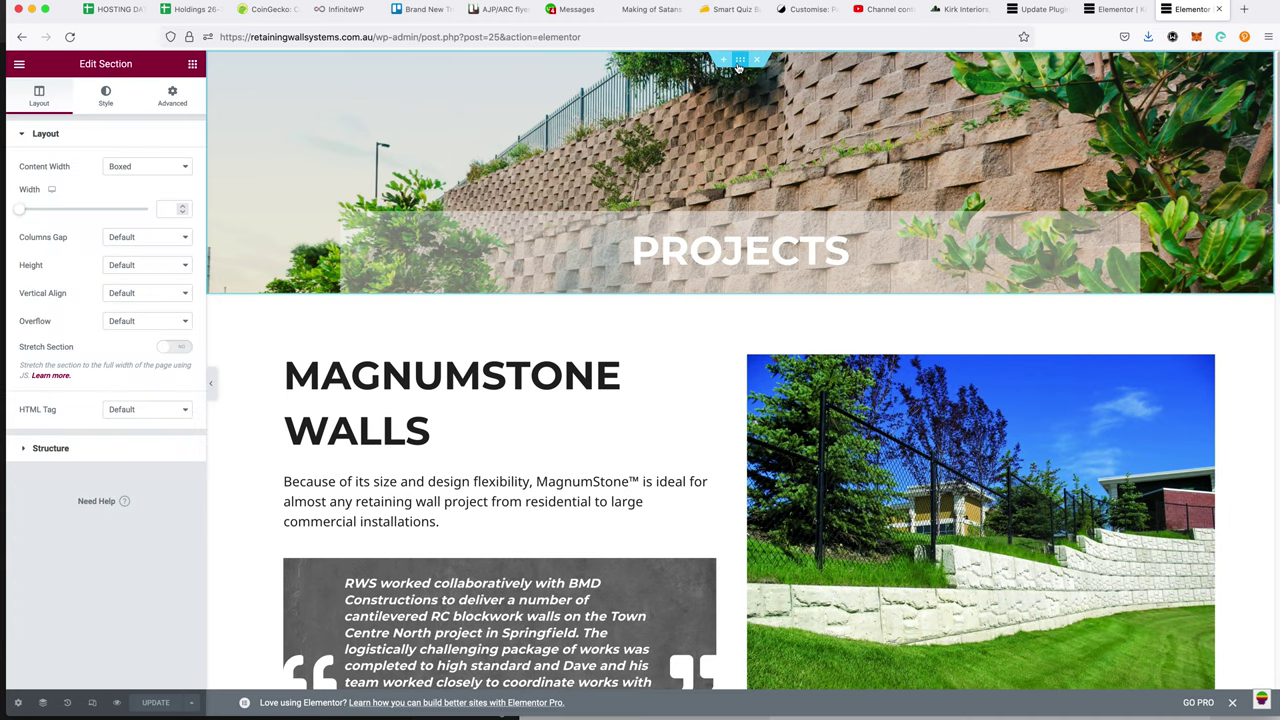
pyautogui.rightClick(739, 64)
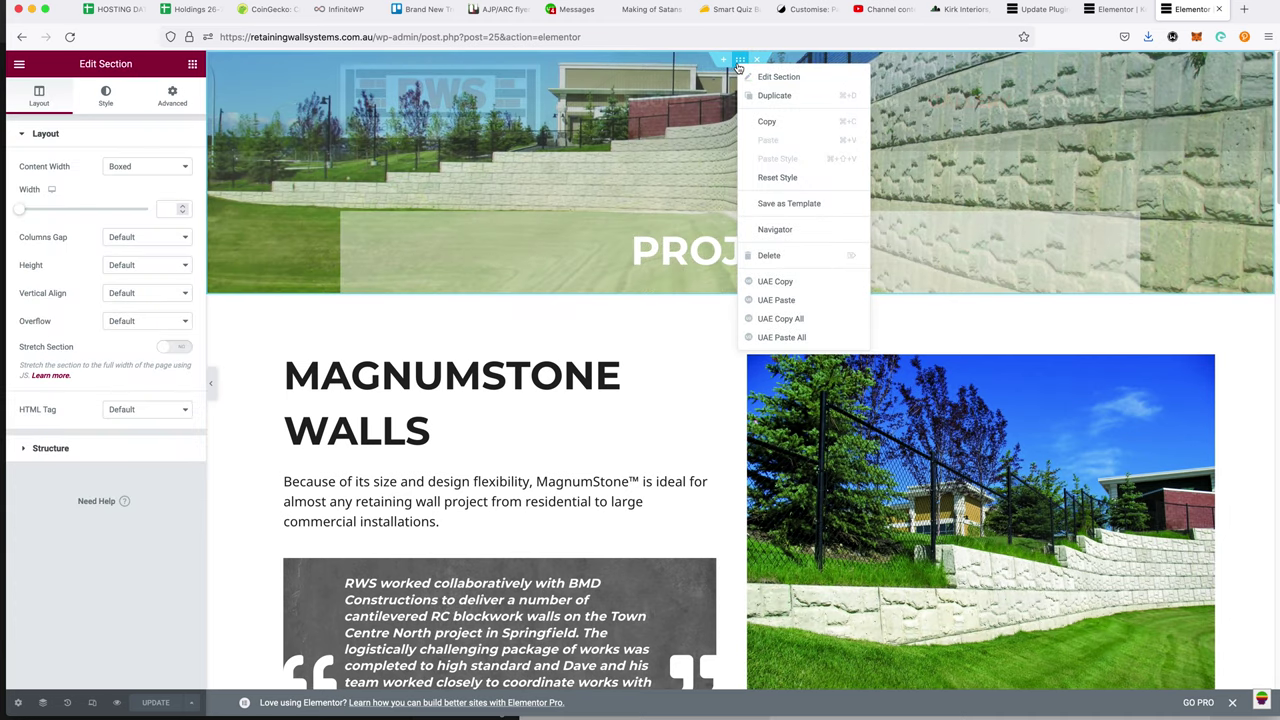
pyautogui.click(813, 204)
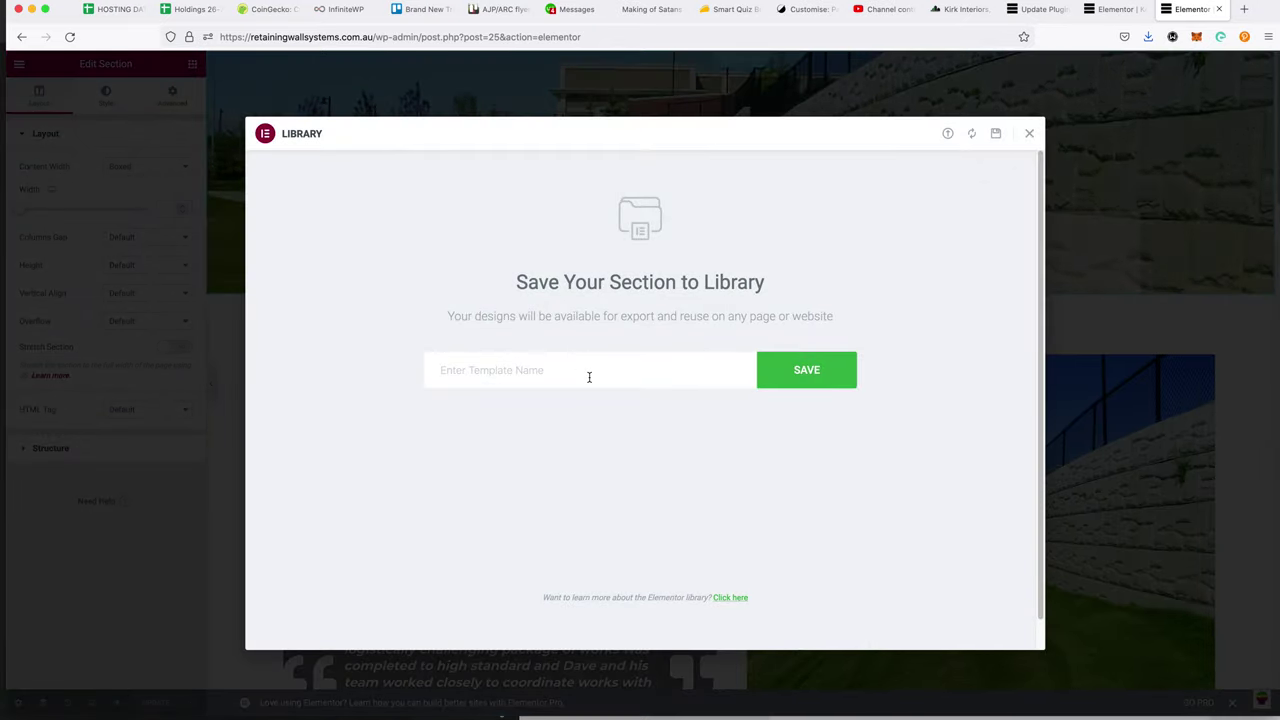
pyautogui.write('Sectio')
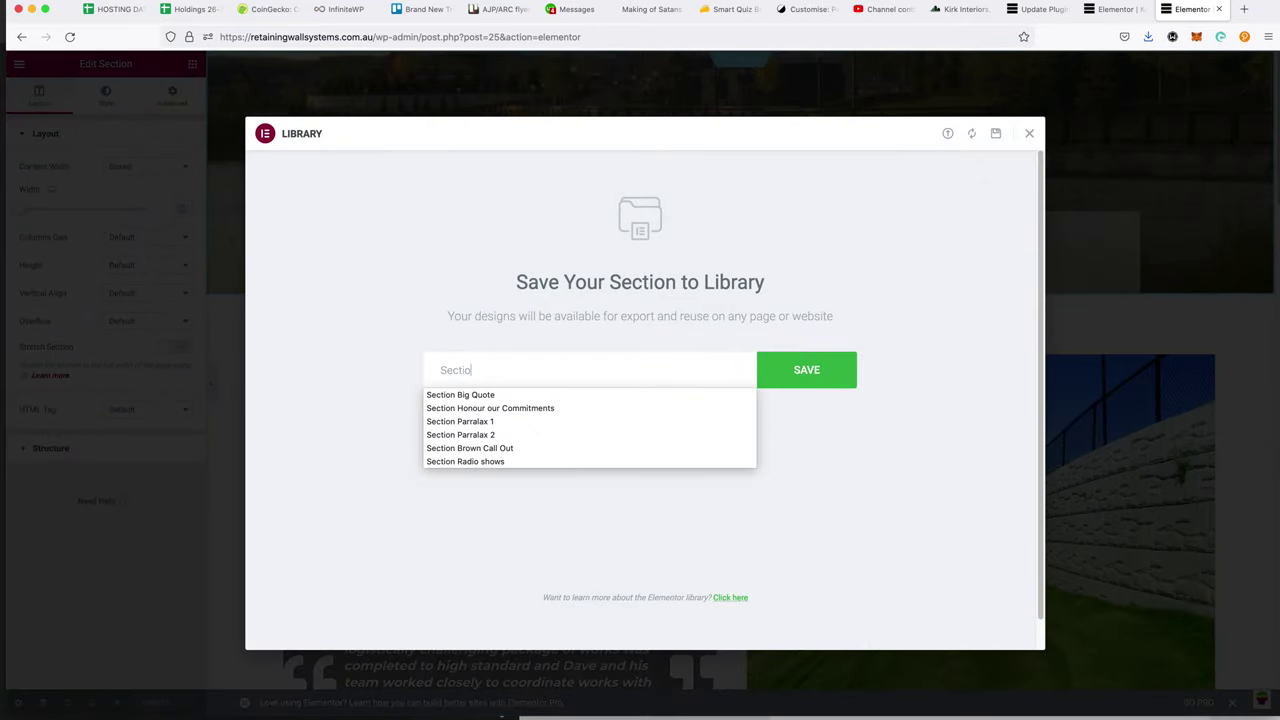
pyautogui.write('n To')
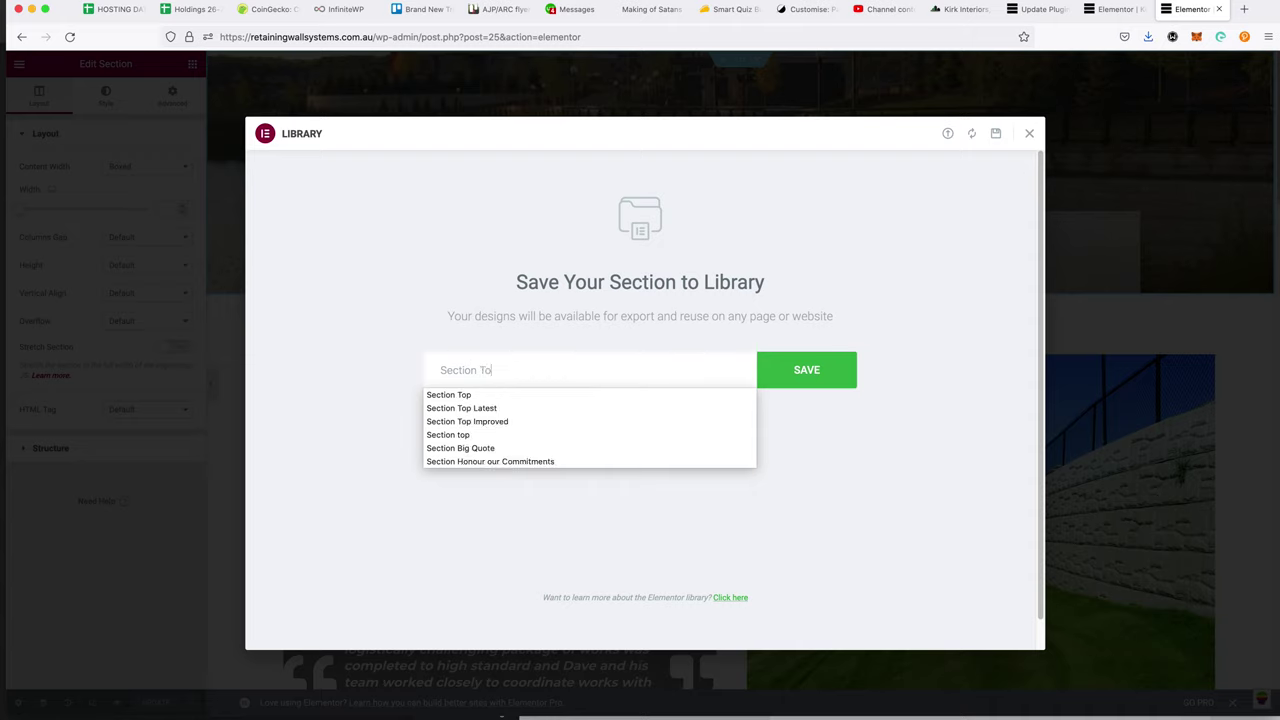
pyautogui.write('p')
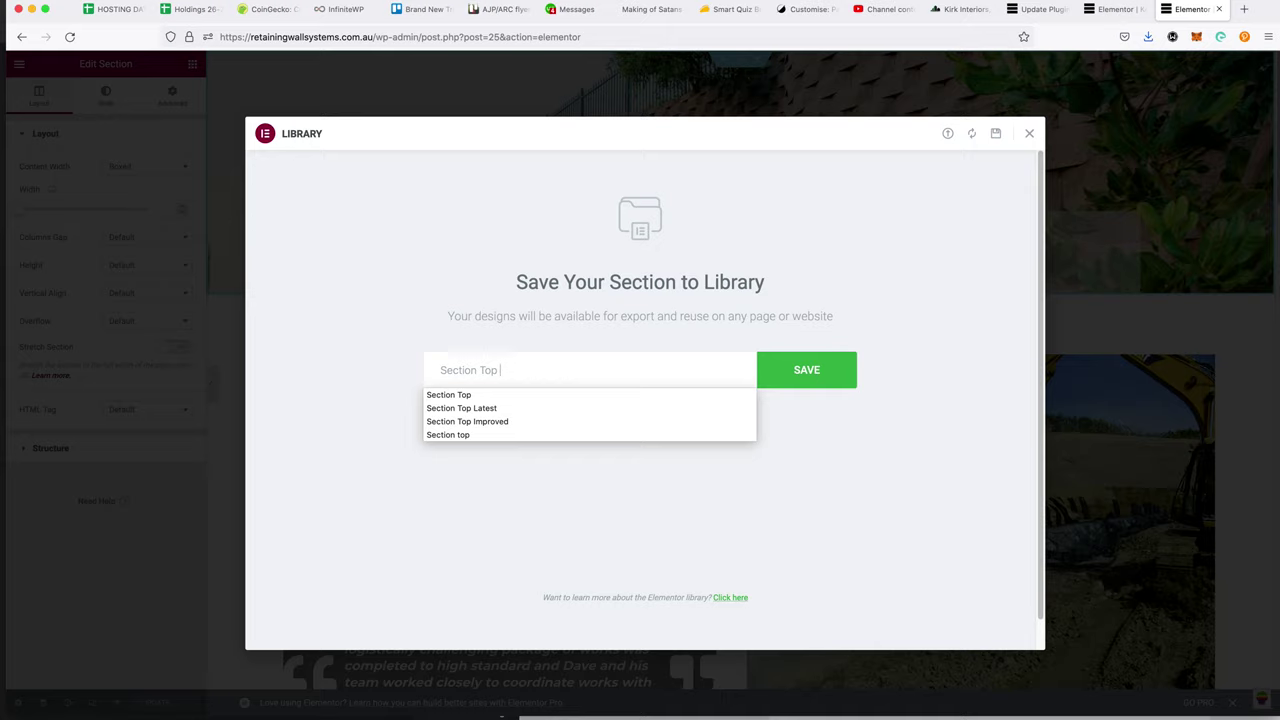
pyautogui.write('Page')
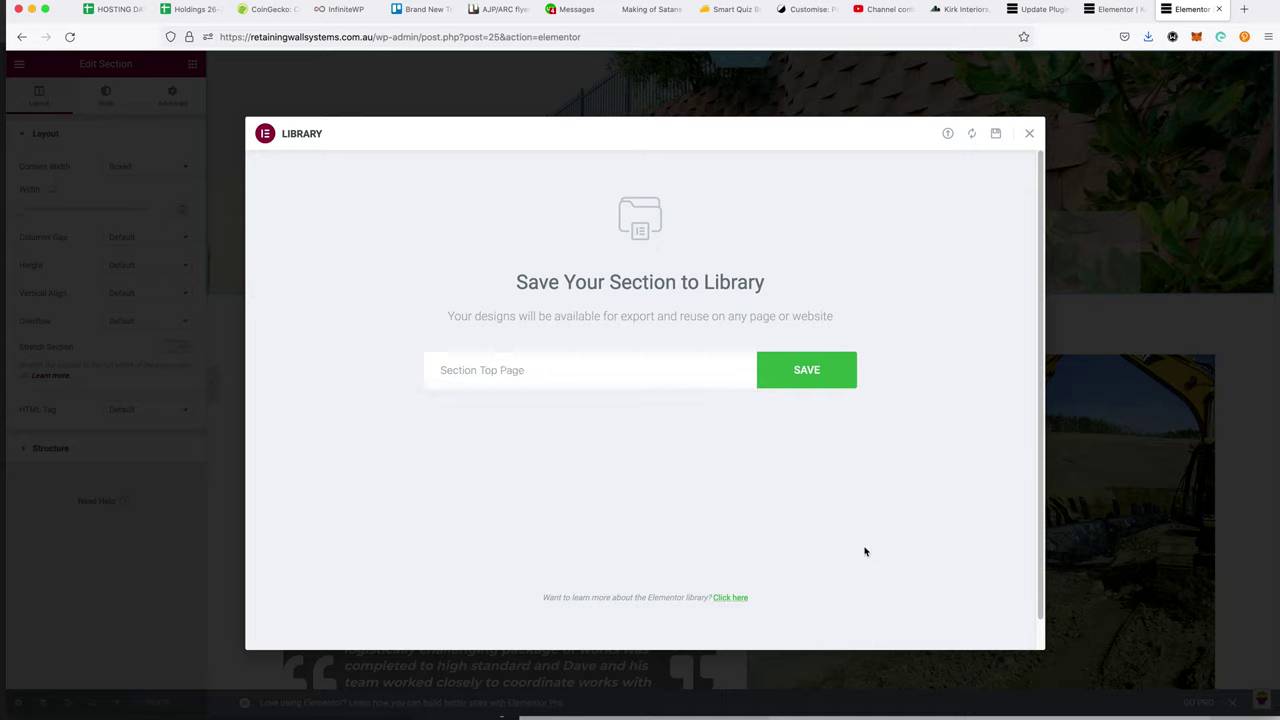
pyautogui.click(824, 373)
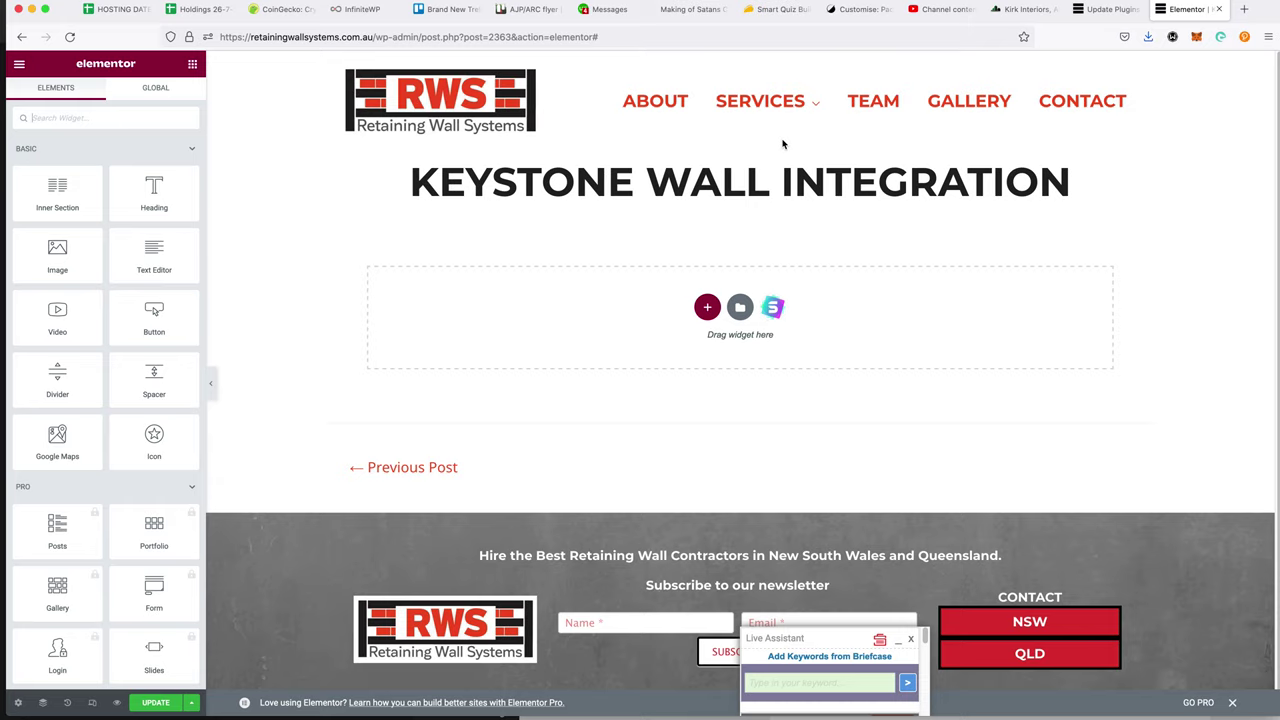
# - Select the heading in the Keystone Wall integration post and update the post
pyautogui.tripleClick(745, 178)
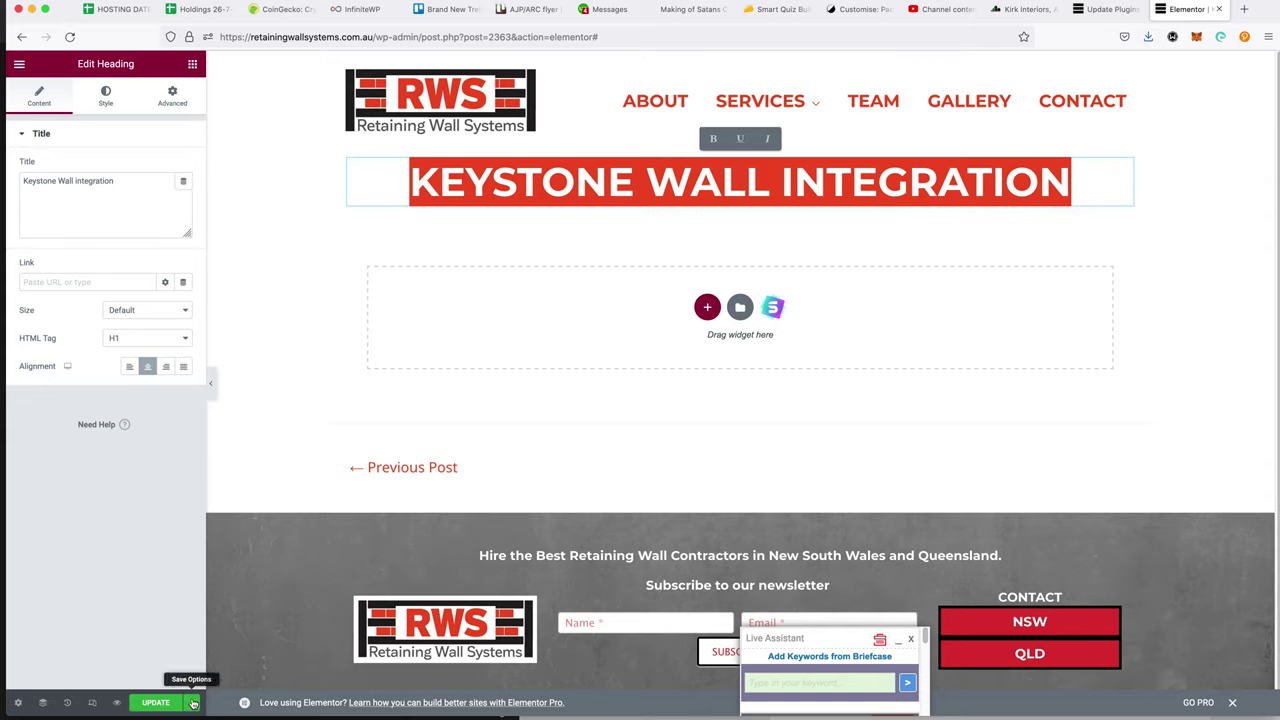
pyautogui.click(155, 702)
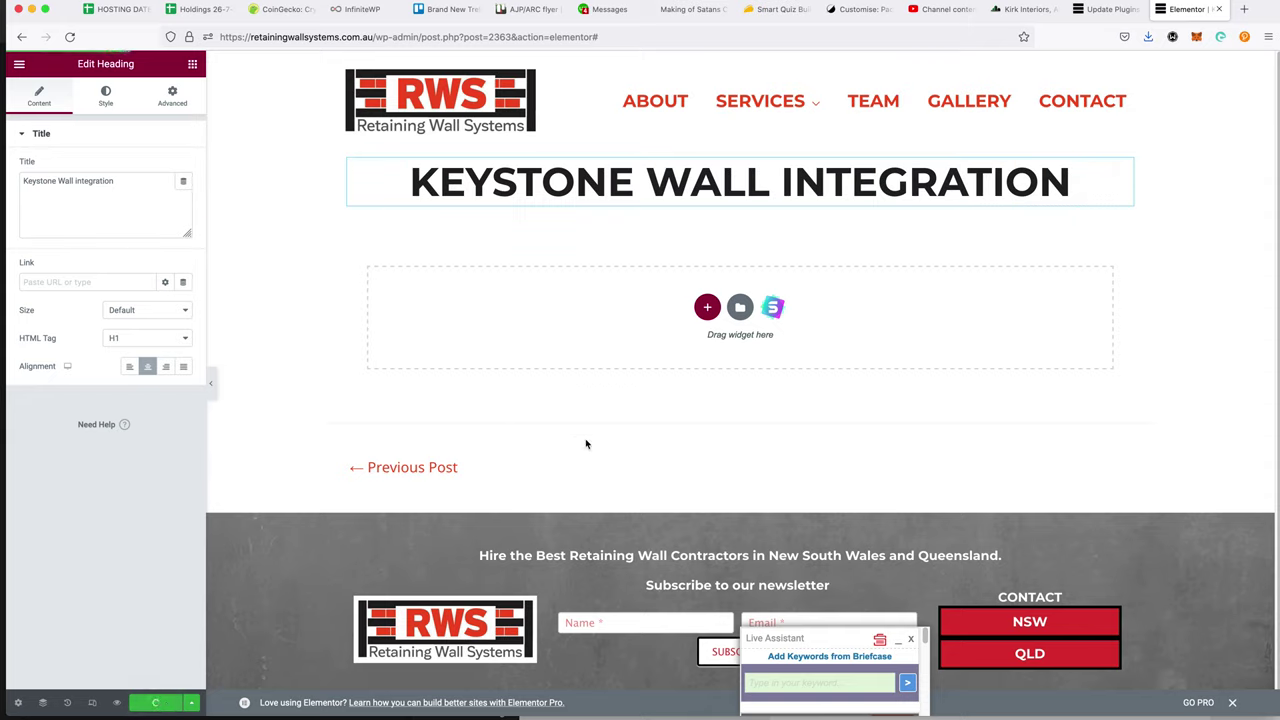
# - Close the Live Assistant and insert the saved "Section Top Page" template below the heading without importing its document settings
pyautogui.click(740, 308)
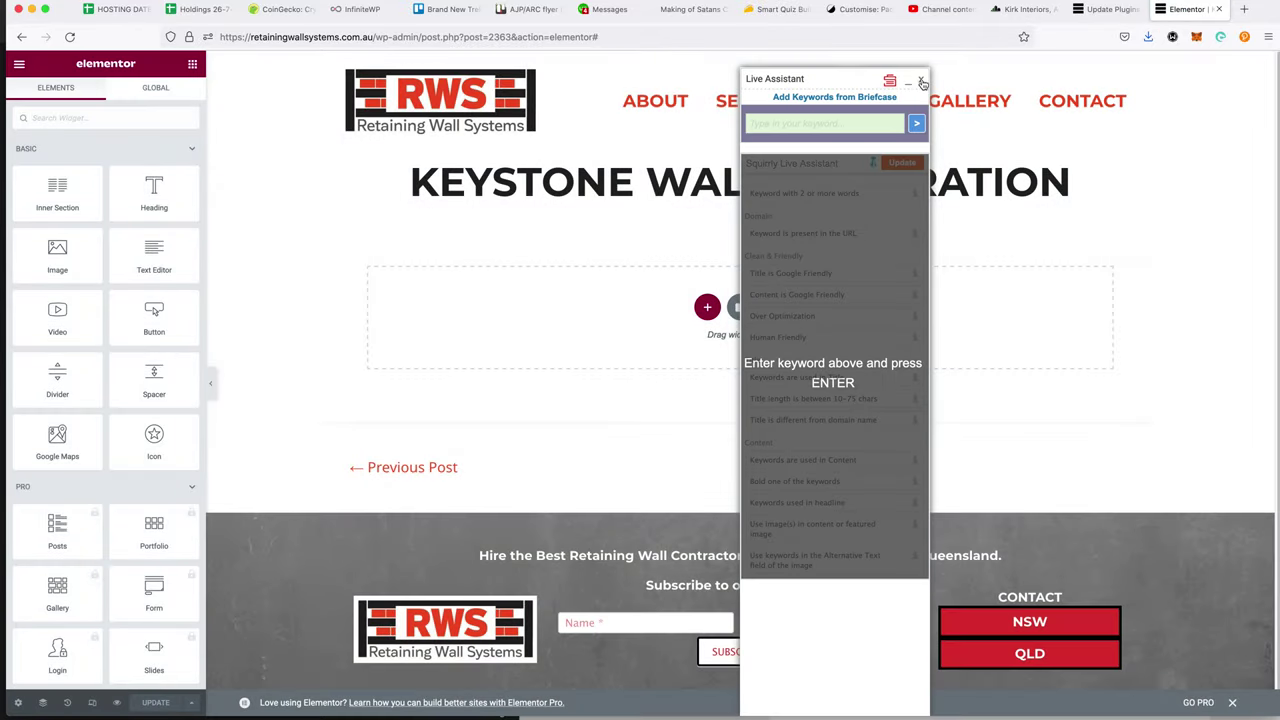
pyautogui.click(921, 83)
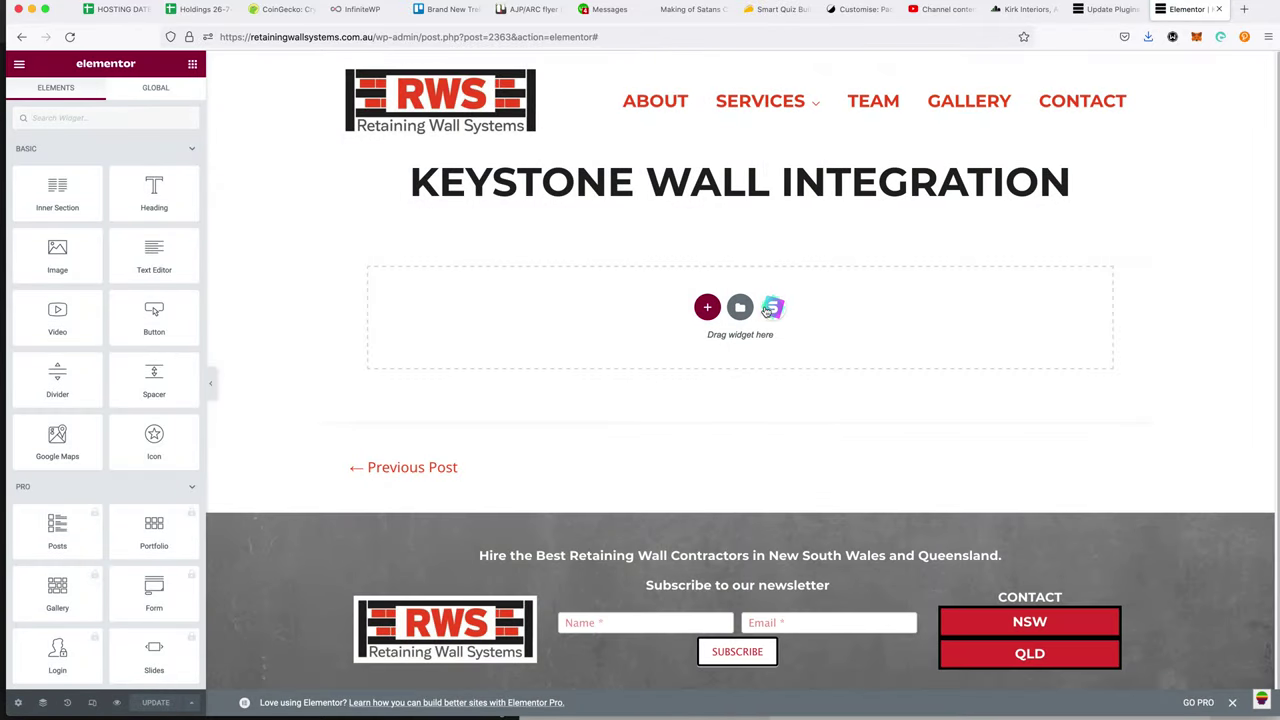
pyautogui.click(741, 308)
pyautogui.click(703, 134)
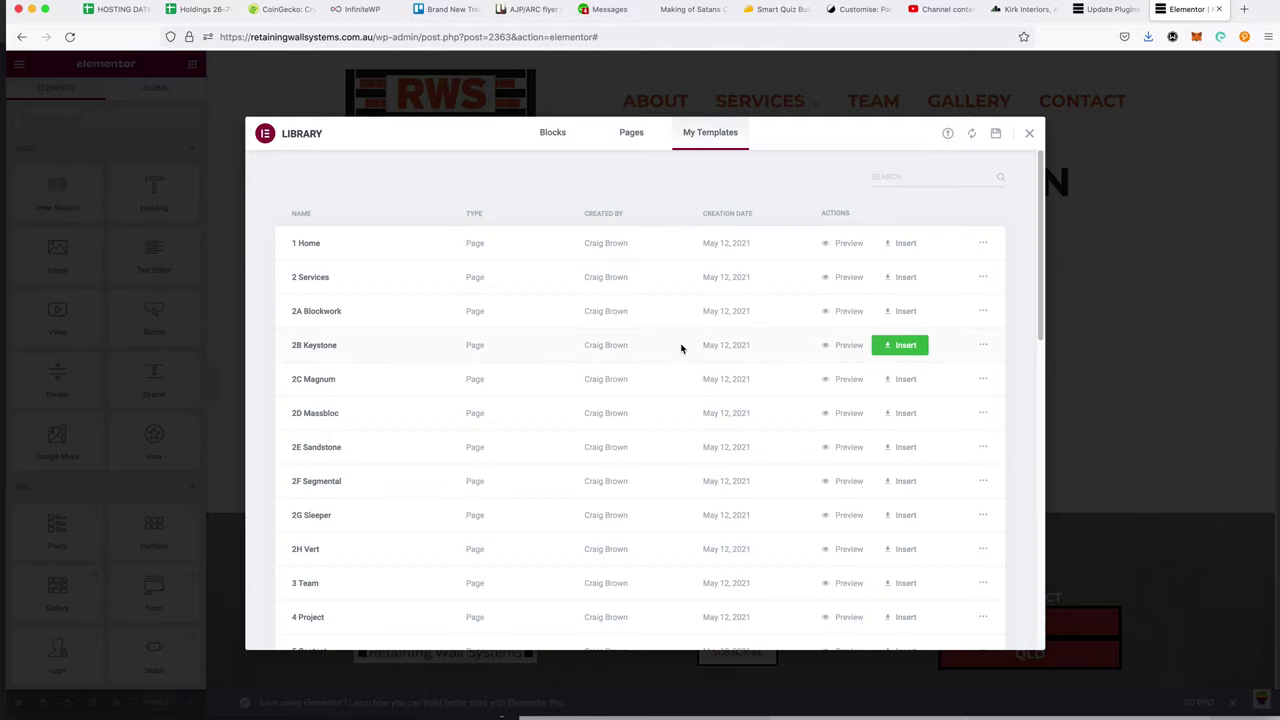
pyautogui.scroll(-1, 682, 348)
pyautogui.scroll(-10, 684, 350)
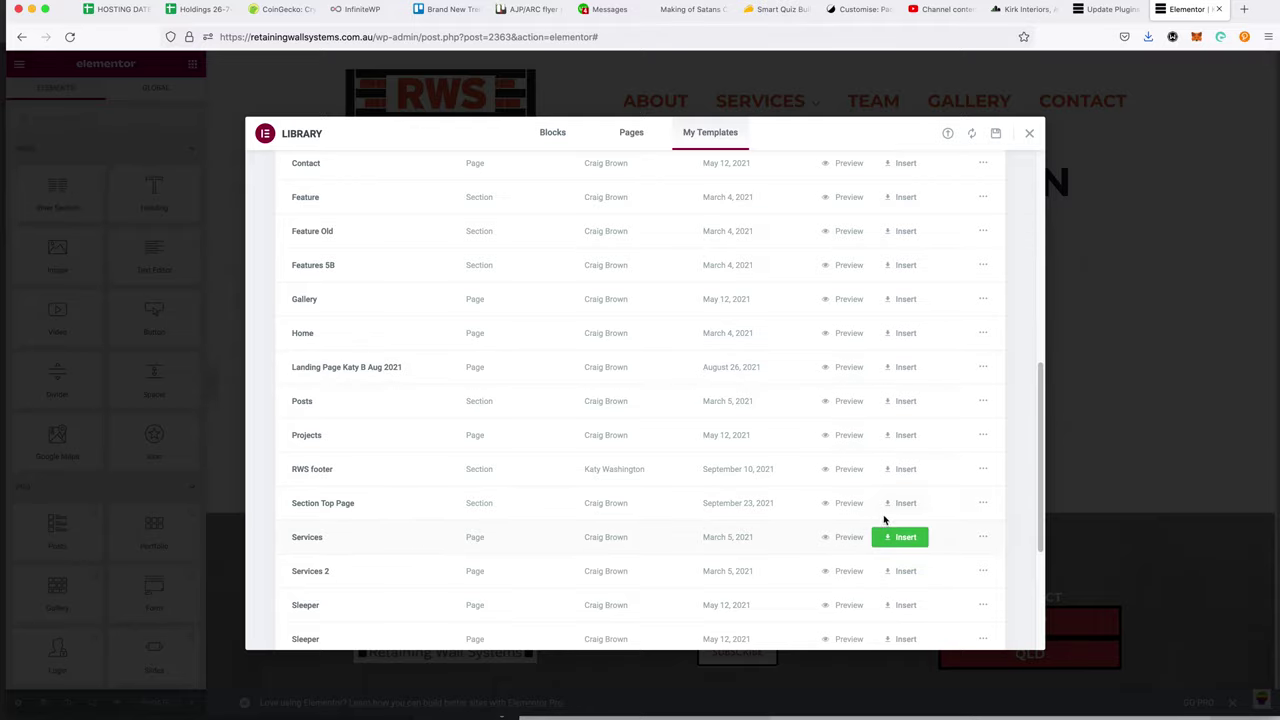
pyautogui.click(899, 504)
pyautogui.click(581, 430)
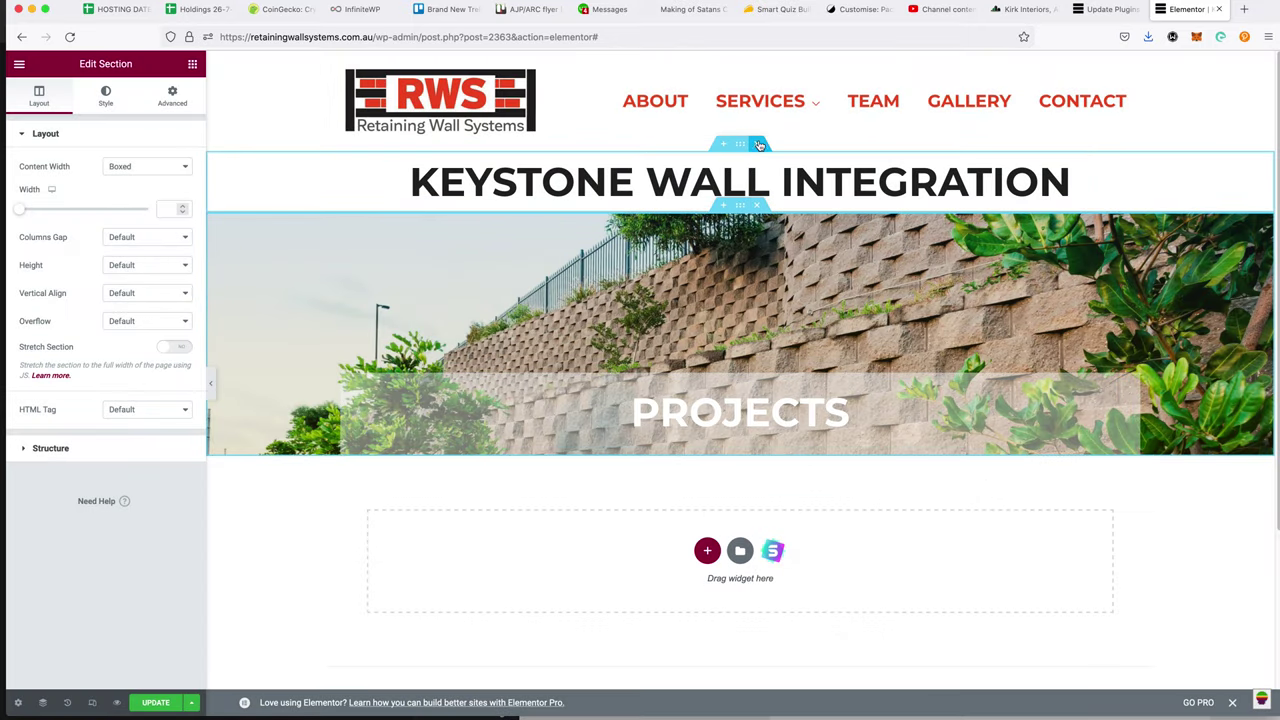
# - Delete the plain heading section above the banner and change the banner's title to "Keystone Wall integration"
pyautogui.click(758, 145)
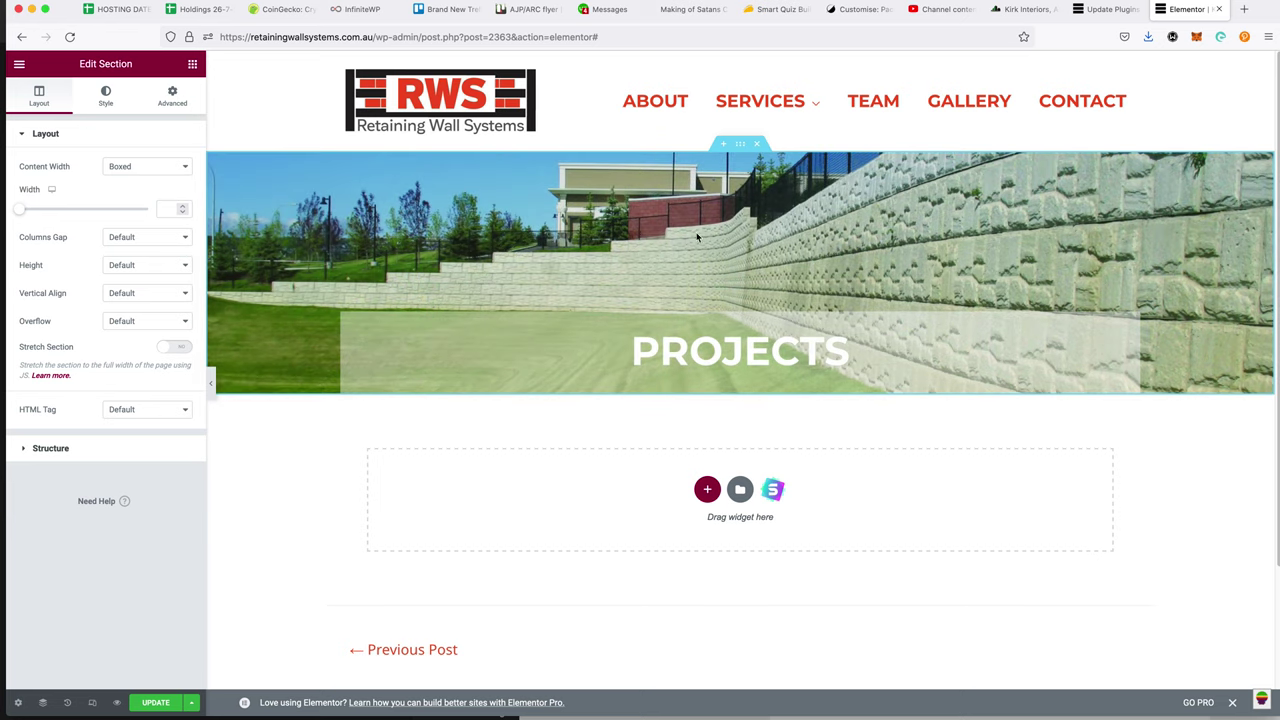
pyautogui.doubleClick(720, 346)
pyautogui.click(71, 191)
pyautogui.press('super+a')
pyautogui.write('Keystone Wall integration')
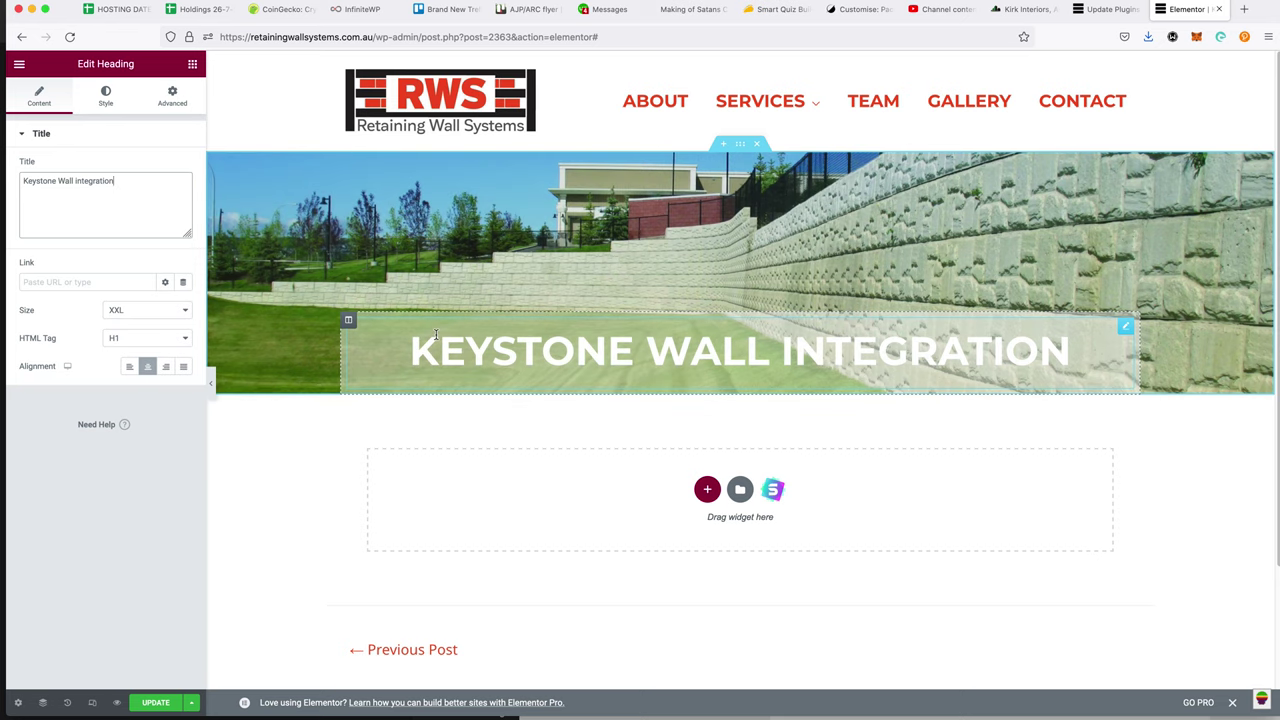
# - Set the banner section's content width to Full Width
pyautogui.click(738, 146)
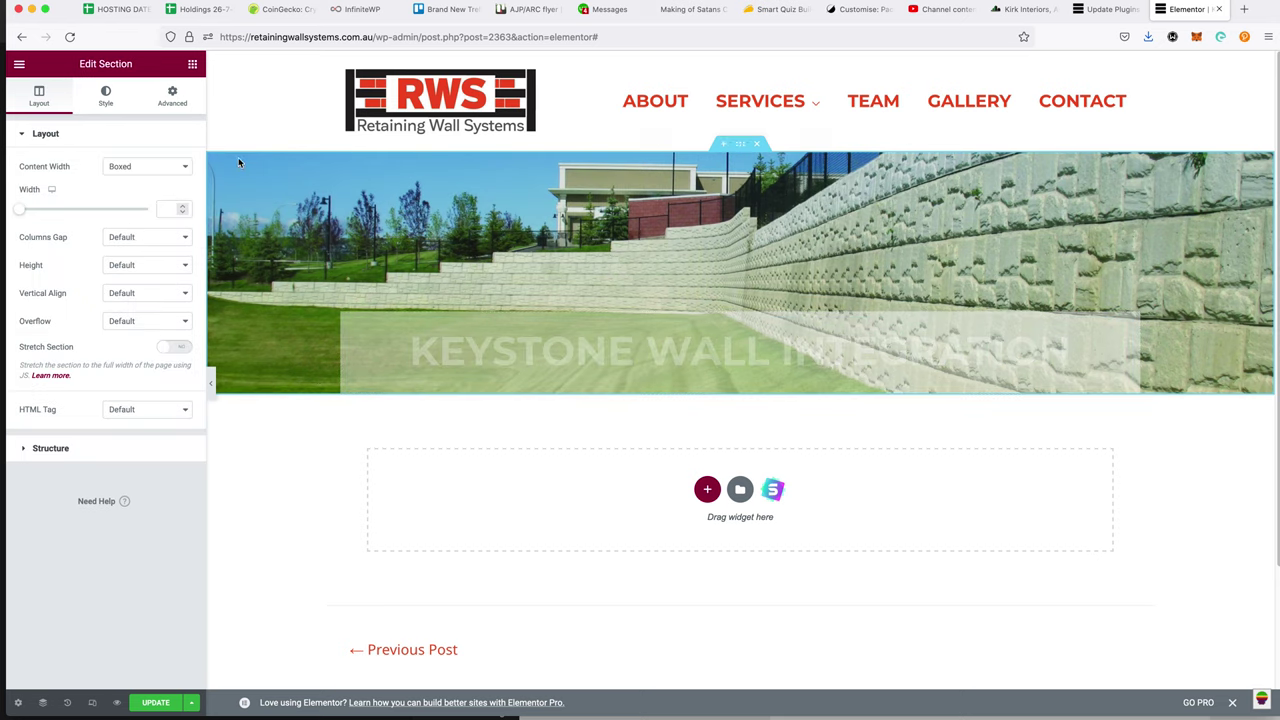
pyautogui.click(125, 166)
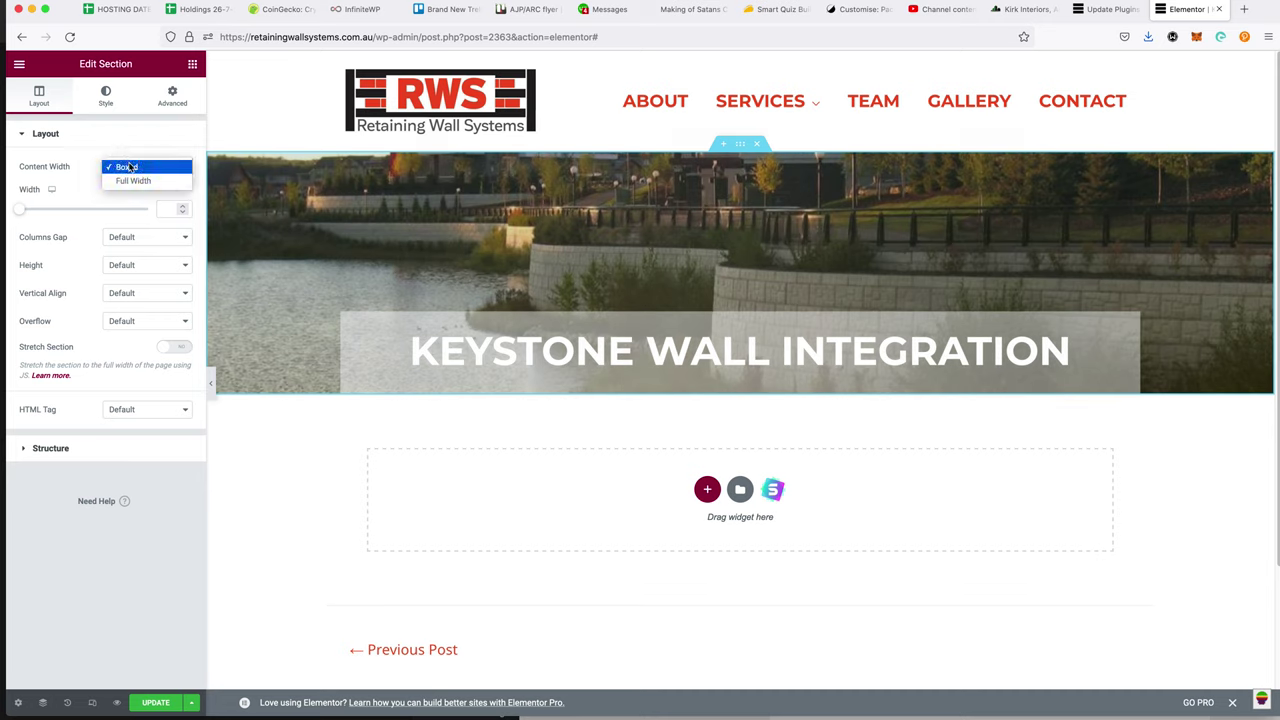
pyautogui.click(135, 181)
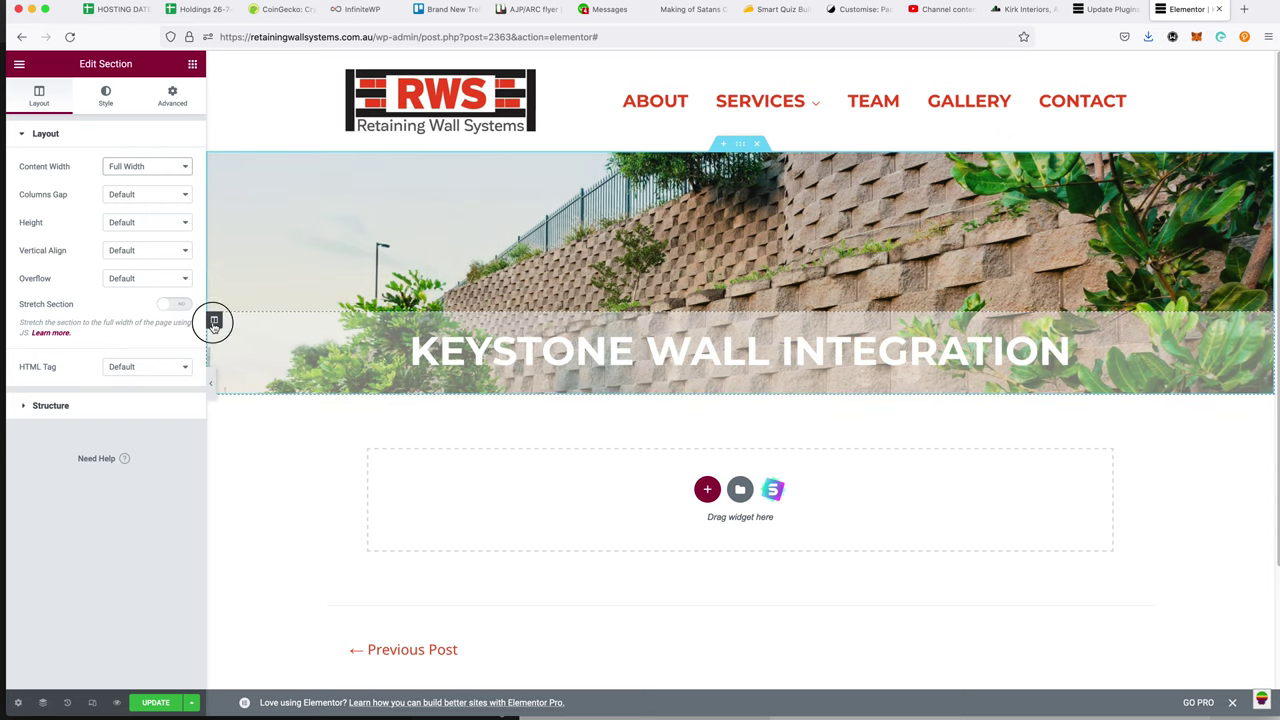
# - Switch the banner column's background overlay to classic with its colour cleared, and set the column's background type to classic
pyautogui.click(214, 319)
pyautogui.click(105, 95)
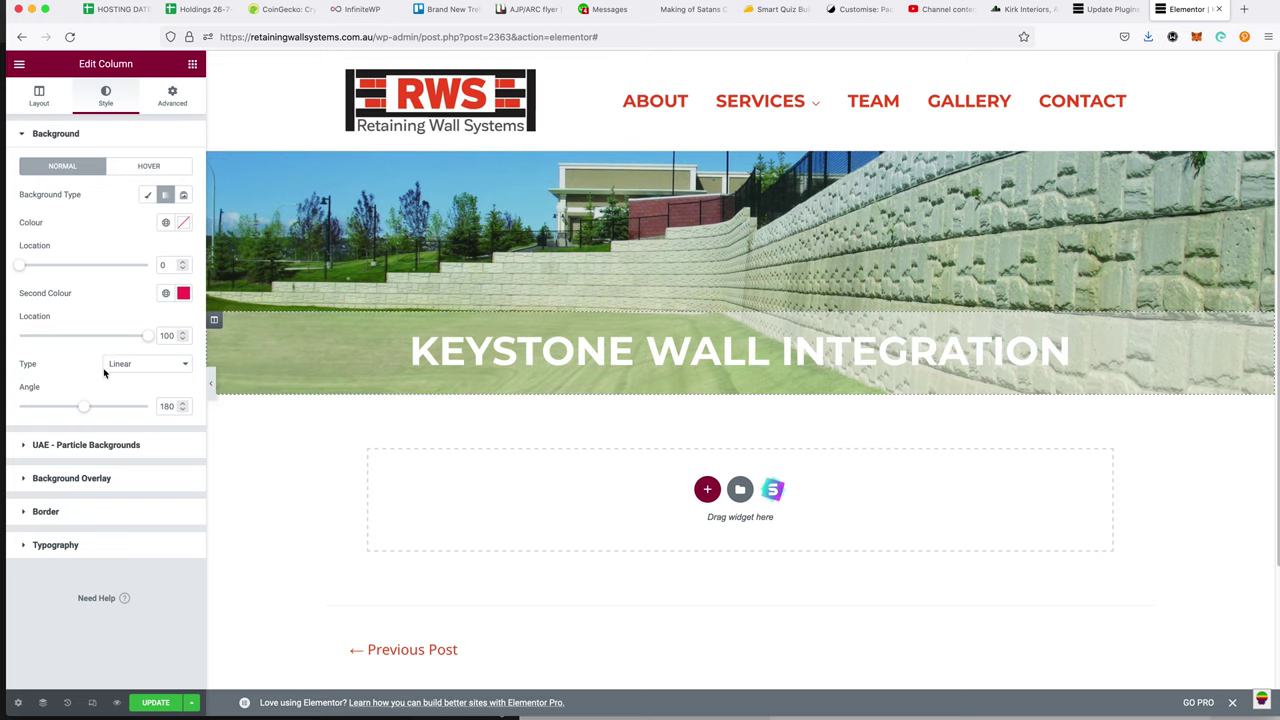
pyautogui.click(105, 480)
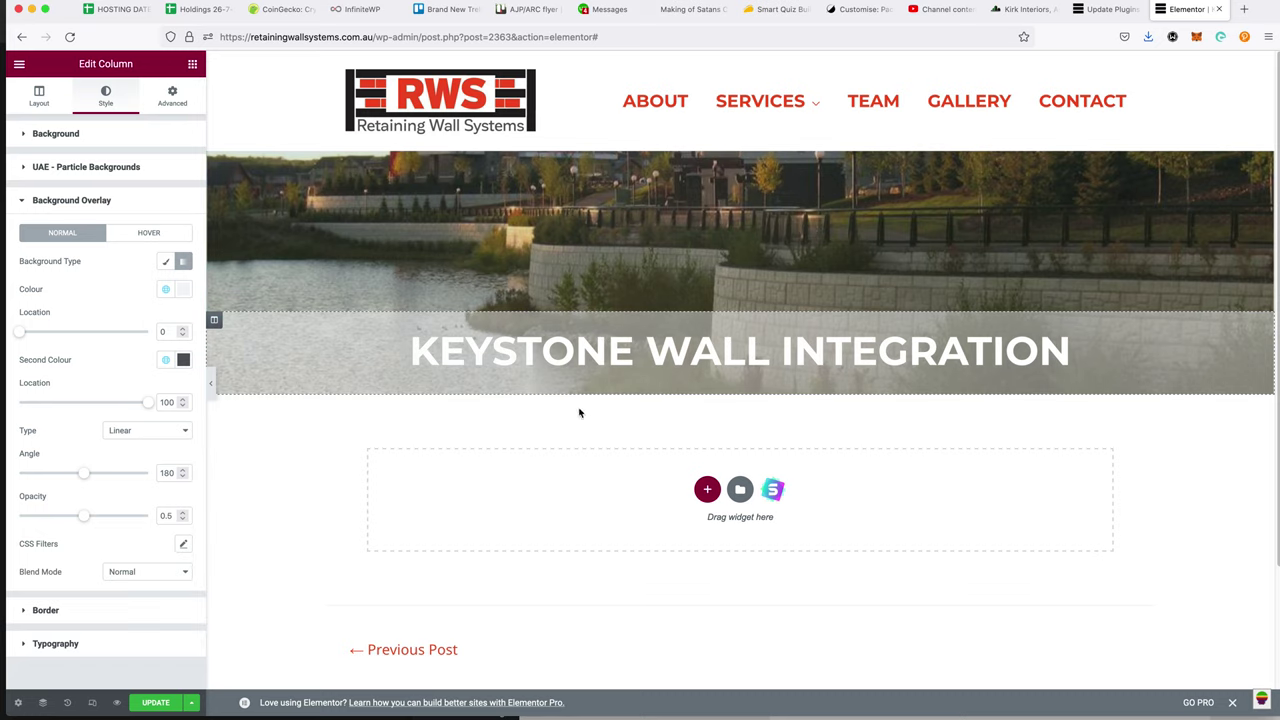
pyautogui.click(165, 261)
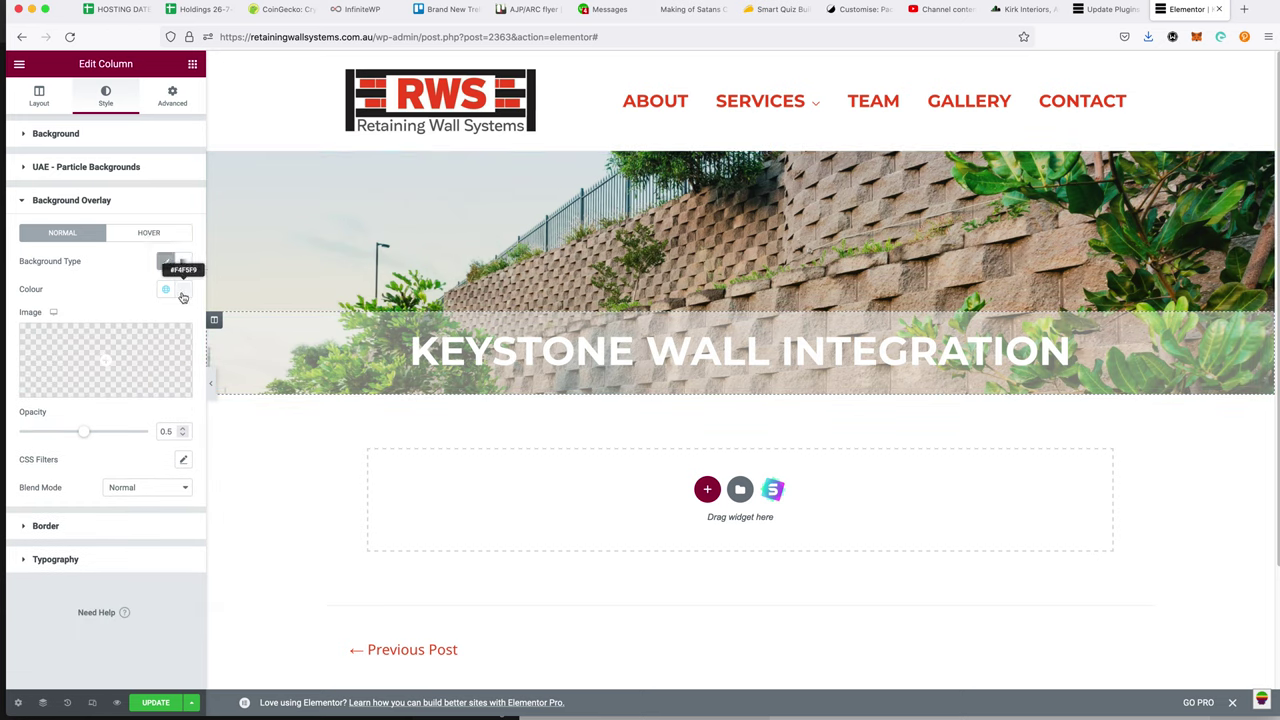
pyautogui.click(181, 291)
pyautogui.click(129, 314)
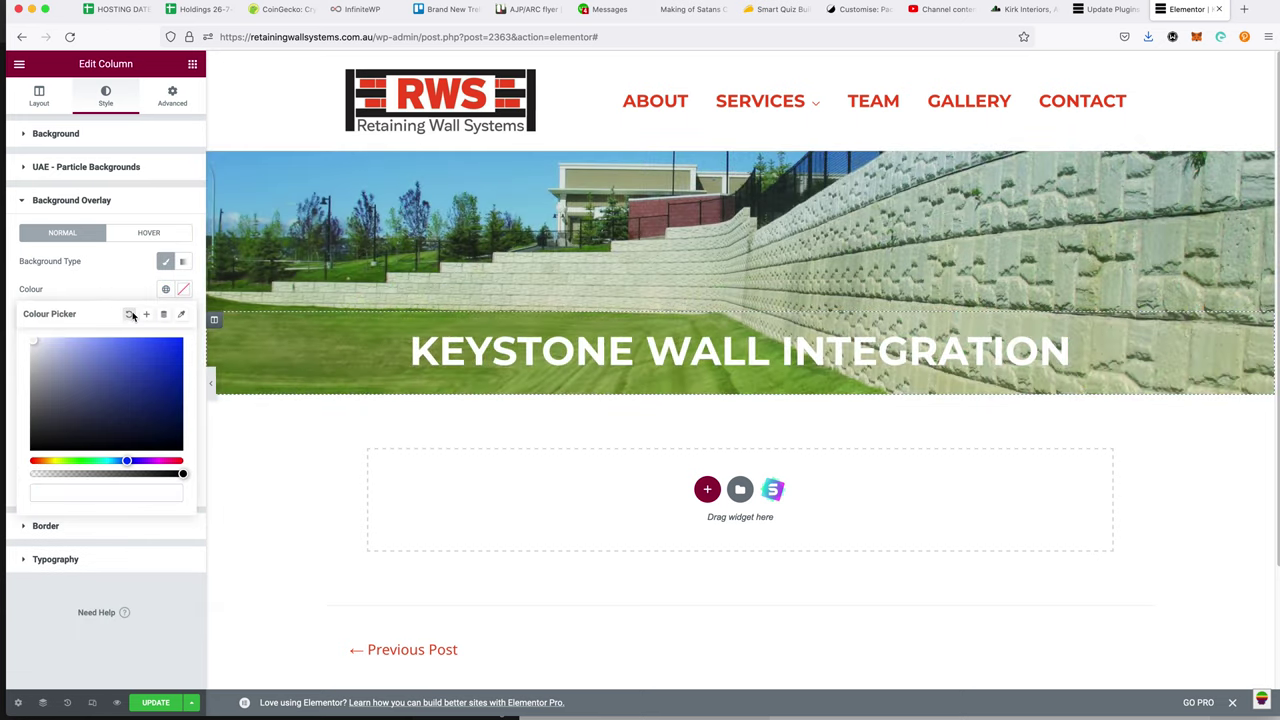
pyautogui.click(97, 136)
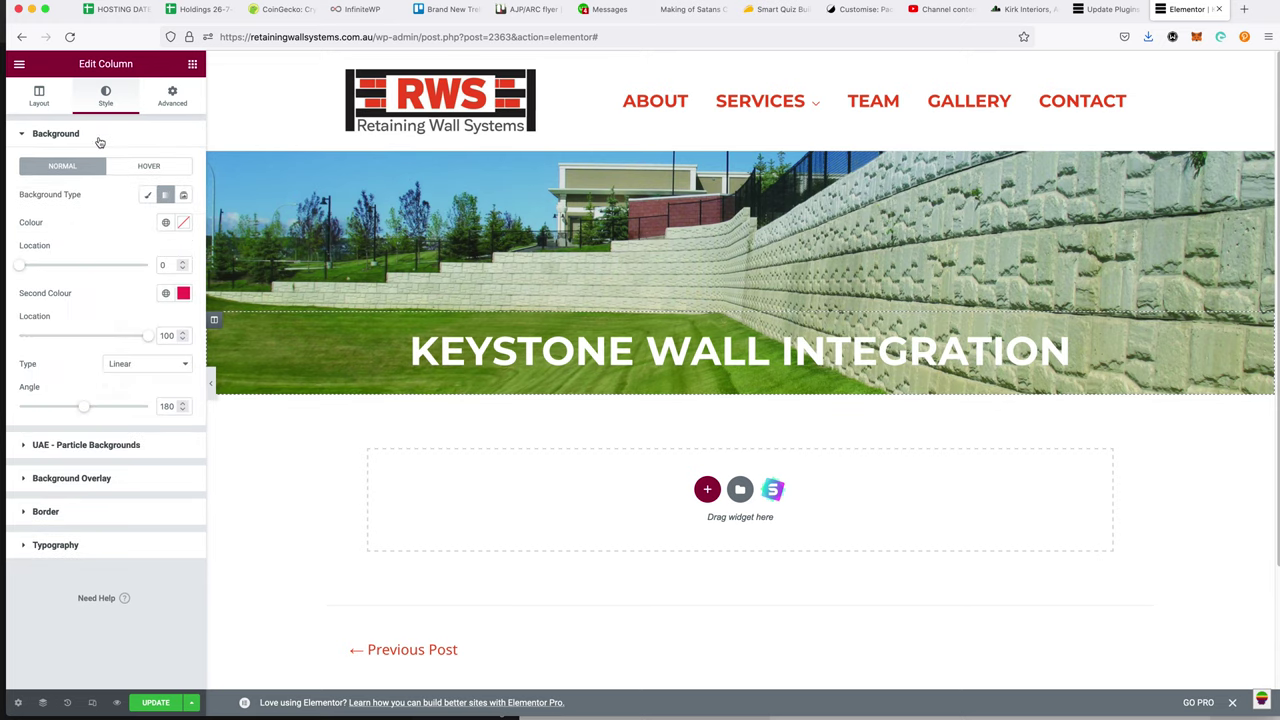
pyautogui.click(150, 197)
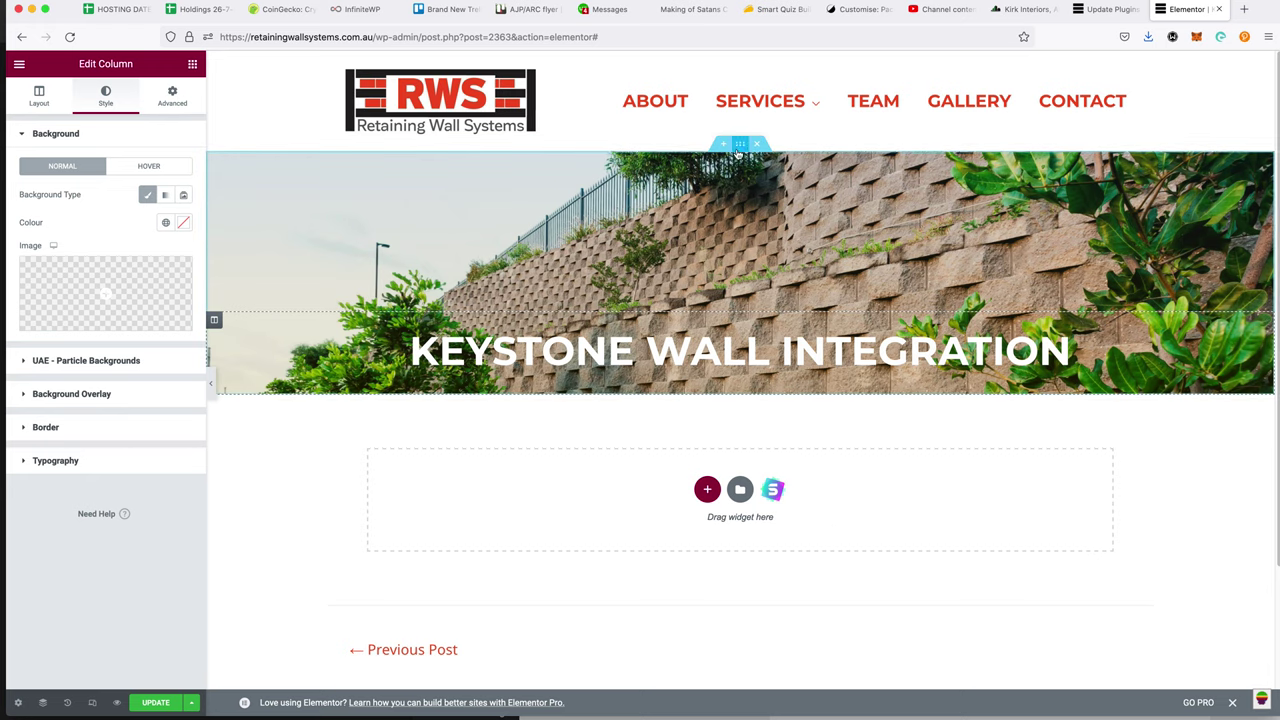
# - Delete all images from the banner section's background slideshow
pyautogui.click(739, 147)
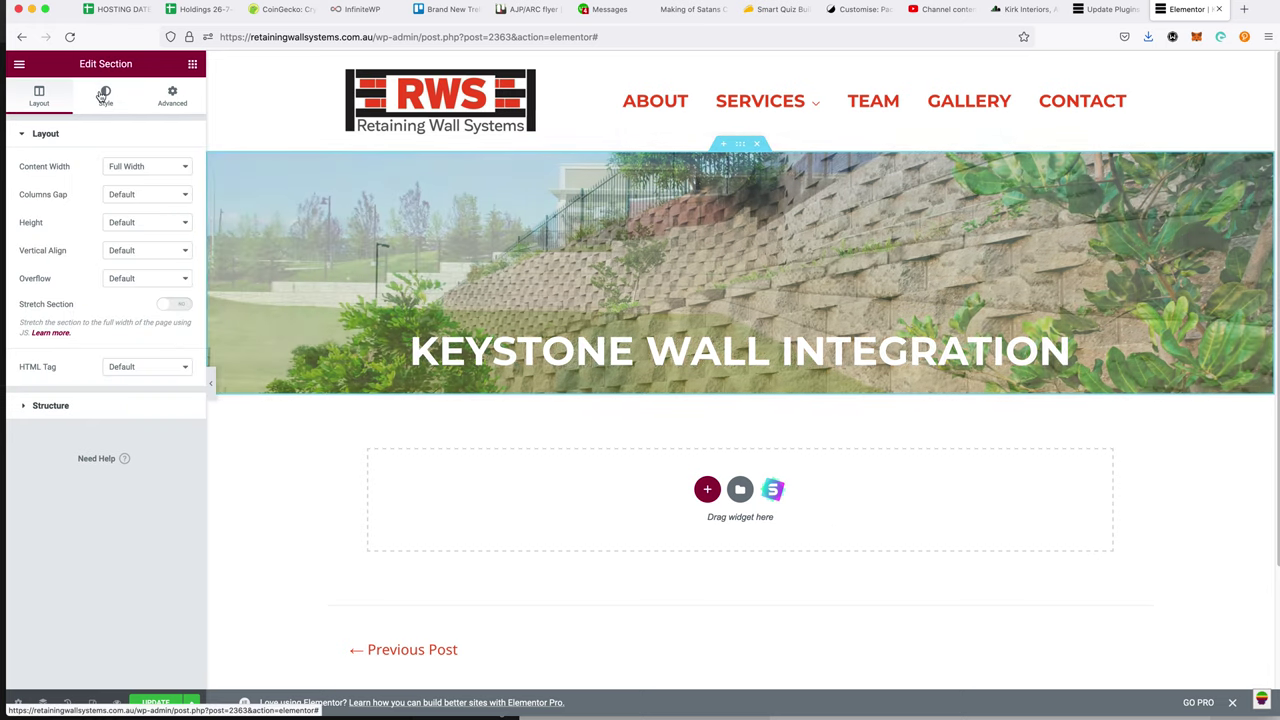
pyautogui.click(104, 95)
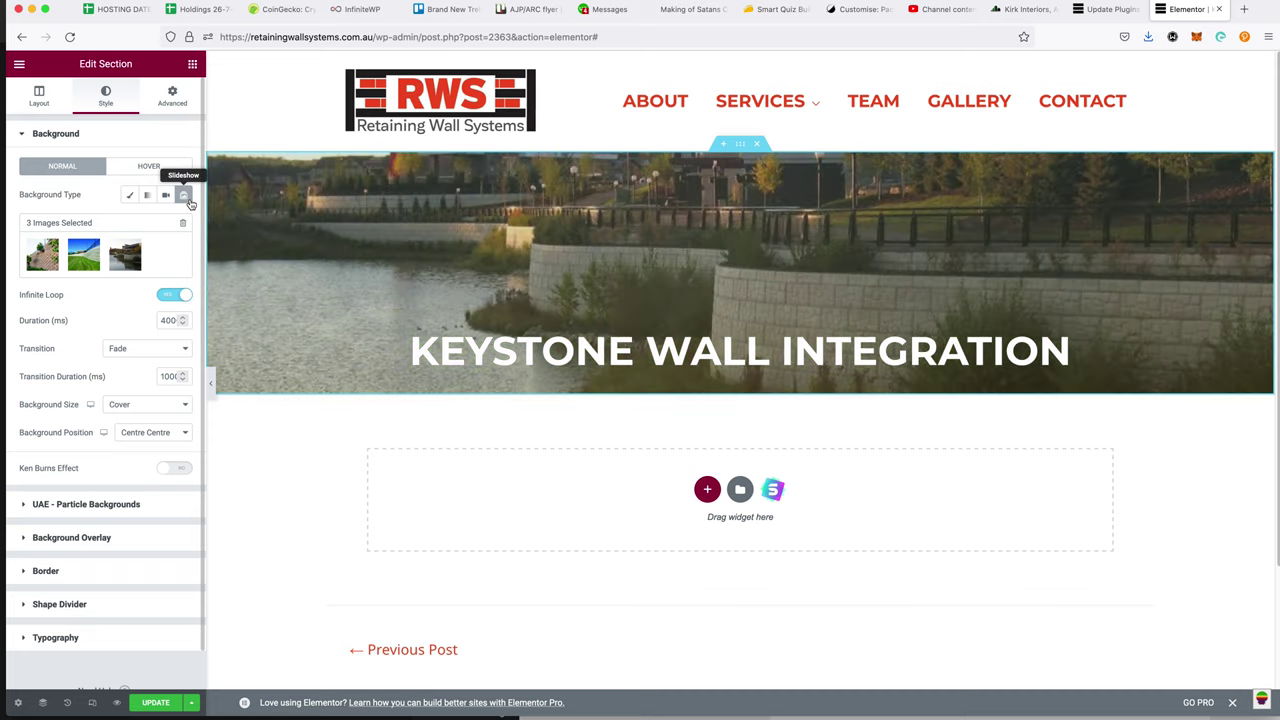
pyautogui.click(183, 222)
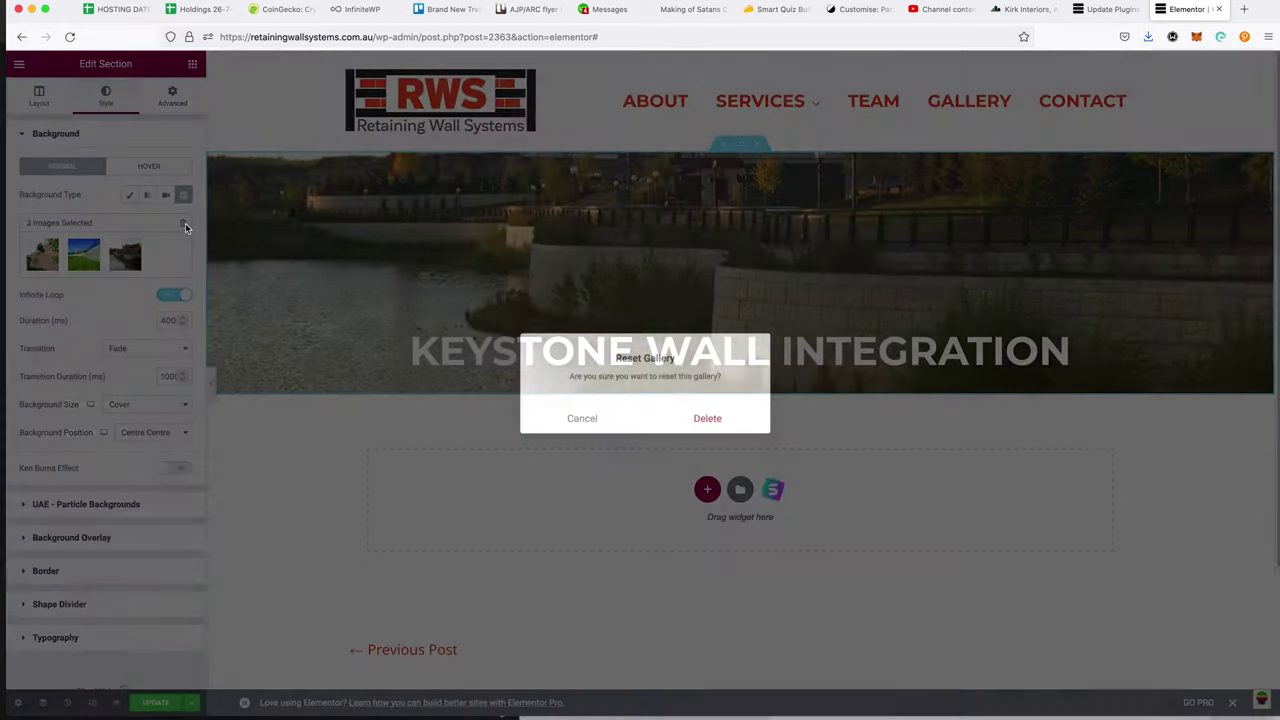
pyautogui.click(694, 420)
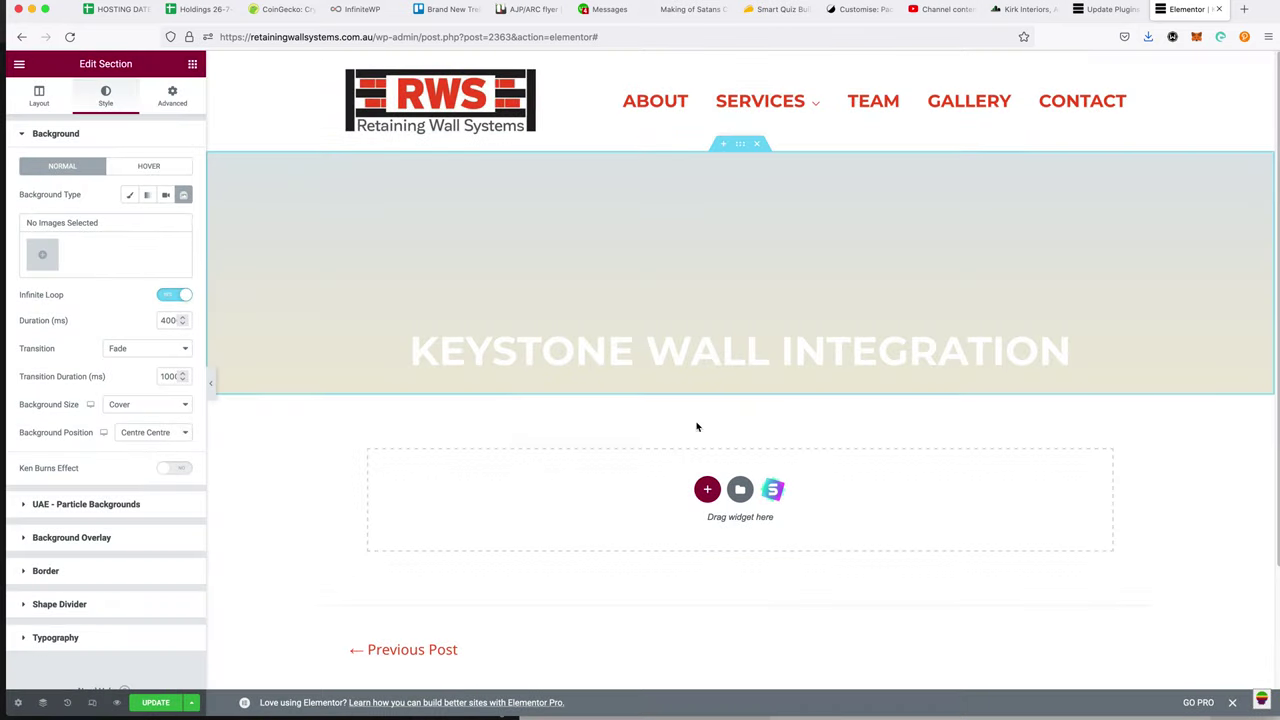
# - Select the "lane cove 2" and "lane cover 1" construction photos from the media library for the banner's slideshow gallery
pyautogui.click(42, 252)
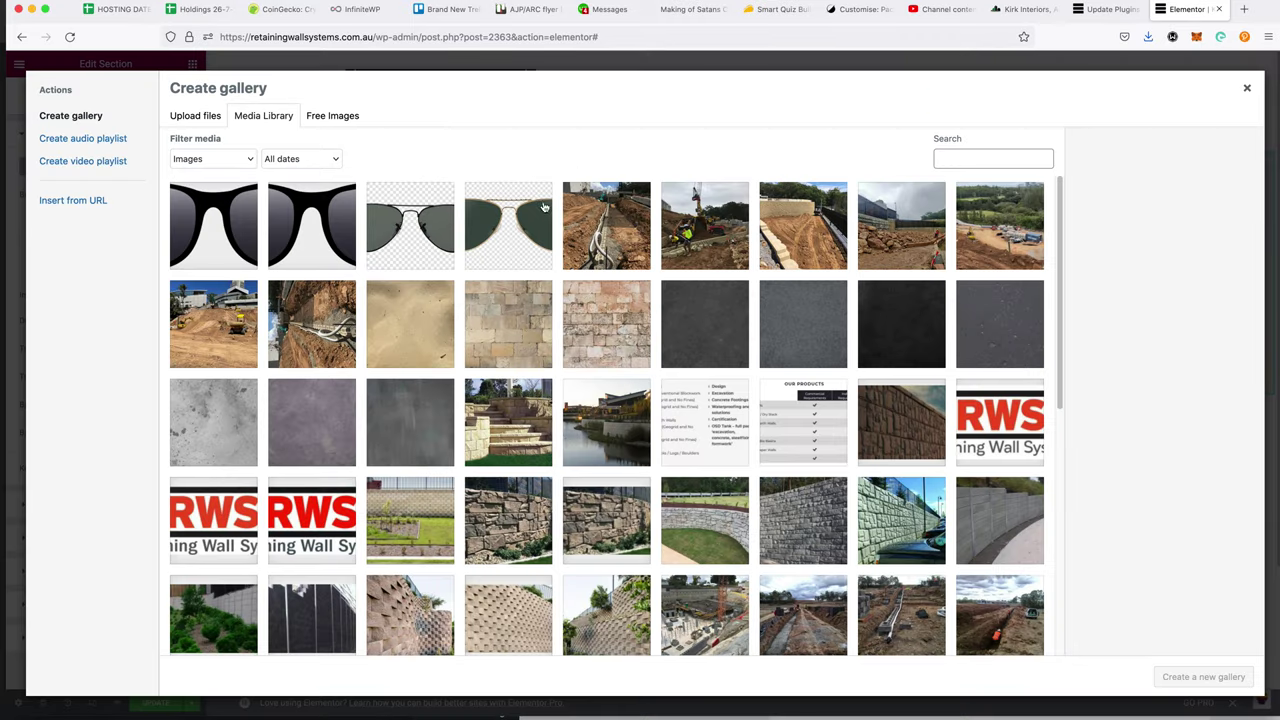
pyautogui.click(586, 235)
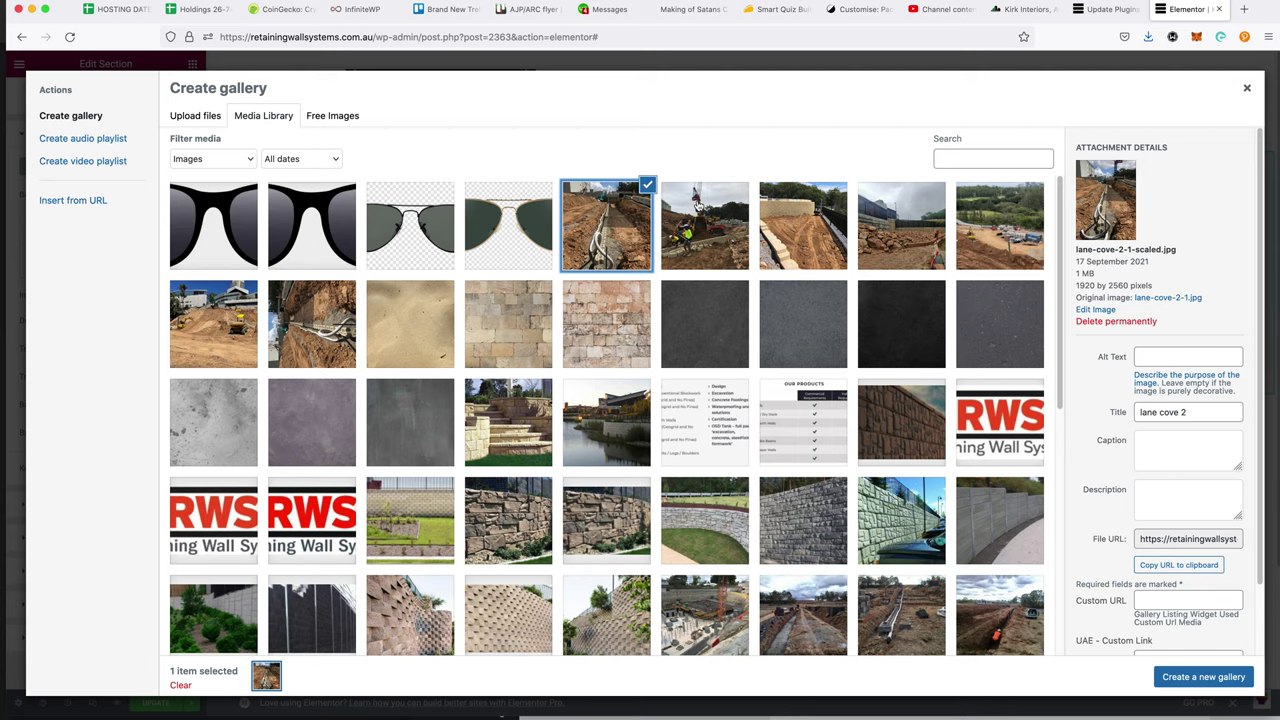
pyautogui.click(697, 205)
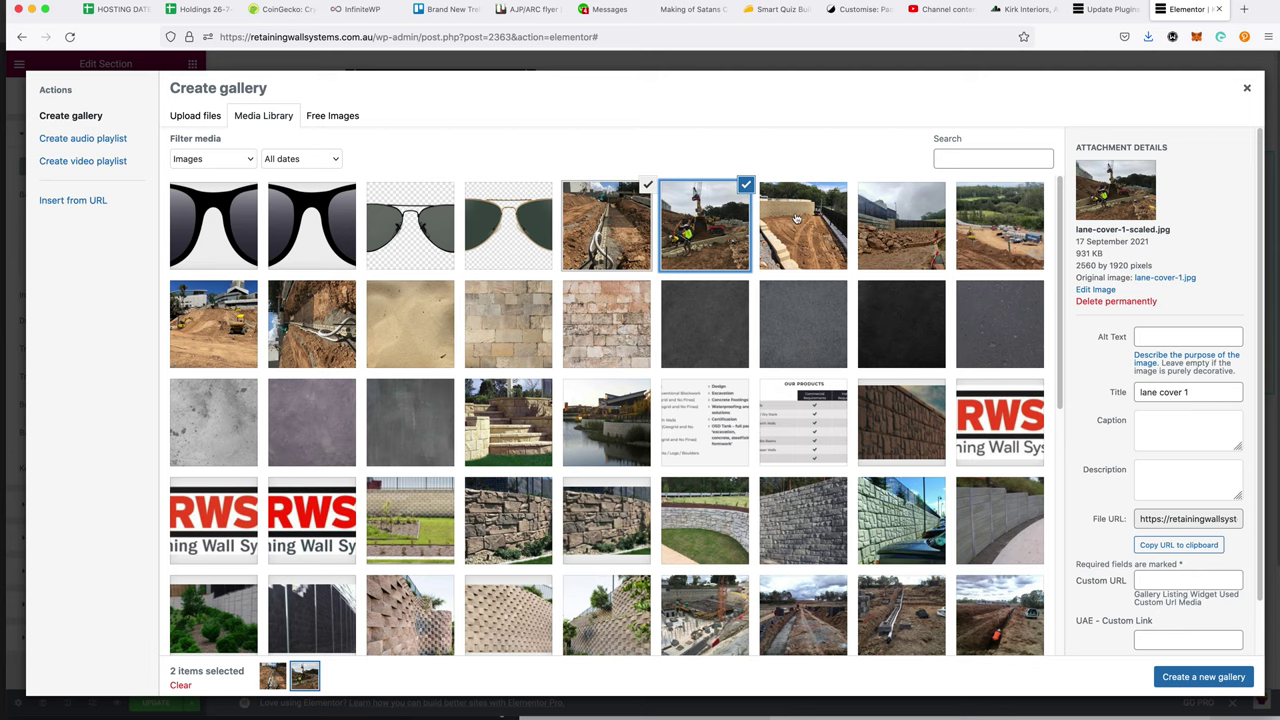
# - Copy the file URL of lane-cover-1-scaled.jpg and open the image at full size in a new browser tab
pyautogui.click(1175, 518)
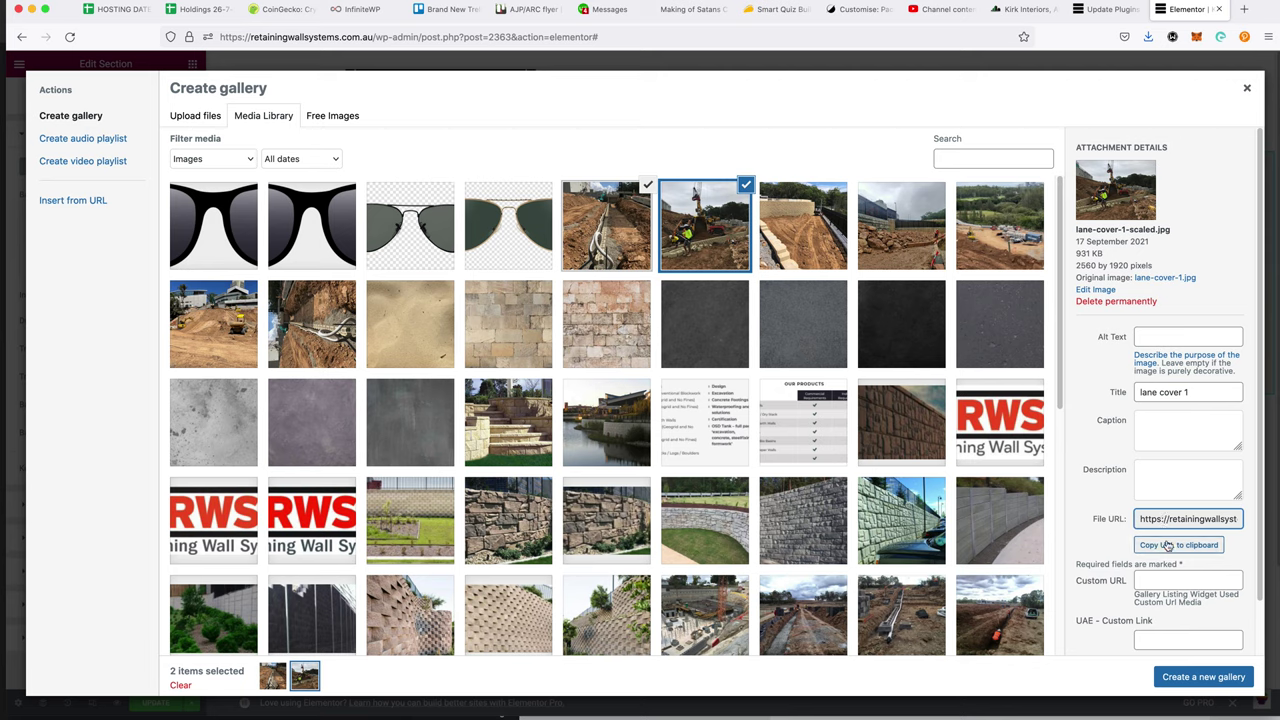
pyautogui.click(1167, 545)
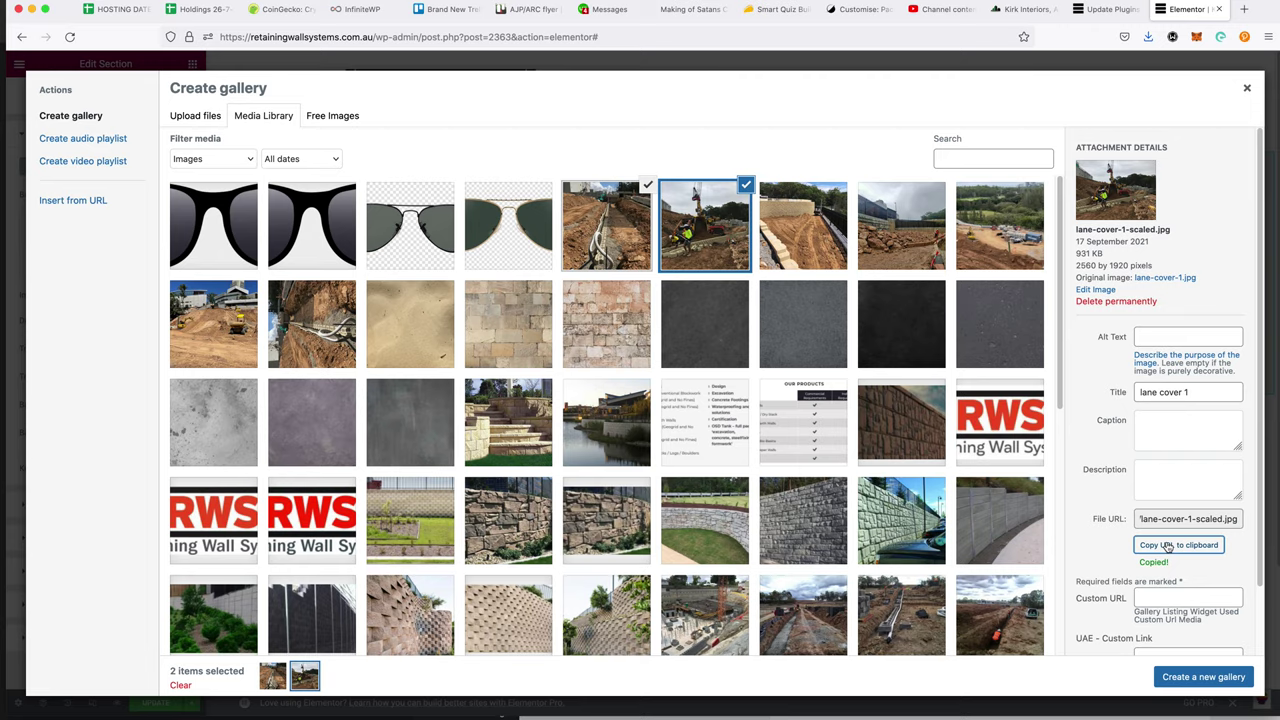
pyautogui.press('super+t')
pyautogui.press('super+v')
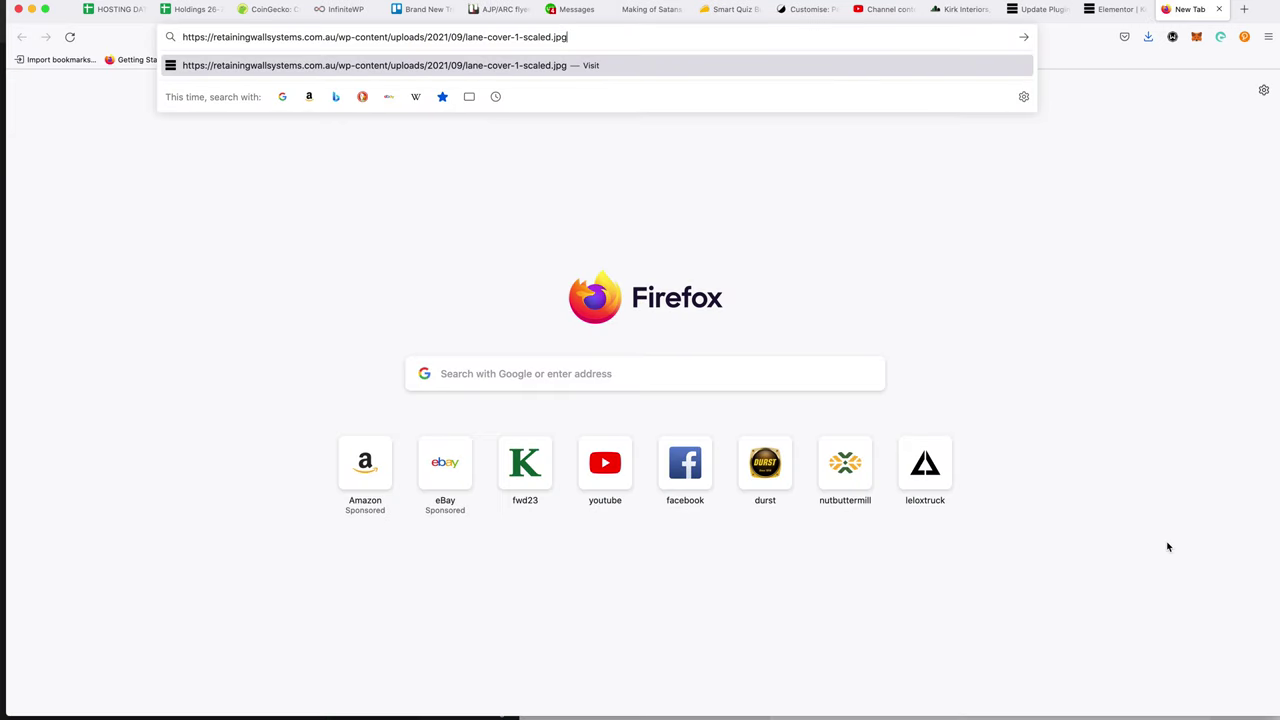
pyautogui.press('Return')
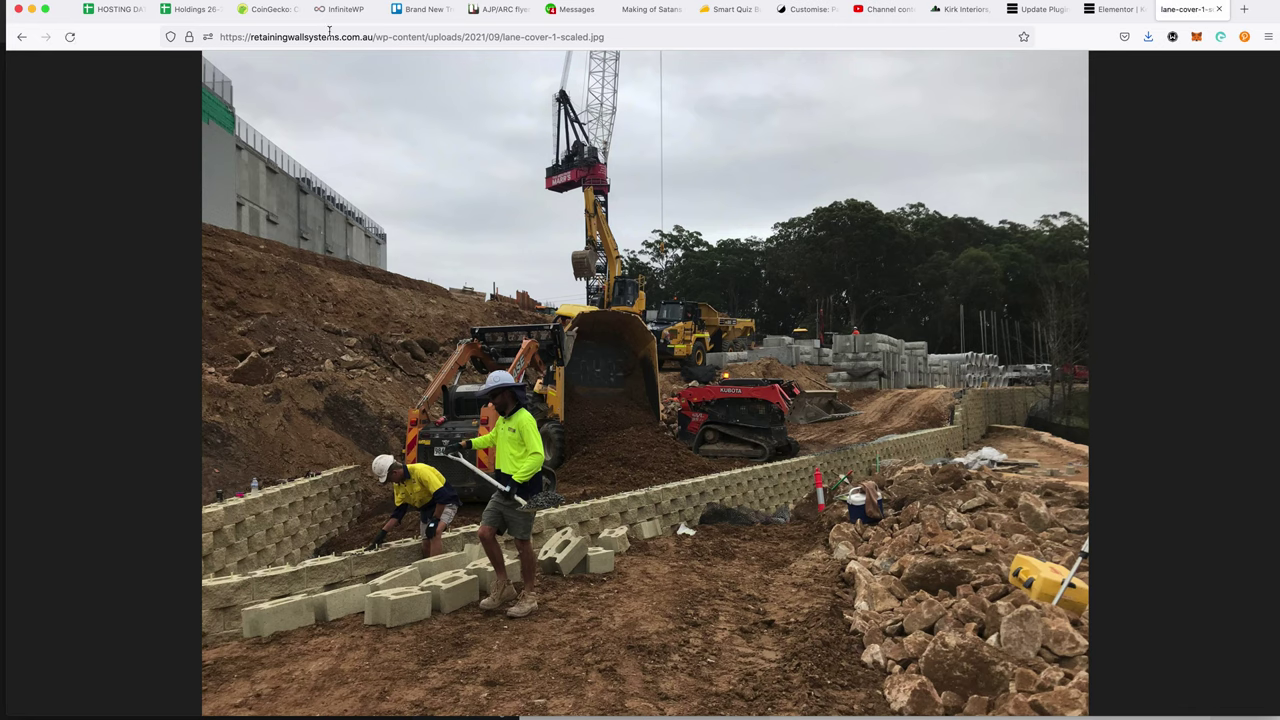
pyautogui.click(505, 36)
pyautogui.moveTo(505, 36); pyautogui.dragTo(623, 43)
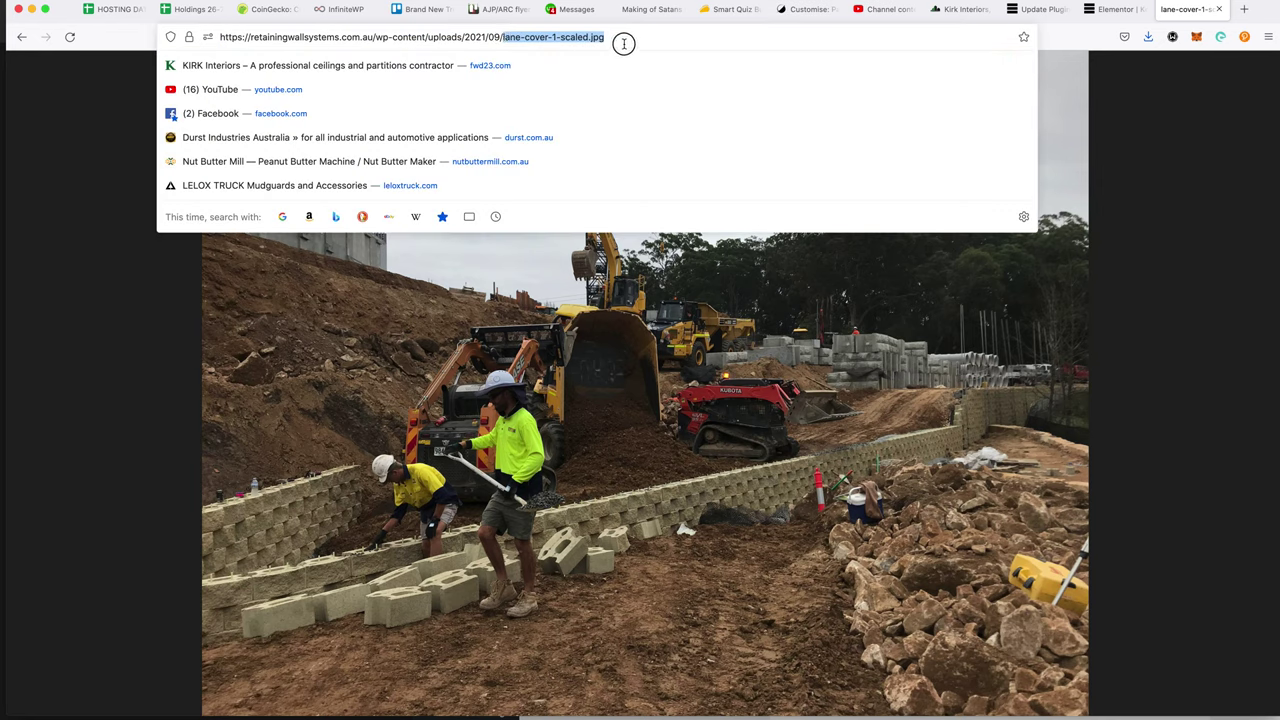
pyautogui.click(667, 389)
# - Create a "Projects" folder inside the RWS images folder while saving the photo, and cancel the save
pyautogui.rightClick(650, 360)
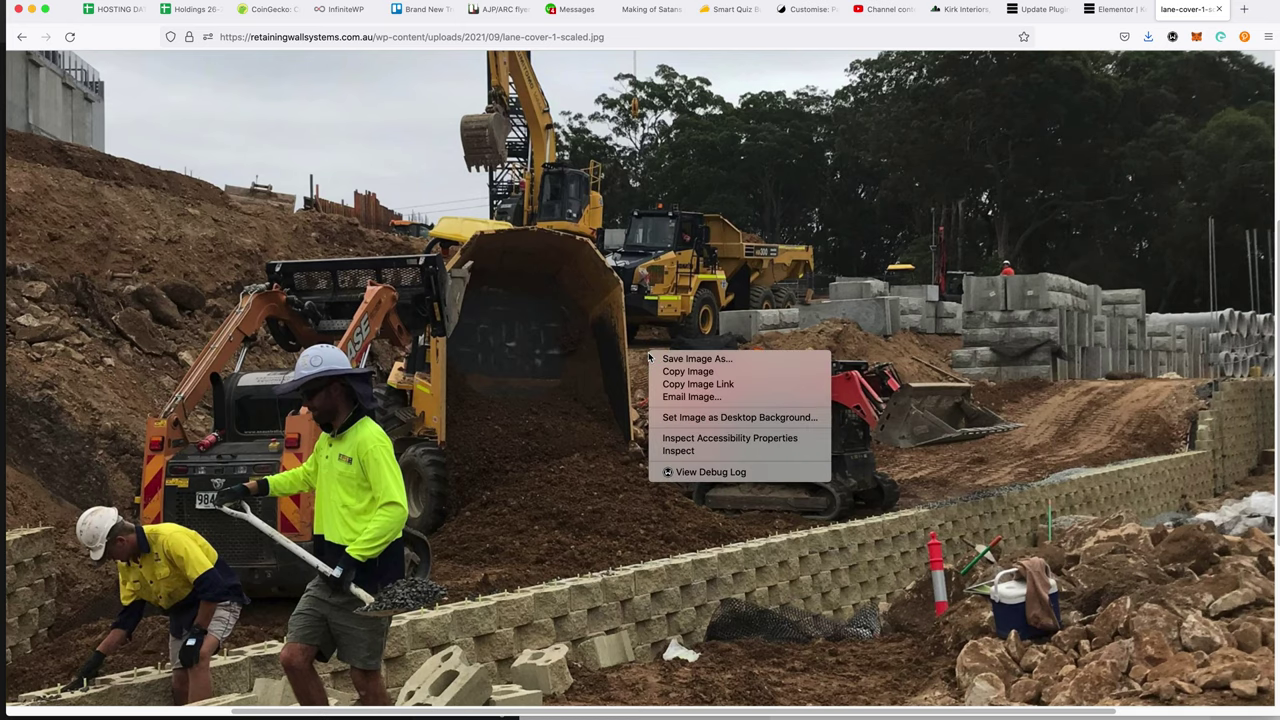
pyautogui.click(712, 369)
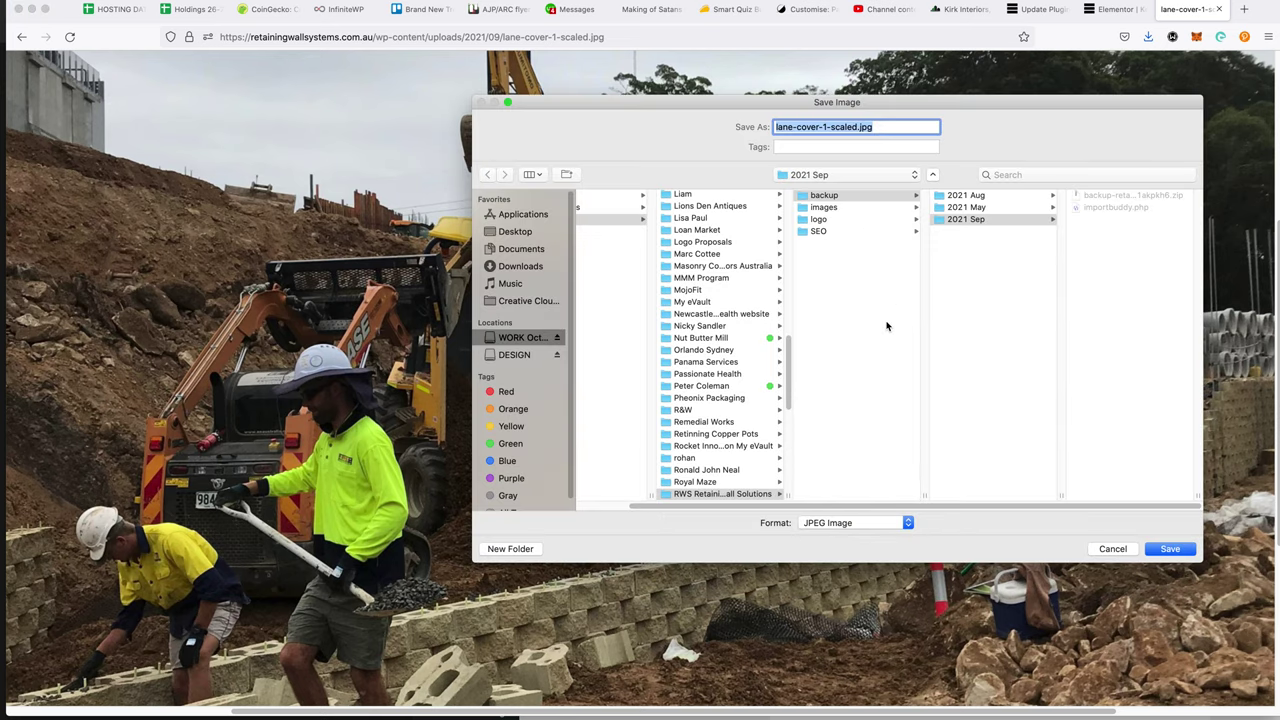
pyautogui.click(853, 208)
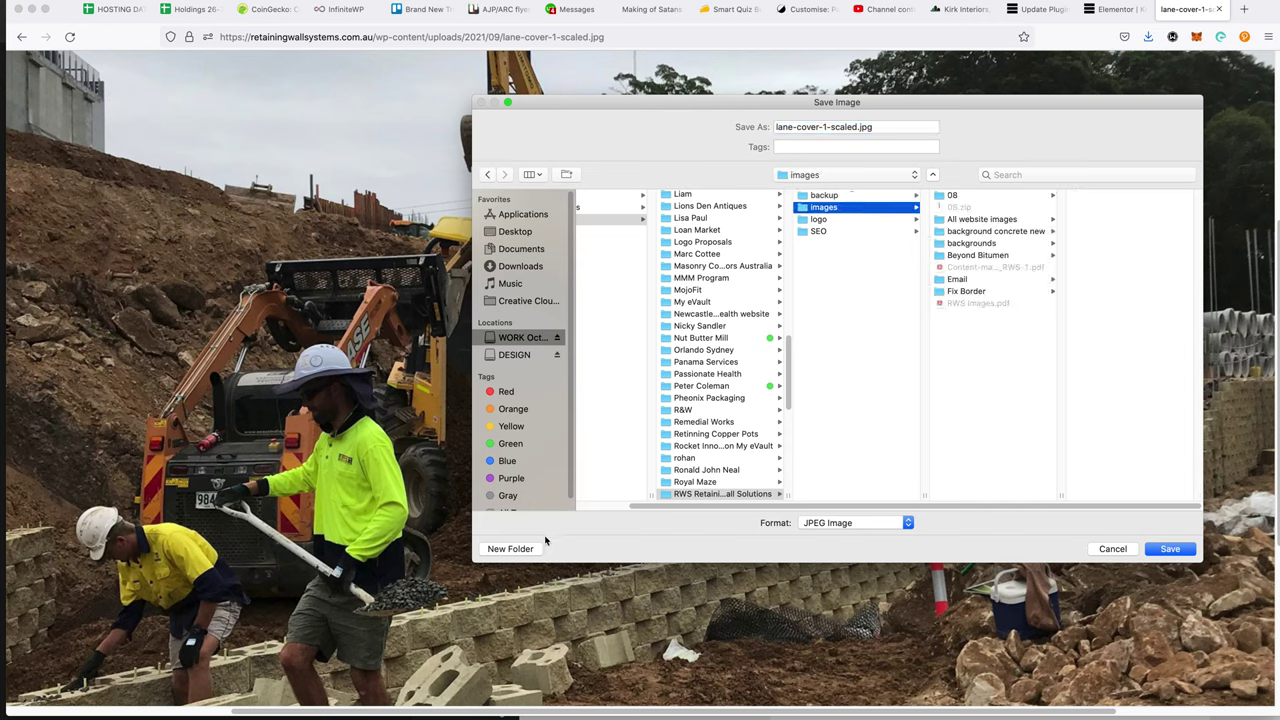
pyautogui.click(516, 548)
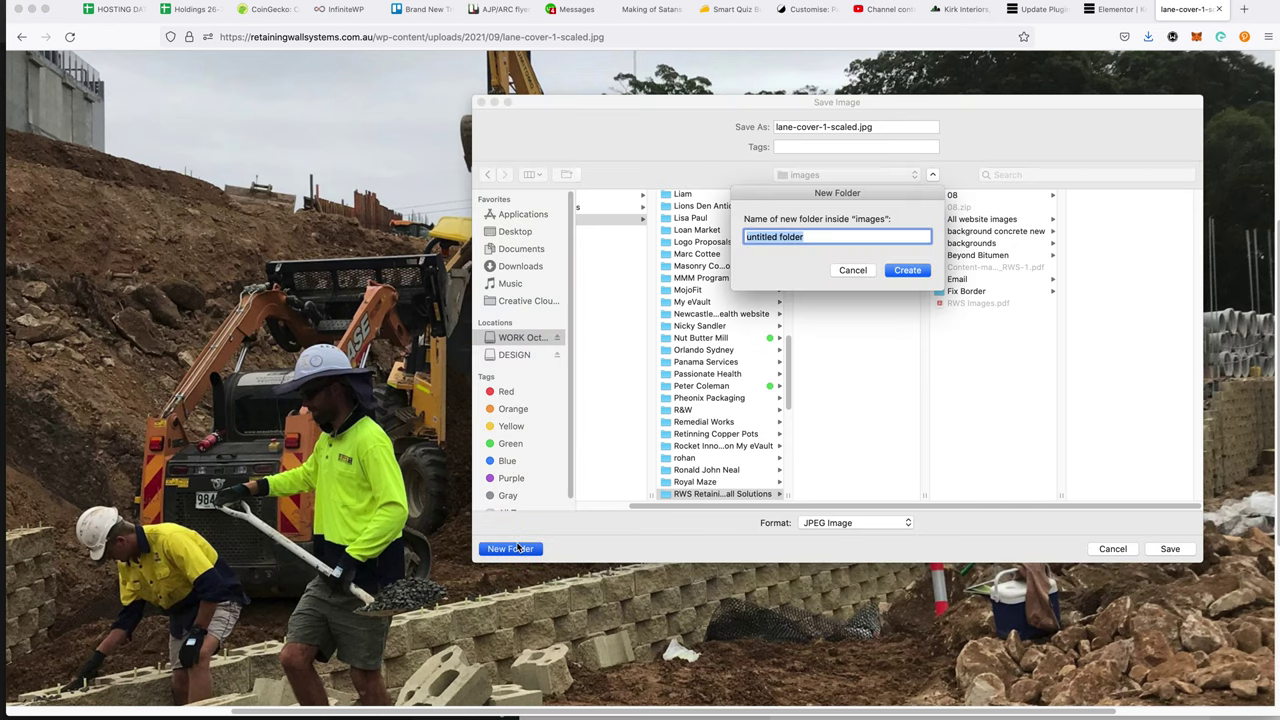
pyautogui.write('Projects')
pyautogui.press('Return')
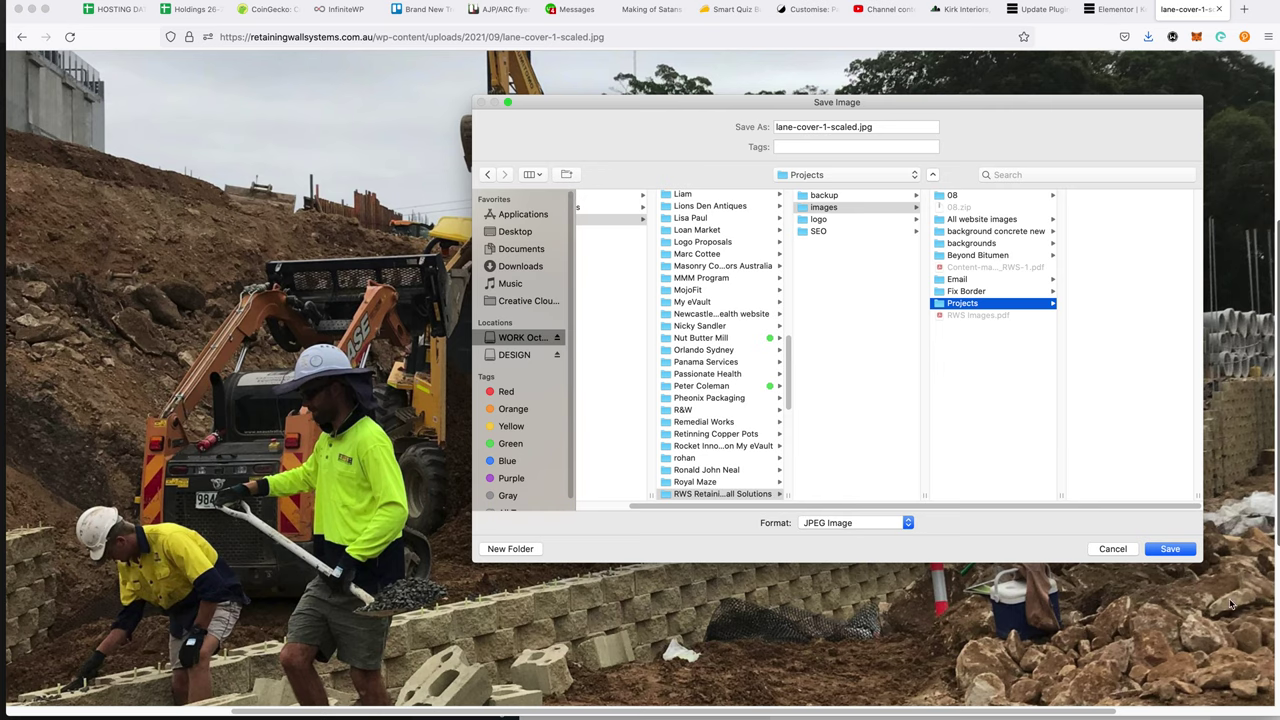
pyautogui.click(1113, 552)
# - Start saving the lane-cover-1 photo again and create a "Keystone Wall integration" folder inside the RWS images > Projects folder
pyautogui.press('super+grave')
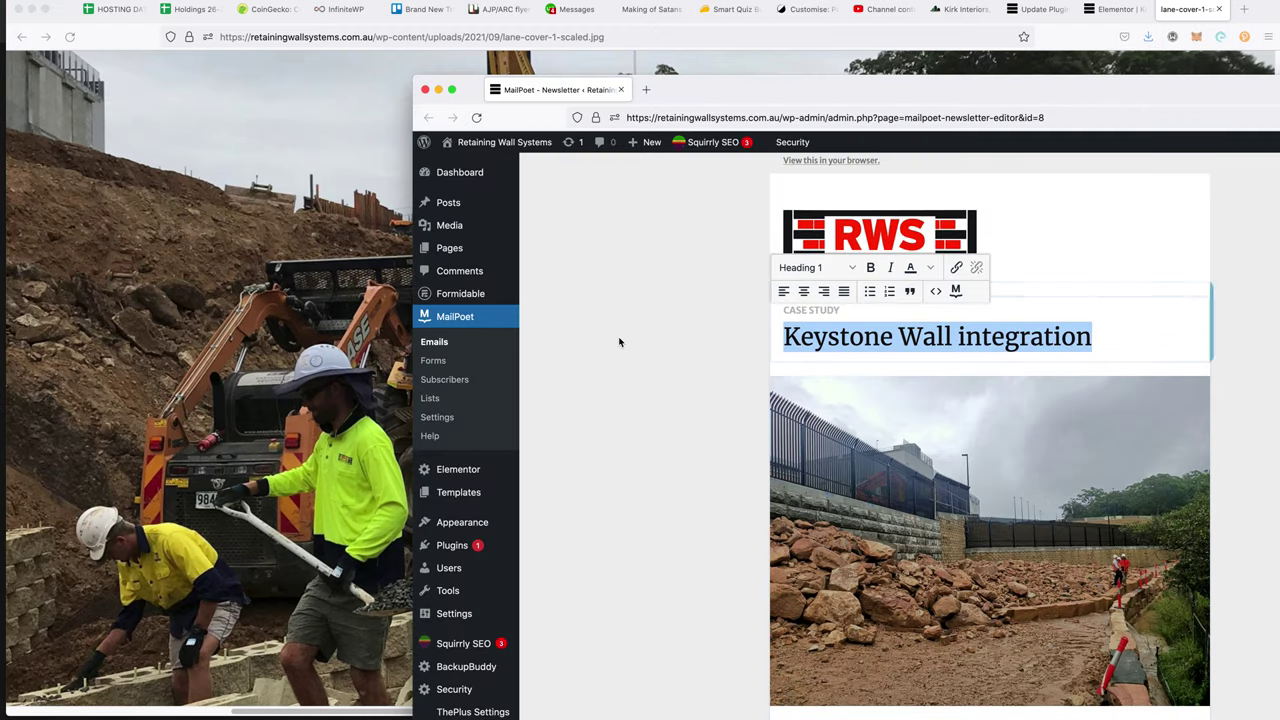
pyautogui.click(271, 222)
pyautogui.rightClick(268, 219)
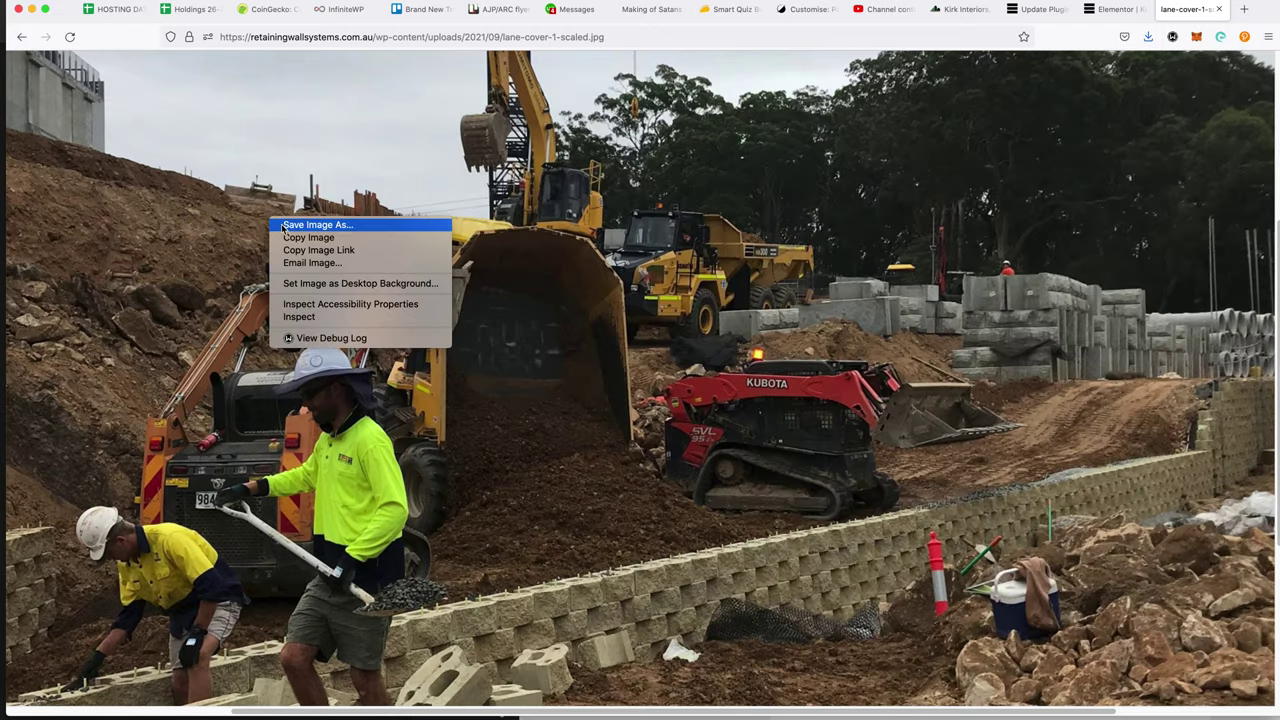
pyautogui.click(315, 228)
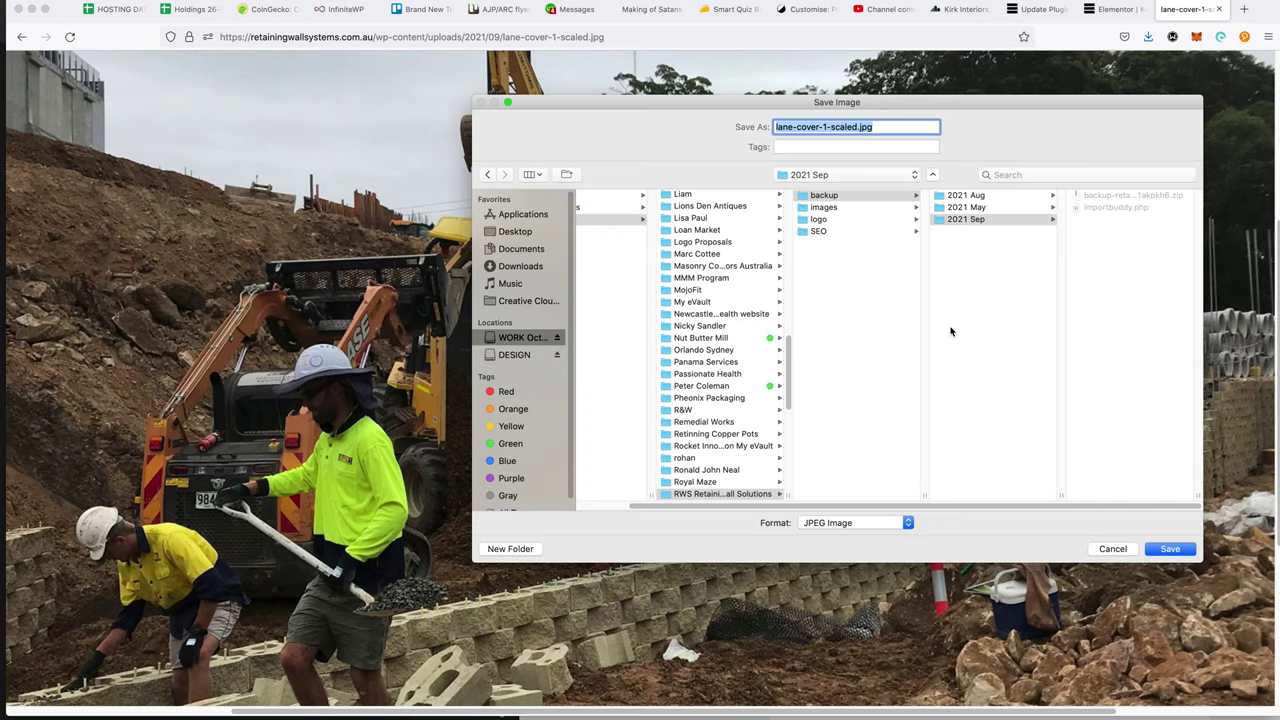
pyautogui.click(882, 175)
pyautogui.click(1042, 306)
pyautogui.click(856, 207)
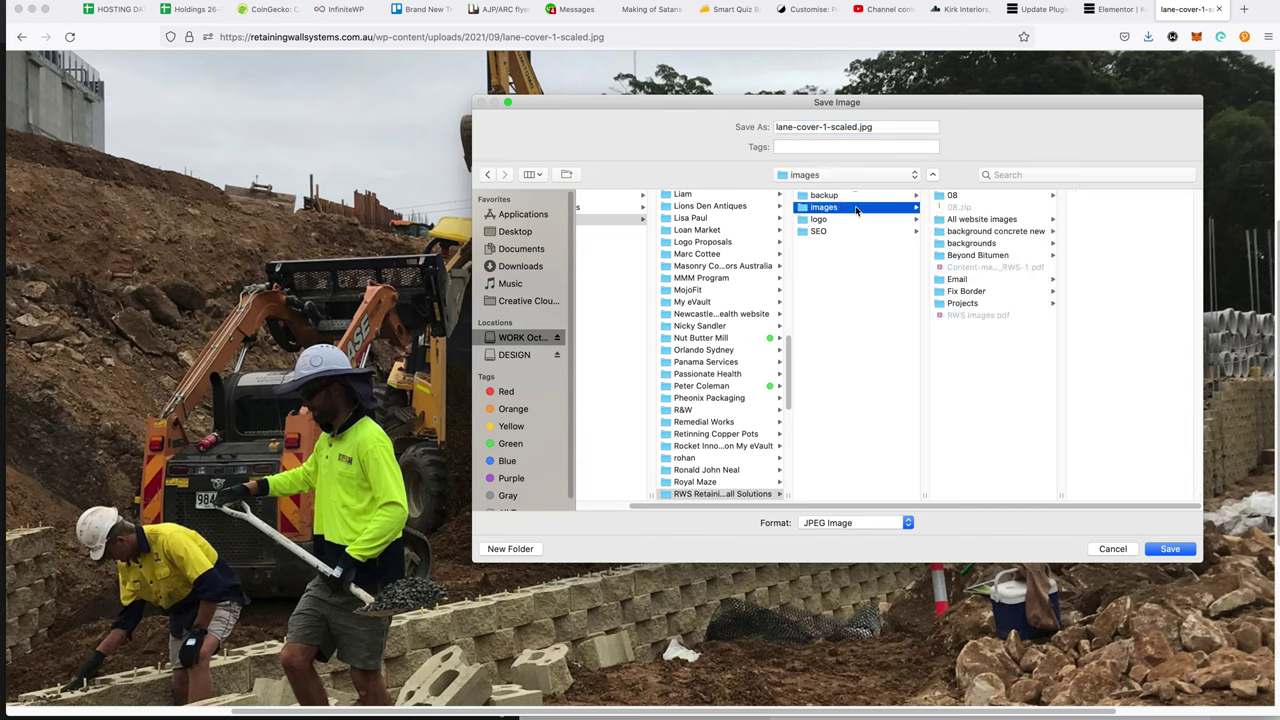
pyautogui.click(985, 304)
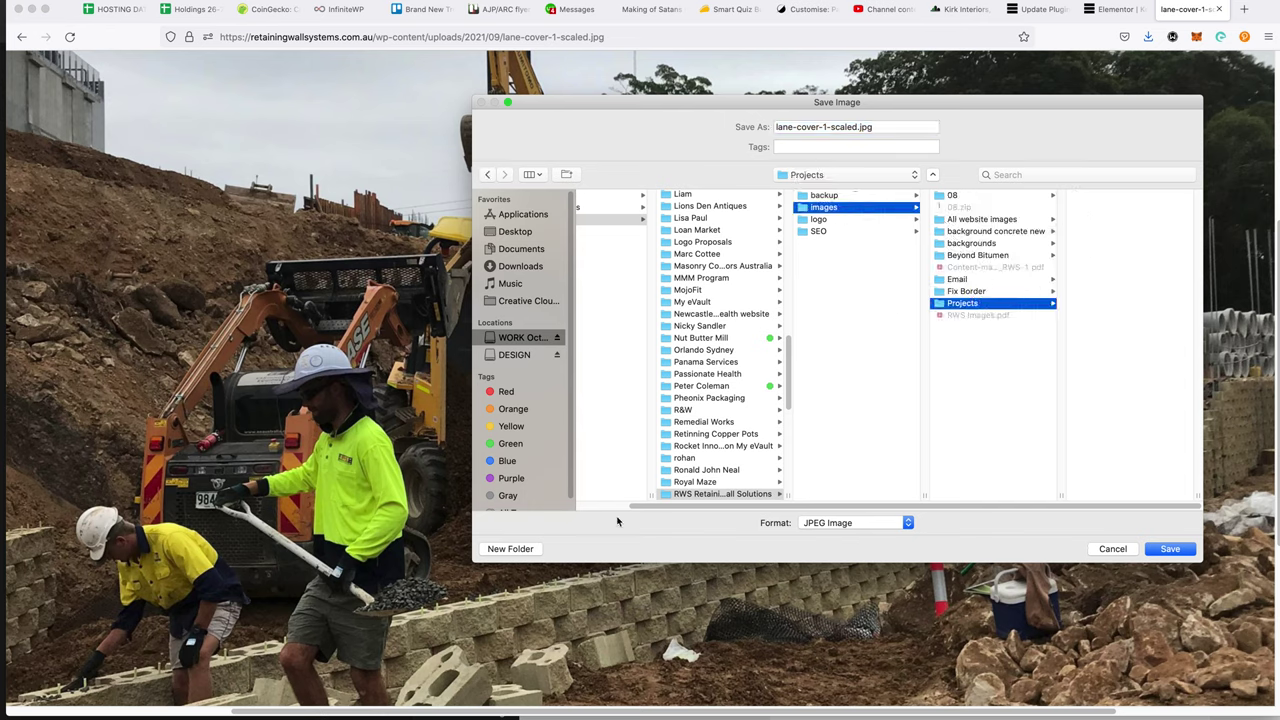
pyautogui.click(505, 549)
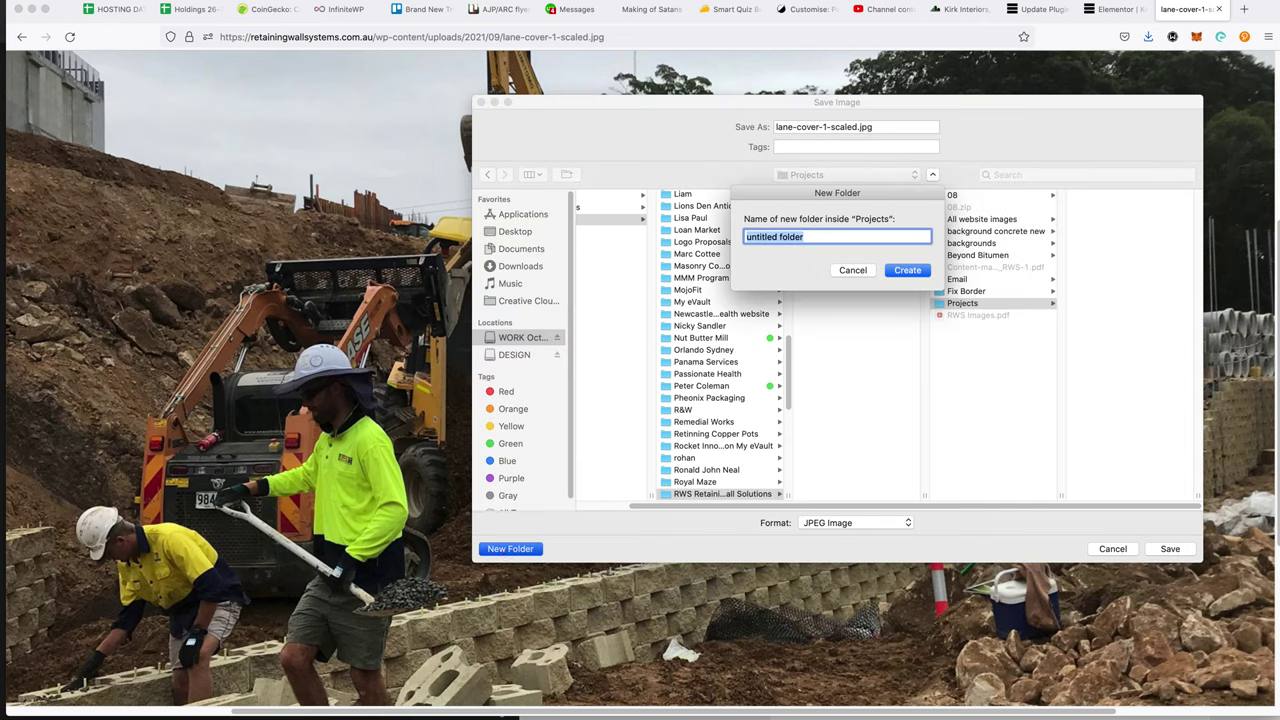
pyautogui.write('Keystone Wall integration')
pyautogui.press('Return')
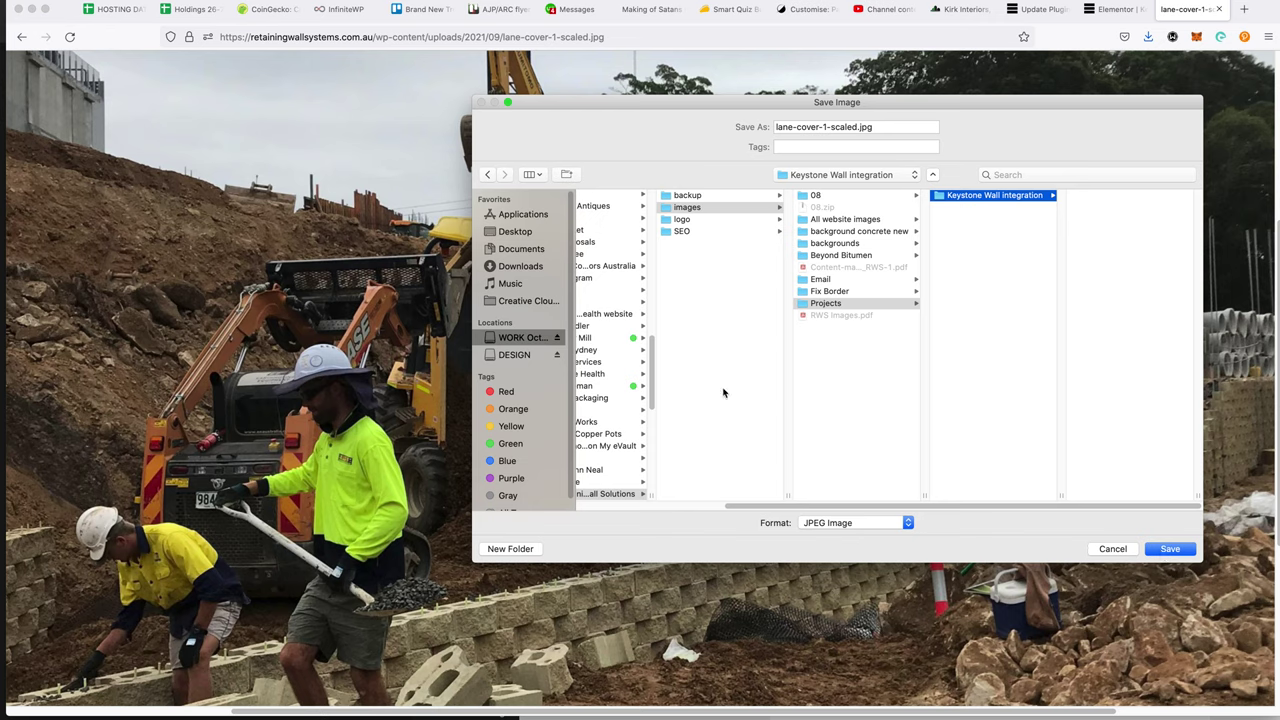
# - Create a "supplied" subfolder inside "Keystone Wall integration" and save lane-cover-1-scaled.jpg there as a JPEG image
pyautogui.click(500, 549)
pyautogui.write('supplied')
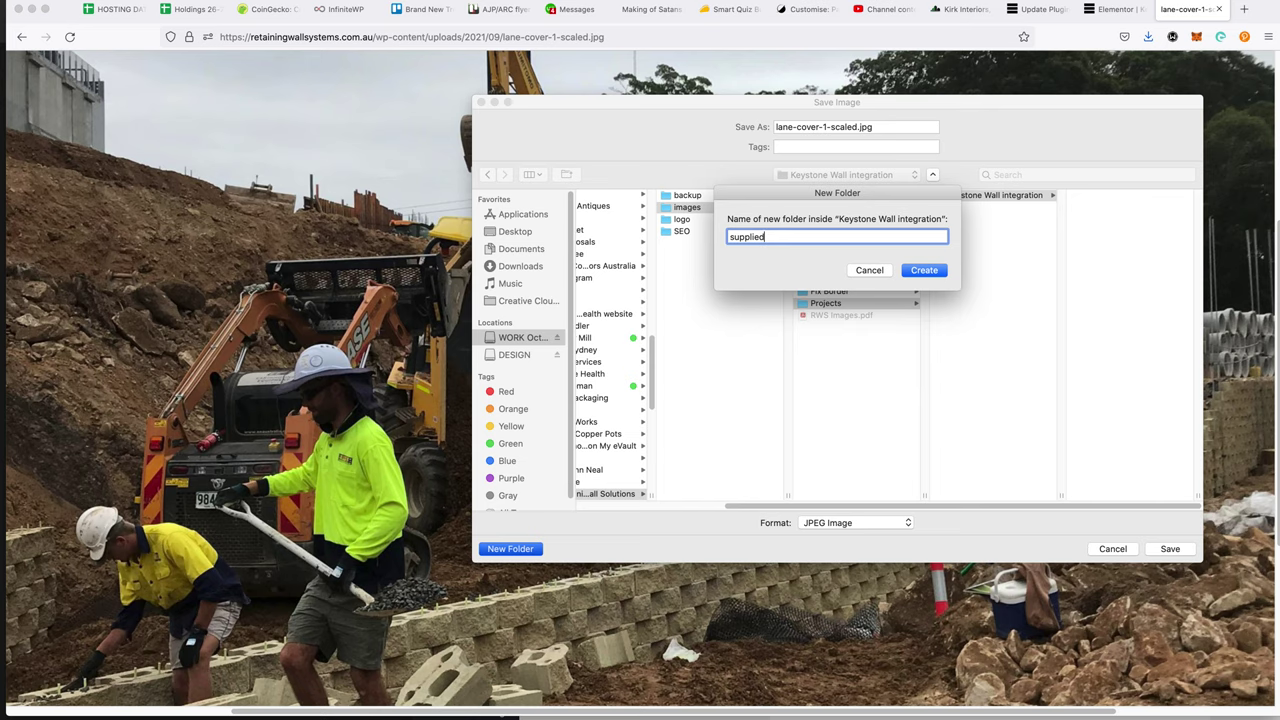
pyautogui.press('Return')
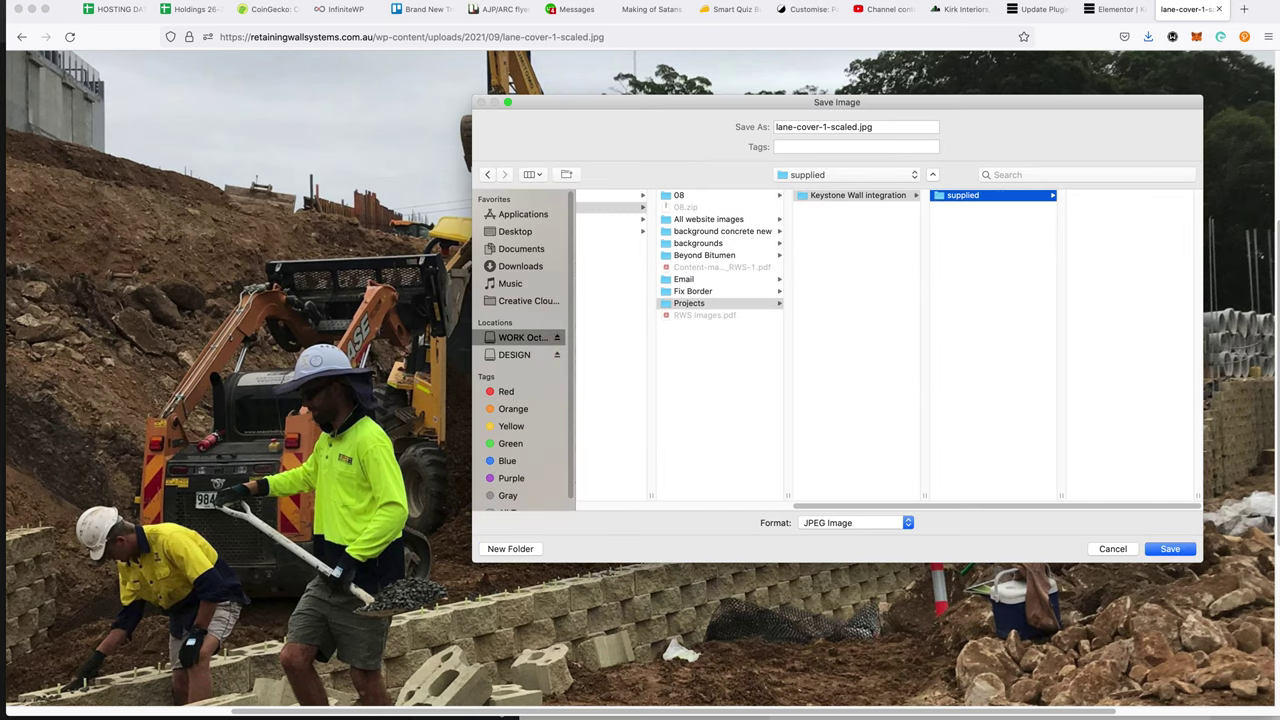
pyautogui.press('Return')
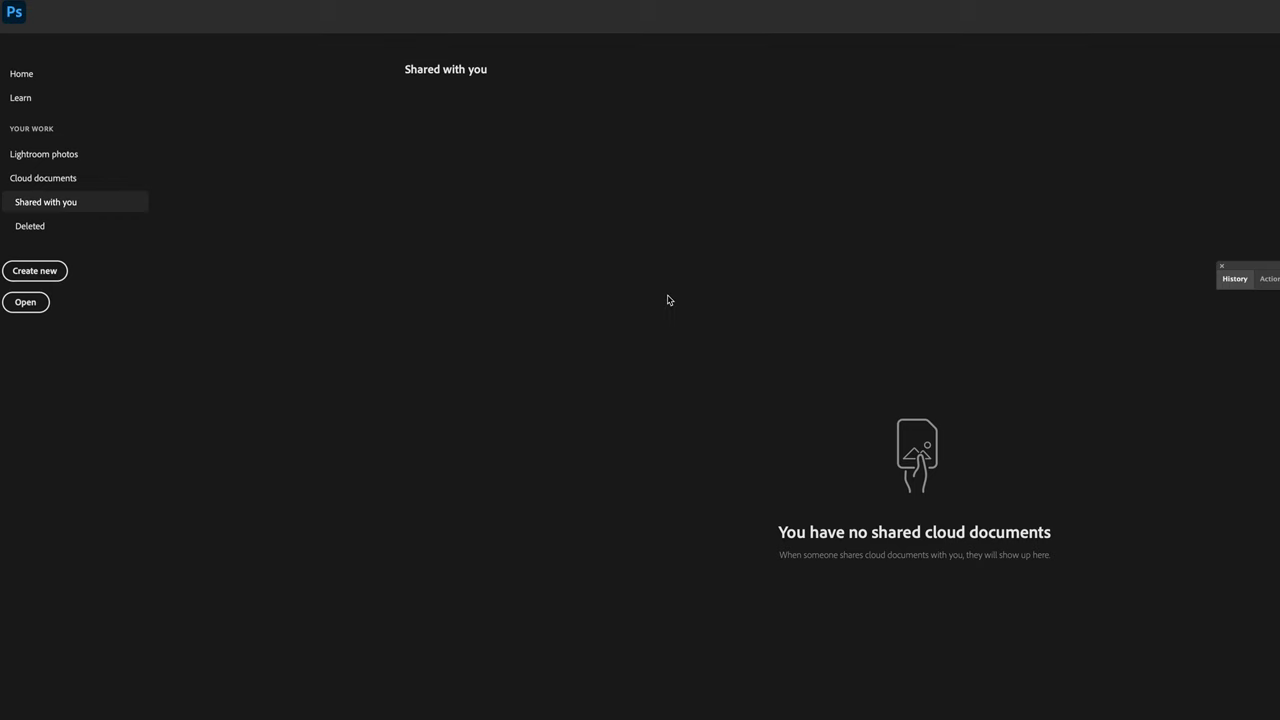
# - In Photoshop, open lane-cover-1-scaled.jpg from the project's "supplied" folder and hide the interface panels
pyautogui.press('super+o')
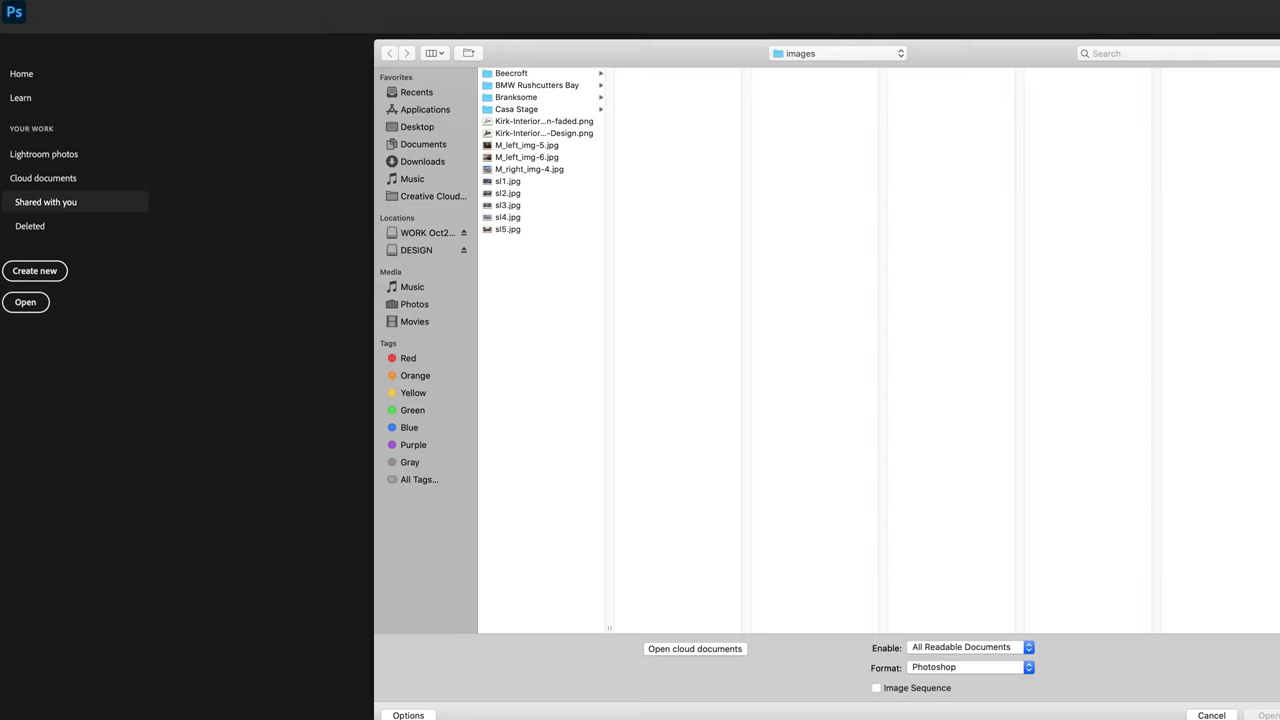
pyautogui.click(857, 53)
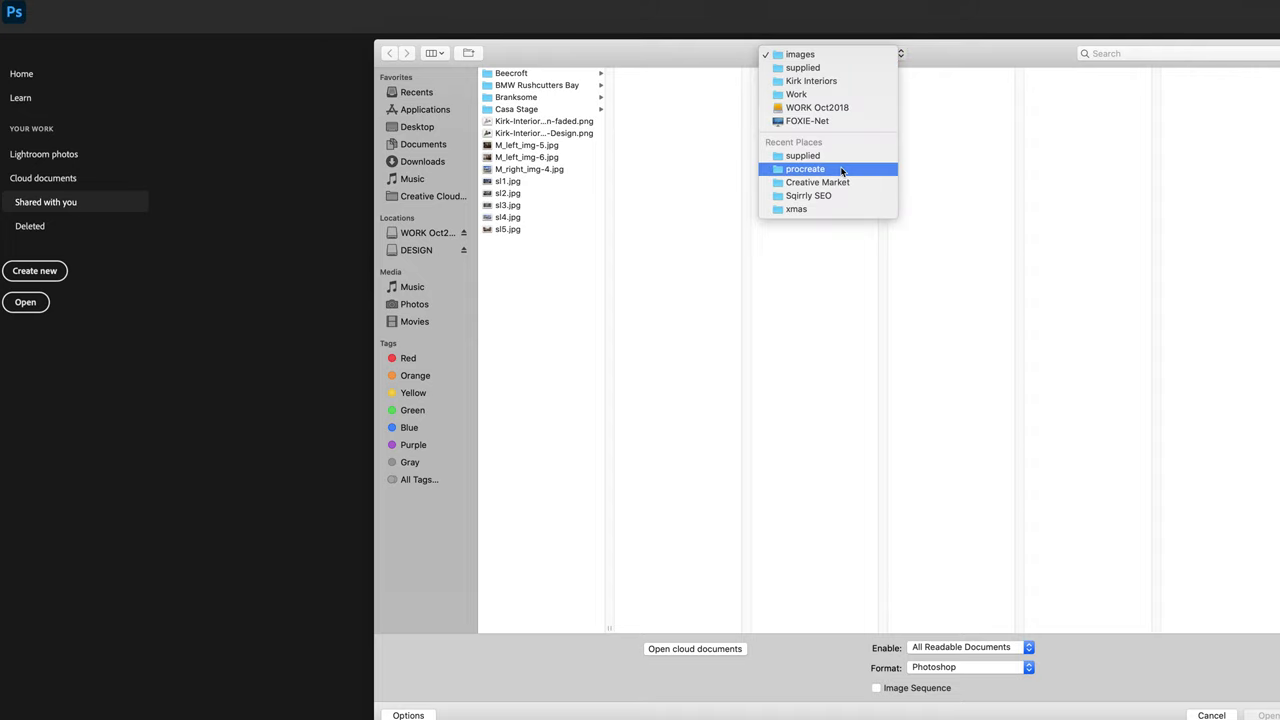
pyautogui.click(840, 157)
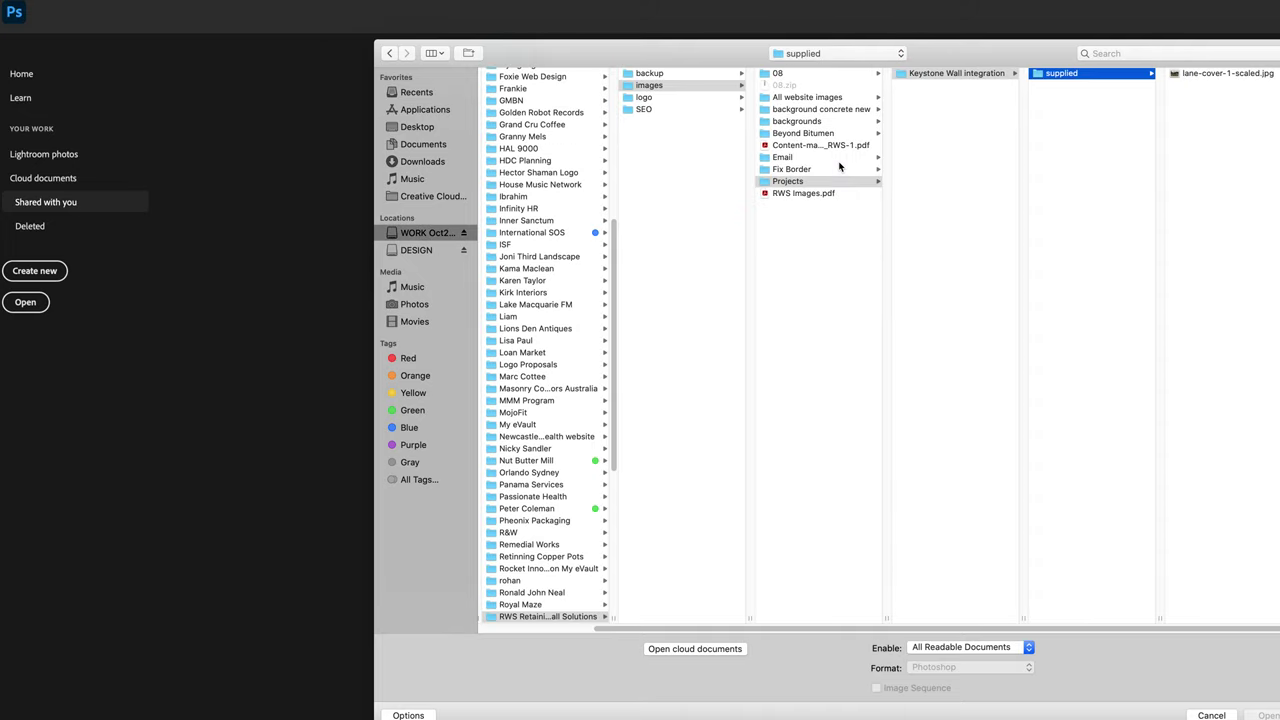
pyautogui.press('Right')
pyautogui.press('Return')
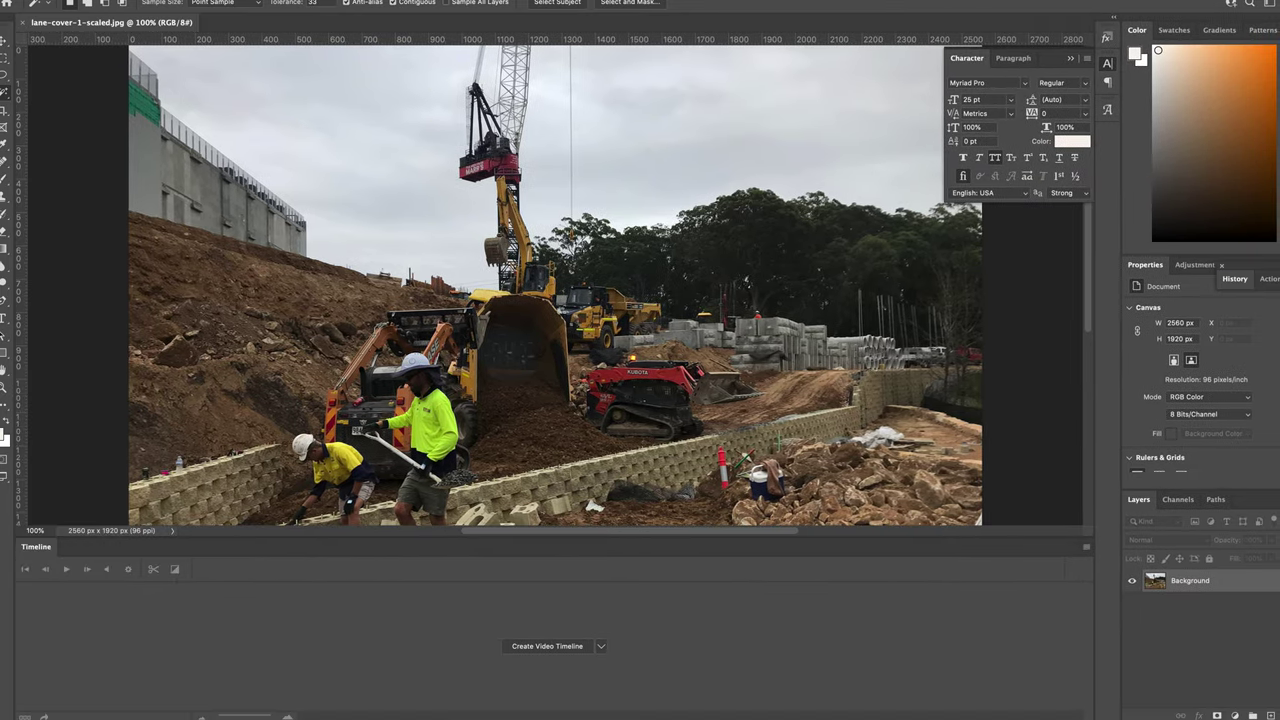
pyautogui.press('Tab')
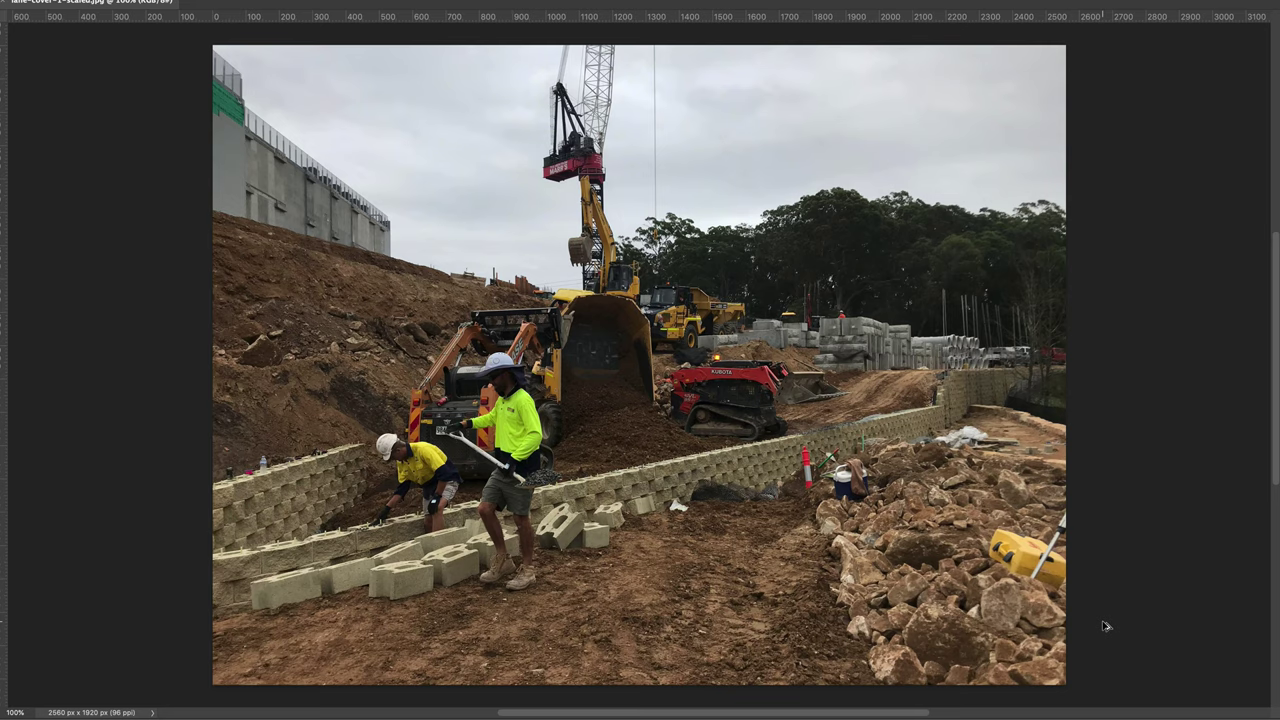
# - Check the file size of a JPEG web export of the photo at full size and at 1920 px wide, without exporting
pyautogui.hotkey('ctrl', 'alt', 'shift', 's')
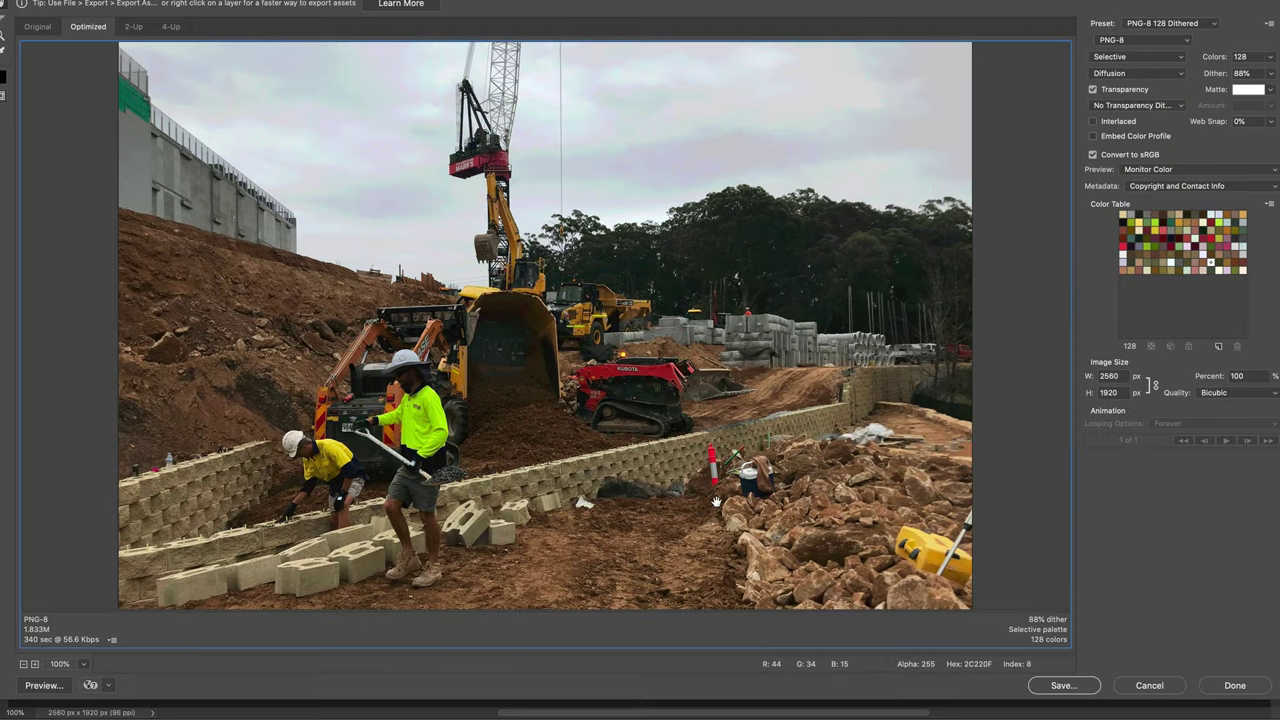
pyautogui.click(1129, 40)
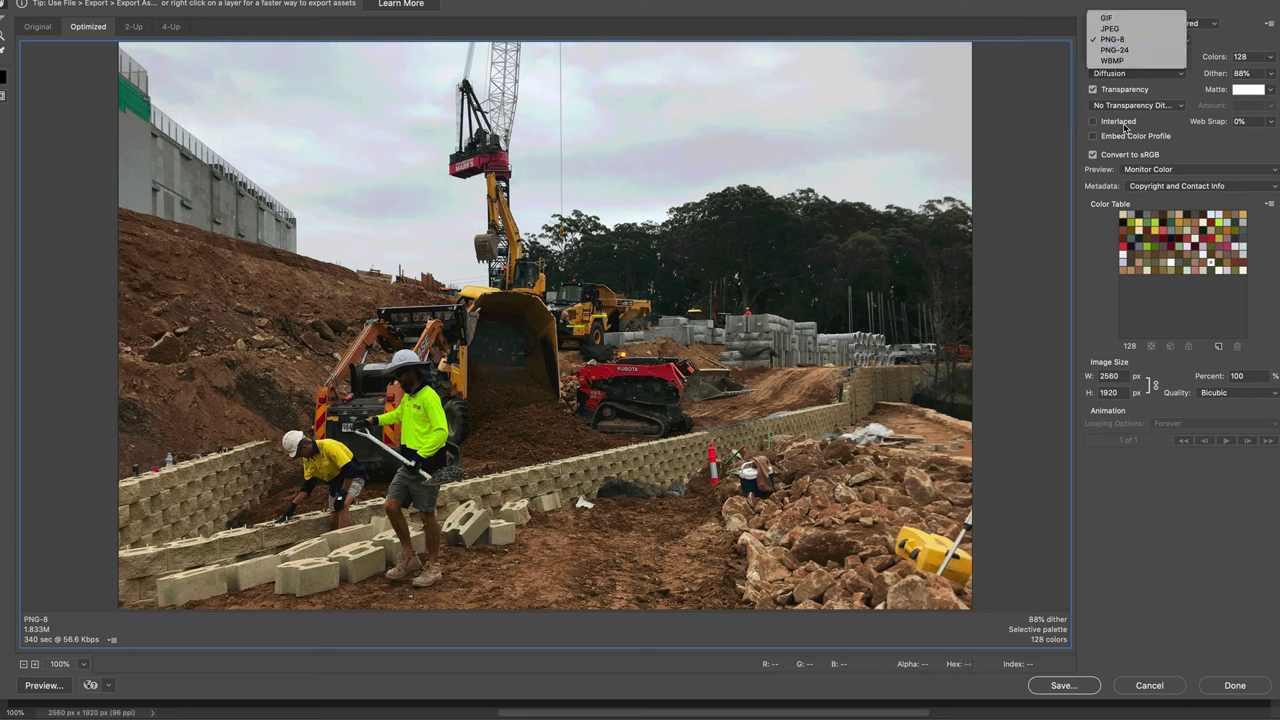
pyautogui.click(1131, 30)
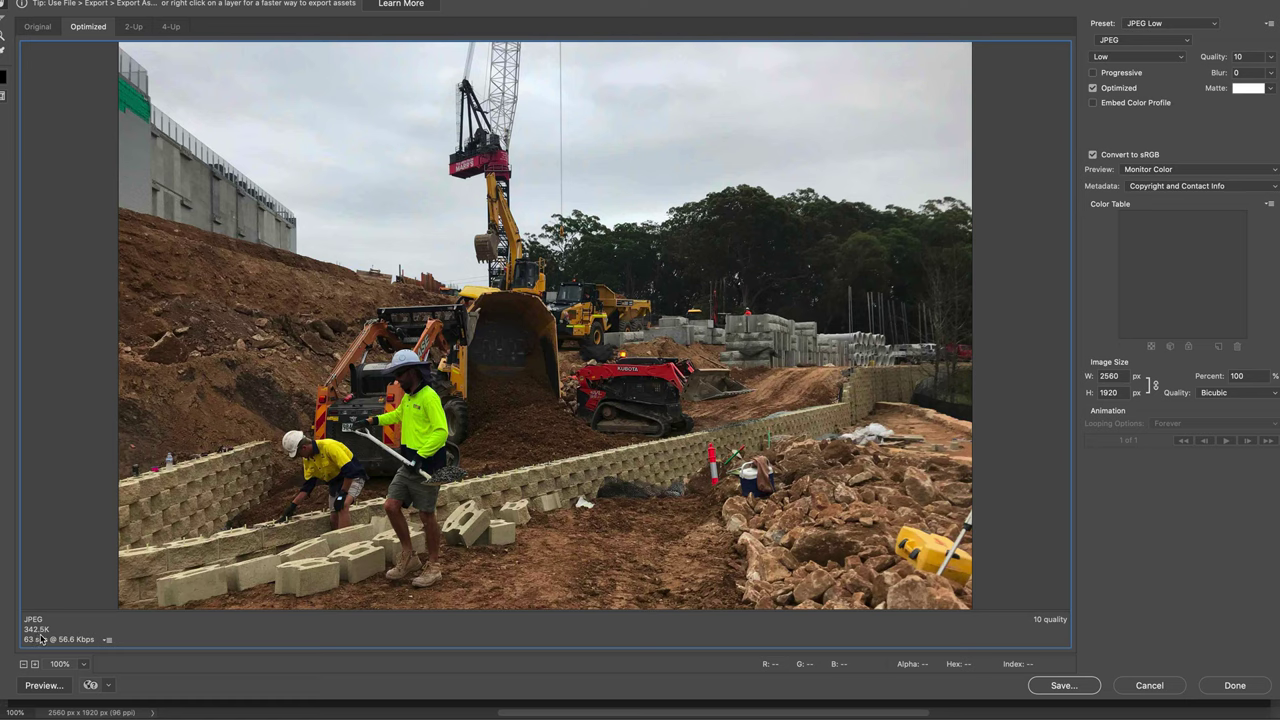
pyautogui.doubleClick(1109, 377)
pyautogui.write('1920')
pyautogui.press('Tab')
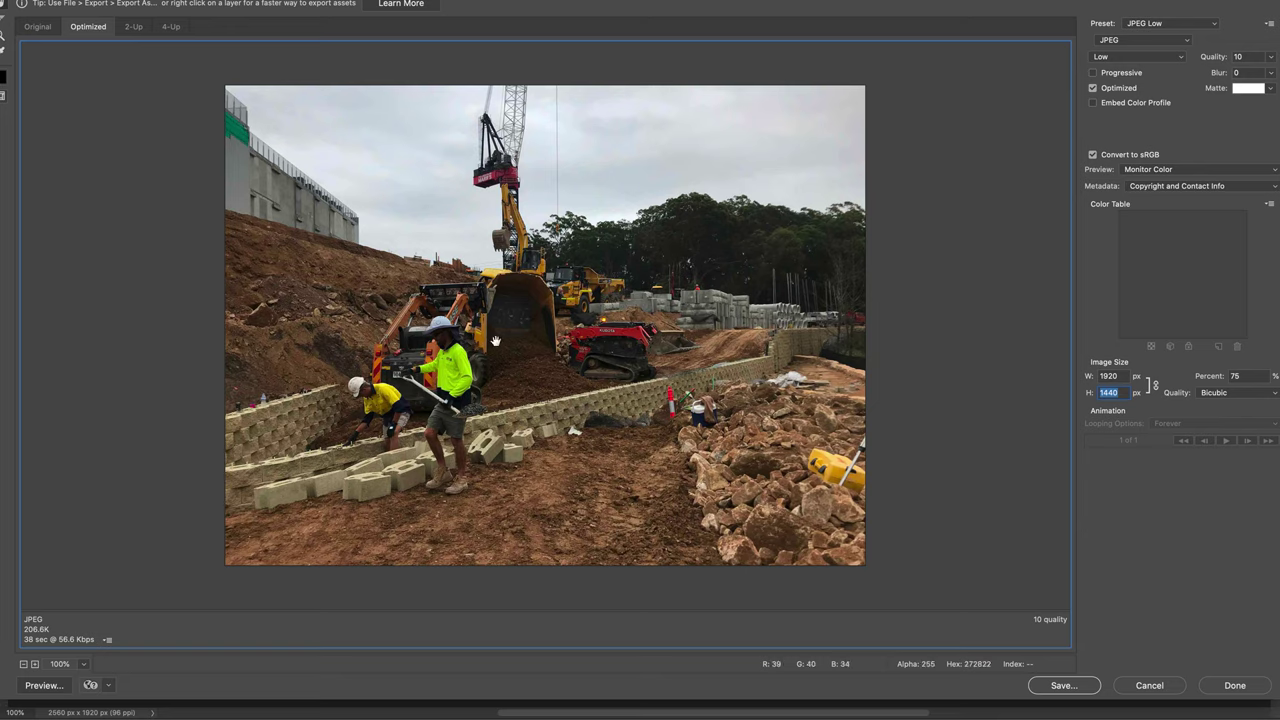
pyautogui.click(1152, 686)
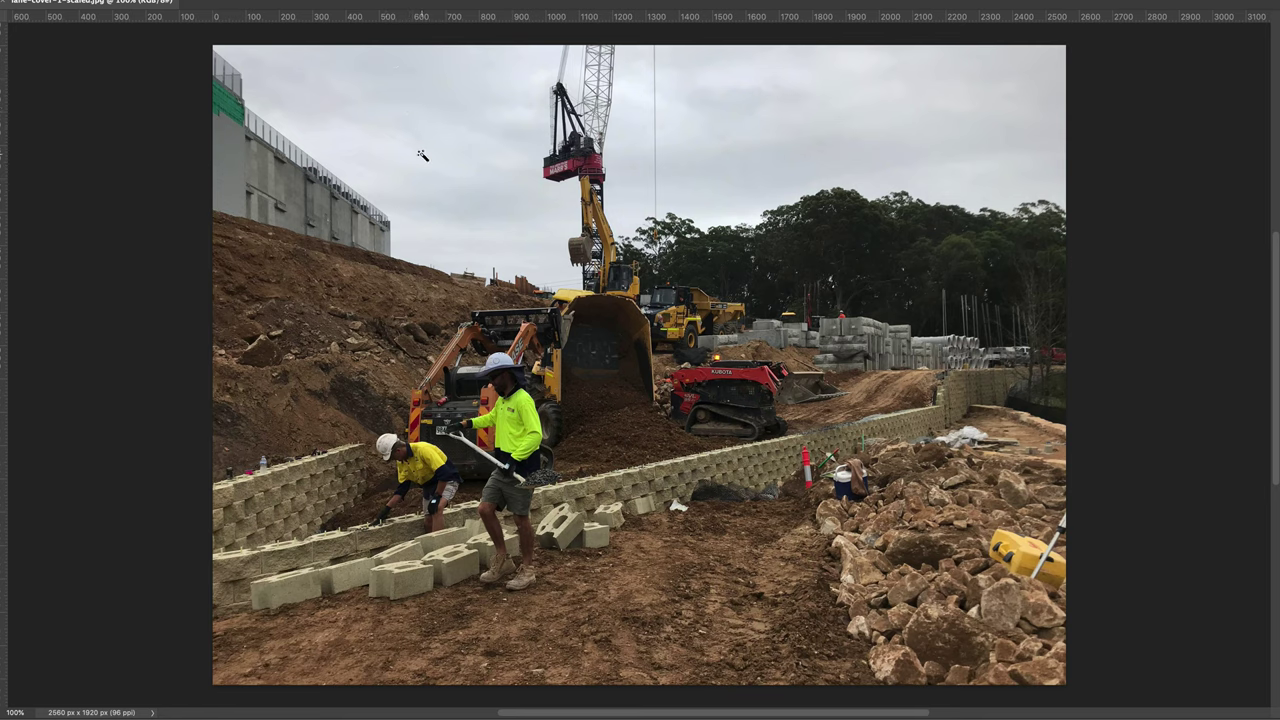
# - Send the photo to the Skylum Luminar AI filter for enhancement
pyautogui.click(300, 0)
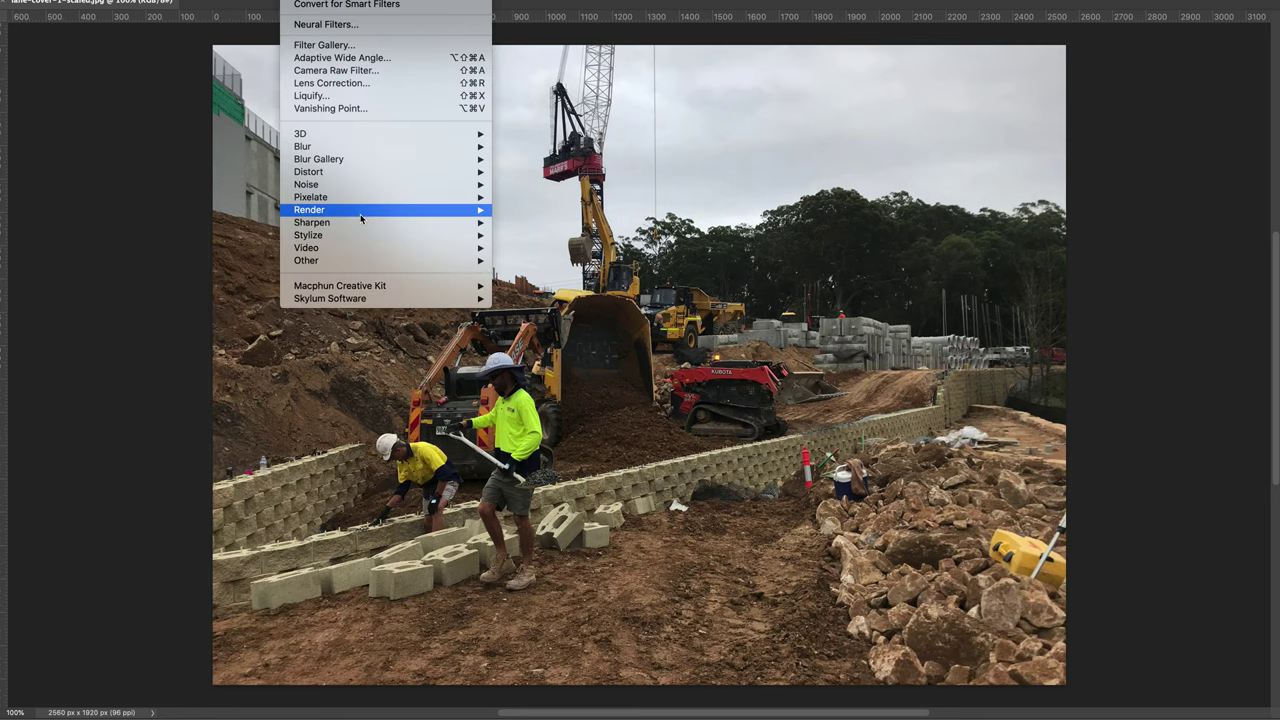
pyautogui.moveTo(377, 299)
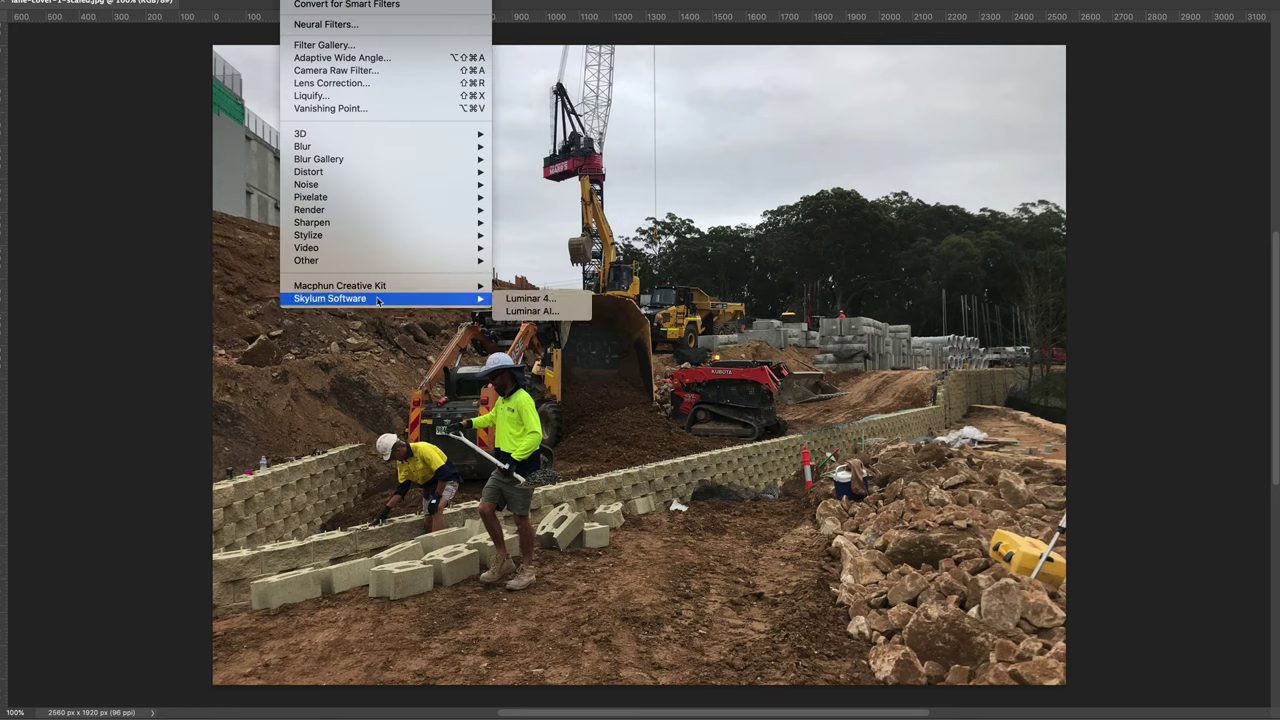
pyautogui.click(545, 311)
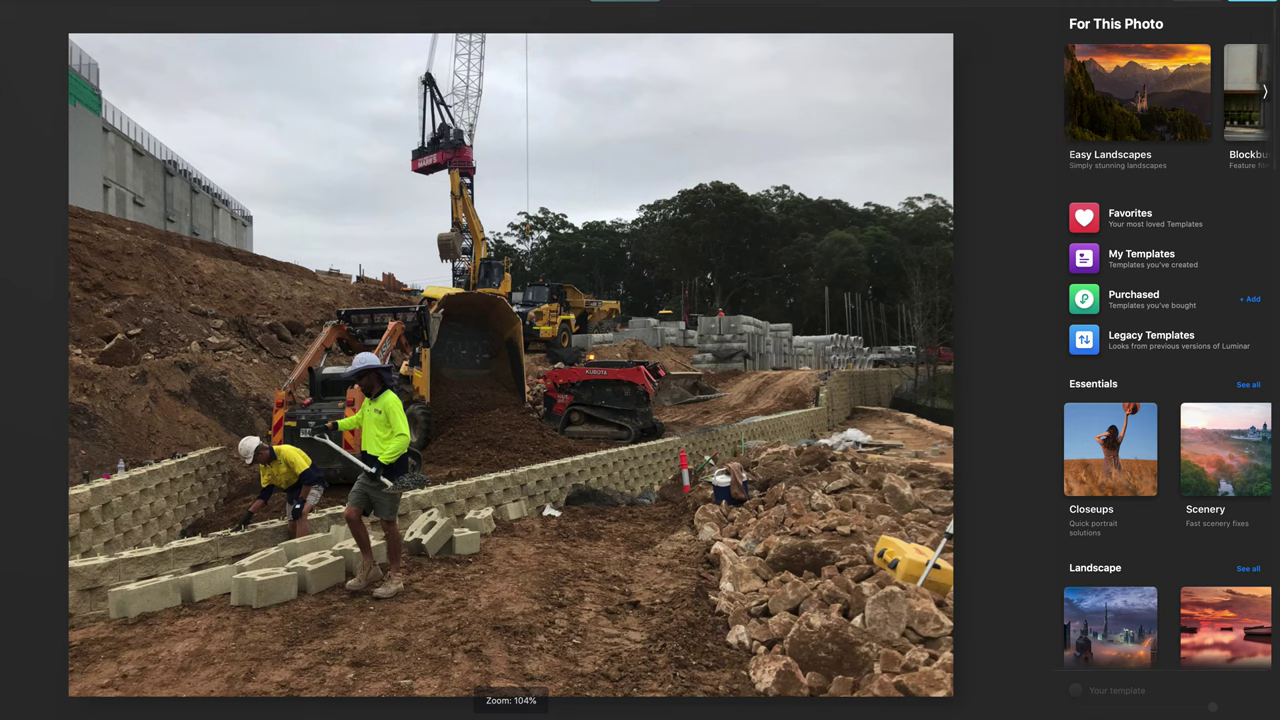
# - Try the Fast Fix and Pleasing Touch templates from the Scenery collection, and apply the More Volume template to the photo
pyautogui.scroll(-3, 1216, 336)
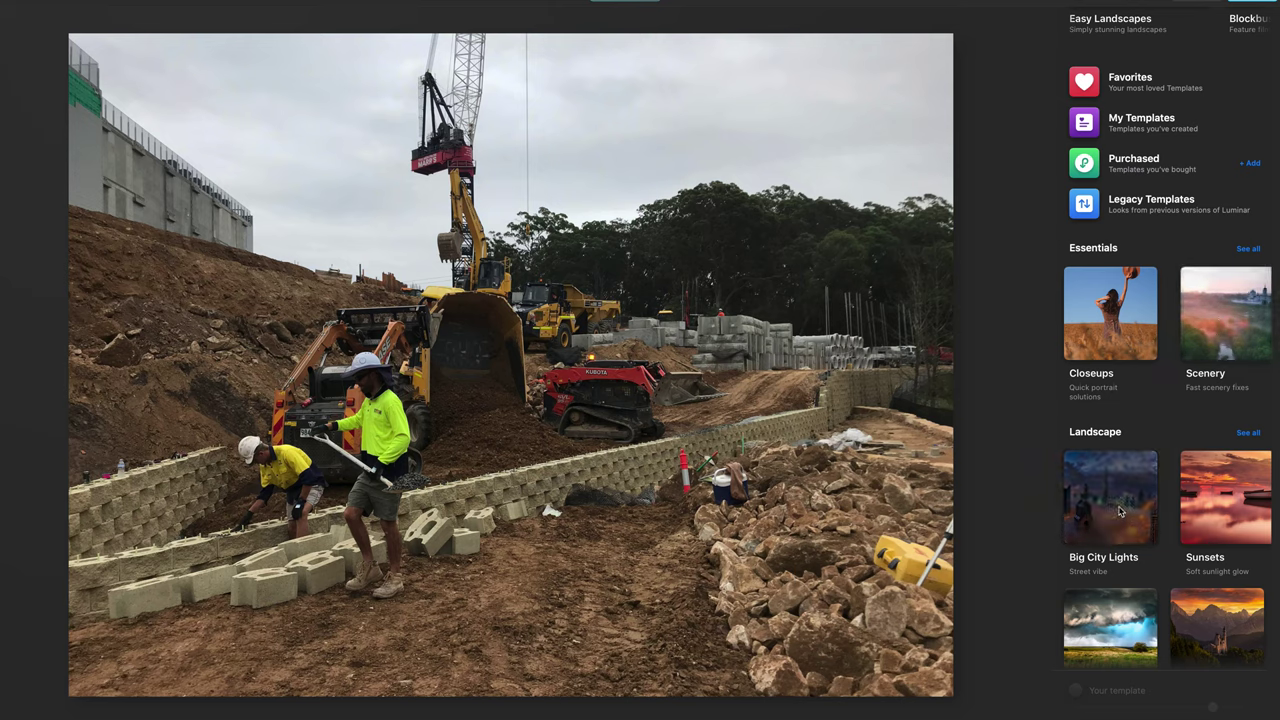
pyautogui.scroll(-3, 1140, 472)
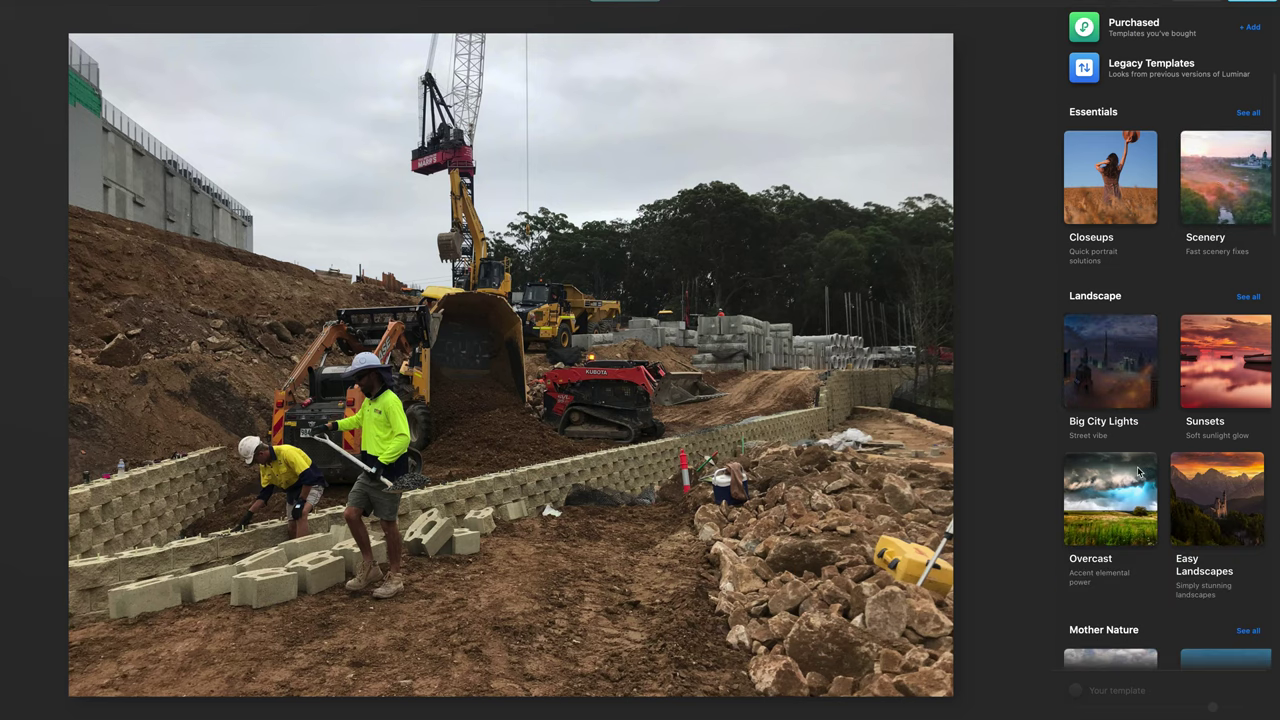
pyautogui.scroll(-8, 1138, 472)
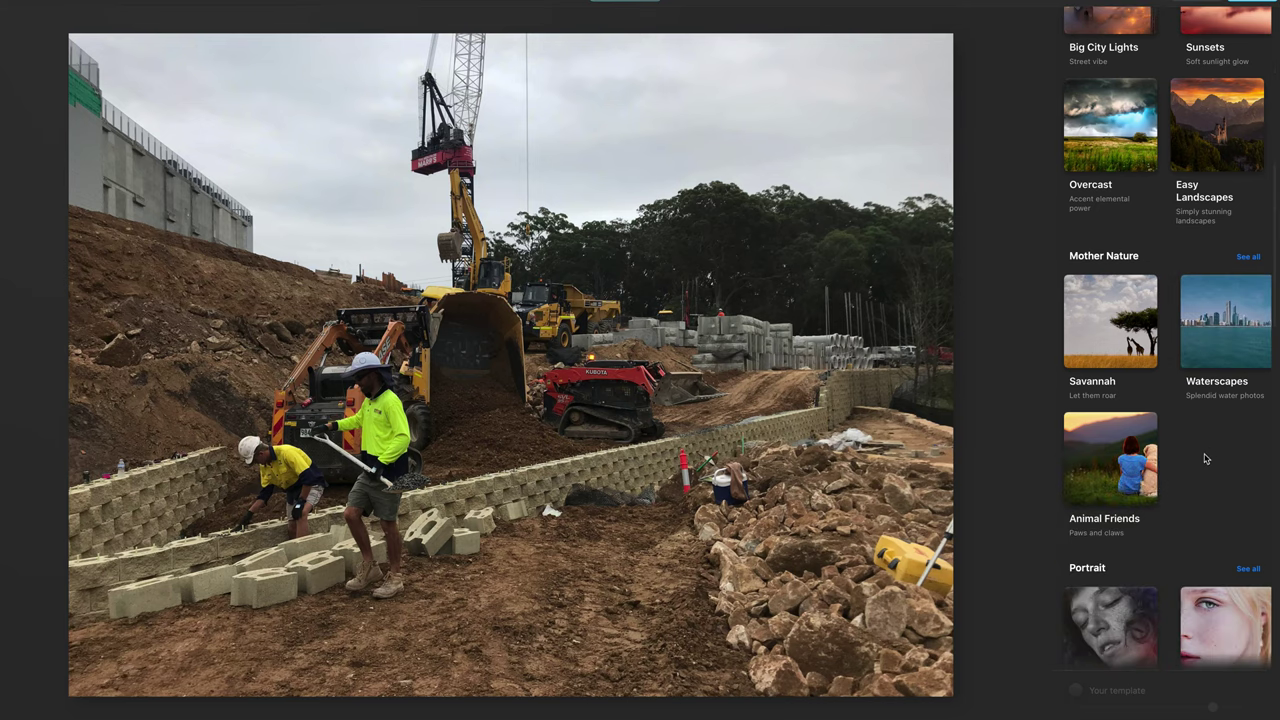
pyautogui.scroll(6, 1205, 458)
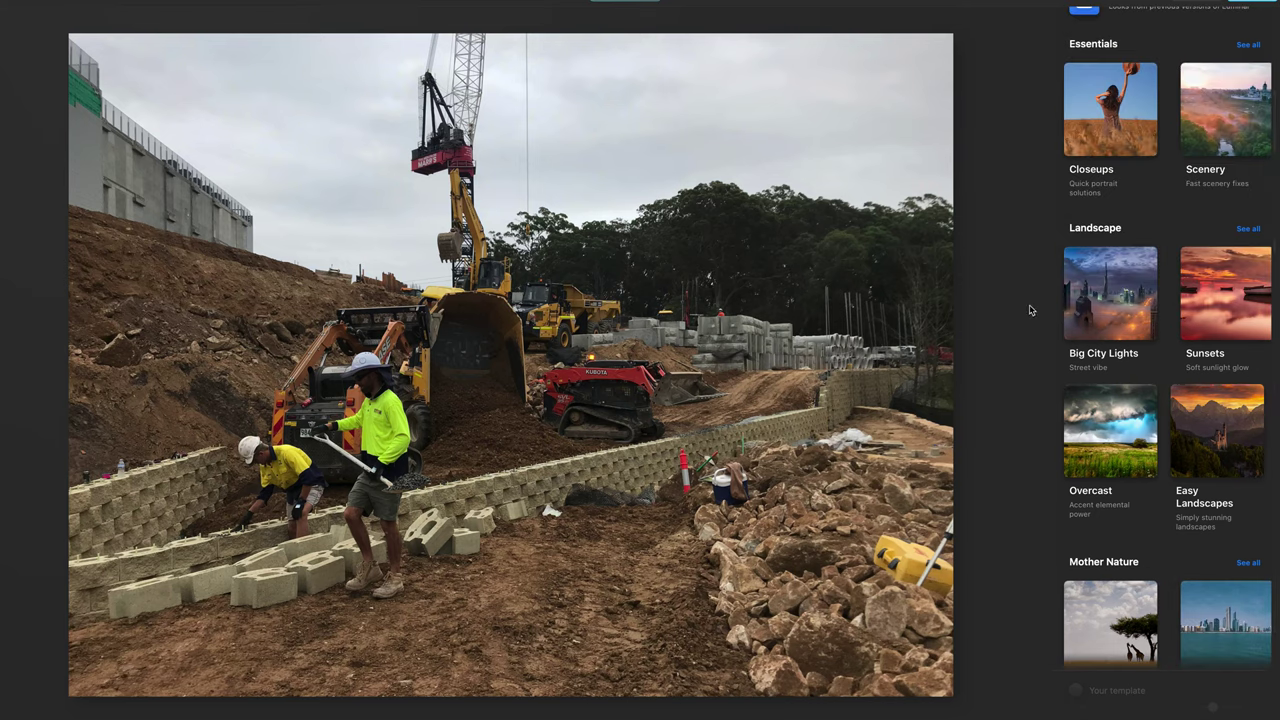
pyautogui.scroll(2, 1060, 260)
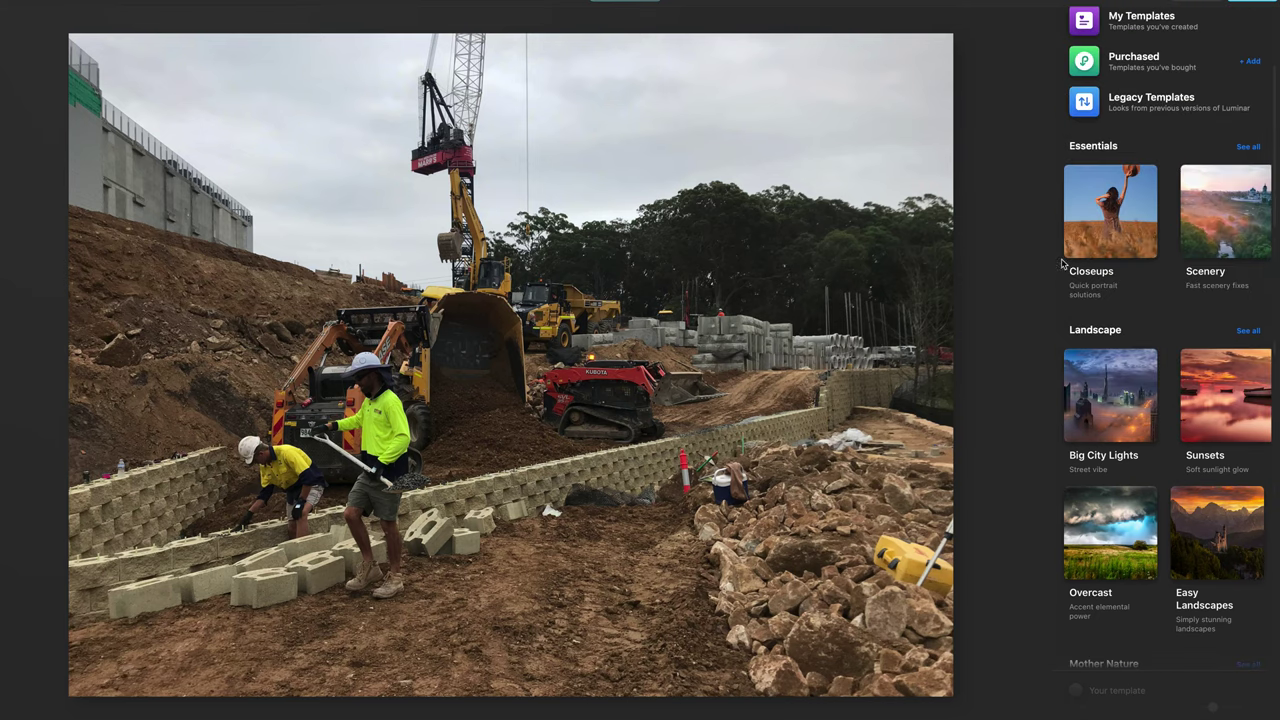
pyautogui.click(1206, 224)
pyautogui.click(1137, 287)
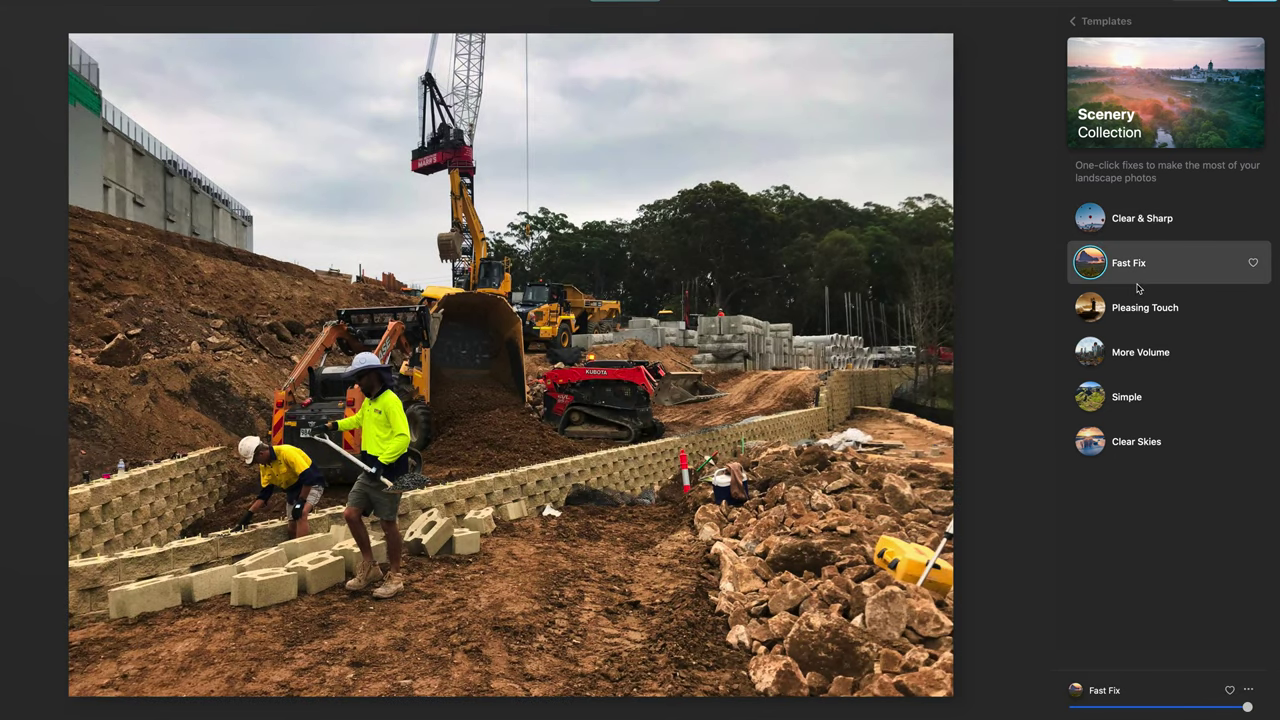
pyautogui.click(1137, 312)
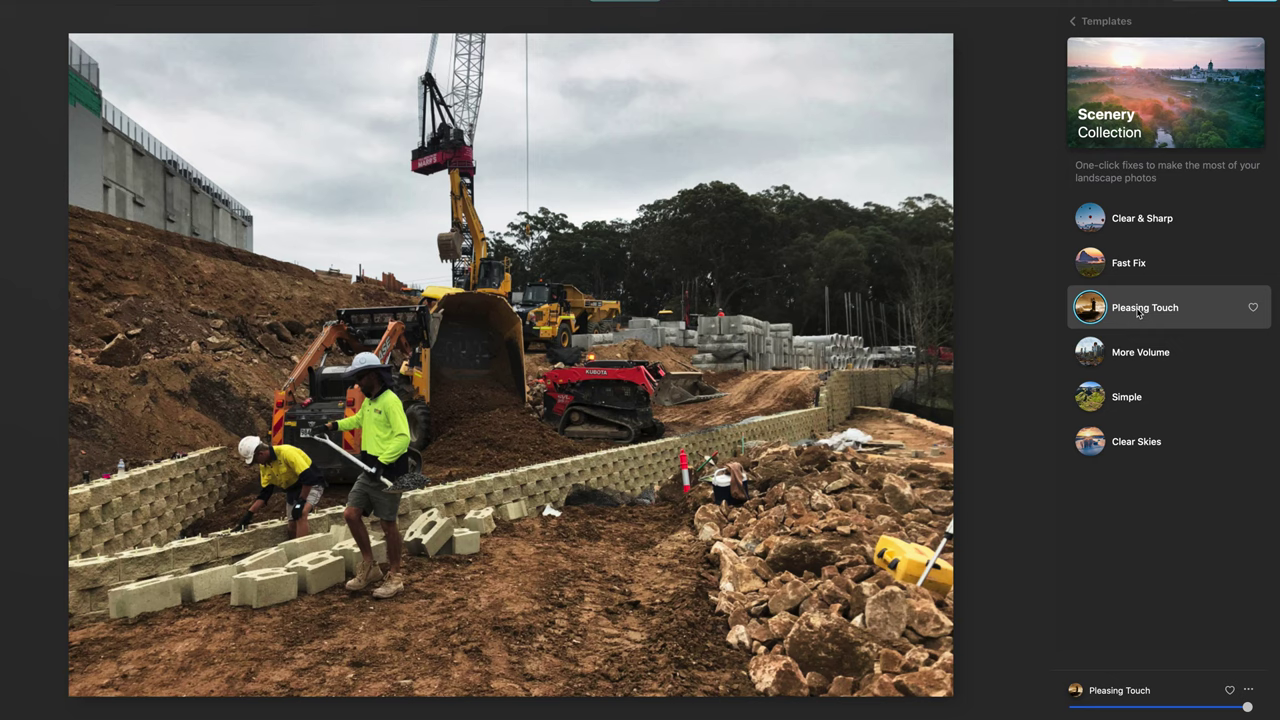
pyautogui.click(1137, 352)
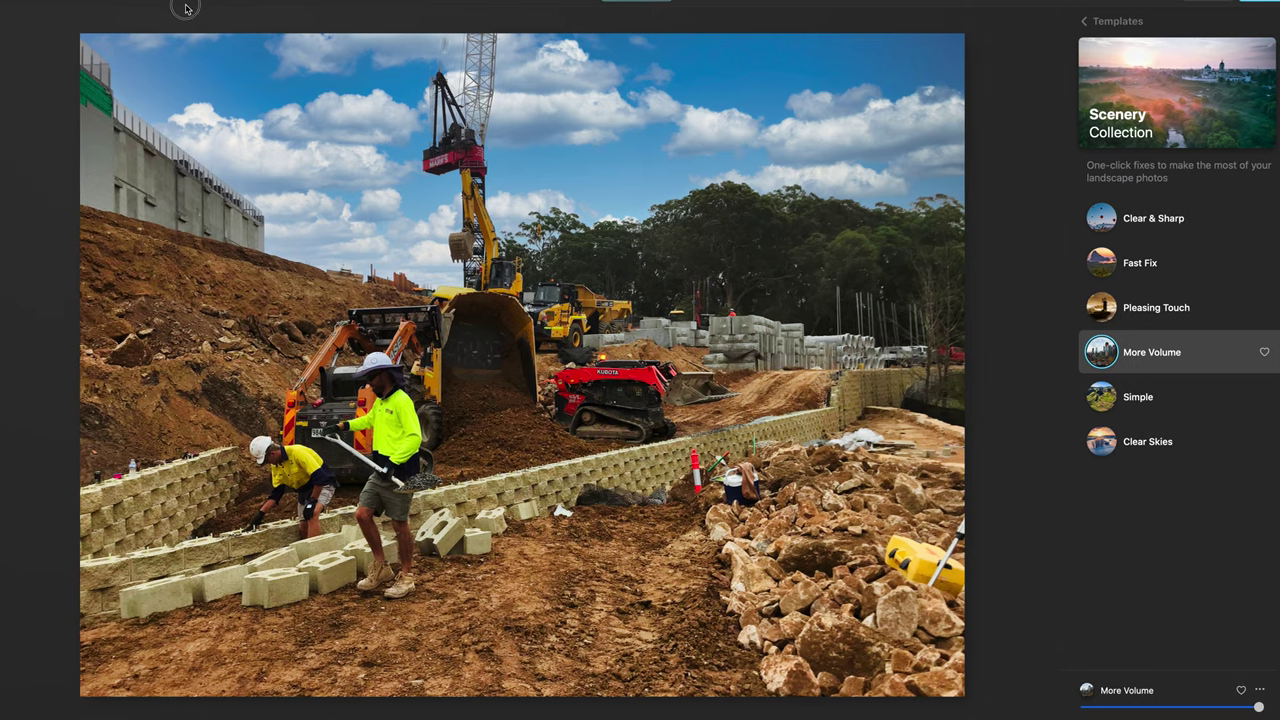
# - Switch to the editing tools and raise the photo's Shadows to 79 in the Light adjustments
pyautogui.click(727, 2)
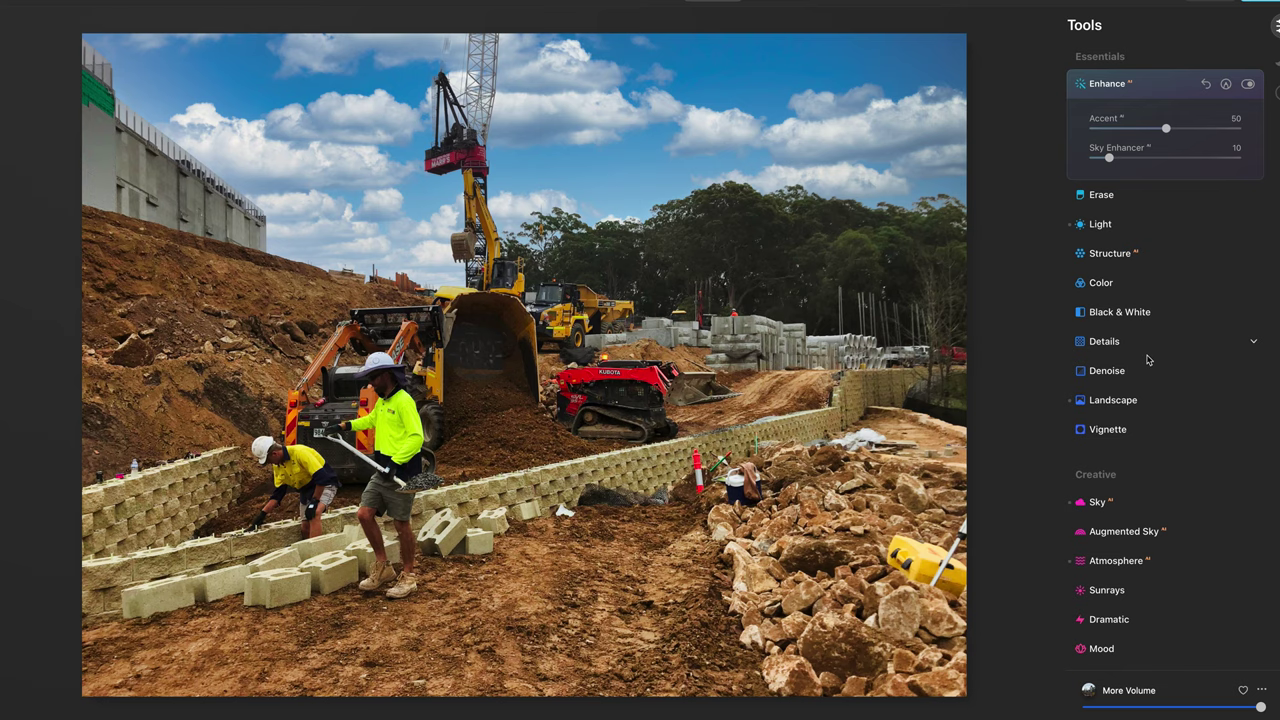
pyautogui.click(1120, 224)
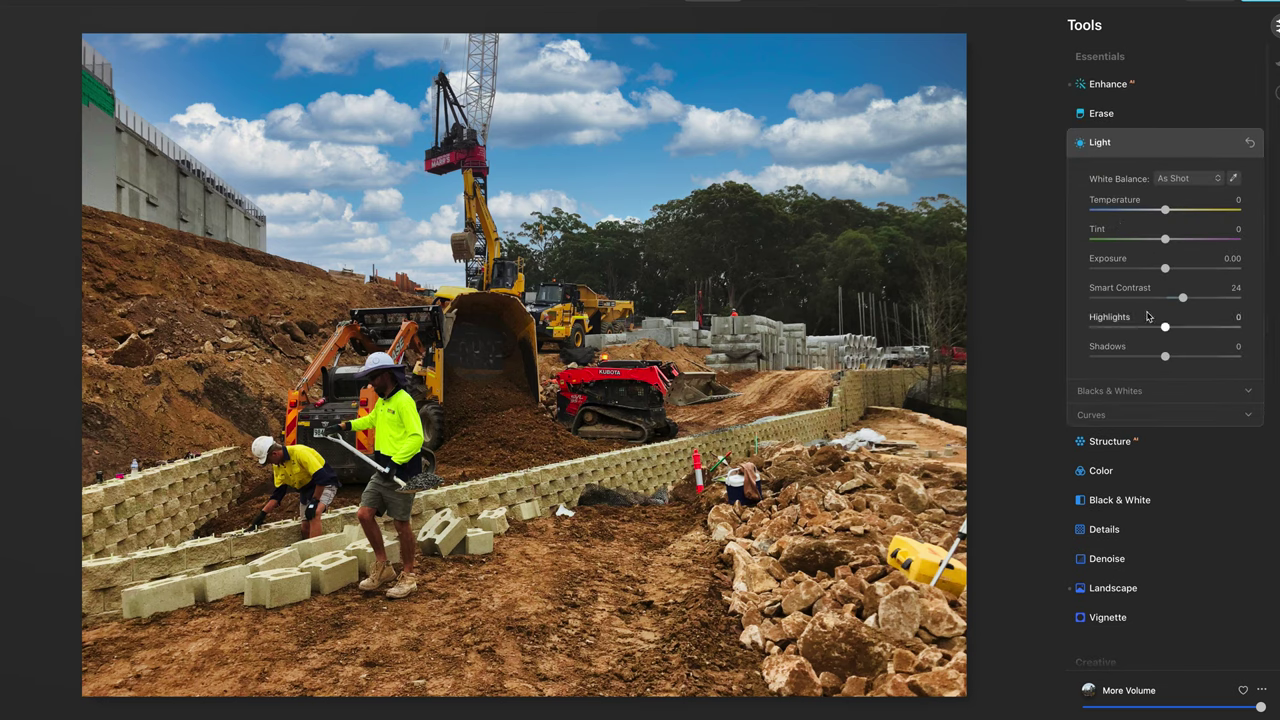
pyautogui.moveTo(1162, 358); pyautogui.dragTo(1223, 347)
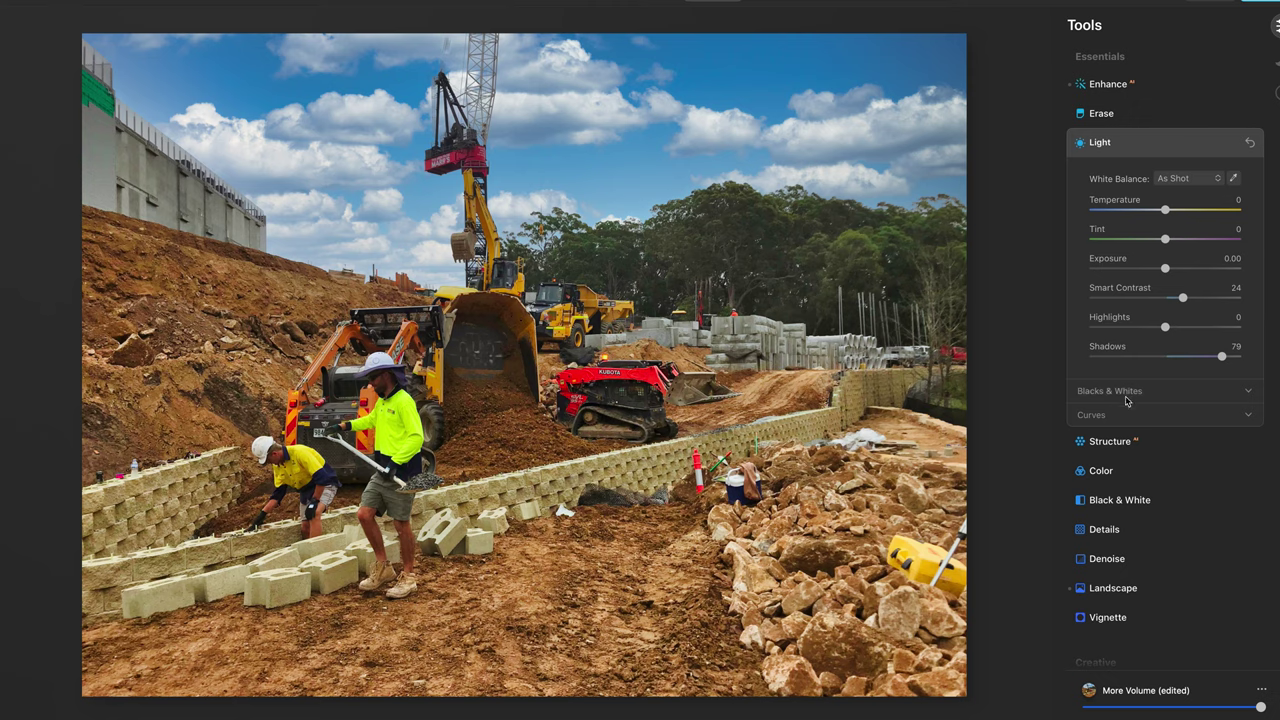
# - Slightly reduce the photo's Saturation in the Color adjustments
pyautogui.click(1110, 471)
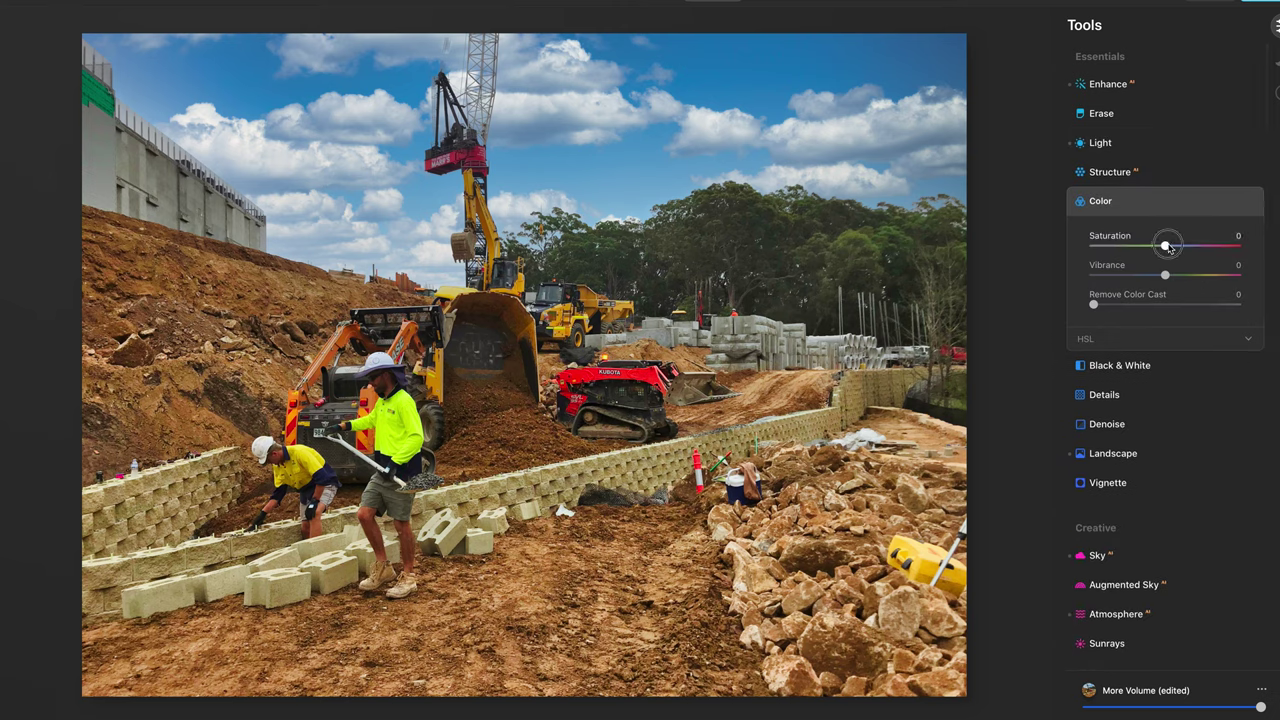
pyautogui.moveTo(1166, 246)
pyautogui.mouseDown()
pyautogui.moveTo(1135, 248)
pyautogui.moveTo(1157, 252)
pyautogui.mouseUp()
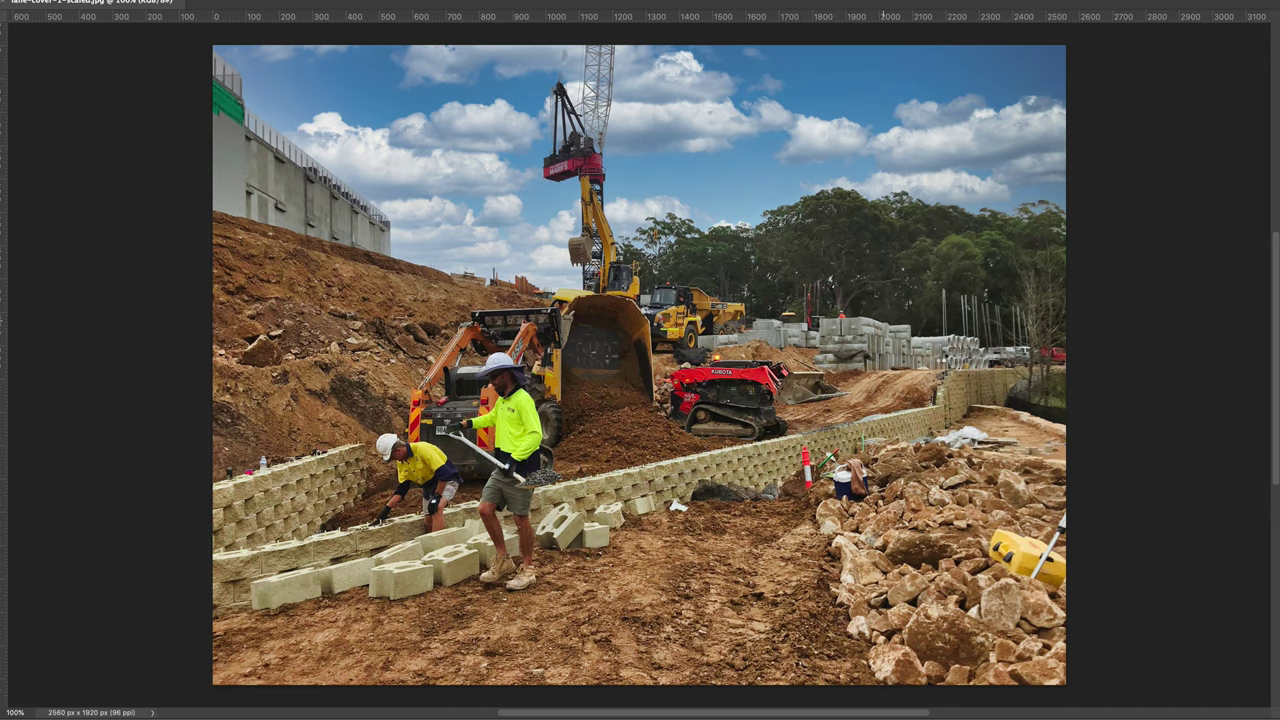
# - Set up a web export of the enhanced photo as a JPEG, 1920 px wide
pyautogui.hotkey('ctrl', 'alt', 'shift', 's')
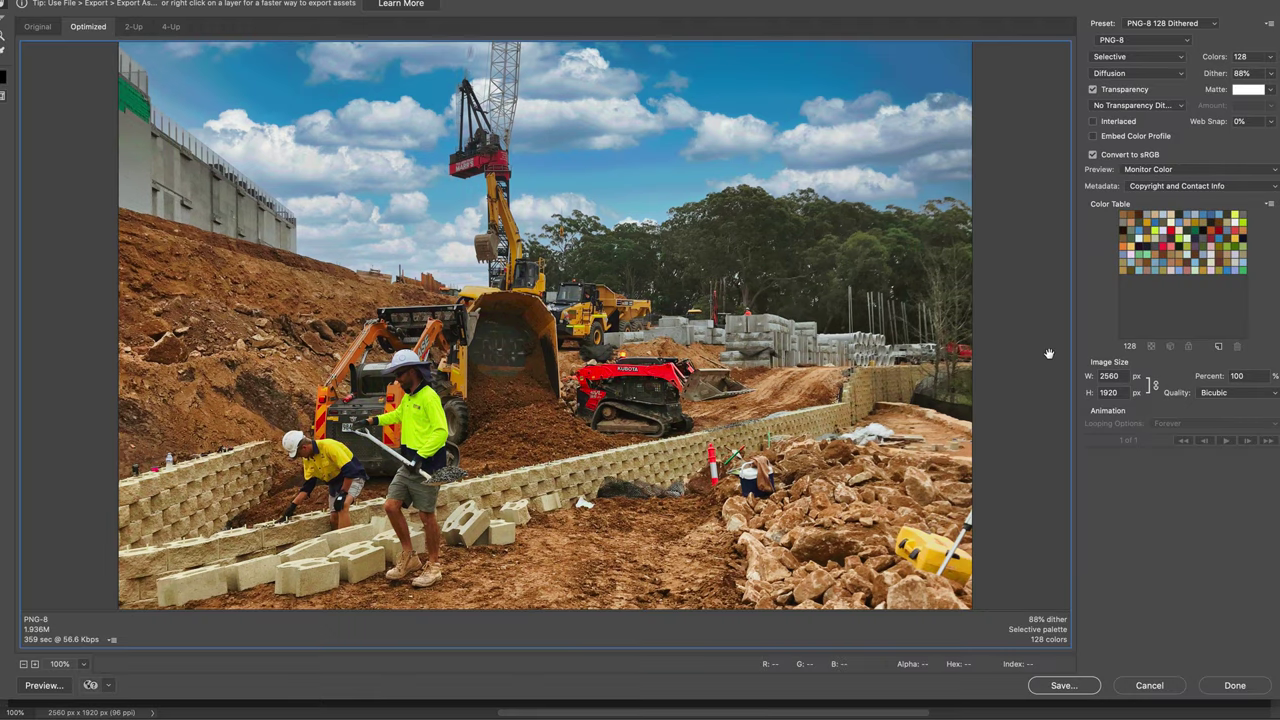
pyautogui.click(1177, 23)
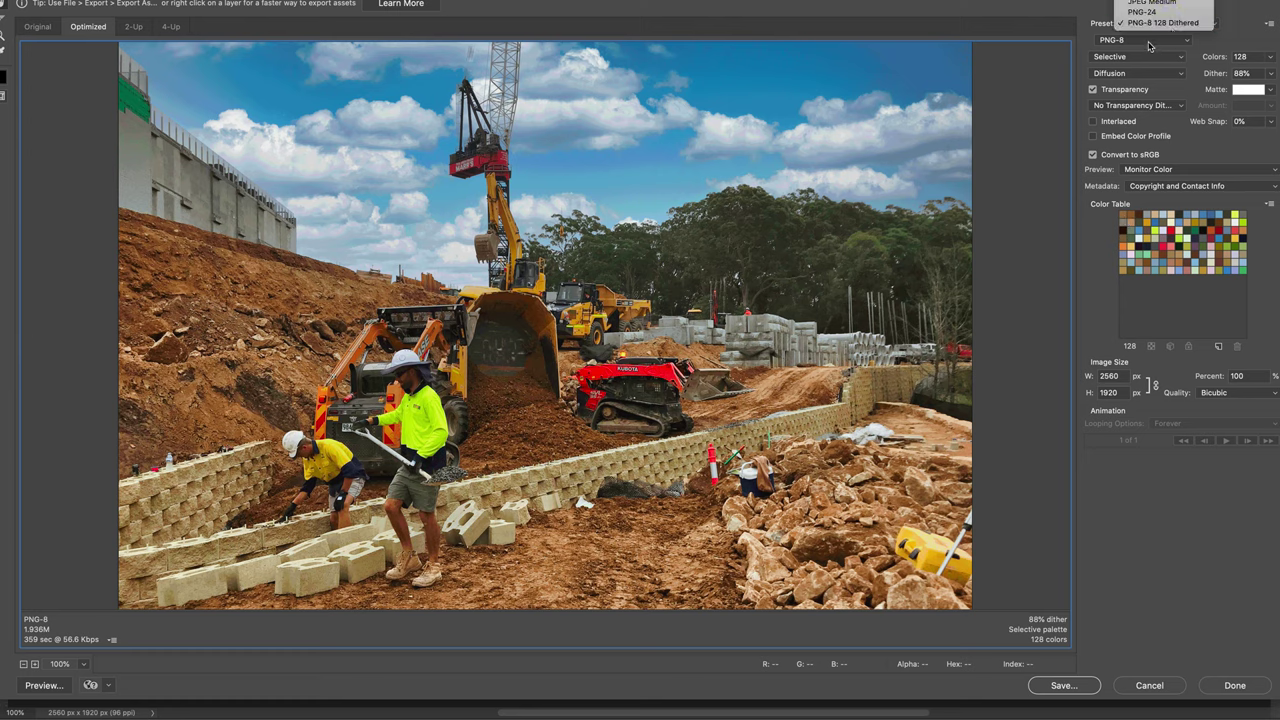
pyautogui.click(1149, 46)
pyautogui.click(1151, 41)
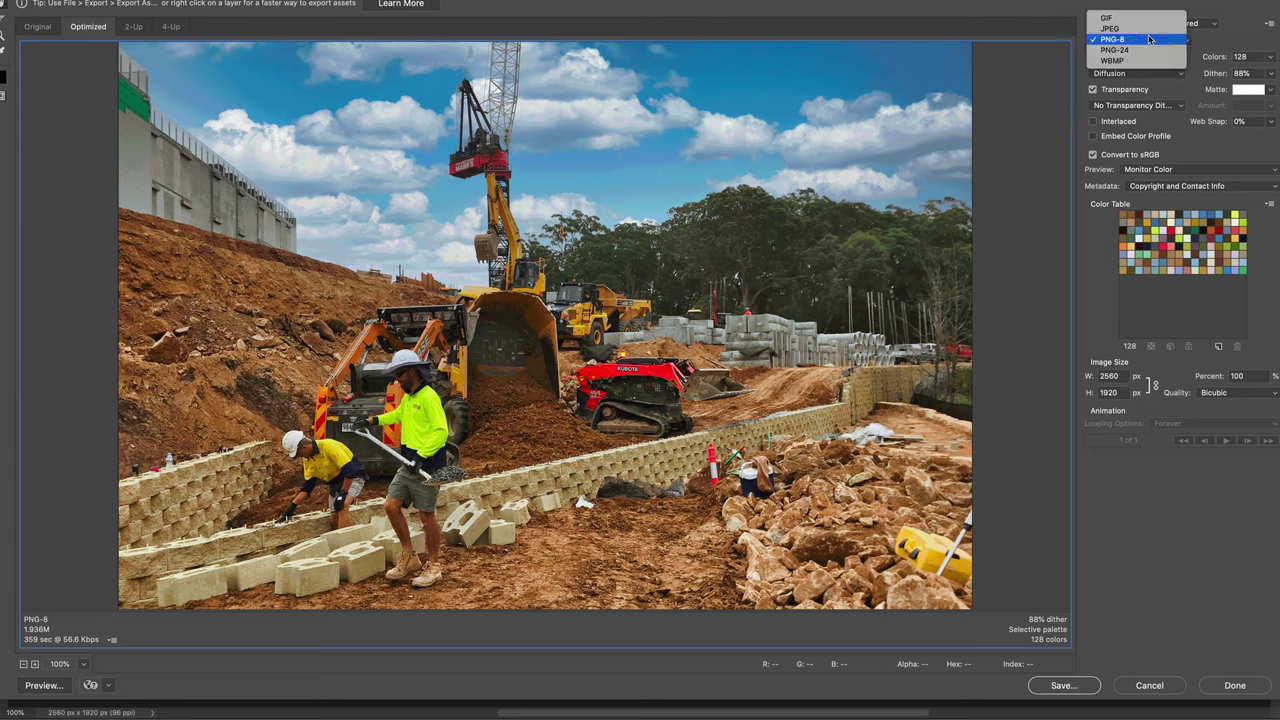
pyautogui.click(1149, 35)
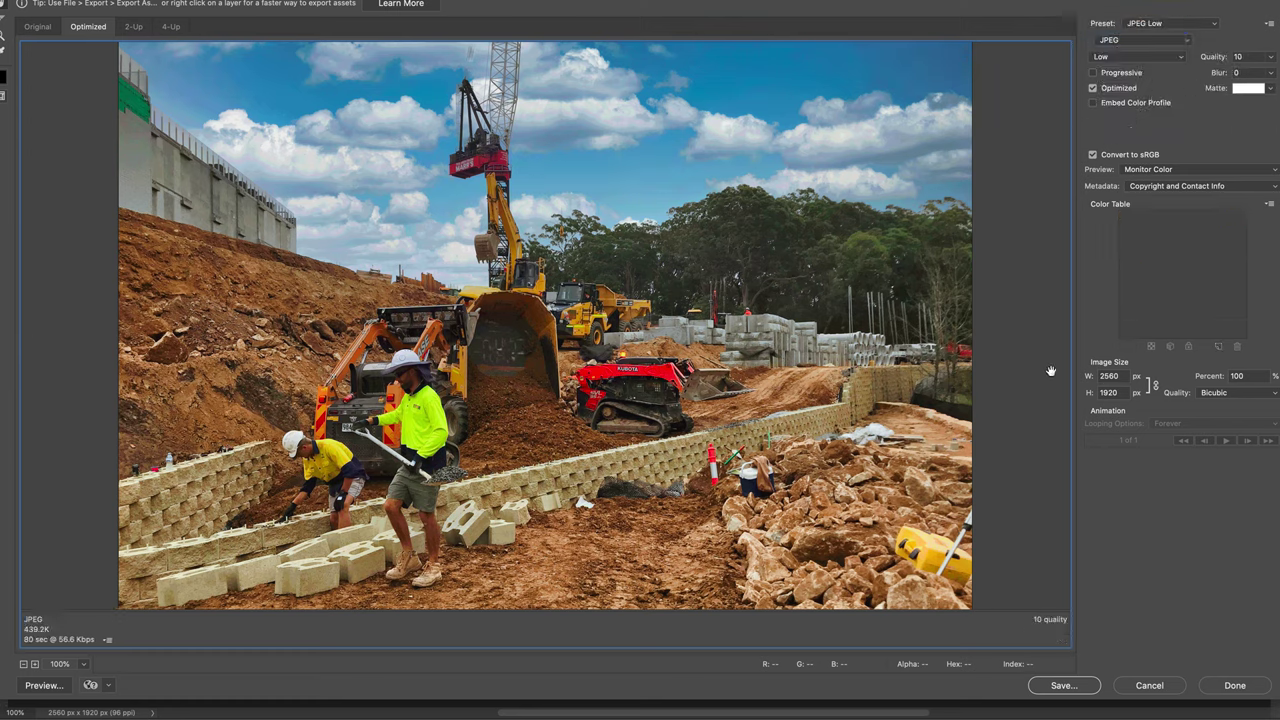
pyautogui.doubleClick(1109, 376)
pyautogui.write('1920')
pyautogui.press('Tab')
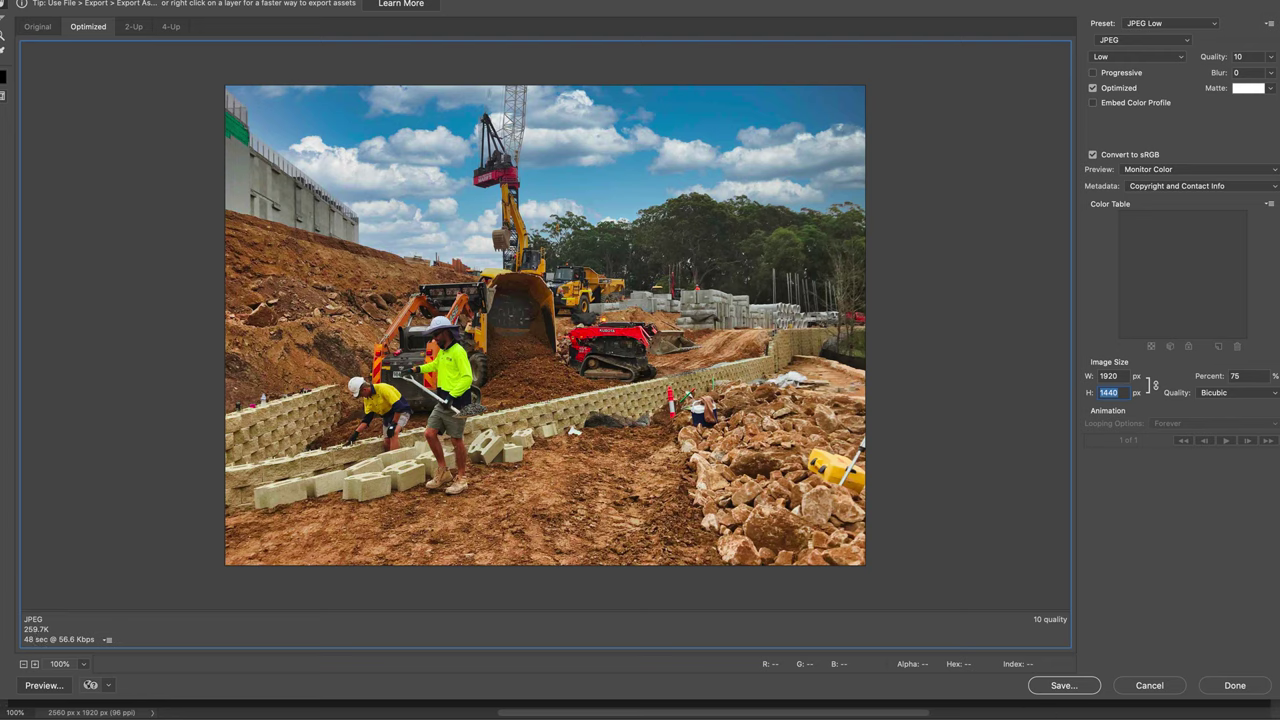
# - Start saving the web export and choose the Keystone Wall integration folder inside Projects as its destination
pyautogui.click(1063, 686)
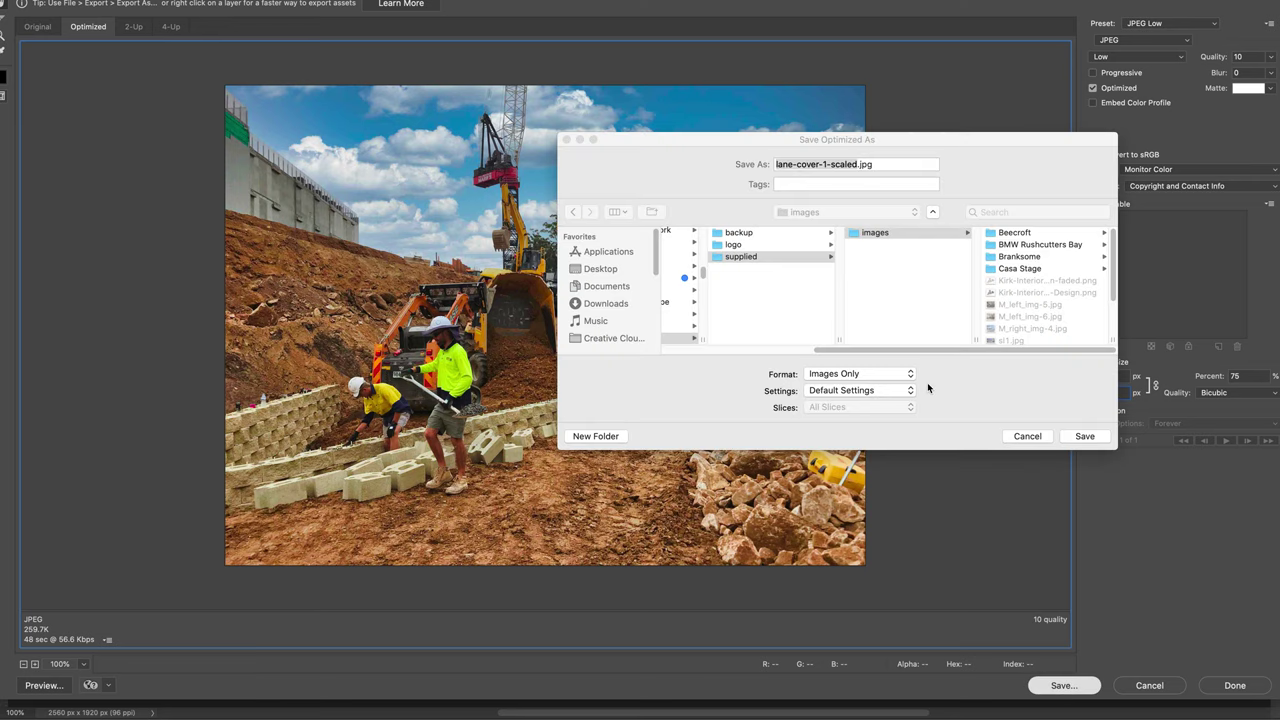
pyautogui.click(895, 211)
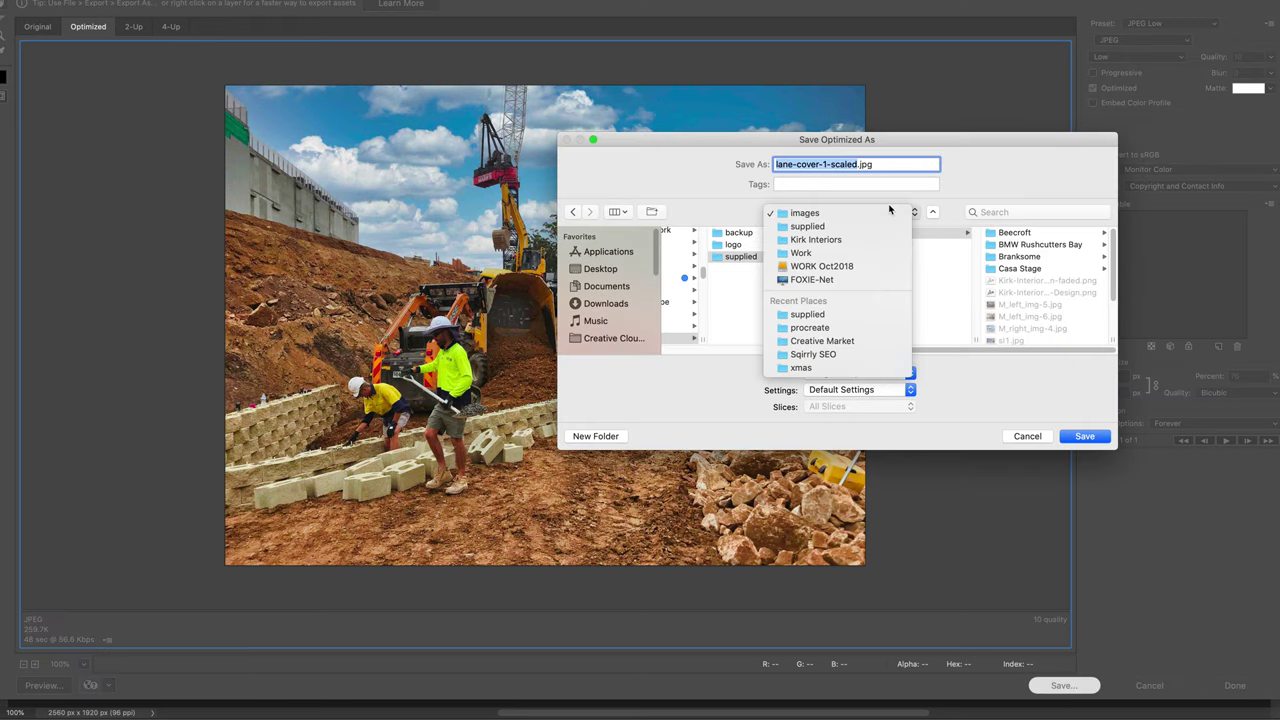
pyautogui.click(857, 327)
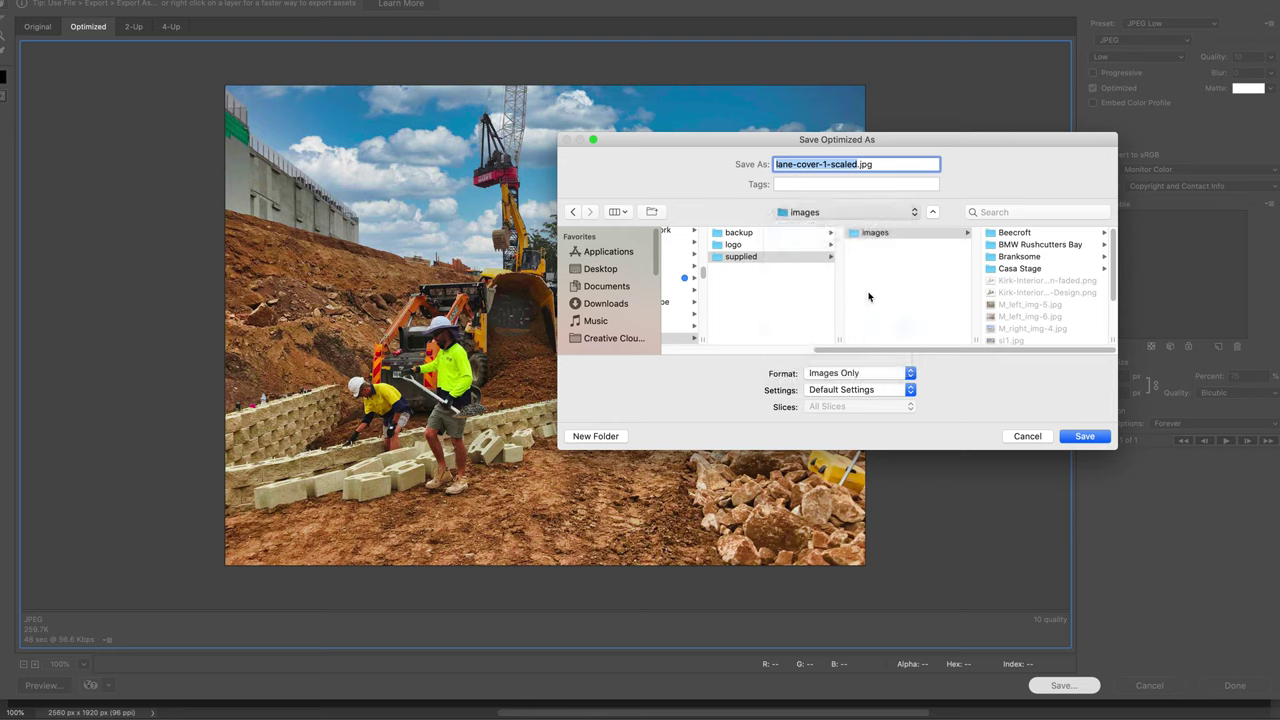
pyautogui.click(835, 216)
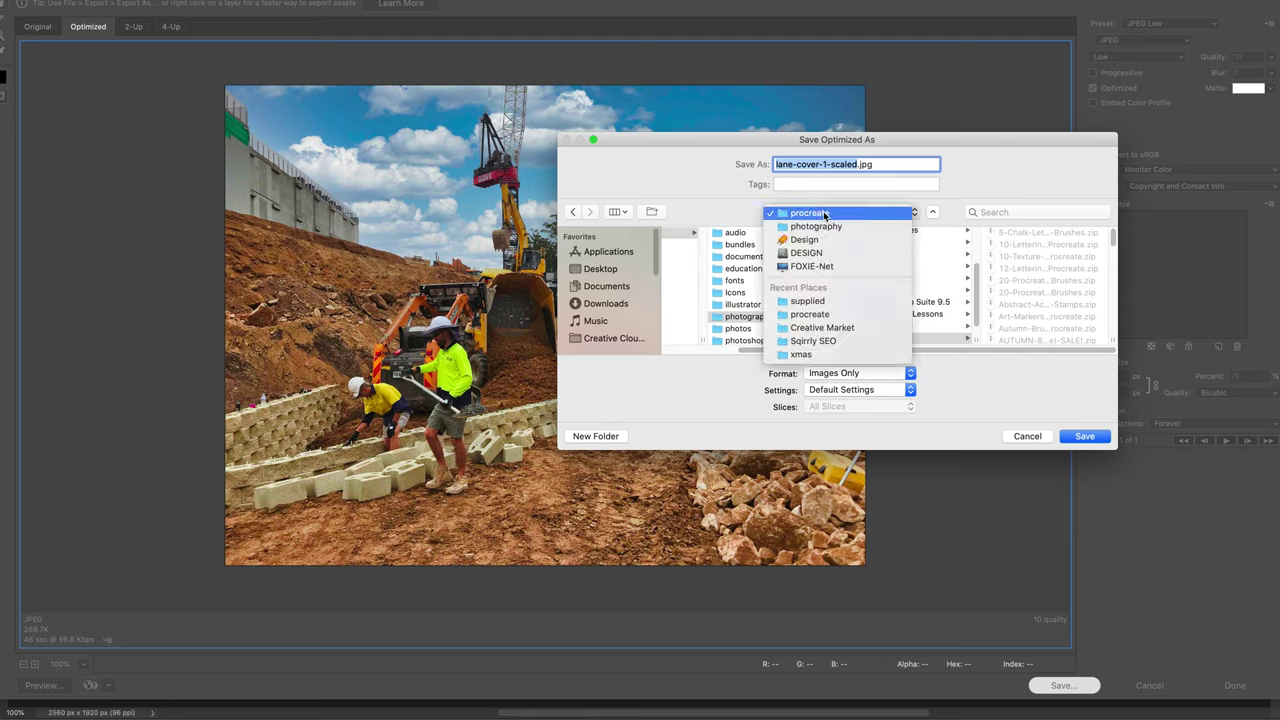
pyautogui.click(840, 301)
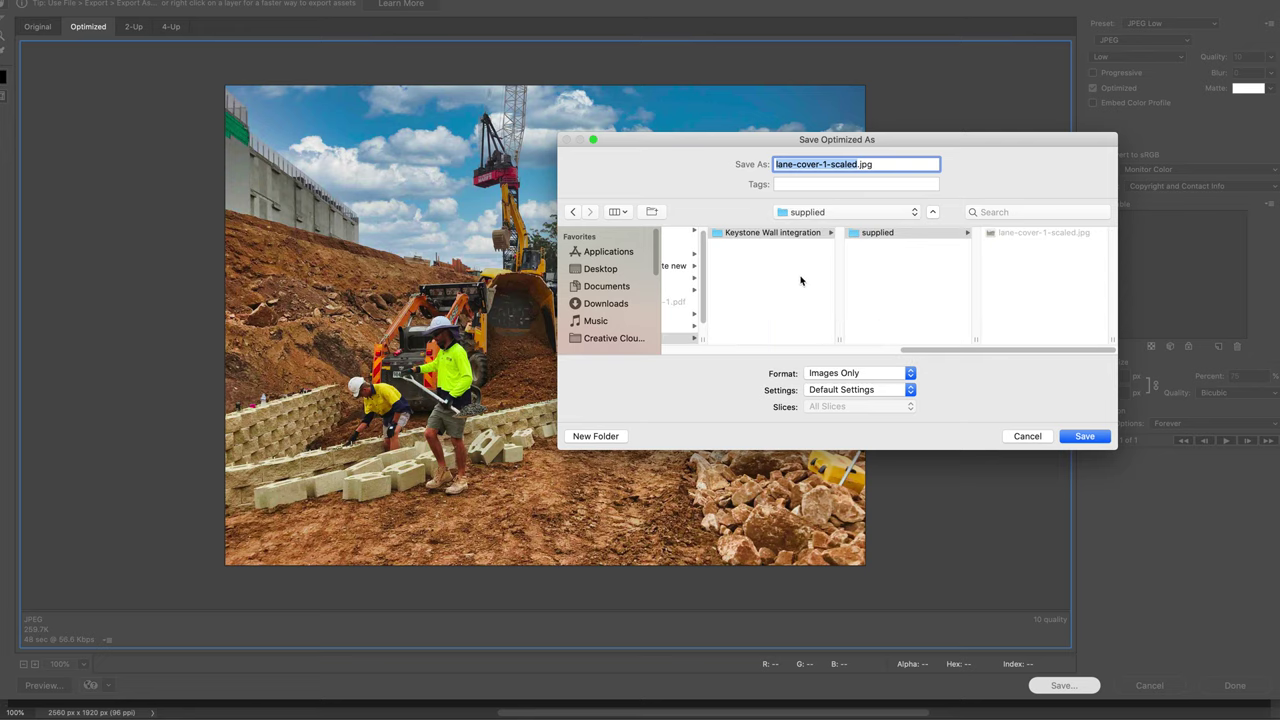
pyautogui.click(800, 280)
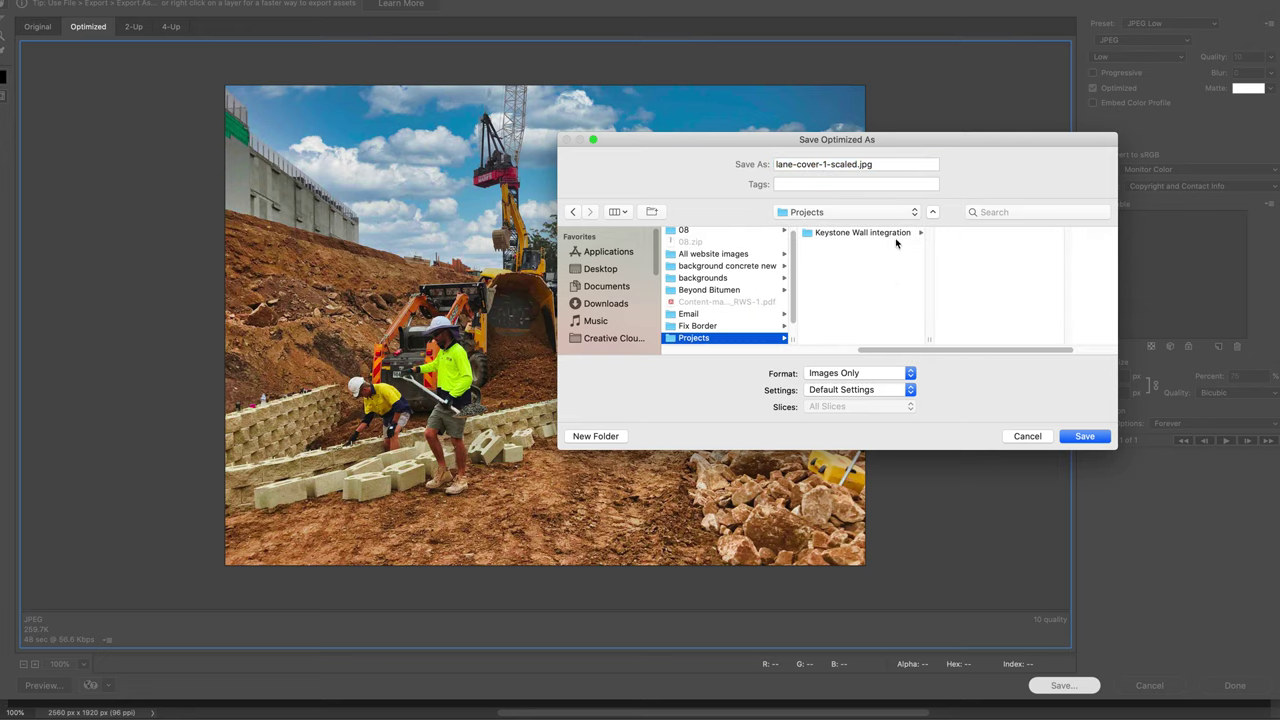
pyautogui.click(891, 234)
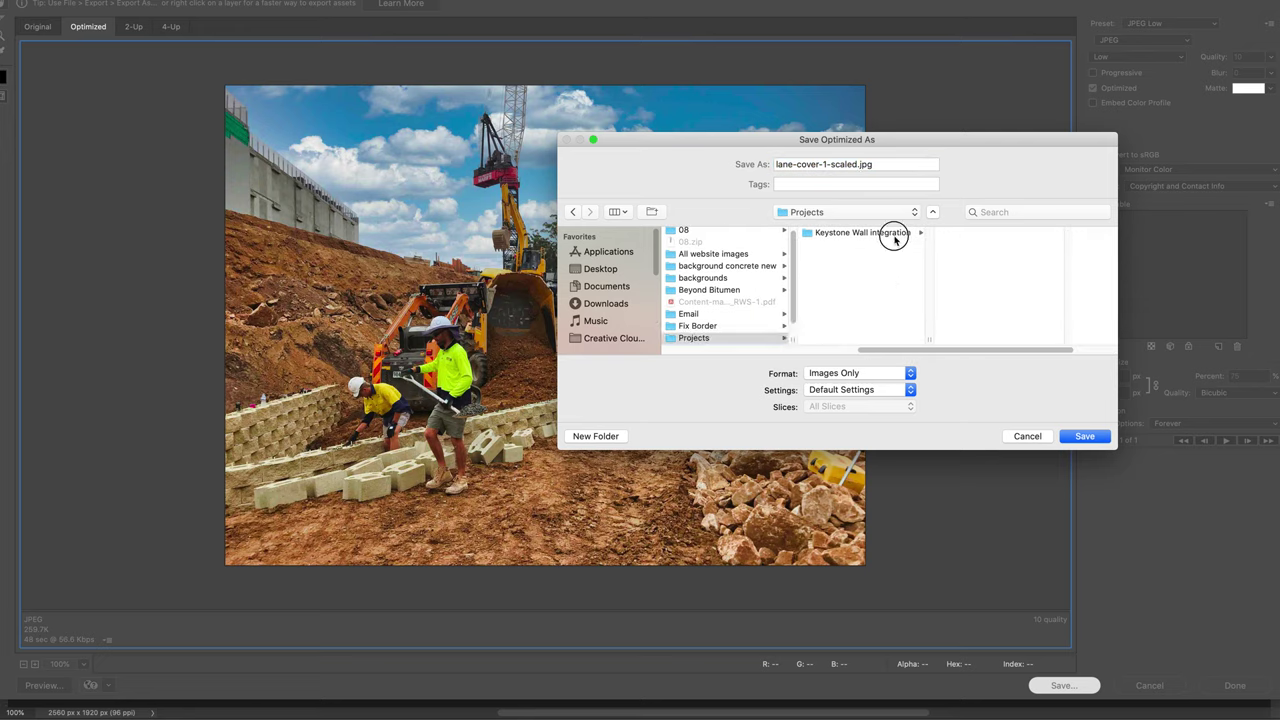
# - Name the export lane-cover-01-1920.jpg and save it
pyautogui.doubleClick(845, 164)
pyautogui.write('1920')
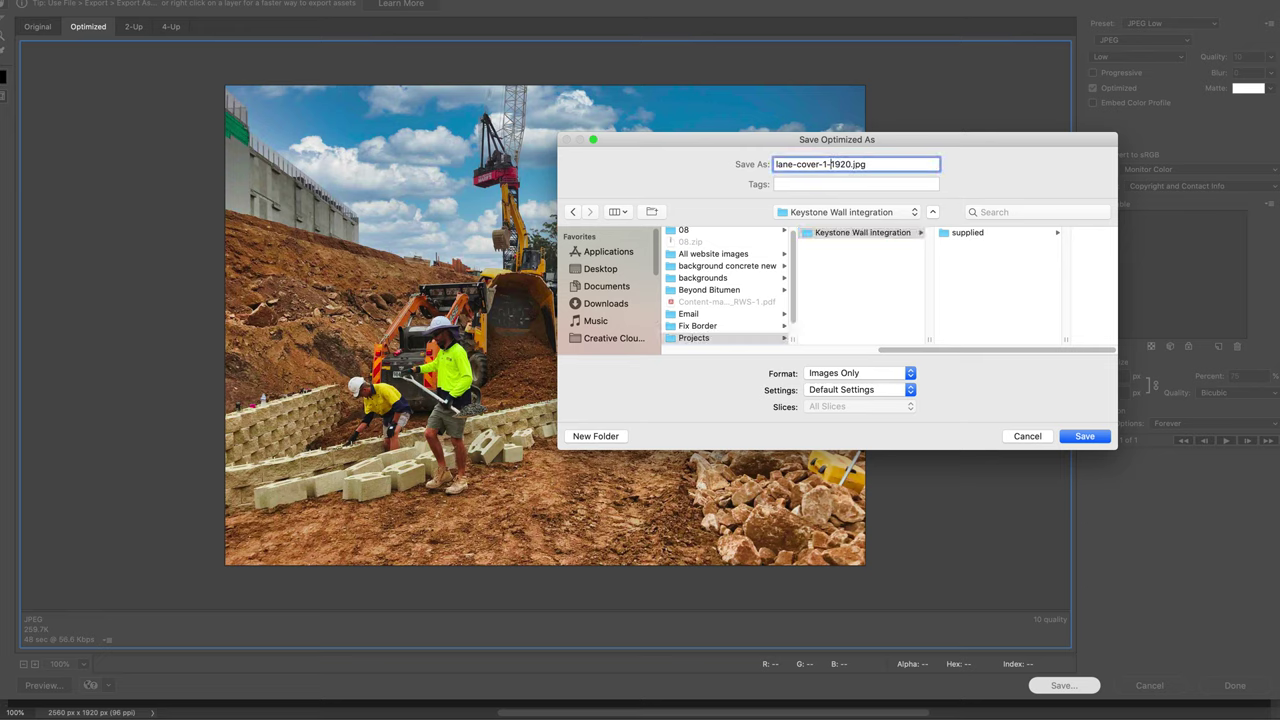
pyautogui.click(818, 164)
pyautogui.write('0')
pyautogui.click(1080, 436)
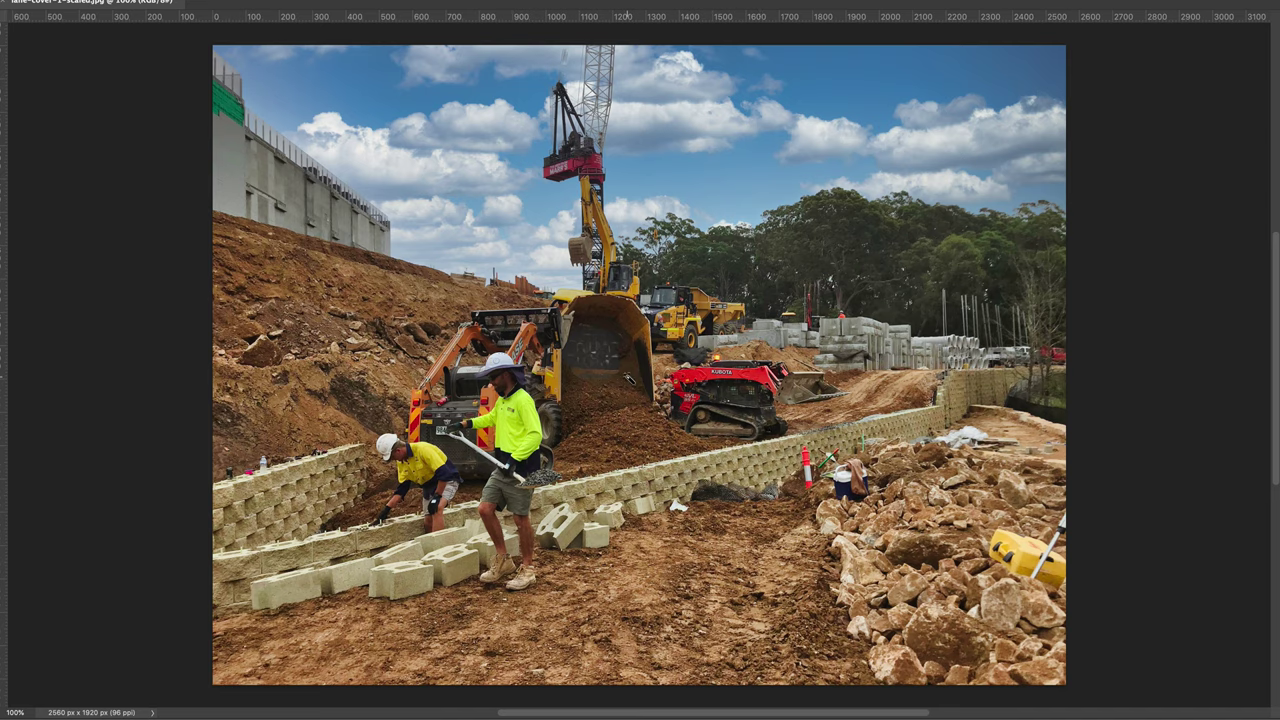
# - Crop the photo to a 16:9 ratio, framing the workers, machinery and block wall and trimming sky and foreground
pyautogui.press('c')
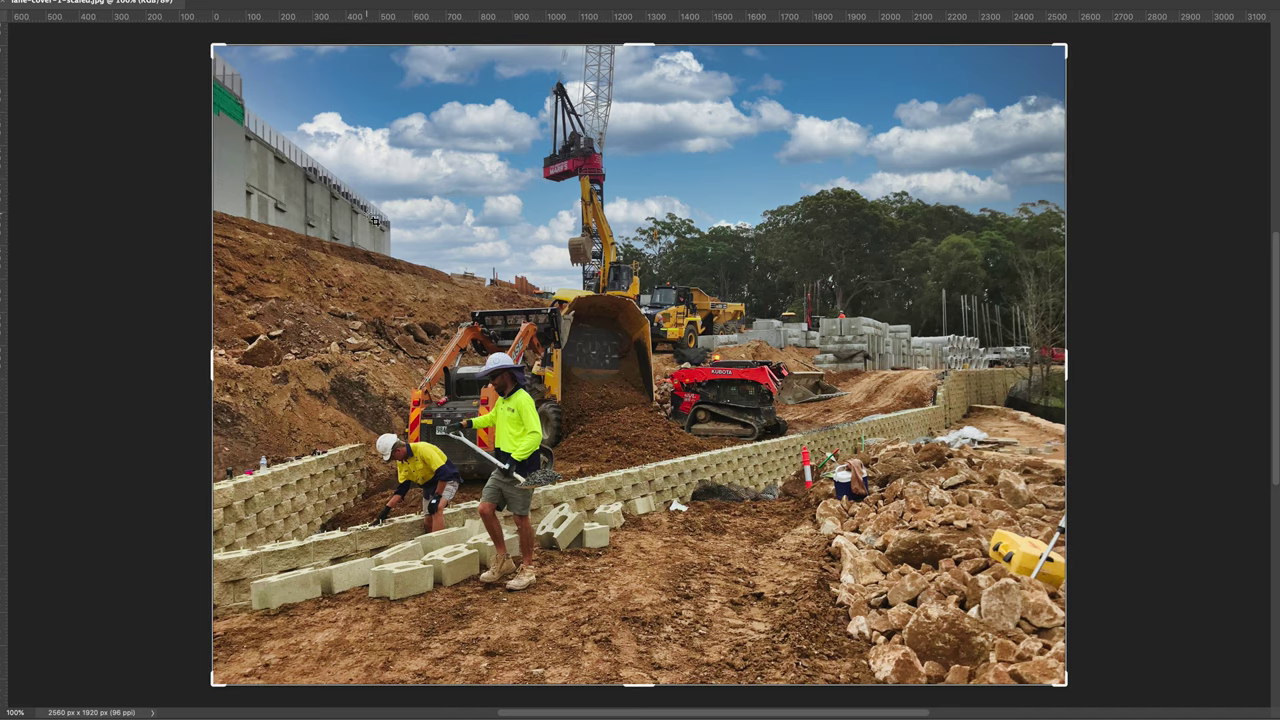
pyautogui.press('Tab')
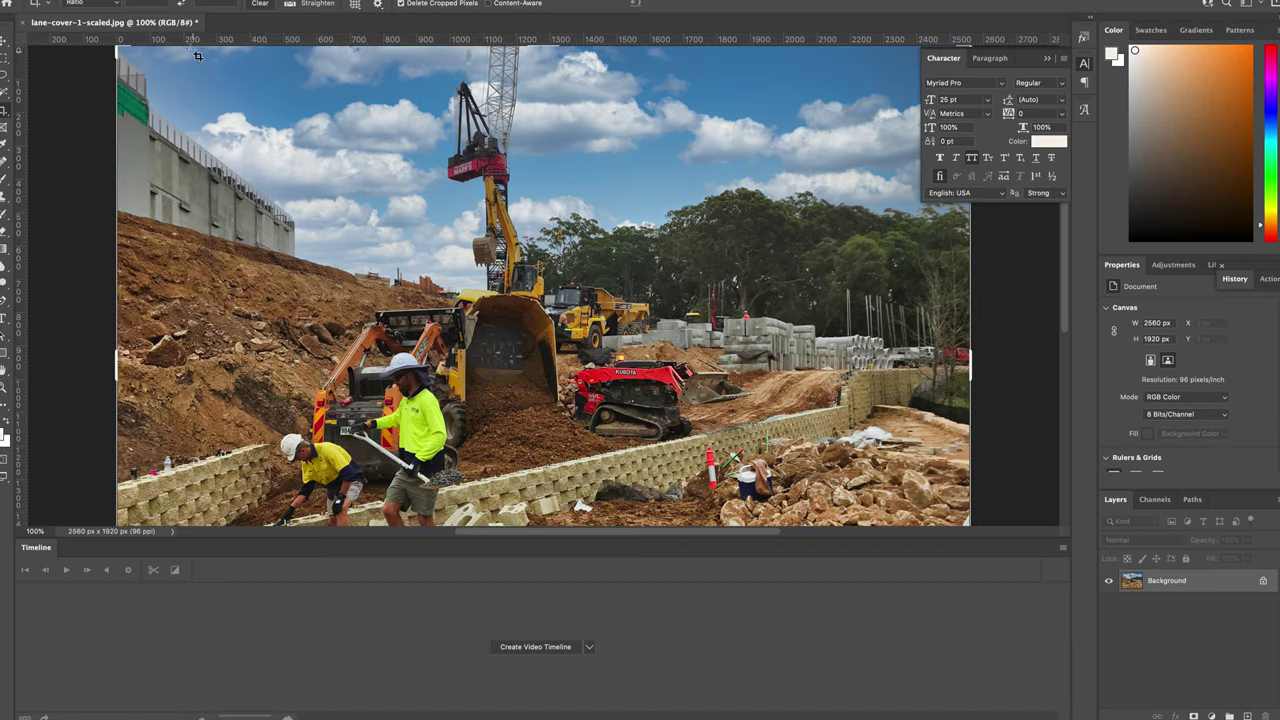
pyautogui.click(94, 4)
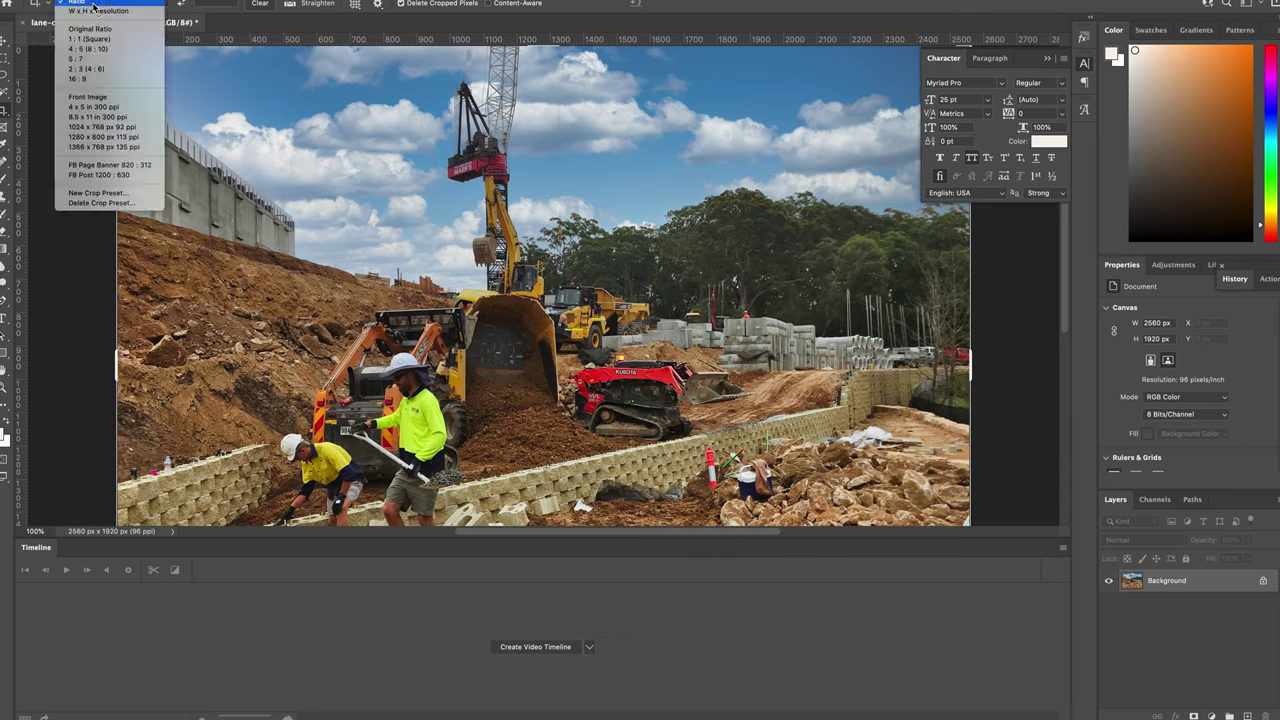
pyautogui.click(104, 80)
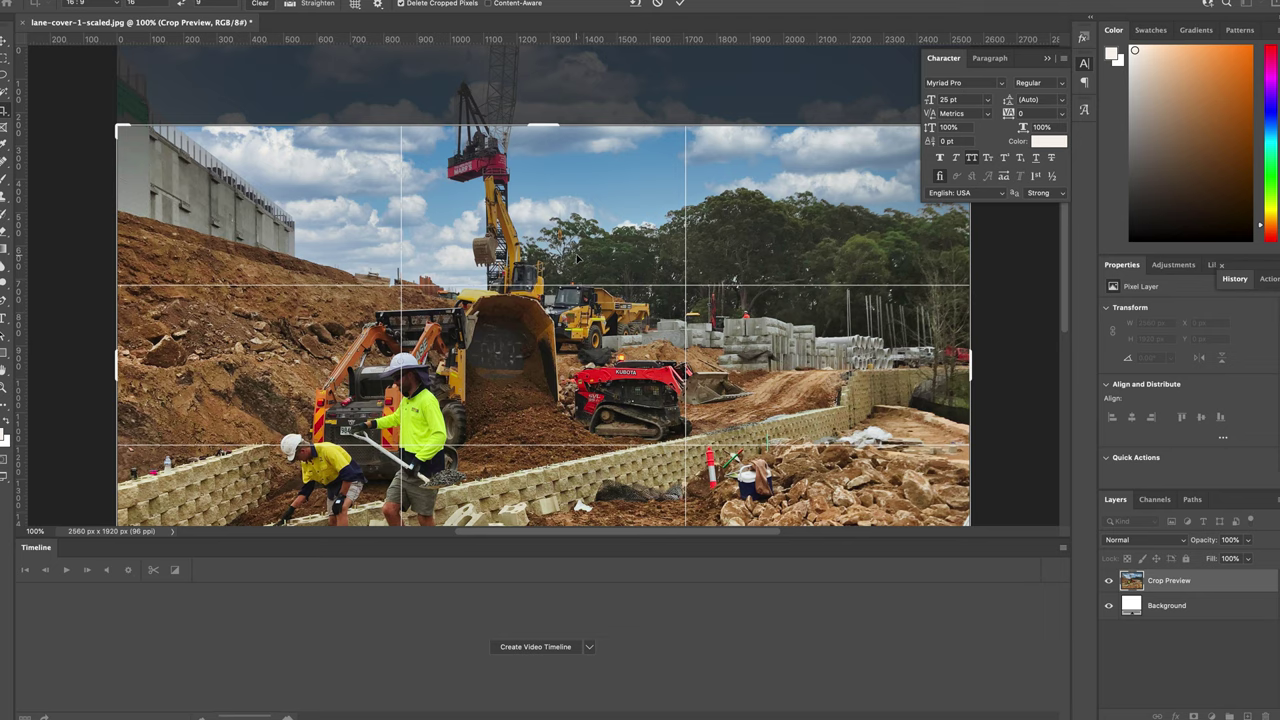
pyautogui.scroll(-1, 576, 254)
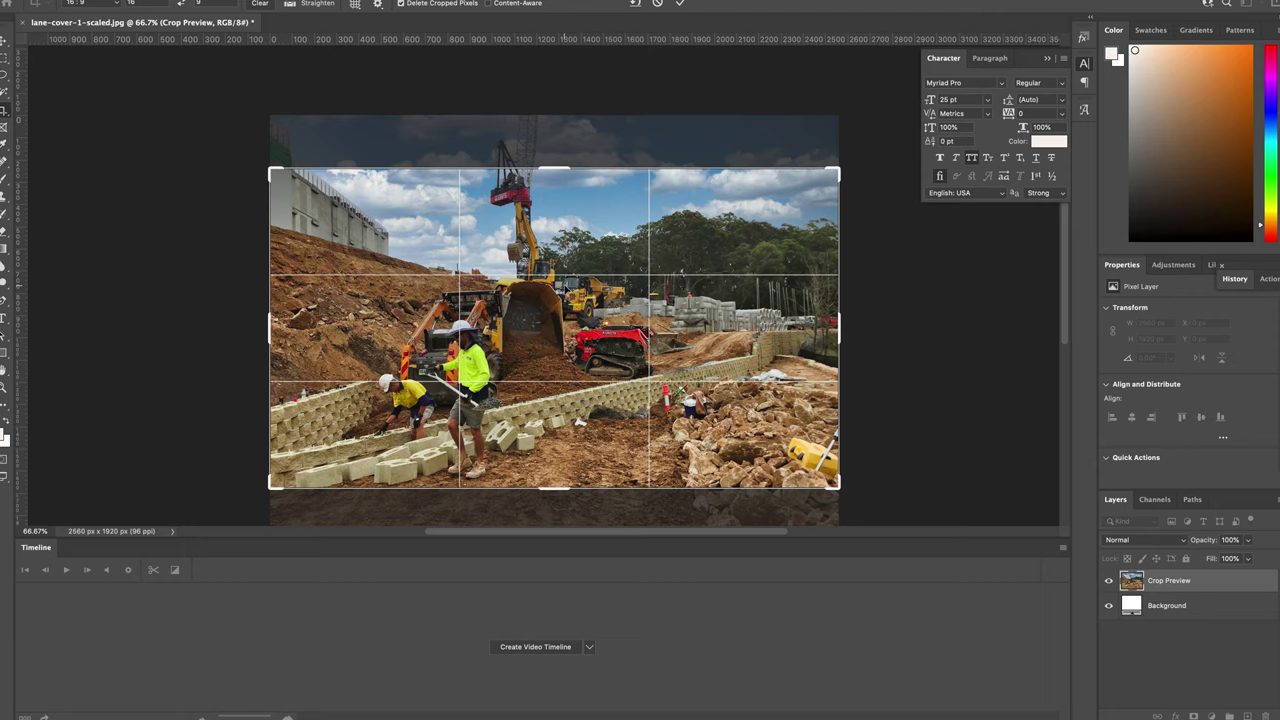
pyautogui.moveTo(550, 343); pyautogui.dragTo(549, 334)
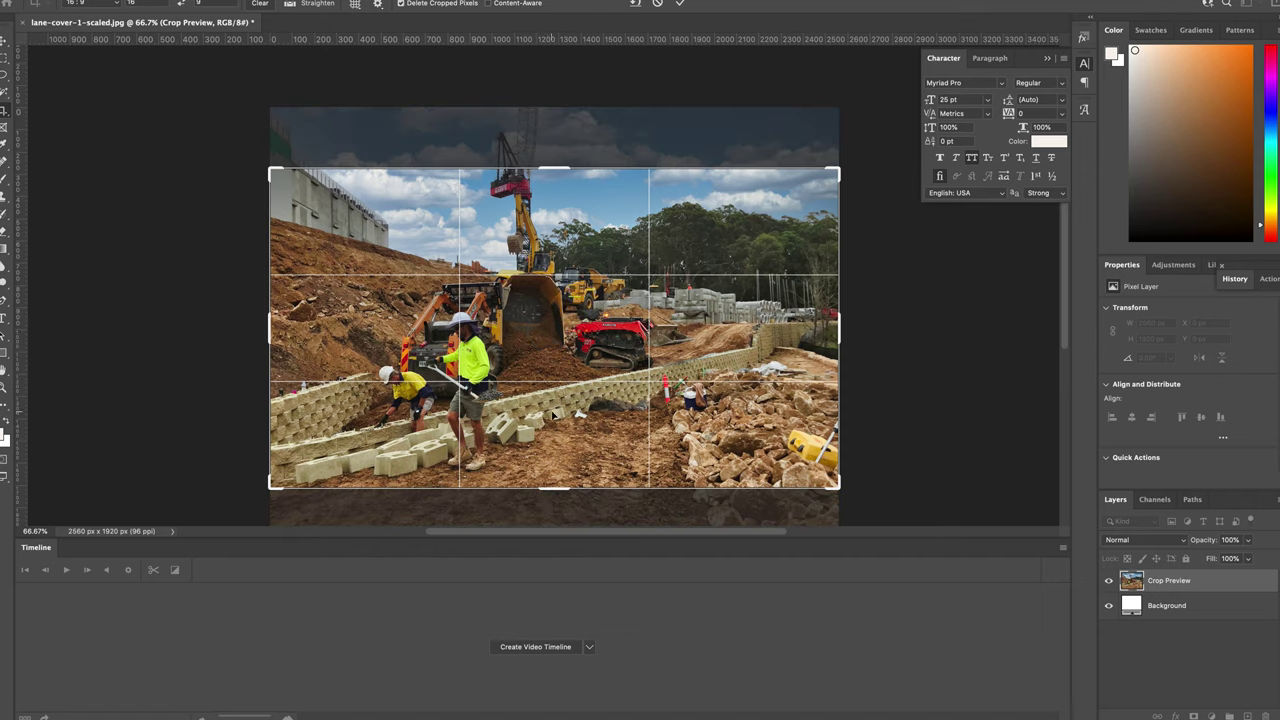
pyautogui.moveTo(555, 362); pyautogui.dragTo(552, 381)
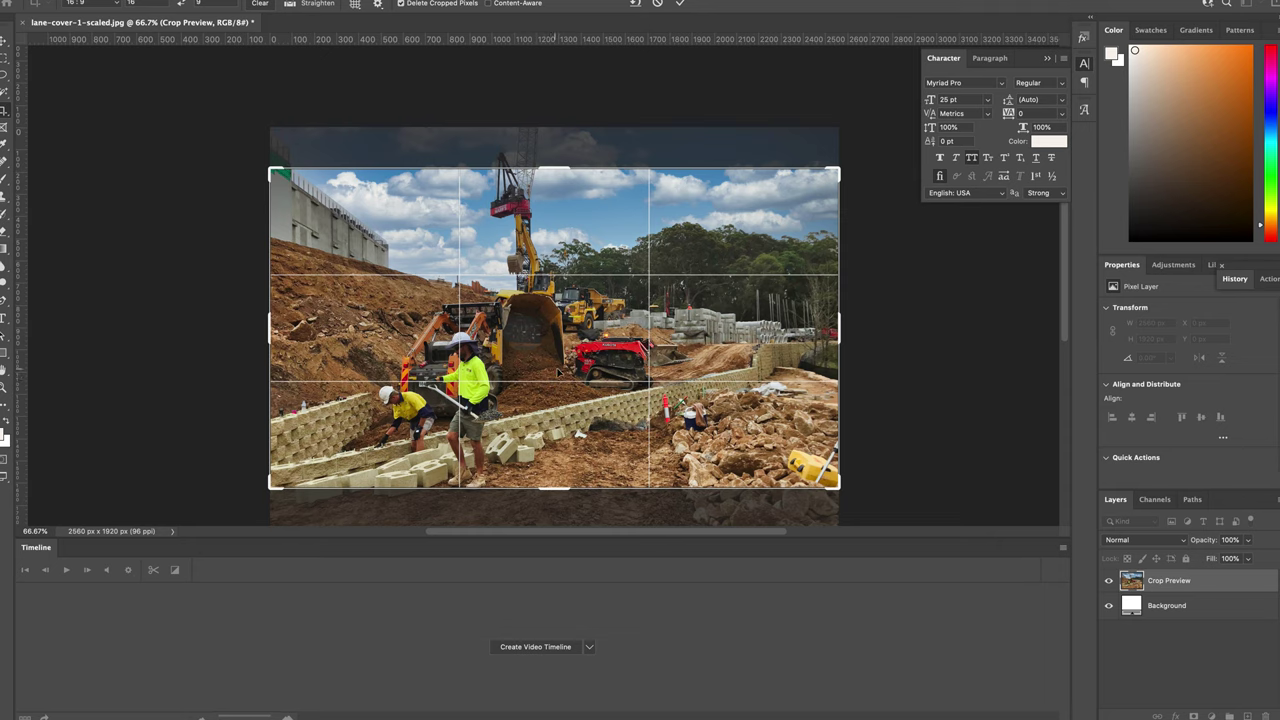
pyautogui.moveTo(537, 372); pyautogui.dragTo(538, 360)
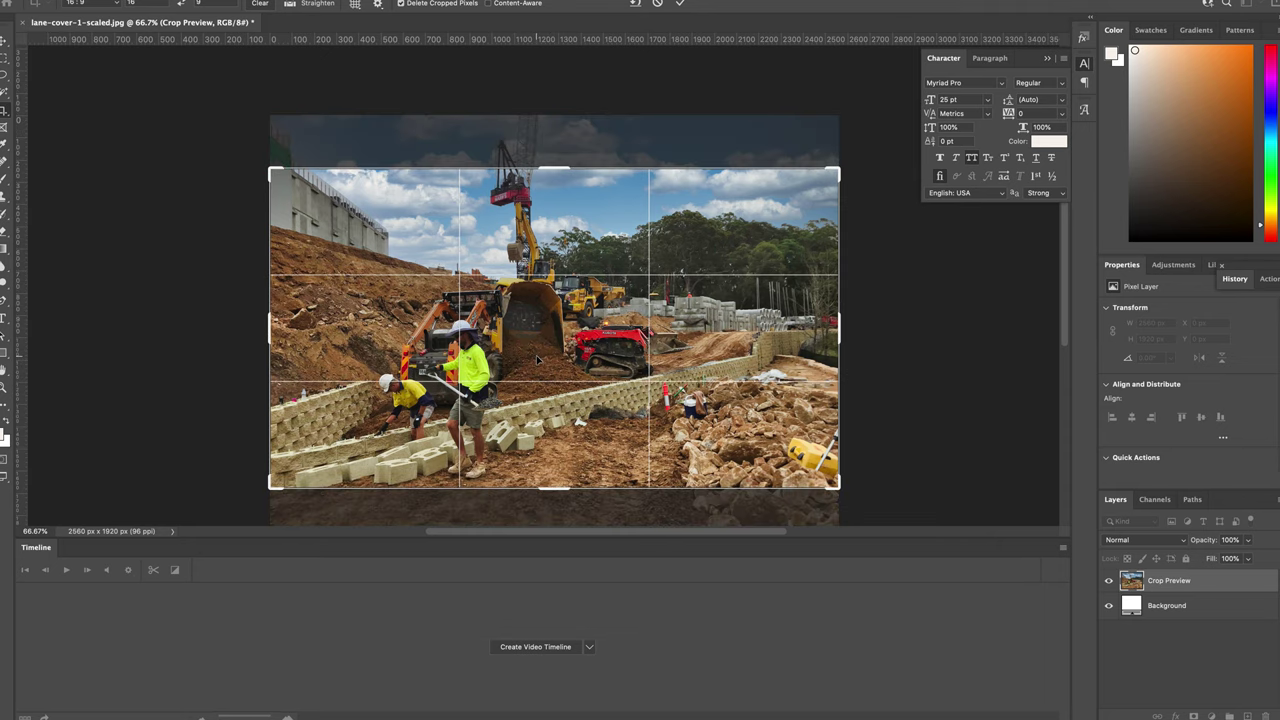
pyautogui.press('Return')
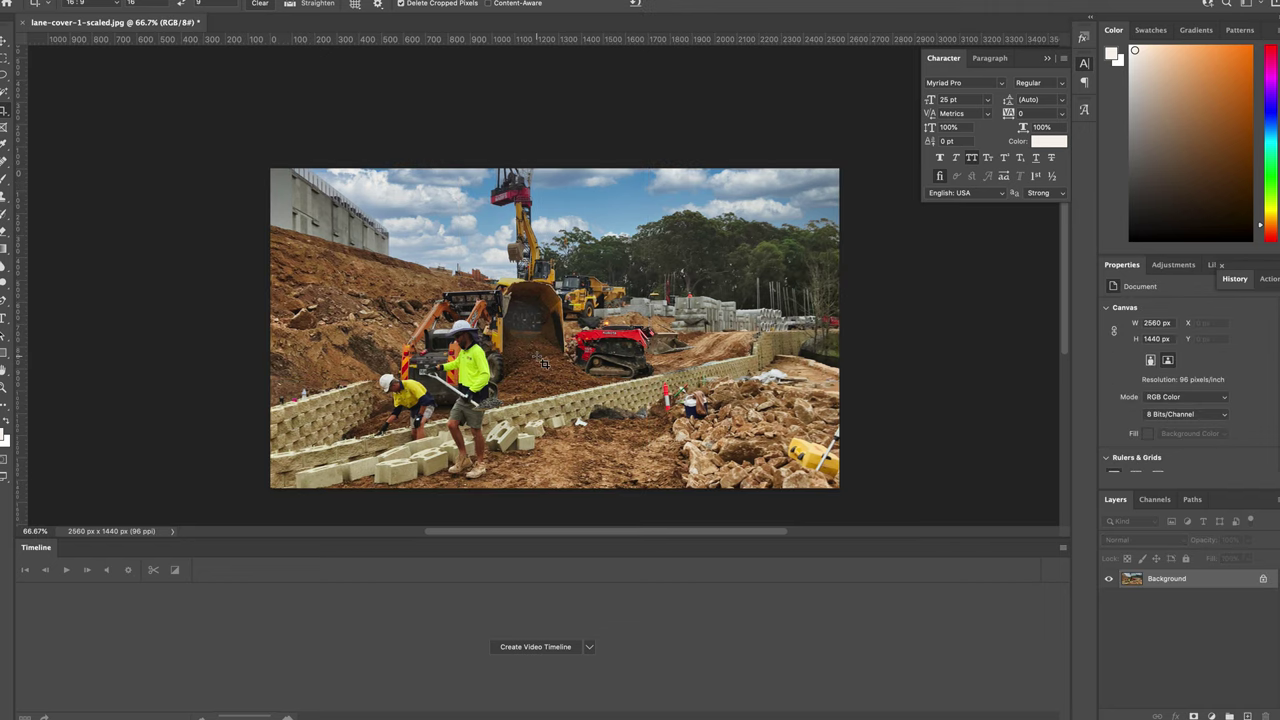
# - Start a web export of the cropped photo and set its width to 1920 px
pyautogui.hotkey('ctrl', 'alt', 'shift', 's')
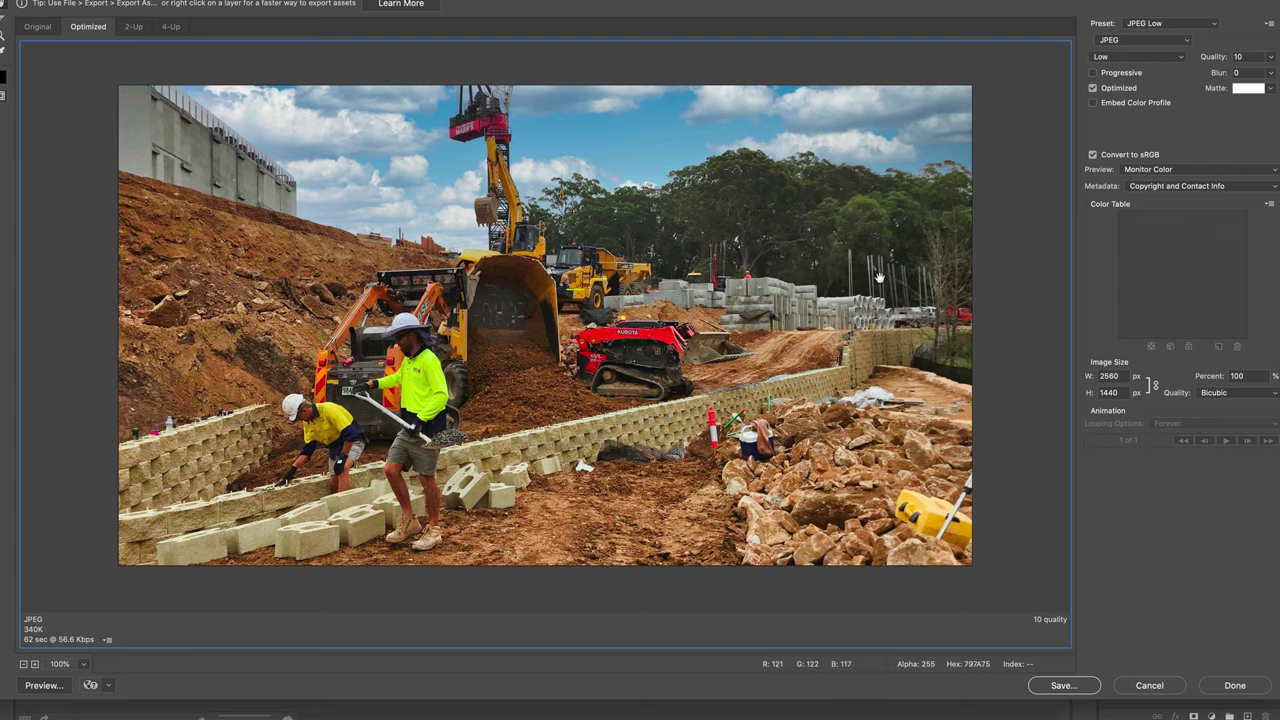
pyautogui.doubleClick(1110, 376)
pyautogui.write('1920')
pyautogui.press('Tab')
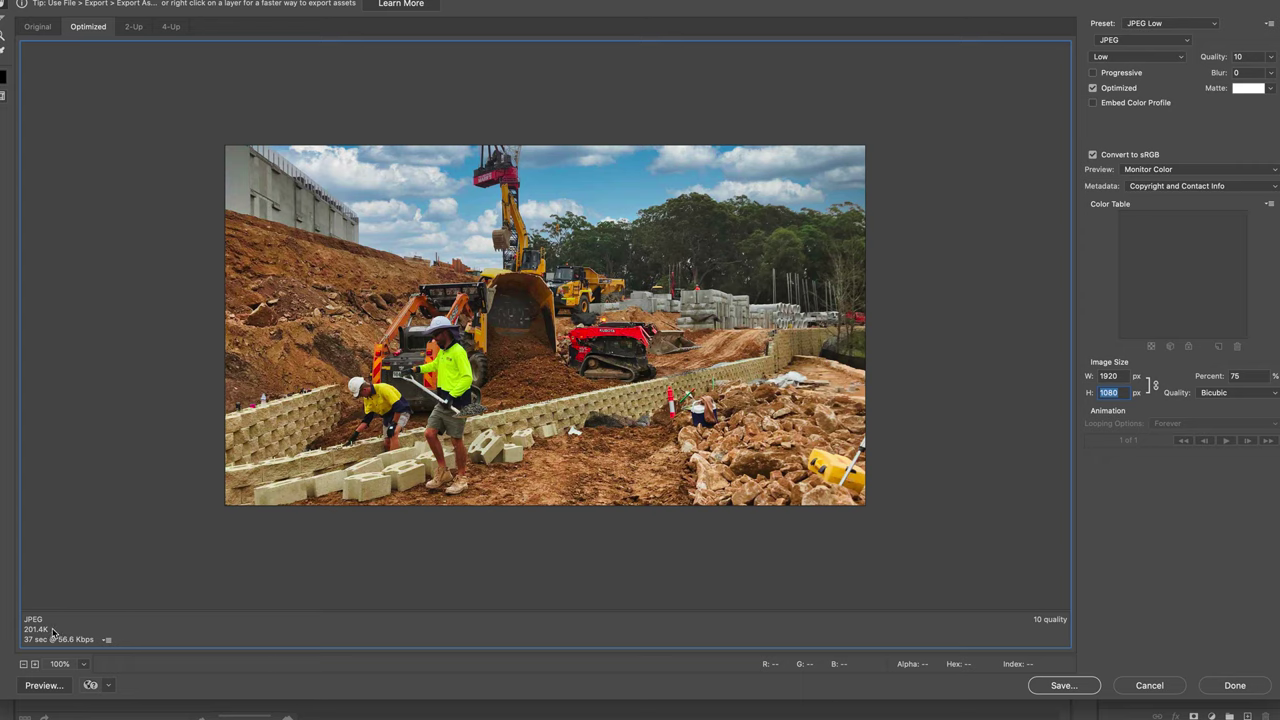
# - Try a JPEG quality of 5, inspect the workers up close, and set the quality back to 10
pyautogui.doubleClick(1241, 56)
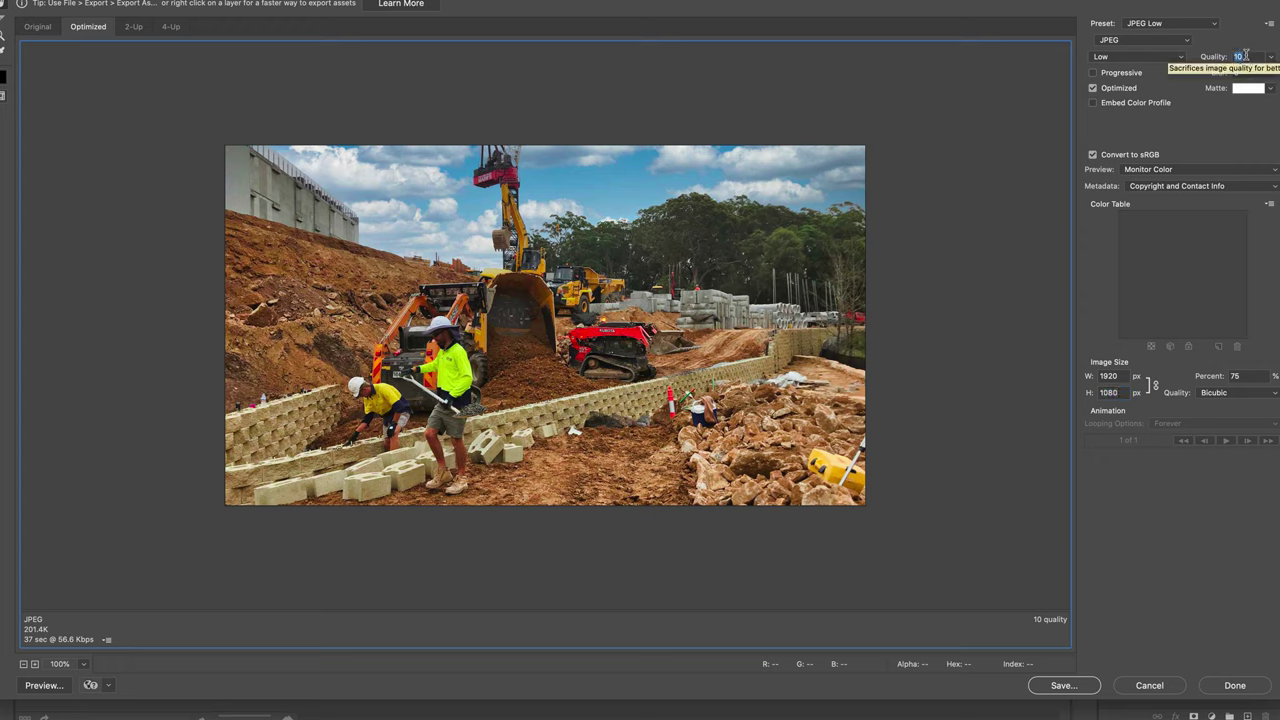
pyautogui.write('5')
pyautogui.press('Tab')
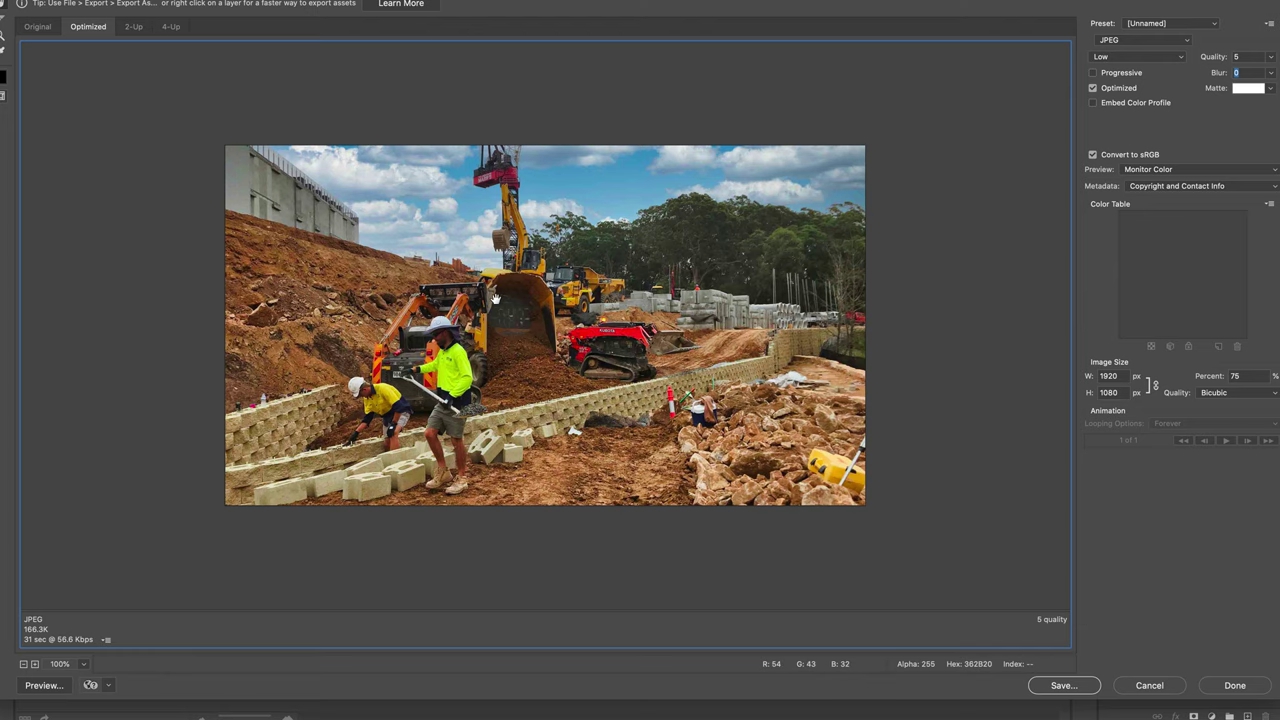
pyautogui.click(436, 368)
pyautogui.click(436, 368)
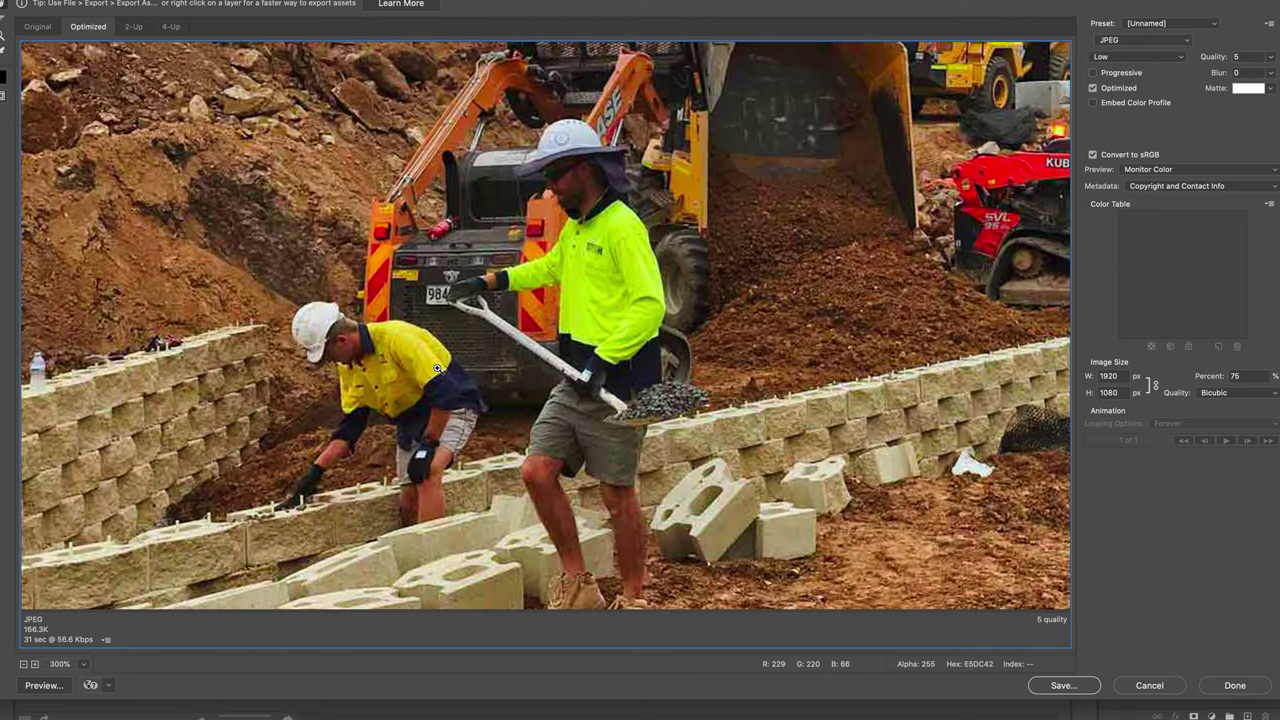
pyautogui.press('alt')
pyautogui.keyDown('alt'); pyautogui.click(587, 292); pyautogui.keyUp('alt')
pyautogui.keyDown('alt'); pyautogui.click(587, 292); pyautogui.keyUp('alt')
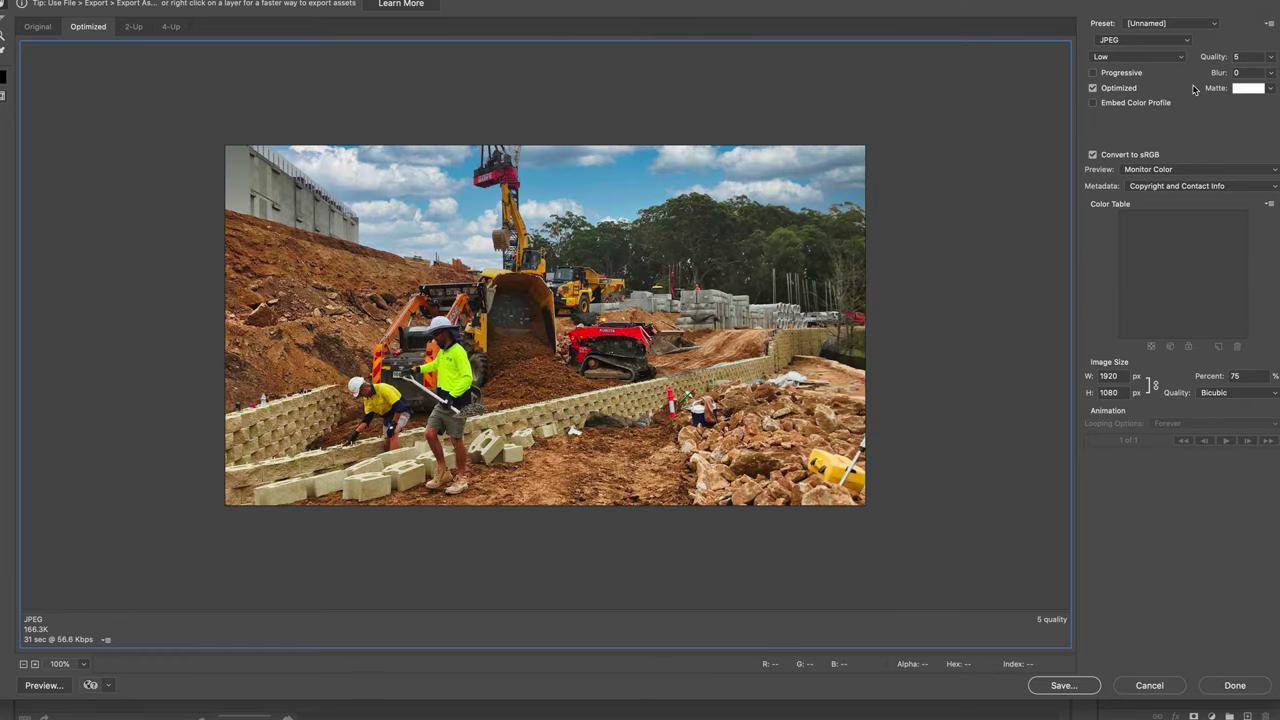
pyautogui.doubleClick(1248, 56)
pyautogui.write('10')
pyautogui.press('Tab')
# - Set the cropped photo's export width to 1600 px
pyautogui.click(1110, 376)
pyautogui.doubleClick(1110, 376)
pyautogui.write('1')
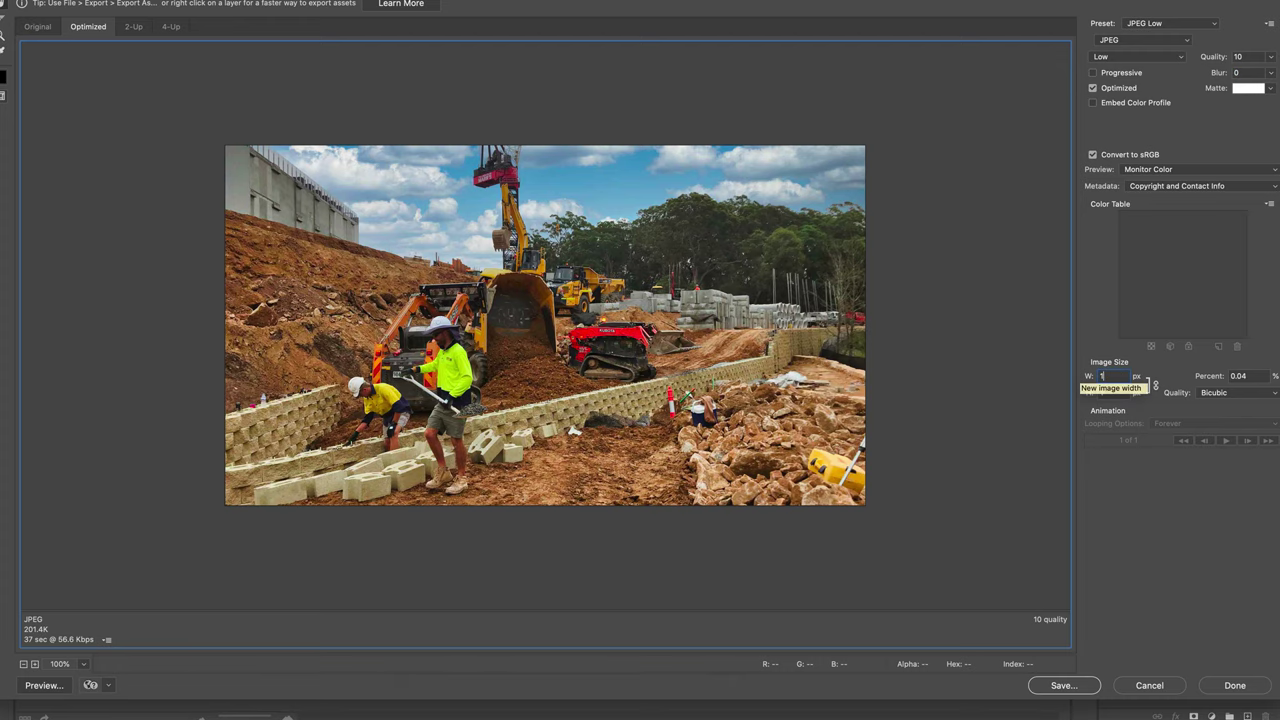
pyautogui.write('600')
pyautogui.press('Tab')
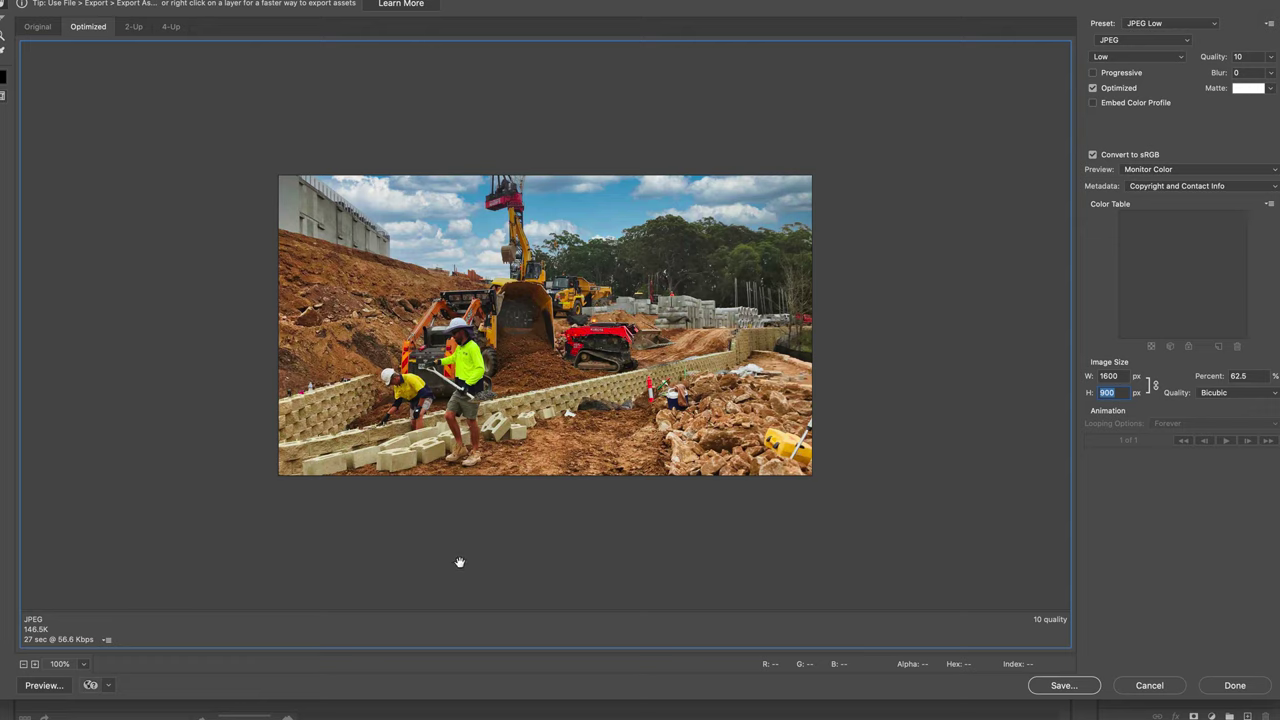
pyautogui.press('Tab')
# - Save the 1600 px web export in the Keystone Wall integration folder as lane-cover-01-1920-16-9.jpg
pyautogui.click(1066, 689)
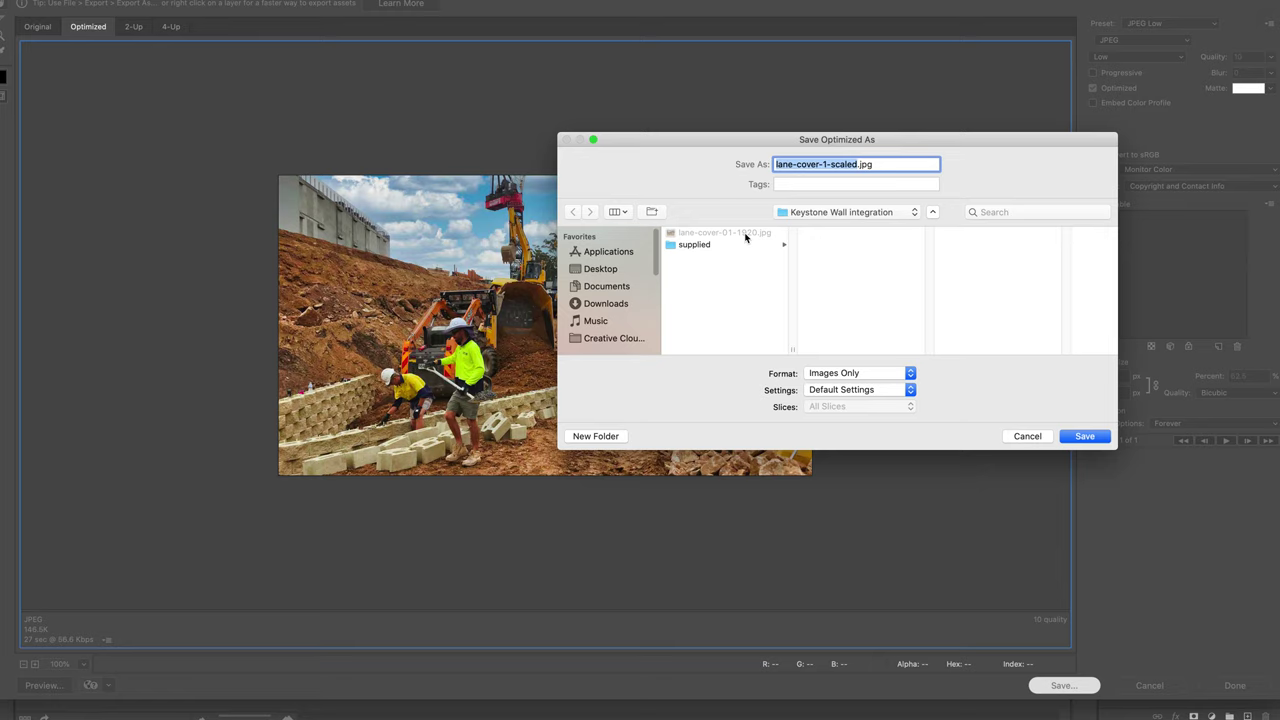
pyautogui.click(748, 237)
pyautogui.click(853, 164)
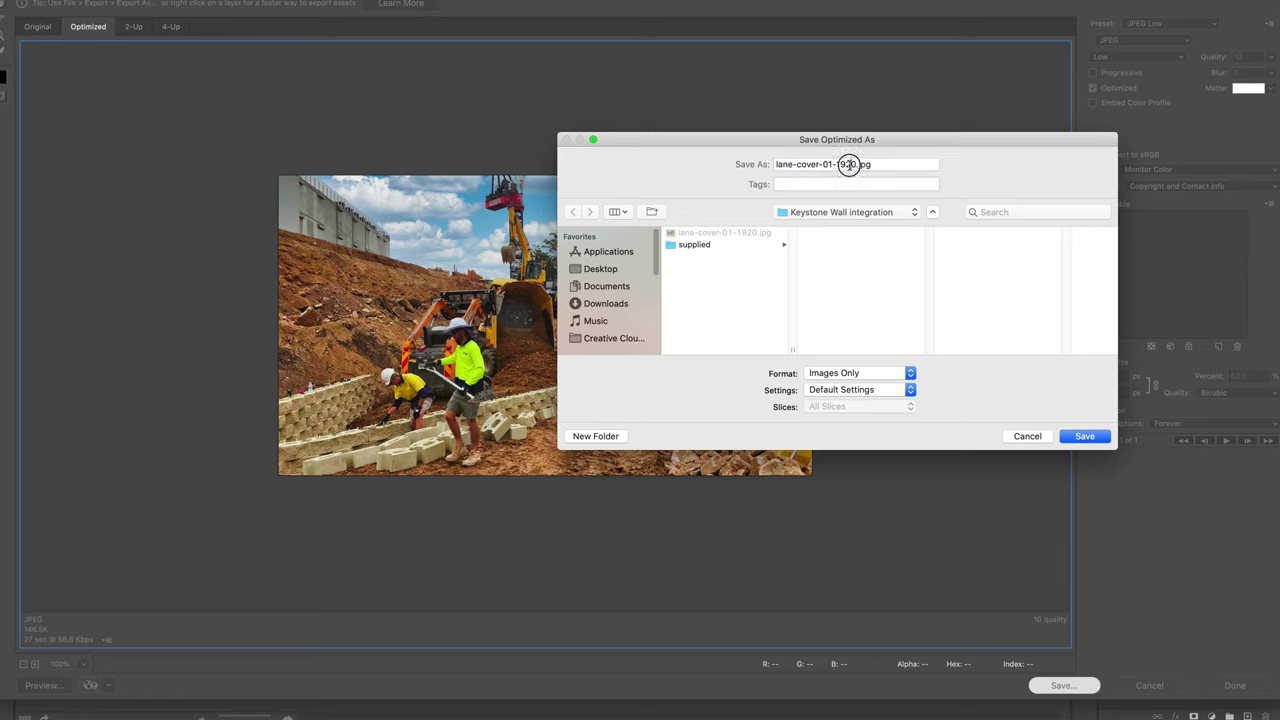
pyautogui.write('-16-')
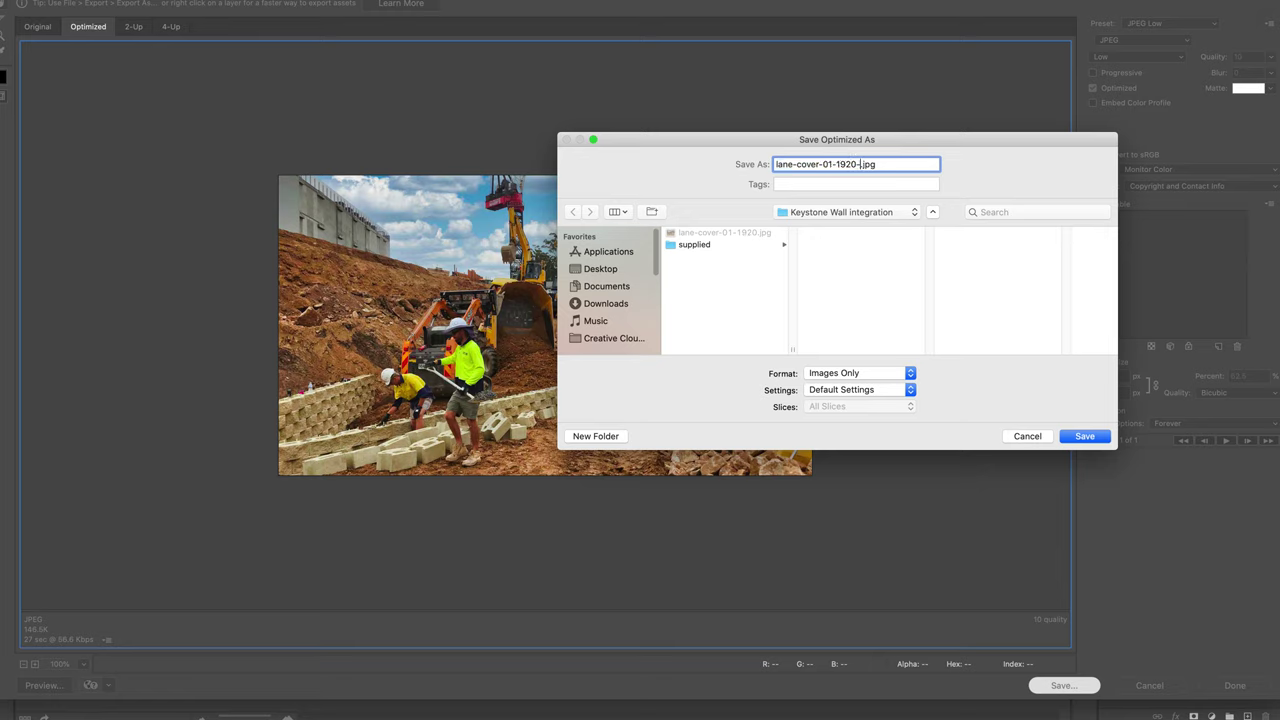
pyautogui.write('9')
pyautogui.press('Return')
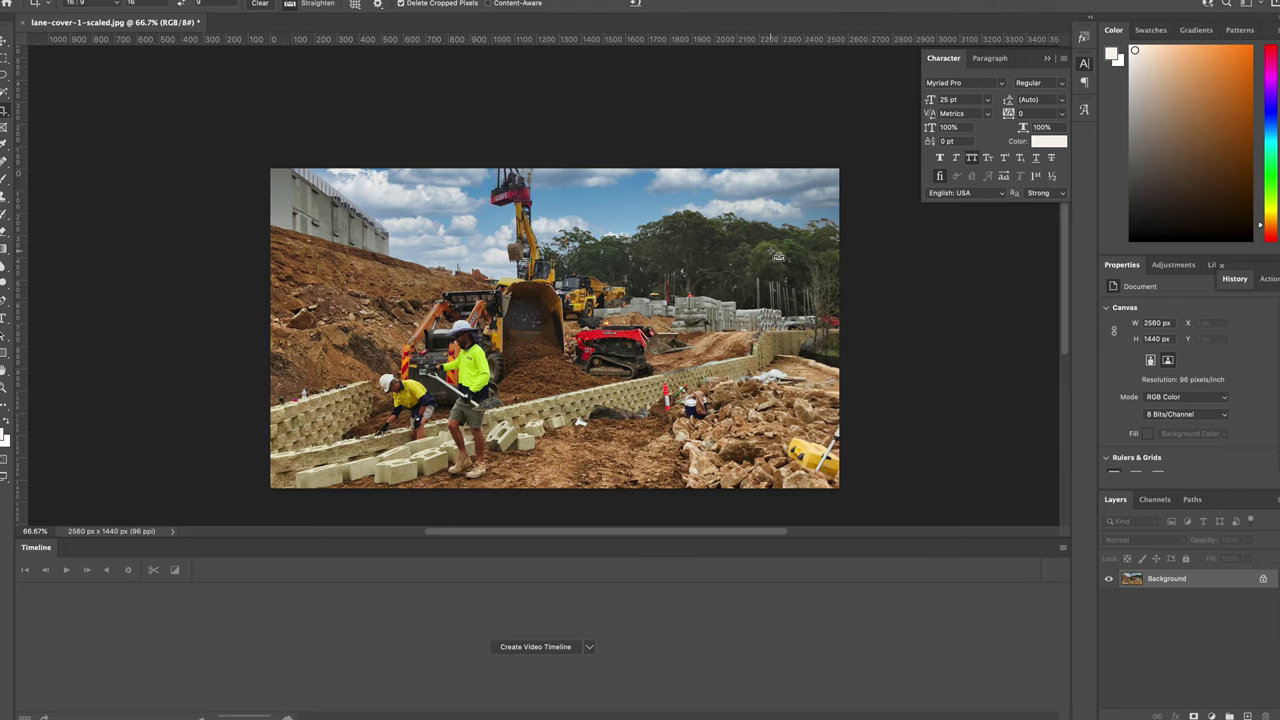
# - Undo the 16:9 crop and crop the photo to a 1:1 square of about 1416 px around the workers, machinery and block wall
pyautogui.hotkey('ctrl', 'z')
pyautogui.moveTo(428, 305); pyautogui.dragTo(405, 323)
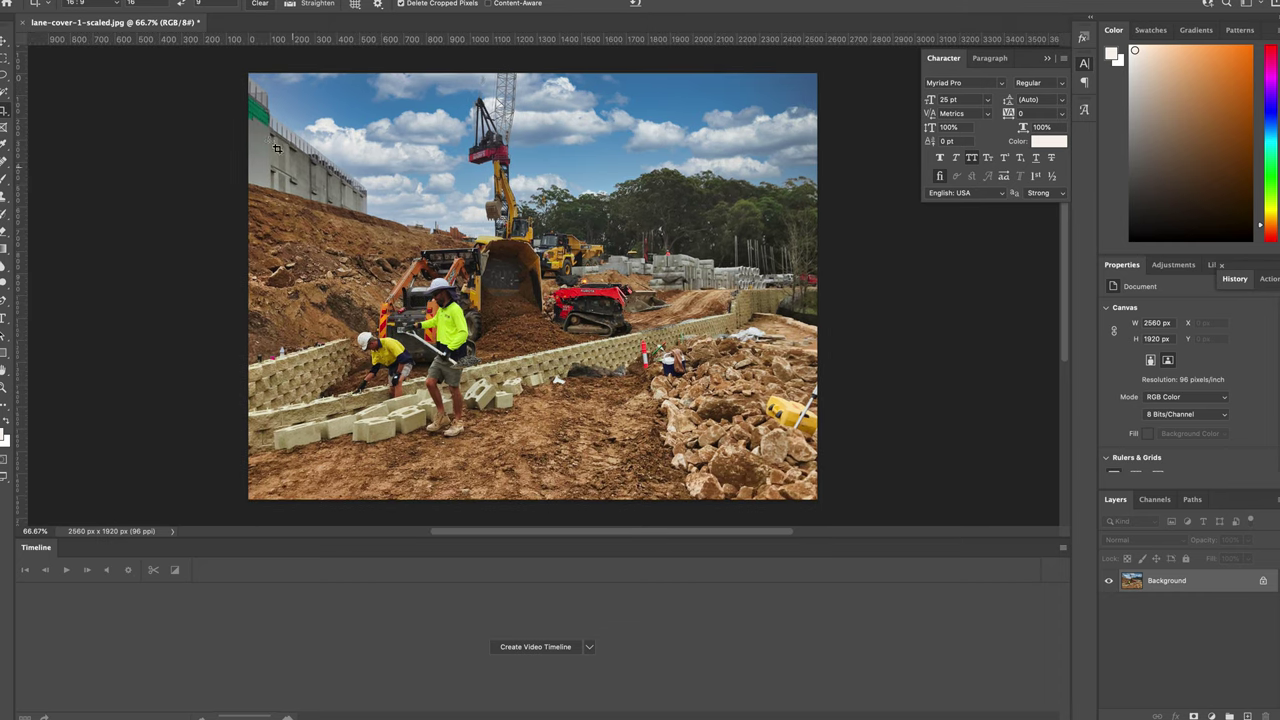
pyautogui.click(80, 4)
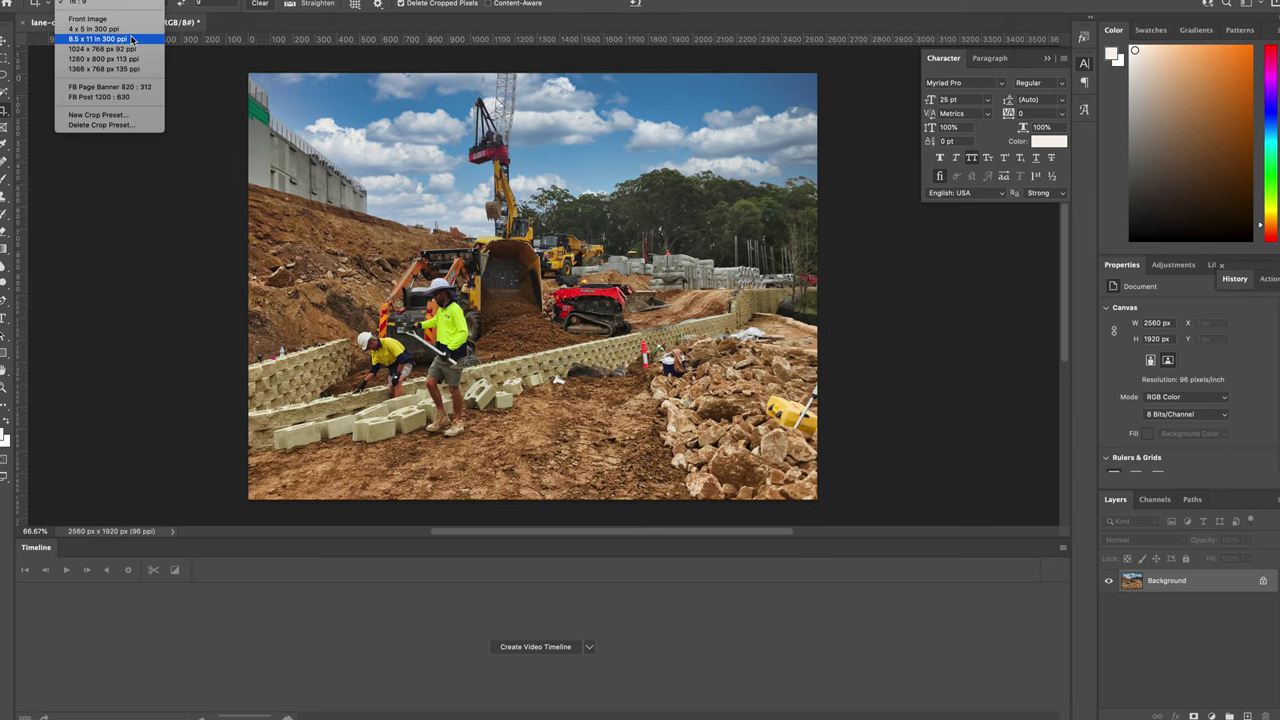
pyautogui.scroll(2, 110, 30)
pyautogui.click(90, 3)
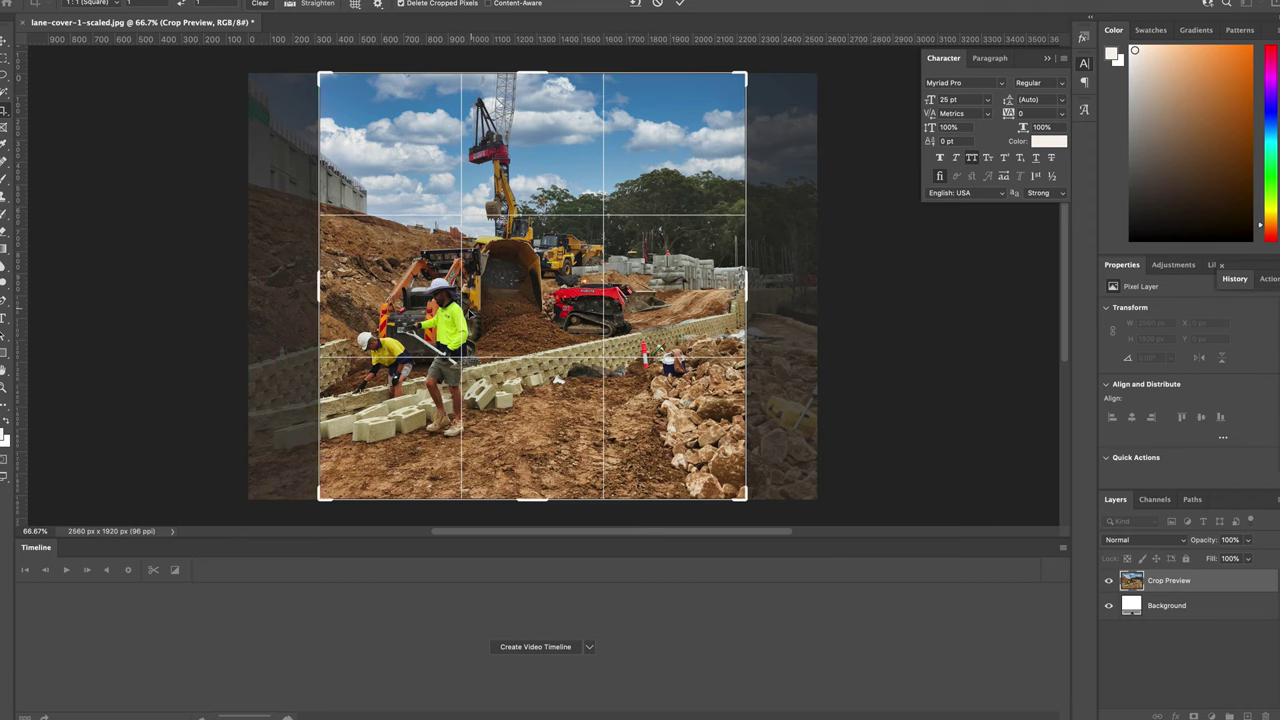
pyautogui.moveTo(440, 300); pyautogui.dragTo(458, 300)
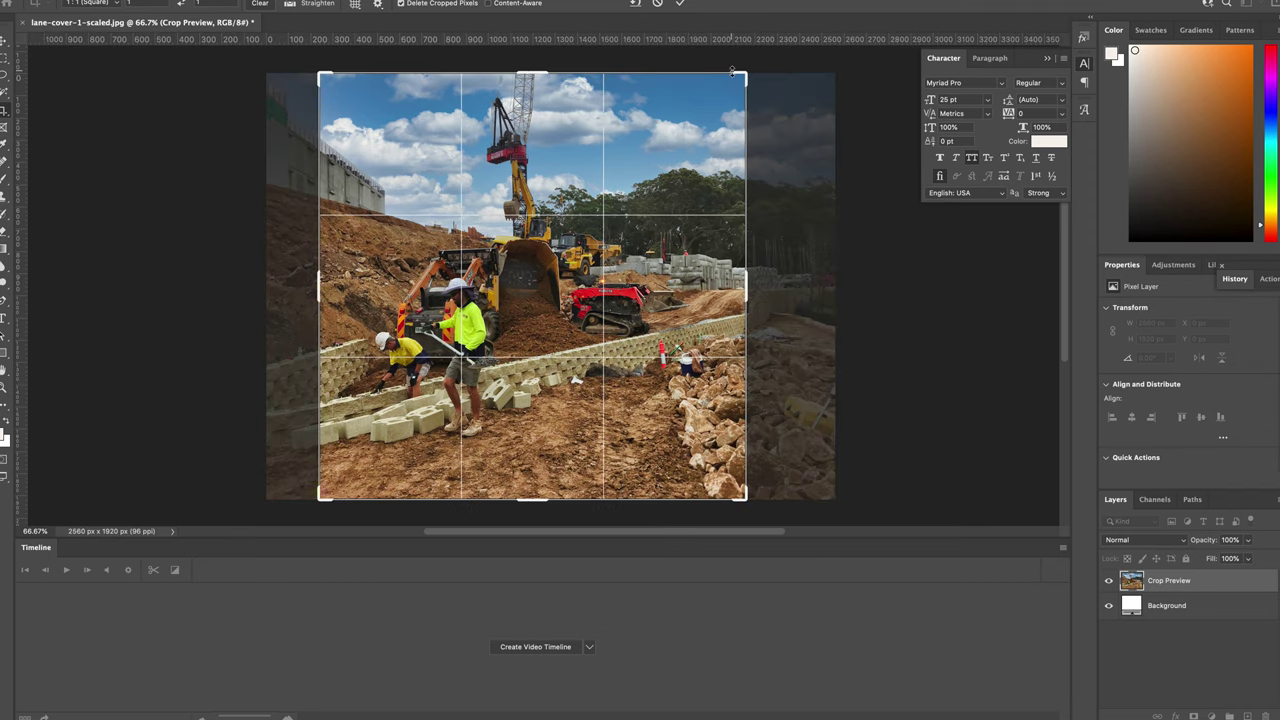
pyautogui.moveTo(745, 73); pyautogui.dragTo(720, 147)
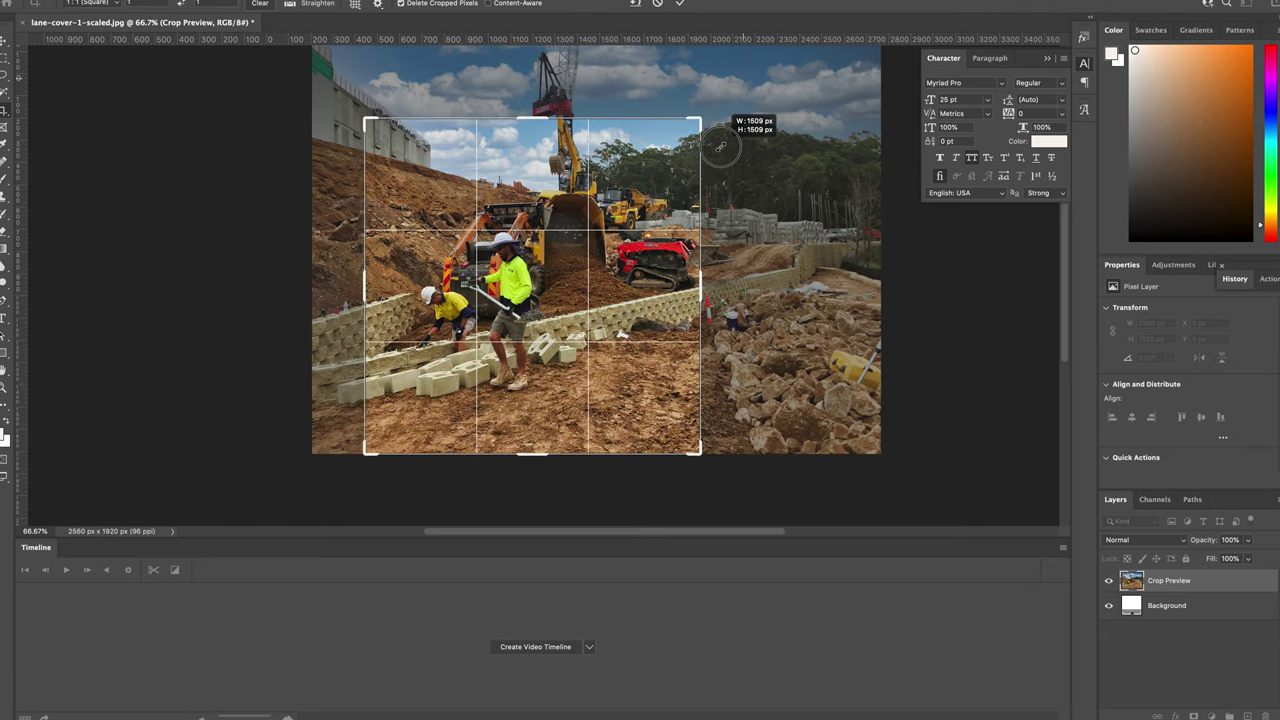
pyautogui.moveTo(637, 194); pyautogui.dragTo(613, 194)
pyautogui.moveTo(701, 118); pyautogui.dragTo(697, 133)
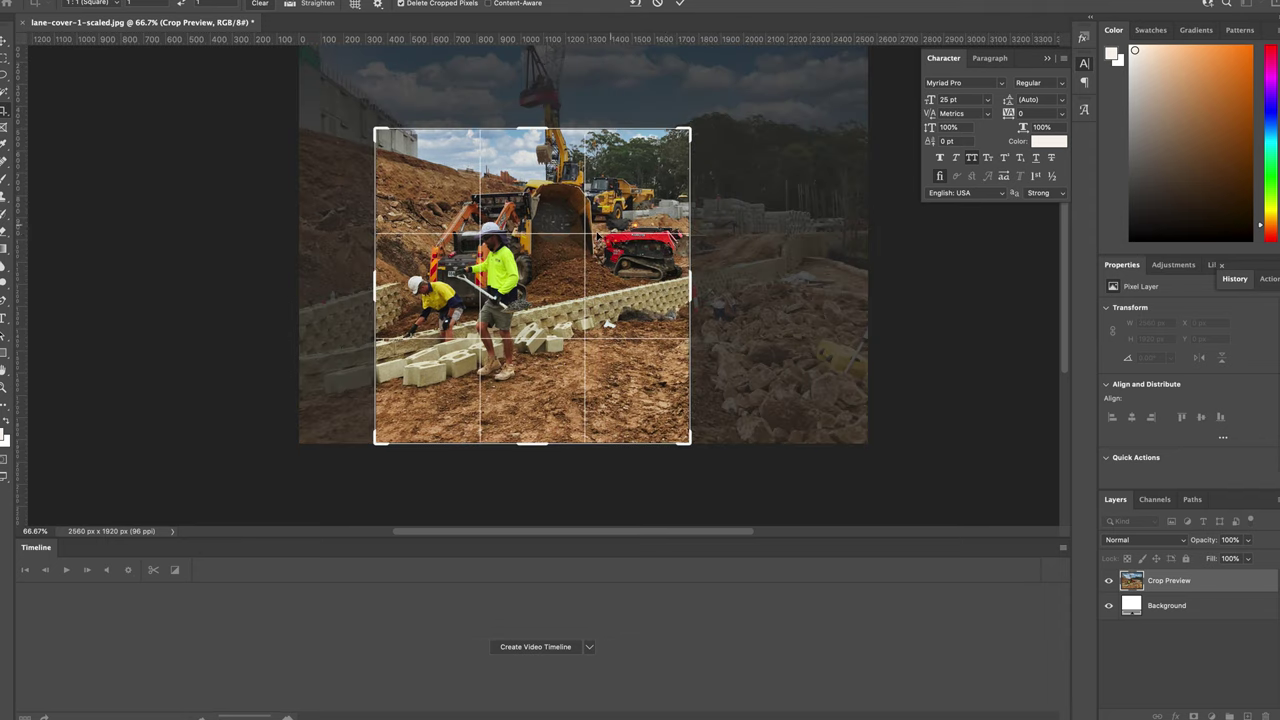
pyautogui.moveTo(595, 233); pyautogui.dragTo(576, 233)
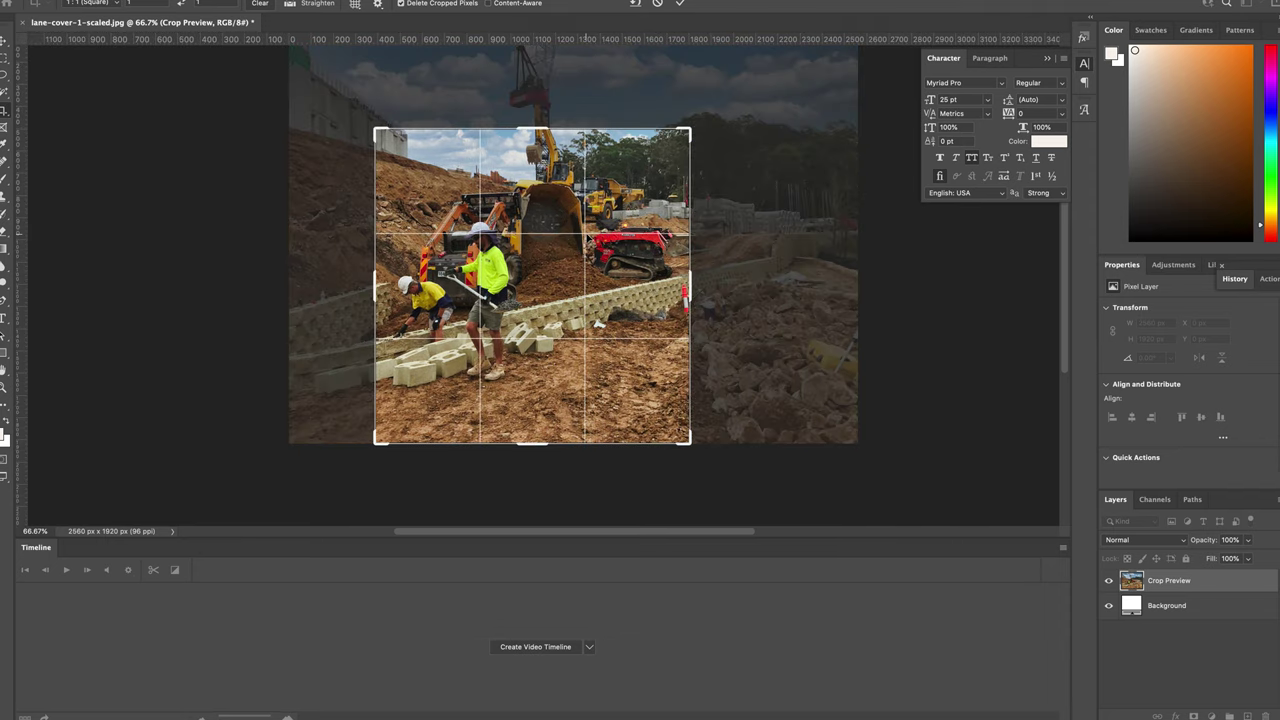
pyautogui.press('Return')
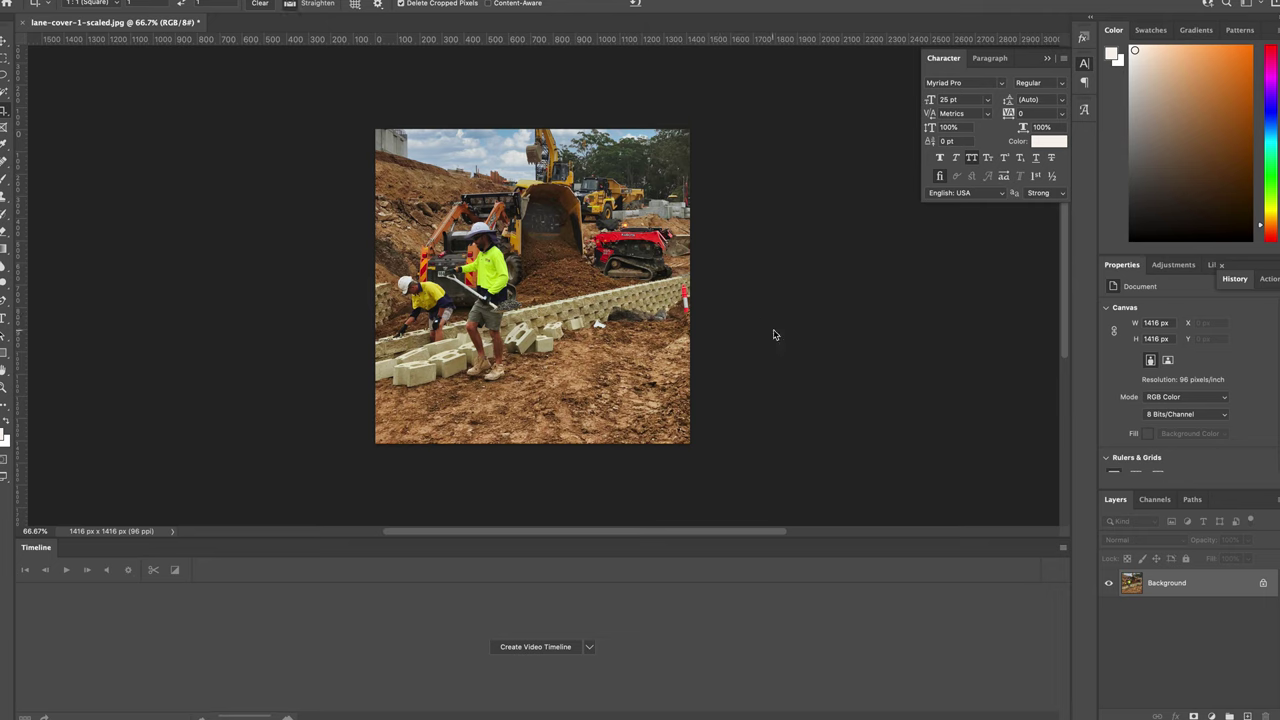
# - Start a web export of the square photo, trying a width of 1080 px before setting it to 800 px
pyautogui.press('super+alt+shift+s')
pyautogui.doubleClick(1109, 379)
pyautogui.write('1080')
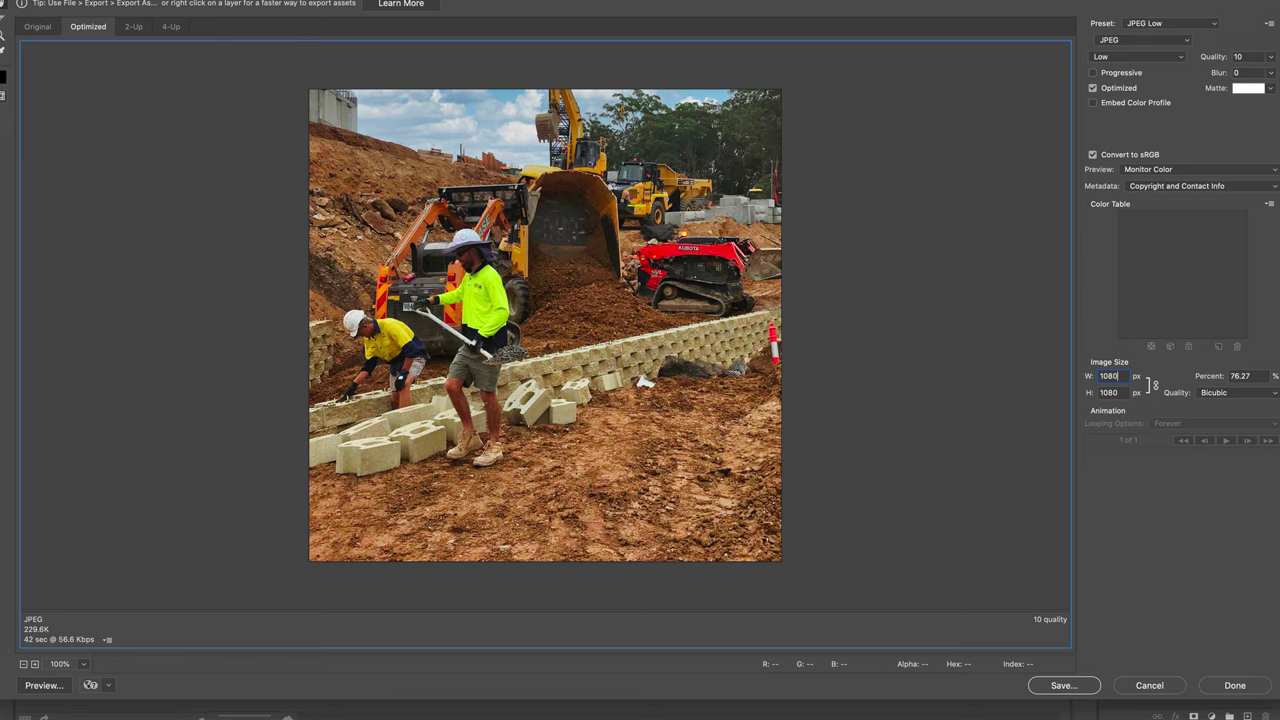
pyautogui.press('Tab')
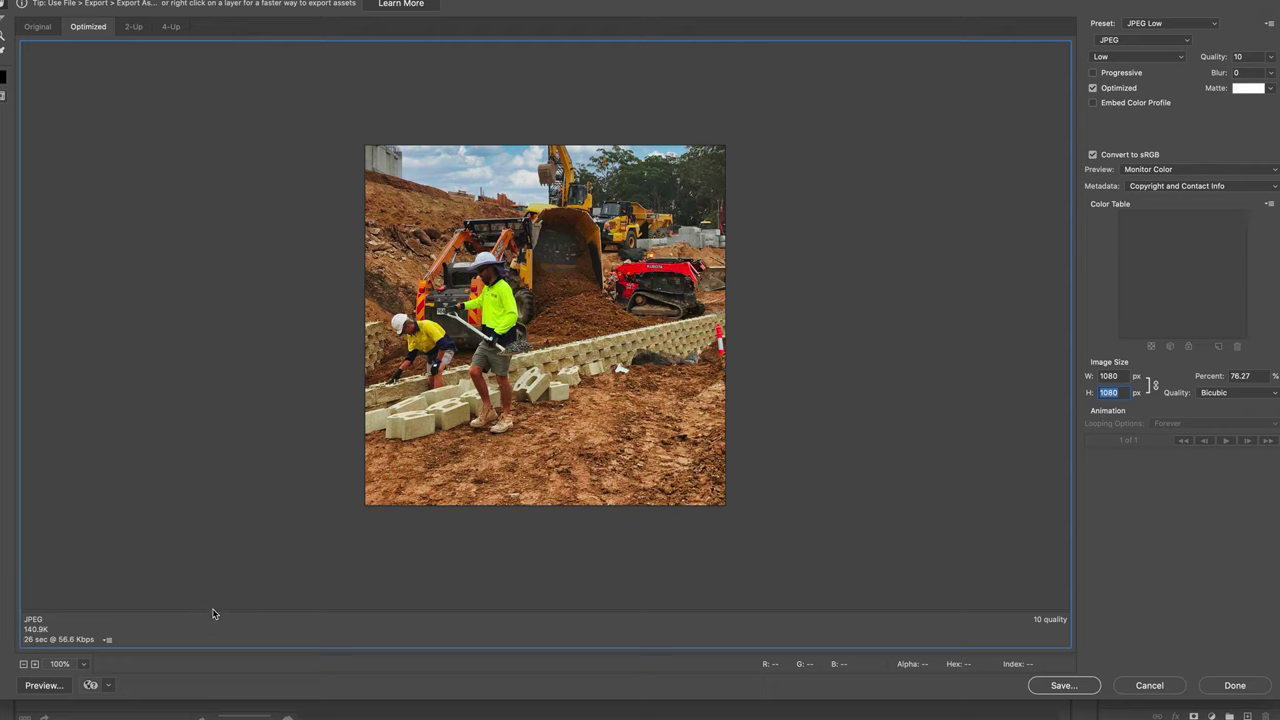
pyautogui.click(229, 580)
pyautogui.doubleClick(1117, 376)
pyautogui.write('800')
pyautogui.press('Tab')
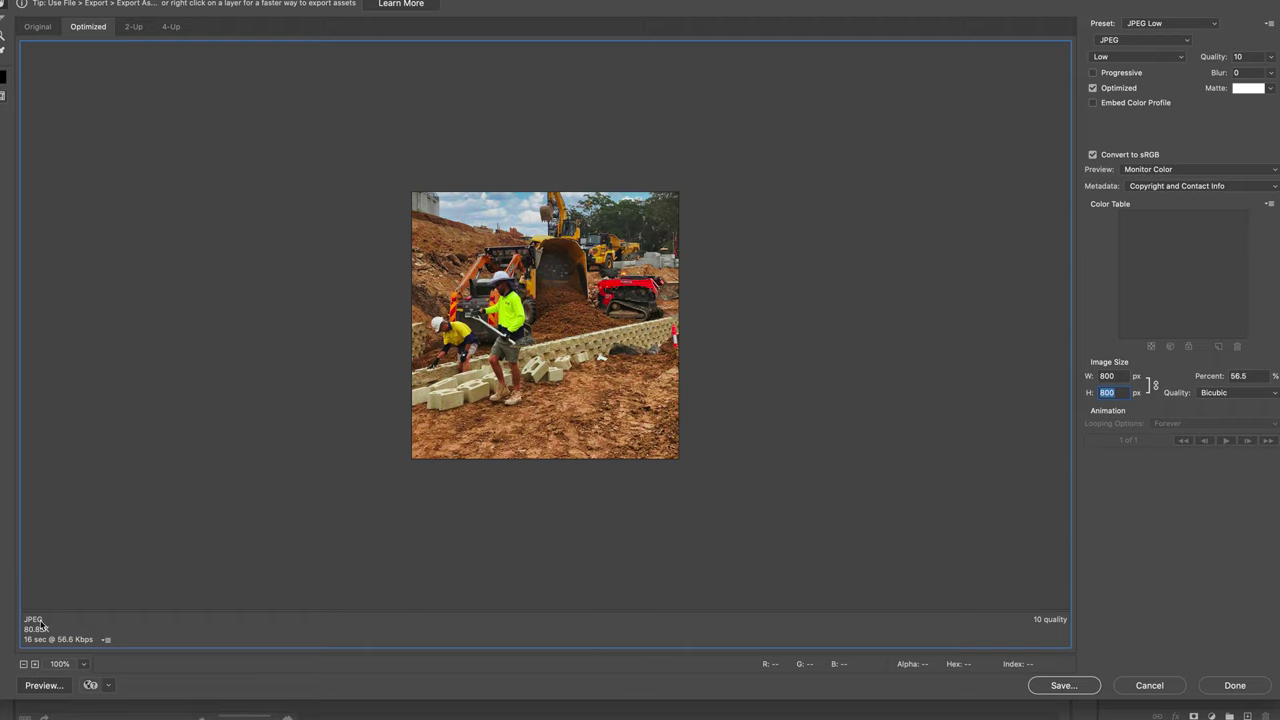
# - Save the square web export in the Keystone Wall integration folder as lane-cover-01-1080 Square.jpg
pyautogui.click(1065, 686)
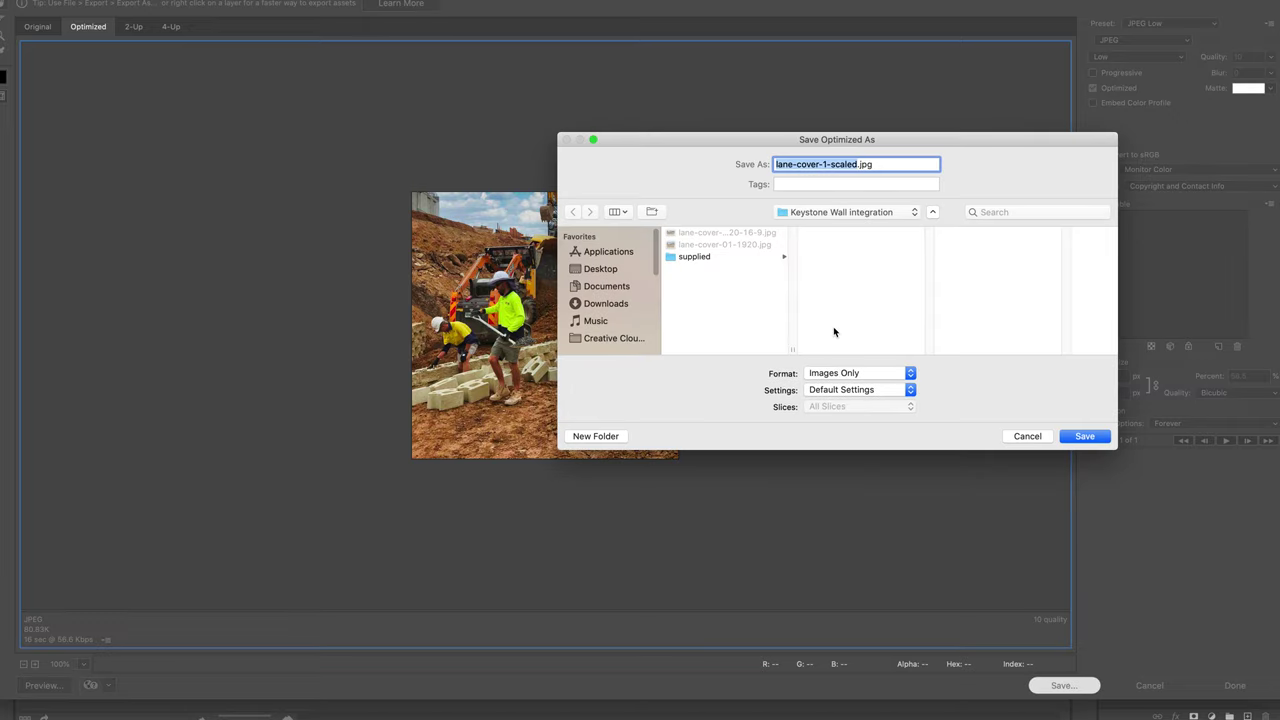
pyautogui.click(749, 247)
pyautogui.moveTo(838, 164); pyautogui.dragTo(853, 164)
pyautogui.press('BackSpace')
pyautogui.write('0')
pyautogui.write('Square')
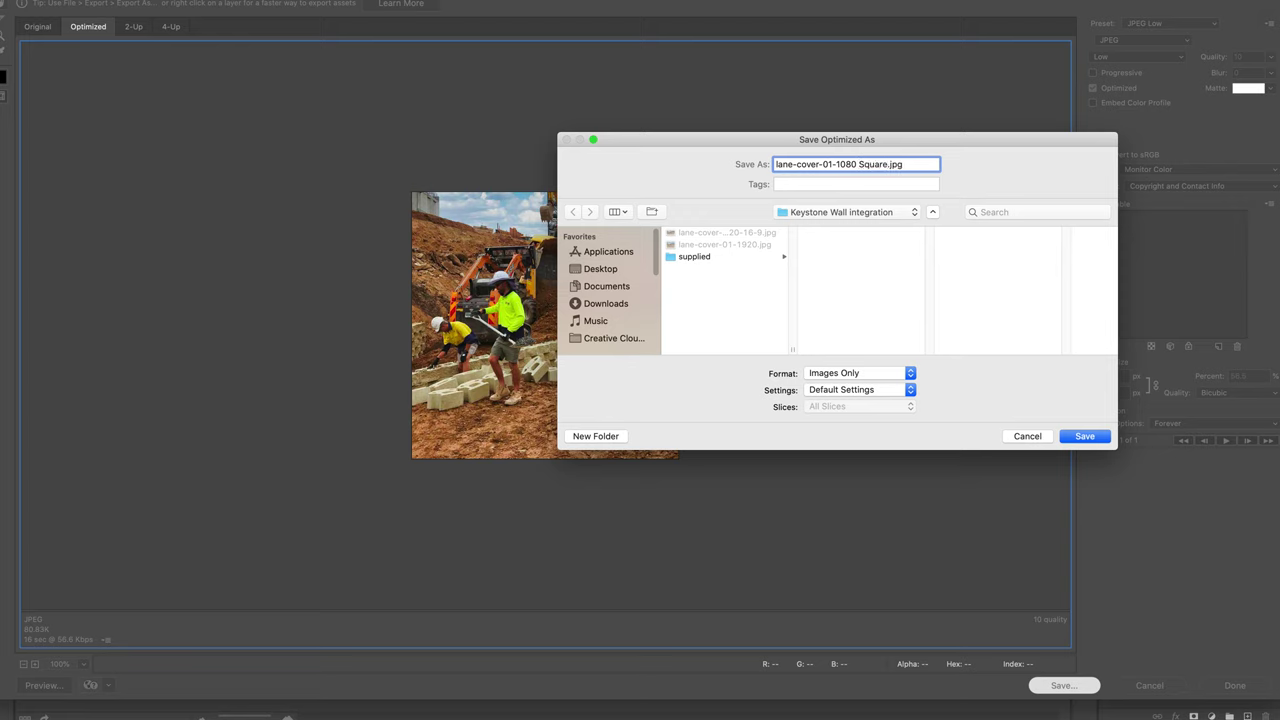
pyautogui.press('Return')
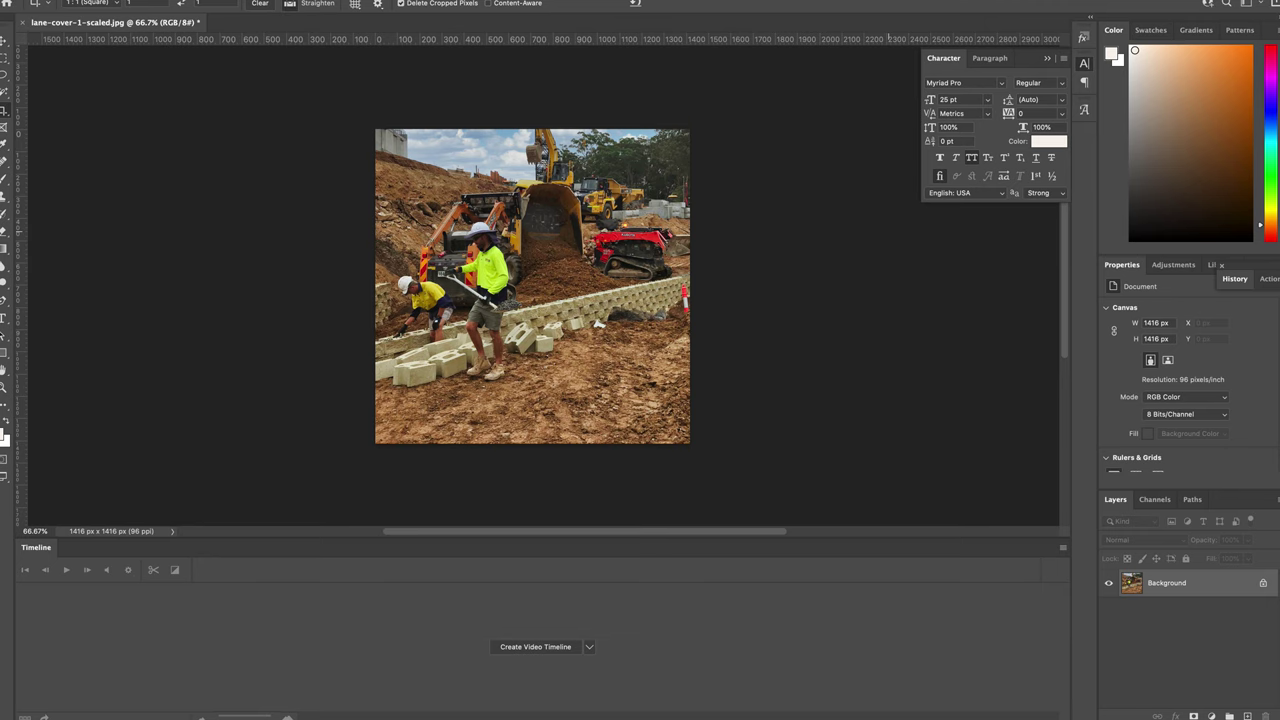
# - Close the square photo without saving changes, switch to Firefox and close the original photo's browser tab
pyautogui.press('super+w')
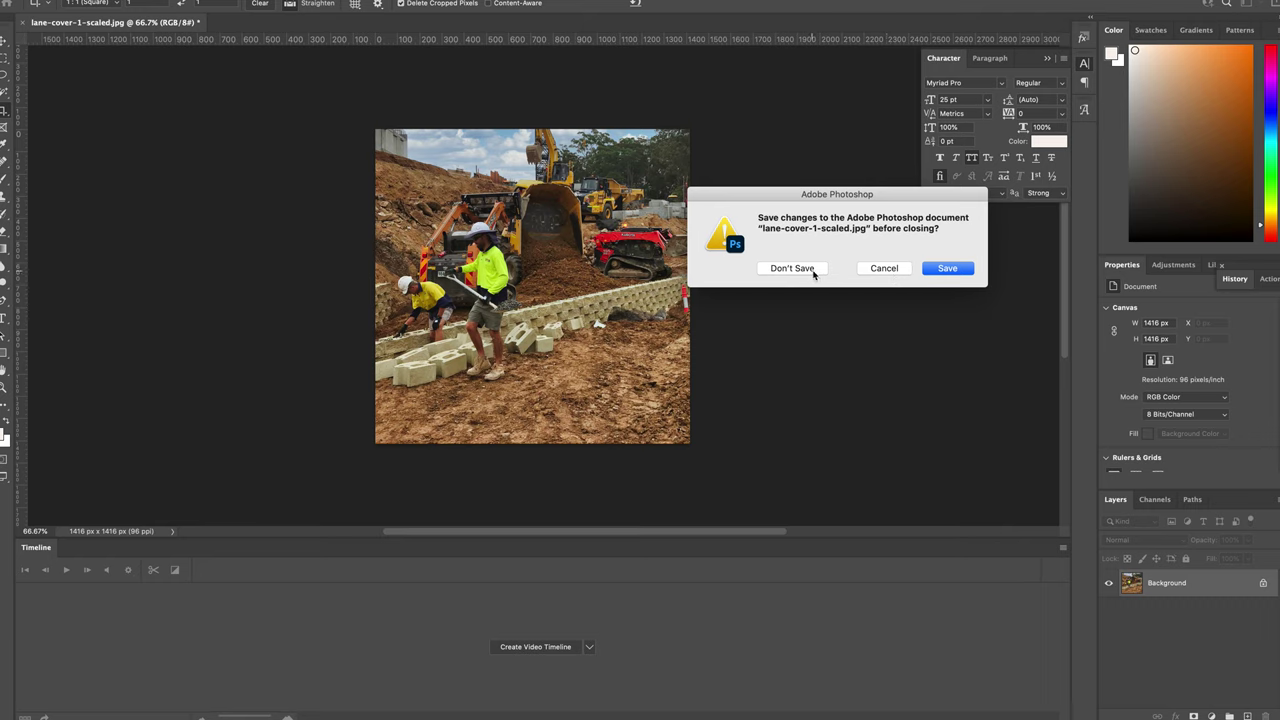
pyautogui.click(815, 273)
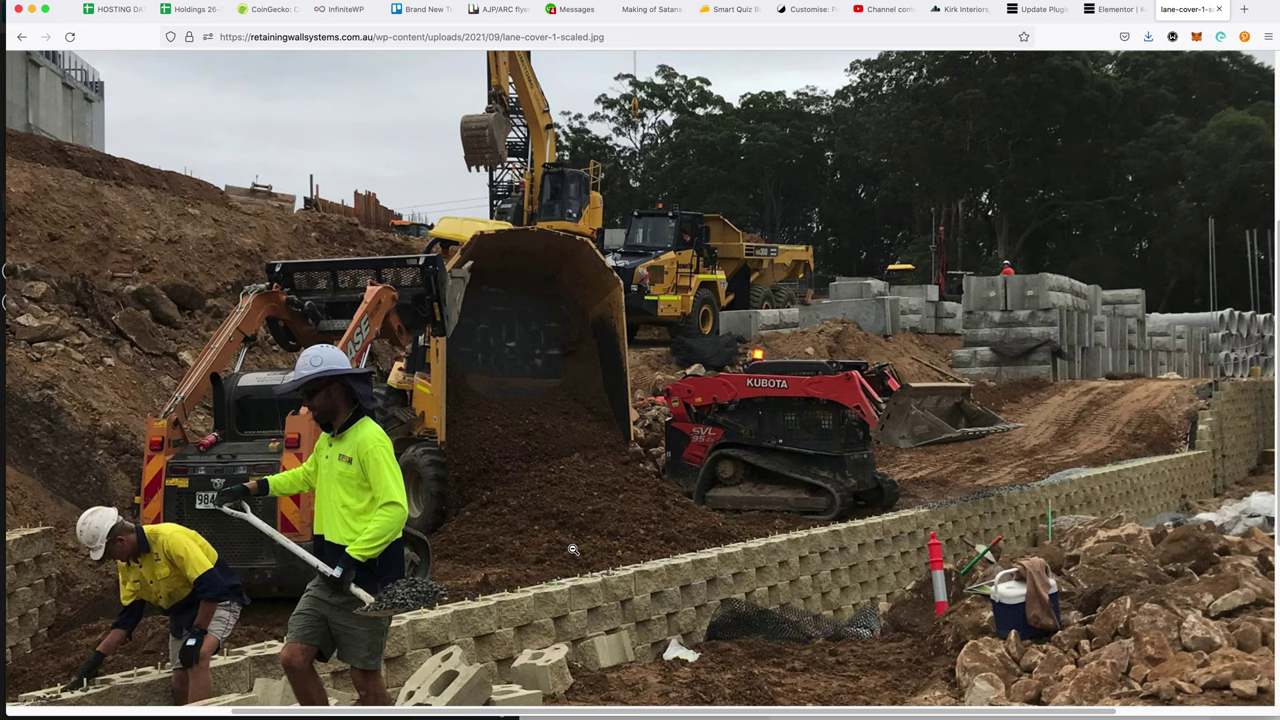
pyautogui.click(712, 417)
pyautogui.press('super+w')
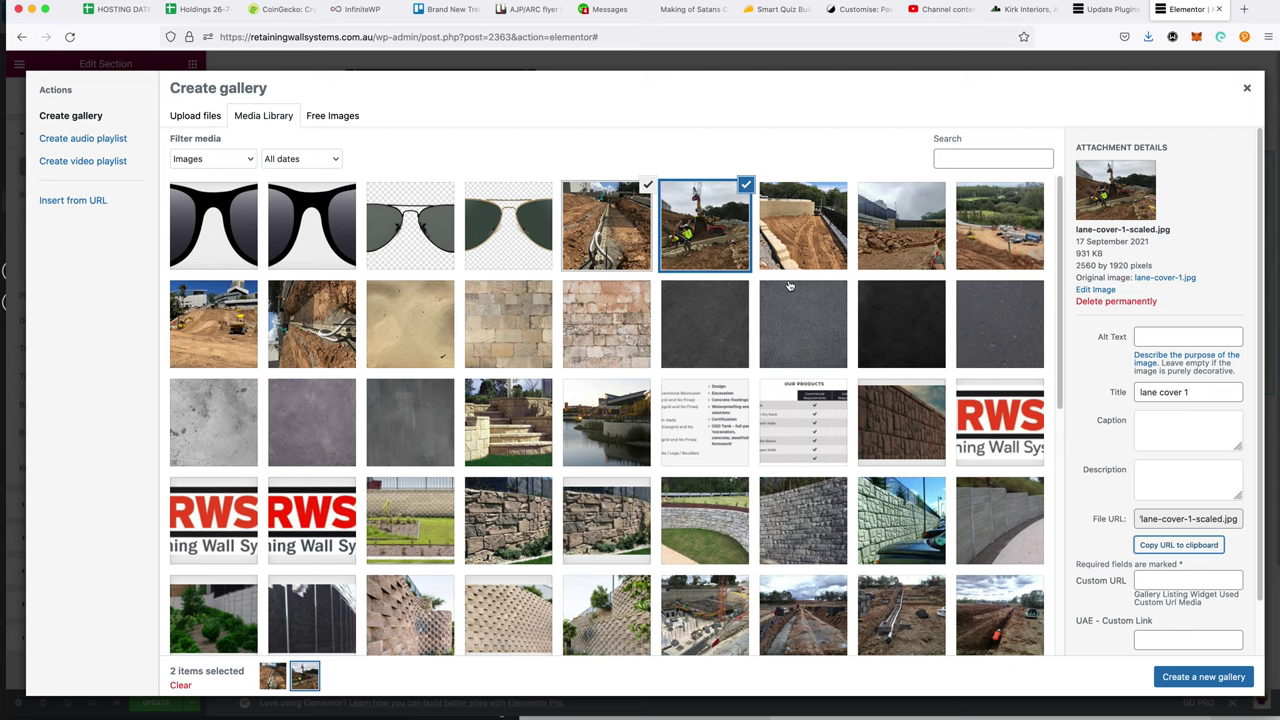
# - Select Lane-cove-finished.png in the media library, copy its file URL and open the image in a new browser tab
pyautogui.click(840, 250)
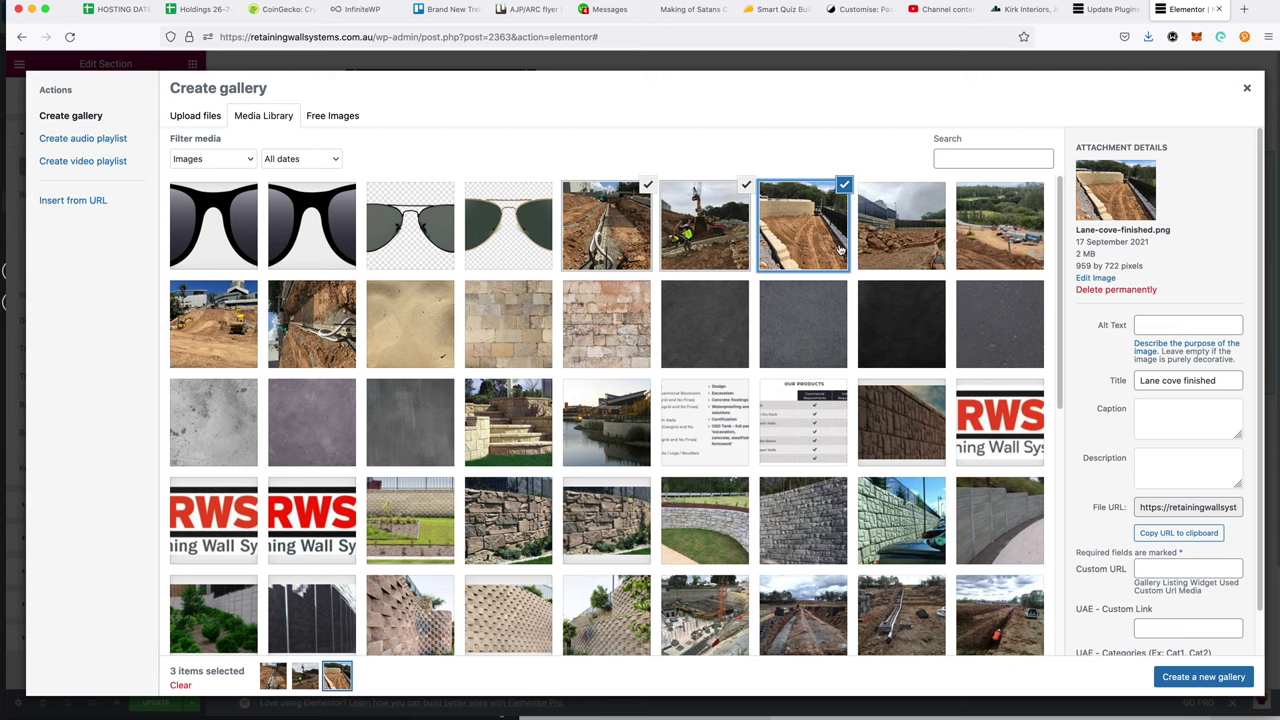
pyautogui.click(1175, 535)
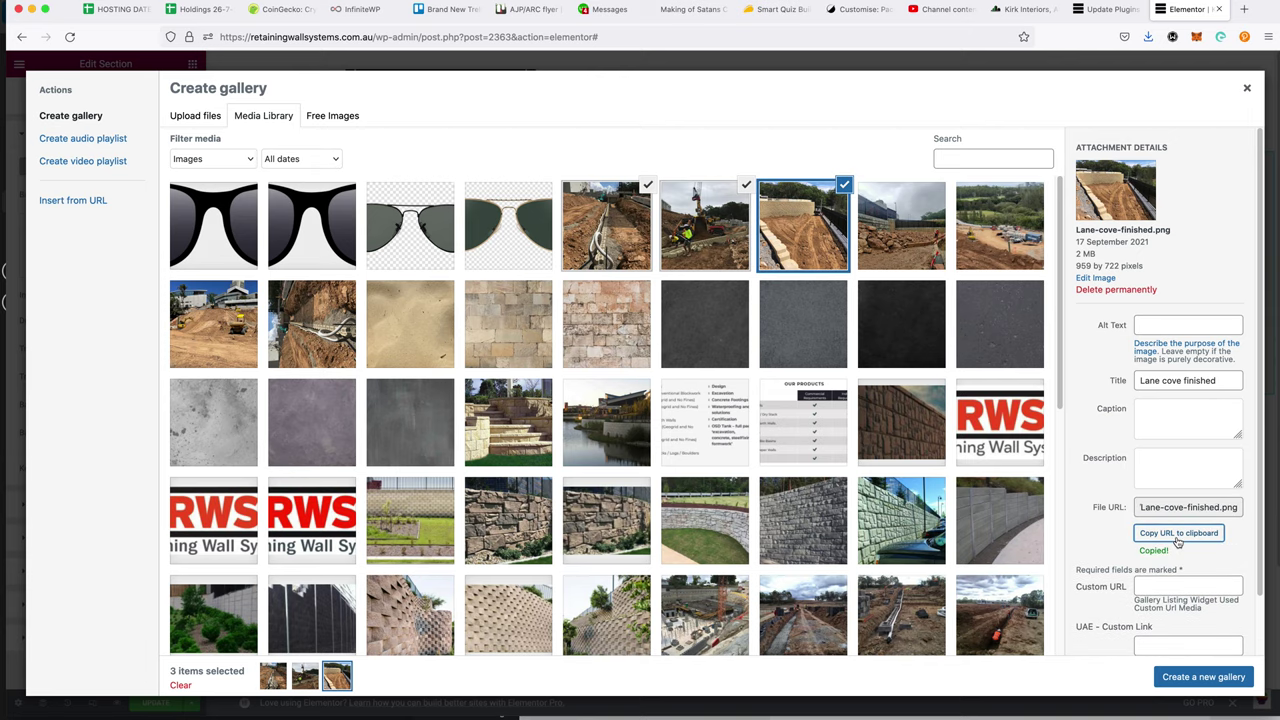
pyautogui.hotkey('ctrl', 't')
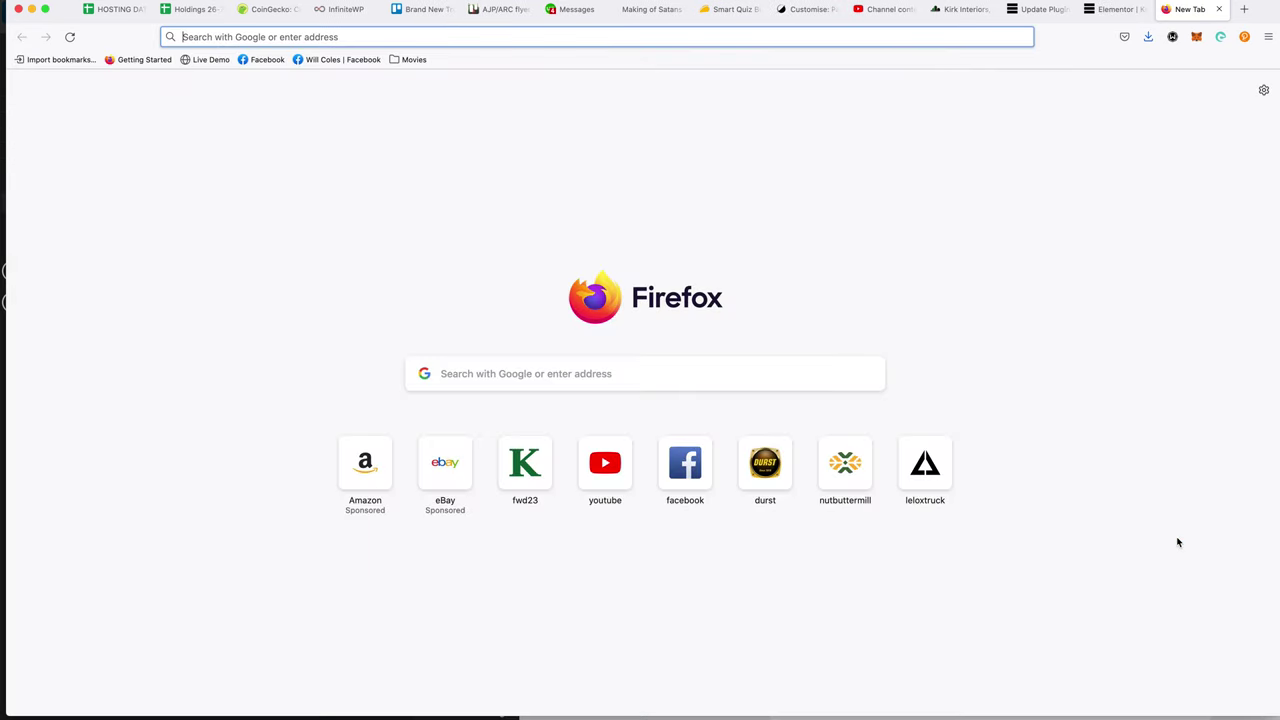
pyautogui.hotkey('ctrl', 'v')
pyautogui.press('Return')
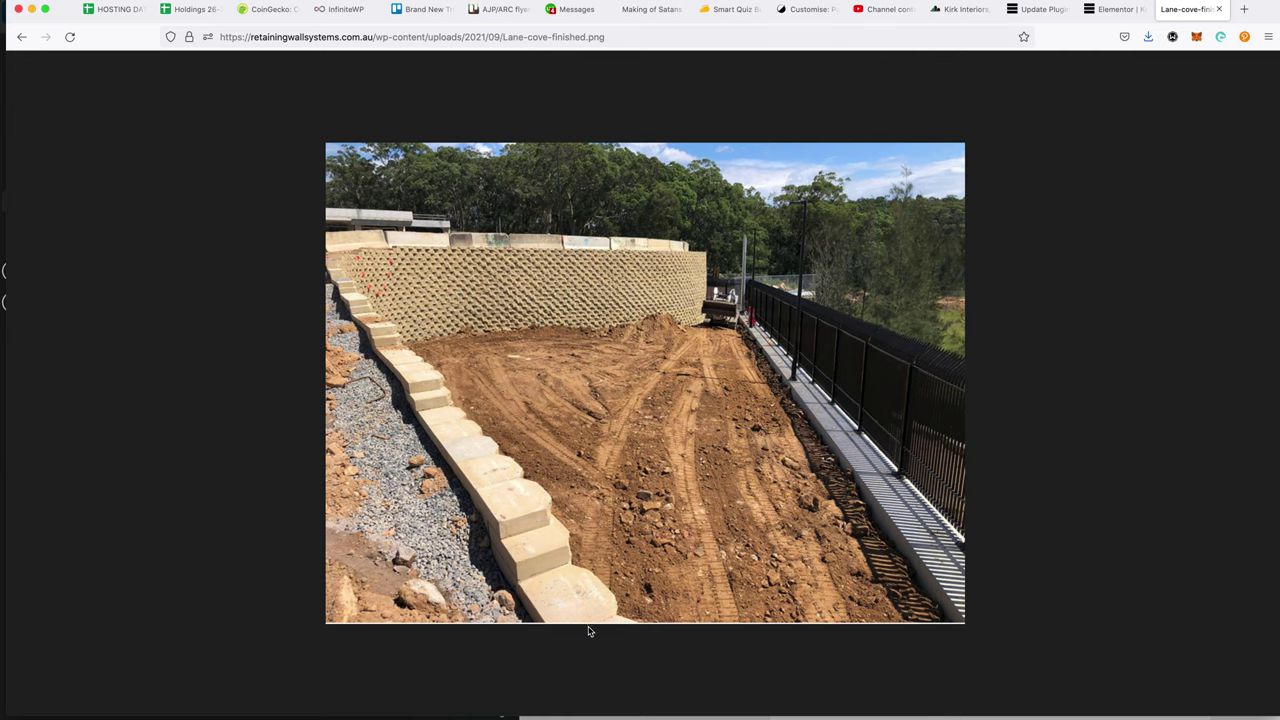
pyautogui.rightClick(612, 301)
pyautogui.click(564, 88)
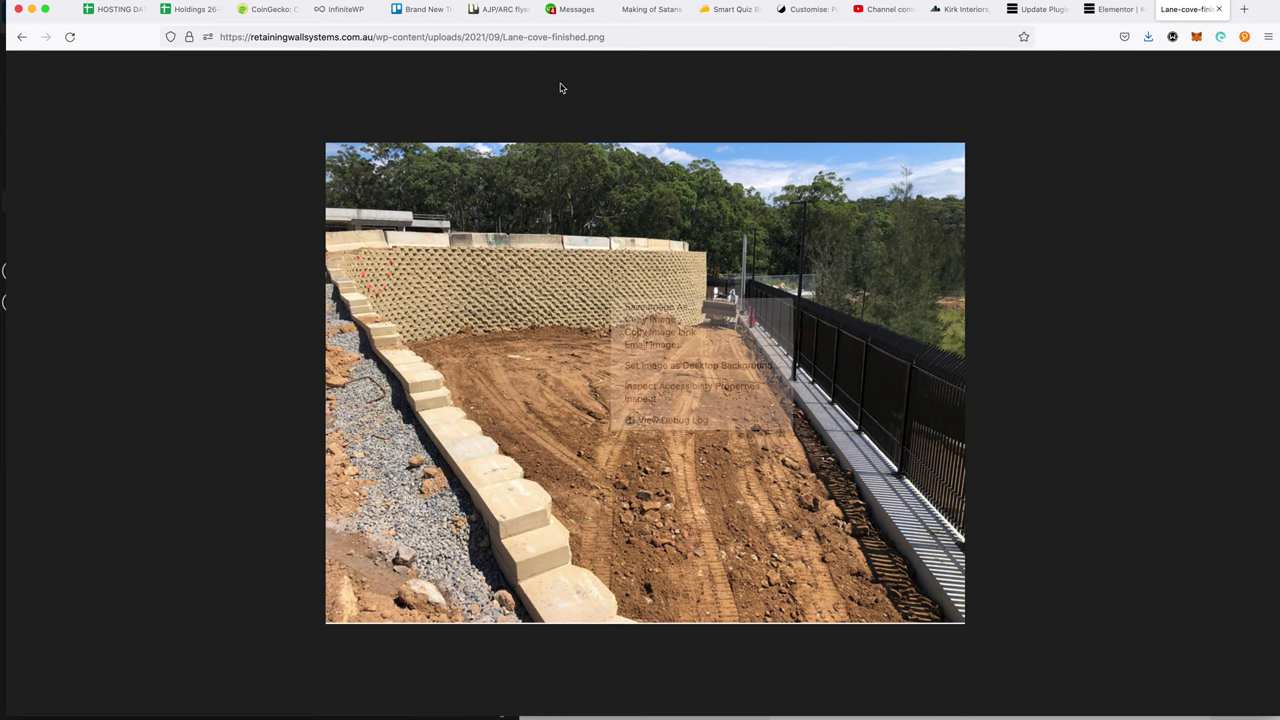
pyautogui.click(504, 36)
pyautogui.moveTo(503, 36); pyautogui.dragTo(621, 36)
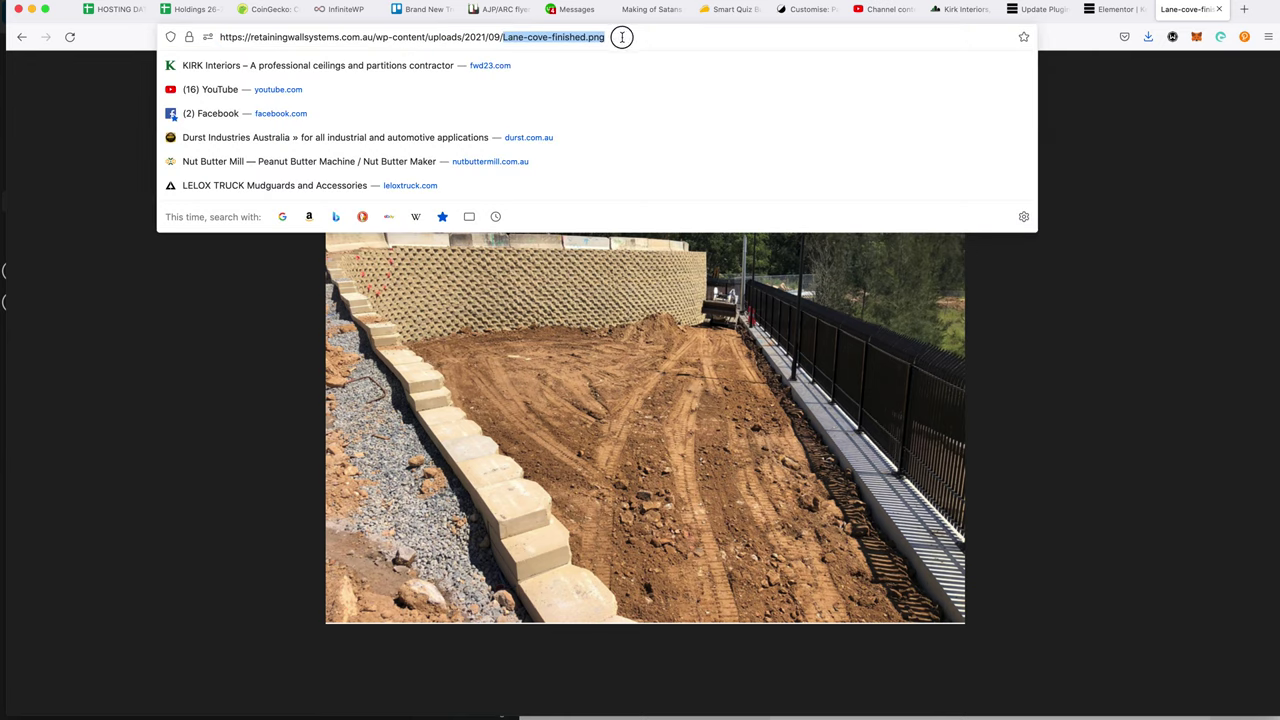
pyautogui.click(528, 323)
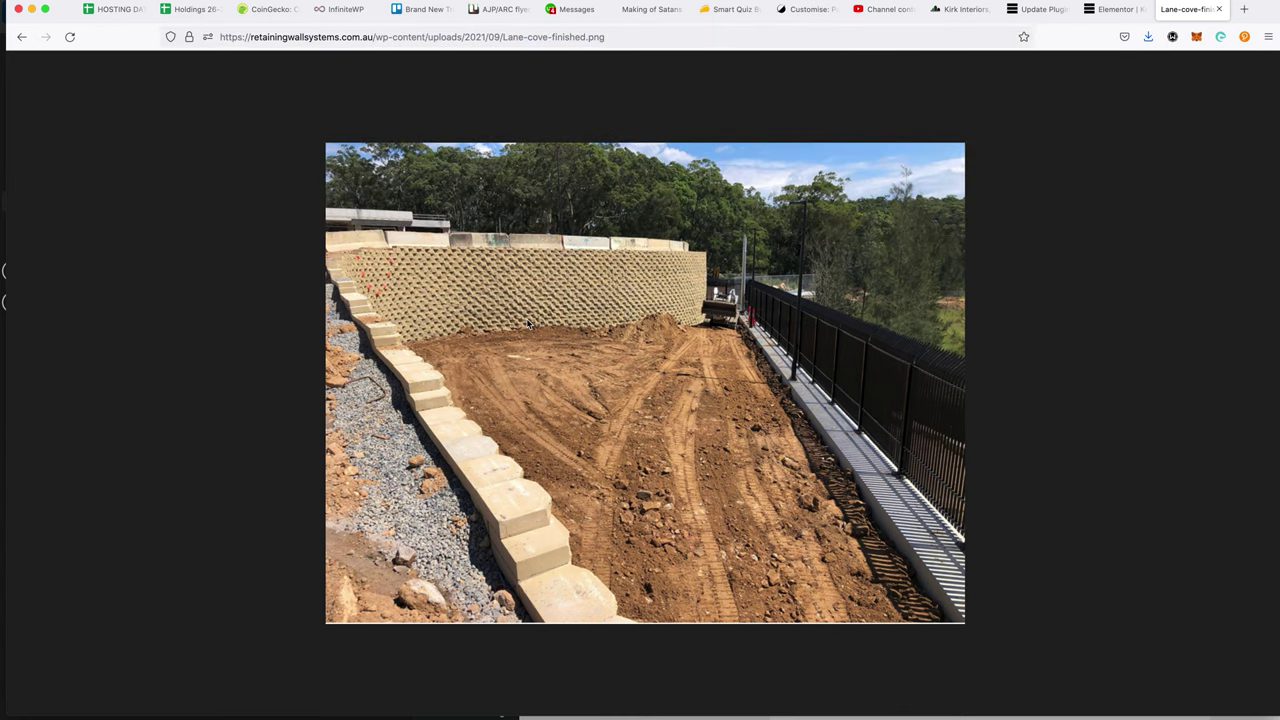
# - Save the finished wall image into the supplied folder as Lane-cove-finished.png
pyautogui.rightClick(575, 271)
pyautogui.click(590, 277)
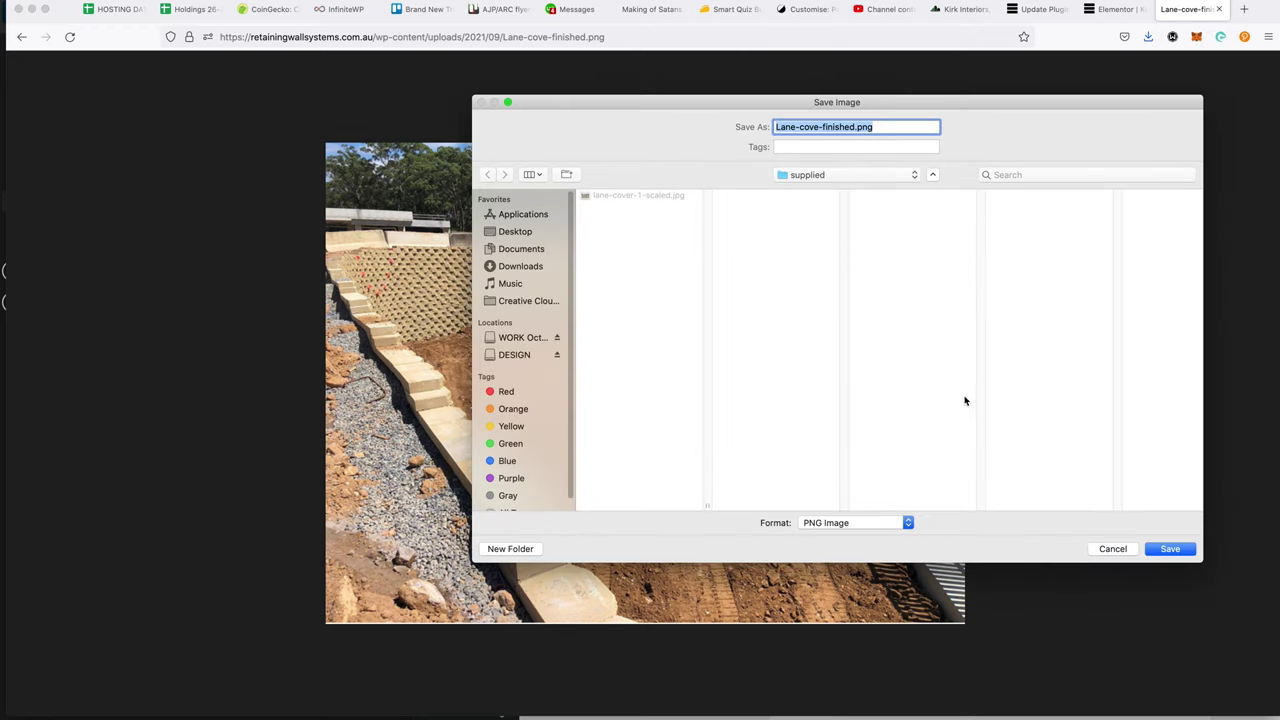
pyautogui.doubleClick(860, 127)
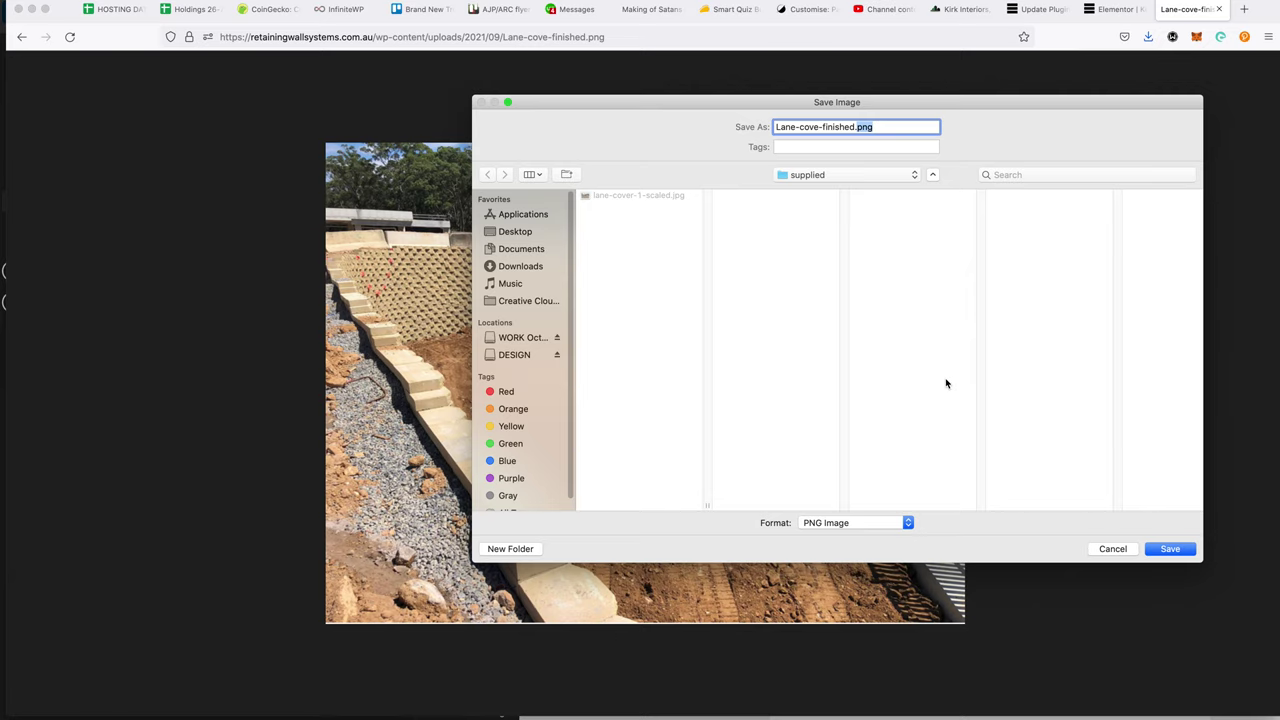
pyautogui.click(1170, 549)
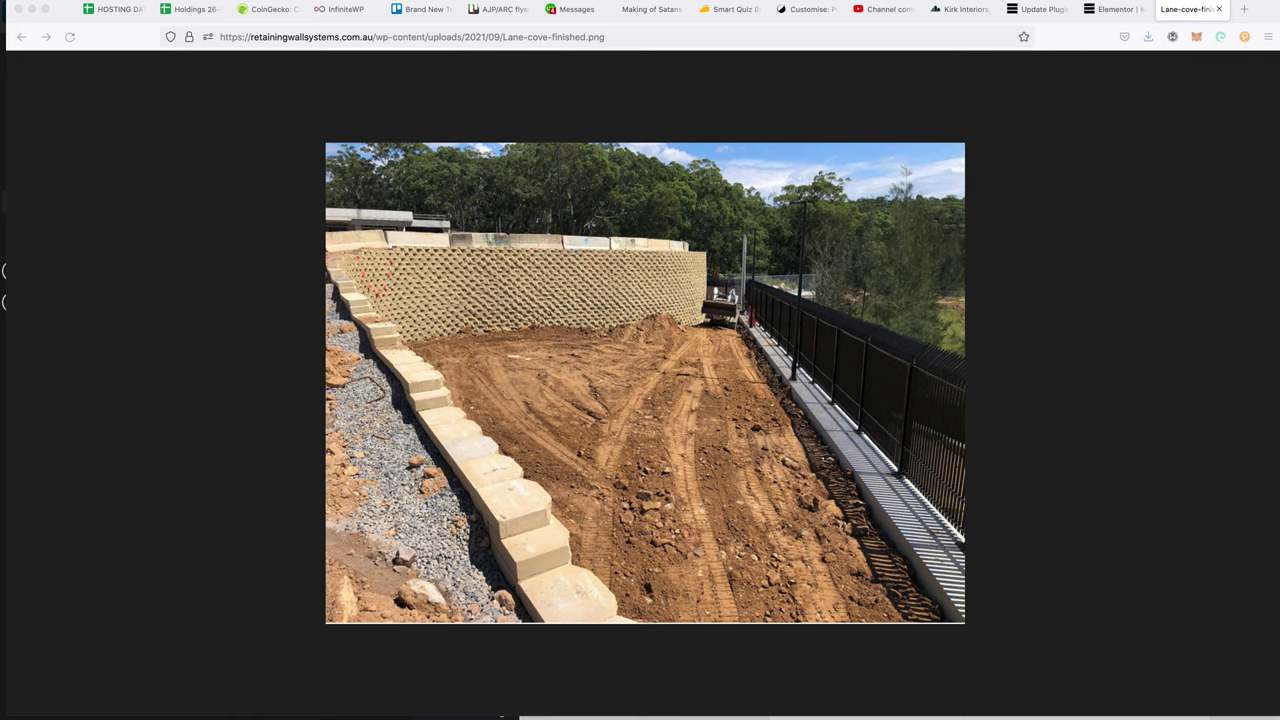
# - Close the finished wall image's tab and upload all loose JPG files from the Keystone Wall integration folder through the banner slideshow's gallery picker
pyautogui.click(1218, 9)
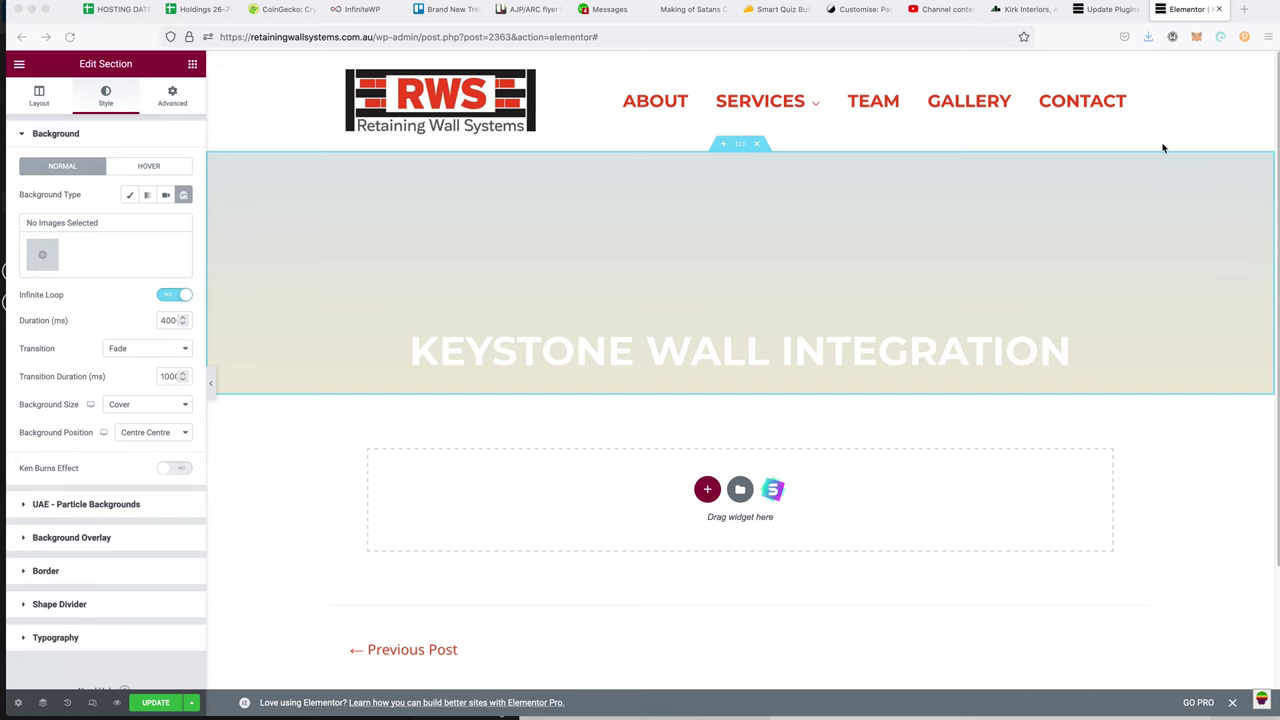
pyautogui.click(42, 252)
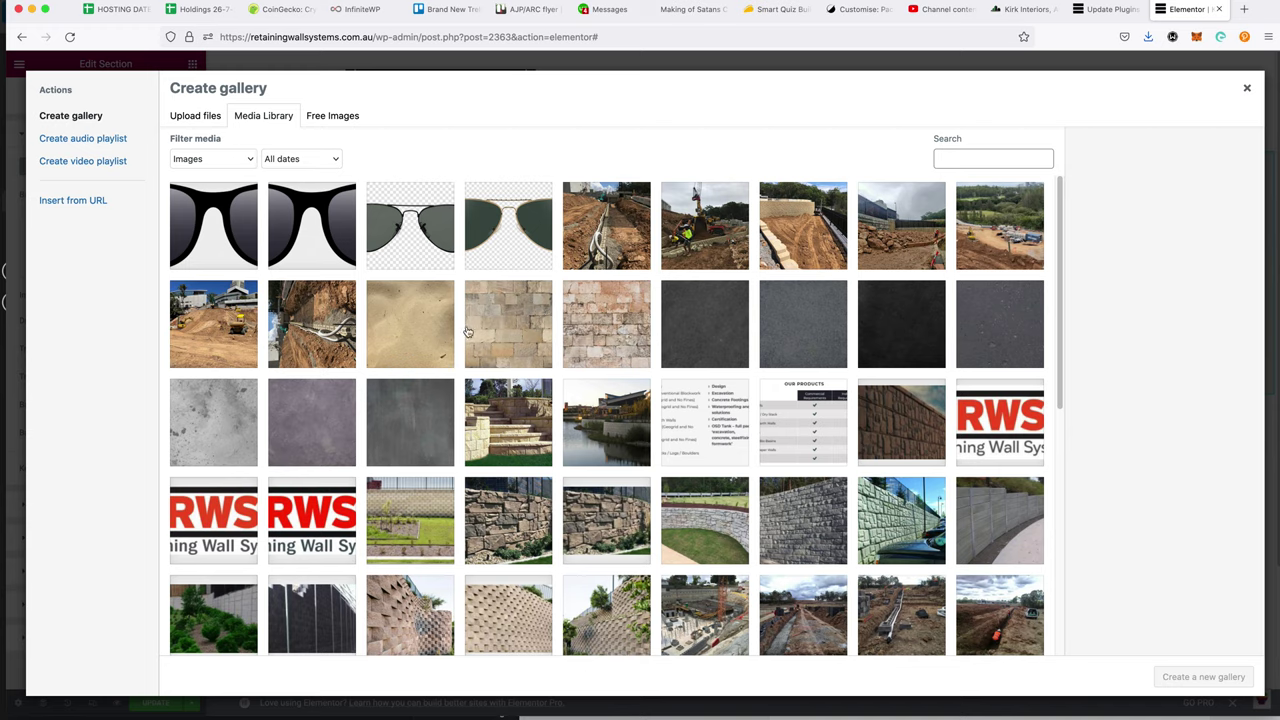
pyautogui.click(200, 122)
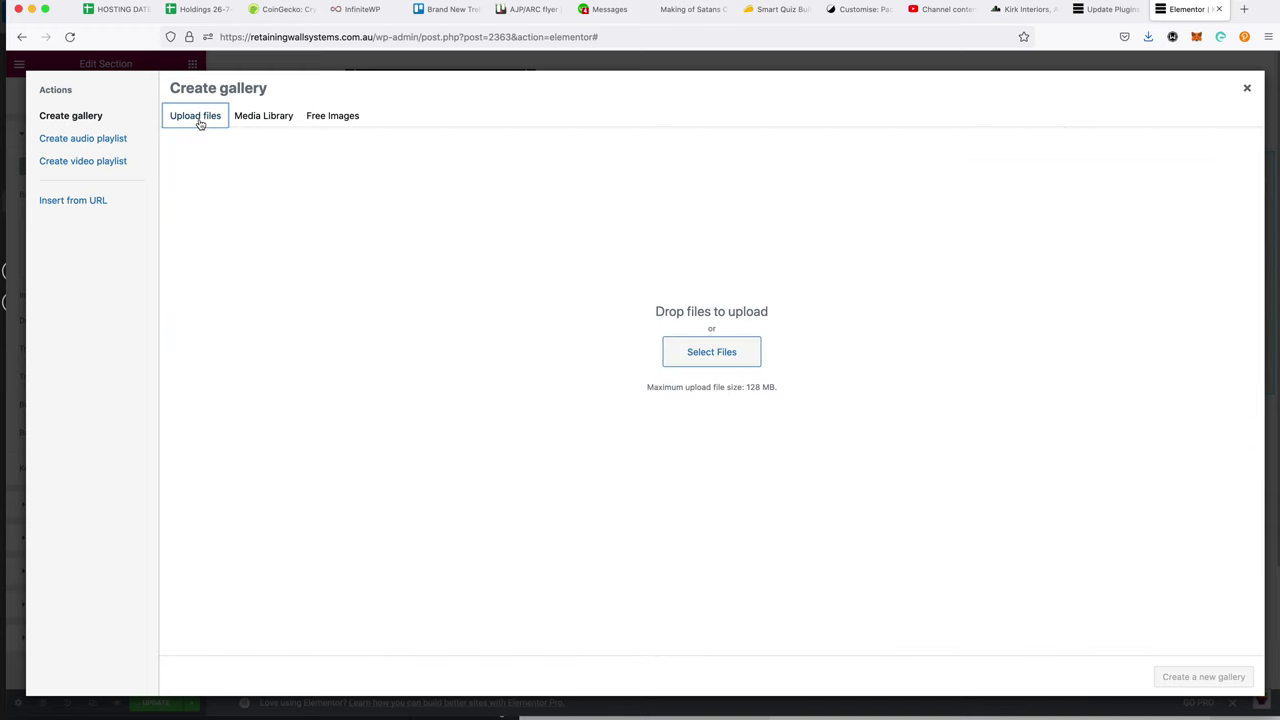
pyautogui.click(700, 355)
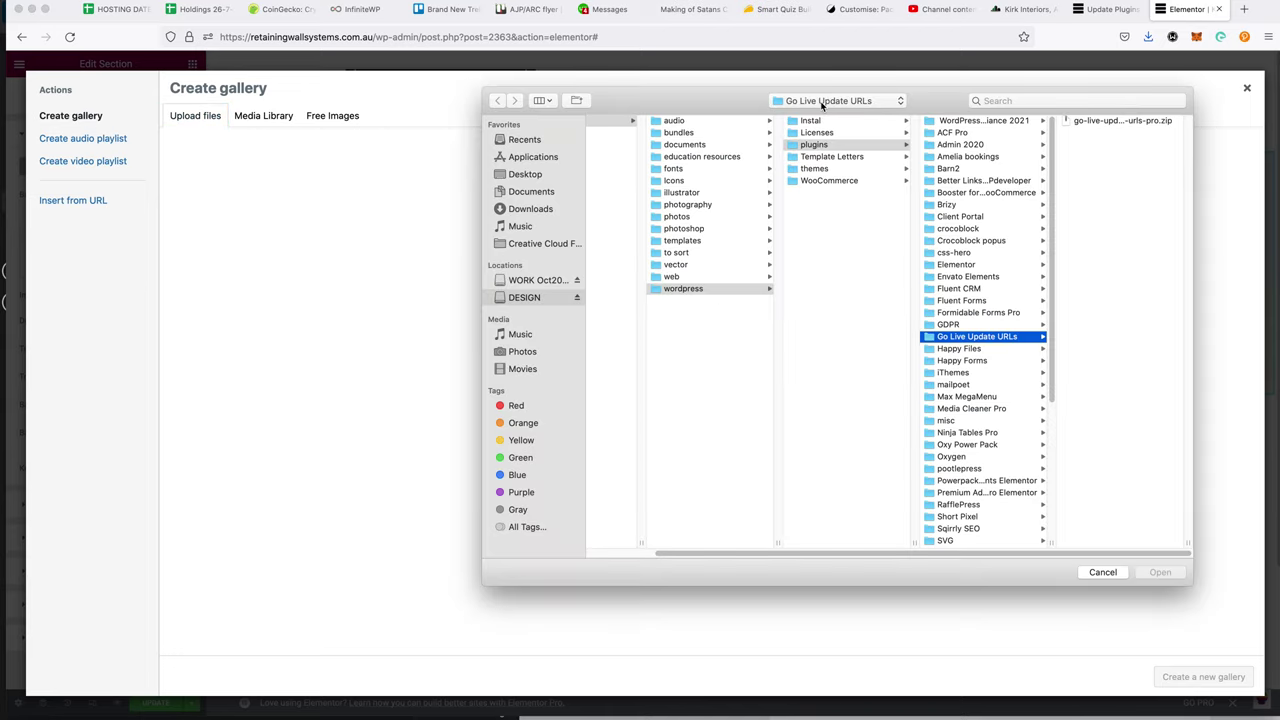
pyautogui.click(820, 102)
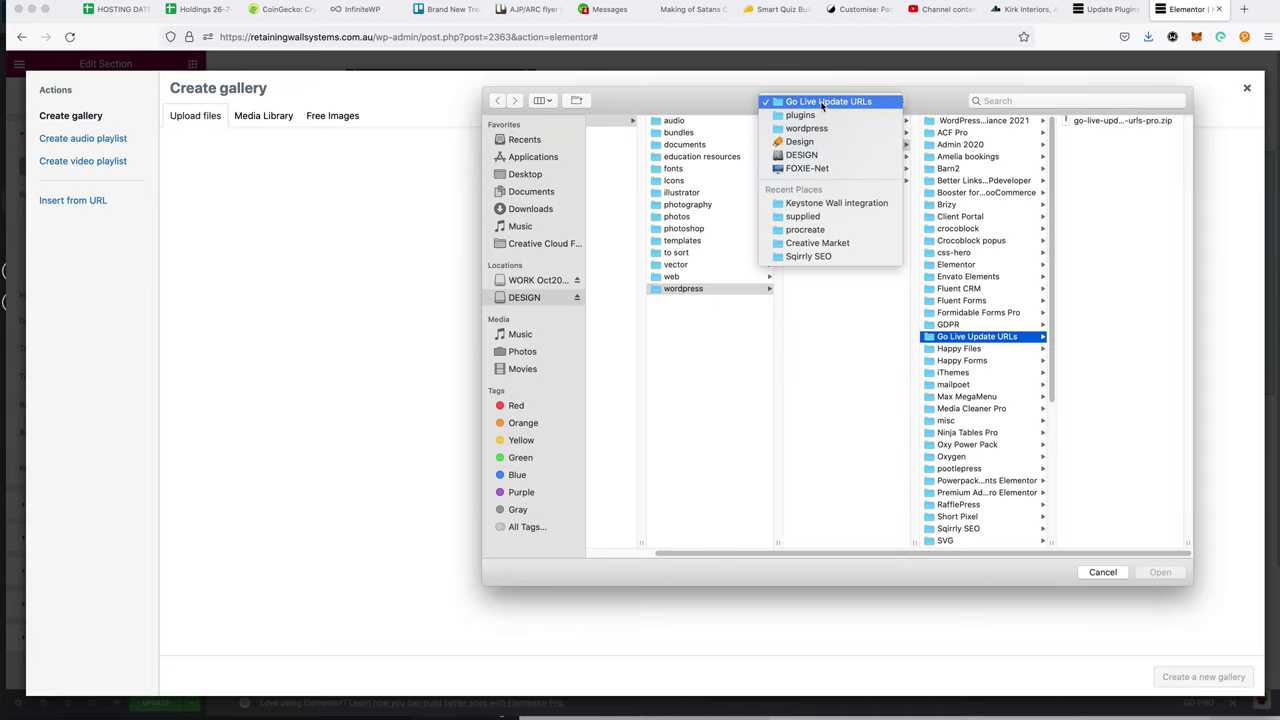
pyautogui.click(874, 203)
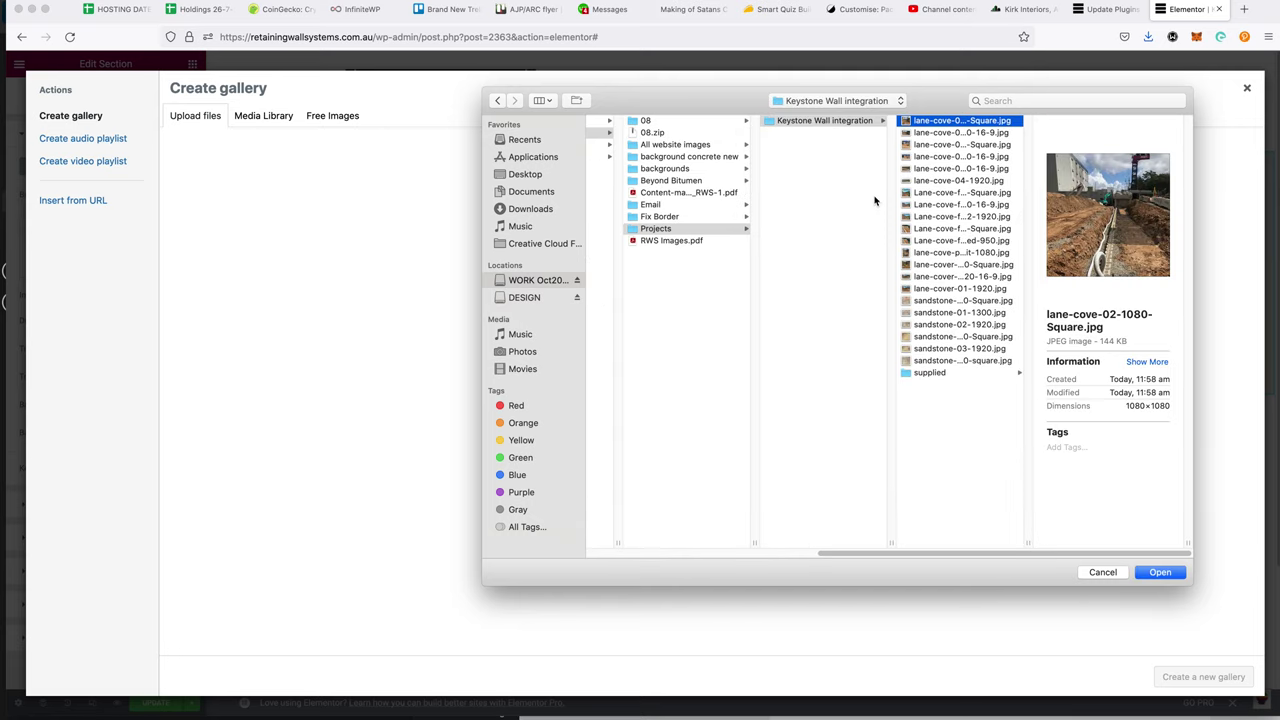
pyautogui.keyDown('shift'); pyautogui.click(943, 360); pyautogui.keyUp('shift')
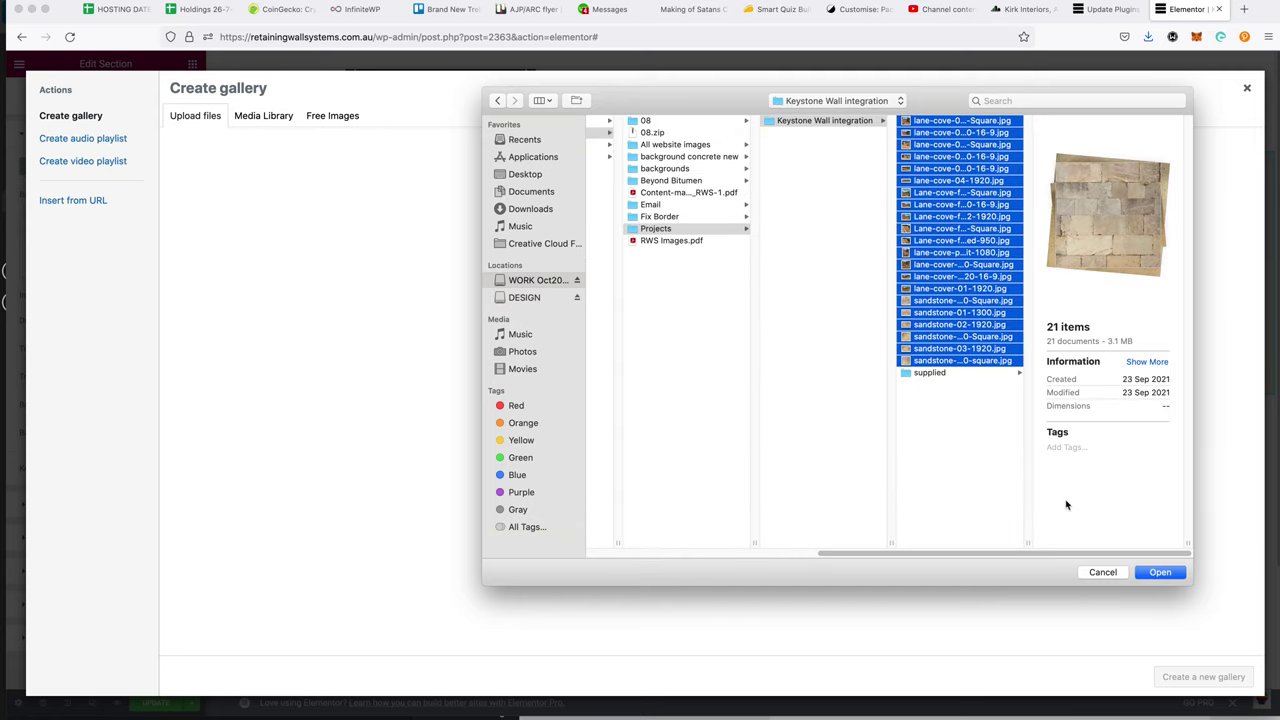
pyautogui.click(1160, 573)
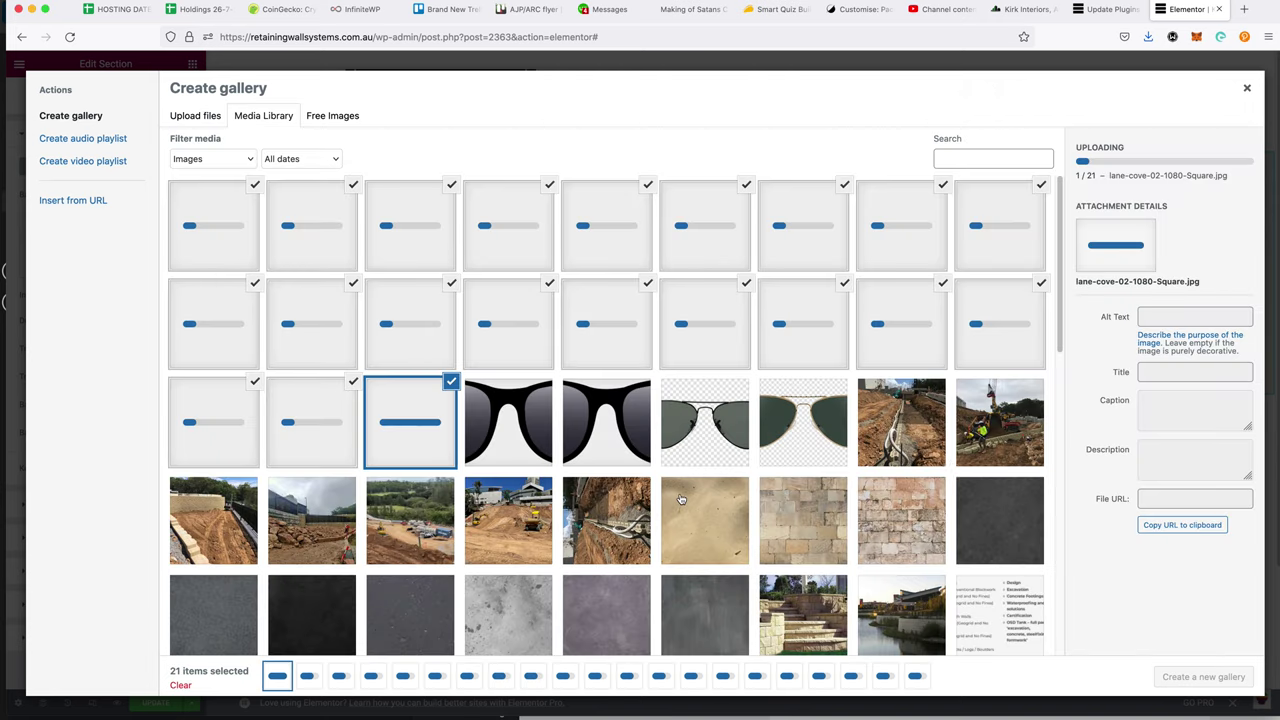
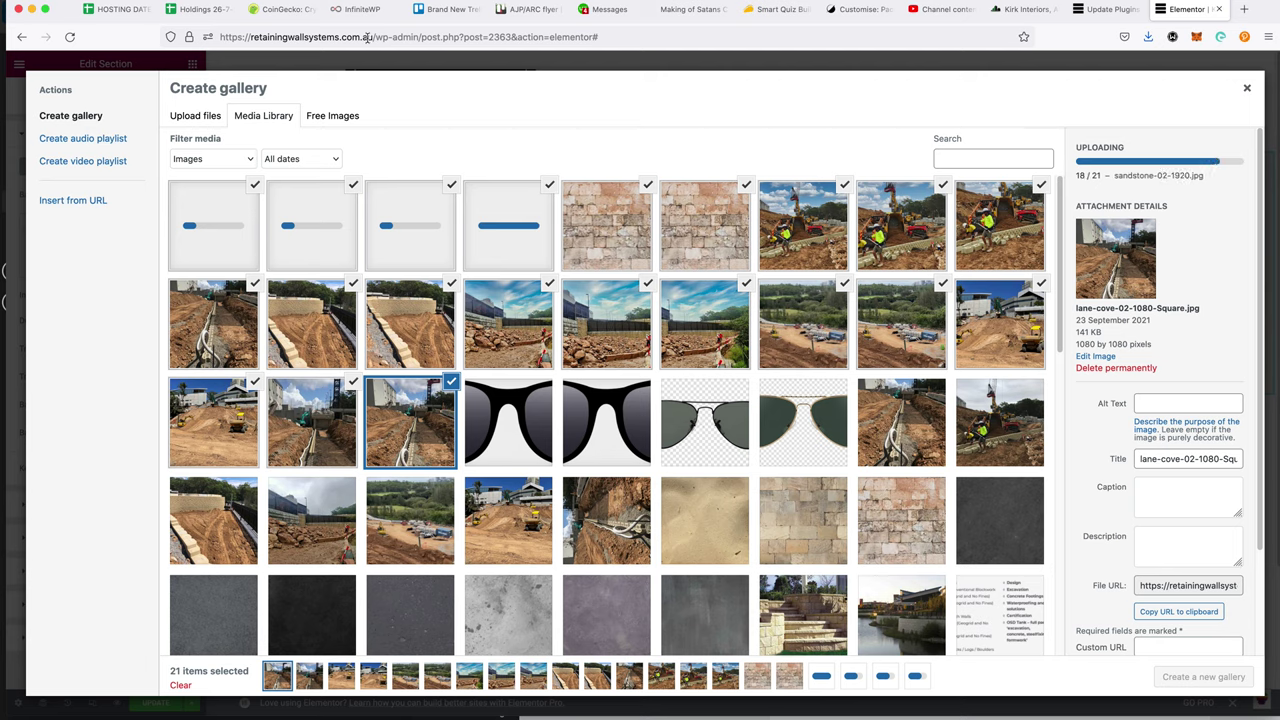
# - Open the site's WordPress media library in a new browser tab using the copied wp-admin address
pyautogui.moveTo(365, 36); pyautogui.dragTo(186, 37)
pyautogui.moveTo(418, 36); pyautogui.dragTo(236, 30)
pyautogui.press('super+c')
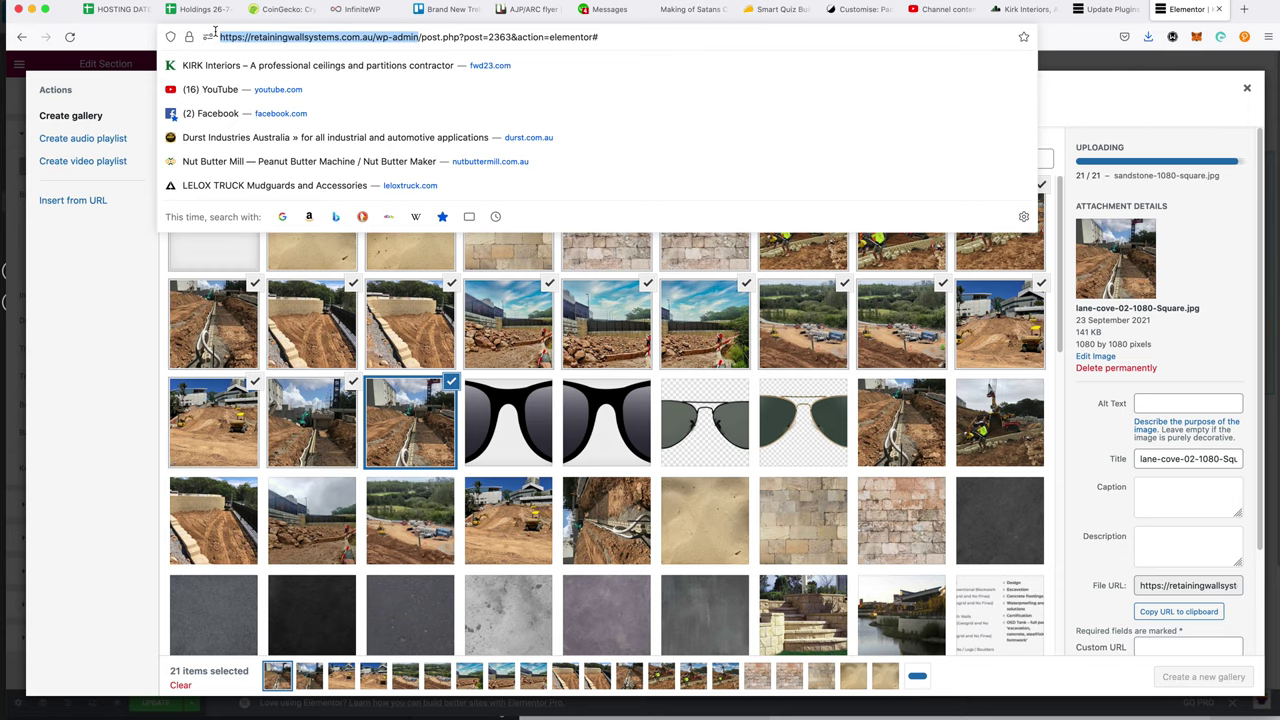
pyautogui.press('super+t')
pyautogui.press('super+v')
pyautogui.press('Return')
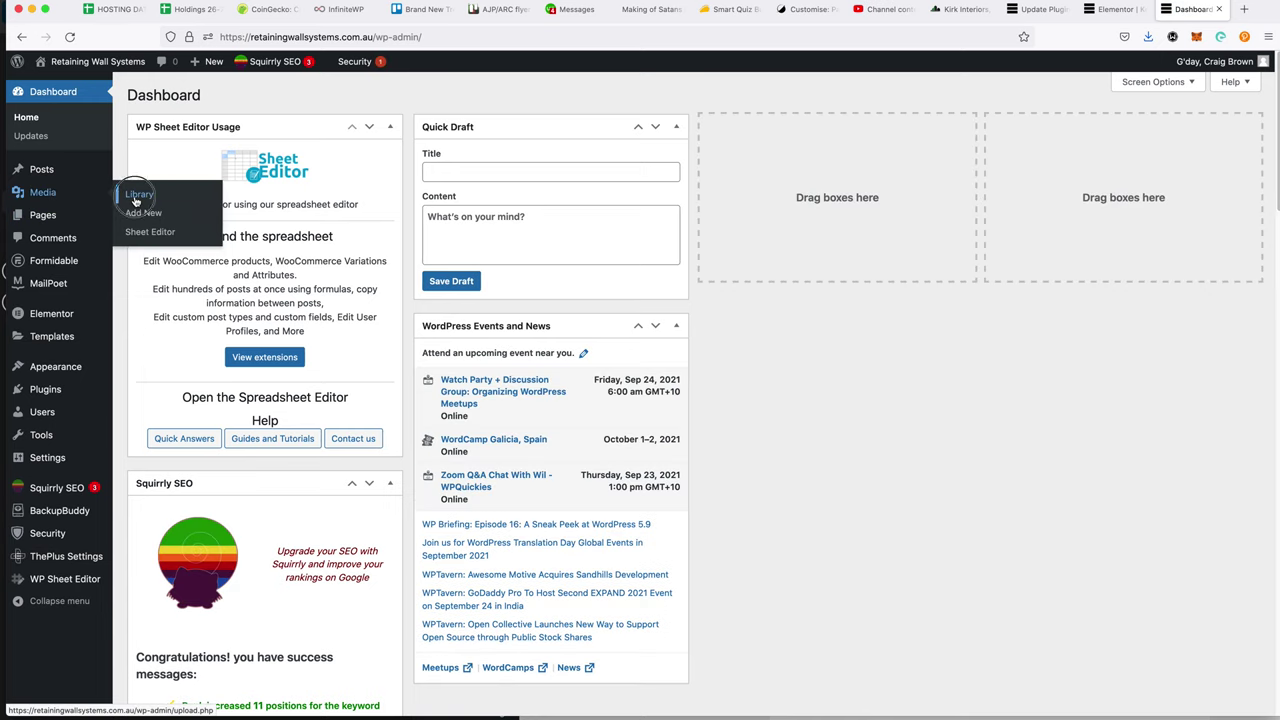
pyautogui.click(138, 194)
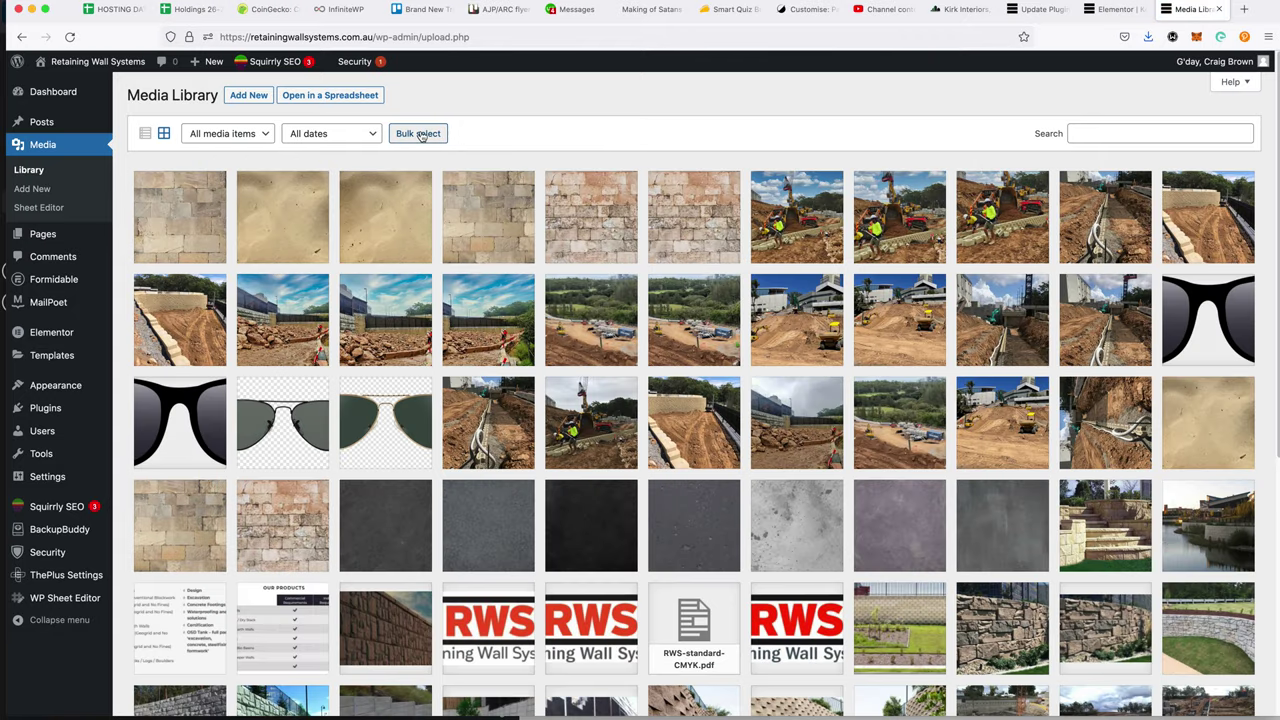
# - Try to bulk-select the newly uploaded sandstone images in the media library, and return to the Elementor tab
pyautogui.click(418, 133)
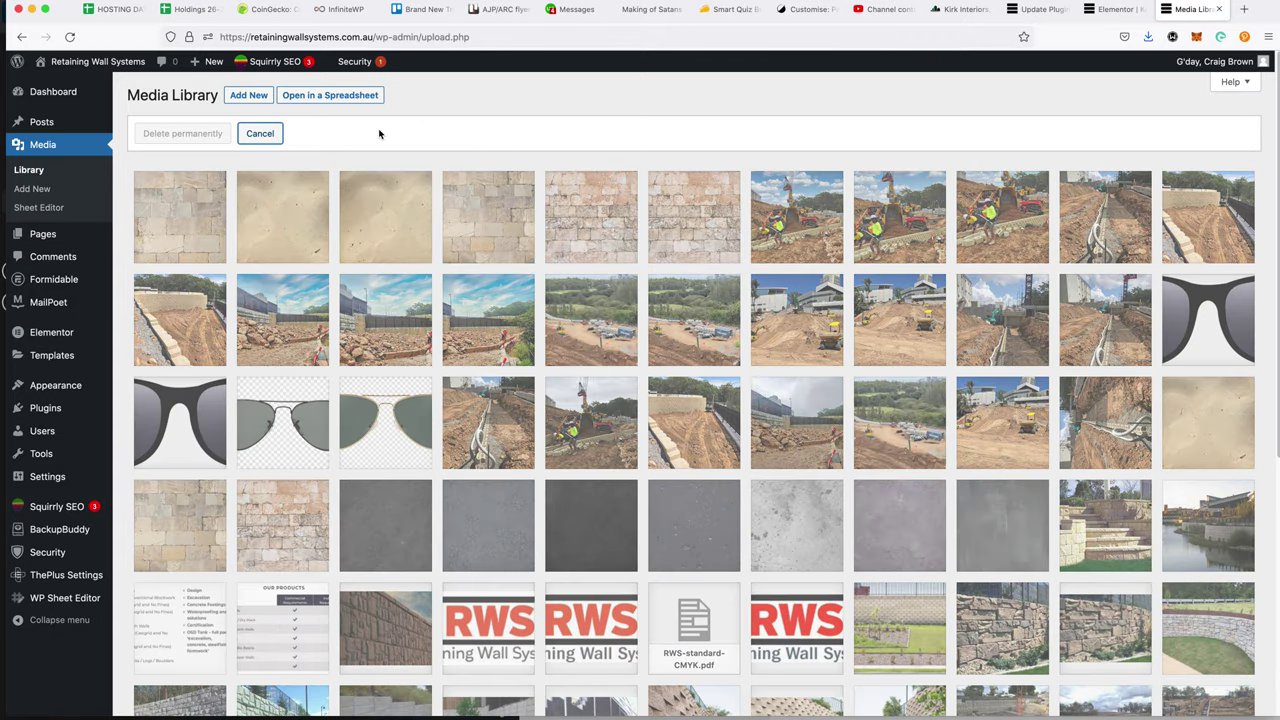
pyautogui.click(310, 228)
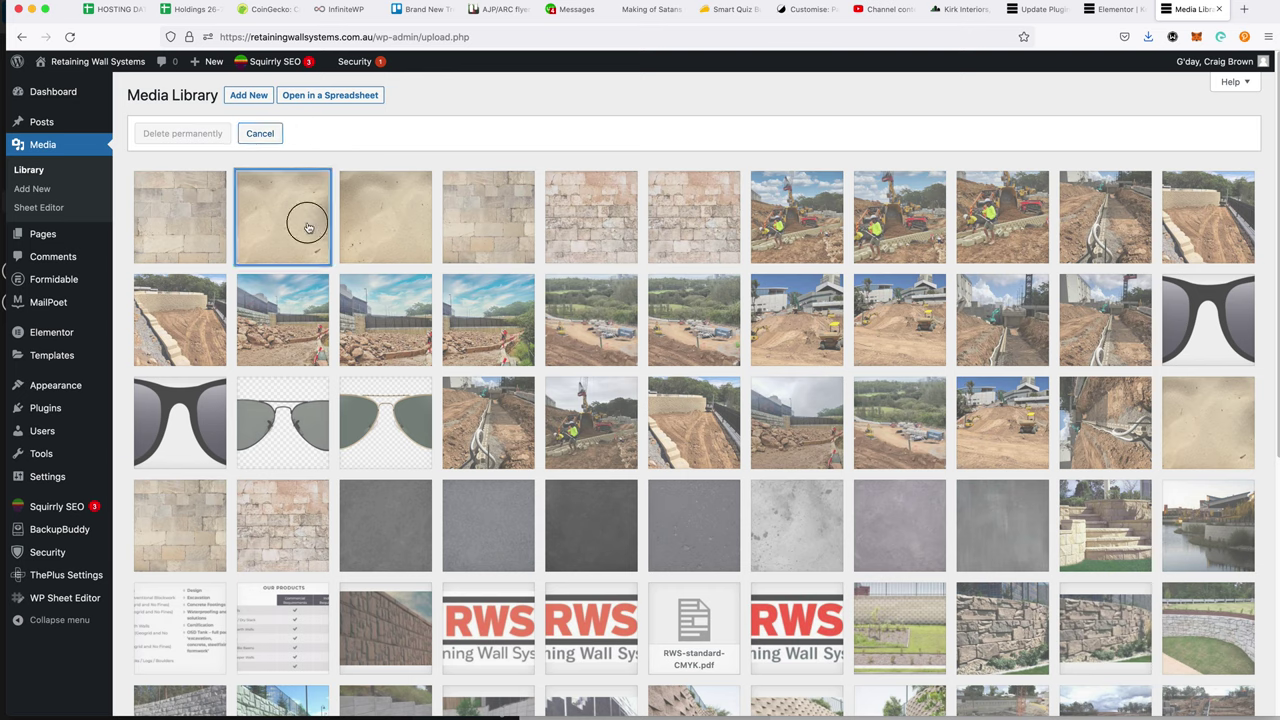
pyautogui.click(382, 230)
pyautogui.click(465, 230)
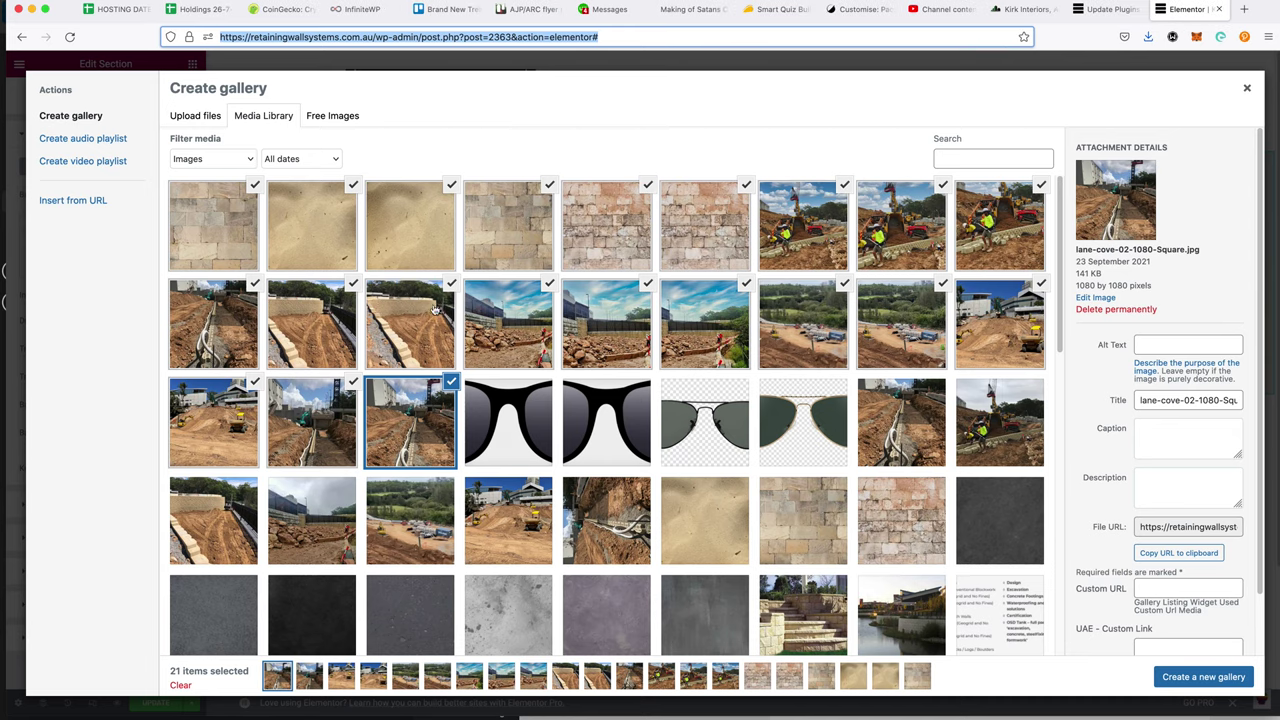
# - Discard the gallery selection without creating a gallery, and reopen the banner slideshow's image picker
pyautogui.click(522, 397)
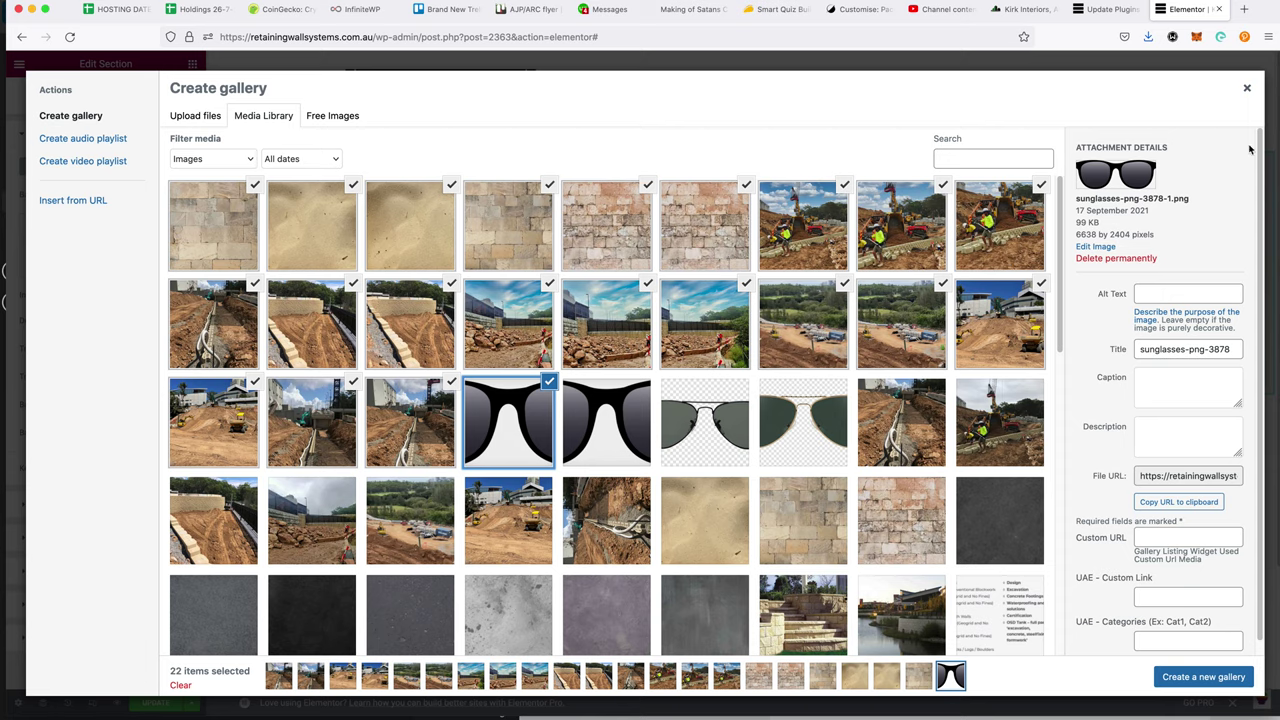
pyautogui.click(1247, 89)
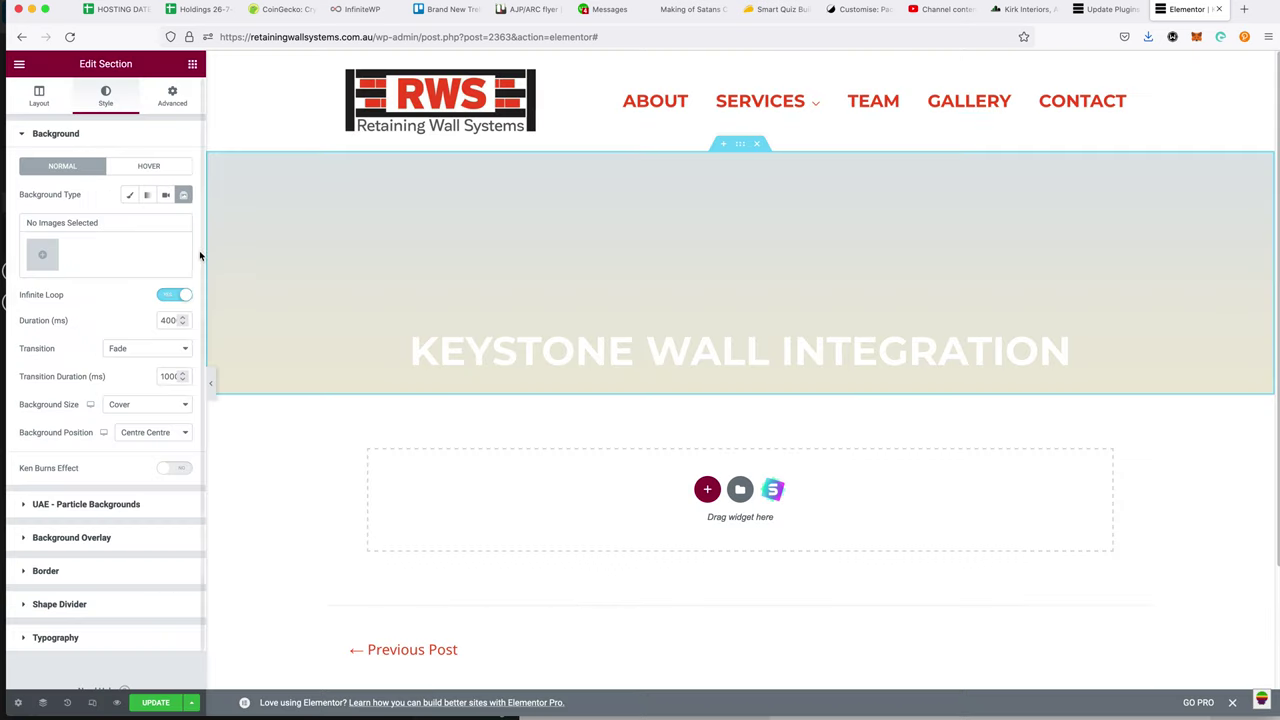
pyautogui.click(46, 253)
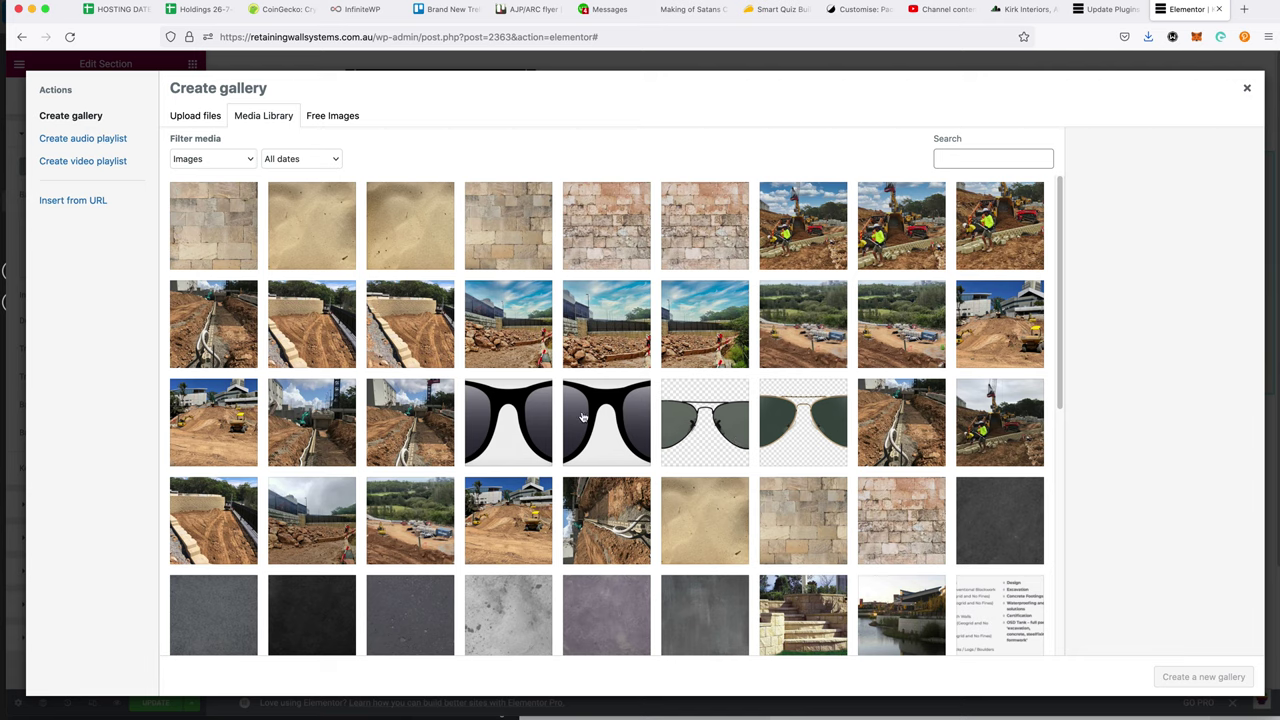
# - Select lane-cove-02-1920-16-9.jpg and lane-cove-03-1920-16-9.jpg for the slideshow gallery, leaving out their square versions
pyautogui.click(391, 414)
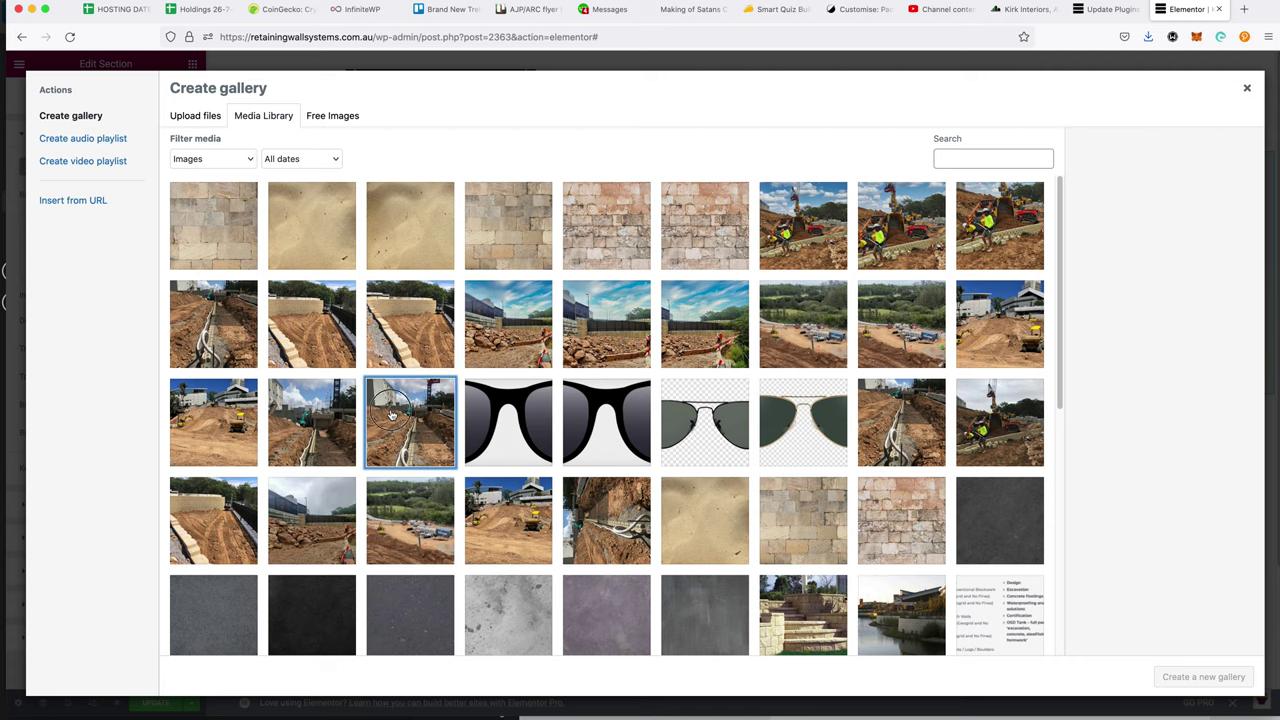
pyautogui.click(449, 382)
pyautogui.click(346, 390)
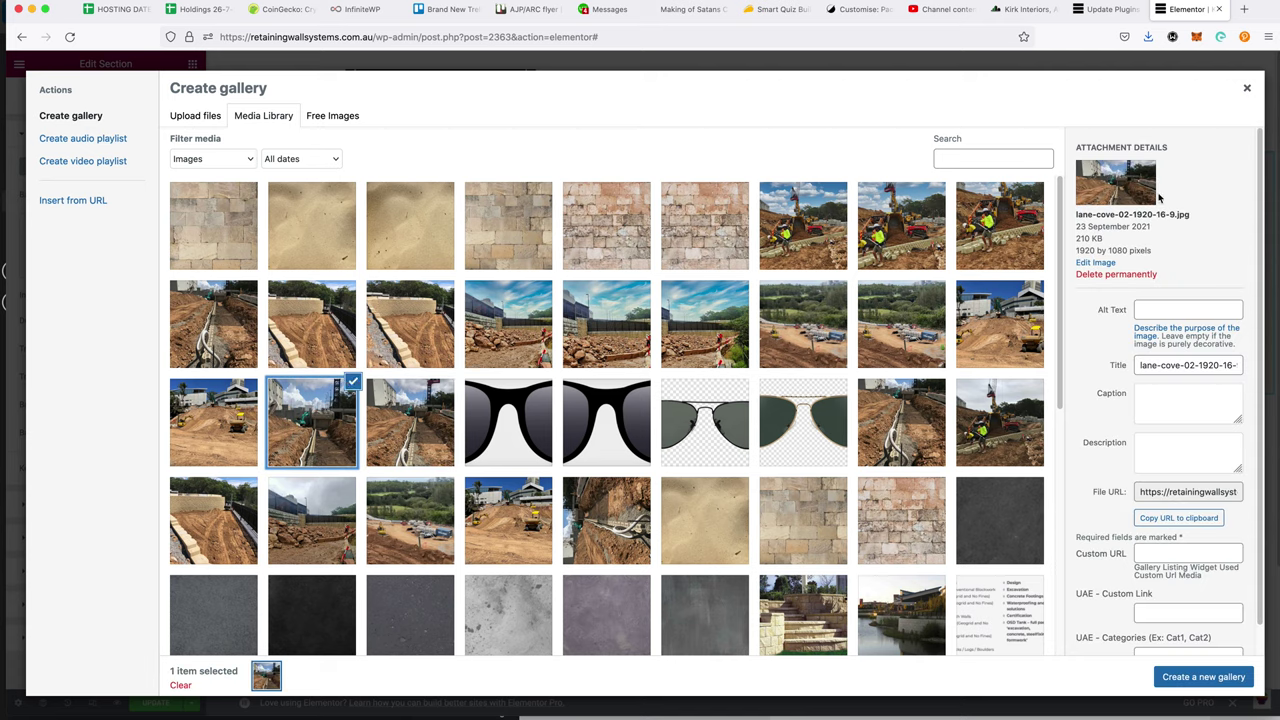
pyautogui.click(207, 397)
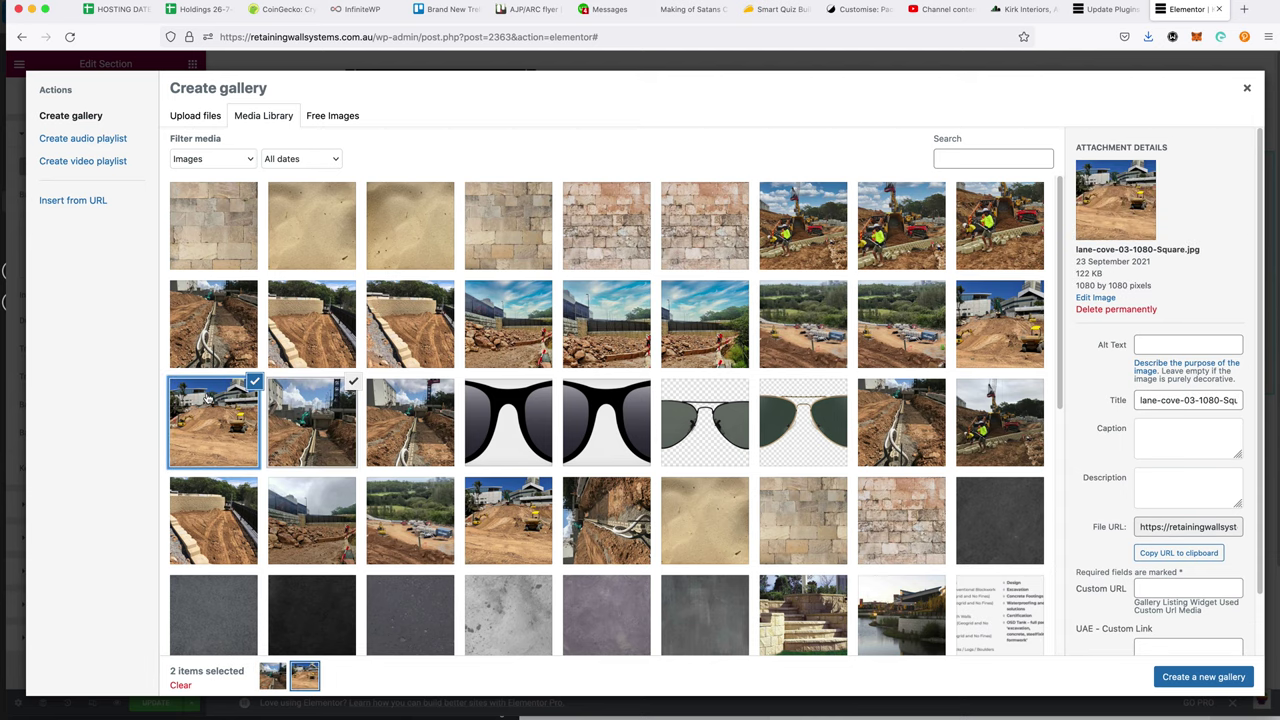
pyautogui.click(254, 382)
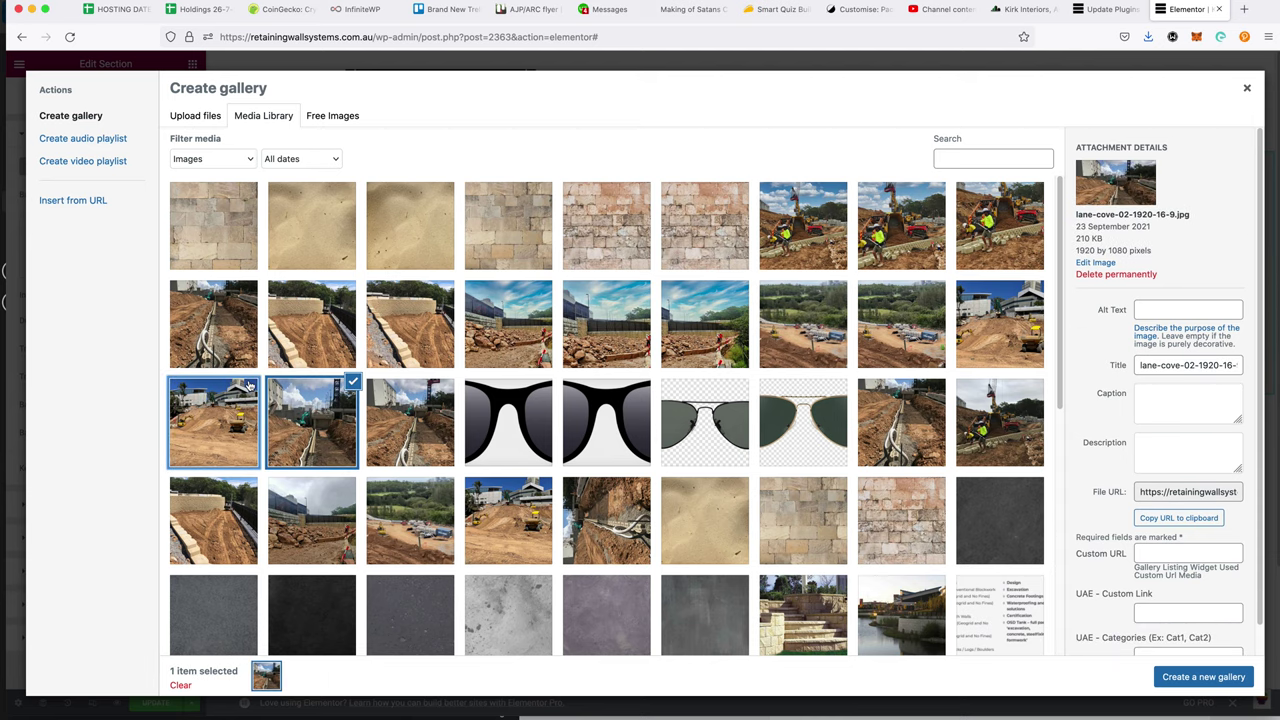
pyautogui.click(1036, 330)
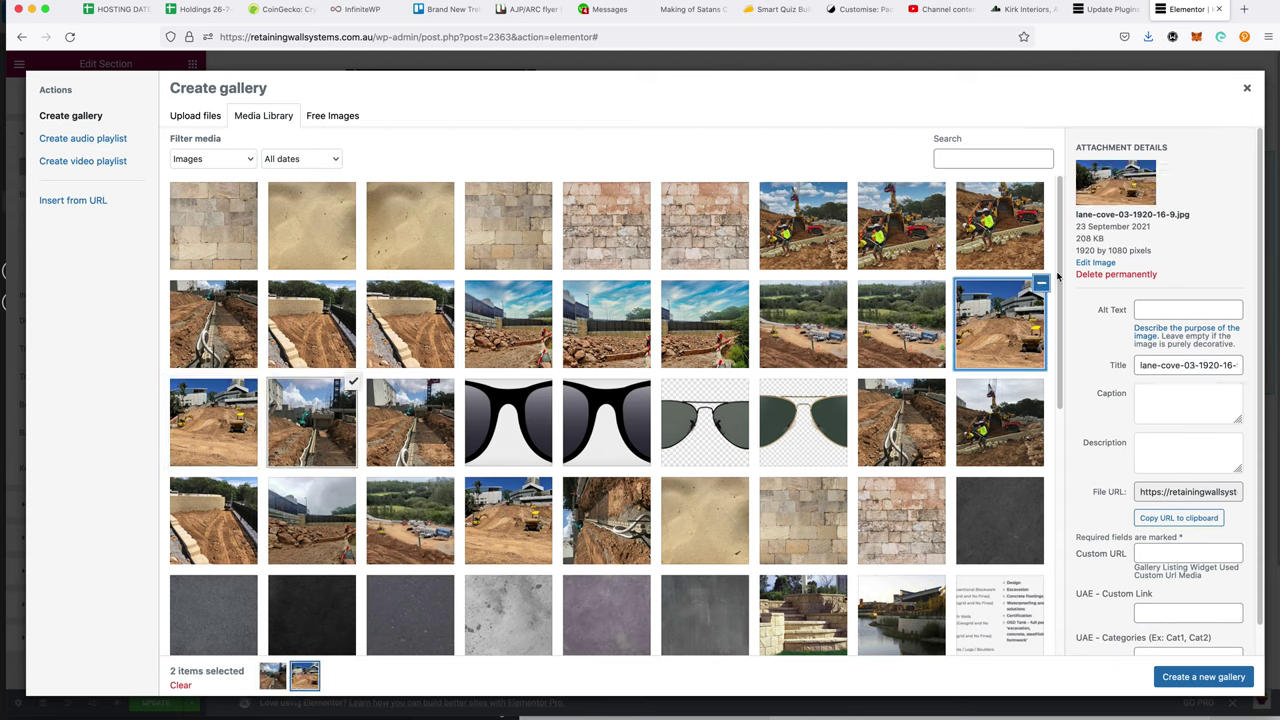
# - Add lane-cove-04-1600-16-9.jpg and Lane-cove-finished-02-1920-16-9.jpg to the gallery selection, leaving out the square version
pyautogui.click(917, 303)
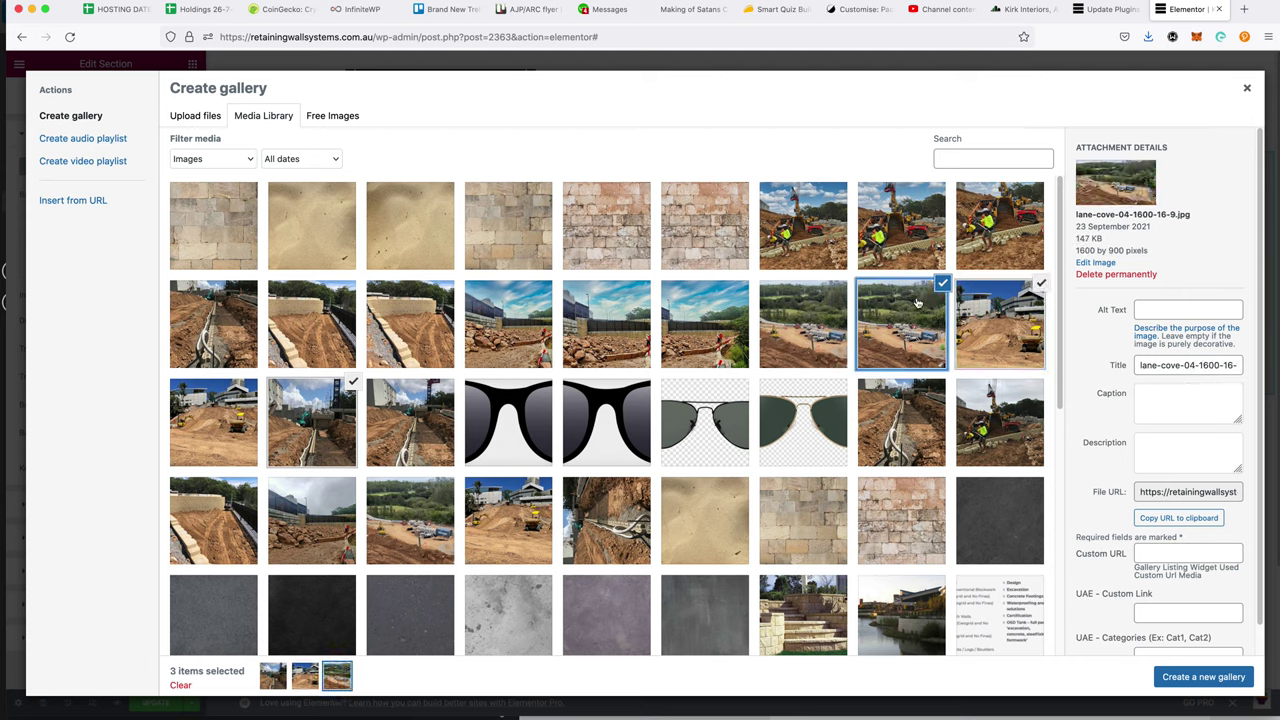
pyautogui.click(726, 314)
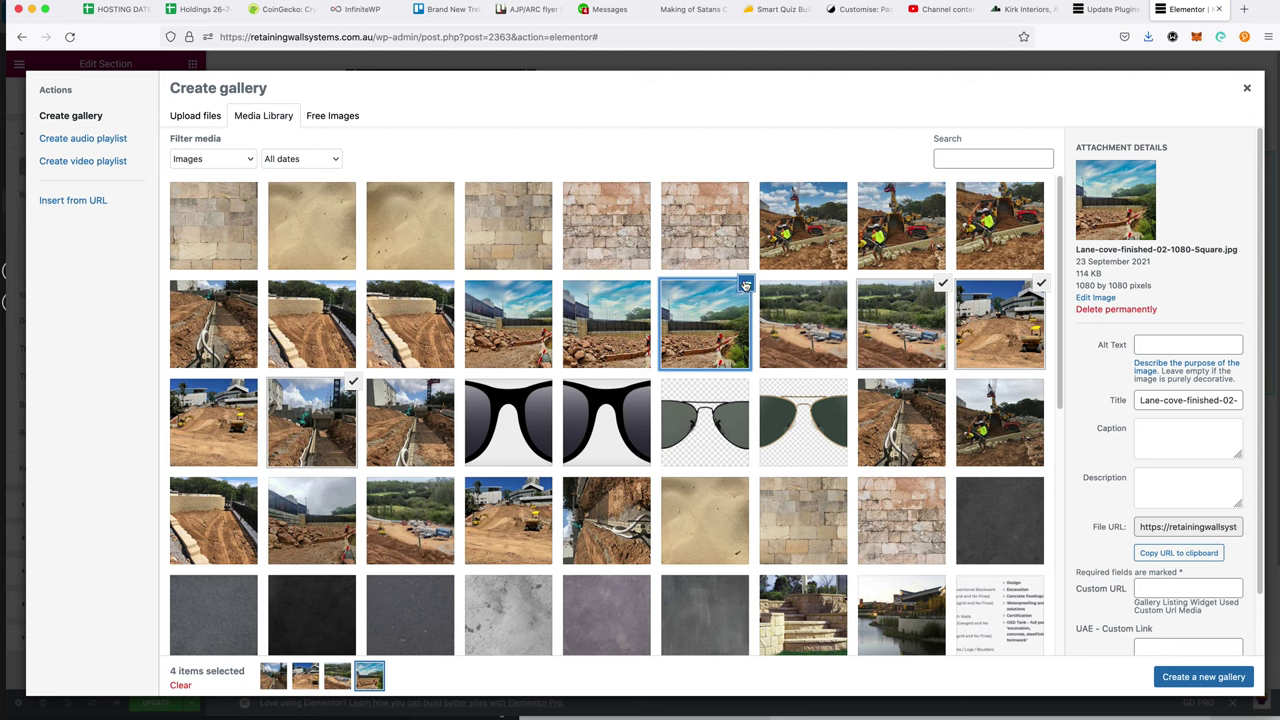
pyautogui.click(748, 285)
pyautogui.click(594, 300)
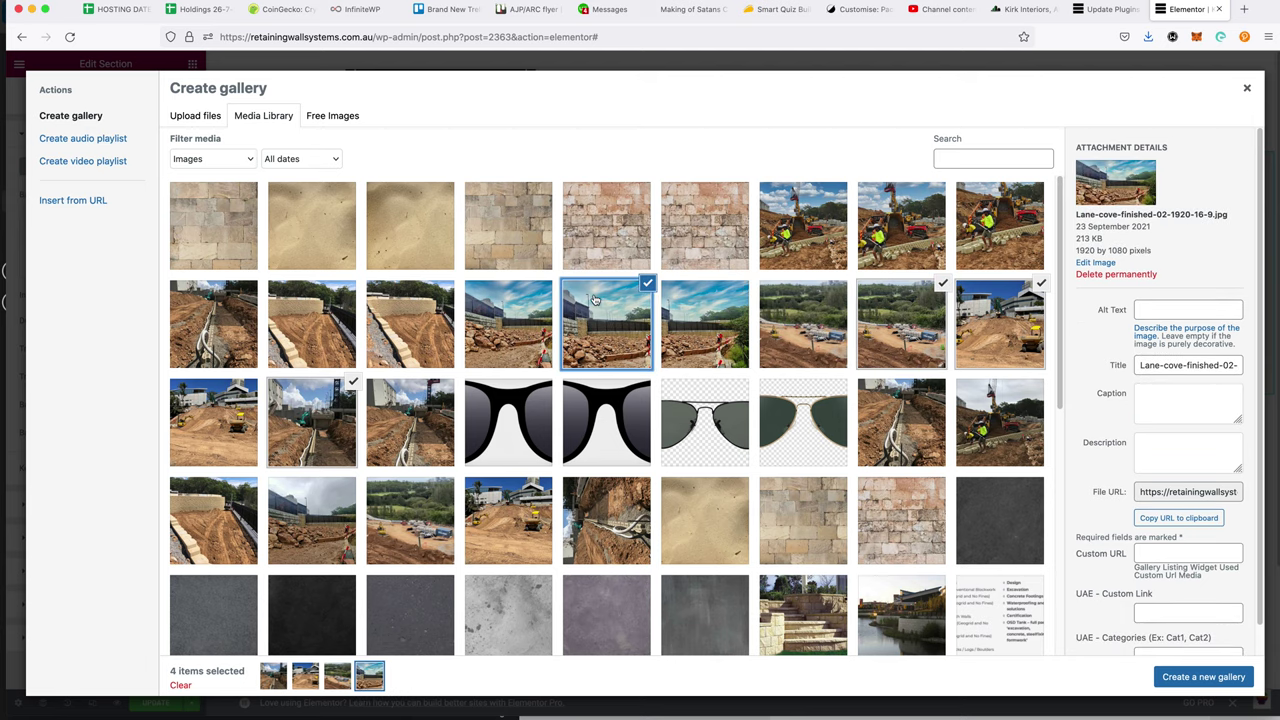
# - Check the file details of the finished wall photos and the portrait trench photo, leaving them out of the selection
pyautogui.click(410, 318)
pyautogui.click(451, 283)
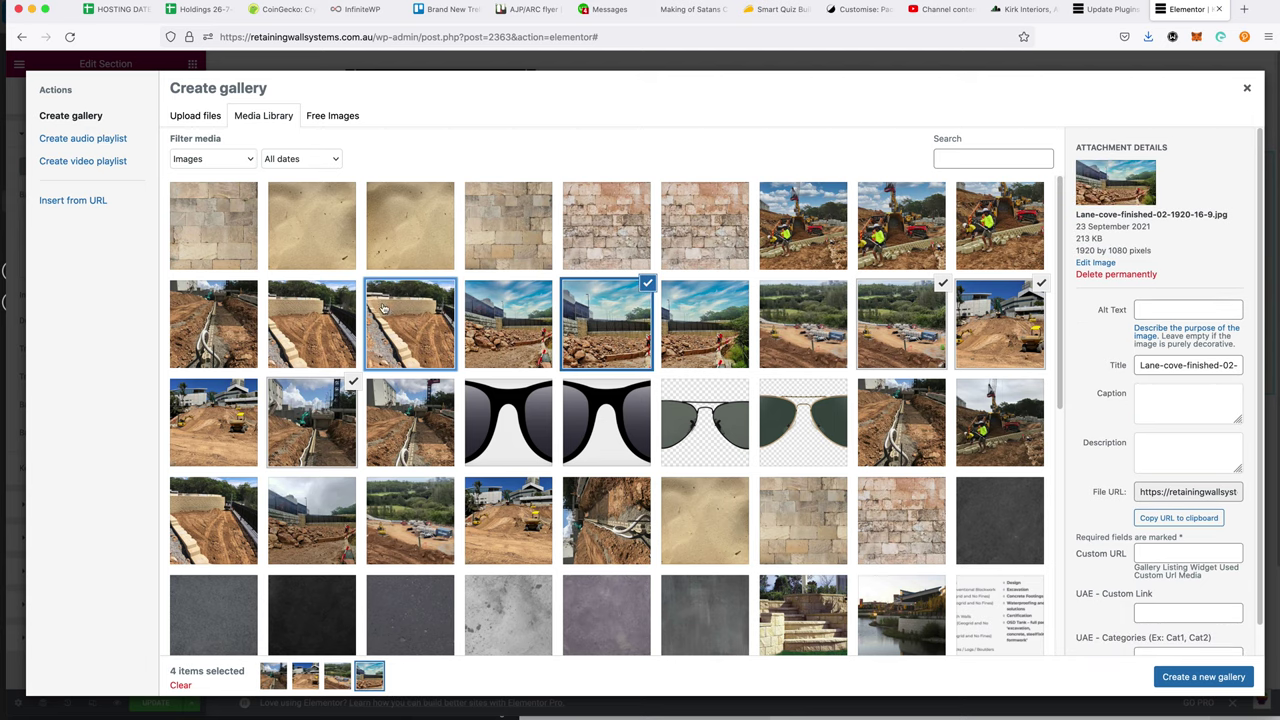
pyautogui.click(340, 313)
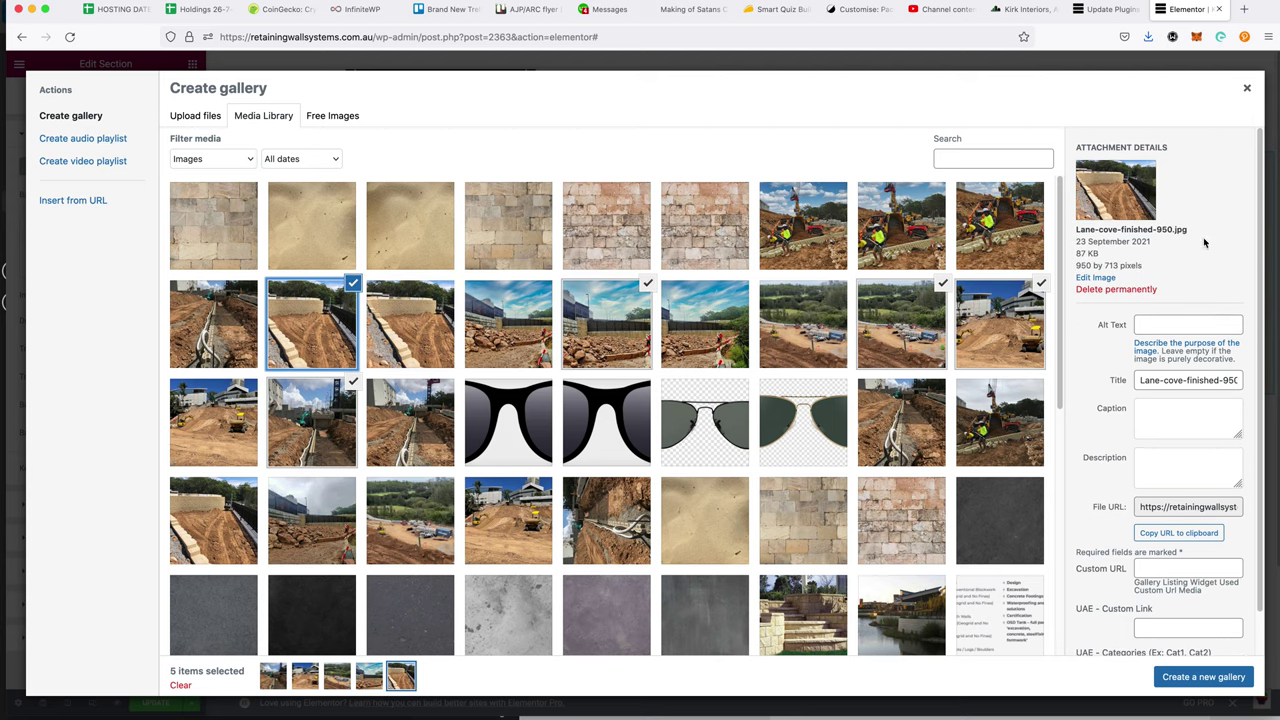
pyautogui.click(354, 282)
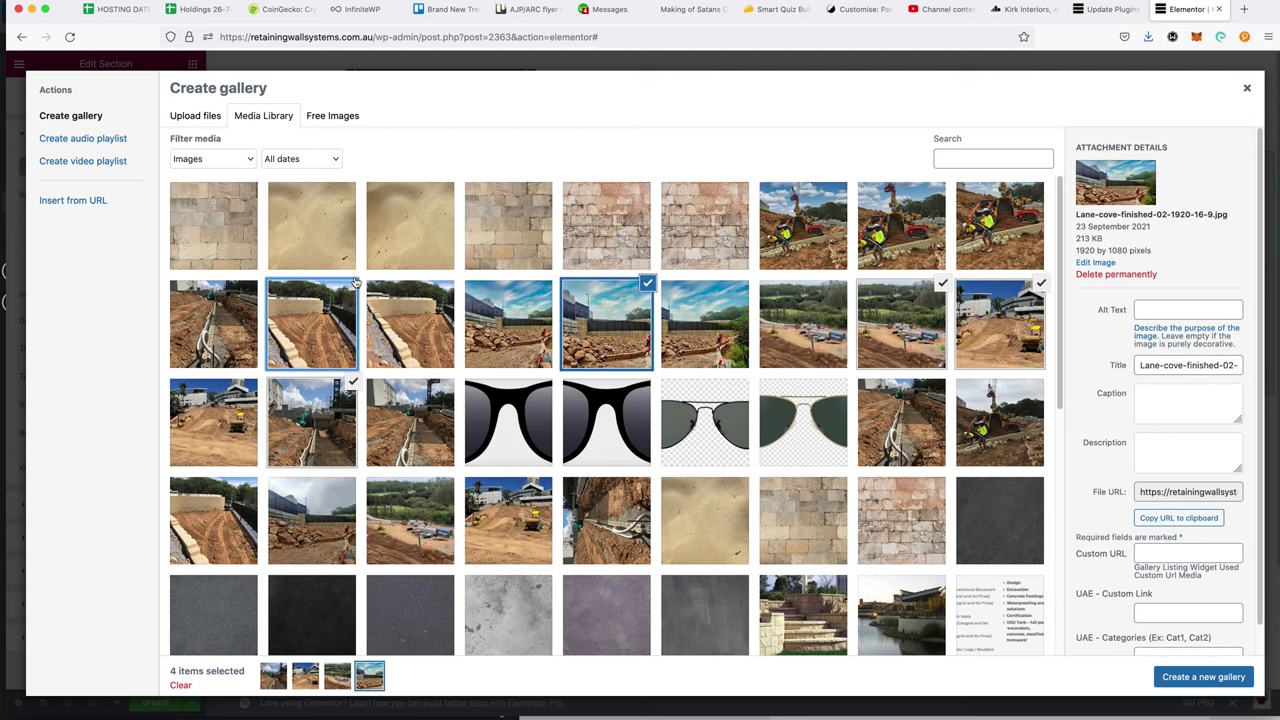
pyautogui.click(226, 305)
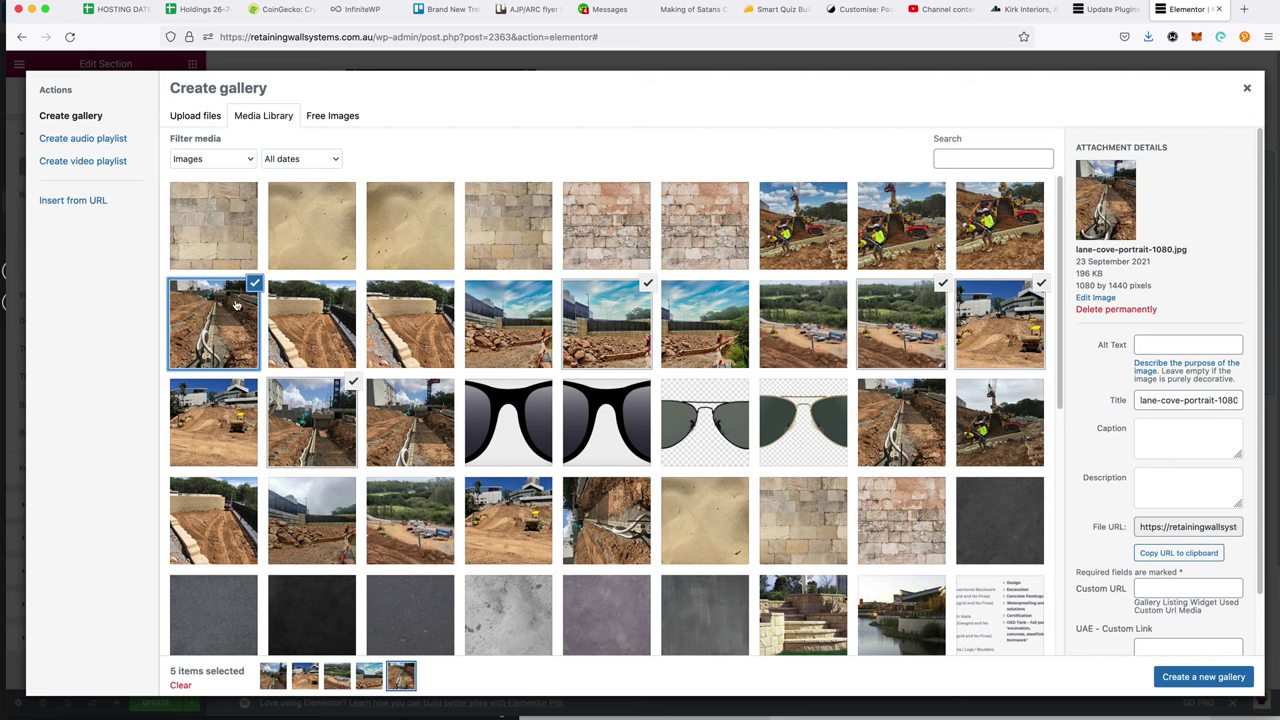
pyautogui.click(256, 285)
# - Add lane-cover-01-1920-16-9.jpg to the selection and create a new gallery from the selected photos
pyautogui.click(988, 243)
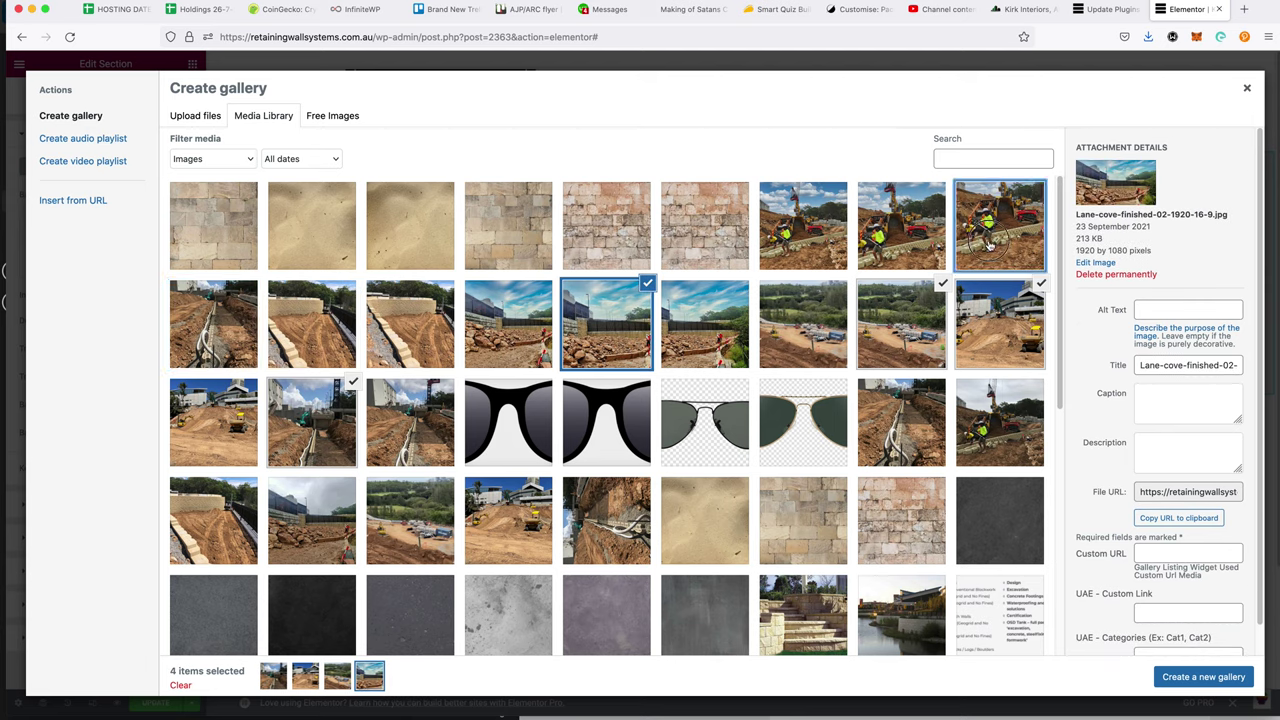
pyautogui.click(925, 213)
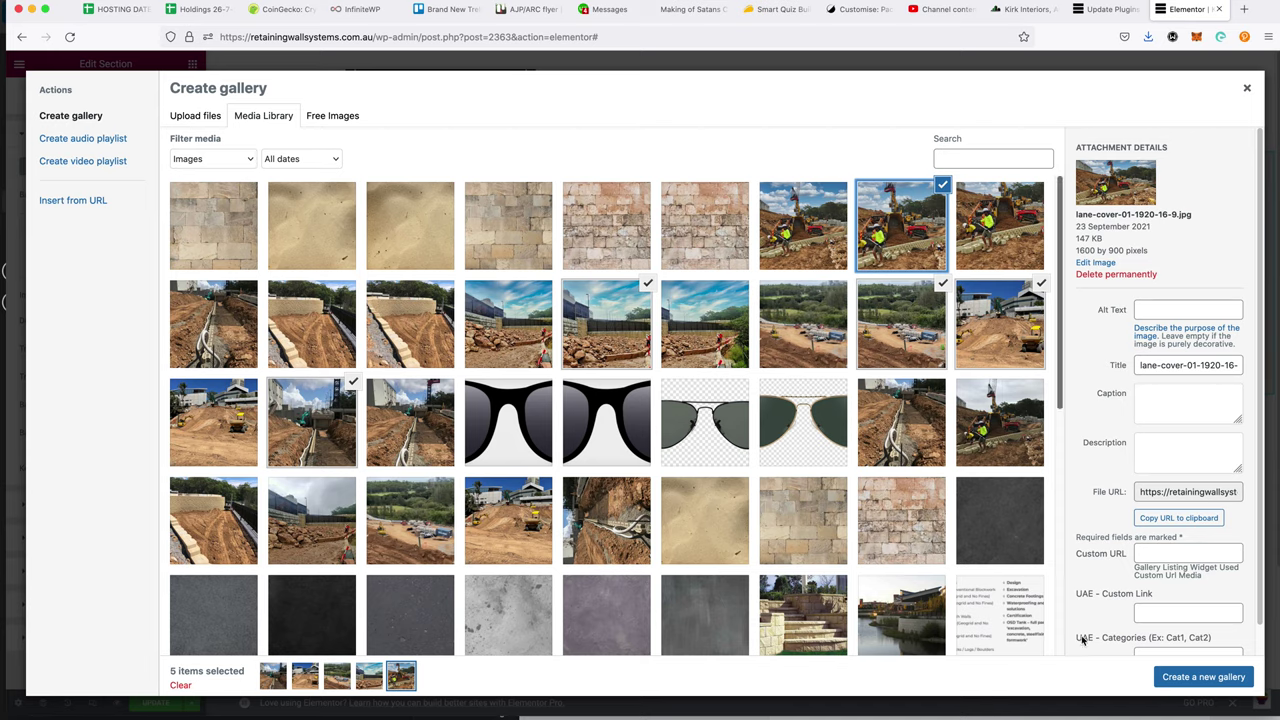
pyautogui.click(1207, 676)
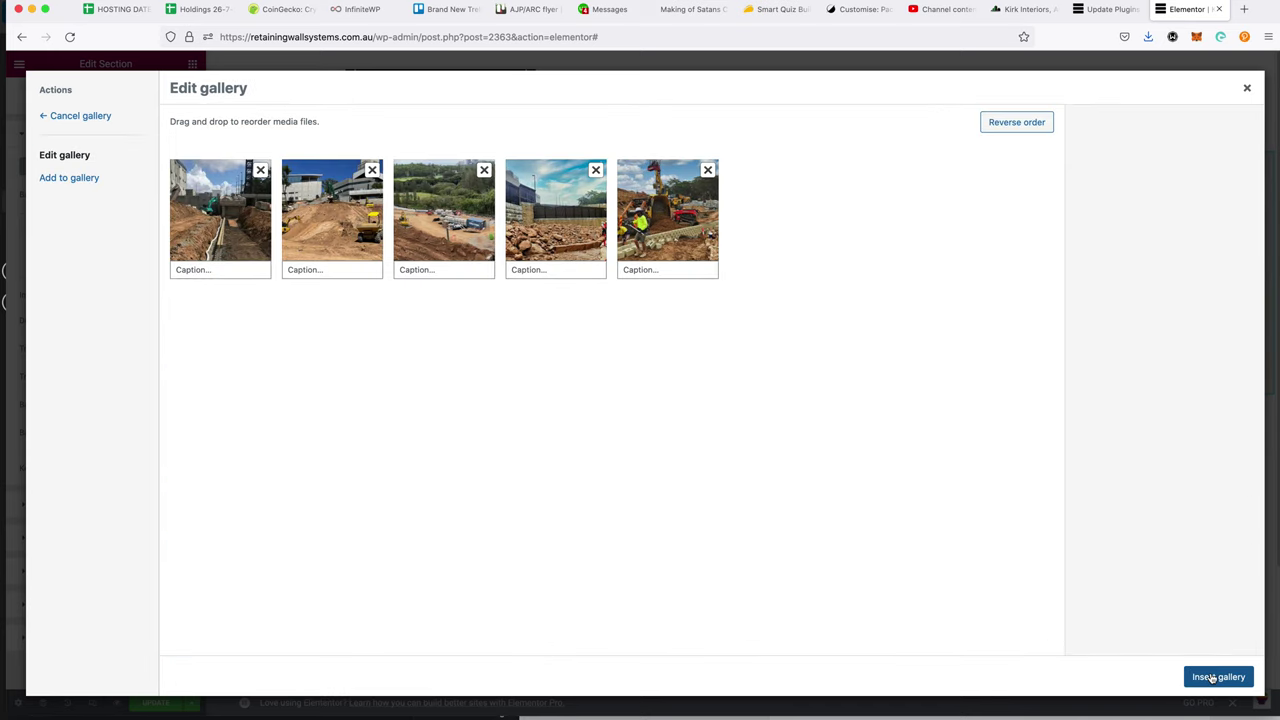
# - Move the red excavator photo to the front of the gallery and remove the trench photo
pyautogui.moveTo(670, 216); pyautogui.dragTo(226, 215)
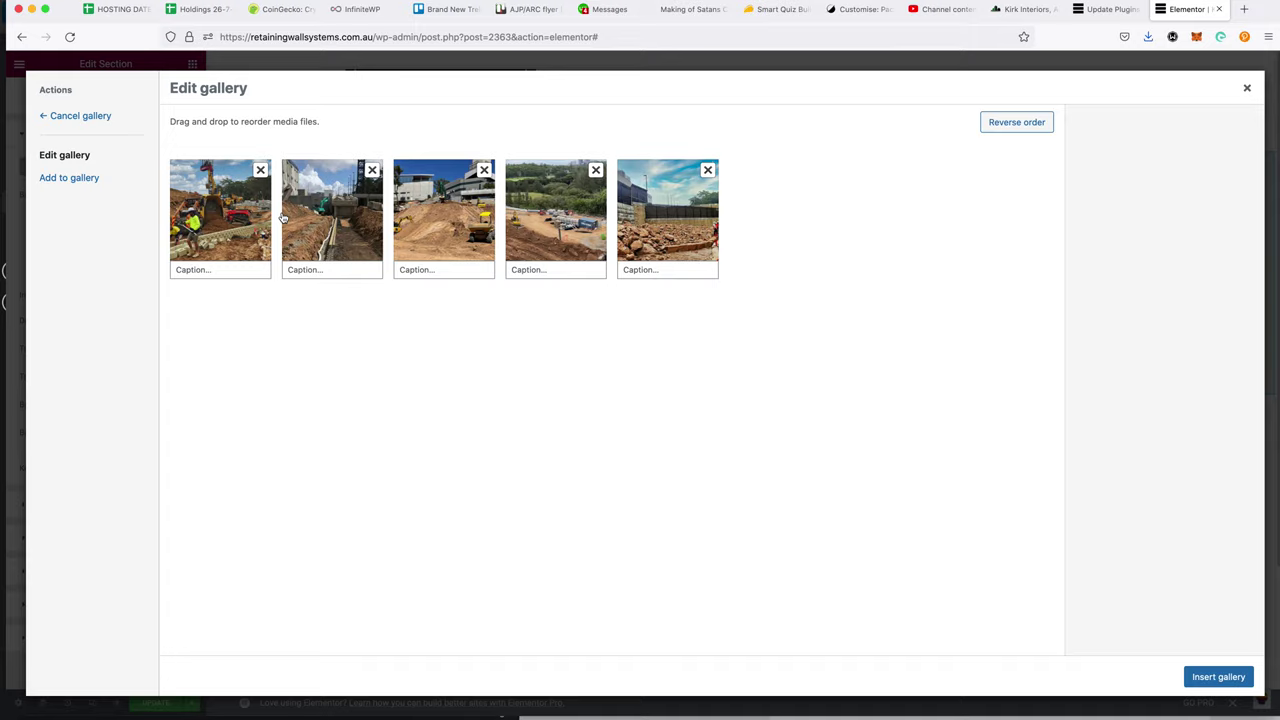
pyautogui.click(372, 172)
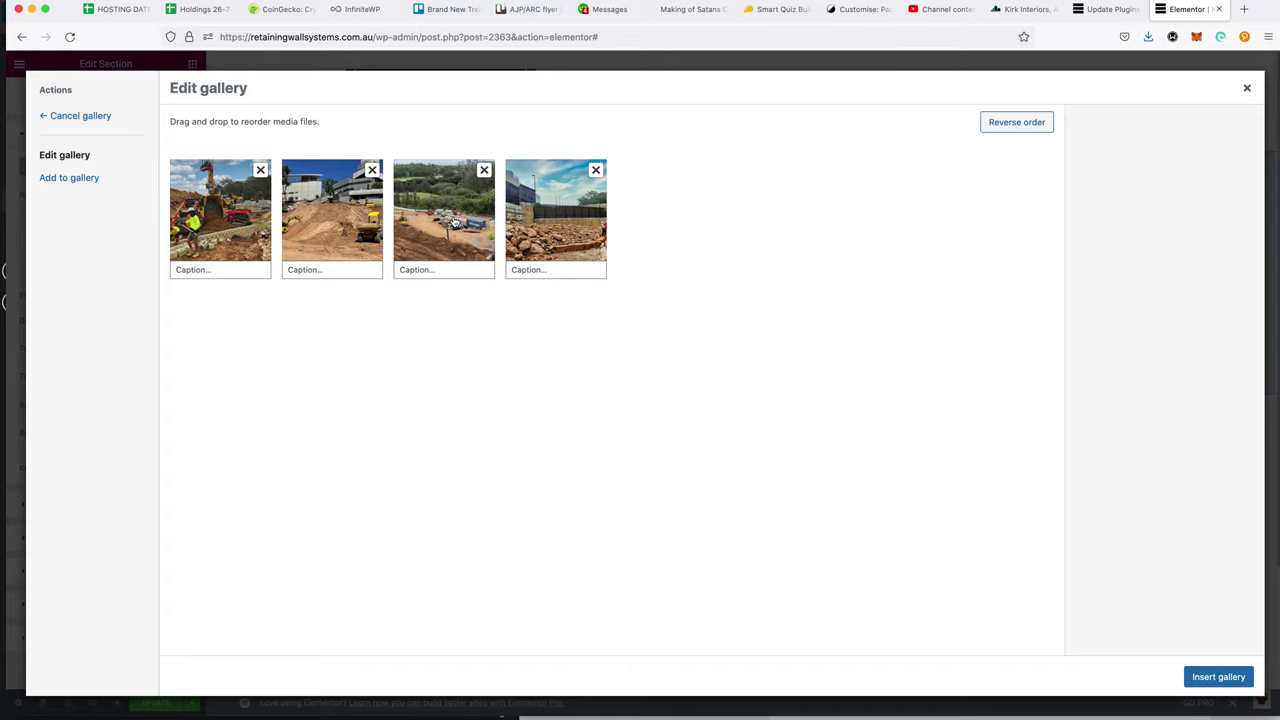
# - Remove the photo of the wall with rock rubble from the gallery and insert the remaining images into the banner slideshow
pyautogui.click(597, 170)
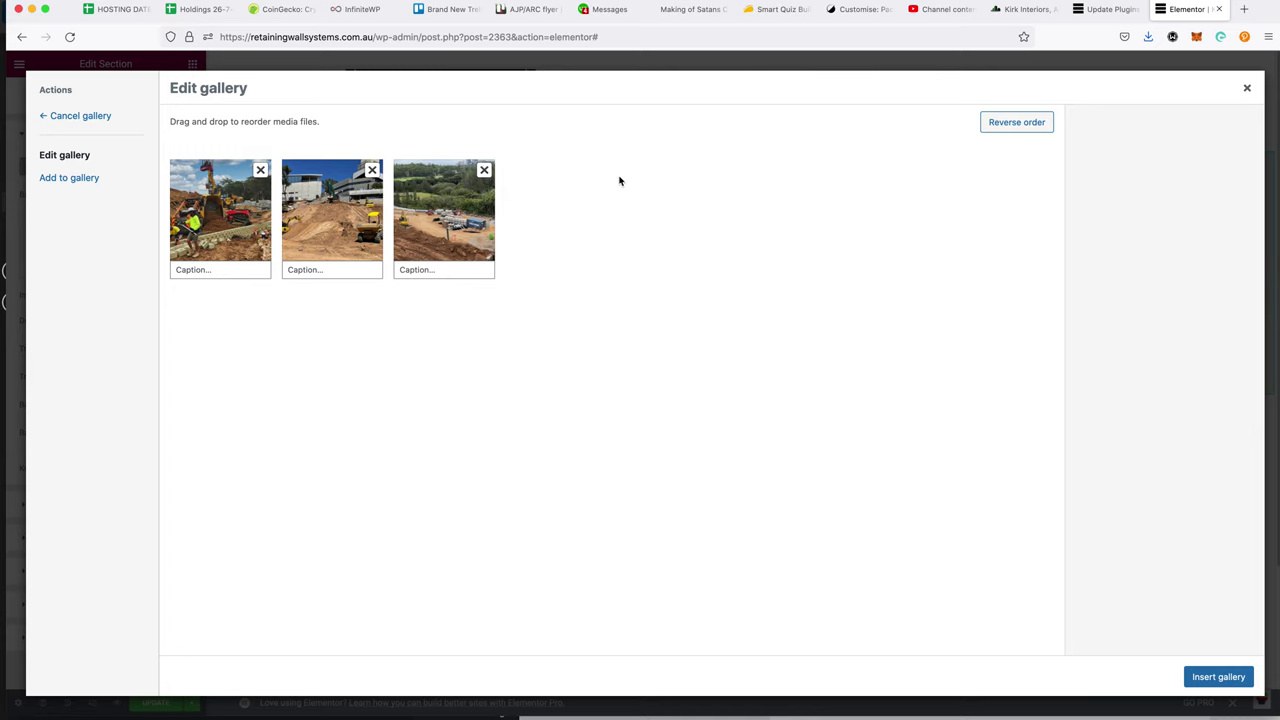
pyautogui.click(1220, 677)
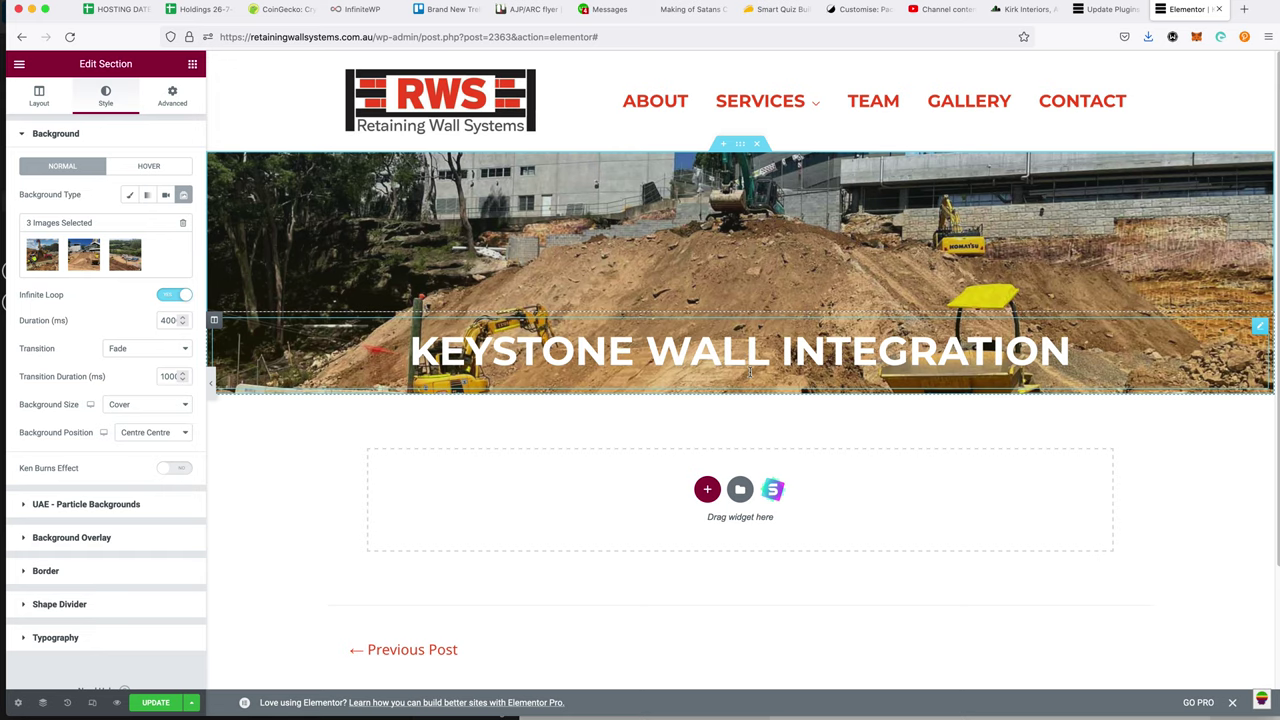
# - Switch to the MailPoet newsletter editor and try selecting its intro paragraph and browser-view link text
pyautogui.press('super+grave')
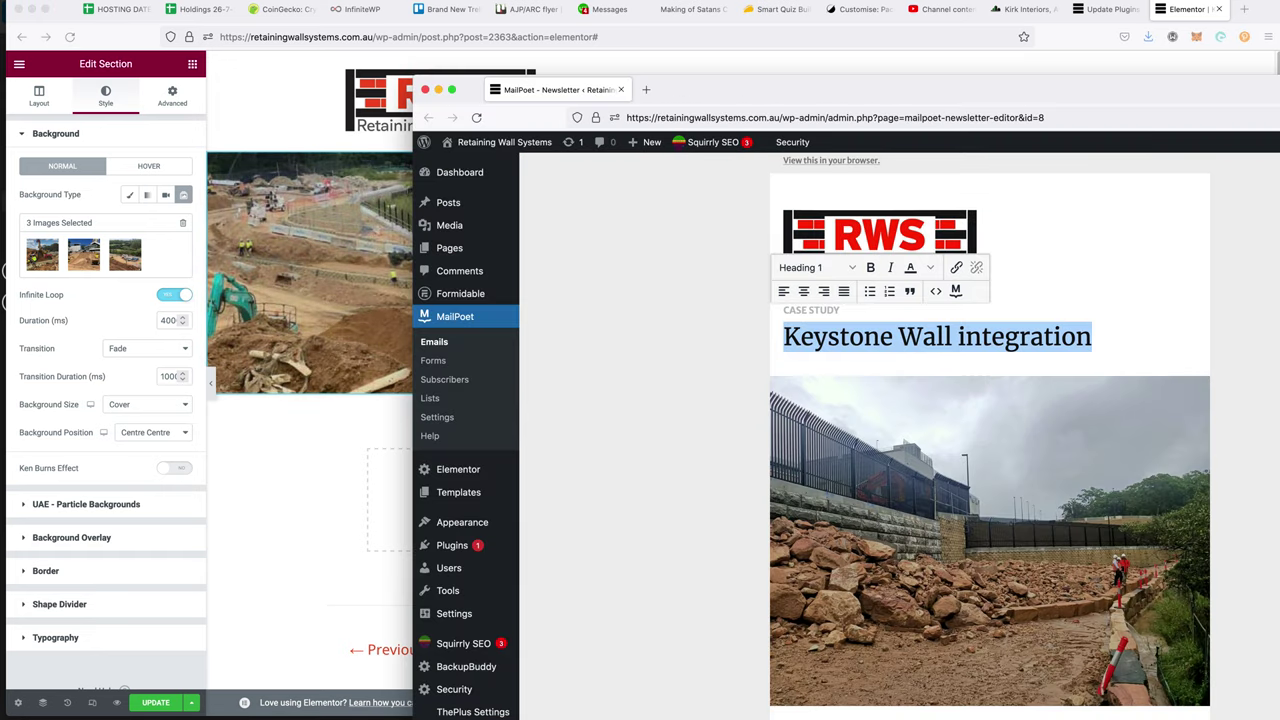
pyautogui.scroll(-5, 798, 400)
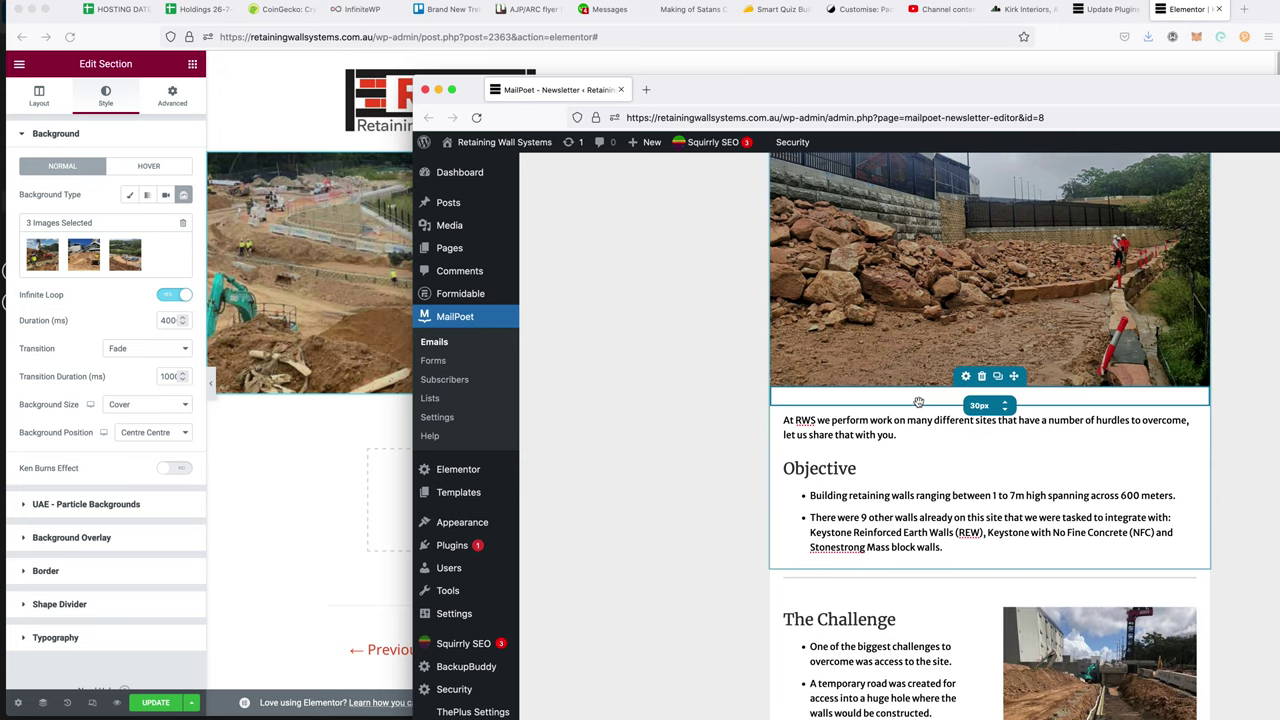
pyautogui.tripleClick(829, 434)
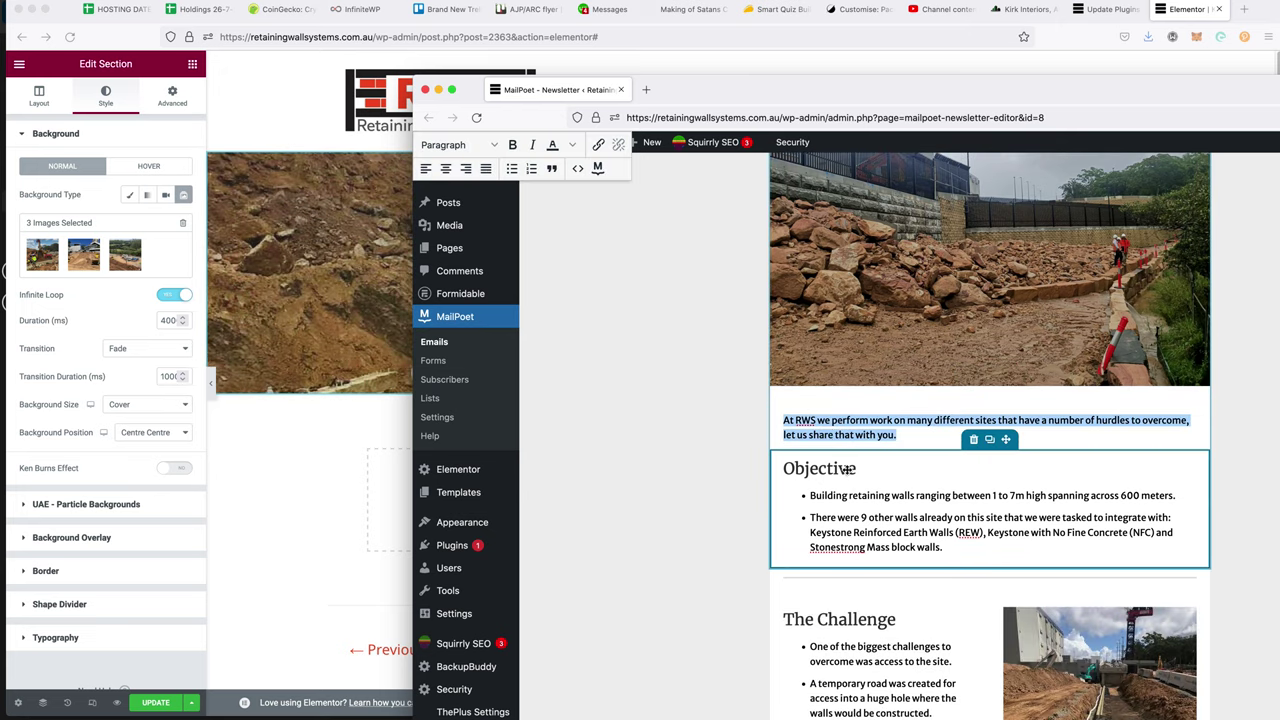
pyautogui.press('Escape')
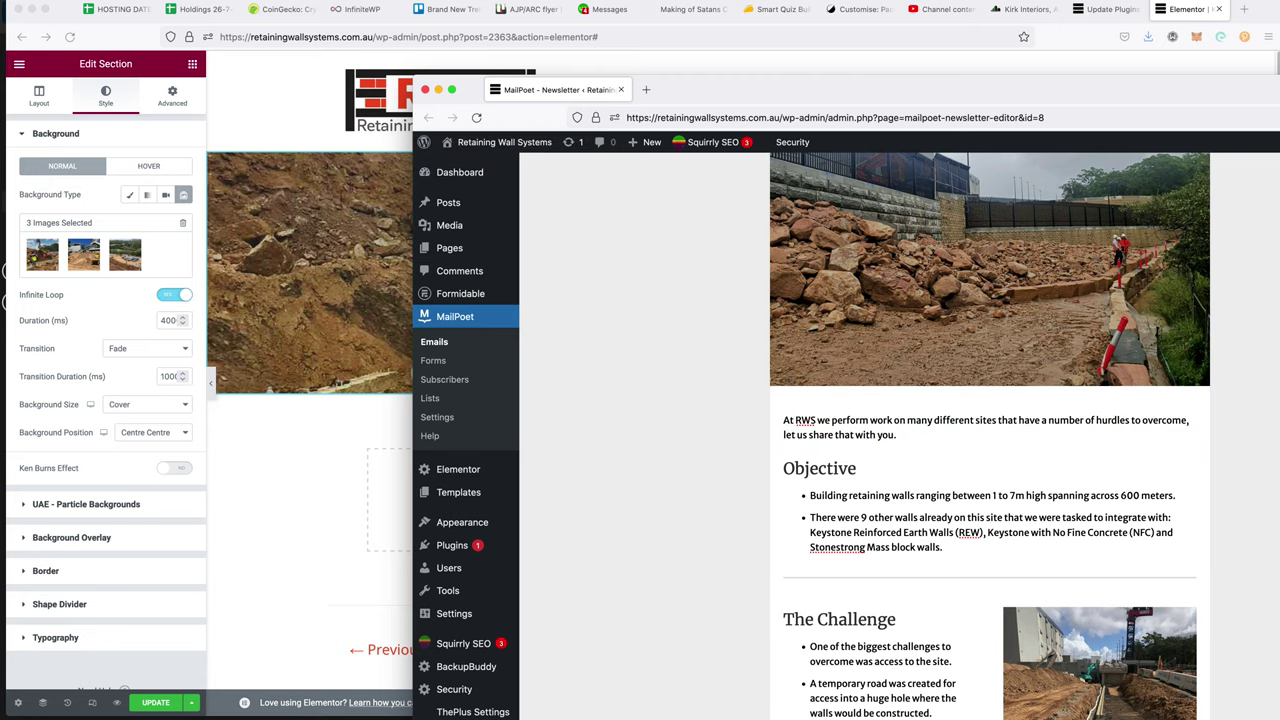
pyautogui.scroll(5, 1222, 311)
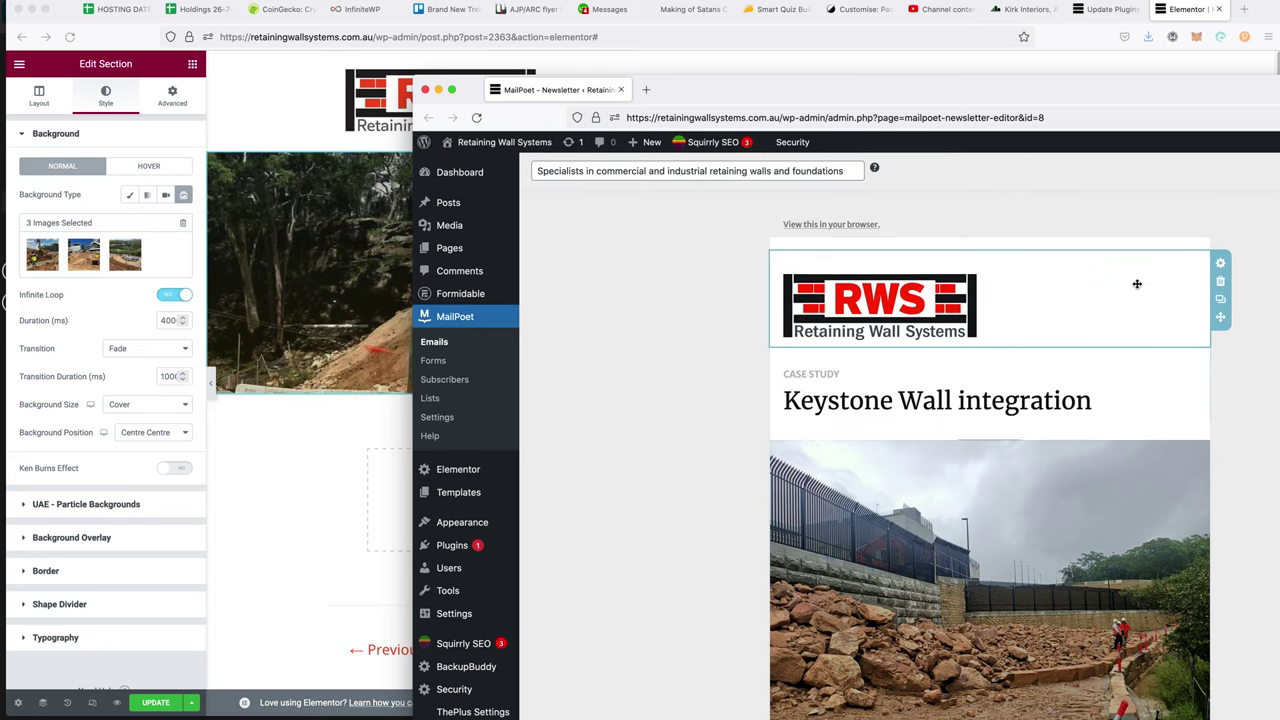
pyautogui.click(841, 226)
pyautogui.tripleClick(843, 224)
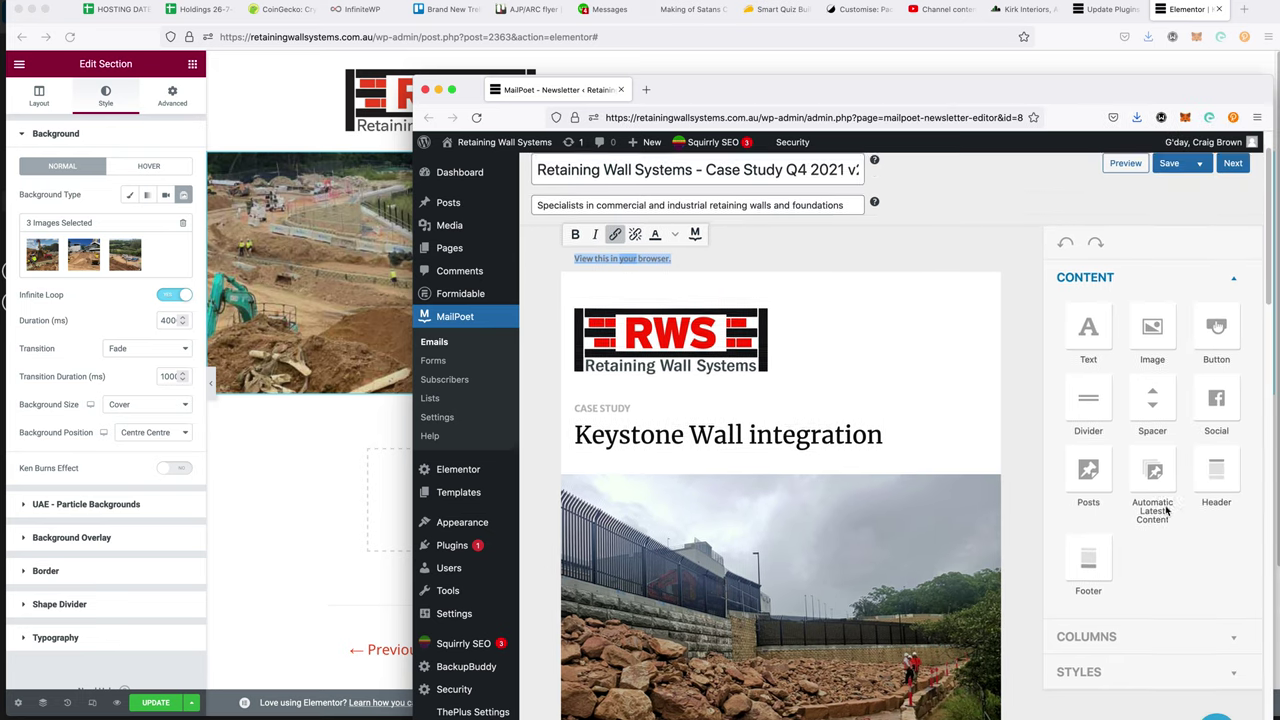
# - Preview the newsletter in desktop view and copy its intro paragraph and Objective section
pyautogui.click(1118, 225)
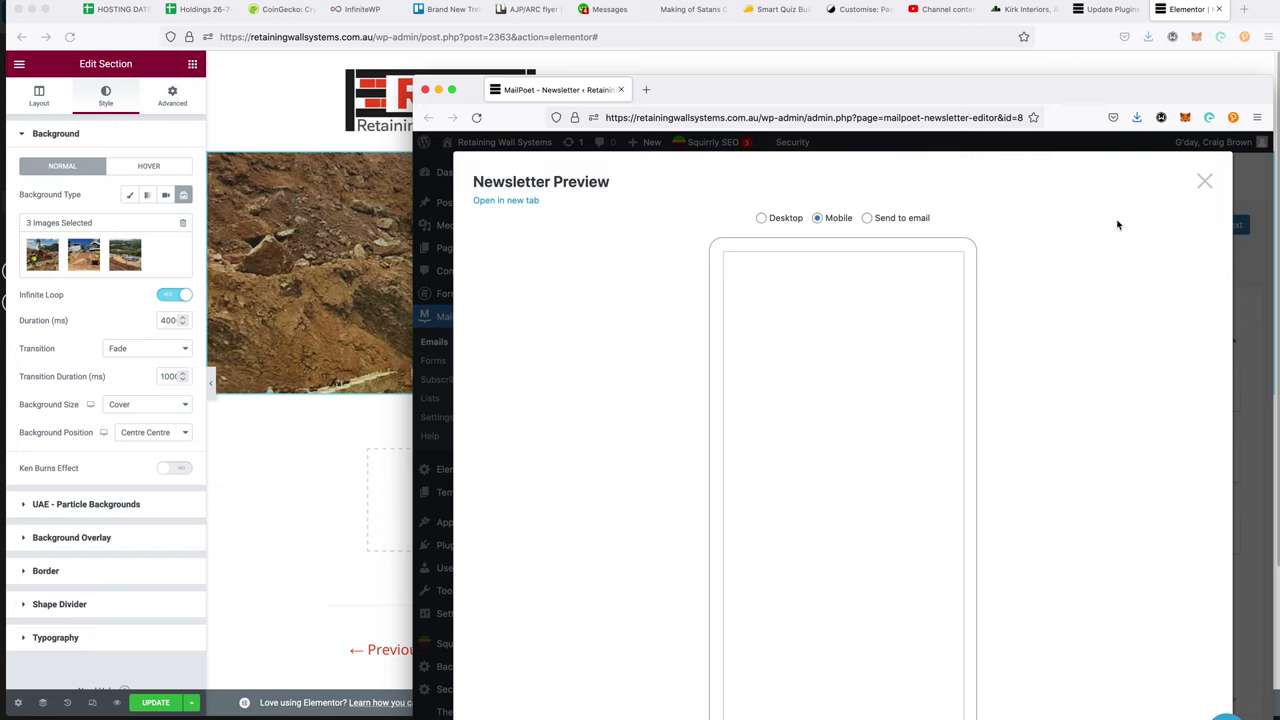
pyautogui.scroll(-3, 950, 425)
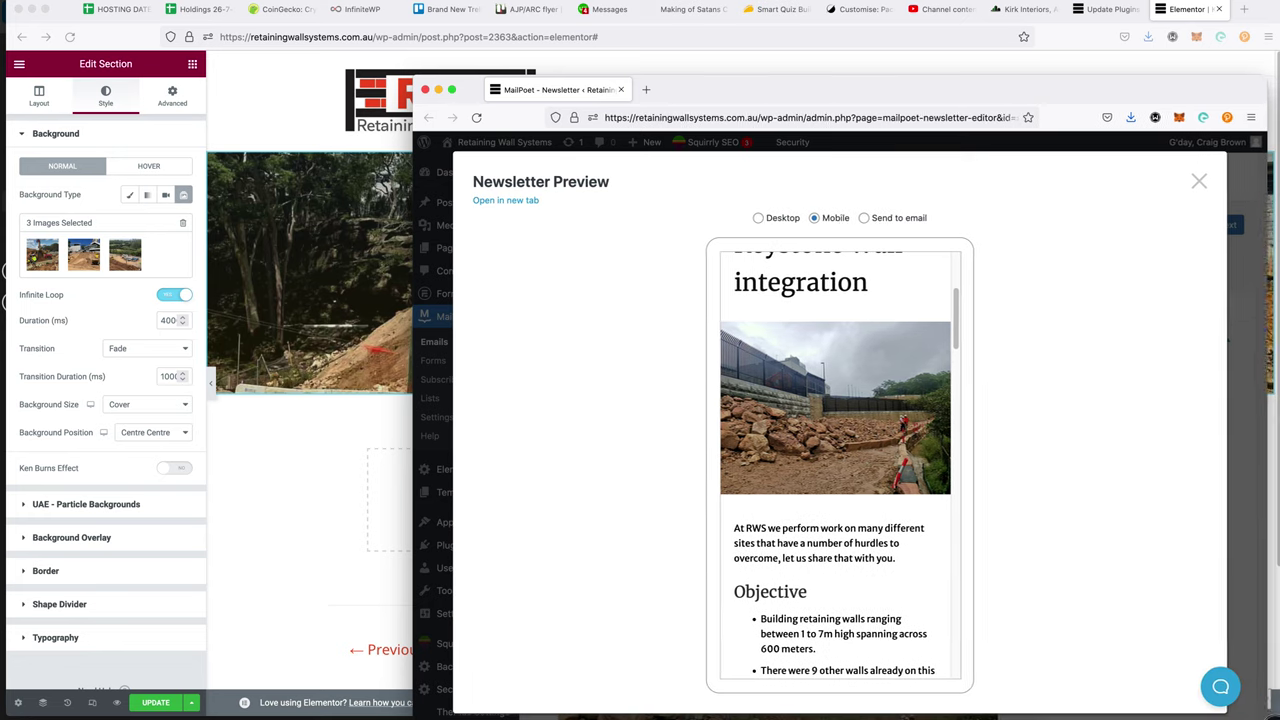
pyautogui.click(766, 218)
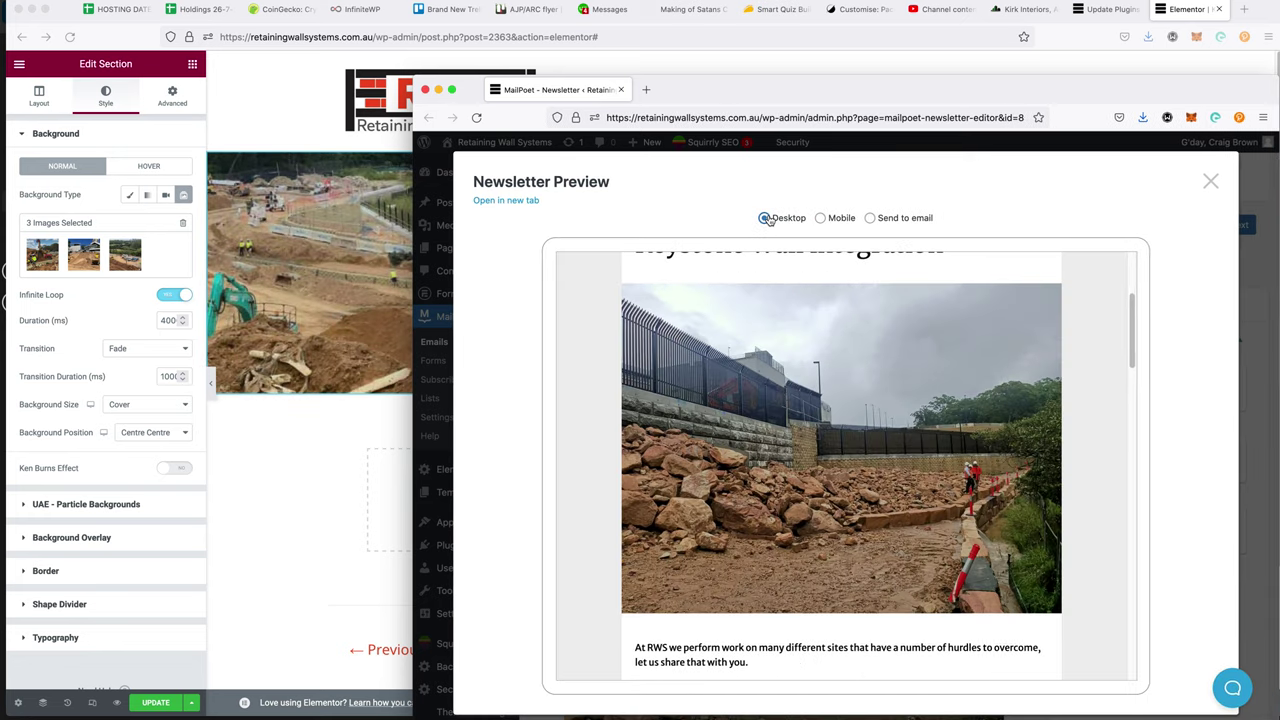
pyautogui.scroll(-3, 877, 383)
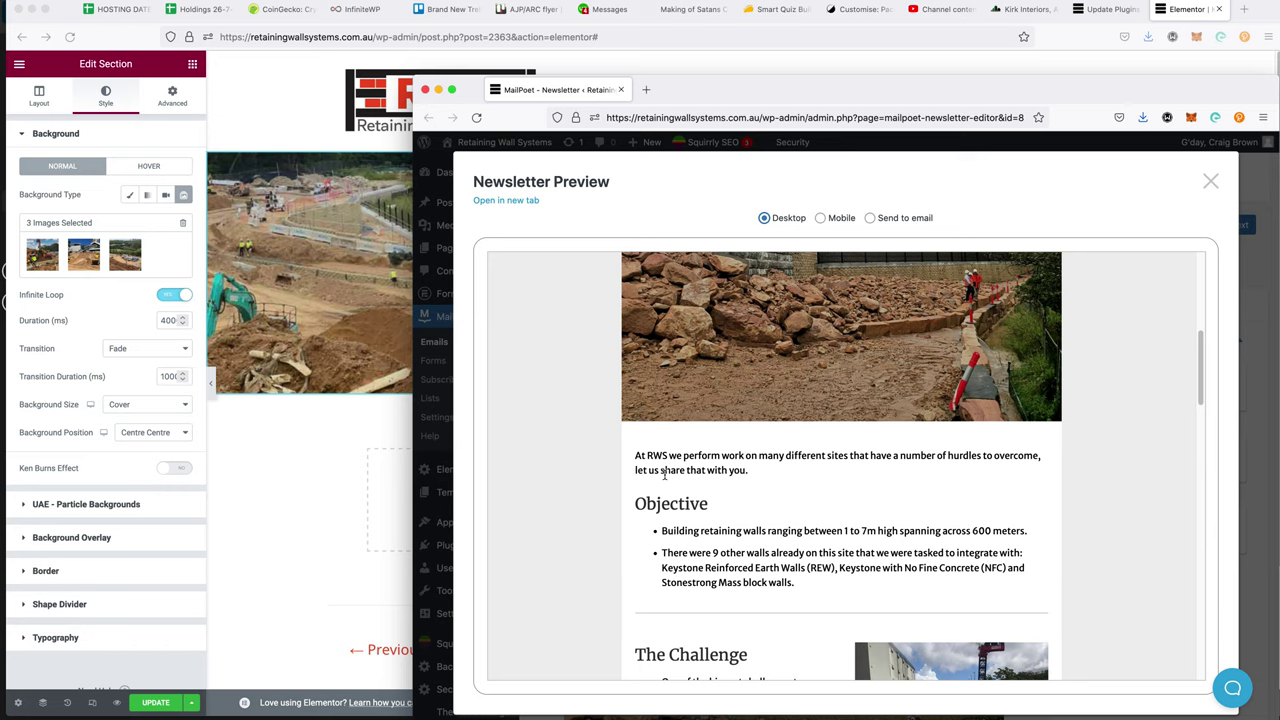
pyautogui.moveTo(657, 466); pyautogui.dragTo(785, 578)
pyautogui.press('super+c')
# - Return to the Elementor post and add a two-column section below the Keystone Wall Integration banner
pyautogui.click(280, 394)
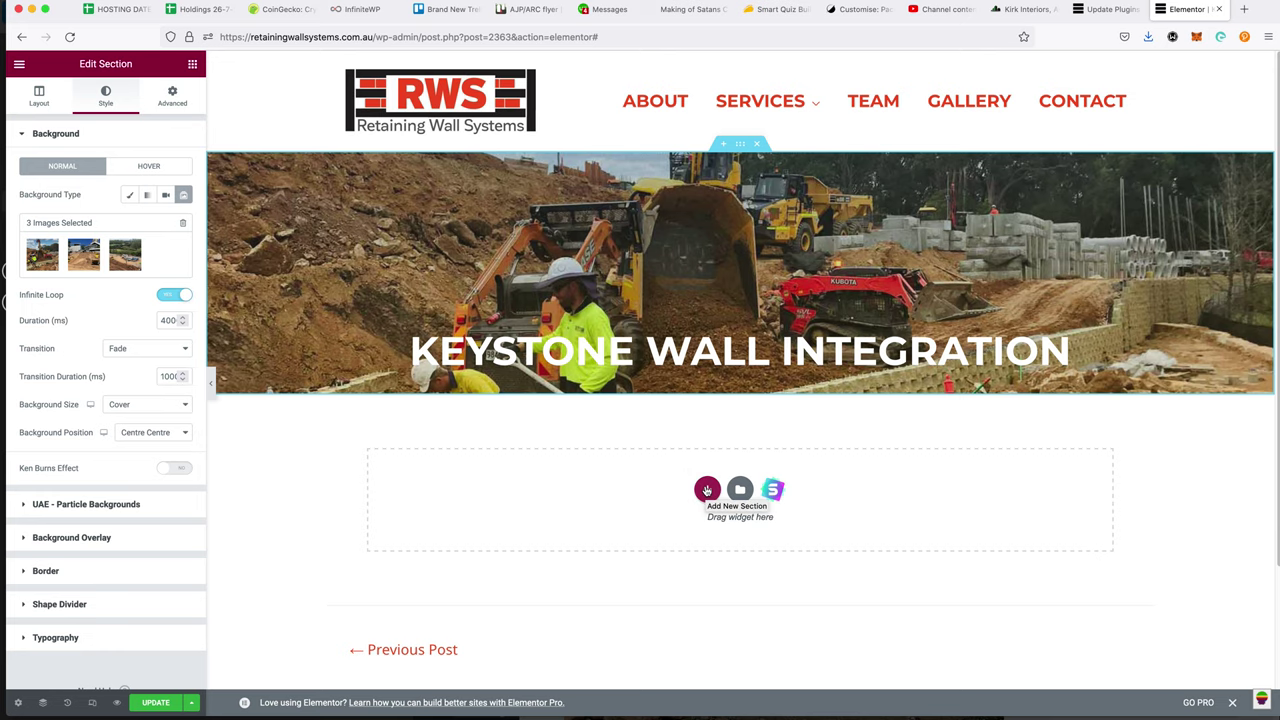
pyautogui.click(740, 489)
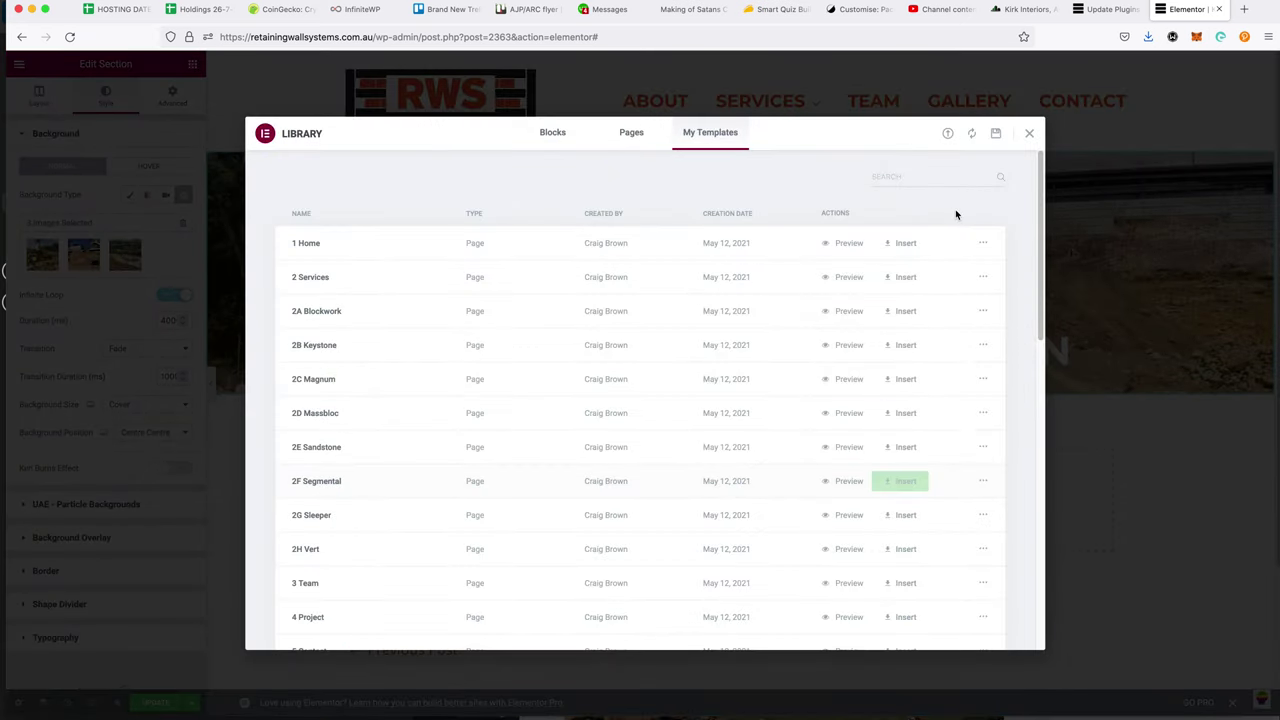
pyautogui.click(1029, 133)
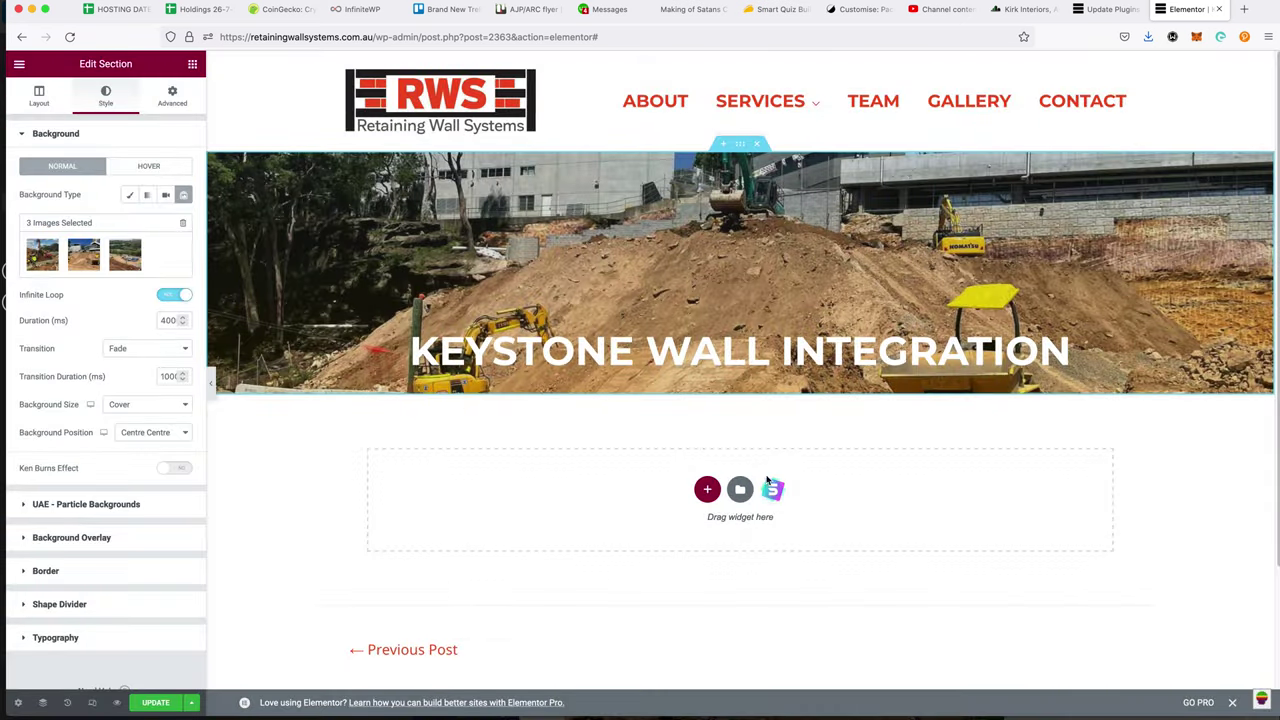
pyautogui.click(707, 489)
pyautogui.click(620, 514)
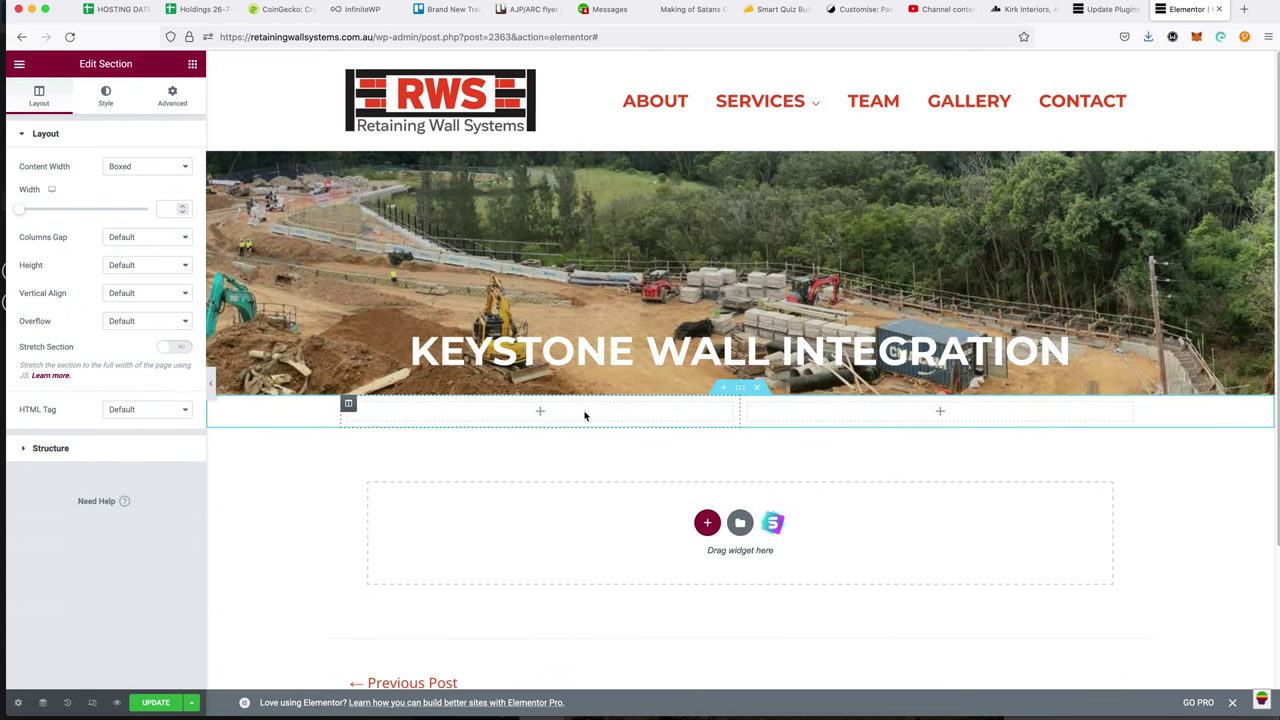
# - Add a Text Editor widget to the new section's left column and replace its placeholder with the copied newsletter text
pyautogui.click(168, 96)
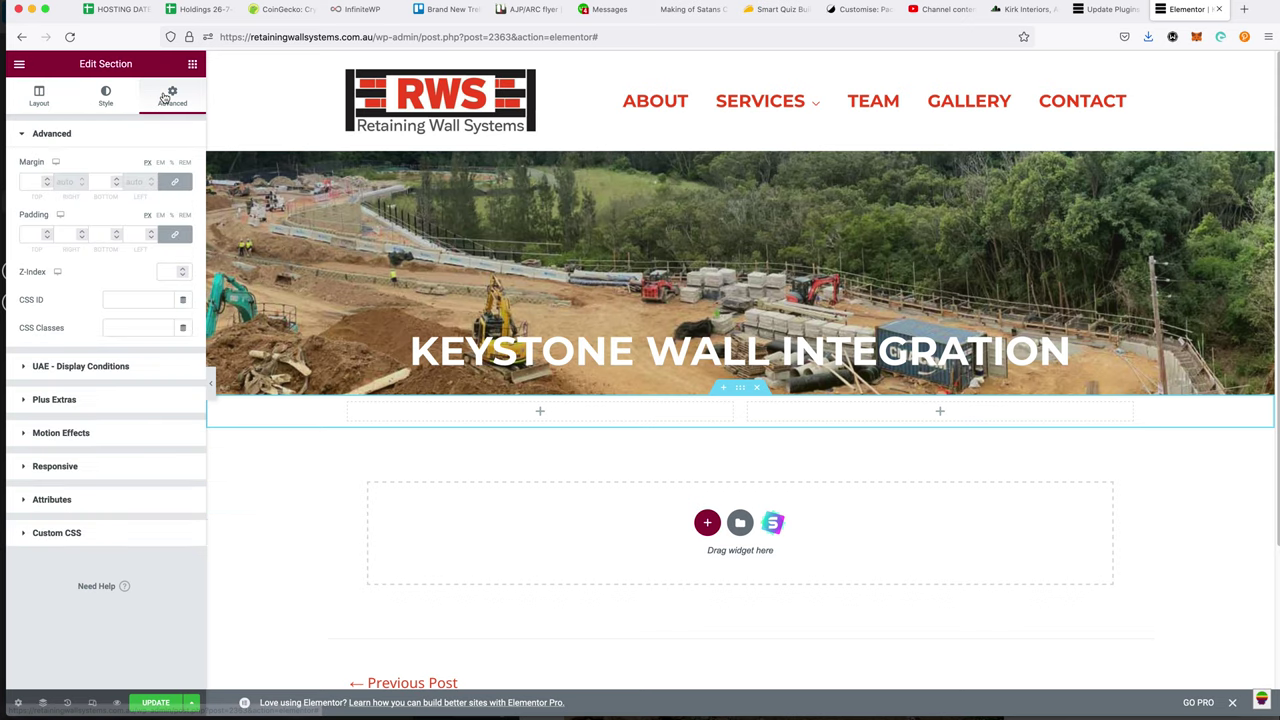
pyautogui.click(191, 66)
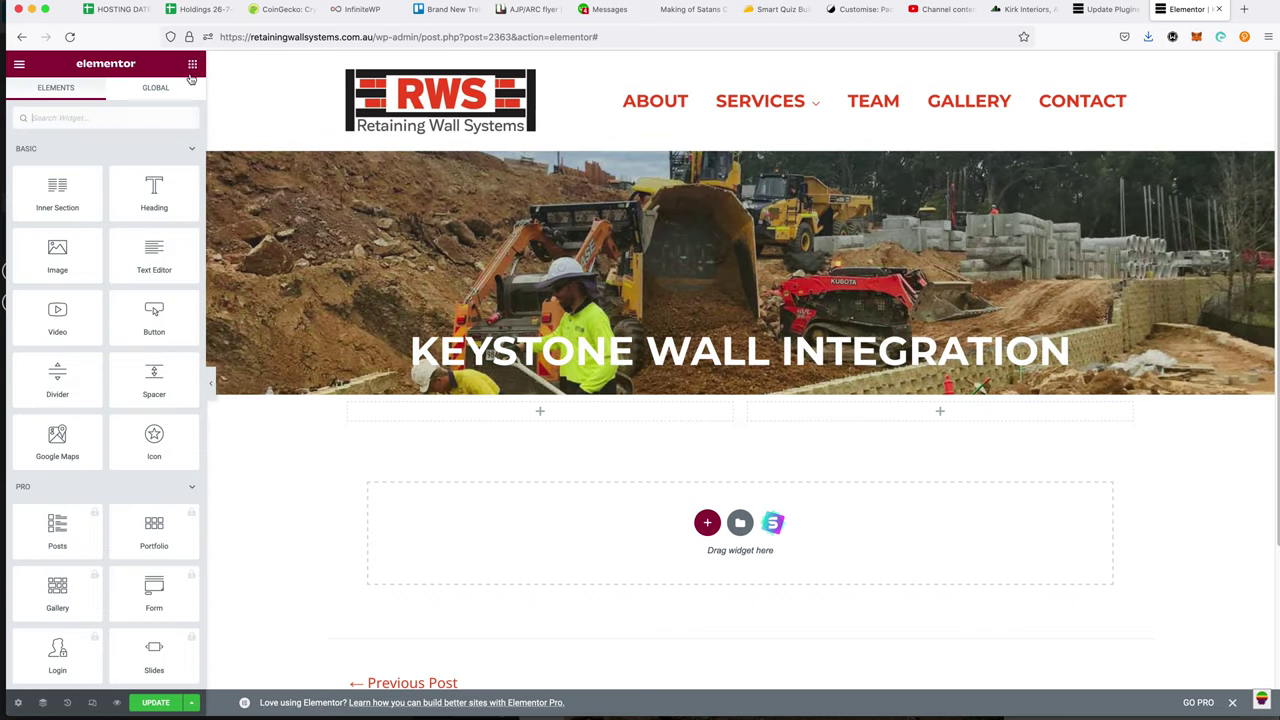
pyautogui.moveTo(154, 255); pyautogui.dragTo(566, 422)
pyautogui.tripleClick(135, 371)
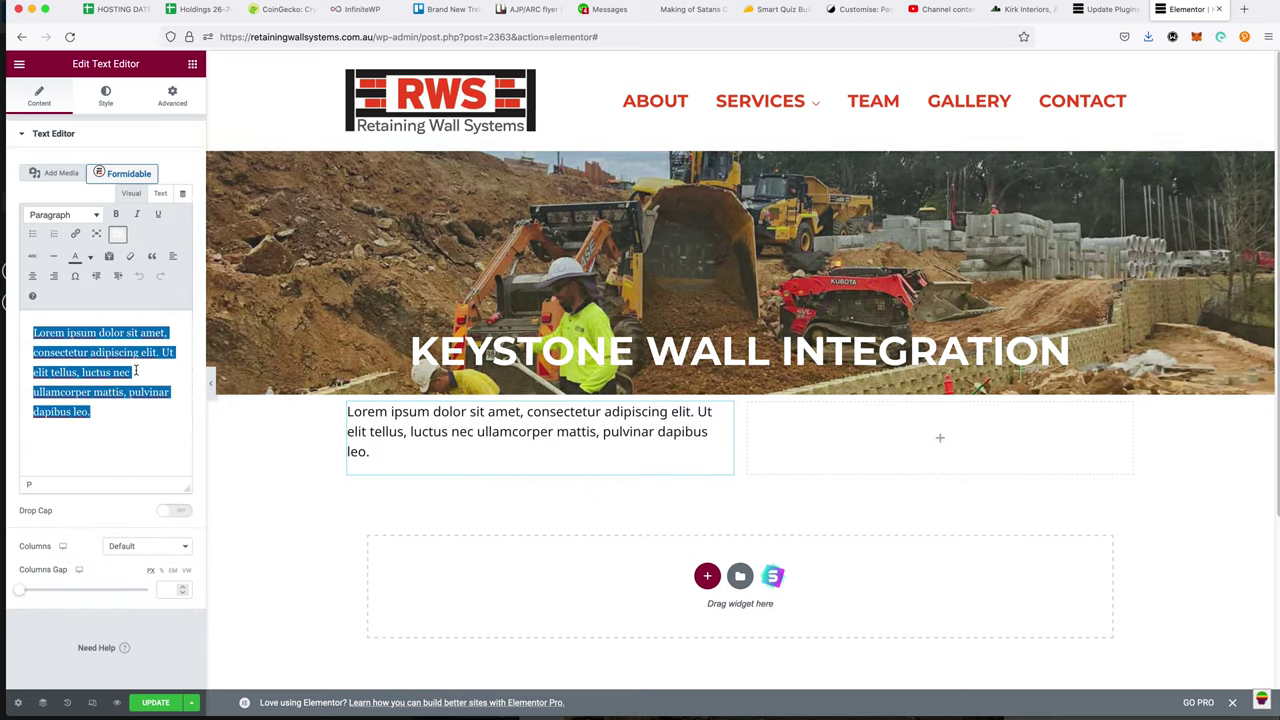
pyautogui.press('super+v')
pyautogui.scroll(-3, 381, 461)
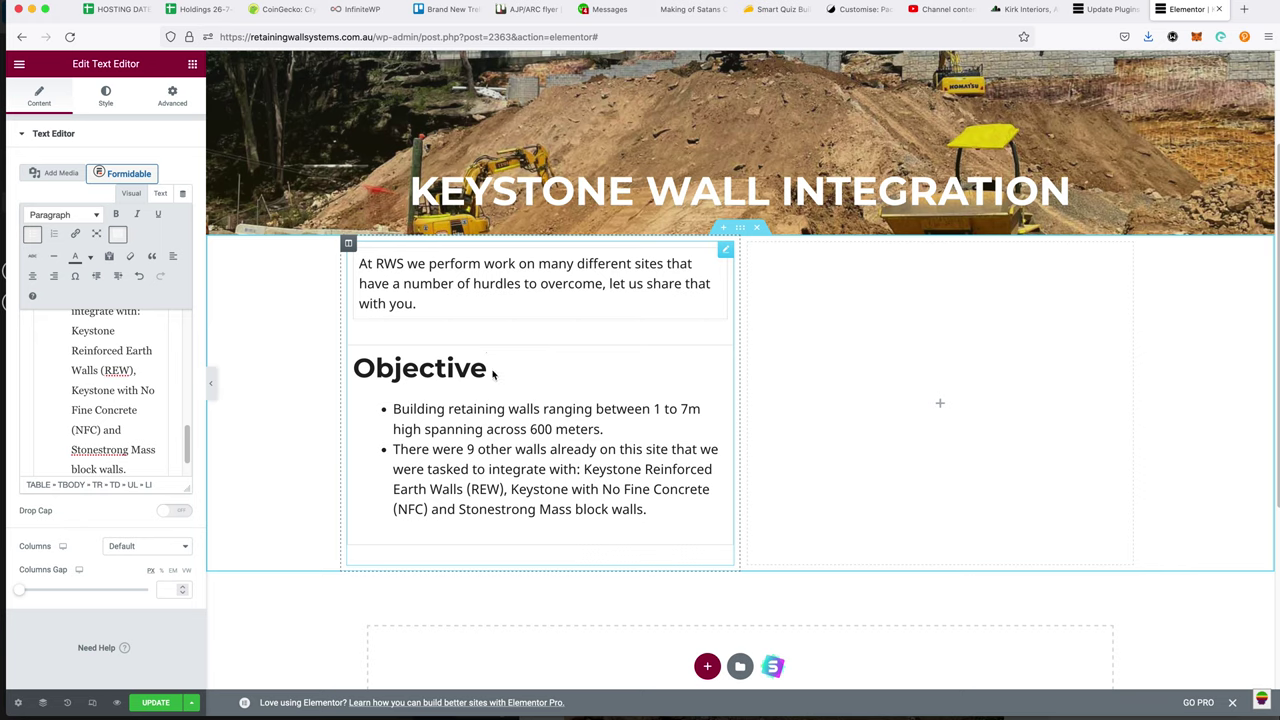
# - Replace the text widget's table-based HTML source with a plain-text paste of the intro and Objective text
pyautogui.click(159, 193)
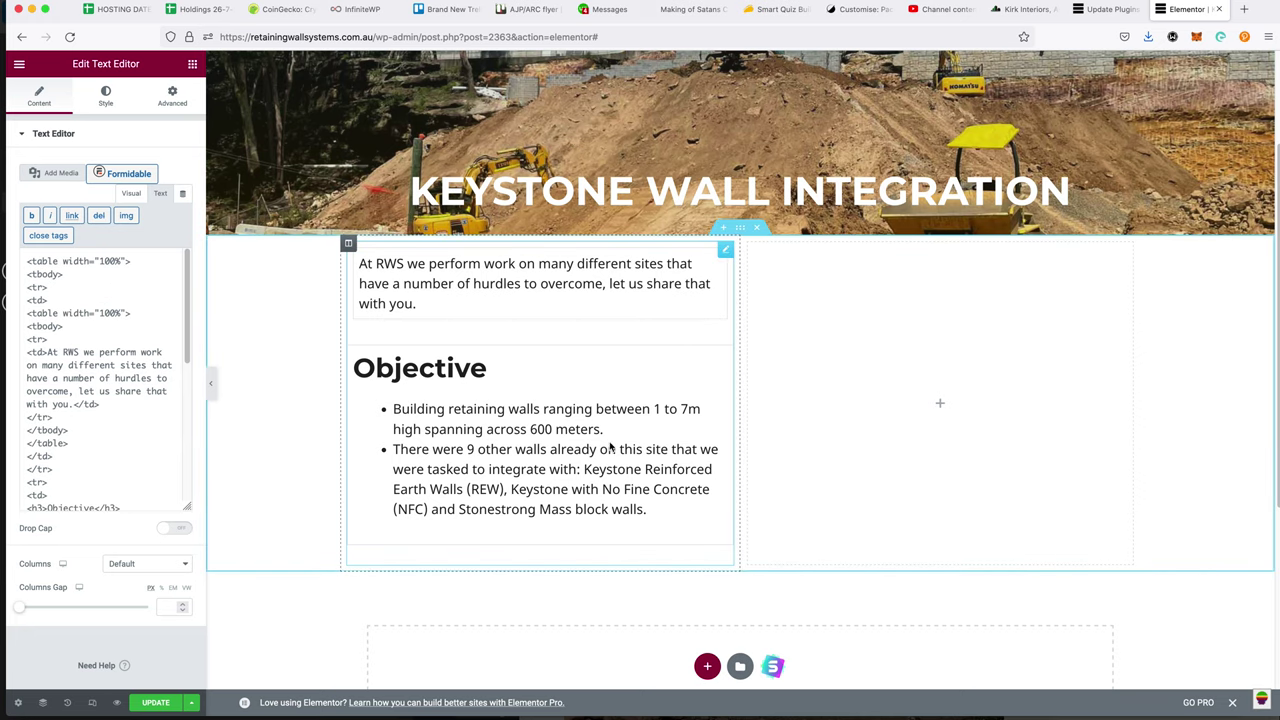
pyautogui.scroll(-5, 150, 405)
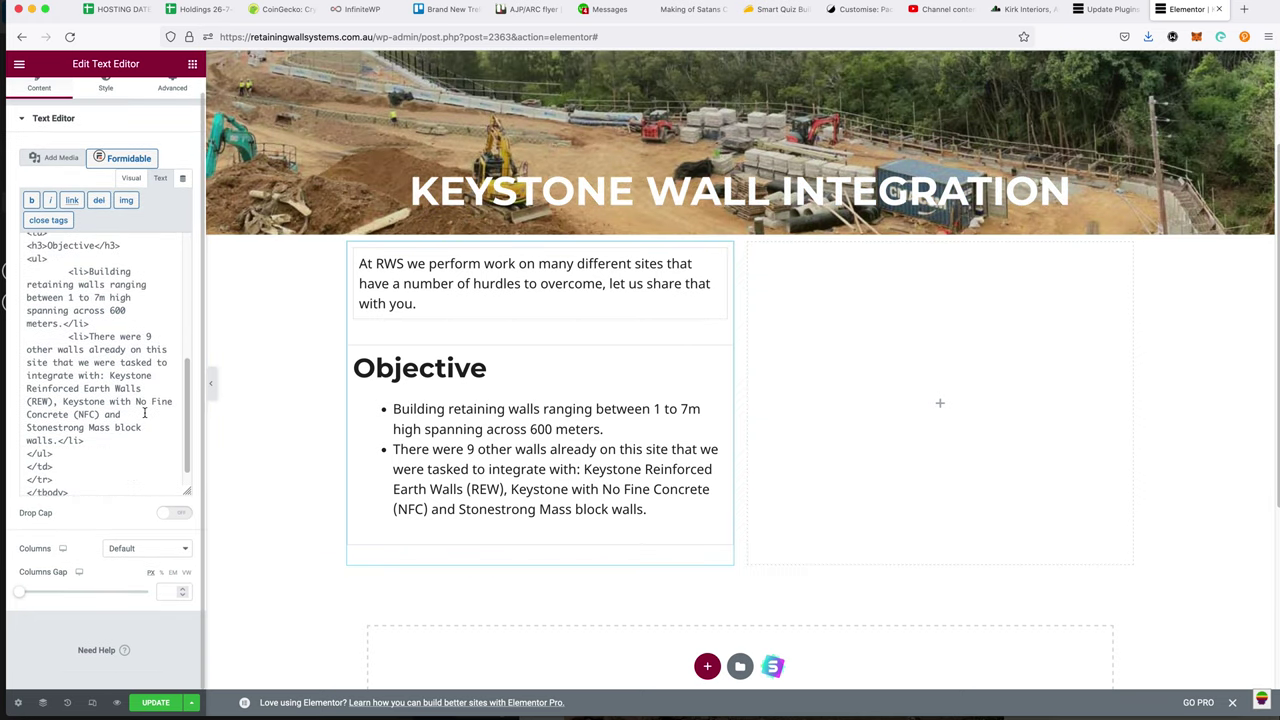
pyautogui.scroll(10, 130, 430)
pyautogui.click(114, 460)
pyautogui.hotkey('ctrl', 'a')
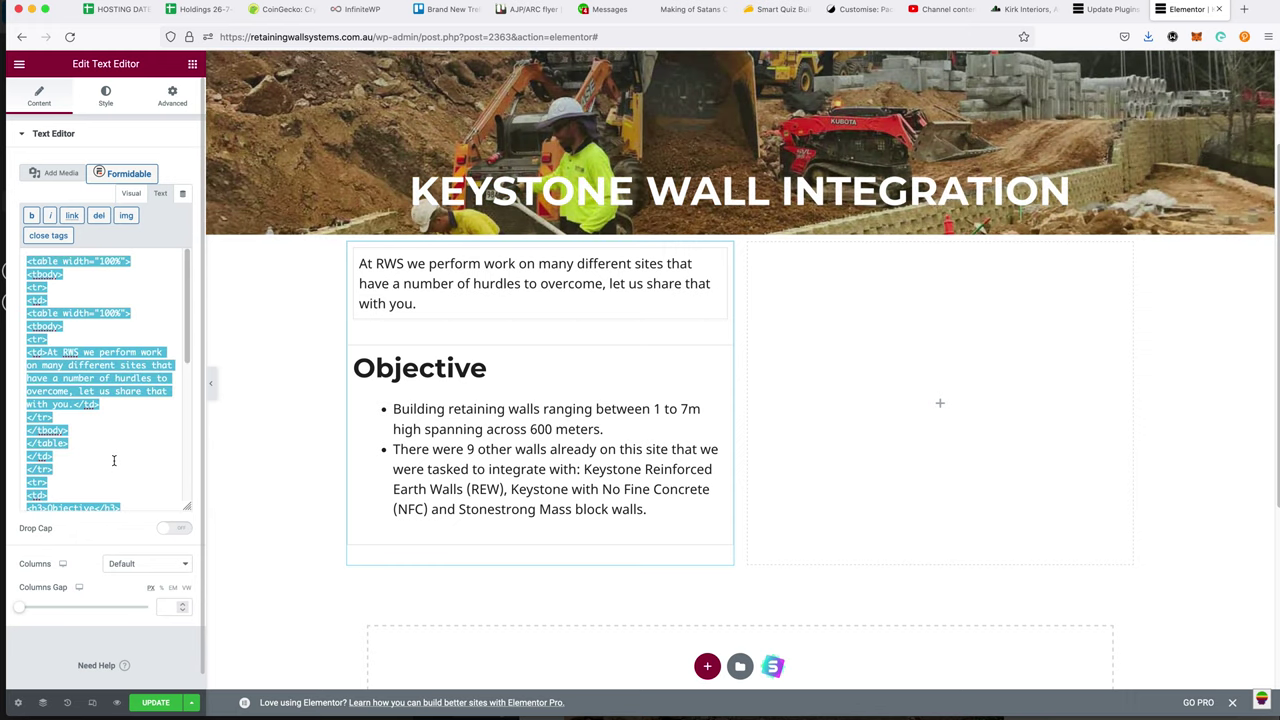
pyautogui.hotkey('ctrl', 'v')
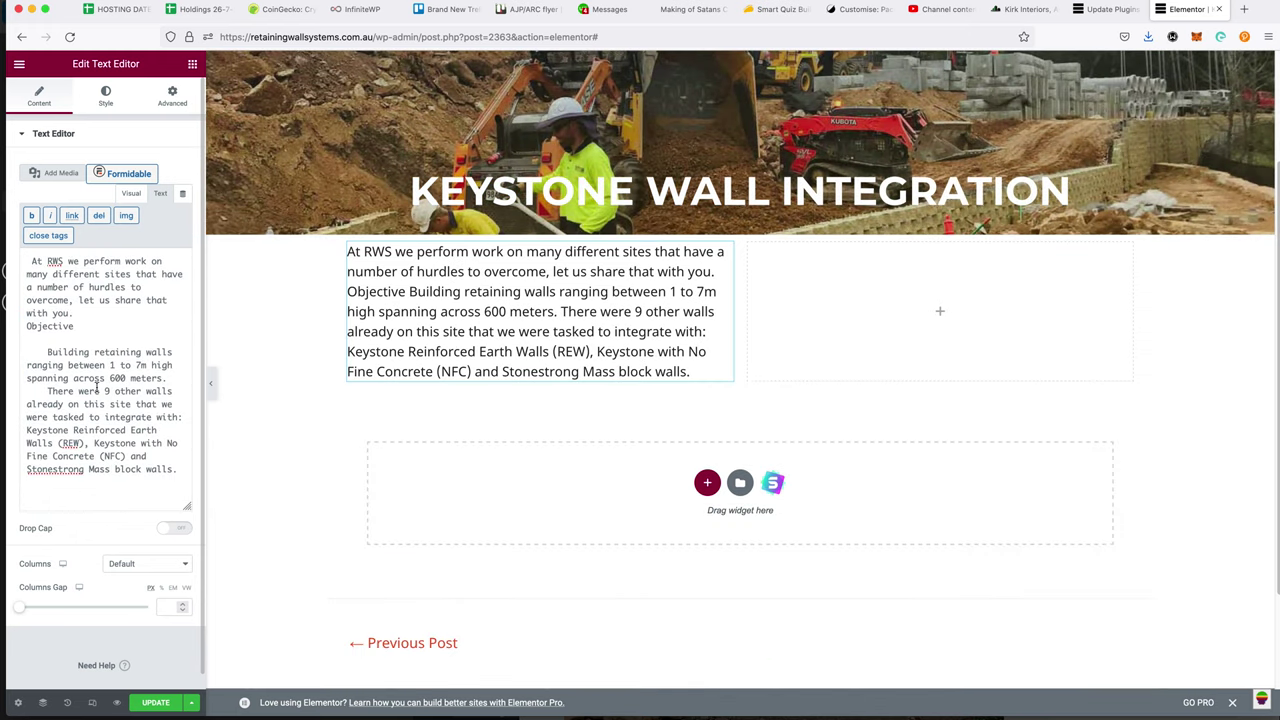
# - Put the word Objective in its own paragraph in the text editor's visual view and format it as Heading 3
pyautogui.click(131, 194)
pyautogui.scroll(5, 162, 343)
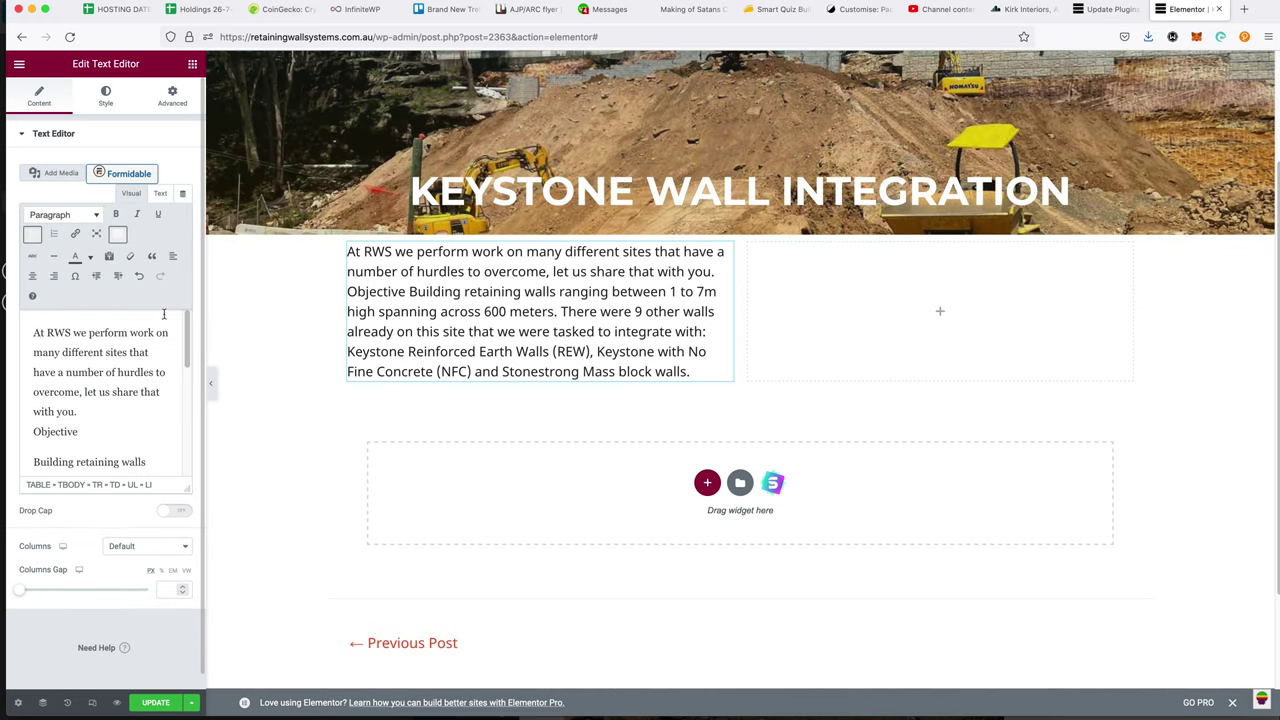
pyautogui.click(39, 430)
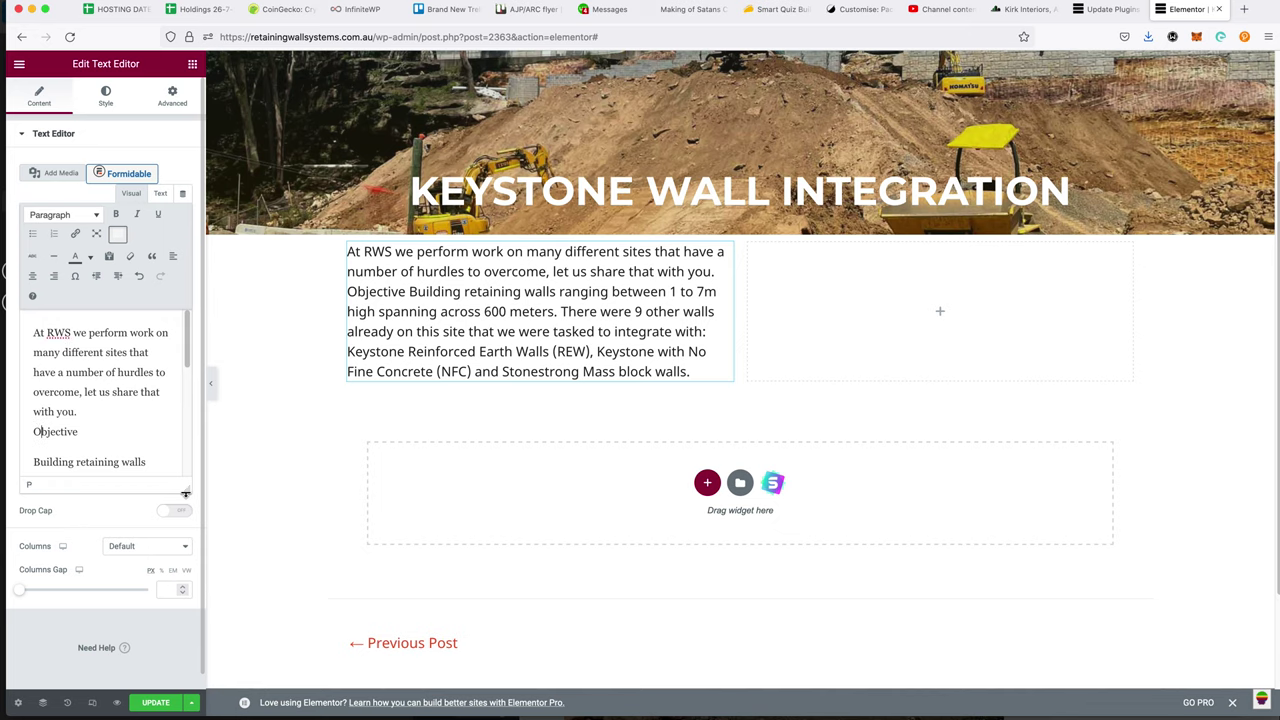
pyautogui.press('BackSpace')
pyautogui.press('Return')
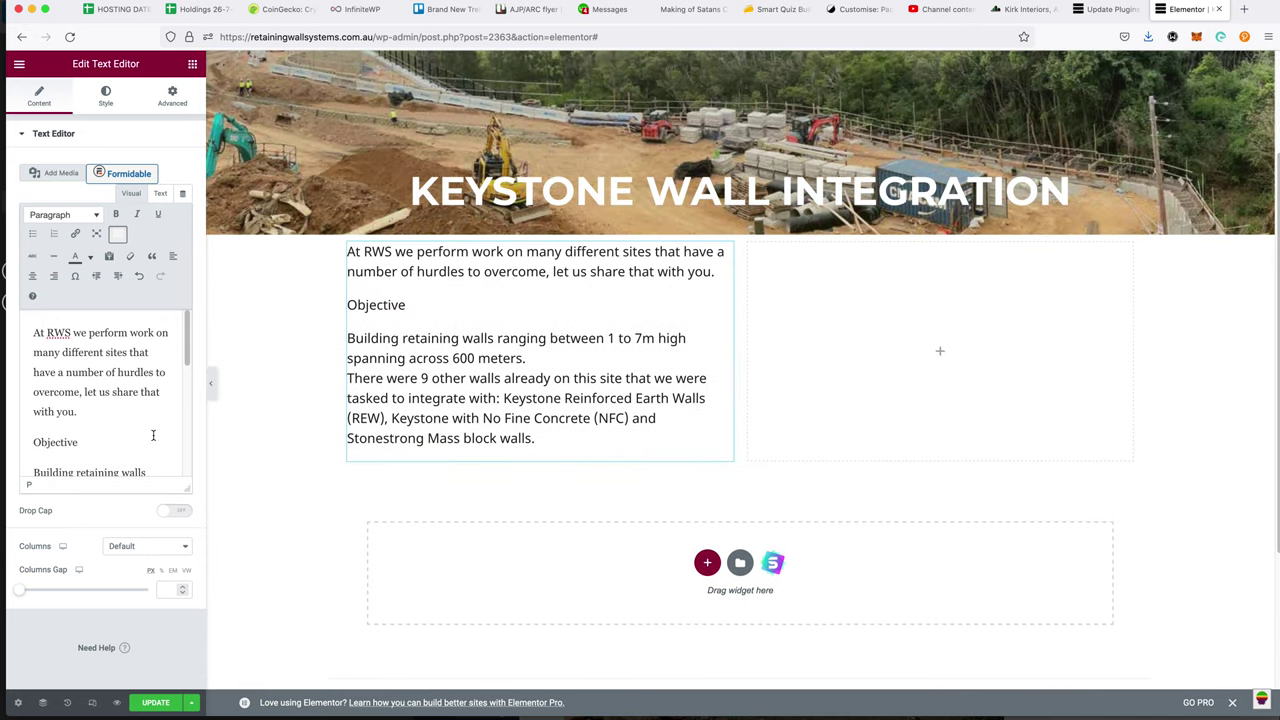
pyautogui.click(75, 215)
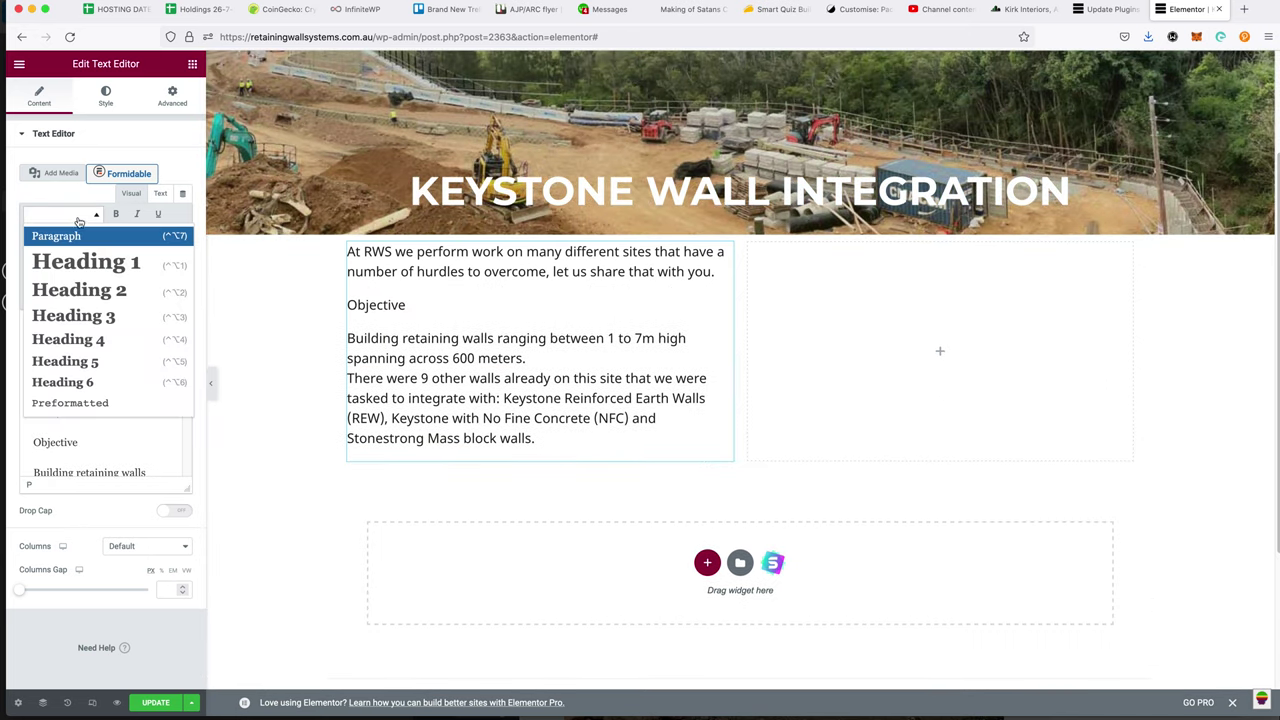
pyautogui.click(95, 315)
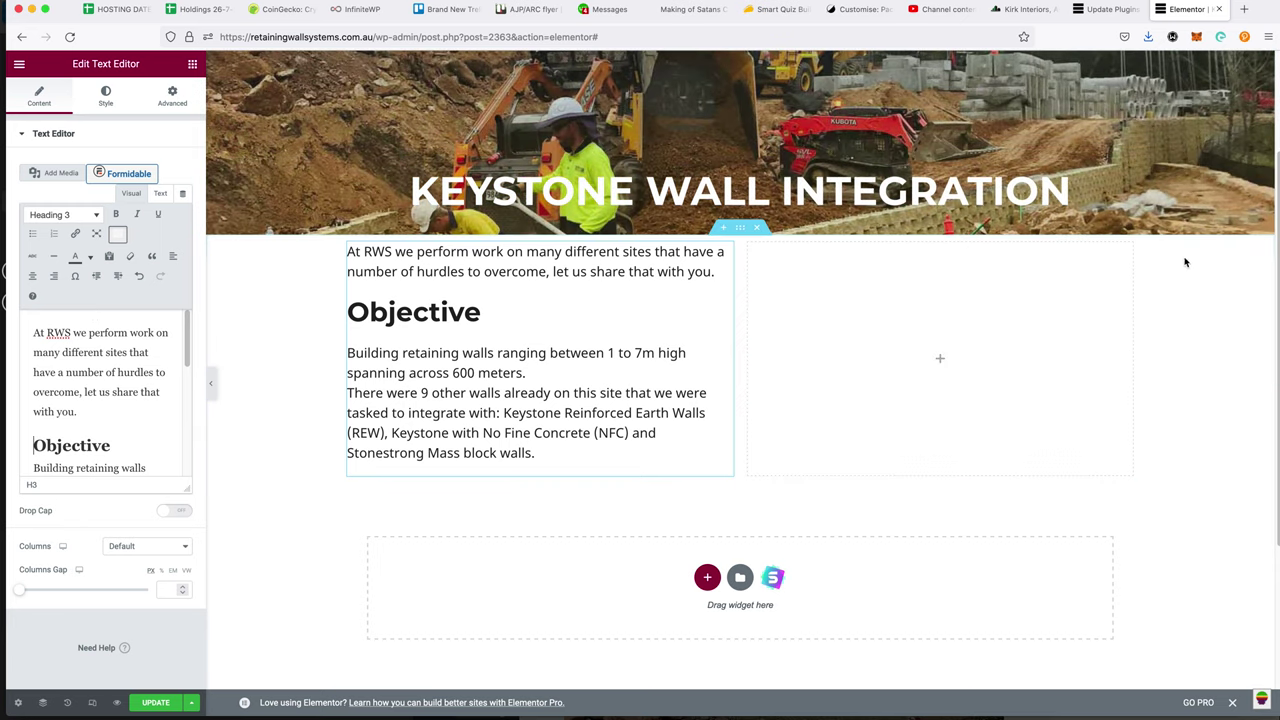
# - Switch to the MailPoet newsletter preview window, move it aside, and review the newsletter's text sections and images
pyautogui.rightClick(300, 15)
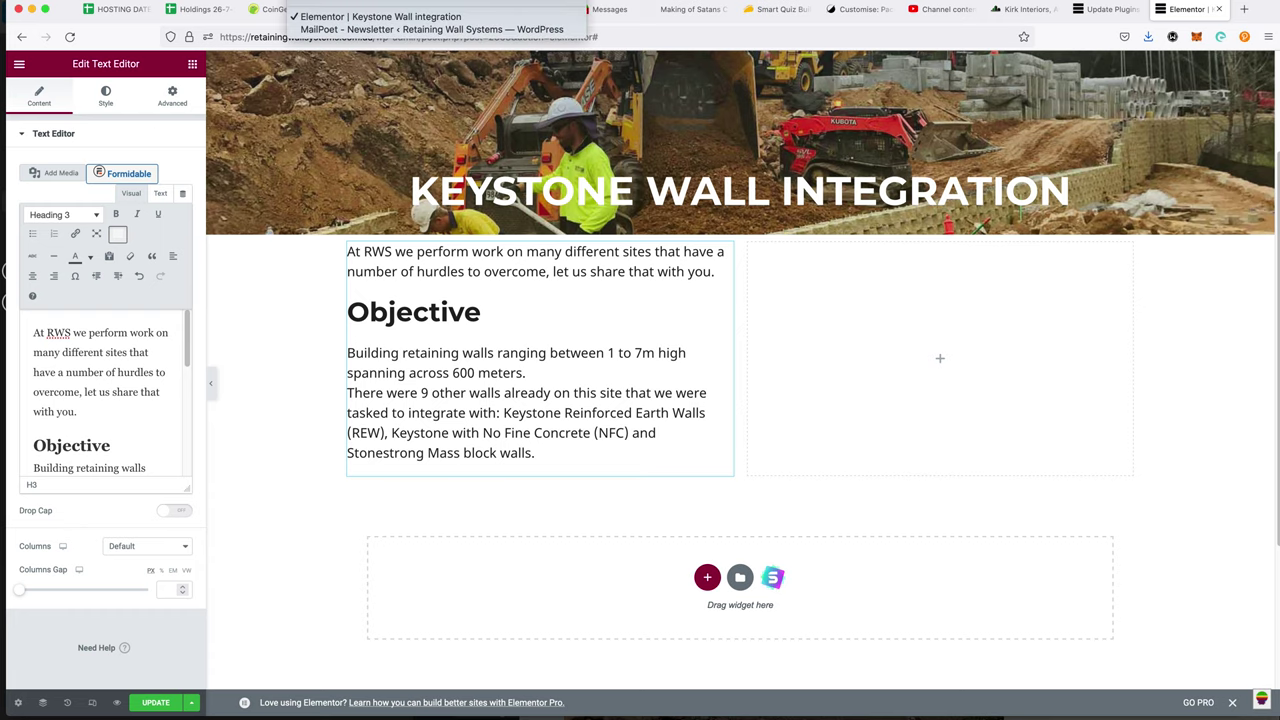
pyautogui.click(330, 20)
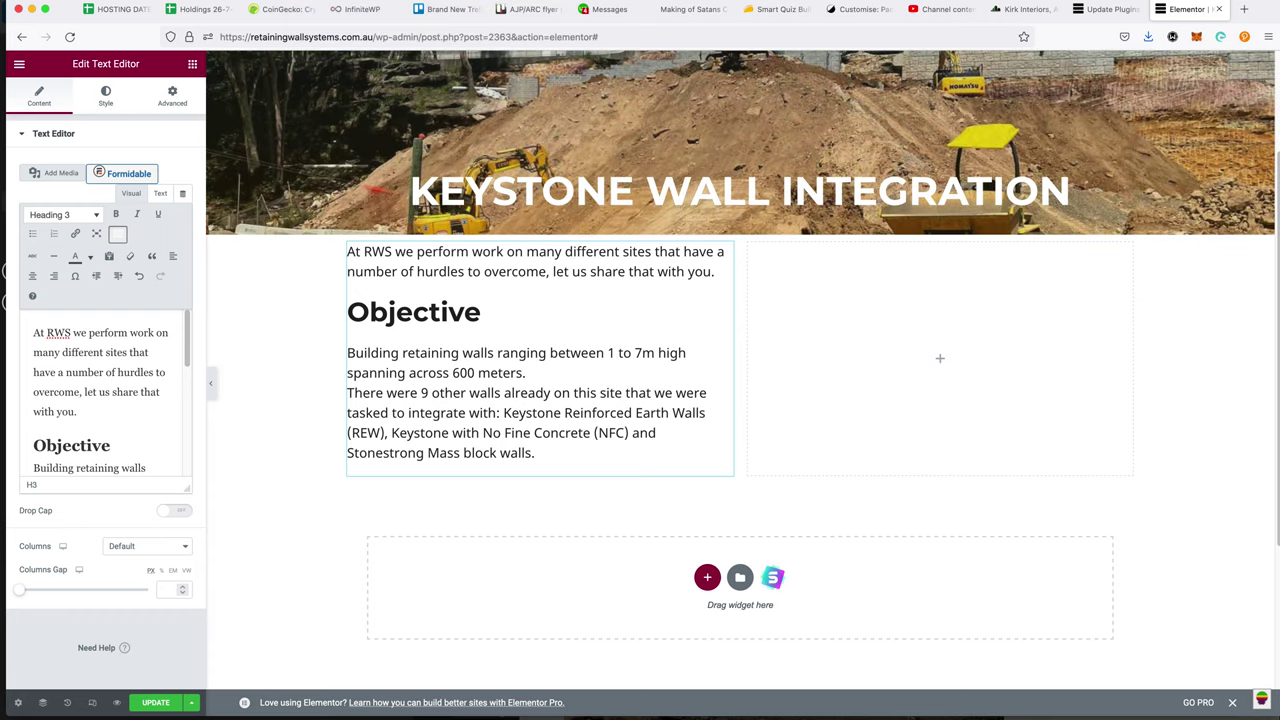
pyautogui.rightClick(332, 15)
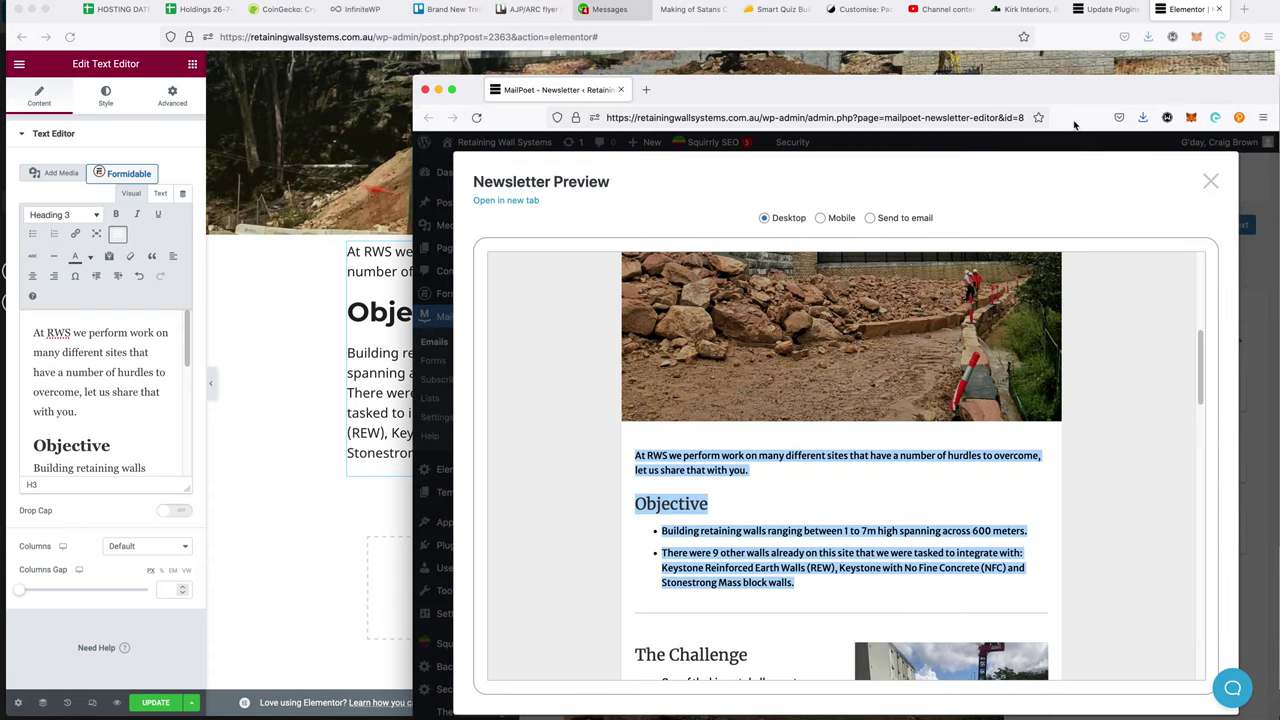
pyautogui.moveTo(1062, 101); pyautogui.dragTo(1192, 146)
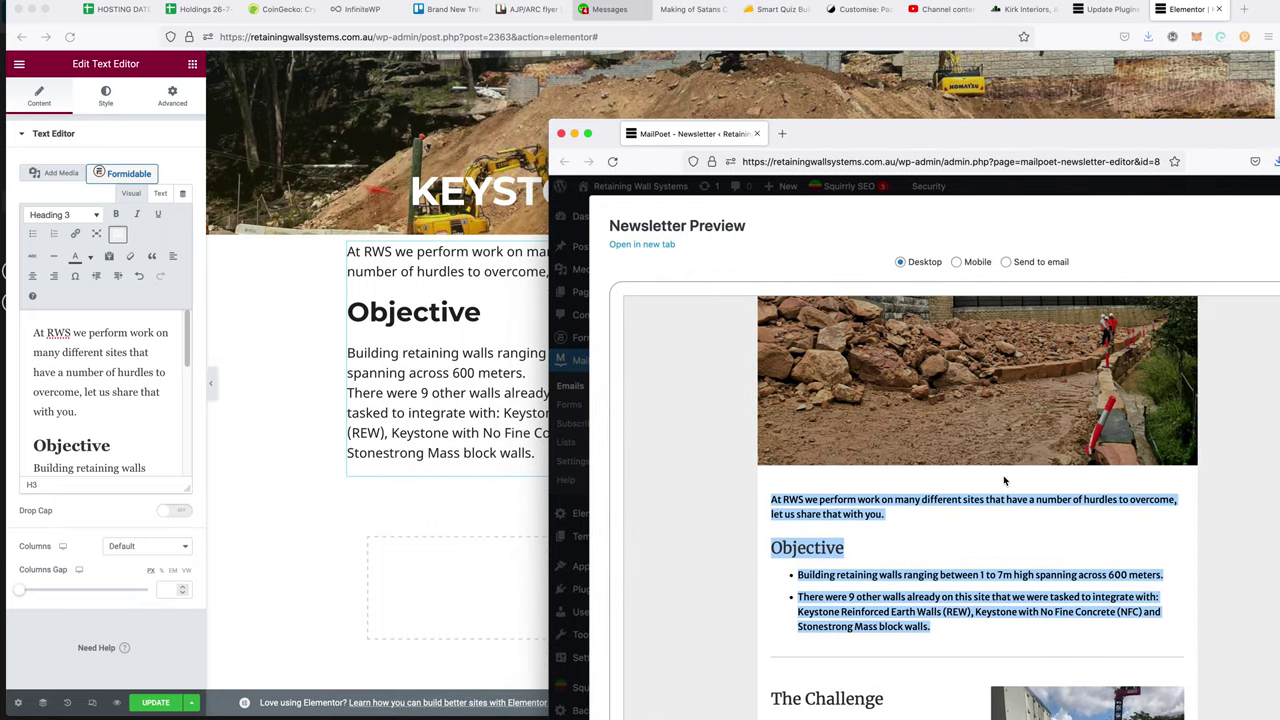
pyautogui.scroll(-10, 1003, 478)
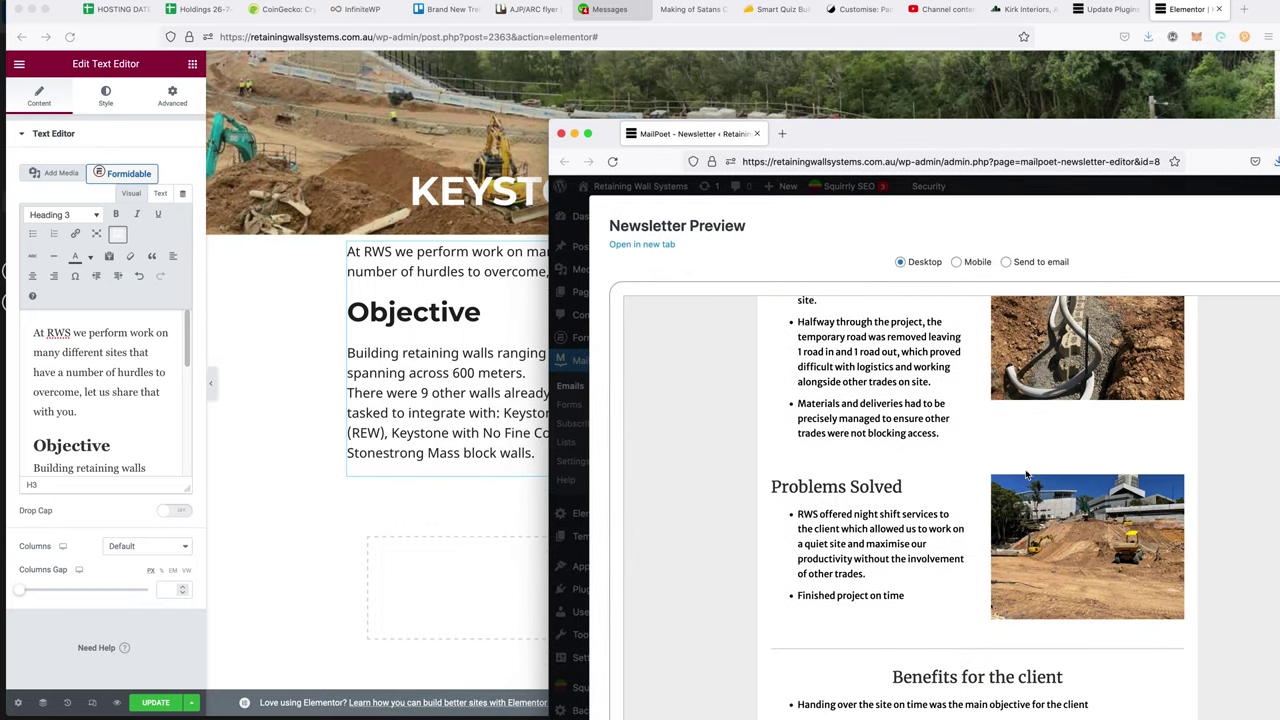
pyautogui.scroll(-5, 1030, 478)
pyautogui.scroll(-2, 1052, 488)
pyautogui.scroll(10, 1052, 488)
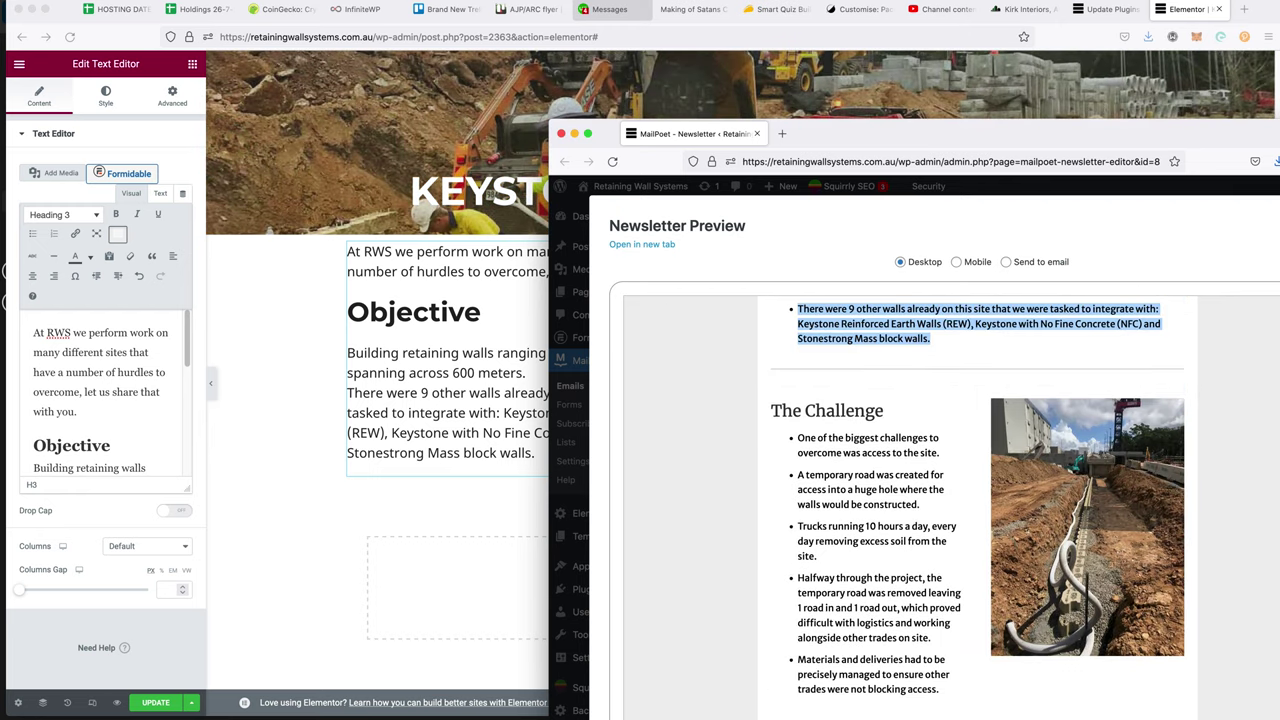
pyautogui.scroll(8, 842, 467)
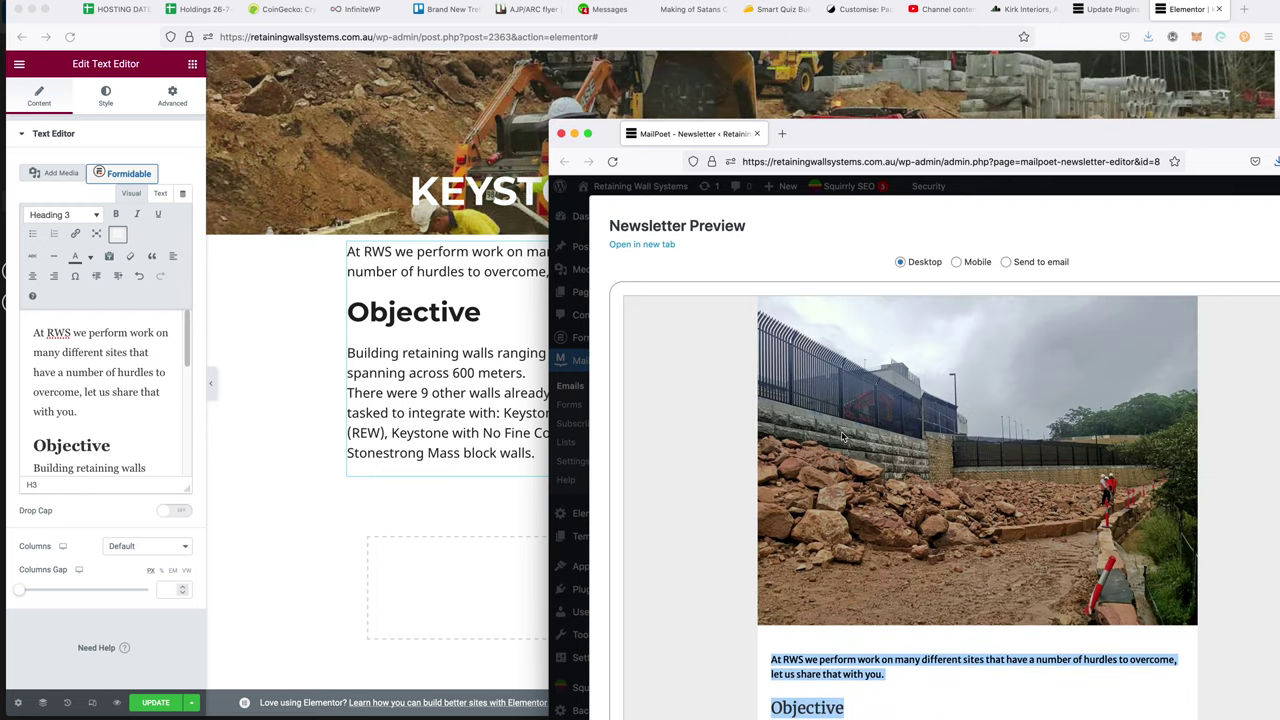
# - Return to the Elementor page, add an Image widget to the empty column beside the text, and set its image size to Full
pyautogui.click(417, 481)
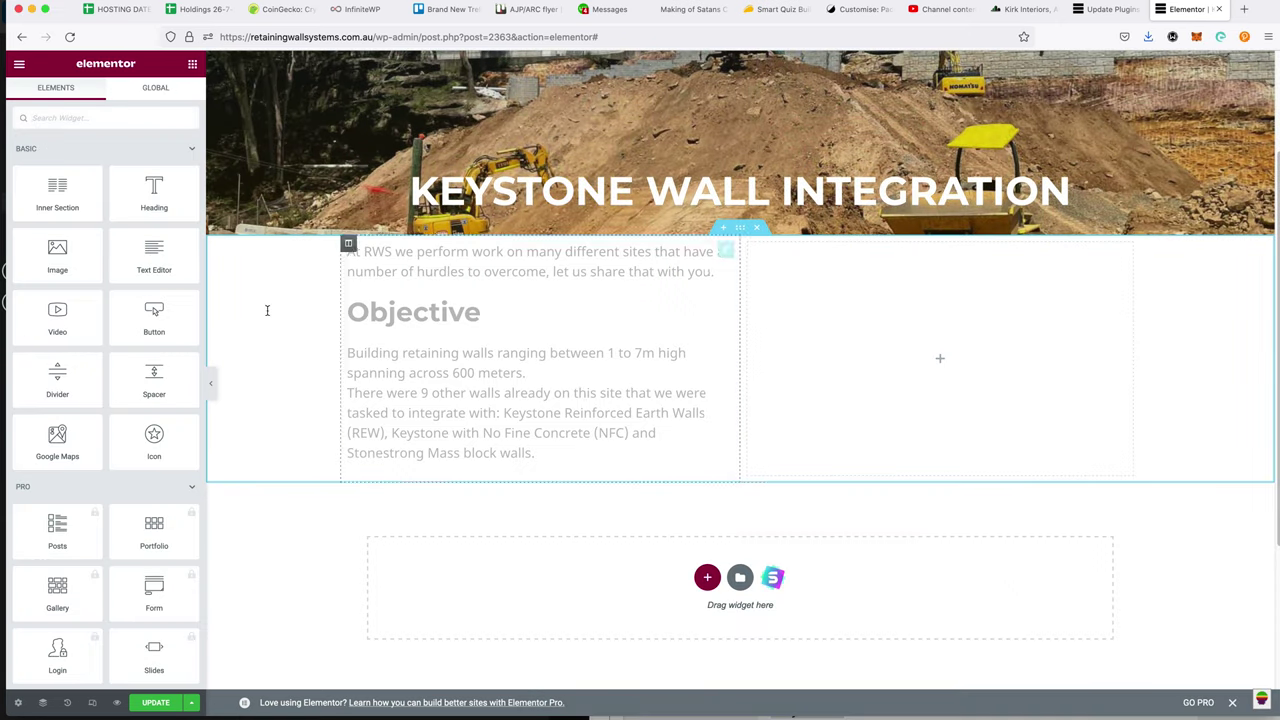
pyautogui.moveTo(80, 254); pyautogui.dragTo(992, 327)
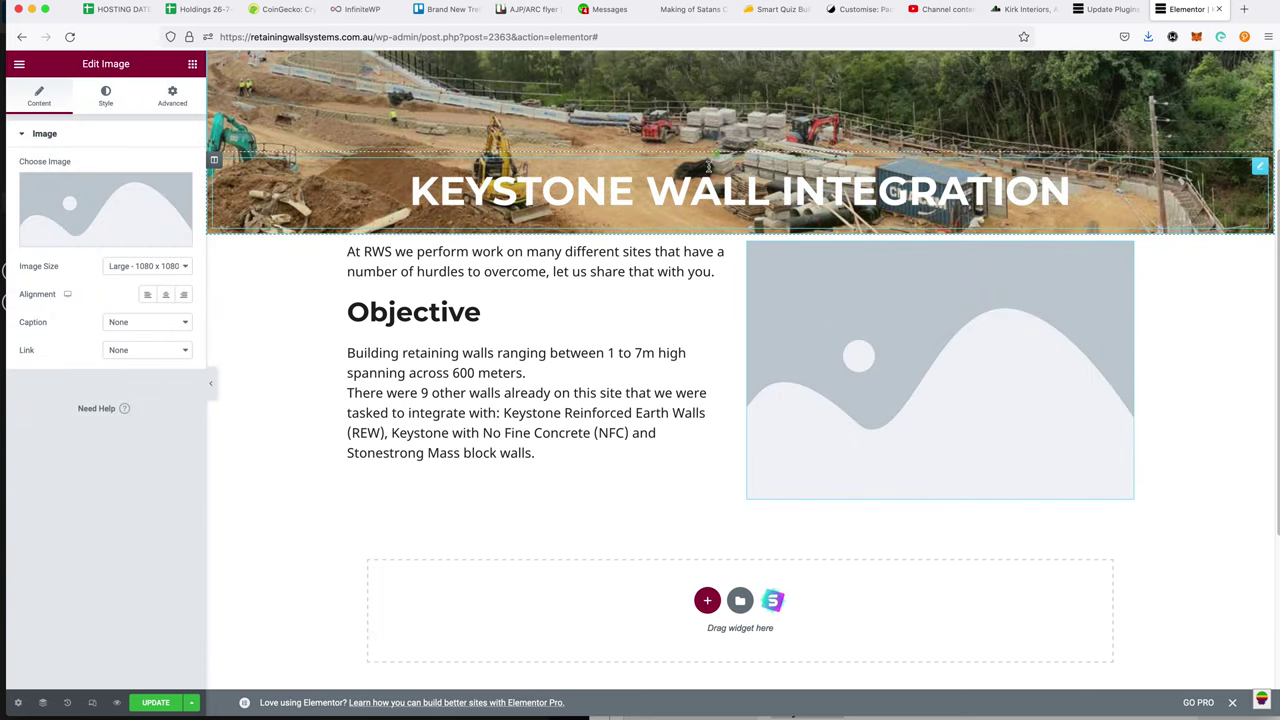
pyautogui.click(163, 268)
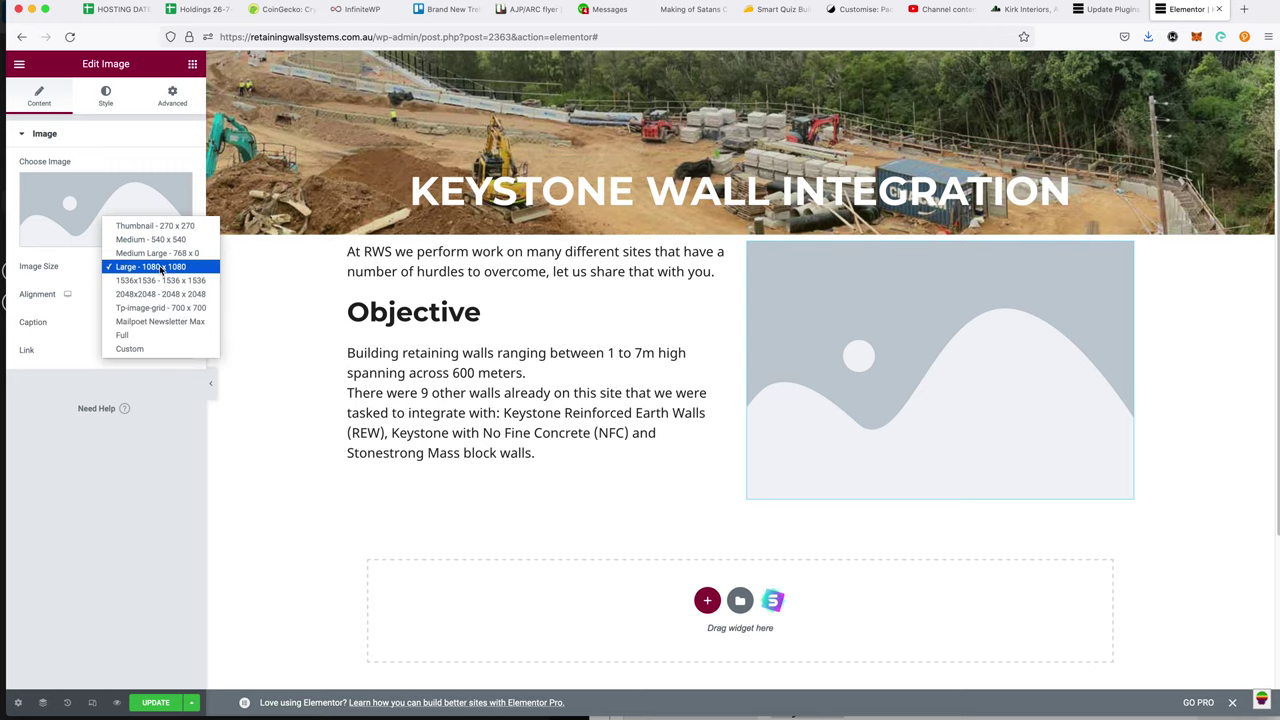
pyautogui.click(147, 337)
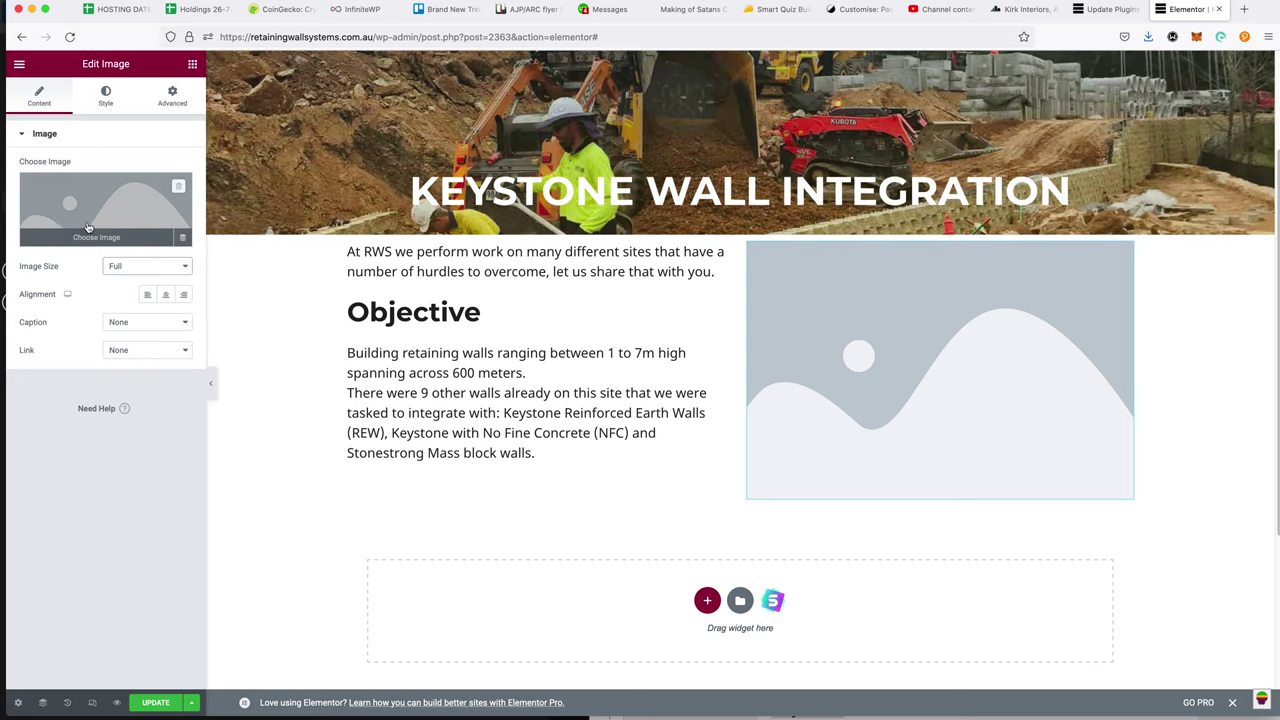
# - Insert lane-cover-01-1920-16-9.jpg from the media library into the new Image widget
pyautogui.click(87, 217)
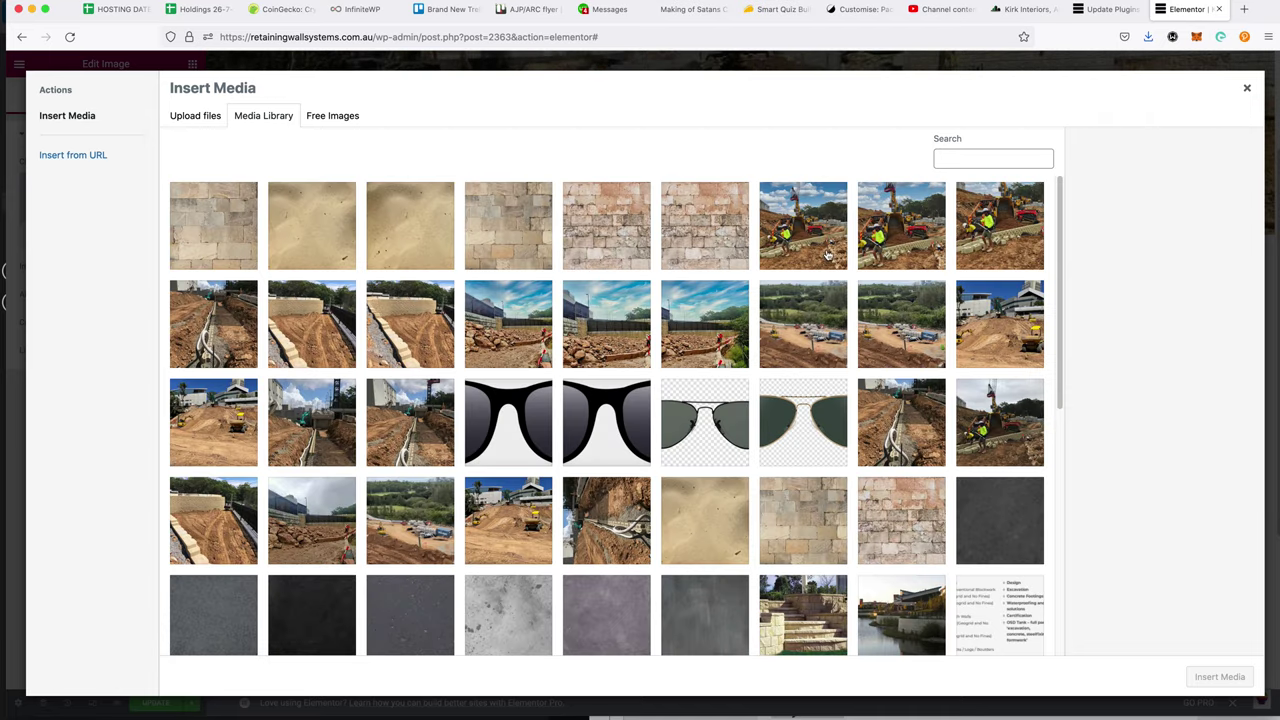
pyautogui.click(926, 232)
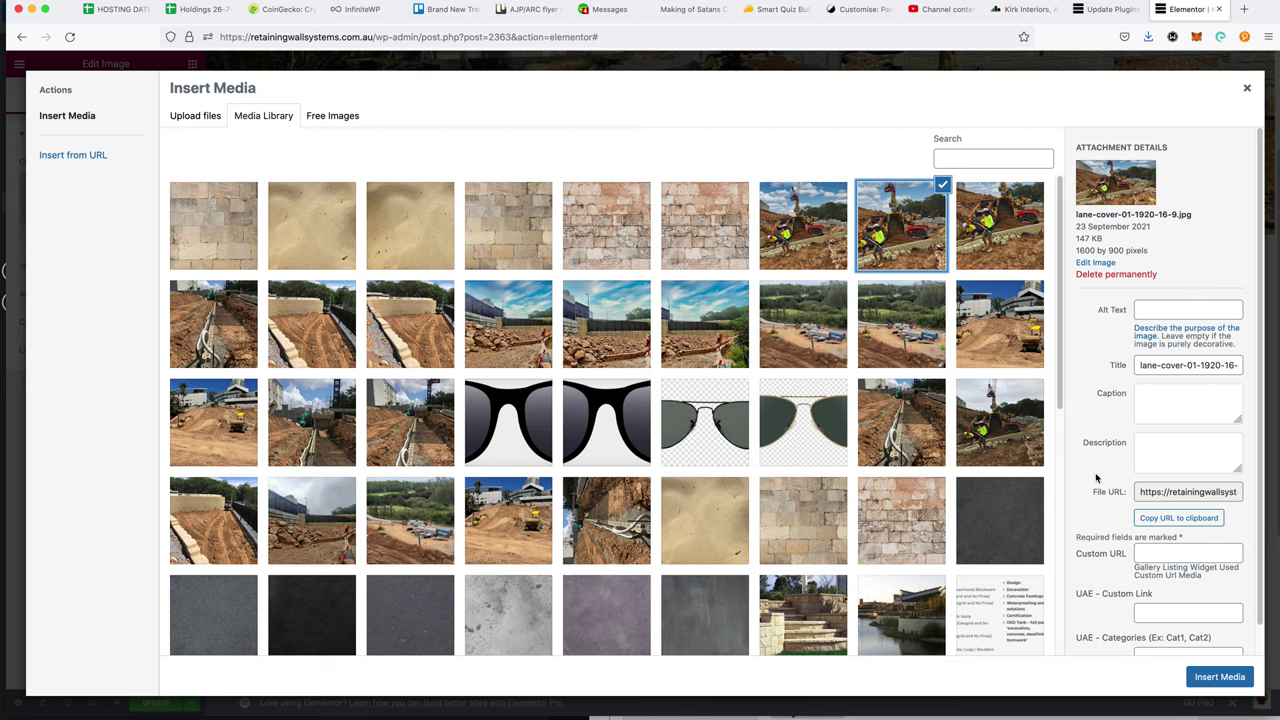
pyautogui.click(1220, 676)
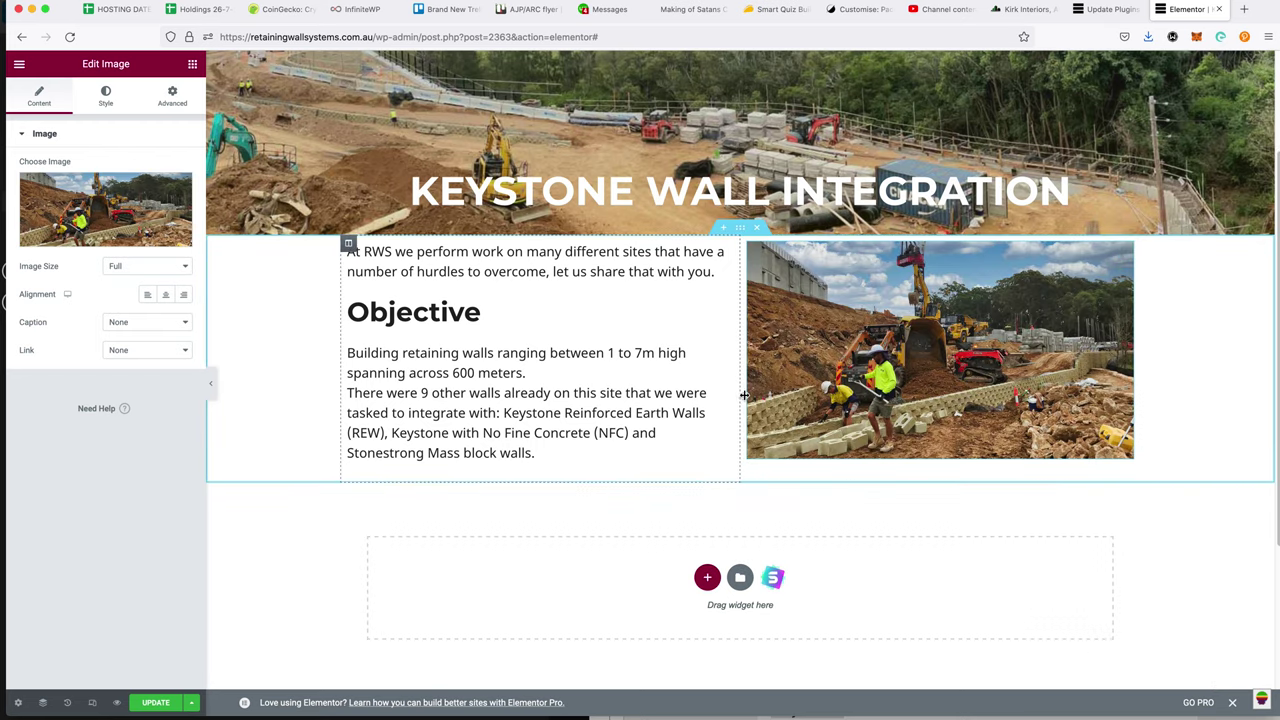
# - Unlink the two-column section's padding values and set 5% top and 3% bottom padding
pyautogui.click(741, 229)
pyautogui.click(172, 98)
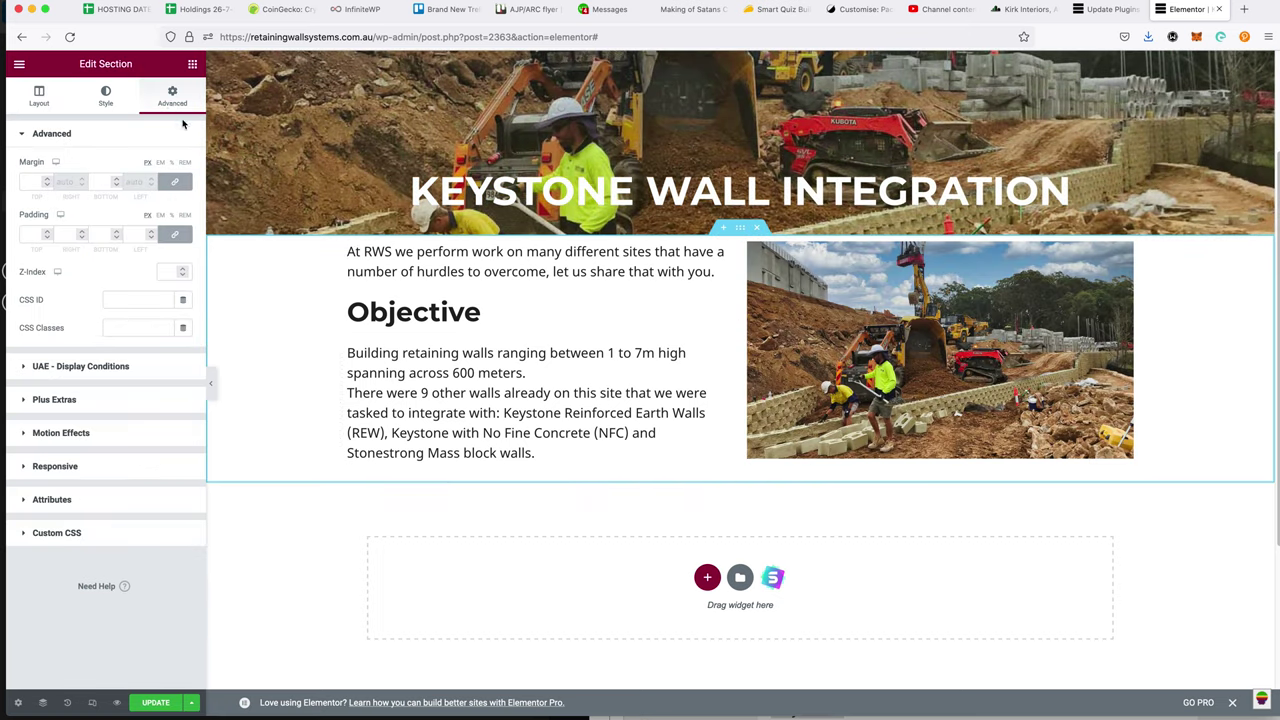
pyautogui.click(177, 236)
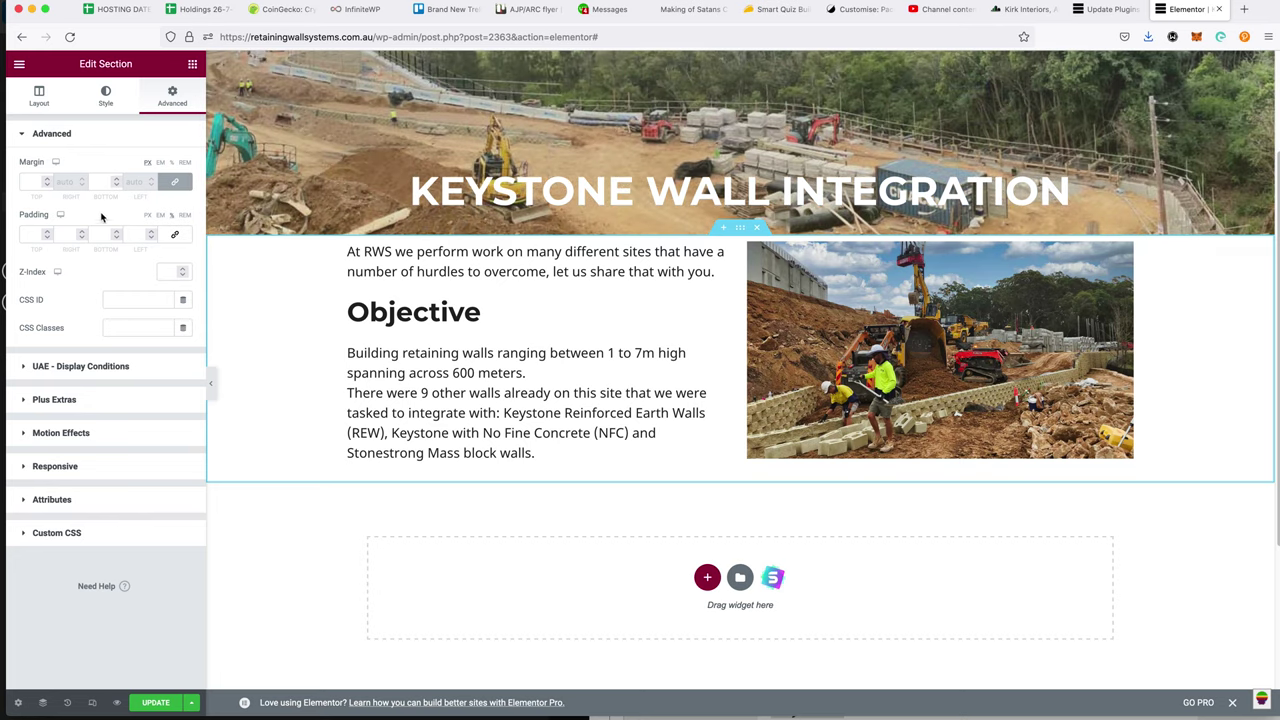
pyautogui.click(32, 237)
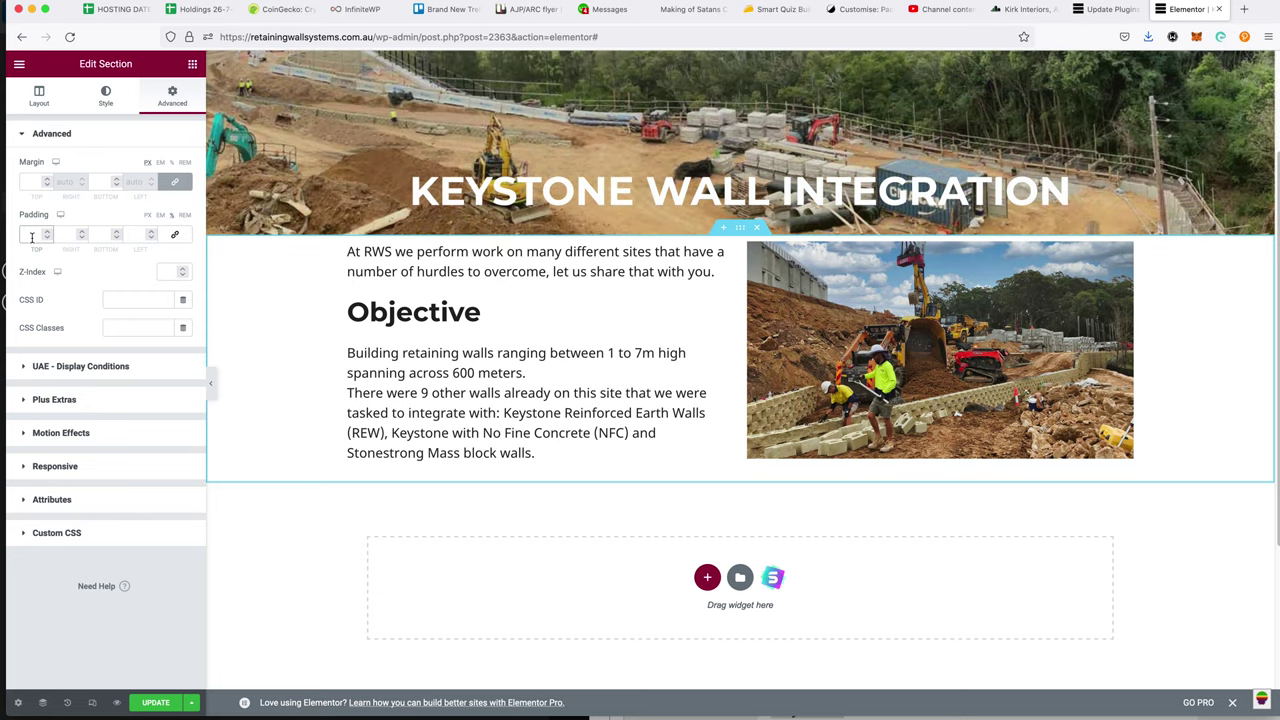
pyautogui.write('3')
pyautogui.press('Tab')
pyautogui.press('Tab')
pyautogui.write('3')
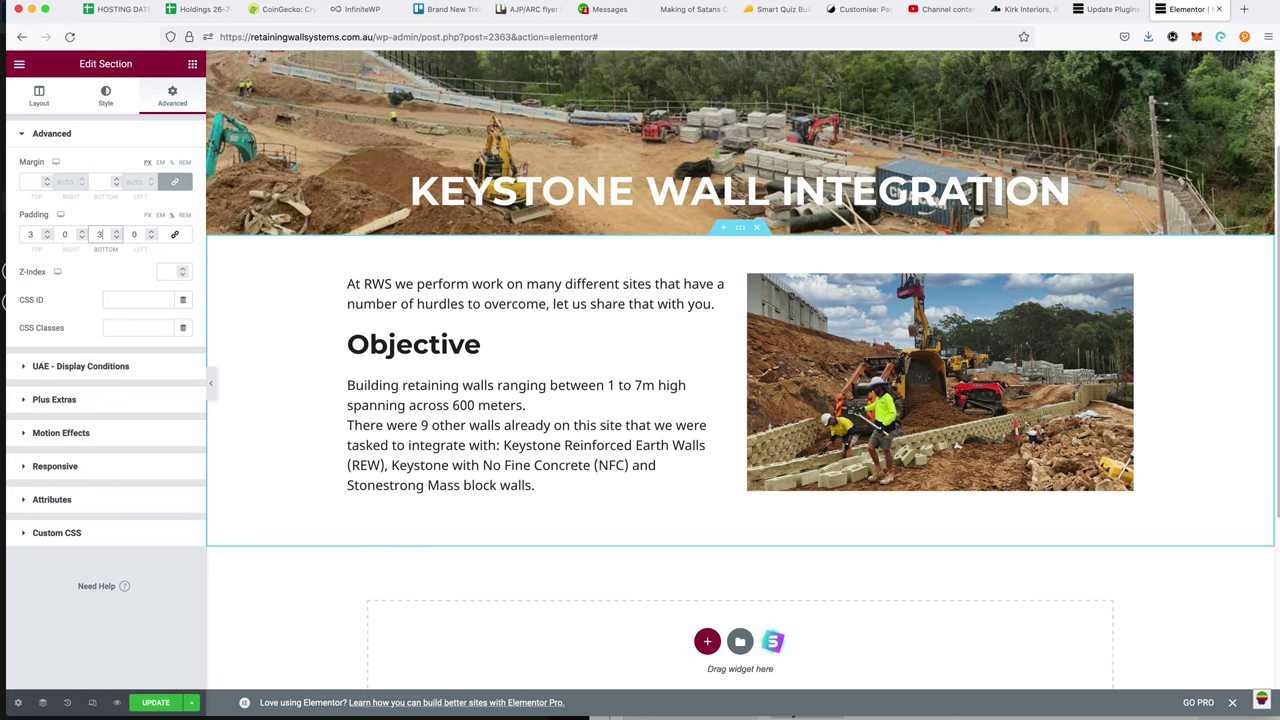
pyautogui.hotkey('shift', 'Tab')
pyautogui.hotkey('shift', 'Tab')
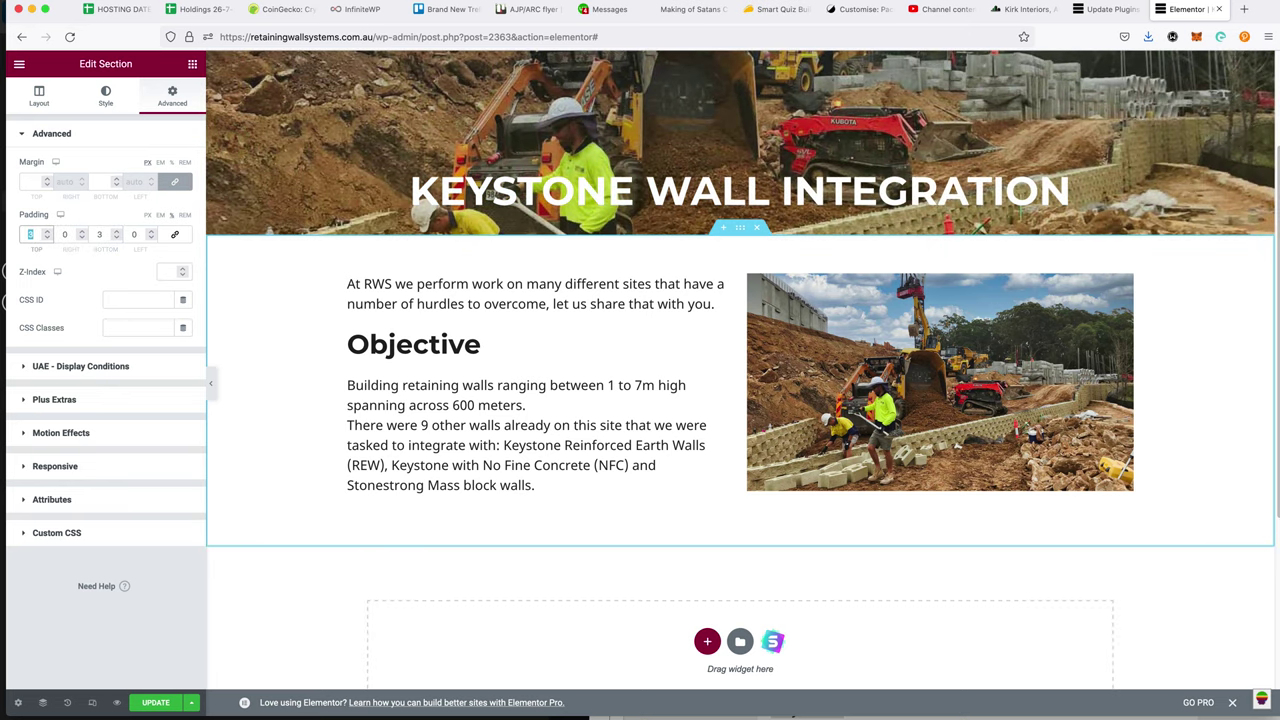
pyautogui.write('5')
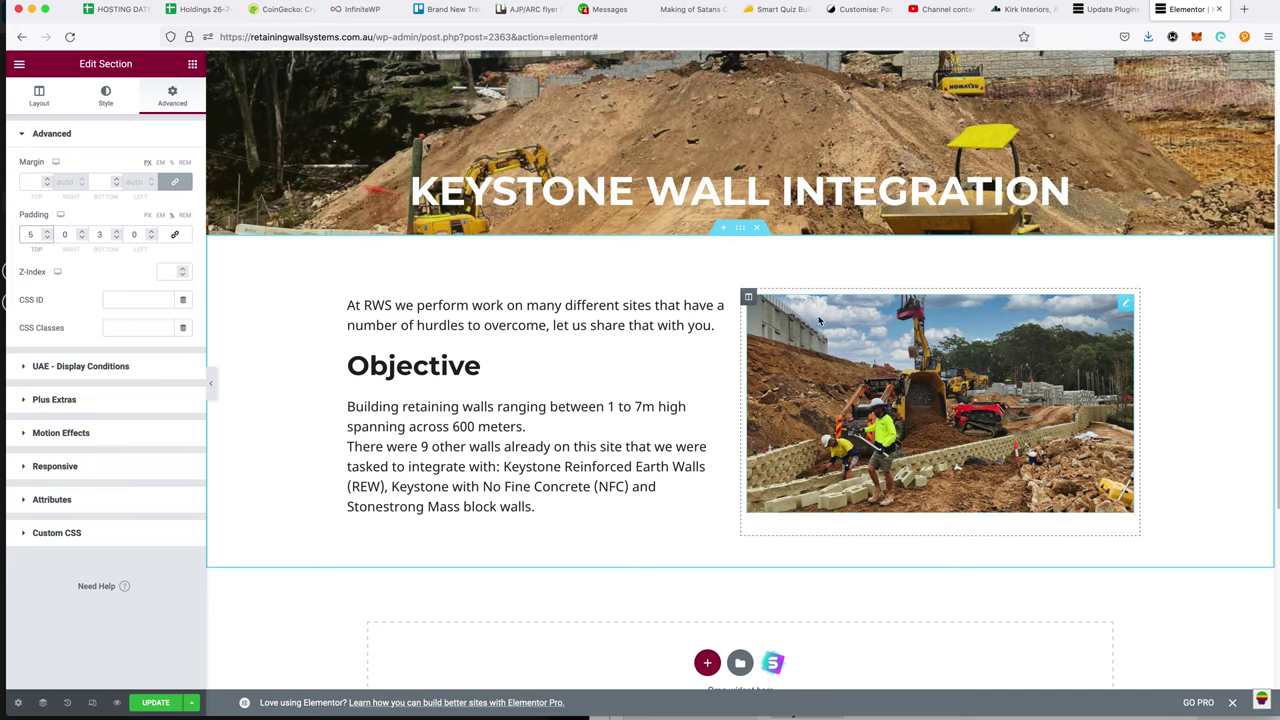
# - Duplicate the two-column section containing the Objective text and image
pyautogui.rightClick(740, 231)
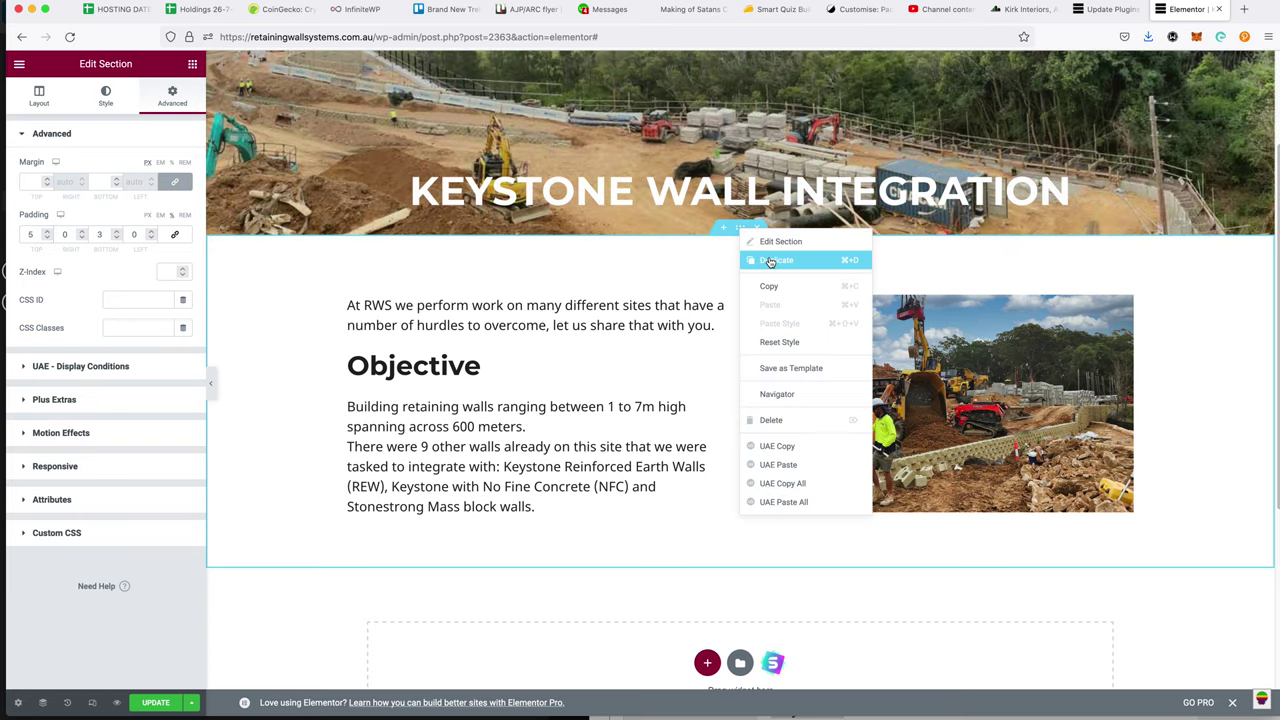
pyautogui.click(770, 261)
pyautogui.scroll(-5, 850, 420)
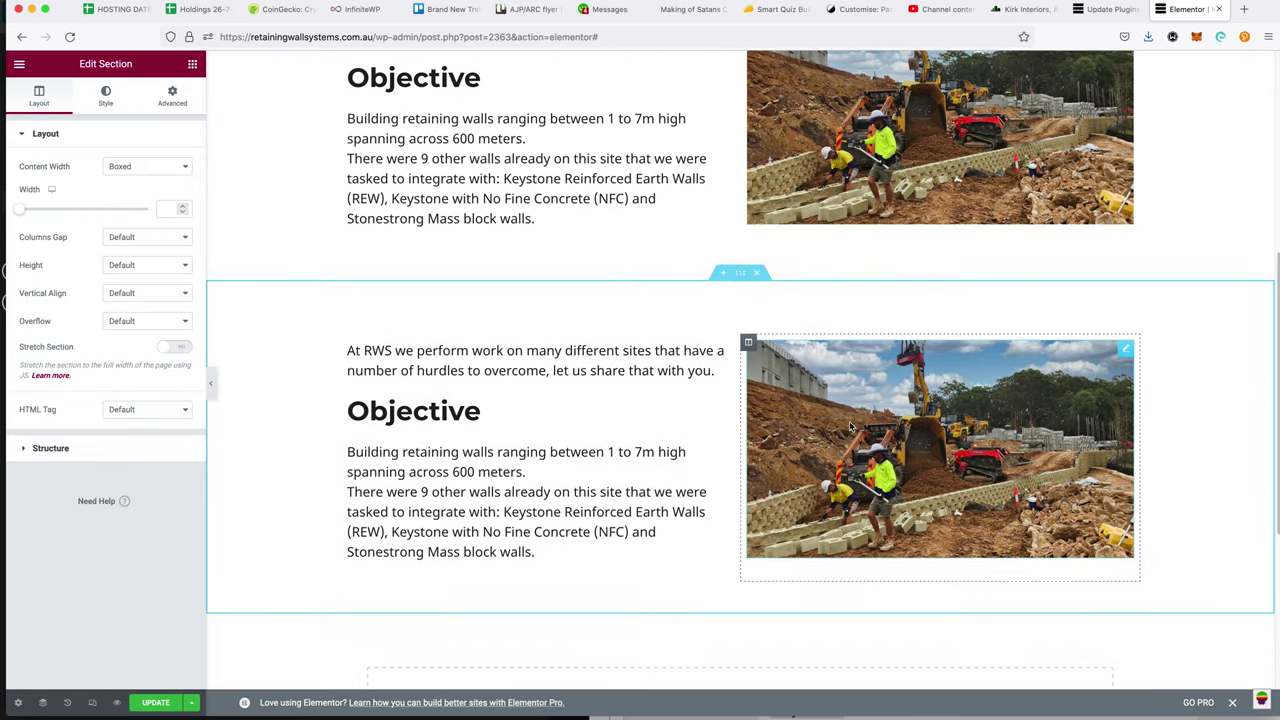
# - Try moving the duplicated section's image column ahead of its text column, and restore the original column order
pyautogui.click(749, 344)
pyautogui.moveTo(749, 344); pyautogui.dragTo(520, 355)
pyautogui.scroll(3, 729, 395)
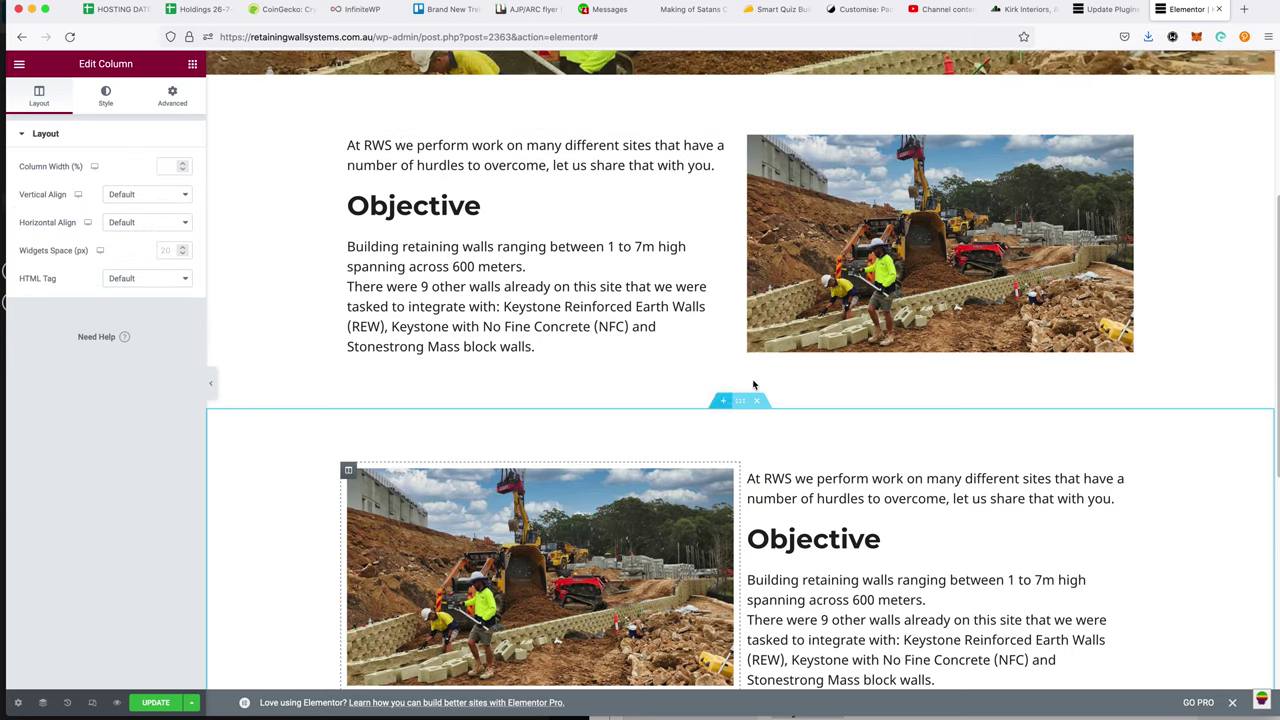
pyautogui.scroll(5, 740, 410)
pyautogui.scroll(-5, 765, 430)
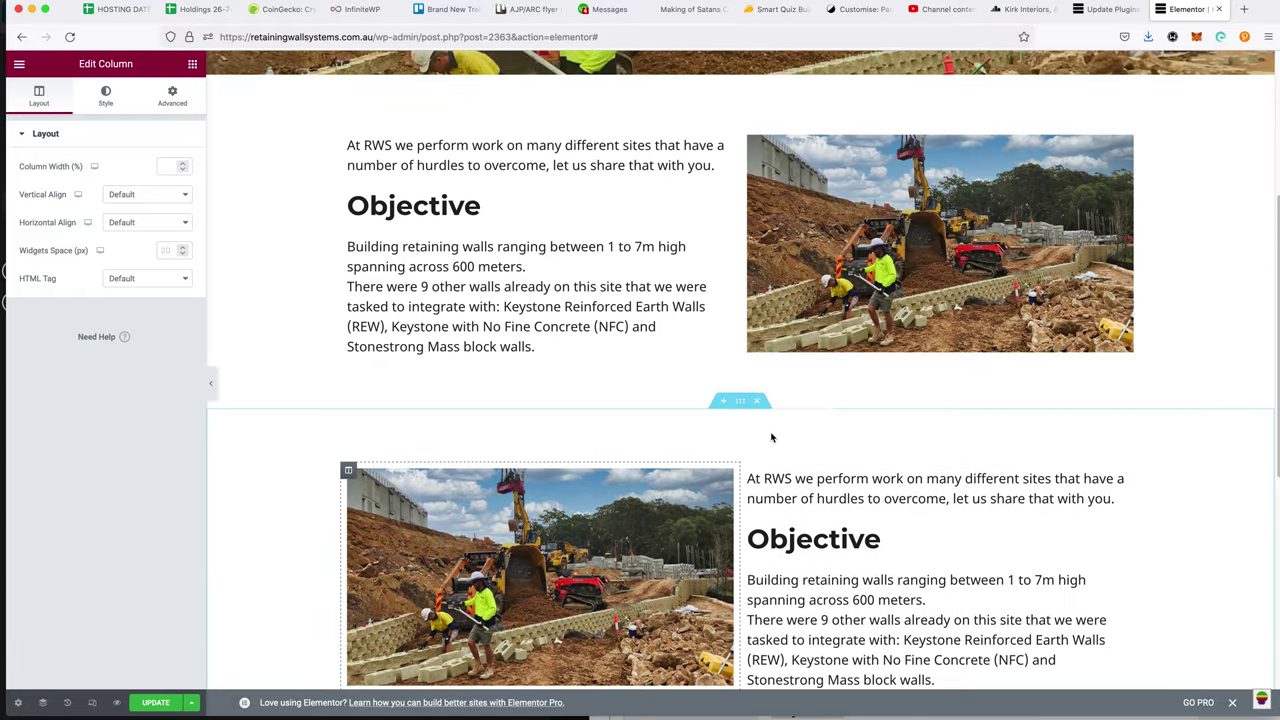
pyautogui.scroll(-3, 771, 437)
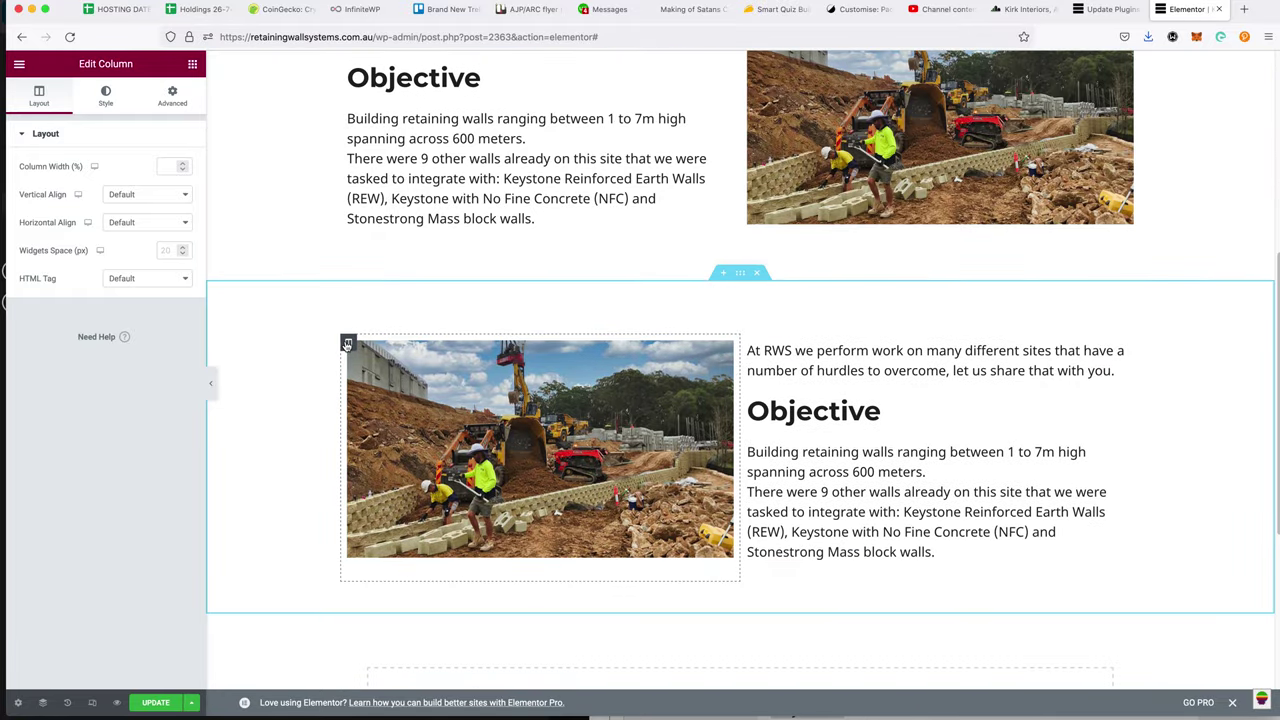
pyautogui.moveTo(347, 344); pyautogui.dragTo(837, 378)
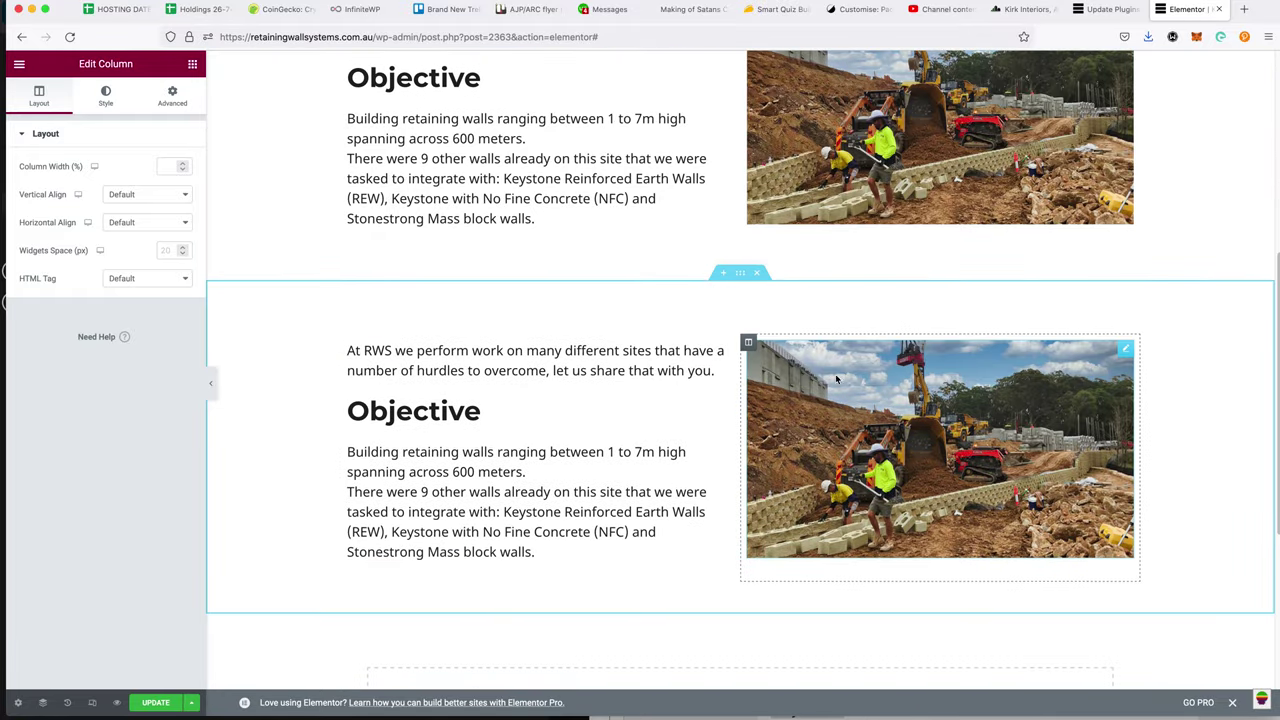
# - Replace the image in the duplicated section with lane-cove-04-1600-16-9.jpg from the media library
pyautogui.scroll(5, 837, 378)
pyautogui.scroll(-4, 850, 330)
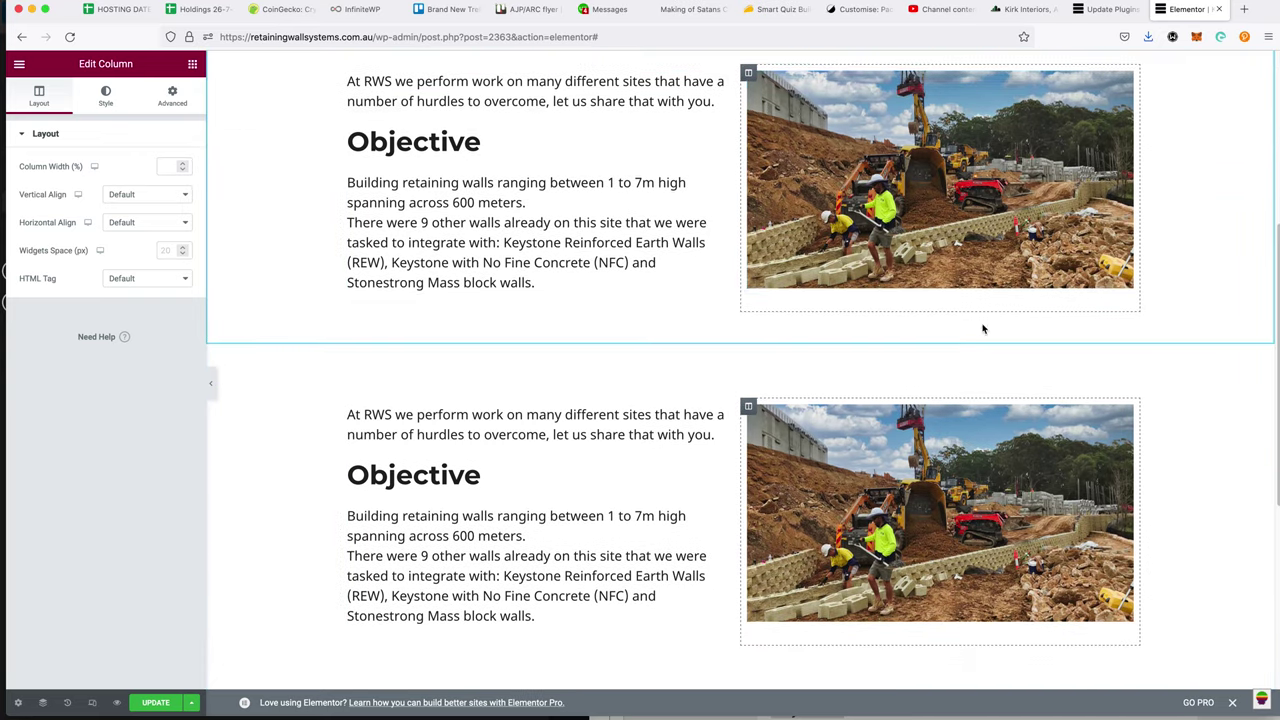
pyautogui.click(960, 270)
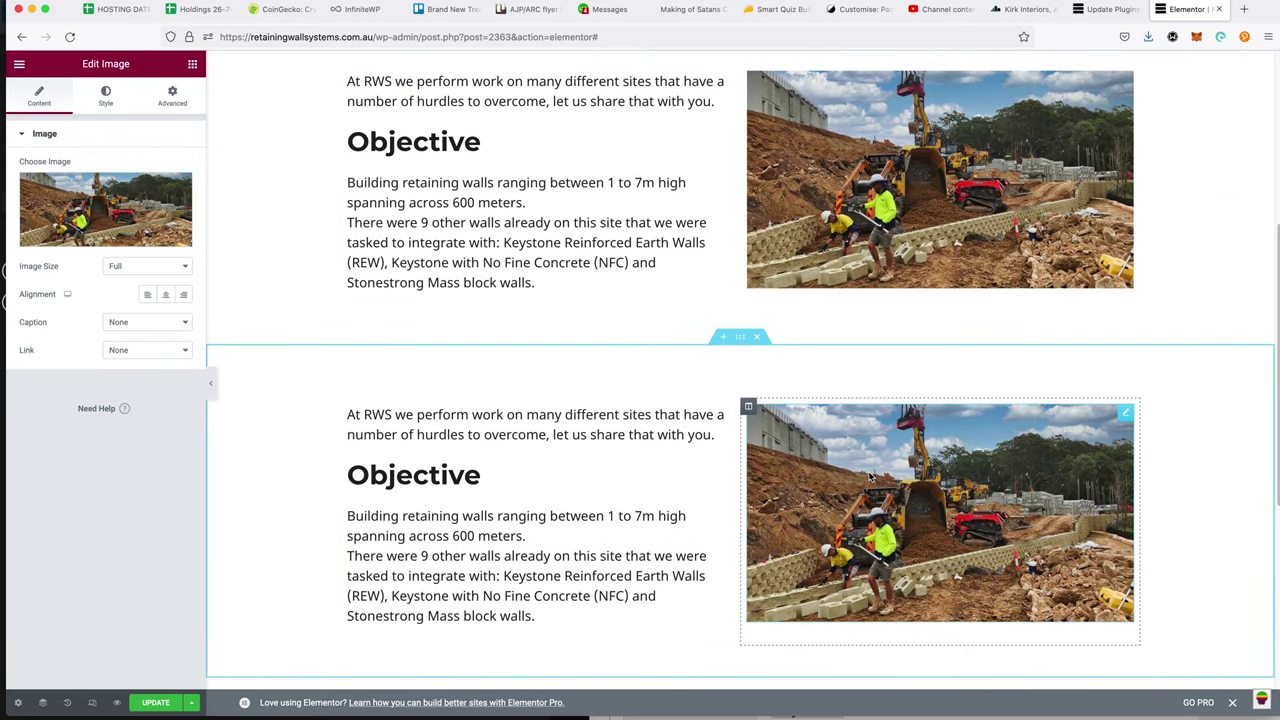
pyautogui.click(148, 210)
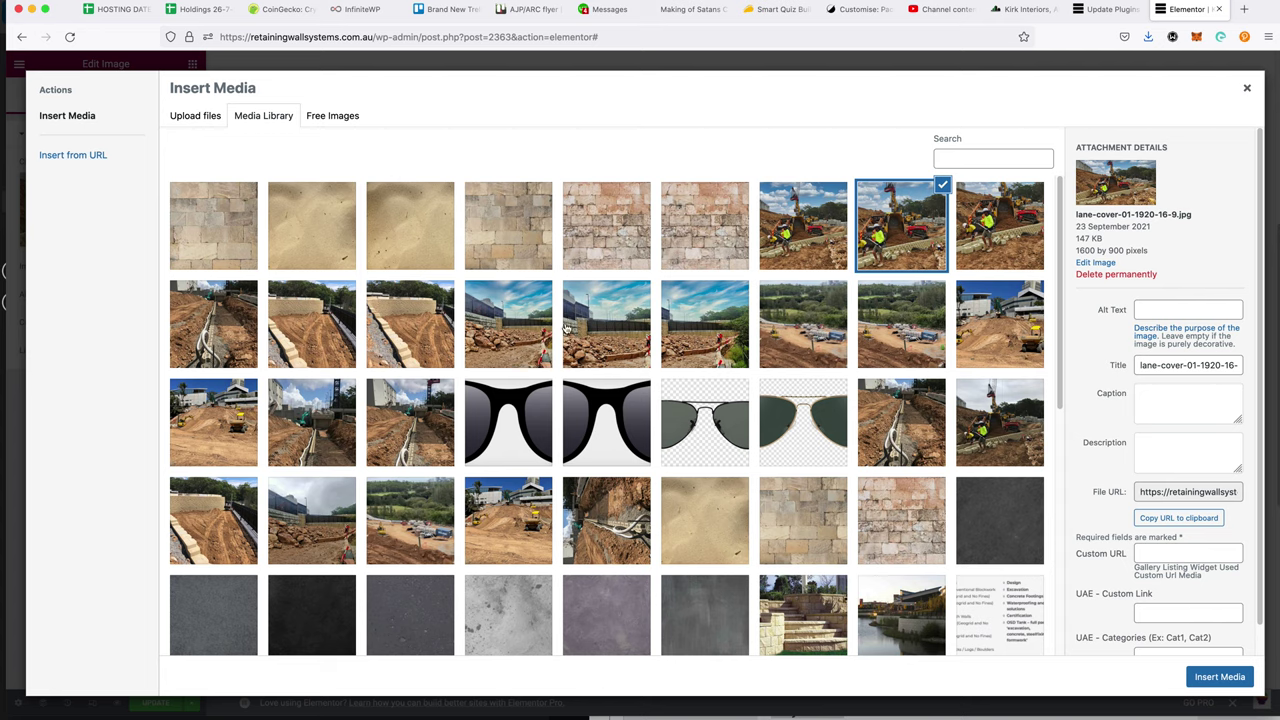
pyautogui.click(872, 339)
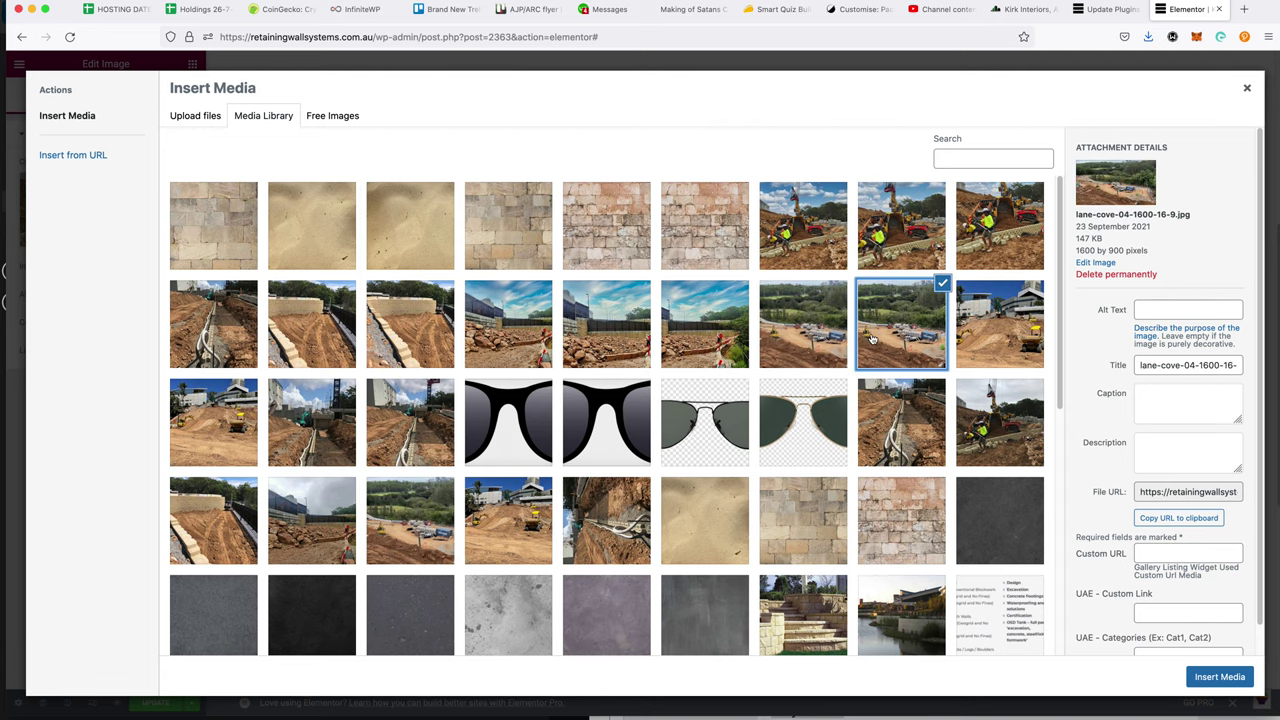
pyautogui.click(1220, 677)
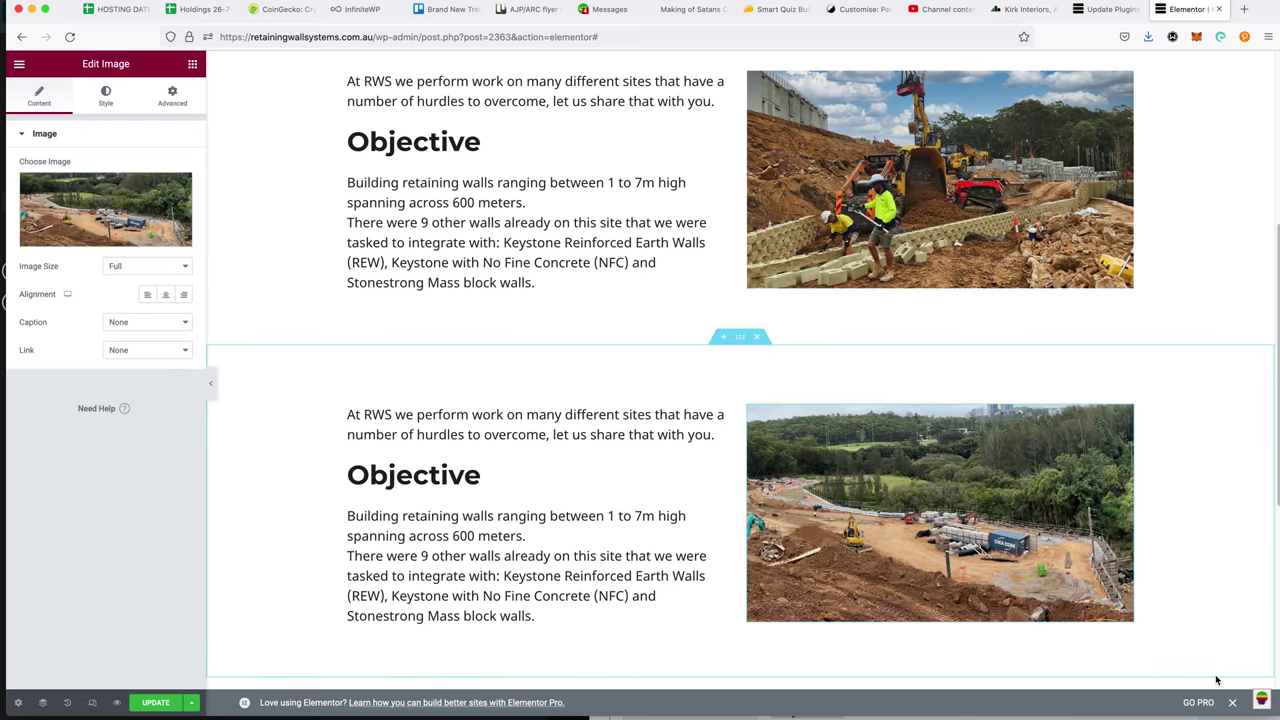
# - Switch to the newsletter preview window and copy The Challenge heading with all of its bullet points
pyautogui.press('super+grave')
pyautogui.scroll(-10, 799, 478)
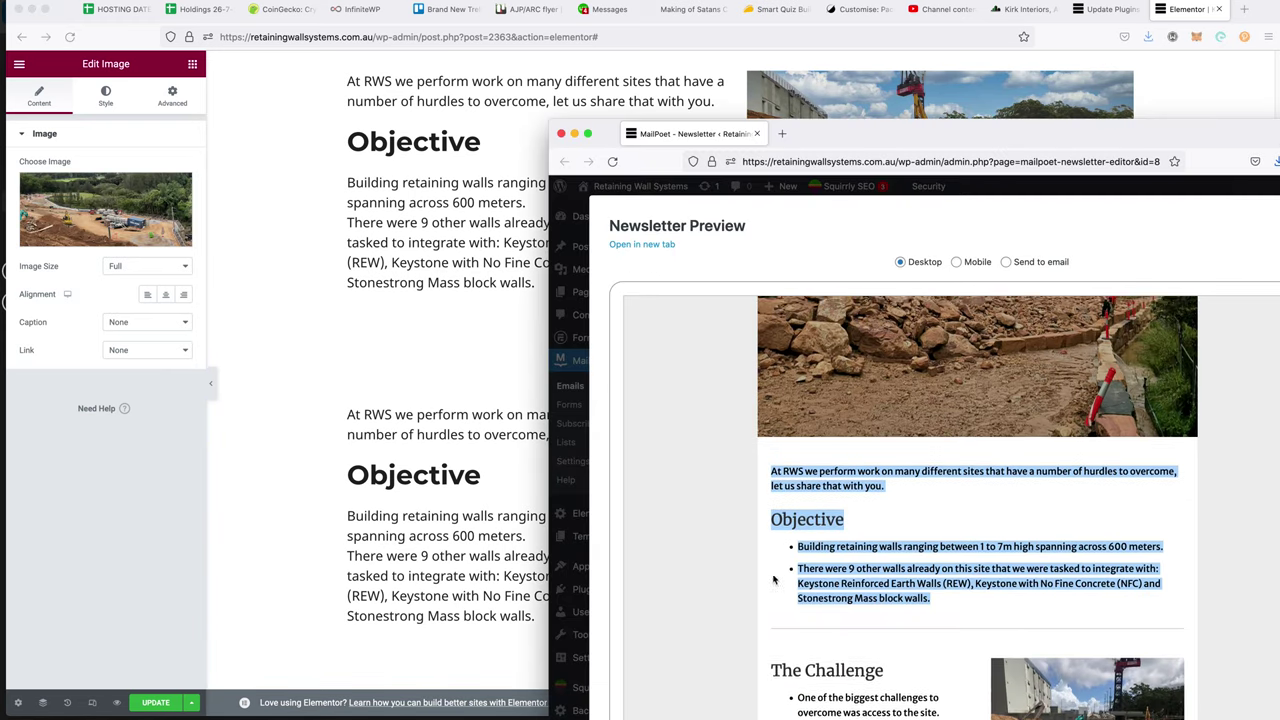
pyautogui.scroll(-2, 850, 478)
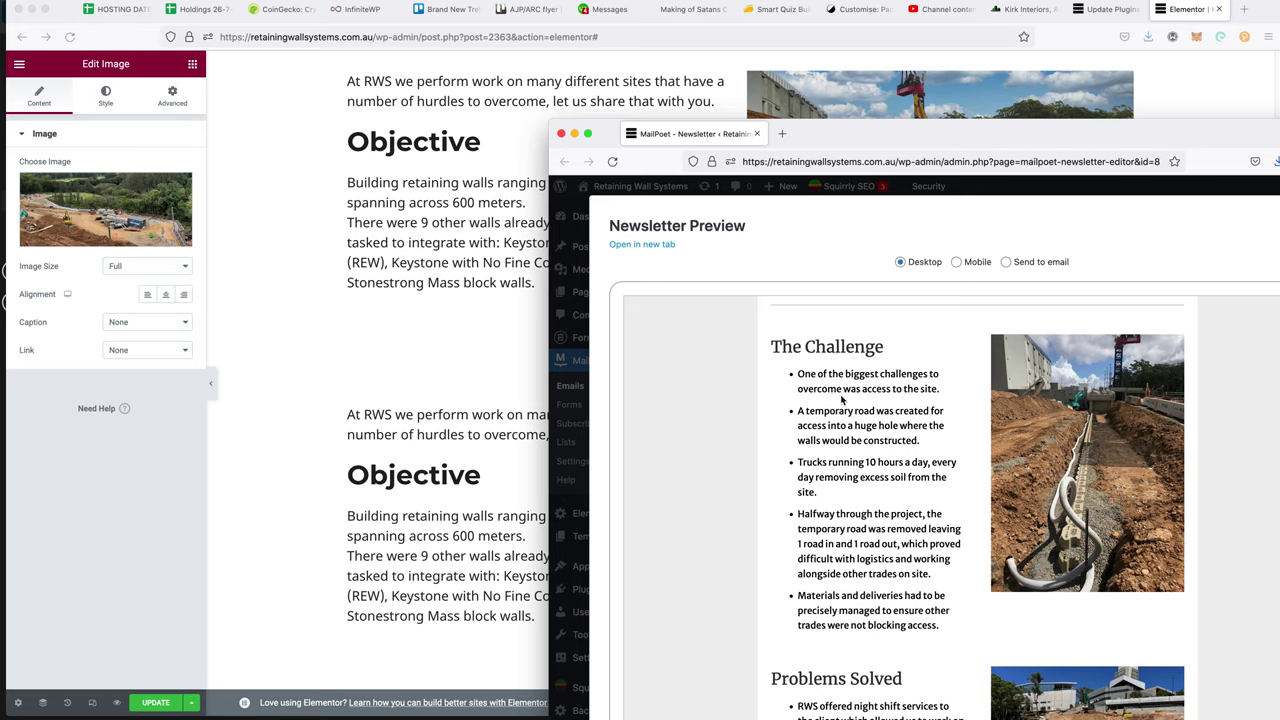
pyautogui.moveTo(770, 346); pyautogui.dragTo(937, 623)
pyautogui.hotkey('ctrl', 'c')
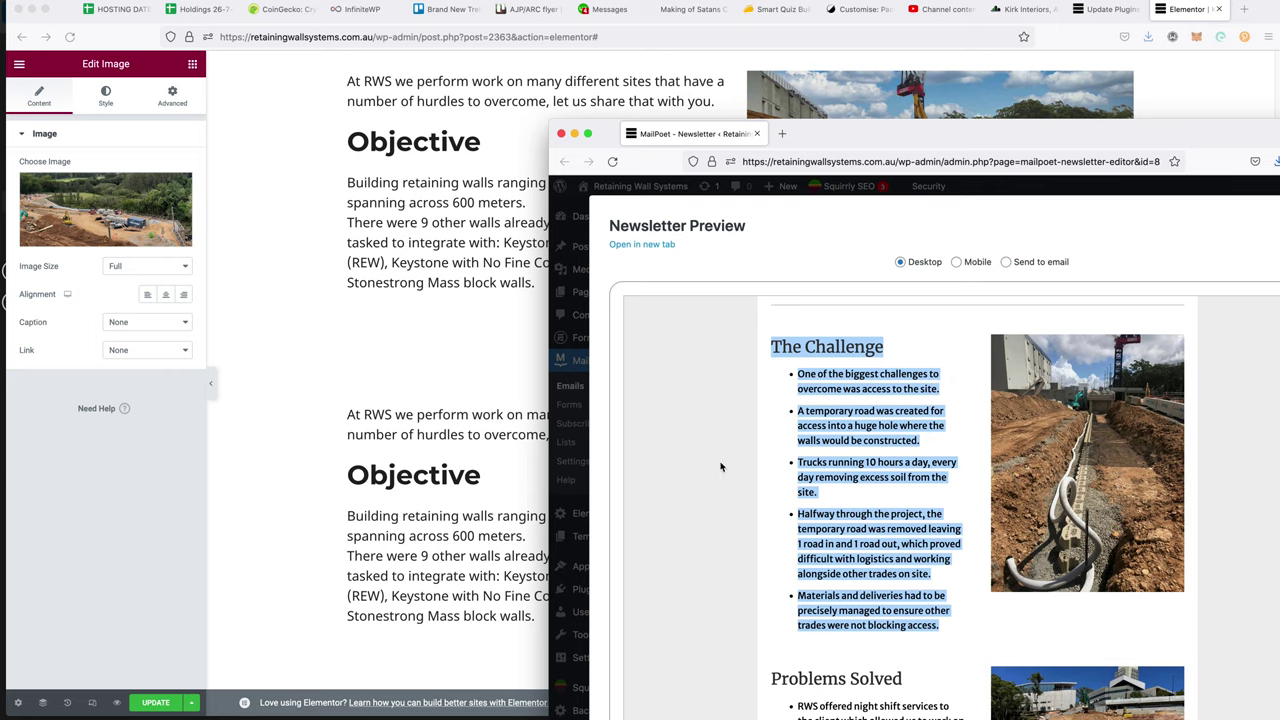
# - Back in the Elementor post, replace all the duplicated section's text with the copied Challenge content as plain text
pyautogui.click(464, 460)
pyautogui.click(525, 468)
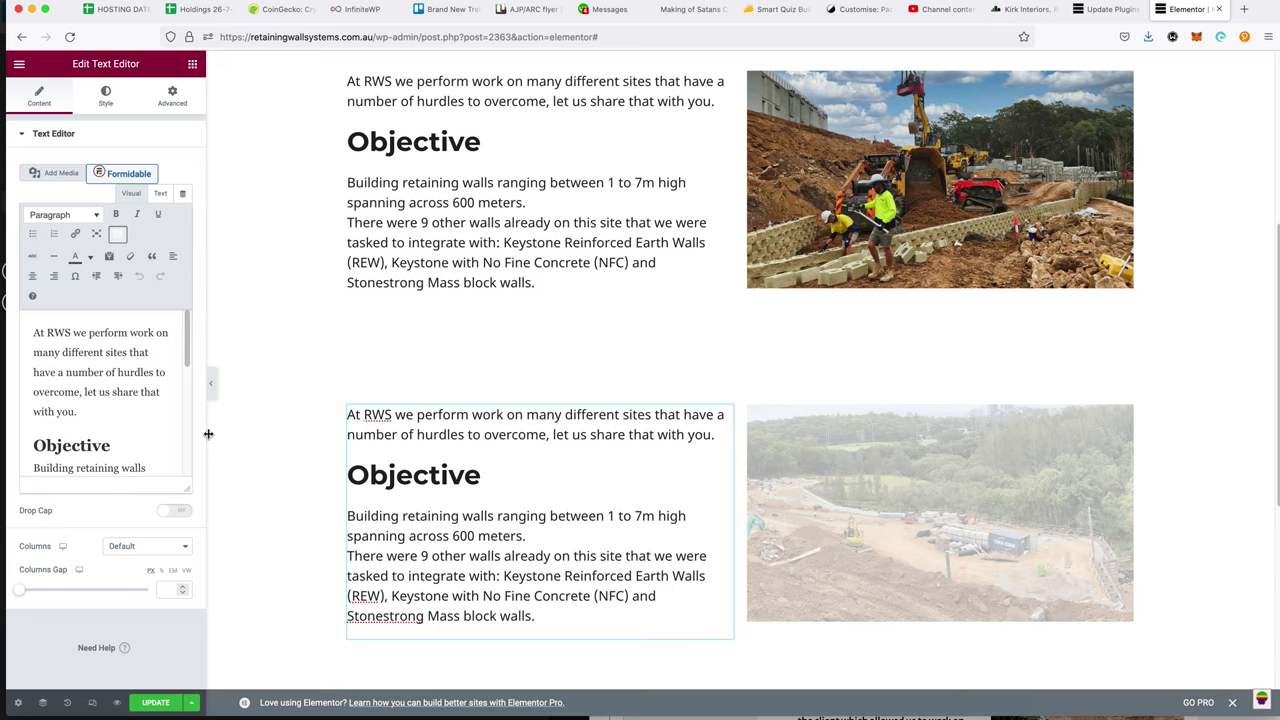
pyautogui.click(162, 193)
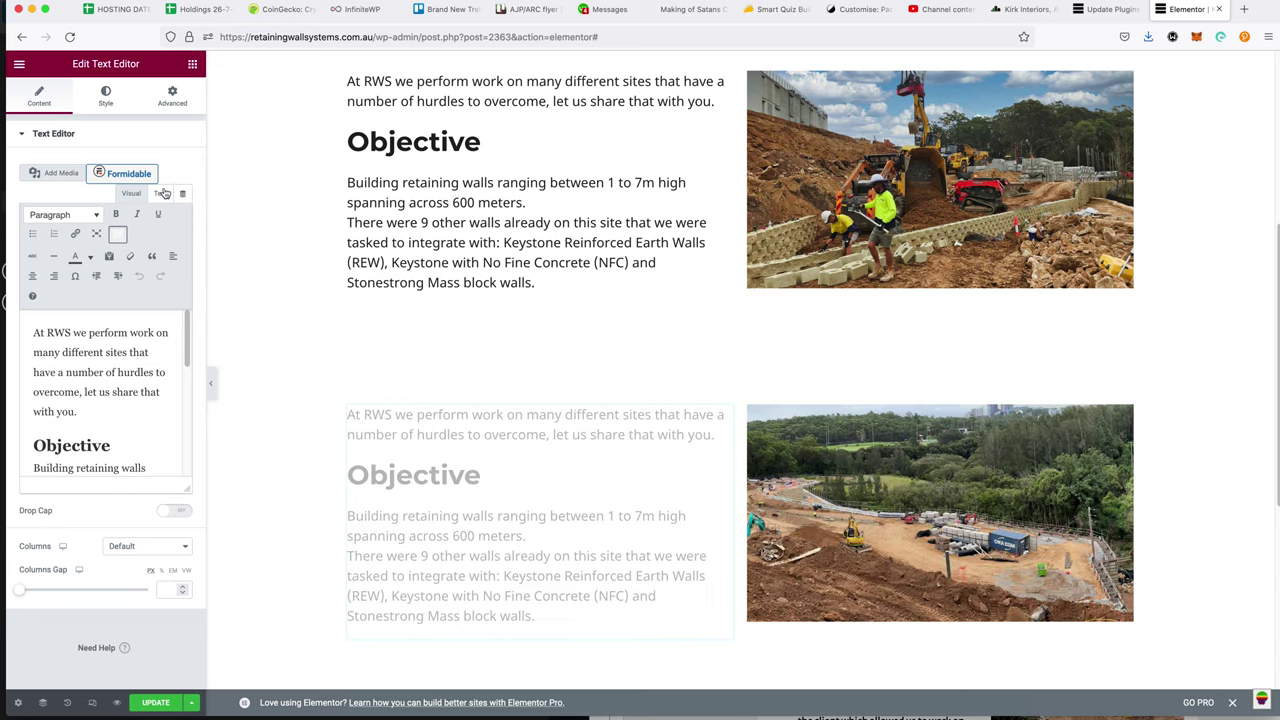
pyautogui.hotkey('ctrl', 'a')
pyautogui.hotkey('ctrl', 'v')
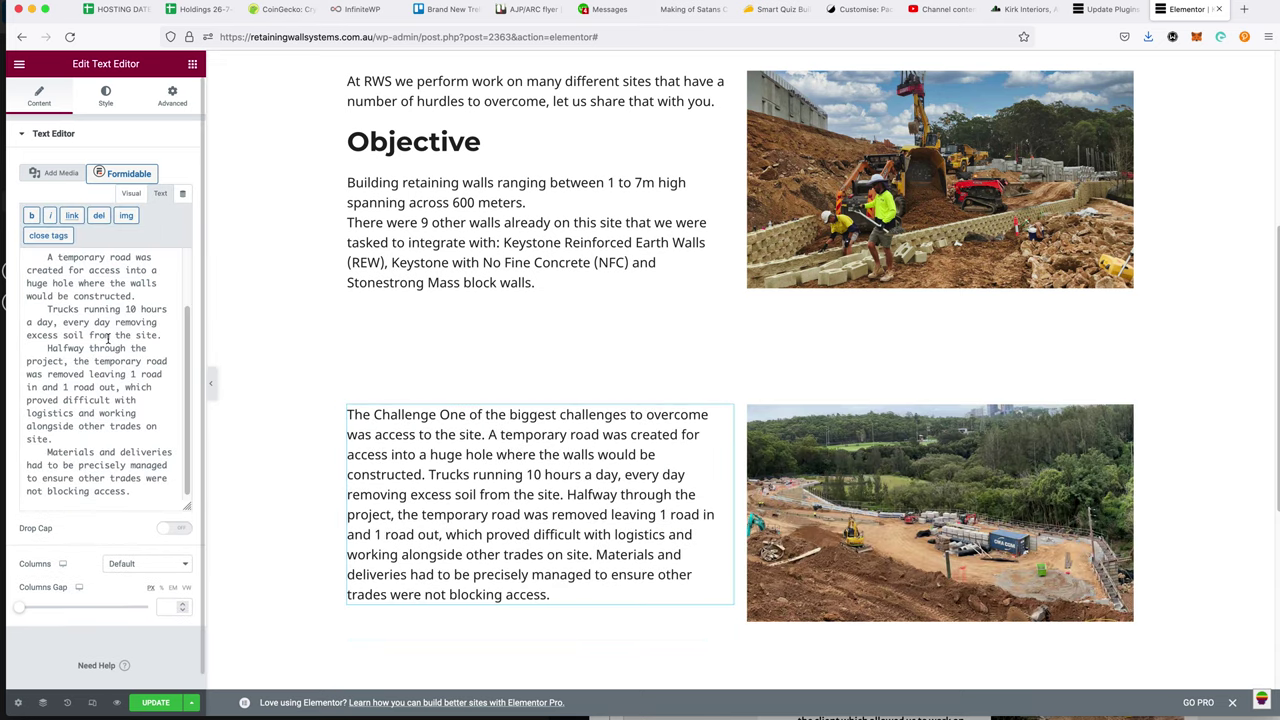
# - Format The Challenge line as Heading 3 in the visual editor
pyautogui.click(131, 193)
pyautogui.doubleClick(71, 334)
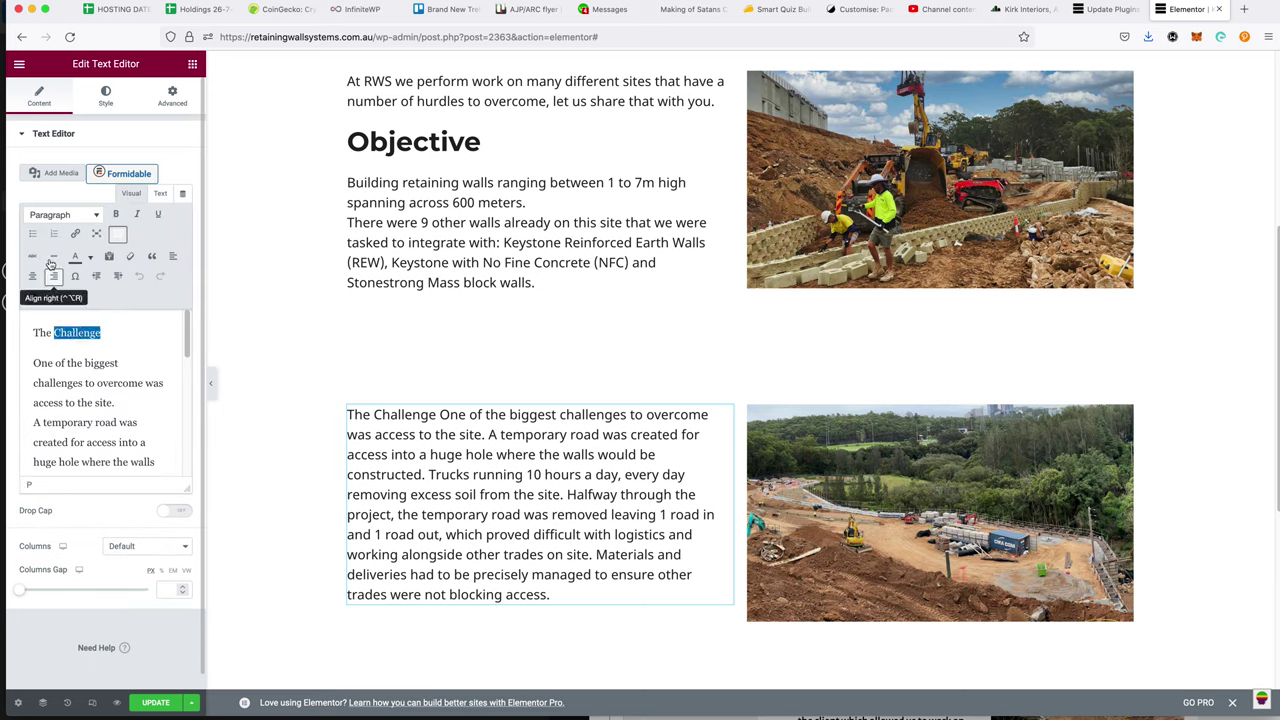
pyautogui.click(50, 214)
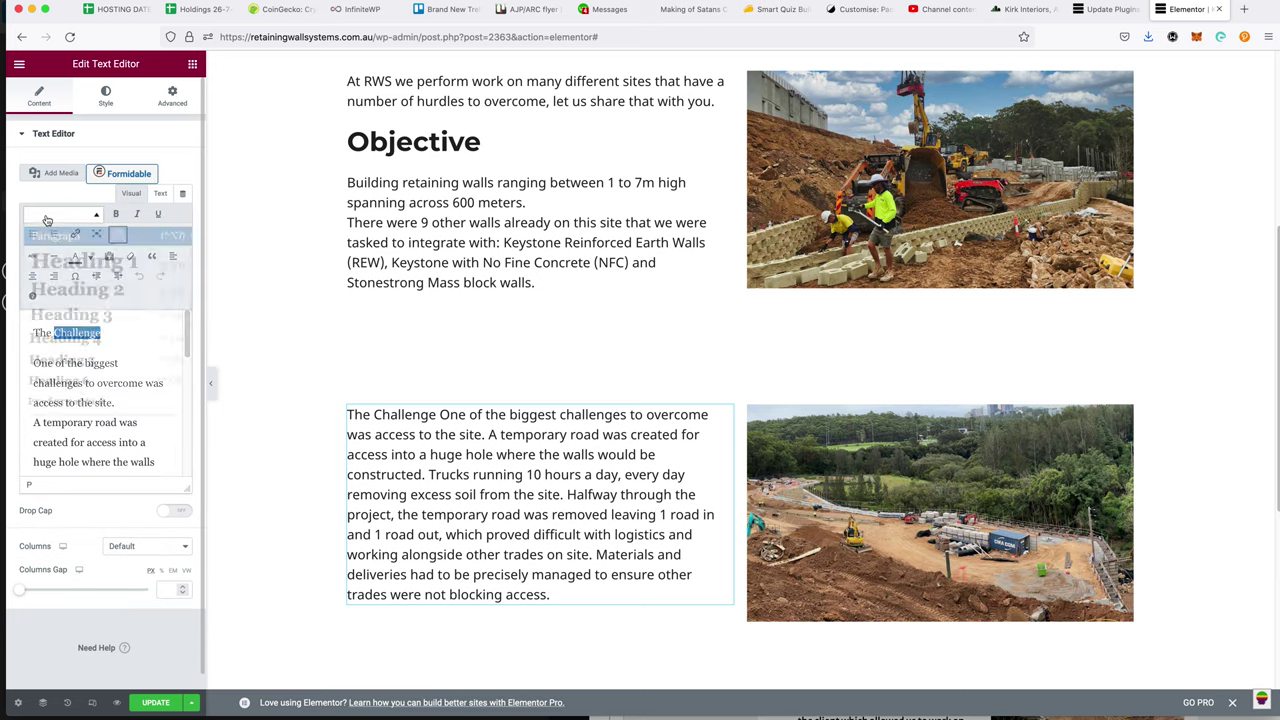
pyautogui.click(80, 314)
# - Turn the body text under The Challenge into a bulleted list
pyautogui.moveTo(57, 362); pyautogui.dragTo(113, 432)
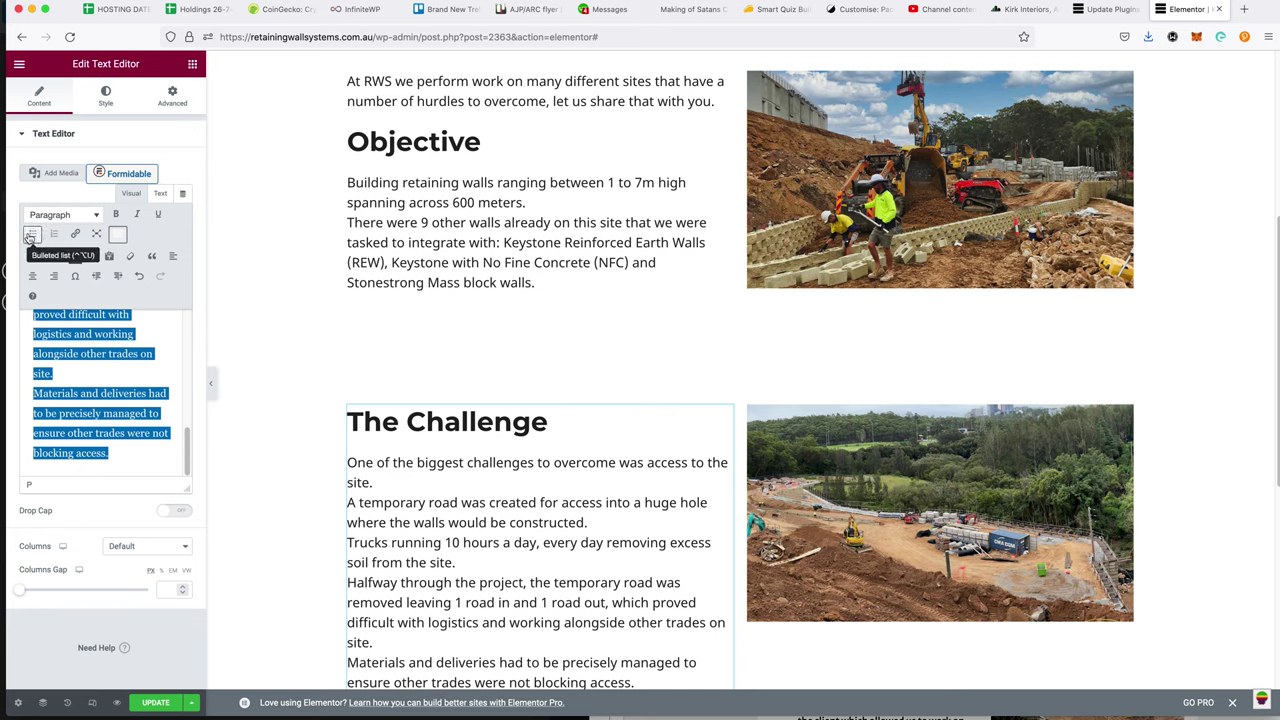
pyautogui.click(30, 236)
pyautogui.scroll(4, 104, 362)
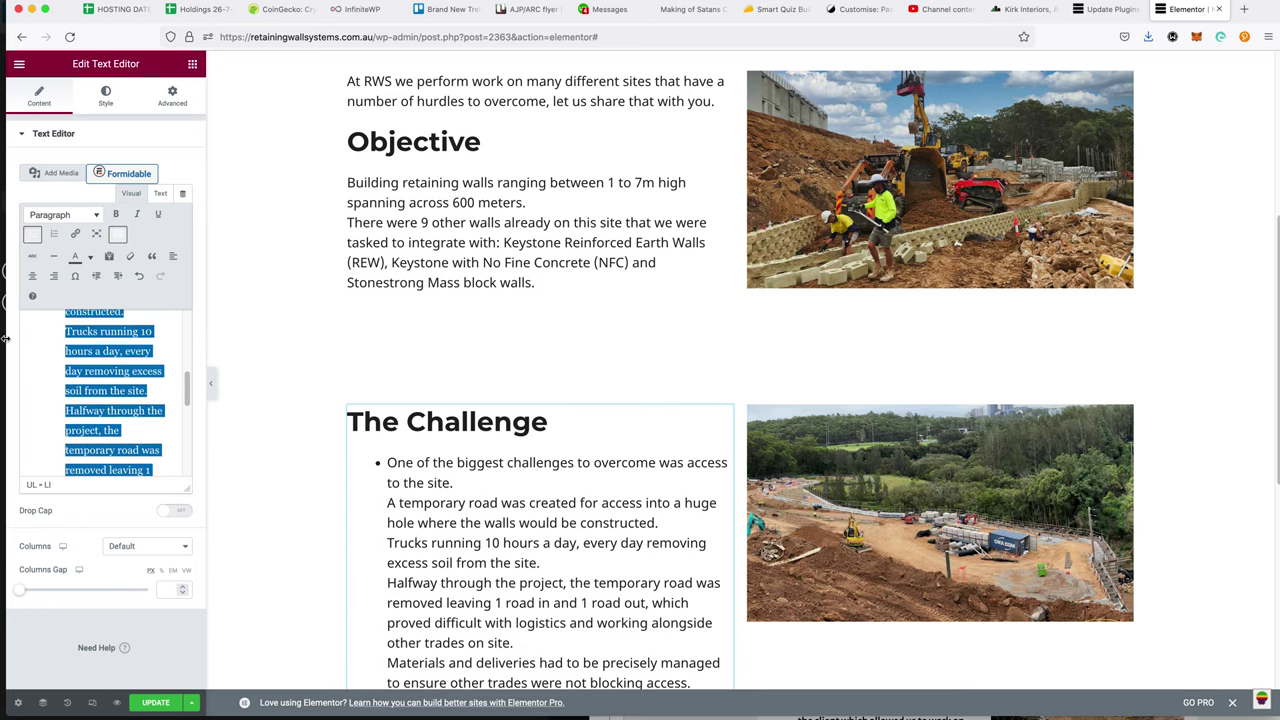
pyautogui.scroll(2, 129, 354)
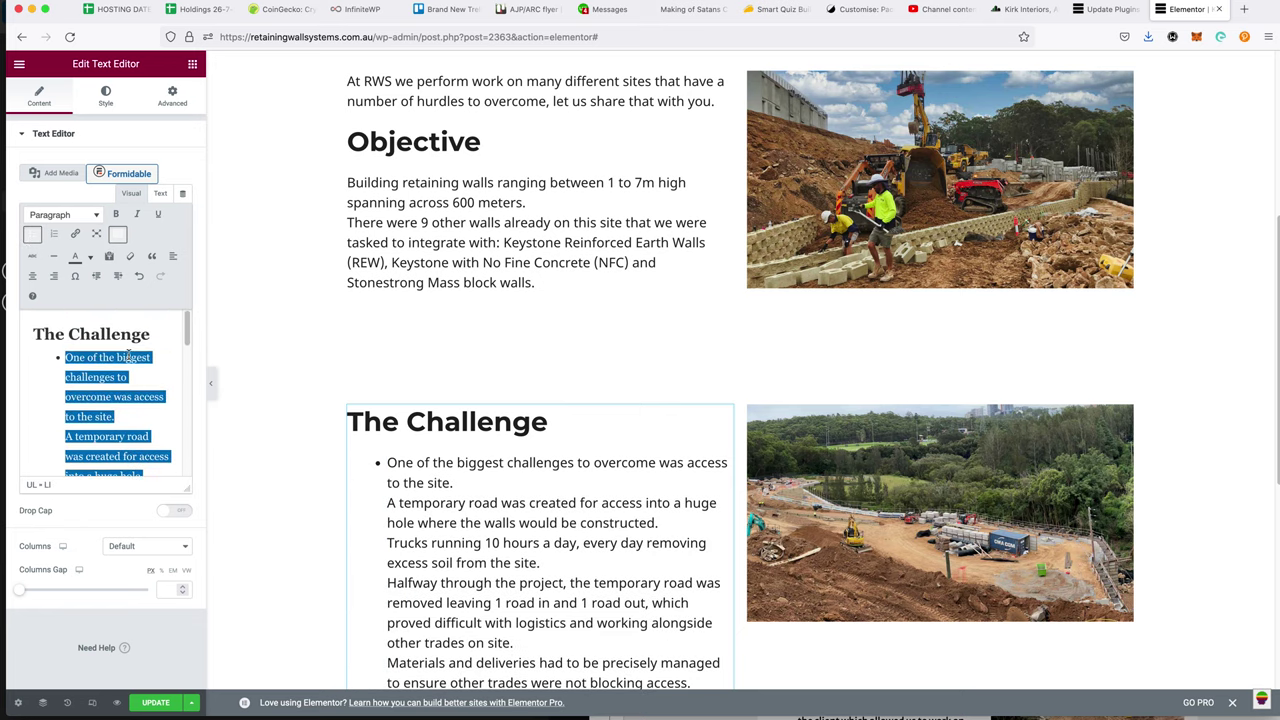
# - Split the list so that "A temporary road" and "Trucks running 10 hours a day" each start their own bullet
pyautogui.click(64, 400)
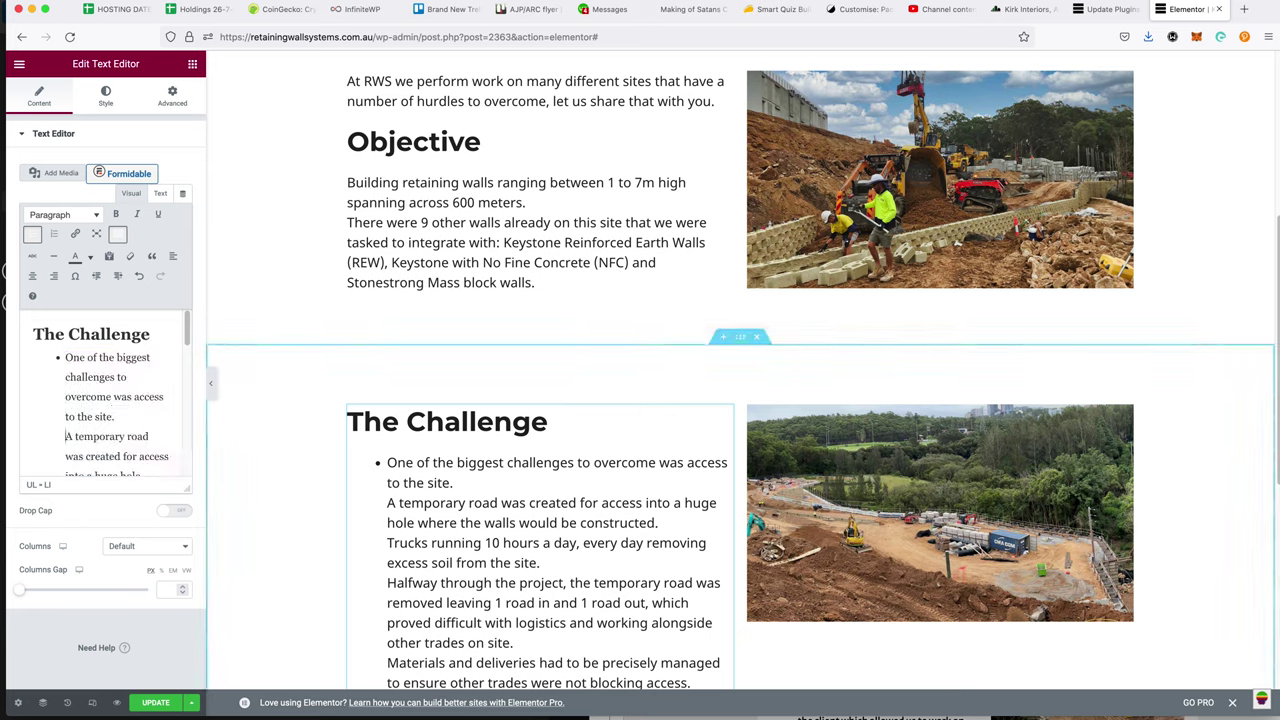
pyautogui.press('Return')
pyautogui.press('Down')
pyautogui.press('Down')
pyautogui.press('Down')
pyautogui.press('Down')
pyautogui.press('Down')
pyautogui.press('Return')
# - Start a separate bullet at "Materials and deliveries had to be precisely managed" in The Challenge list
pyautogui.press('Down')
pyautogui.press('Down')
pyautogui.press('Down')
pyautogui.press('Down')
pyautogui.press('Down')
pyautogui.press('Down')
pyautogui.press('Down')
pyautogui.press('Down')
pyautogui.press('Down')
pyautogui.press('Down')
pyautogui.press('Down')
pyautogui.press('Down')
pyautogui.press('Down')
pyautogui.press('Down')
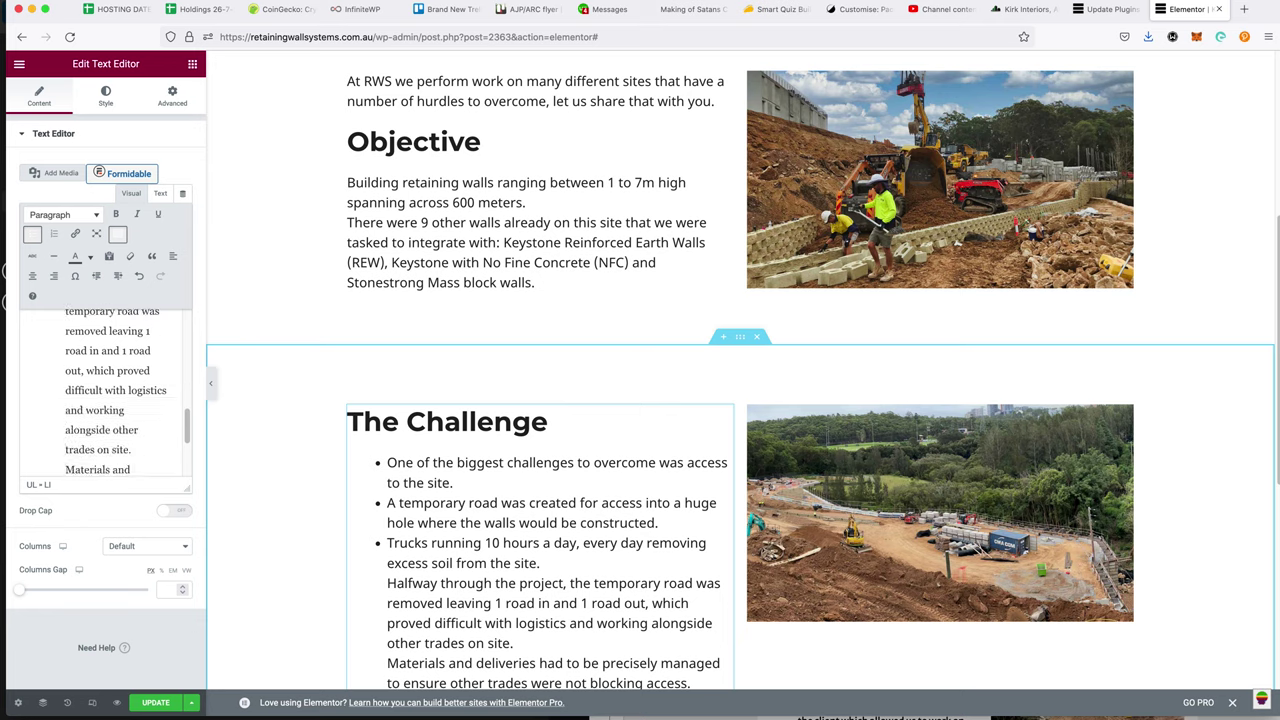
pyautogui.press('Return')
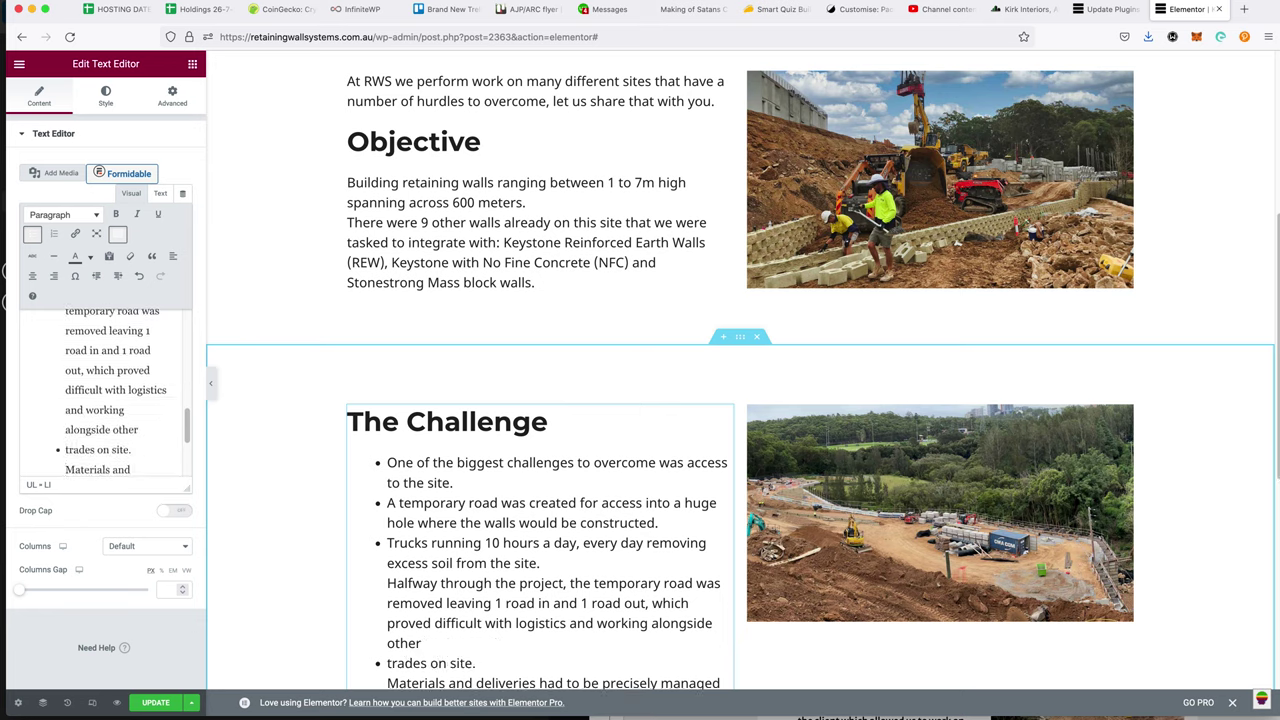
pyautogui.press('BackSpace')
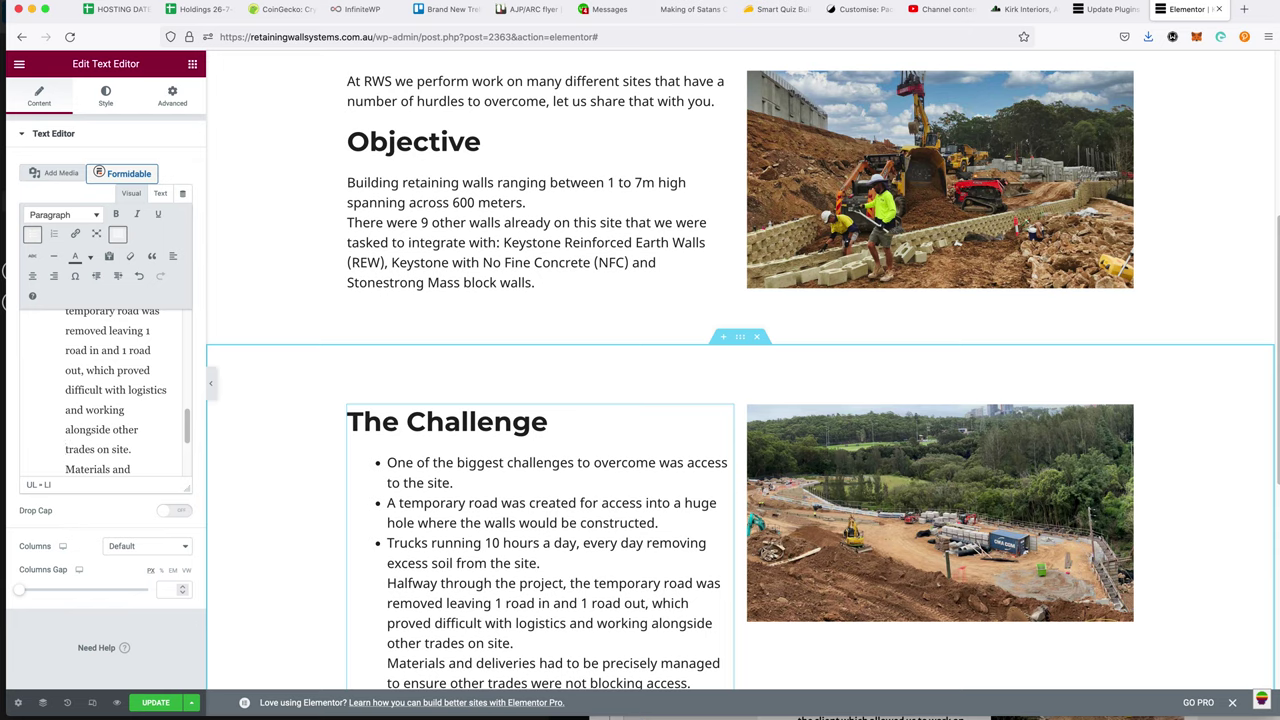
pyautogui.press('Return')
pyautogui.press('Down')
pyautogui.press('Down')
pyautogui.press('Down')
pyautogui.press('Down')
pyautogui.press('Down')
pyautogui.press('Down')
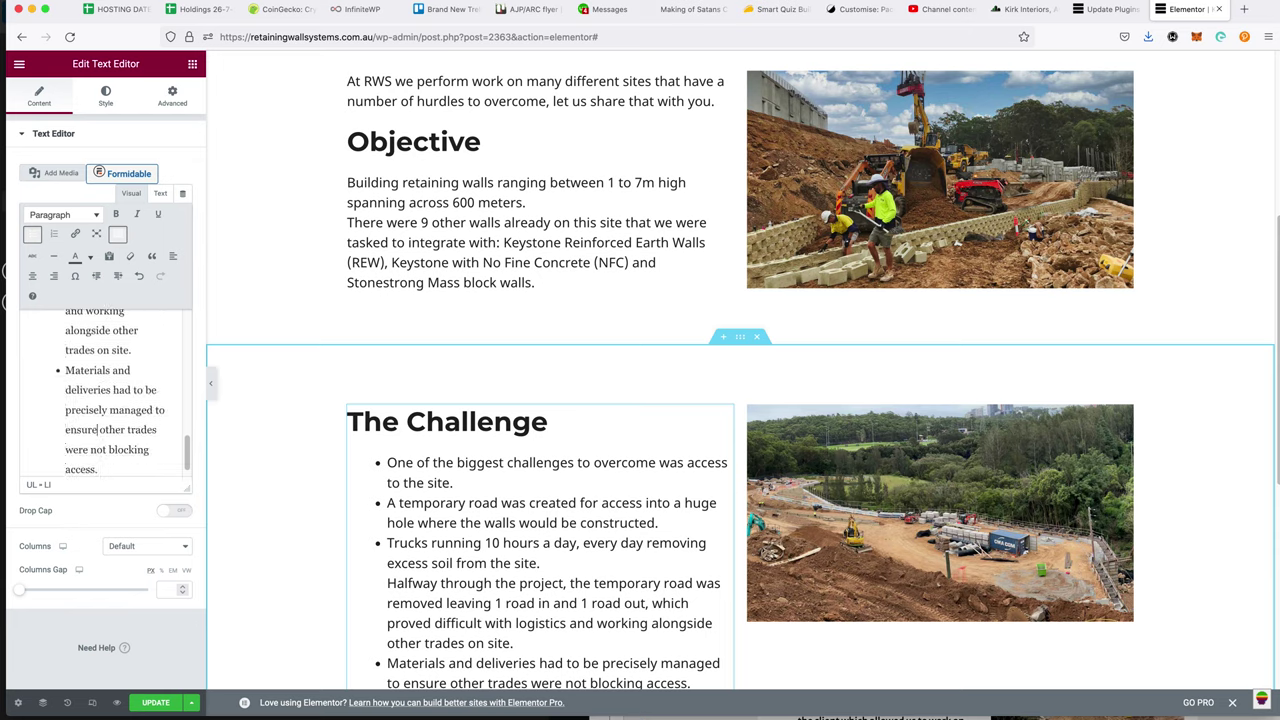
# - Start a separate bullet at "Halfway through the project" in The Challenge list
pyautogui.scroll(5, 99, 330)
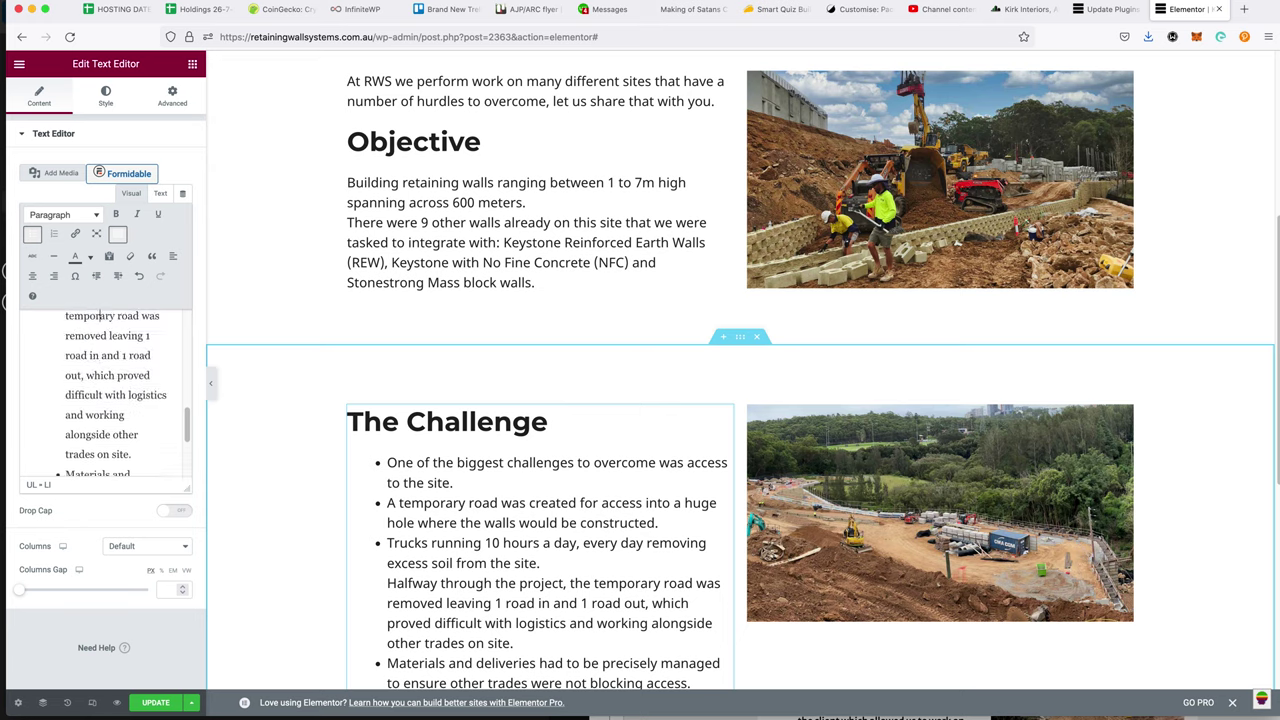
pyautogui.scroll(2, 96, 315)
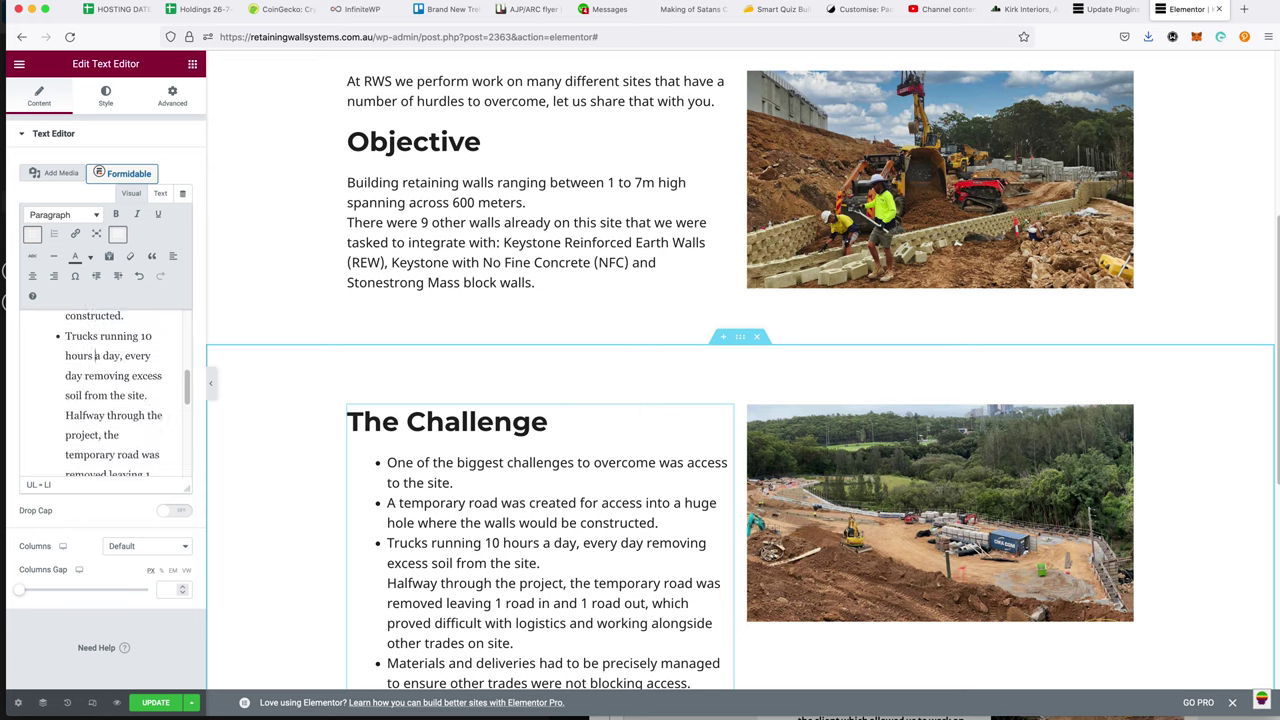
pyautogui.press('BackSpace')
pyautogui.press('Return')
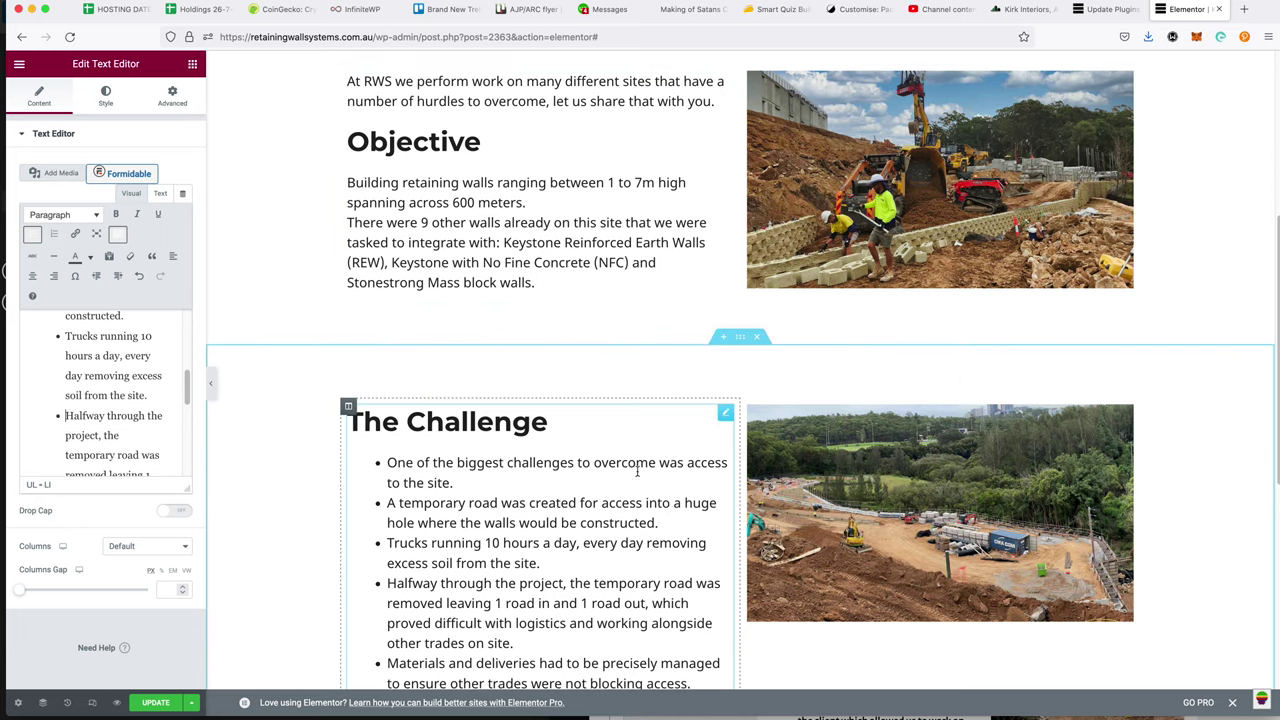
# - Duplicate The Challenge section
pyautogui.scroll(-3, 515, 425)
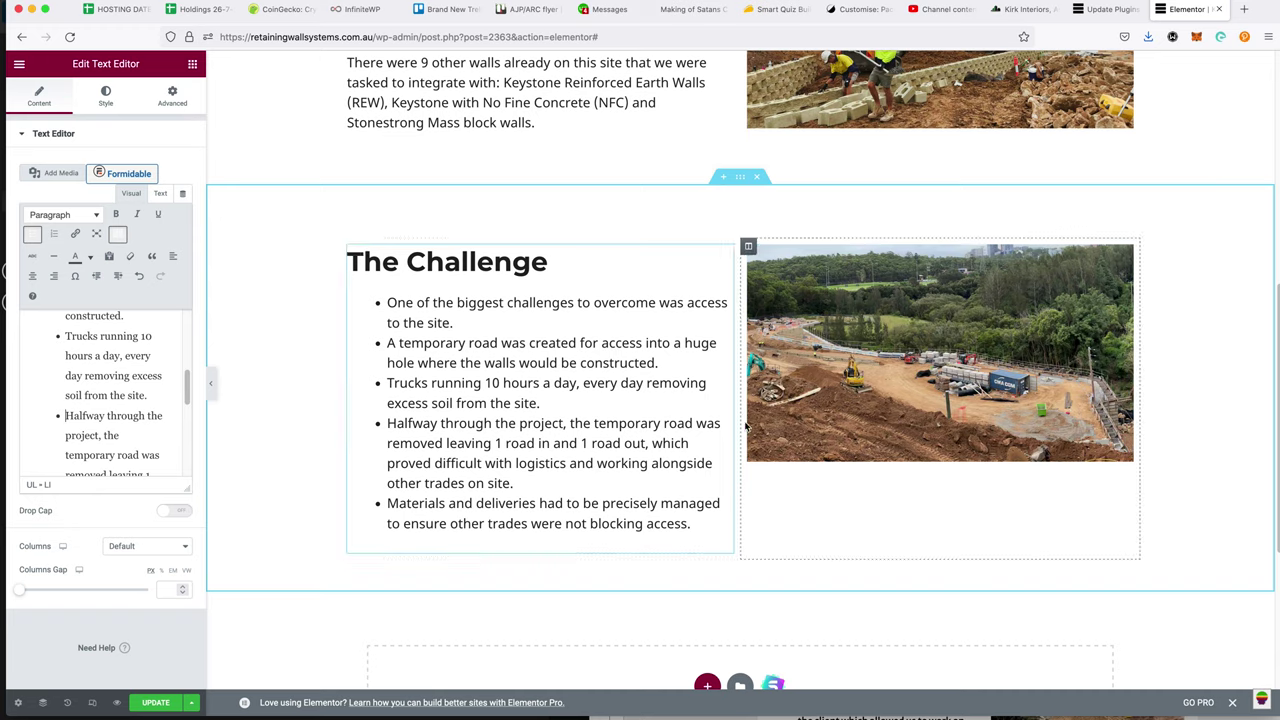
pyautogui.rightClick(748, 178)
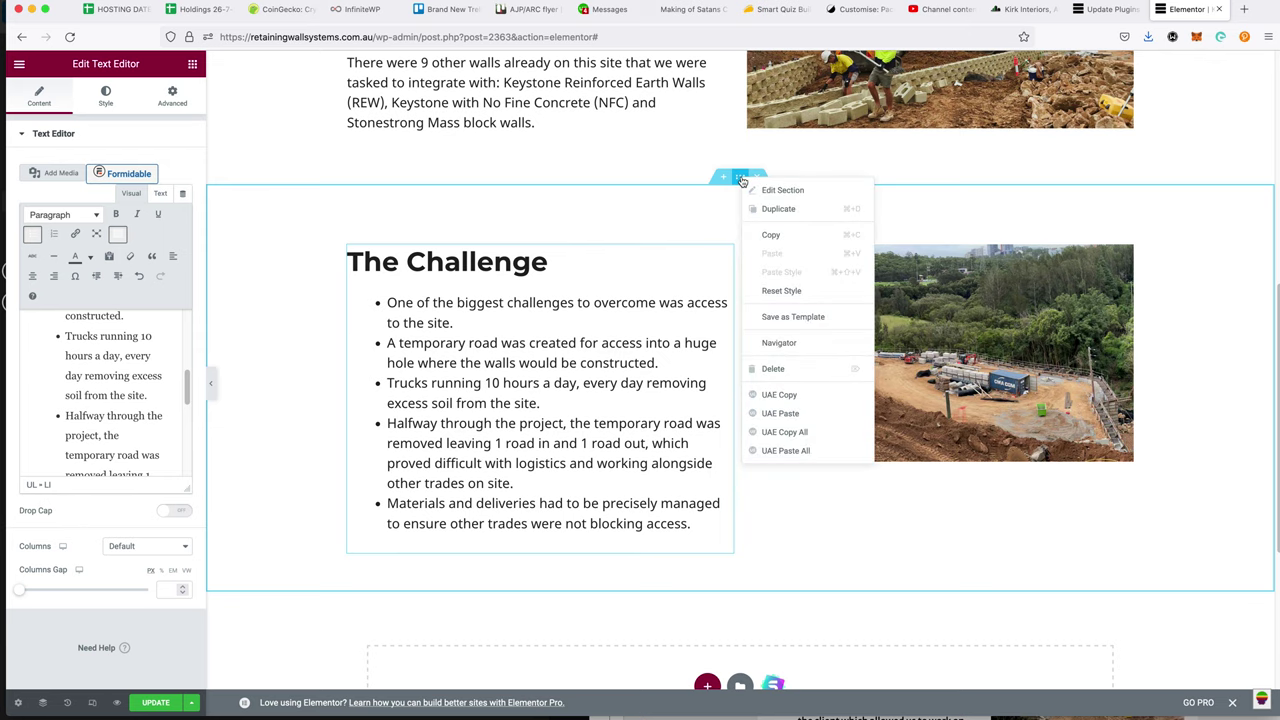
pyautogui.click(762, 210)
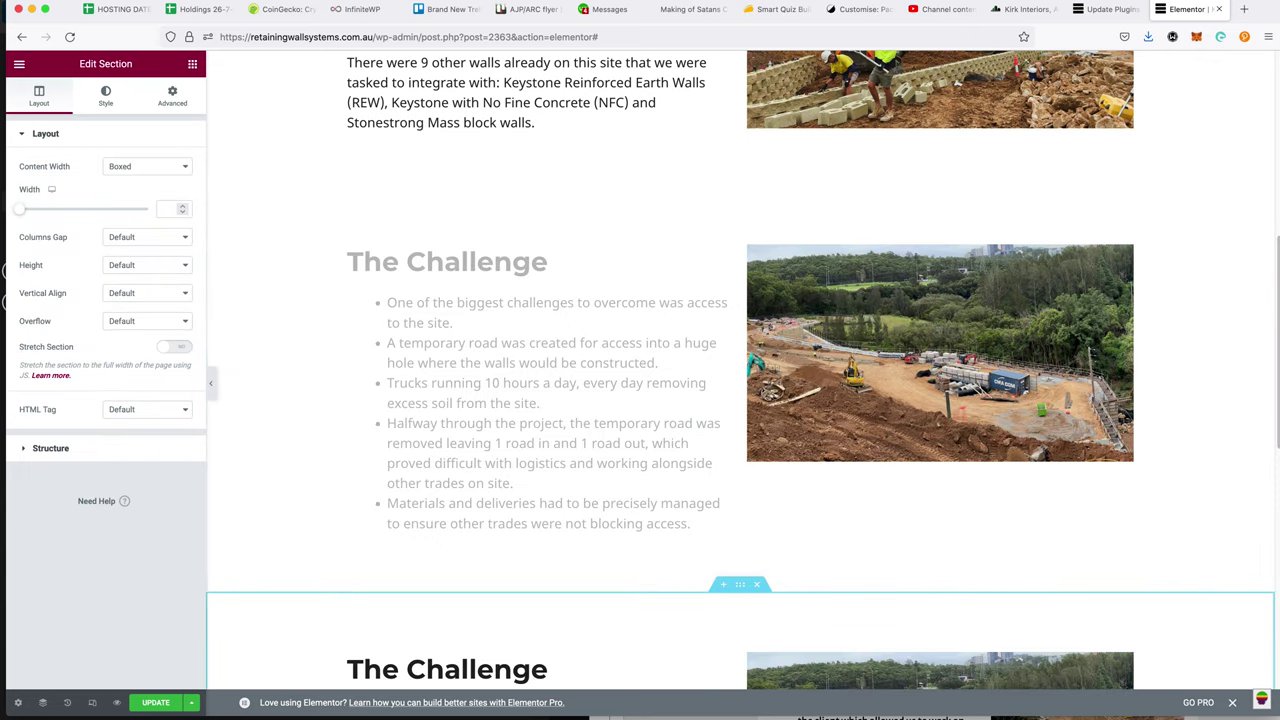
# - Switch to the newsletter preview window and copy the Problems Solved heading with its bullet points
pyautogui.press('super+grave')
pyautogui.scroll(-5, 1005, 590)
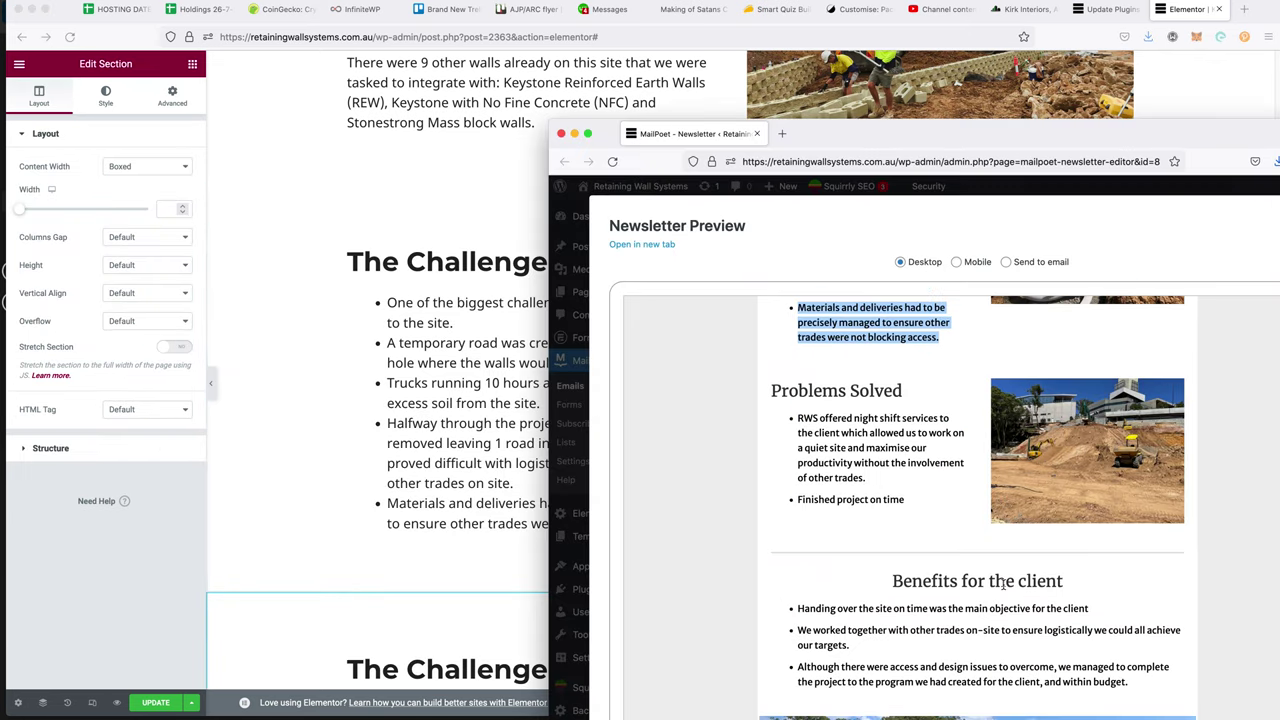
pyautogui.moveTo(811, 387); pyautogui.dragTo(892, 512)
pyautogui.hotkey('ctrl', 'c')
# - Back in the Elementor post, replace all the text in the duplicated Challenge section with the copied Problems Solved content as plain text
pyautogui.click(510, 450)
pyautogui.scroll(-4, 510, 450)
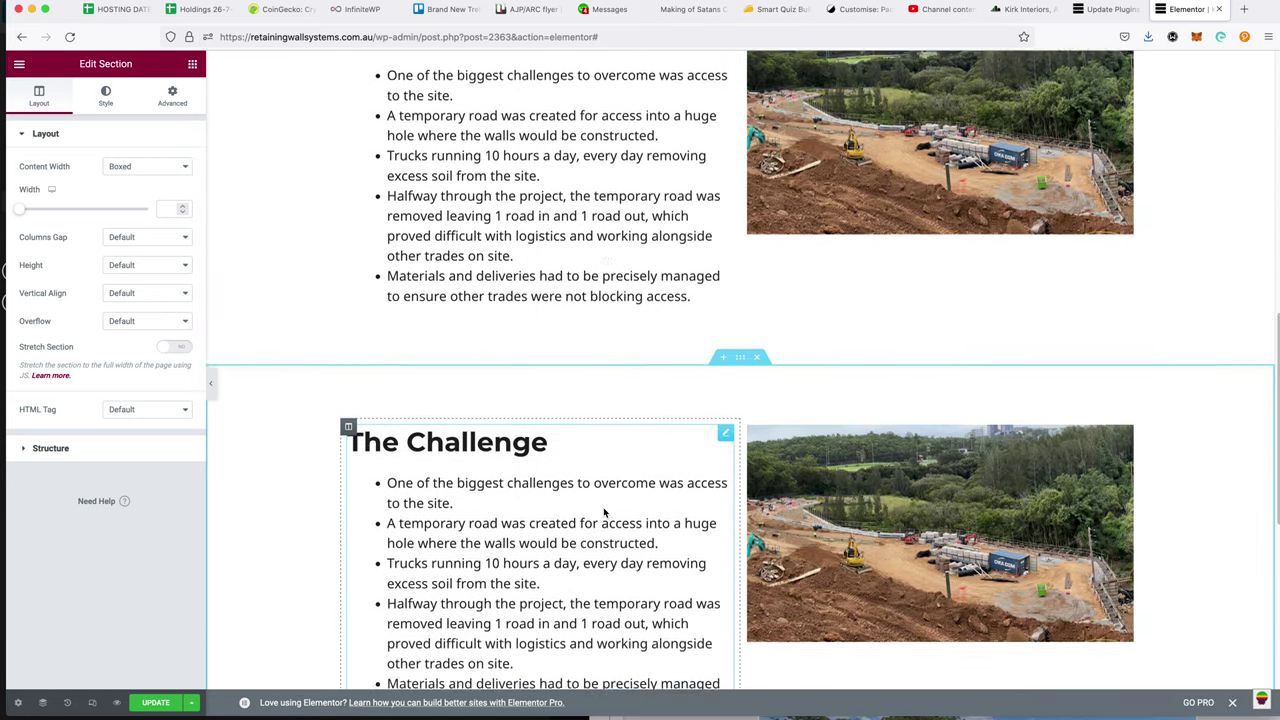
pyautogui.click(508, 445)
pyautogui.click(160, 193)
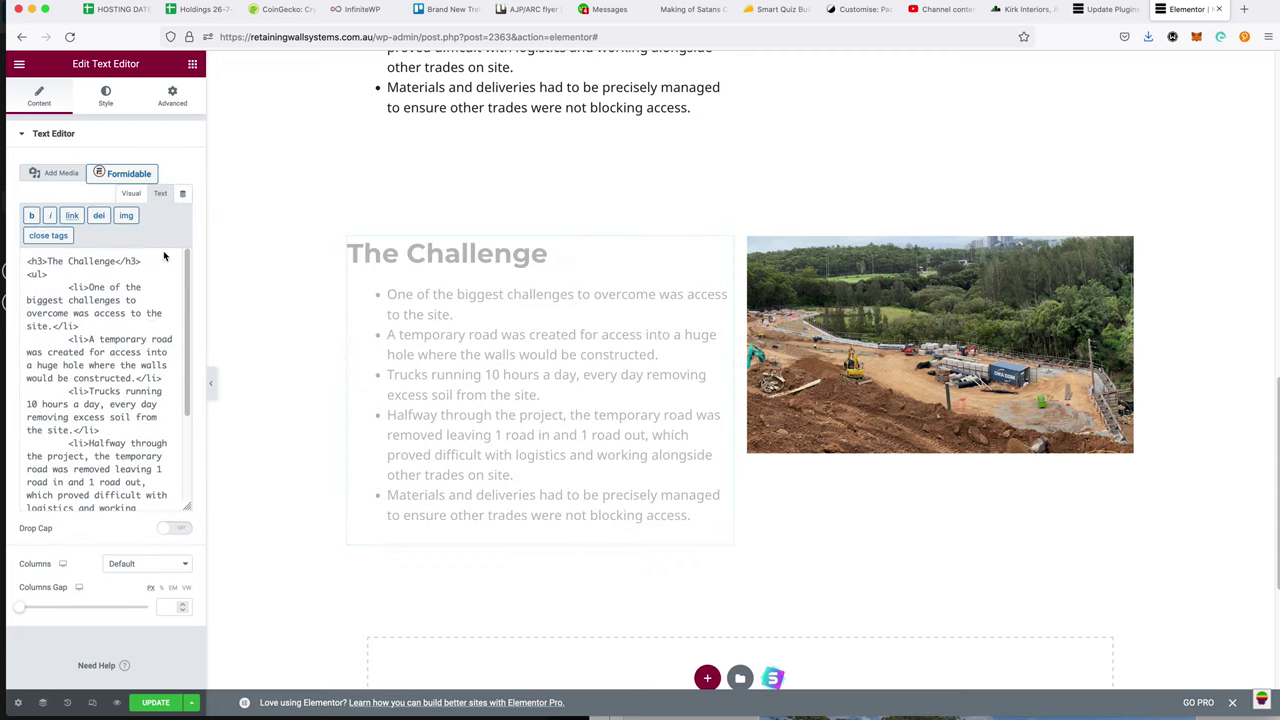
pyautogui.click(143, 325)
pyautogui.hotkey('ctrl', 'a')
pyautogui.hotkey('ctrl', 'v')
# - Format the Problems Solved line as Heading 3 and turn the text below it into a bulleted list
pyautogui.doubleClick(82, 262)
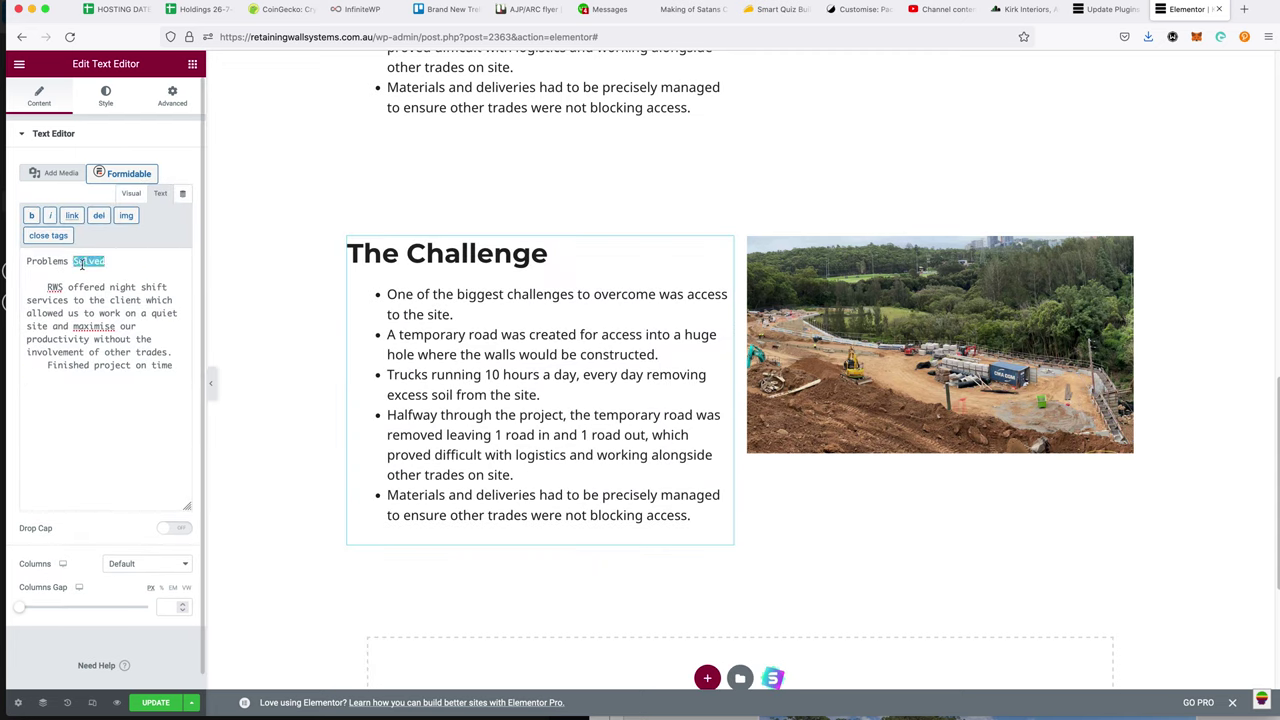
pyautogui.click(130, 193)
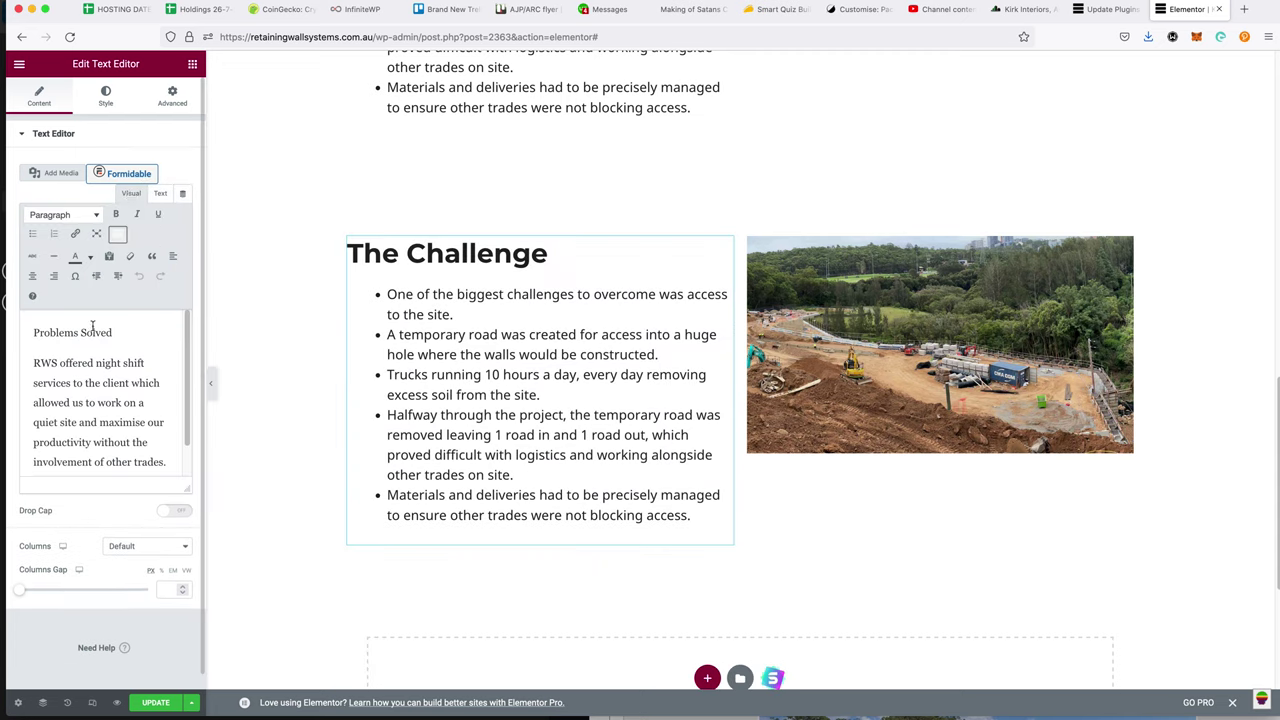
pyautogui.click(92, 327)
pyautogui.click(63, 214)
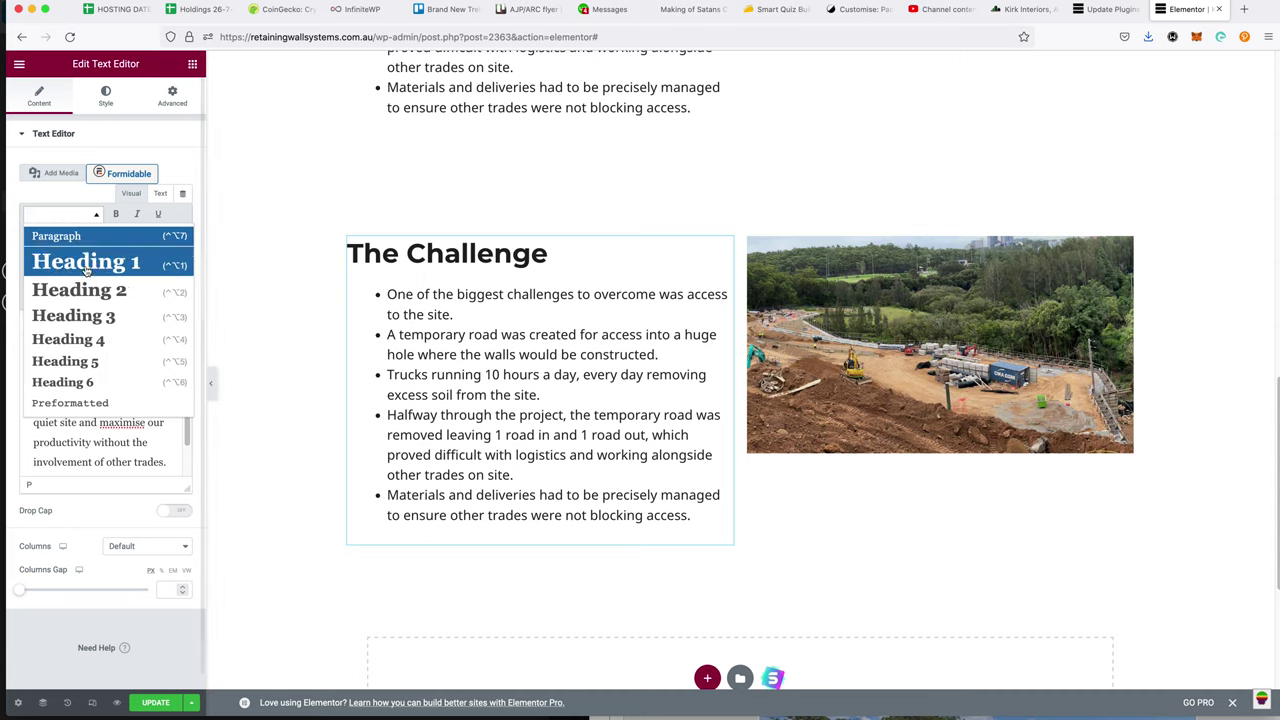
pyautogui.click(88, 326)
pyautogui.doubleClick(76, 384)
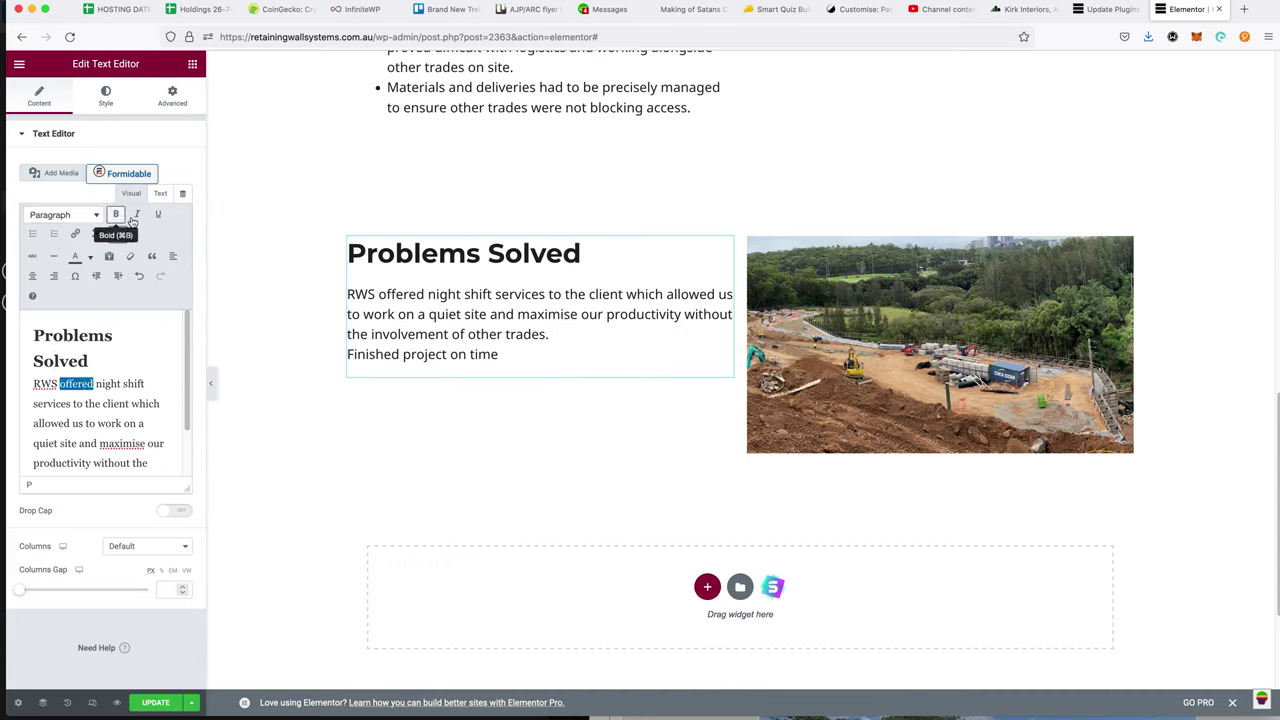
pyautogui.click(32, 233)
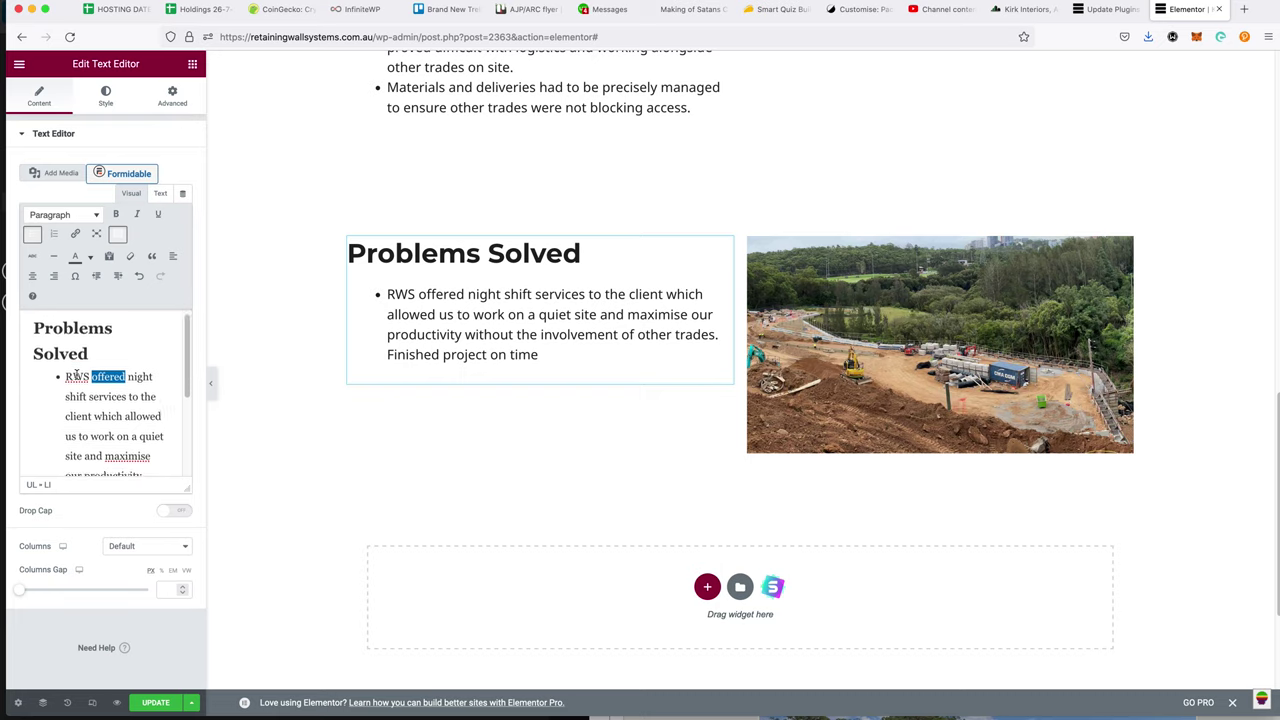
# - Make "Finished project on time" a separate bullet in the Problems Solved text and duplicate that section
pyautogui.scroll(-5, 80, 385)
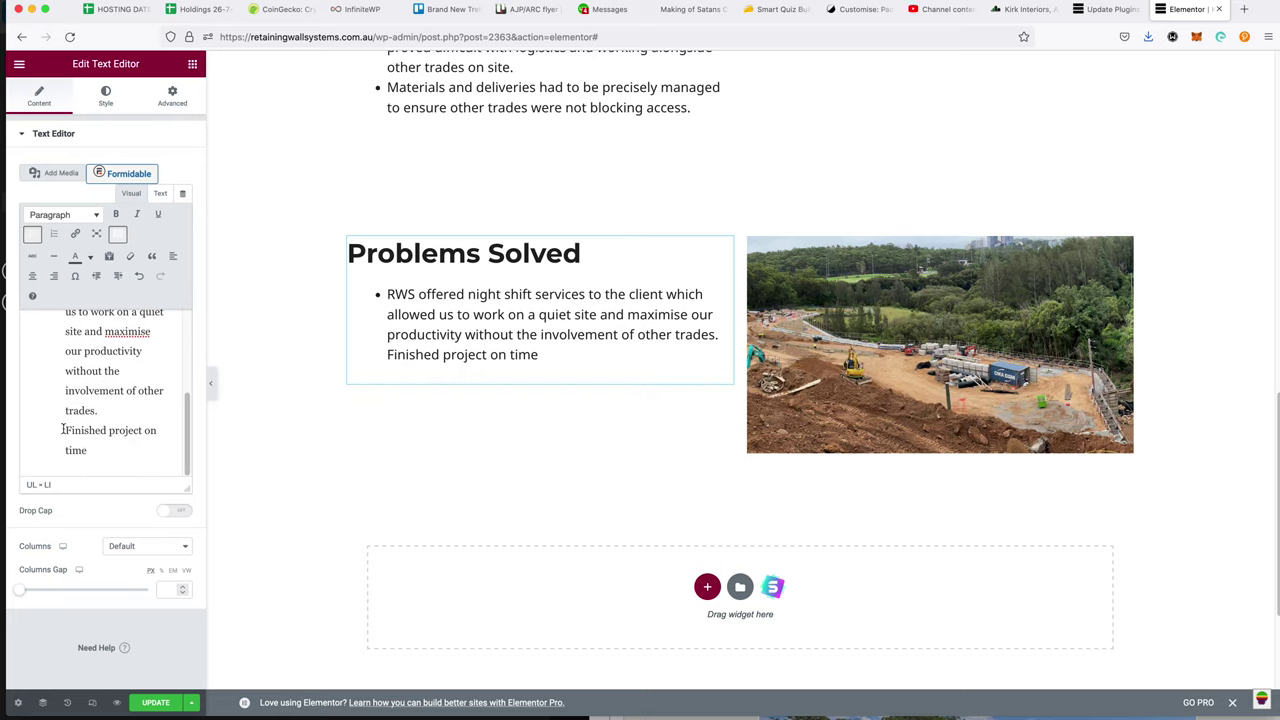
pyautogui.click(63, 430)
pyautogui.press('Return')
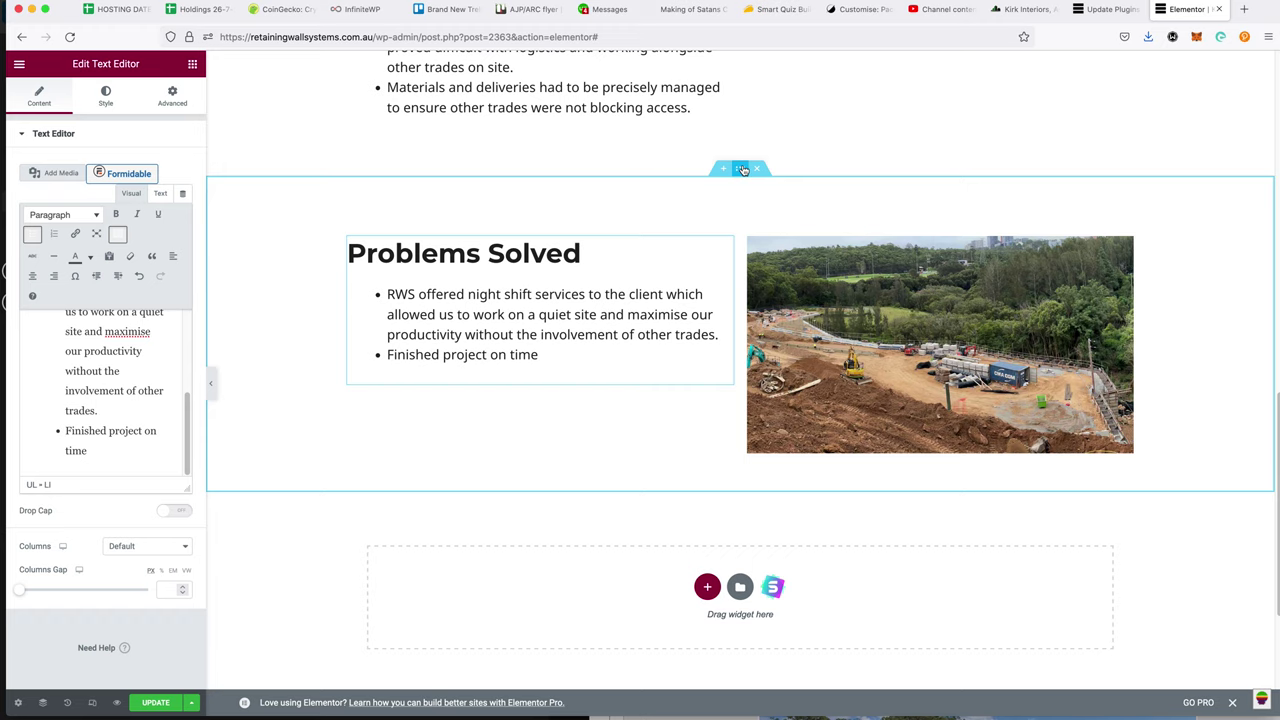
pyautogui.rightClick(741, 168)
pyautogui.click(768, 195)
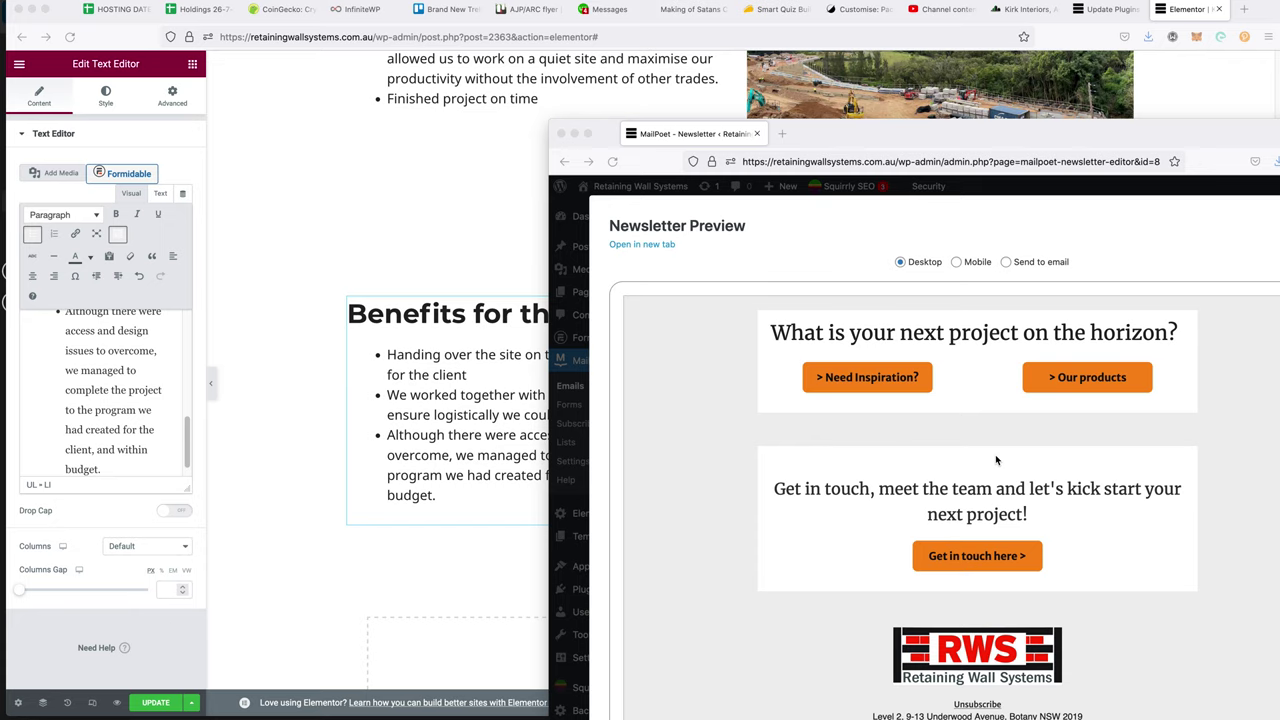
# - Switch to the newsletter preview window and copy the heading "What is your next project on the horizon?"
pyautogui.click(432, 591)
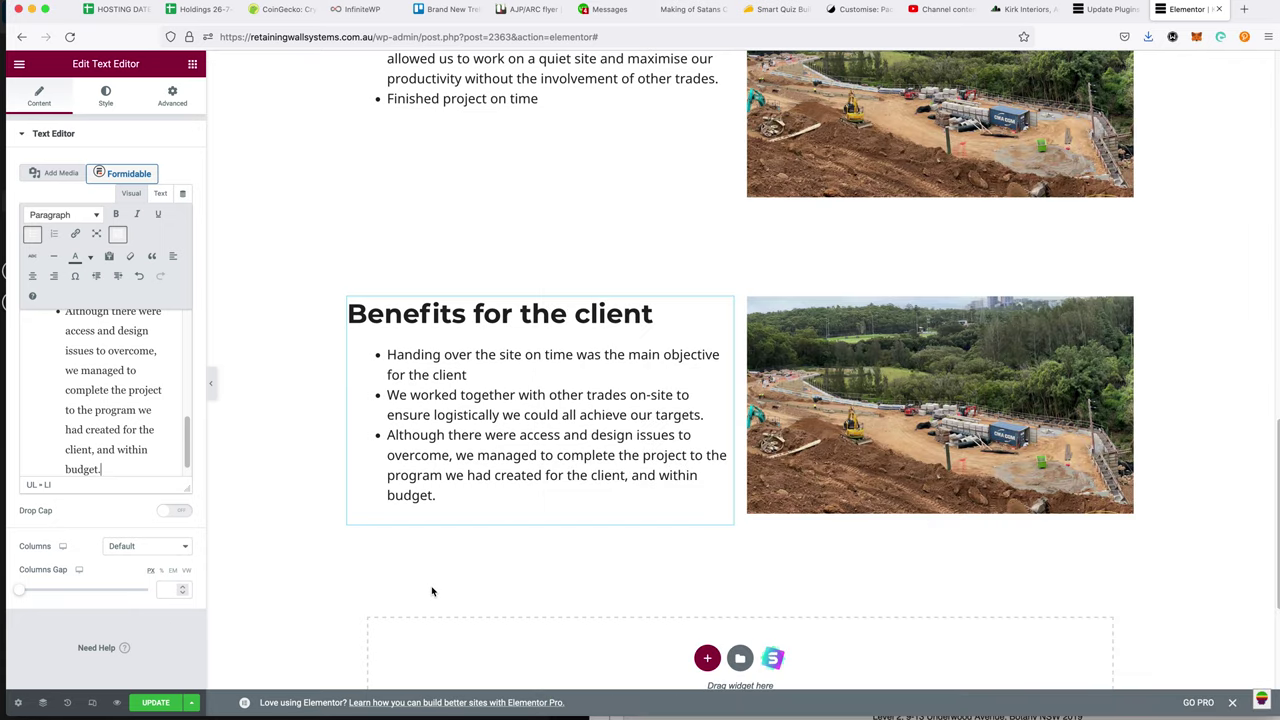
pyautogui.press('super+grave')
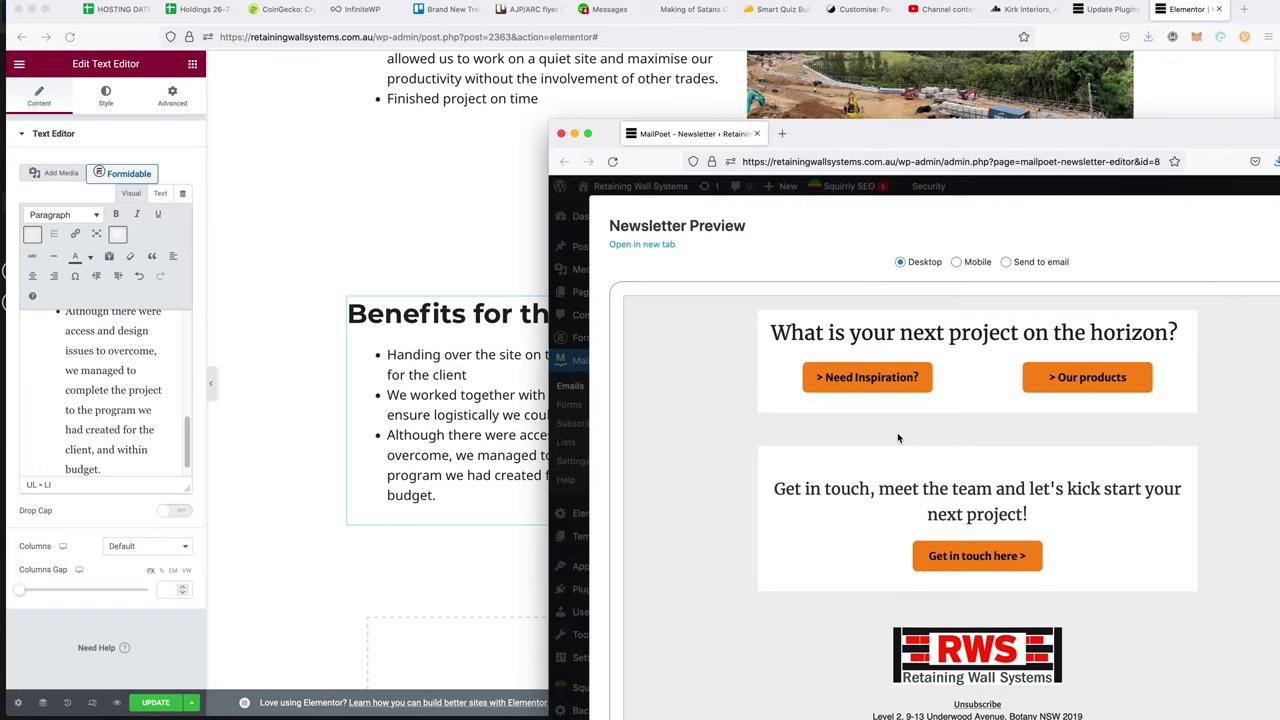
pyautogui.click(466, 579)
pyautogui.scroll(-2, 721, 527)
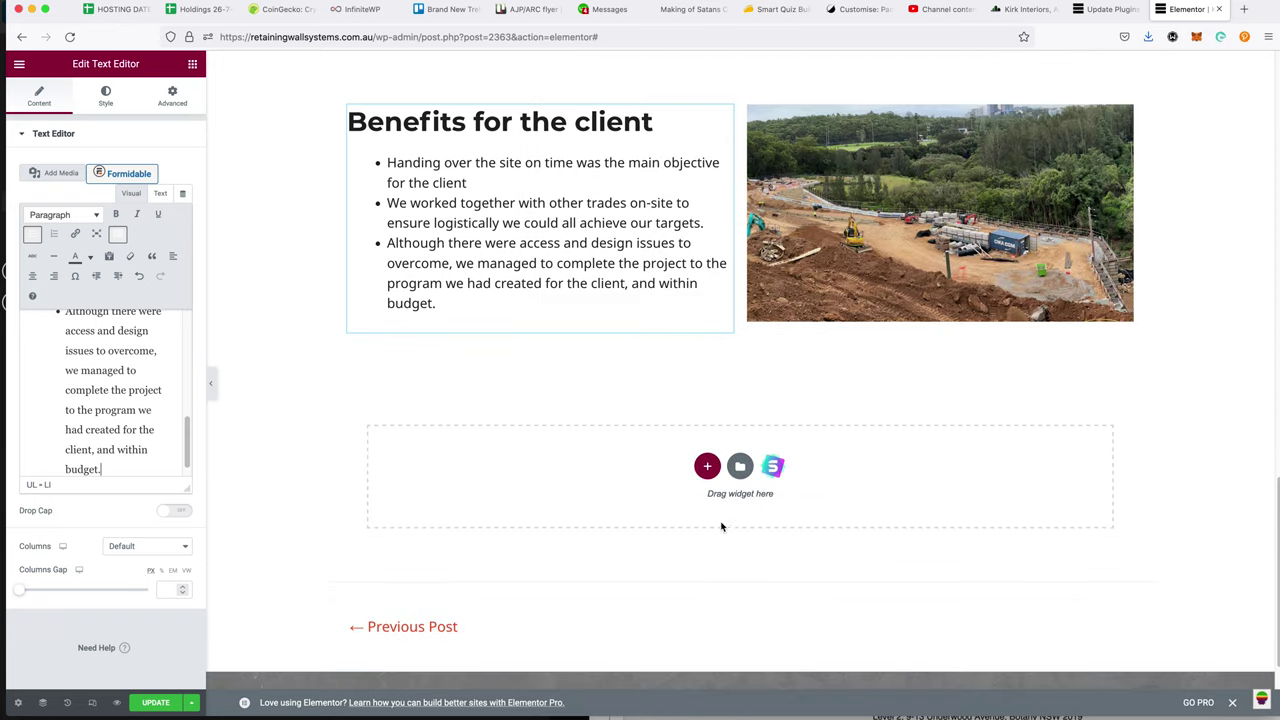
pyautogui.scroll(-2, 743, 463)
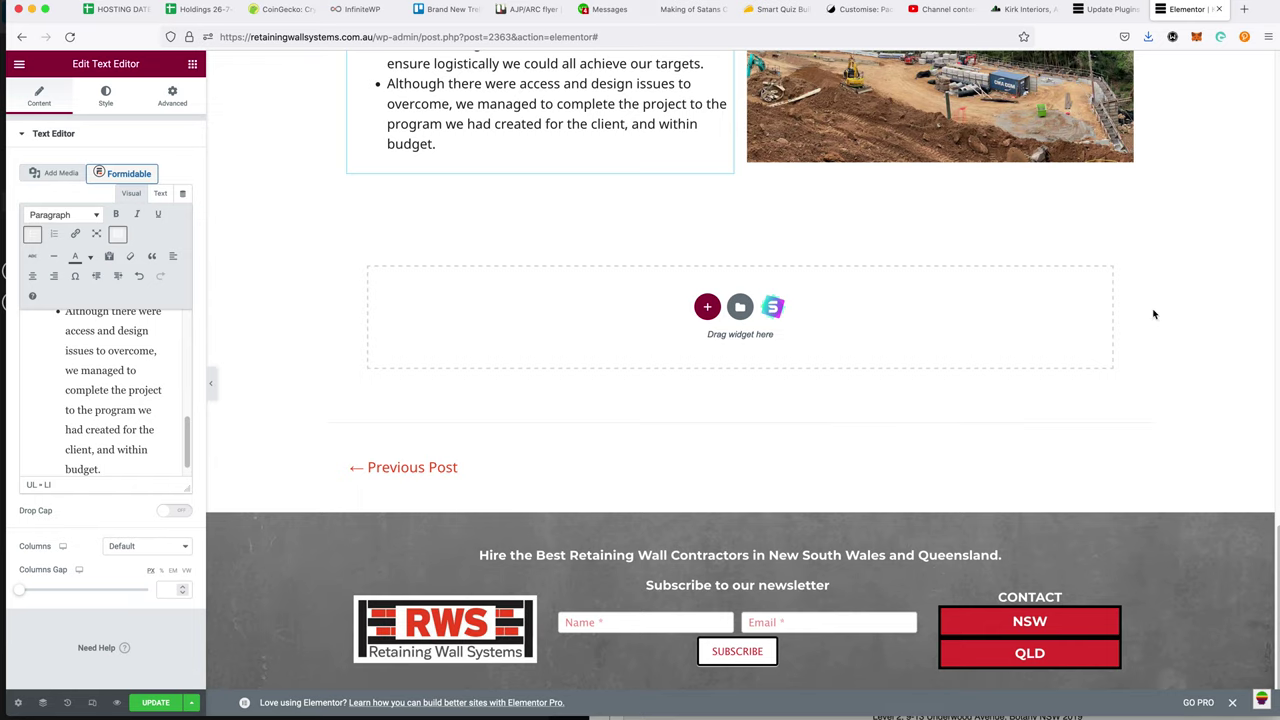
pyautogui.press('super+grave')
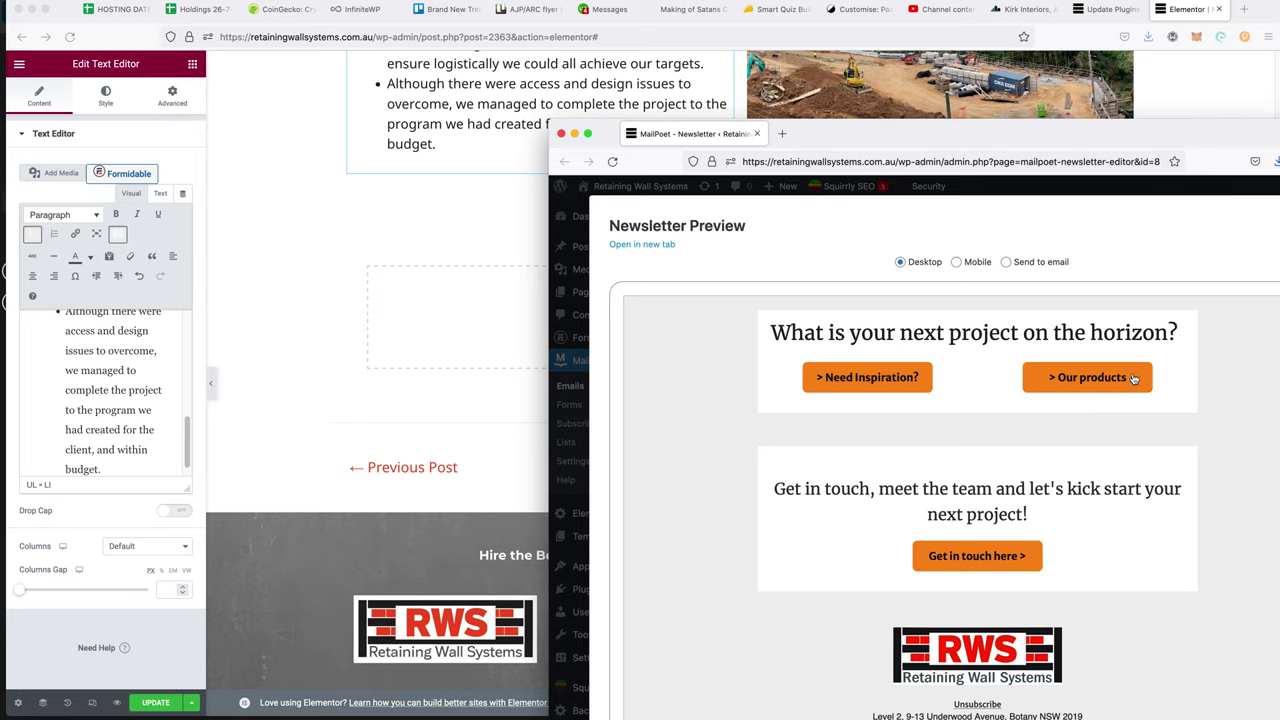
pyautogui.tripleClick(1030, 335)
pyautogui.press('super+c')
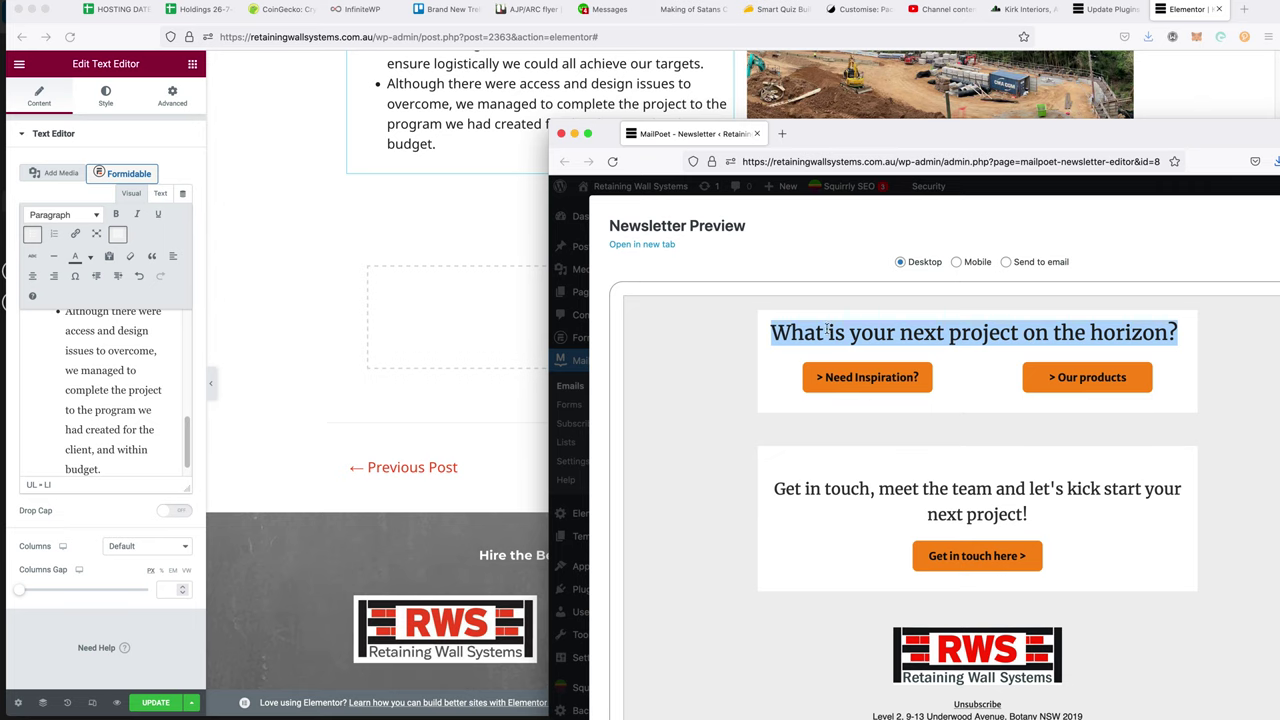
# - Back in the Elementor post, add a Heading widget below the Benefits for the client section with the copied text as its title
pyautogui.click(486, 343)
pyautogui.scroll(2, 420, 330)
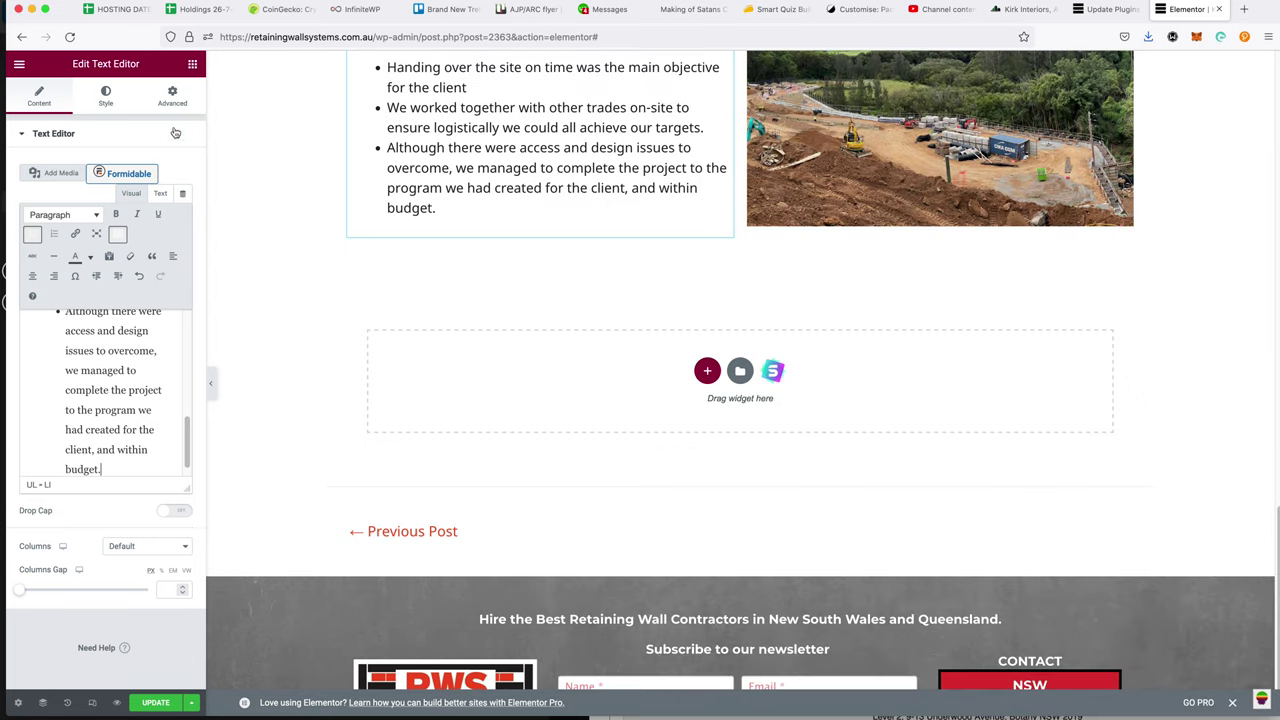
pyautogui.click(192, 64)
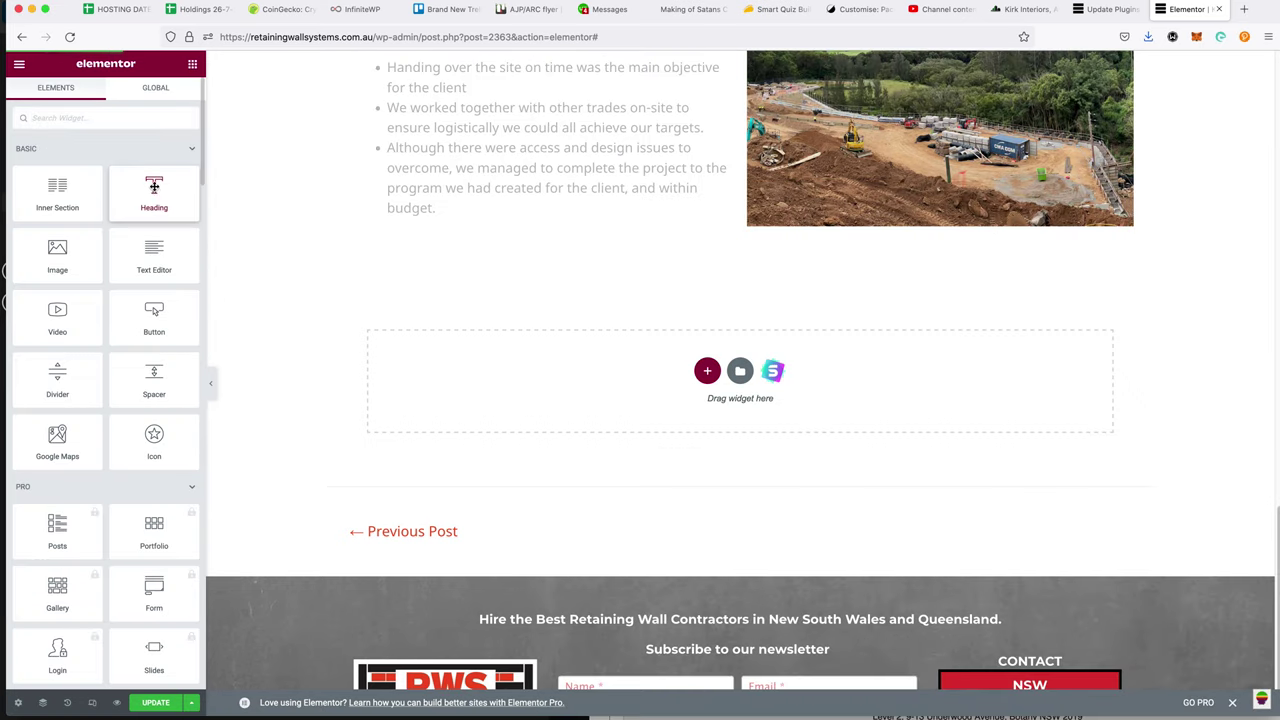
pyautogui.moveTo(154, 187); pyautogui.dragTo(606, 366)
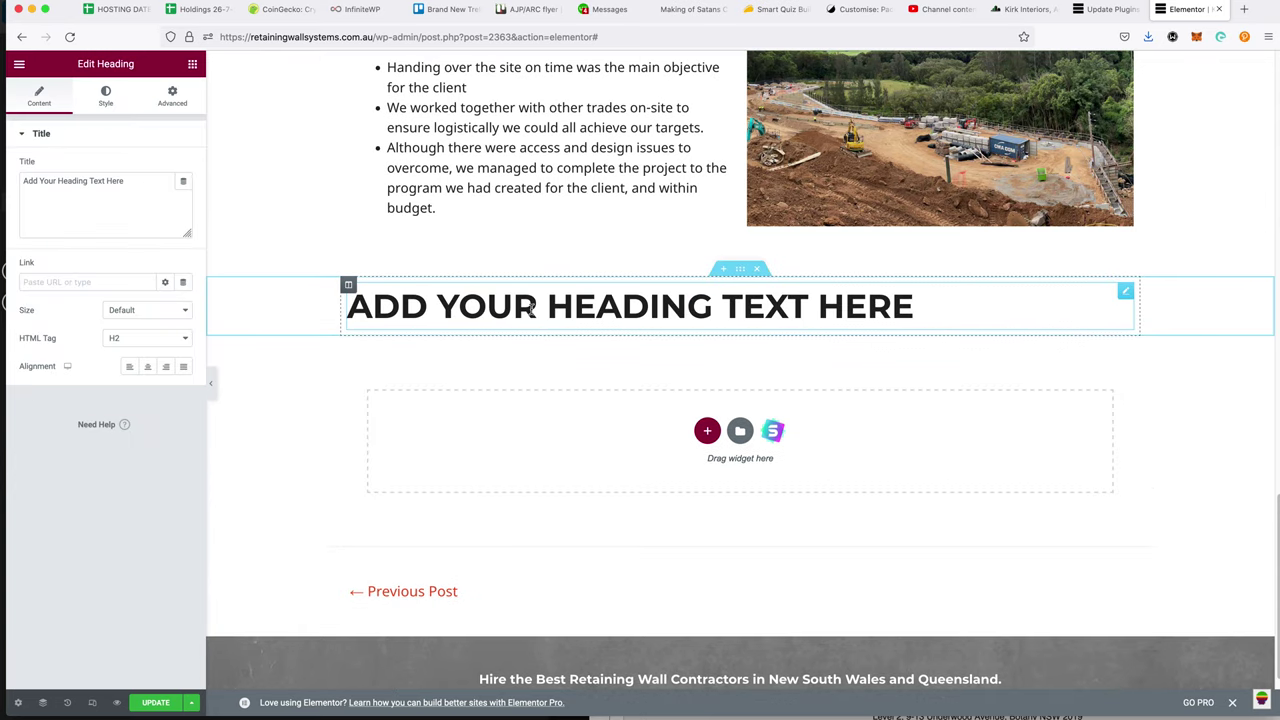
pyautogui.tripleClick(150, 215)
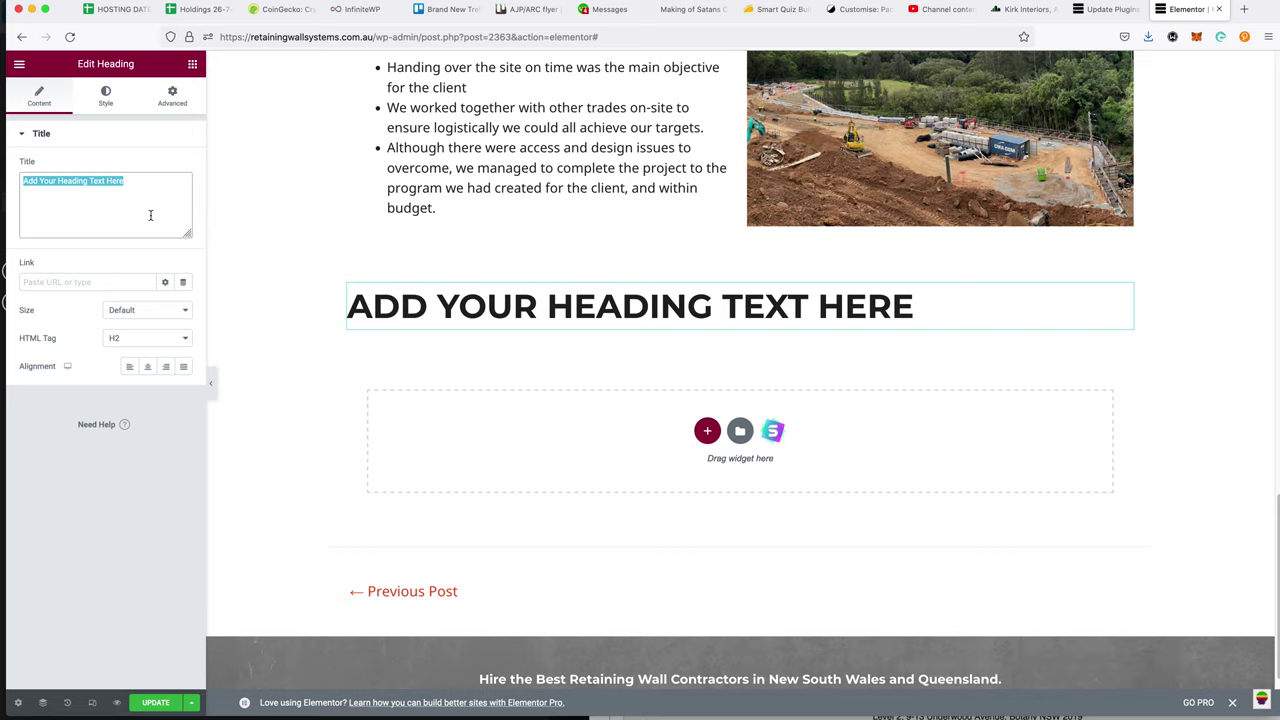
pyautogui.press('super+v')
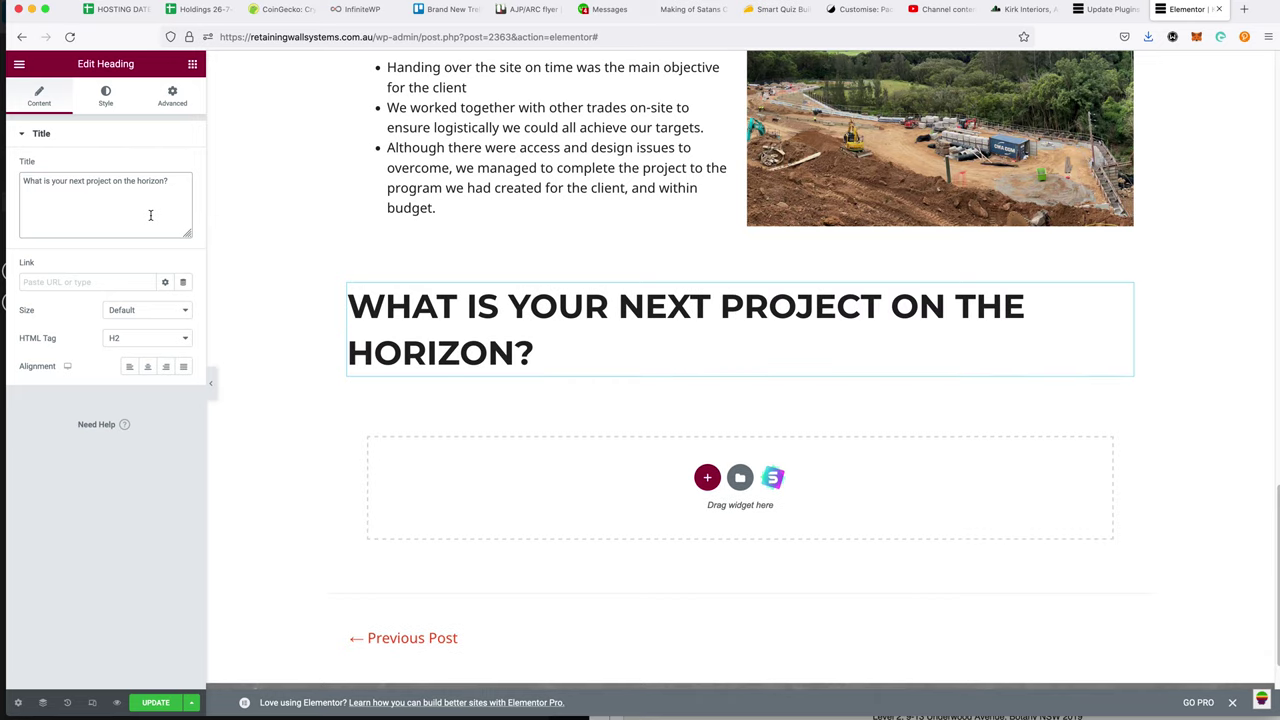
# - Set the new heading's HTML tag to H3 and centre it
pyautogui.click(155, 341)
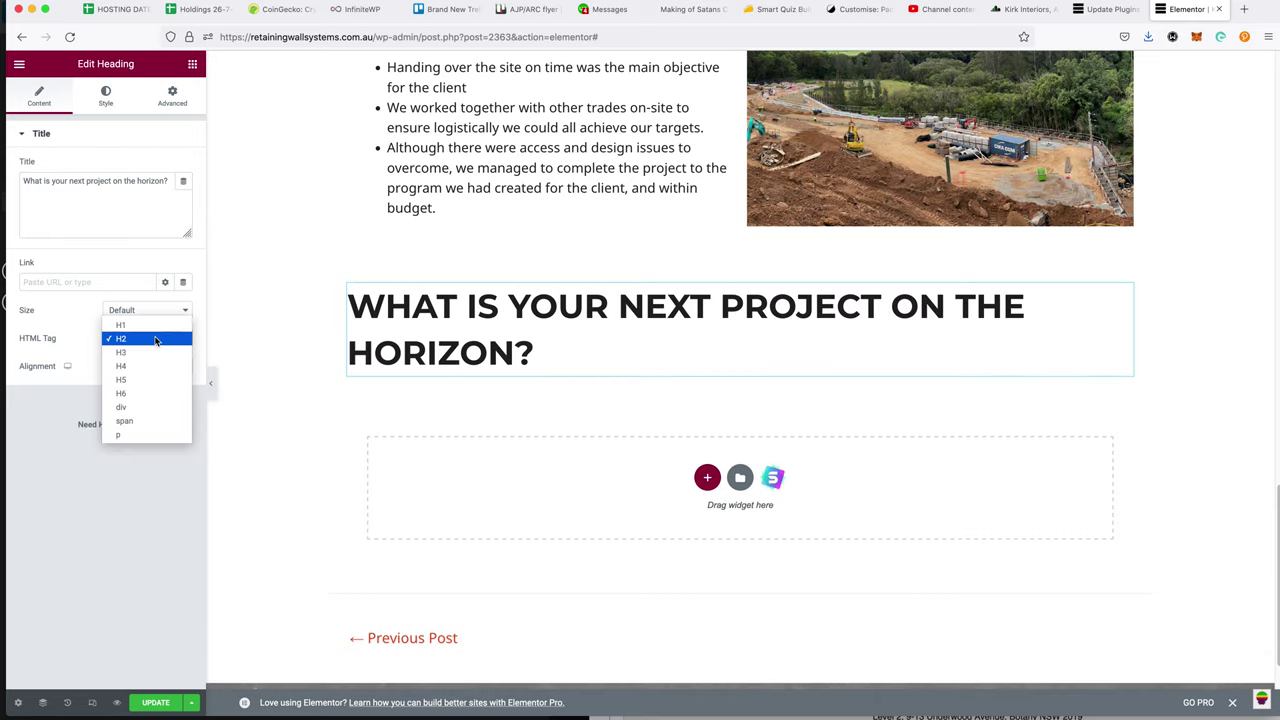
pyautogui.click(160, 352)
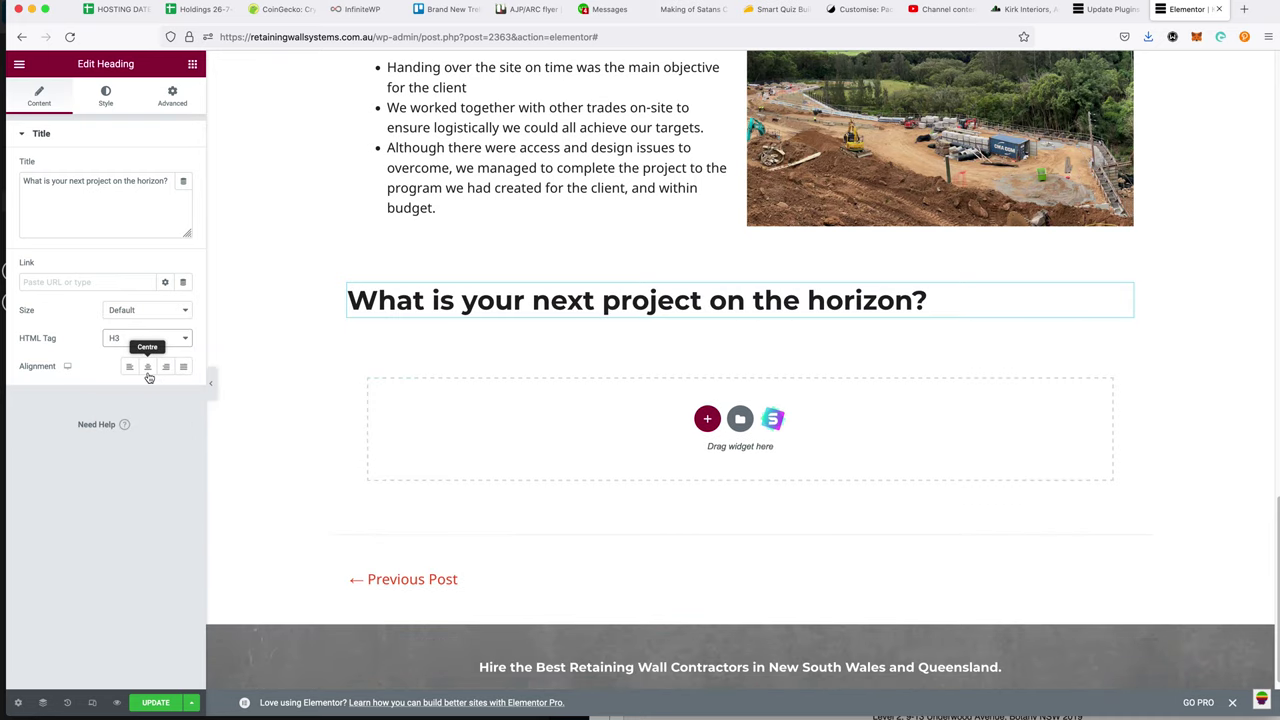
pyautogui.click(148, 370)
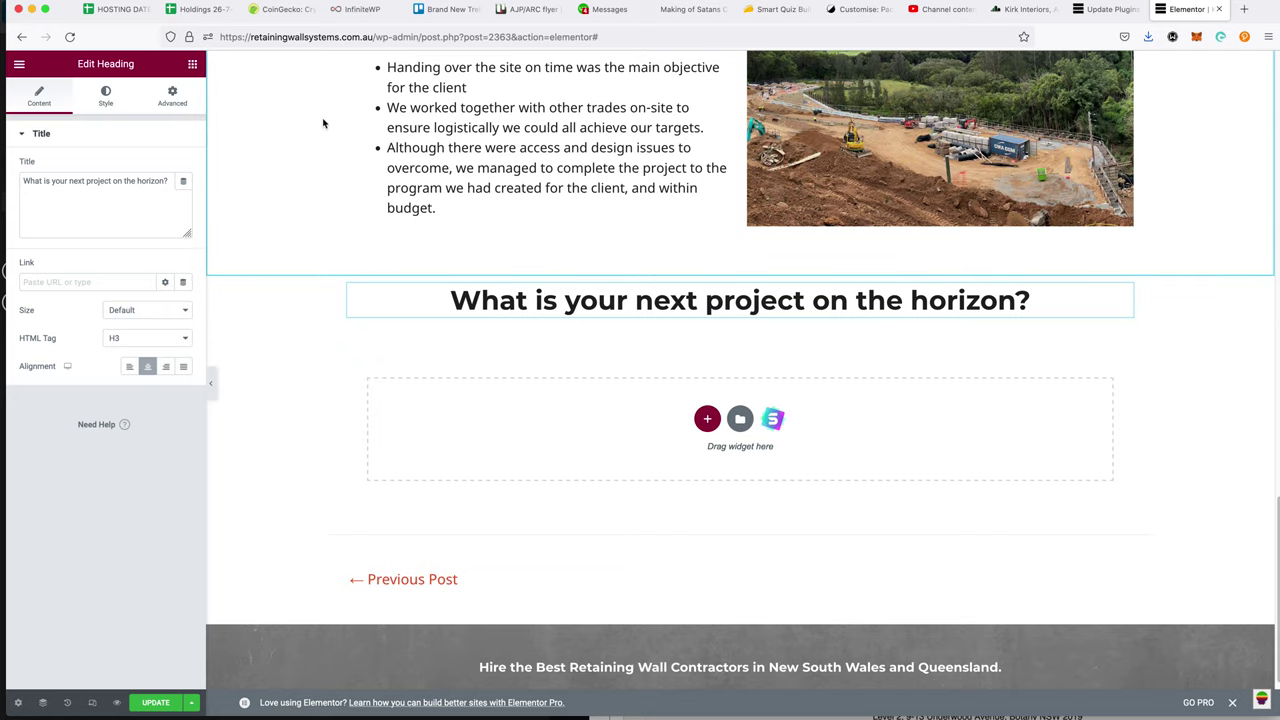
# - View the live post page, open the site's Services page from it and look through the listed wall systems
pyautogui.click(19, 64)
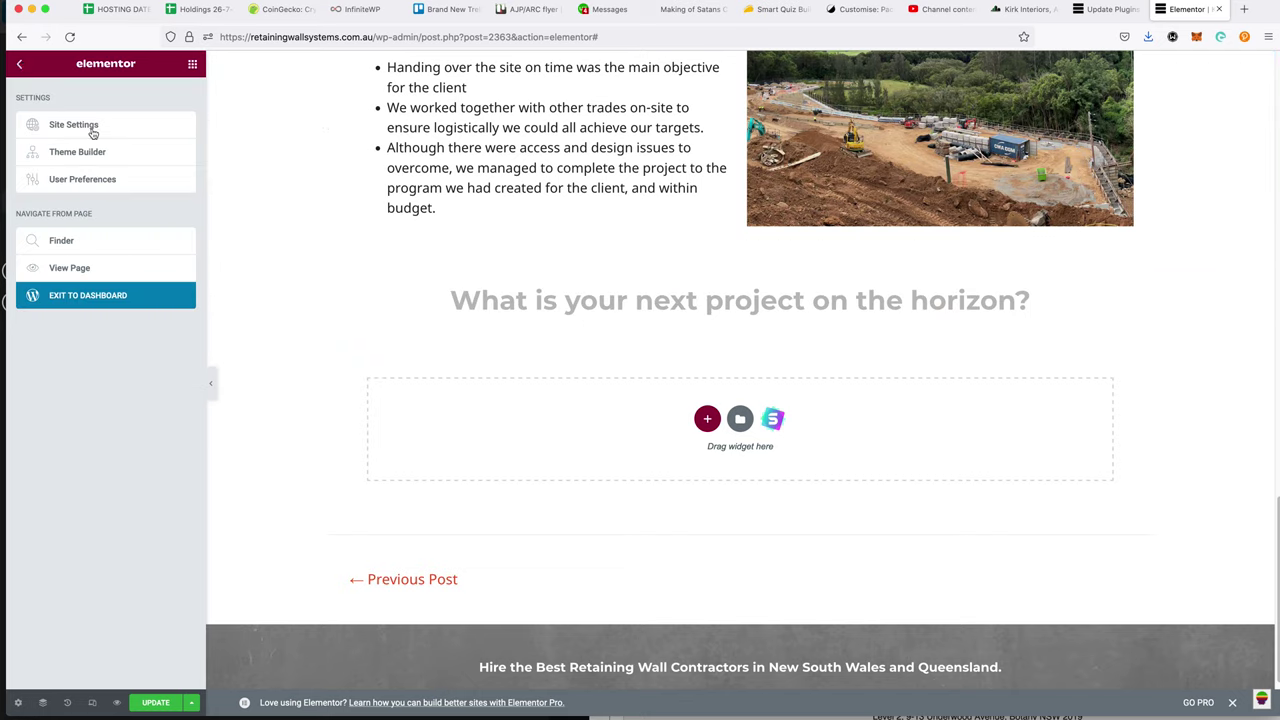
pyautogui.click(84, 270)
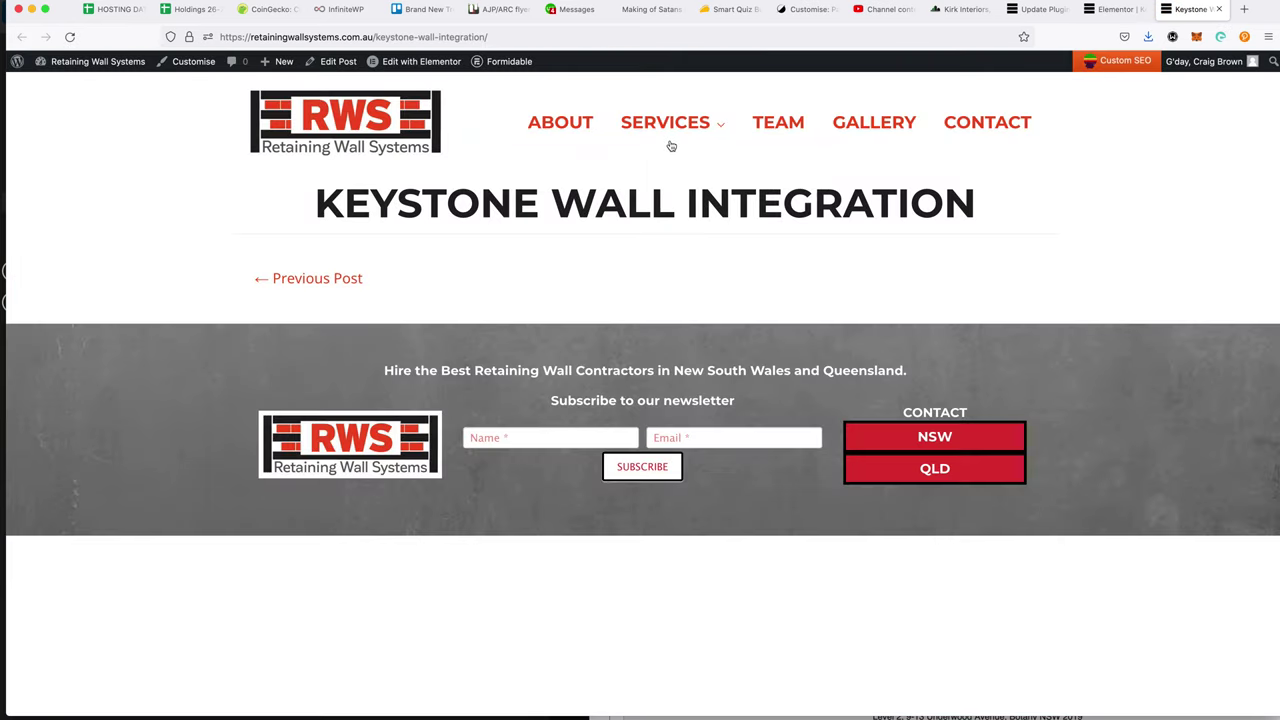
pyautogui.moveTo(673, 146)
pyautogui.click(669, 124)
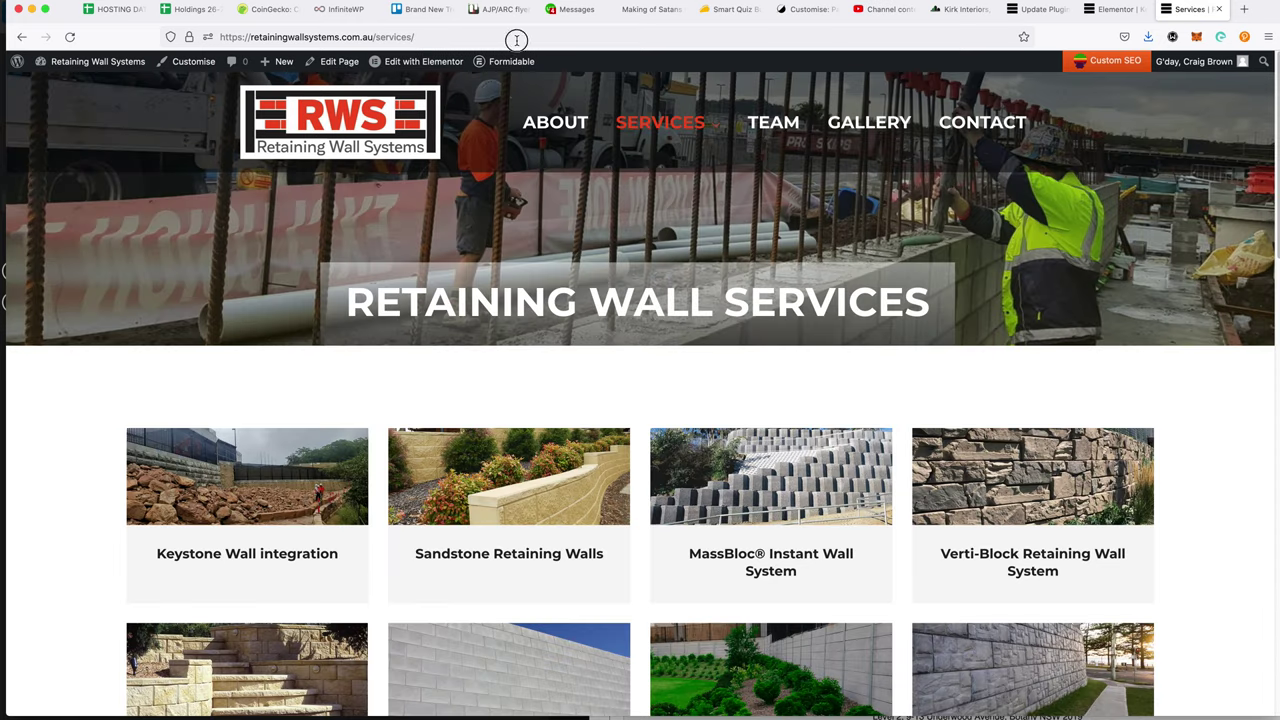
pyautogui.click(517, 40)
pyautogui.scroll(-4, 830, 377)
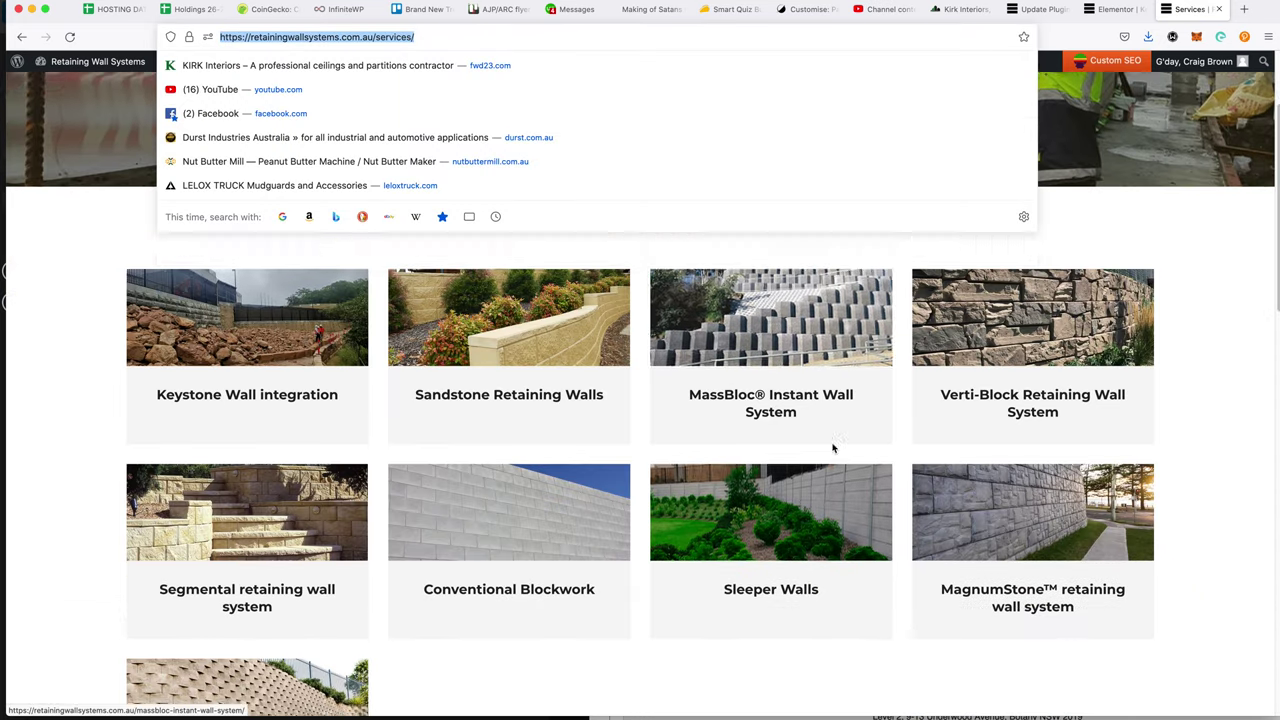
pyautogui.click(698, 541)
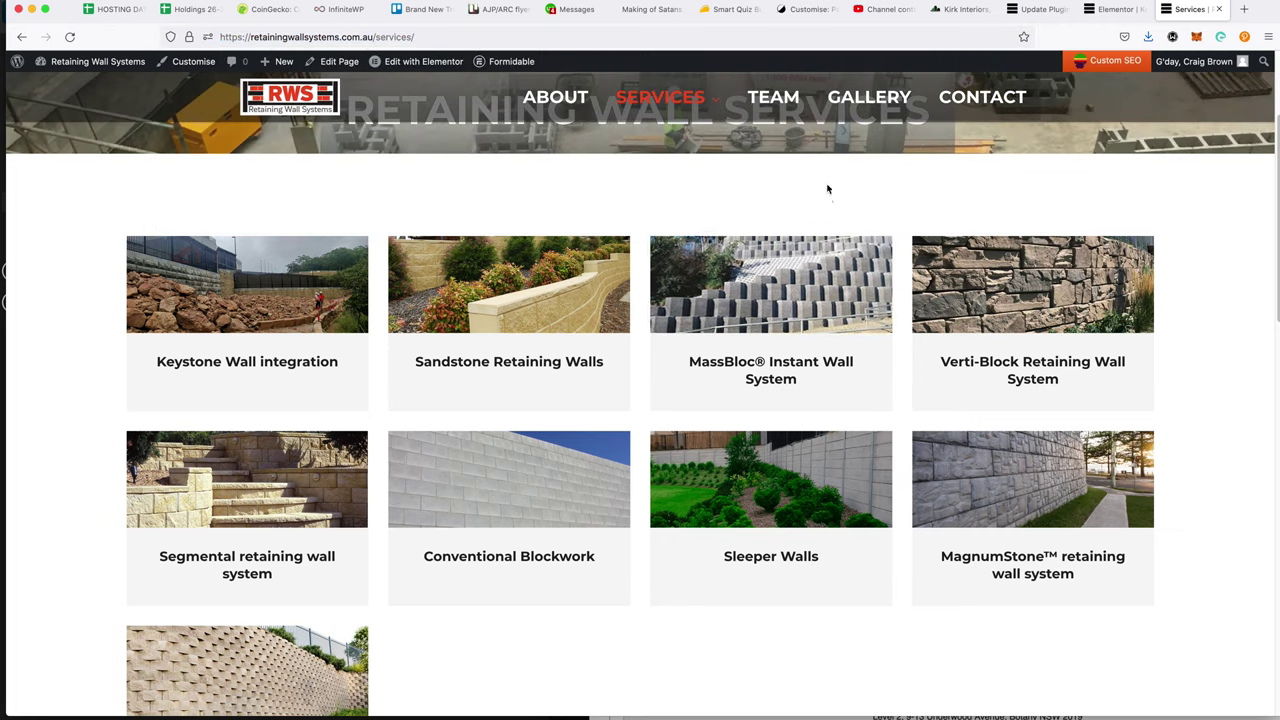
# - Open the site's Gallery page, copy its web address and check the Keystone Walls project section
pyautogui.click(883, 106)
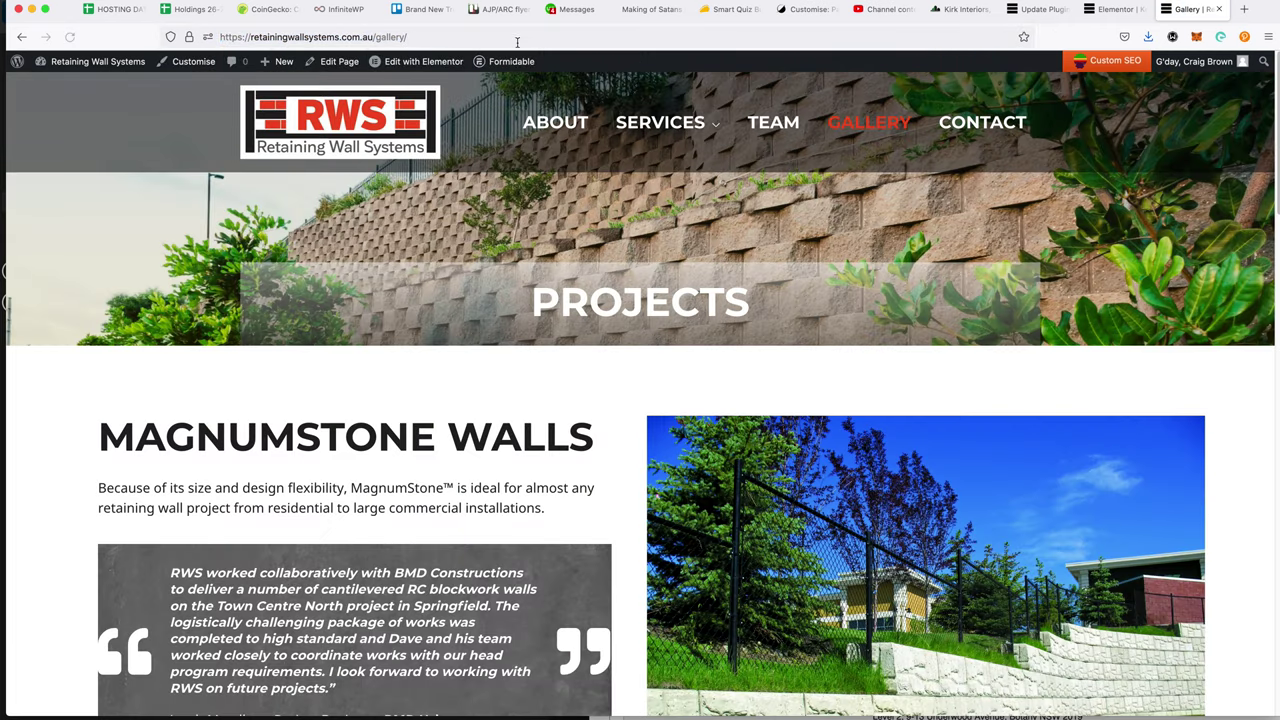
pyautogui.click(517, 37)
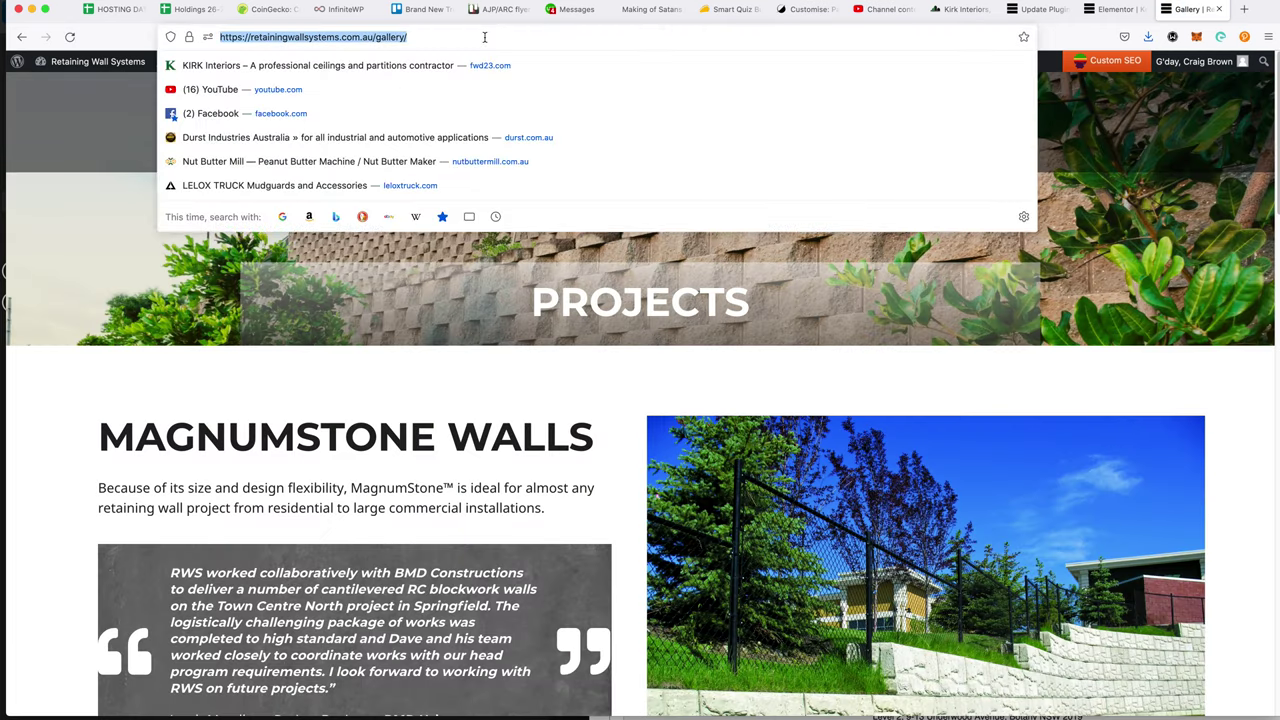
pyautogui.scroll(-3, 603, 391)
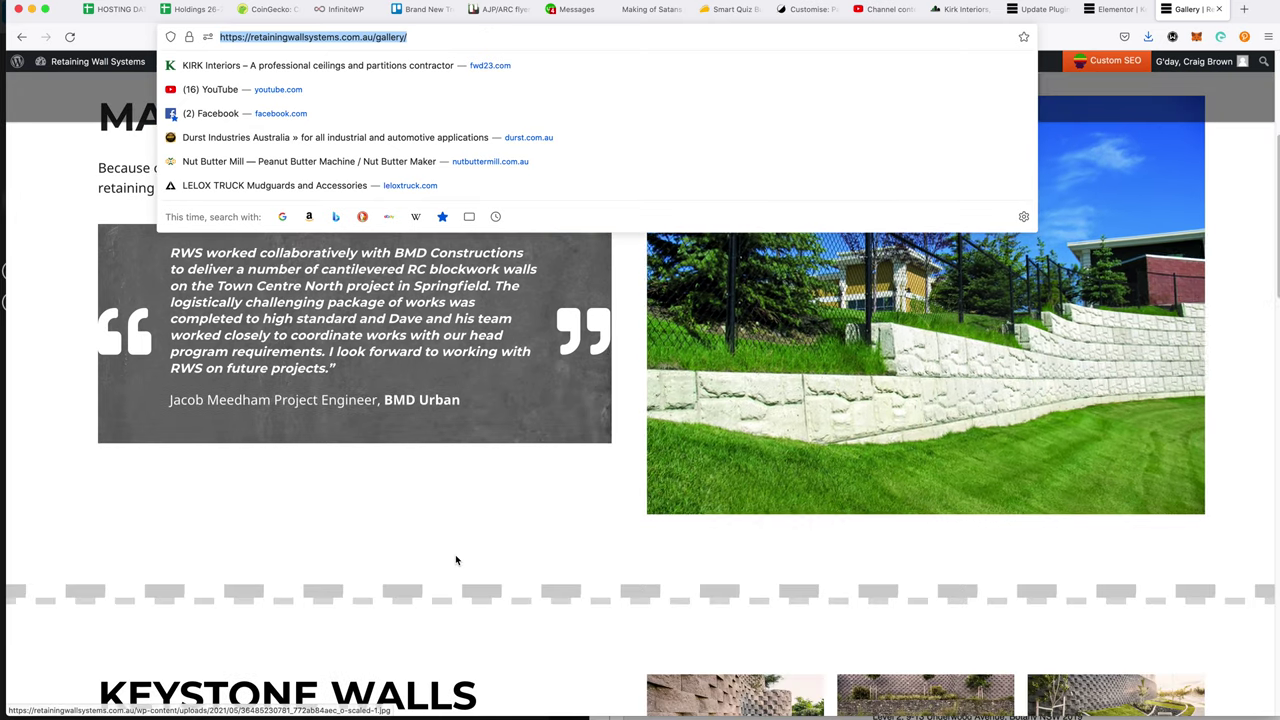
pyautogui.click(455, 554)
pyautogui.scroll(-3, 455, 554)
pyautogui.scroll(-3, 455, 554)
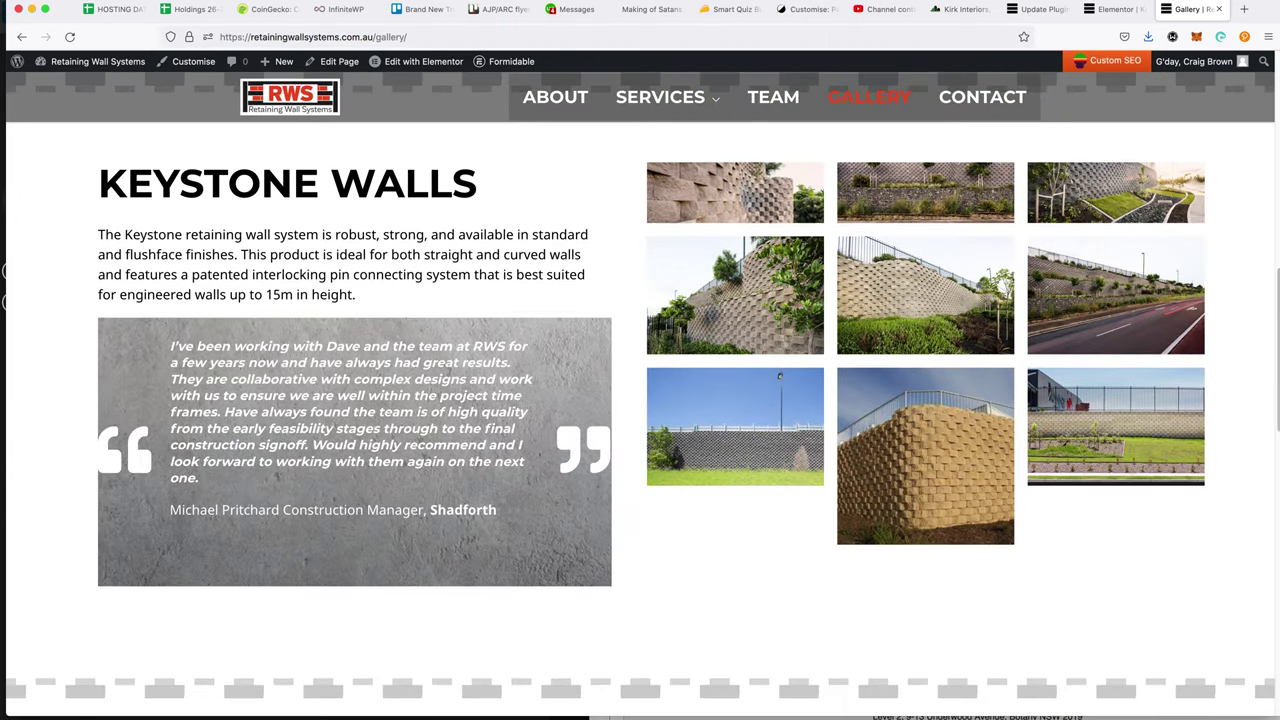
# - Return to the Elementor post and add a Button widget below the "What is your next project on the horizon?" heading
pyautogui.click(1118, 10)
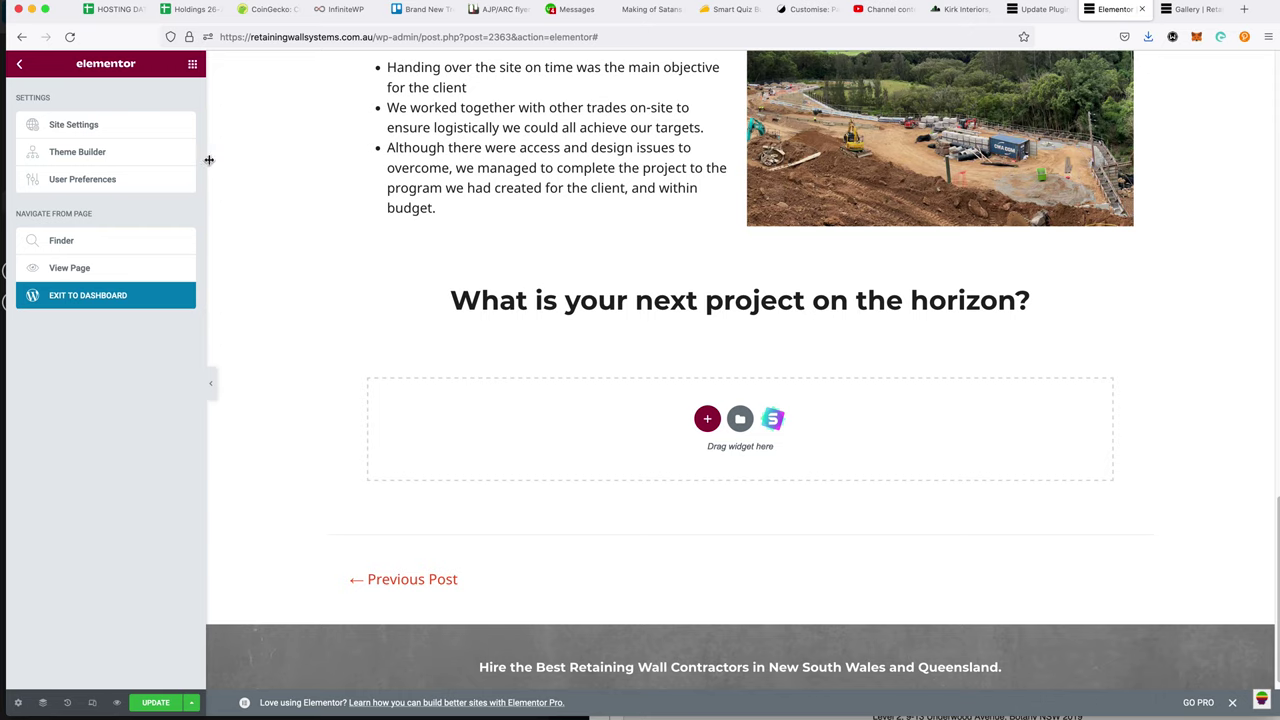
pyautogui.click(191, 66)
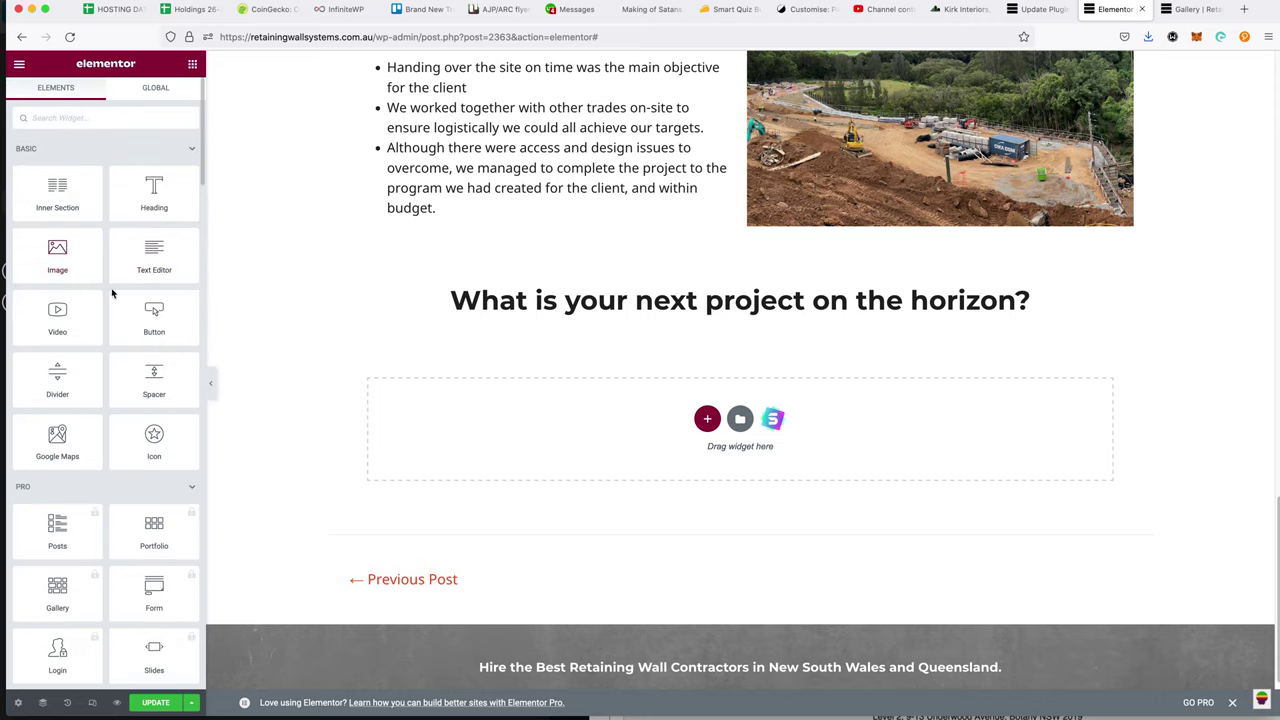
pyautogui.moveTo(153, 318); pyautogui.dragTo(665, 440)
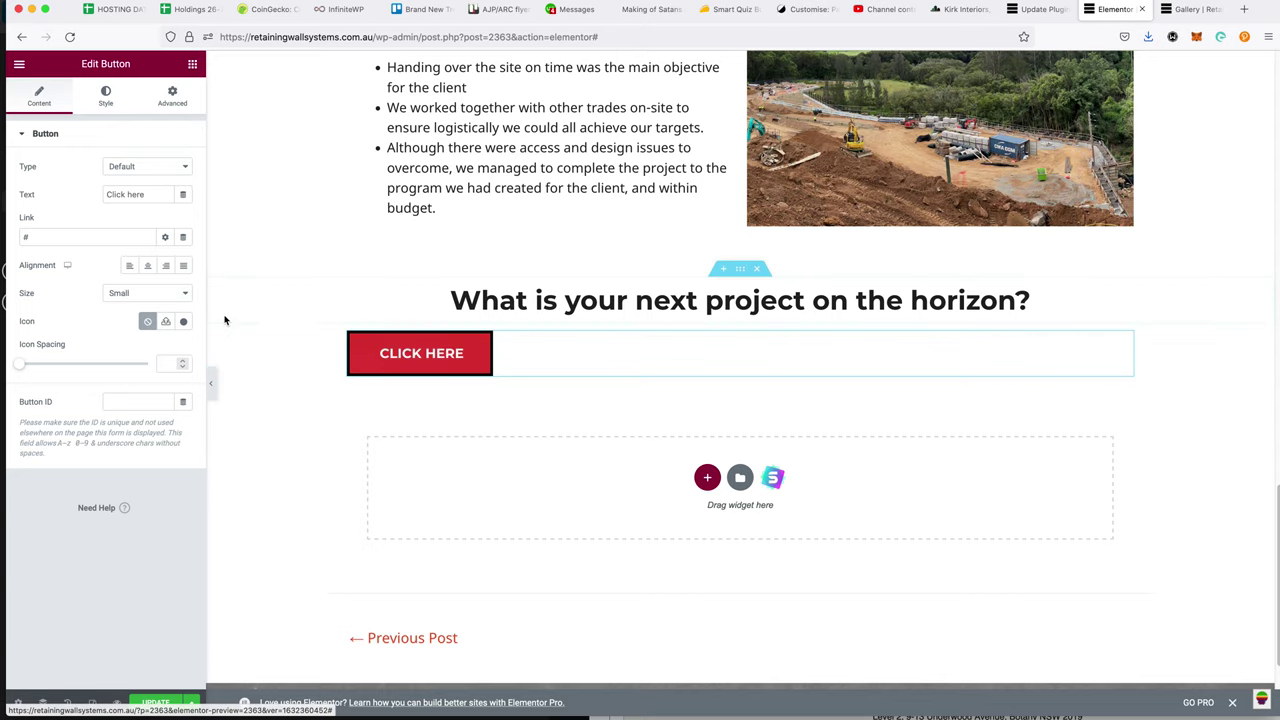
# - Centre the button and set its link to the copied retainingwallsystems.com.au/gallery/ address
pyautogui.click(148, 265)
pyautogui.click(56, 237)
pyautogui.press('super+a')
pyautogui.press('super+v')
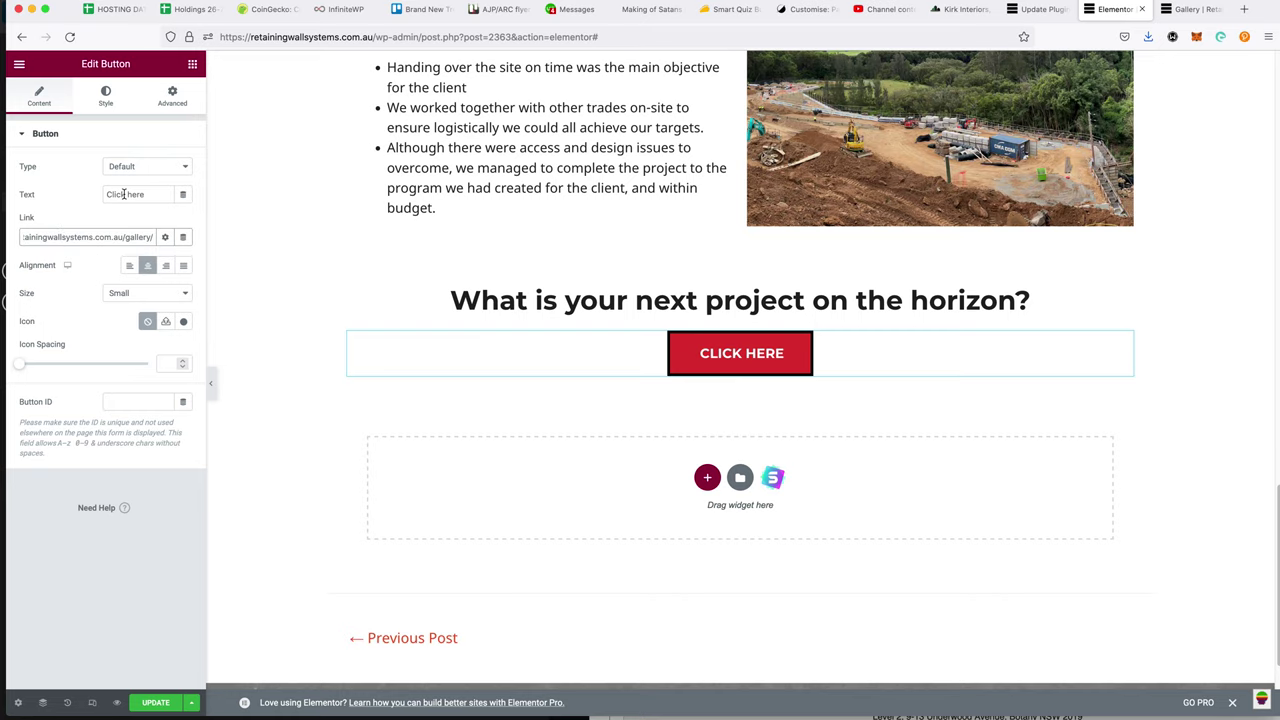
# - Check the button wording in the newsletter preview and set the gallery button's text to "Need Inspiration?"
pyautogui.press('super+grave')
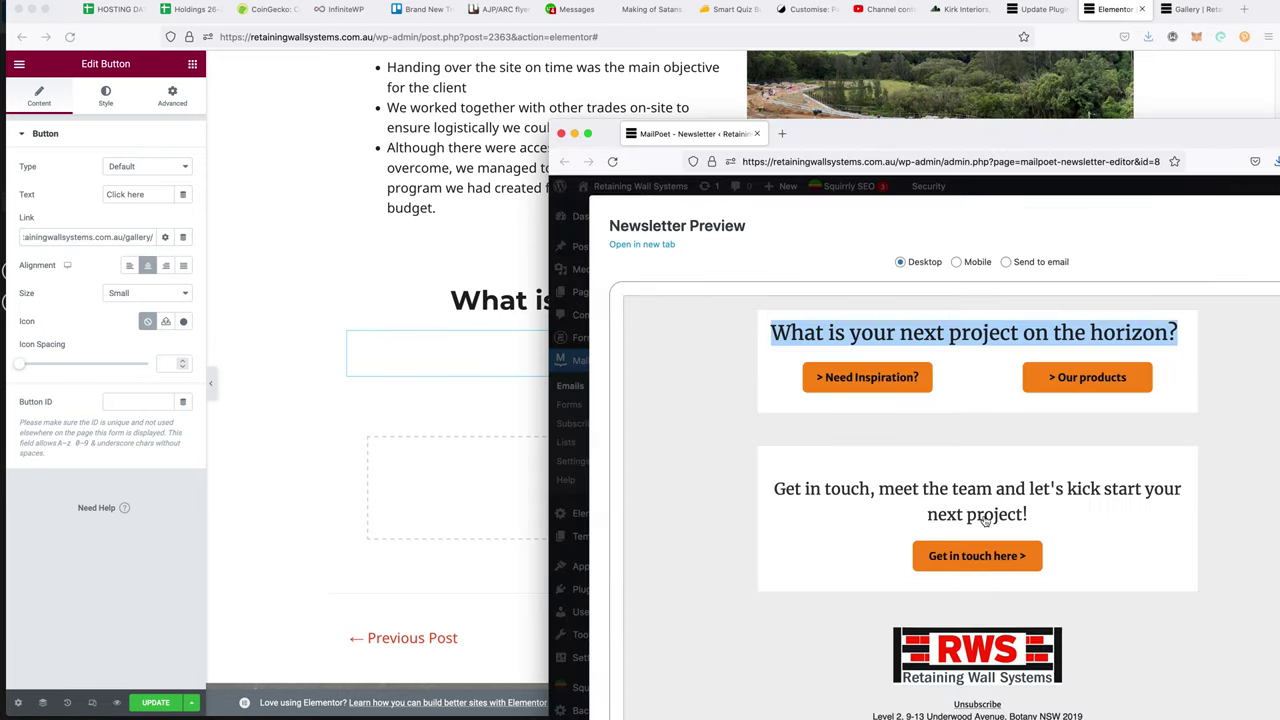
pyautogui.click(427, 346)
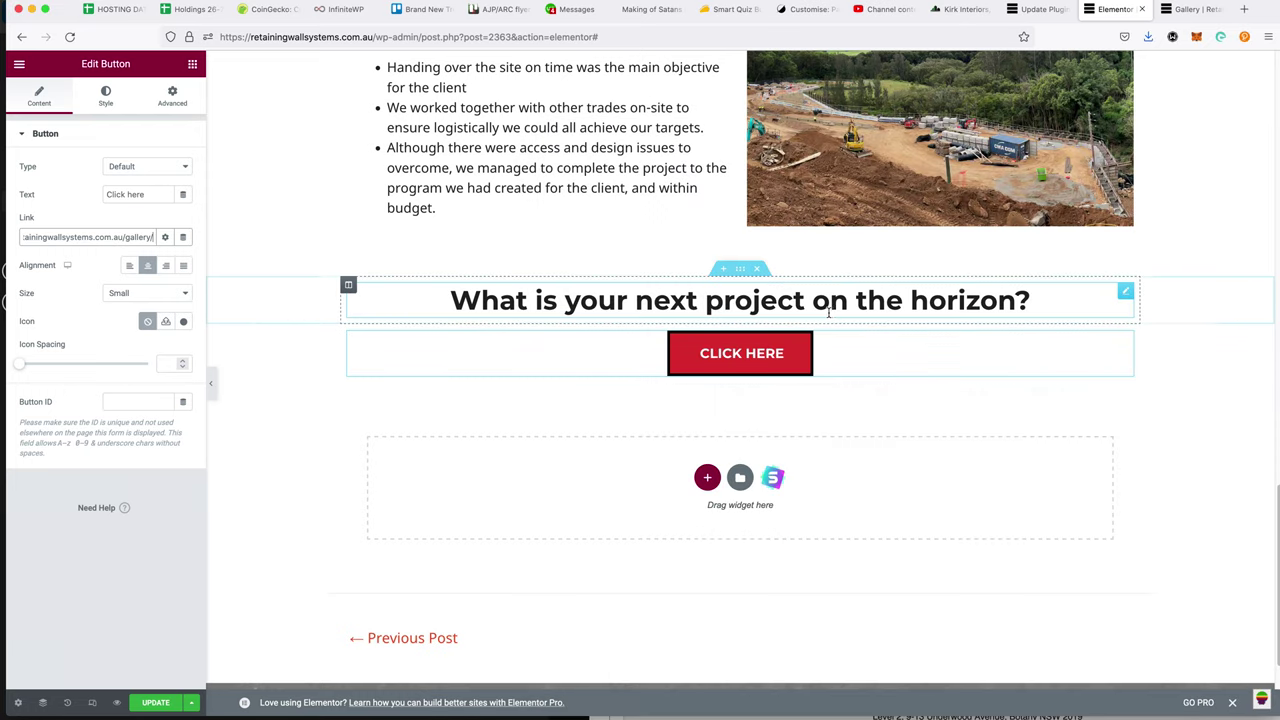
pyautogui.click(125, 194)
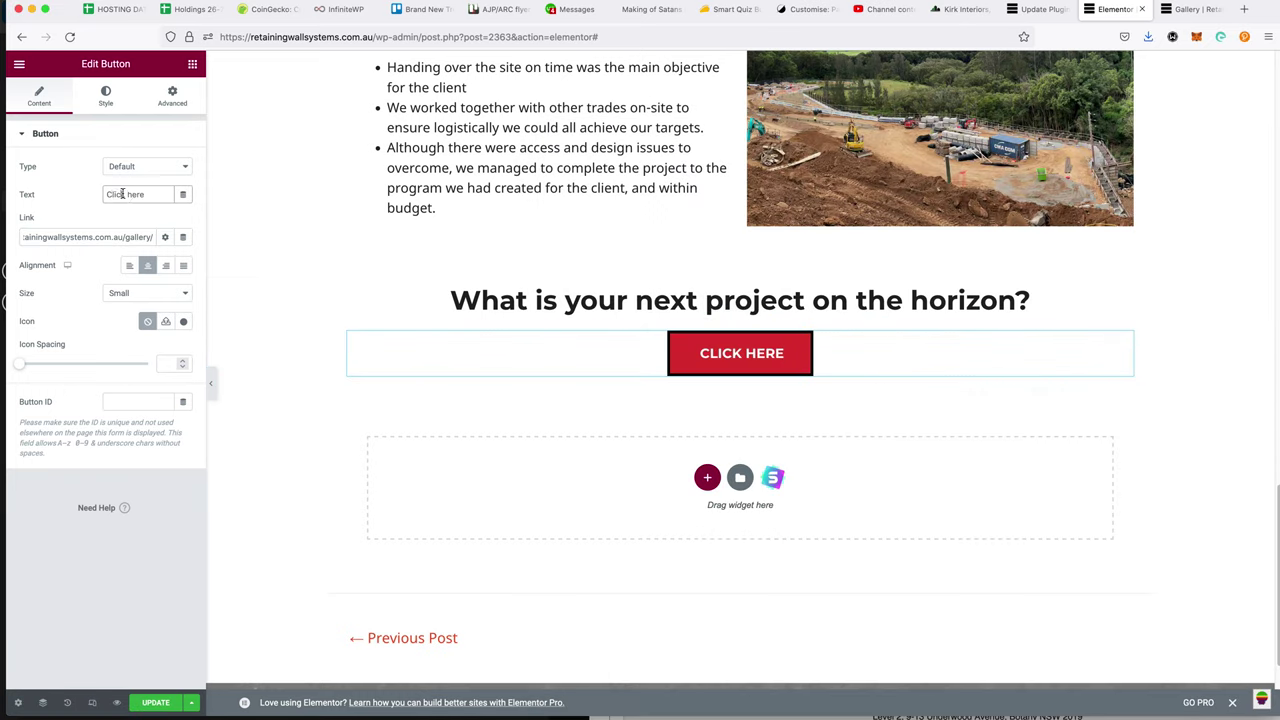
pyautogui.hotkey('ctrl', 'a')
pyautogui.write('Need ')
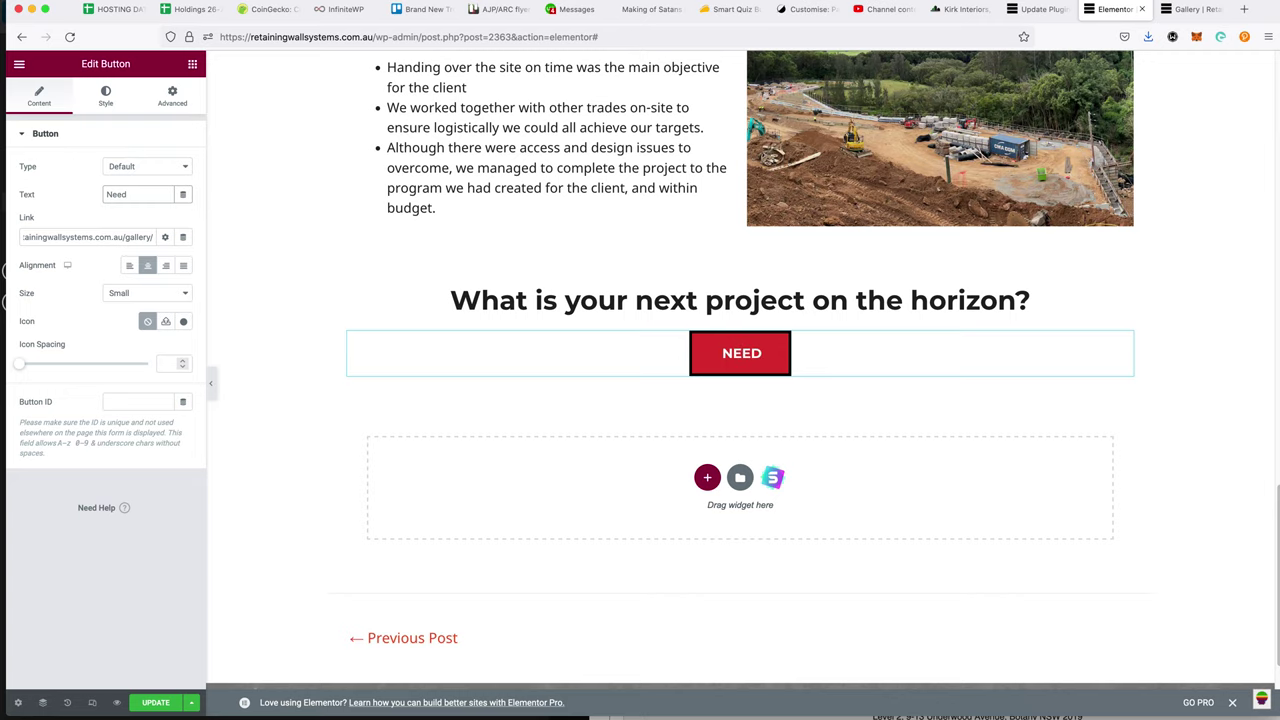
pyautogui.write('Inspirat')
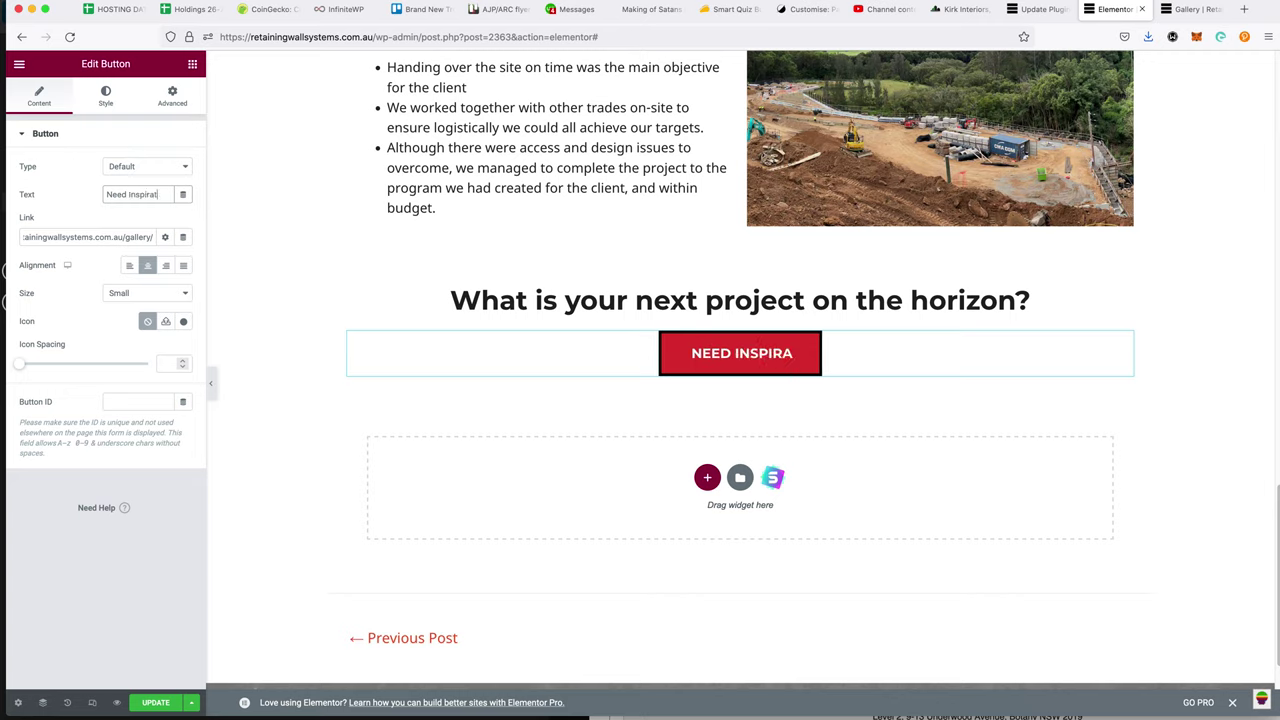
pyautogui.write('ion?')
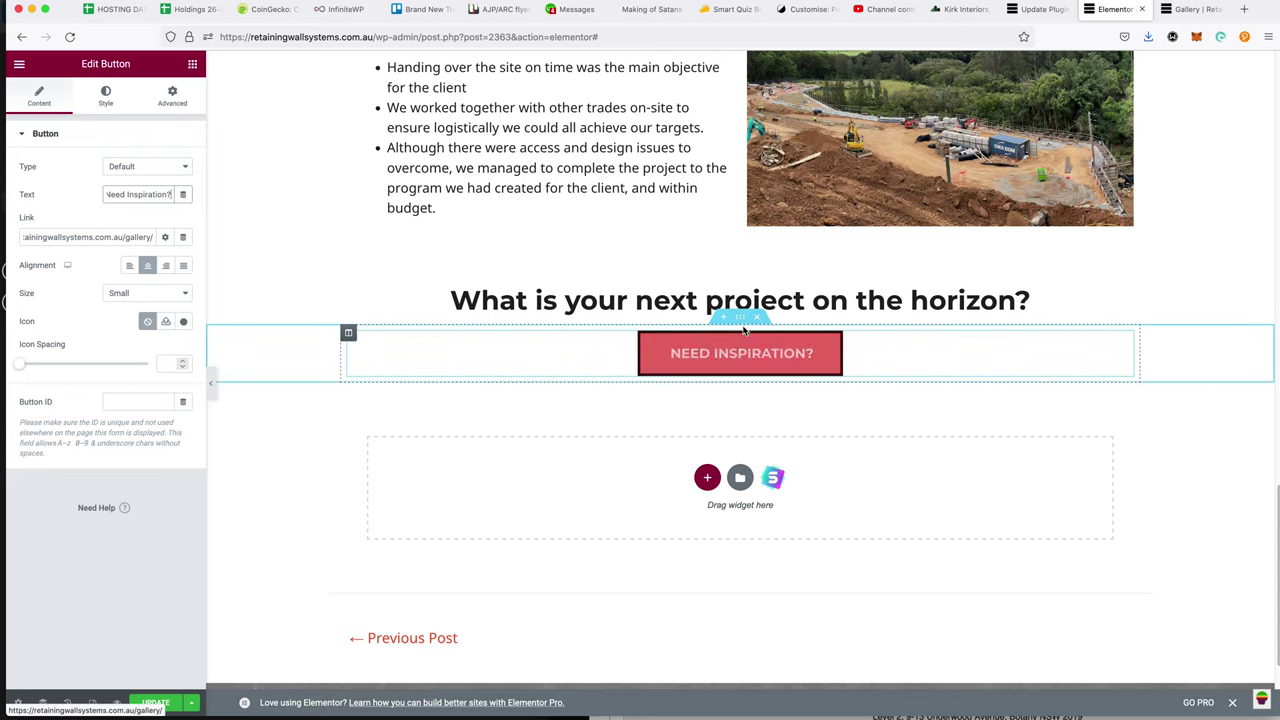
# - Move the "Need Inspiration?" button into the section of the "What is your next project on the horizon?" heading and delete the emptied section
pyautogui.click(742, 317)
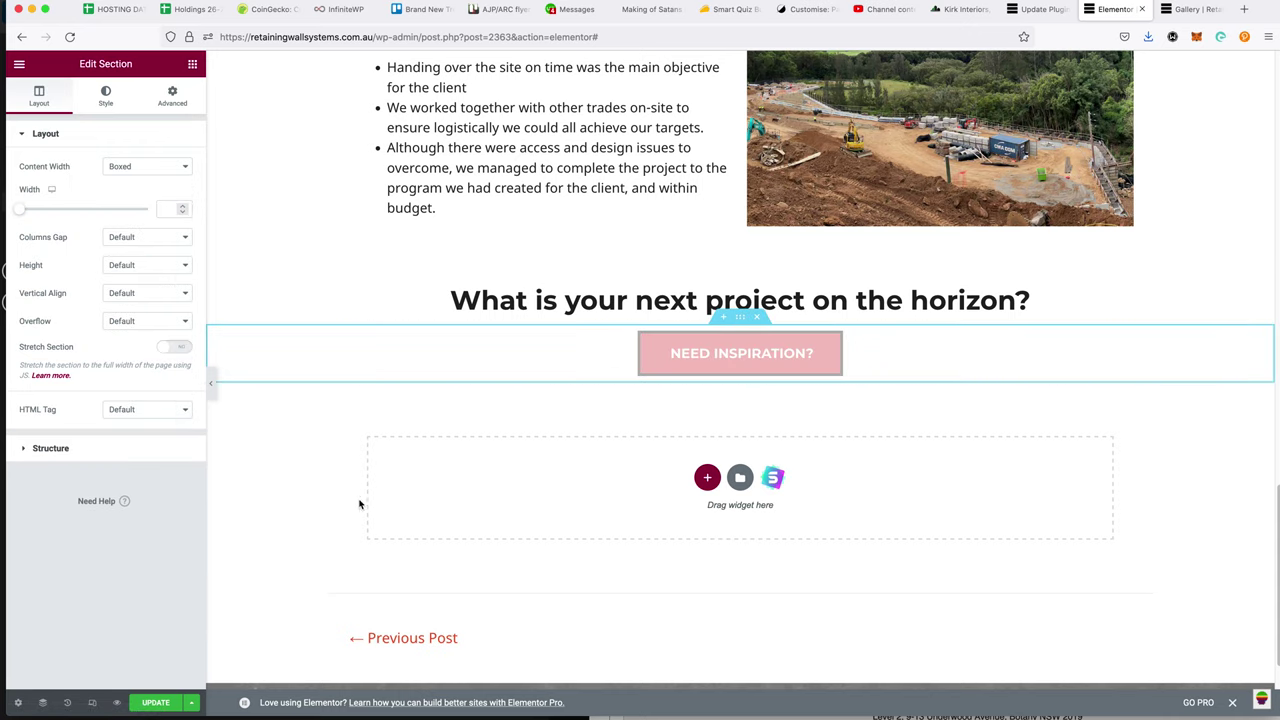
pyautogui.click(192, 63)
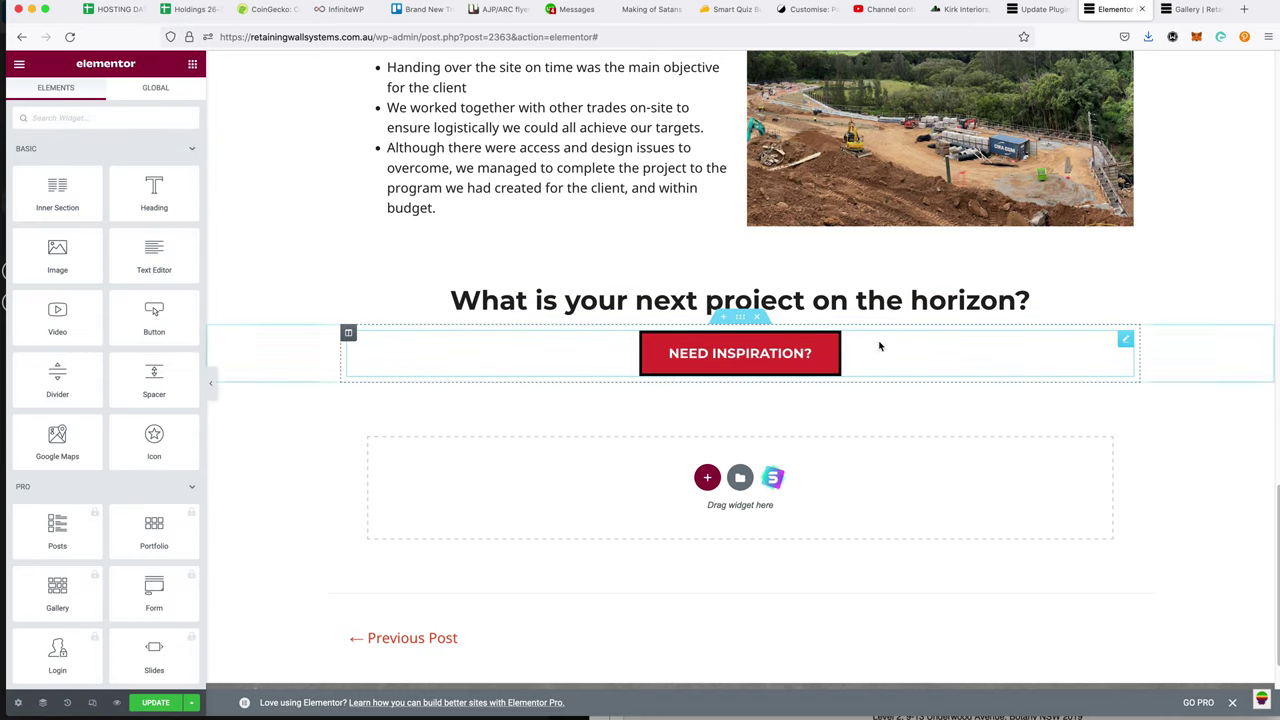
pyautogui.moveTo(1128, 343); pyautogui.dragTo(993, 313)
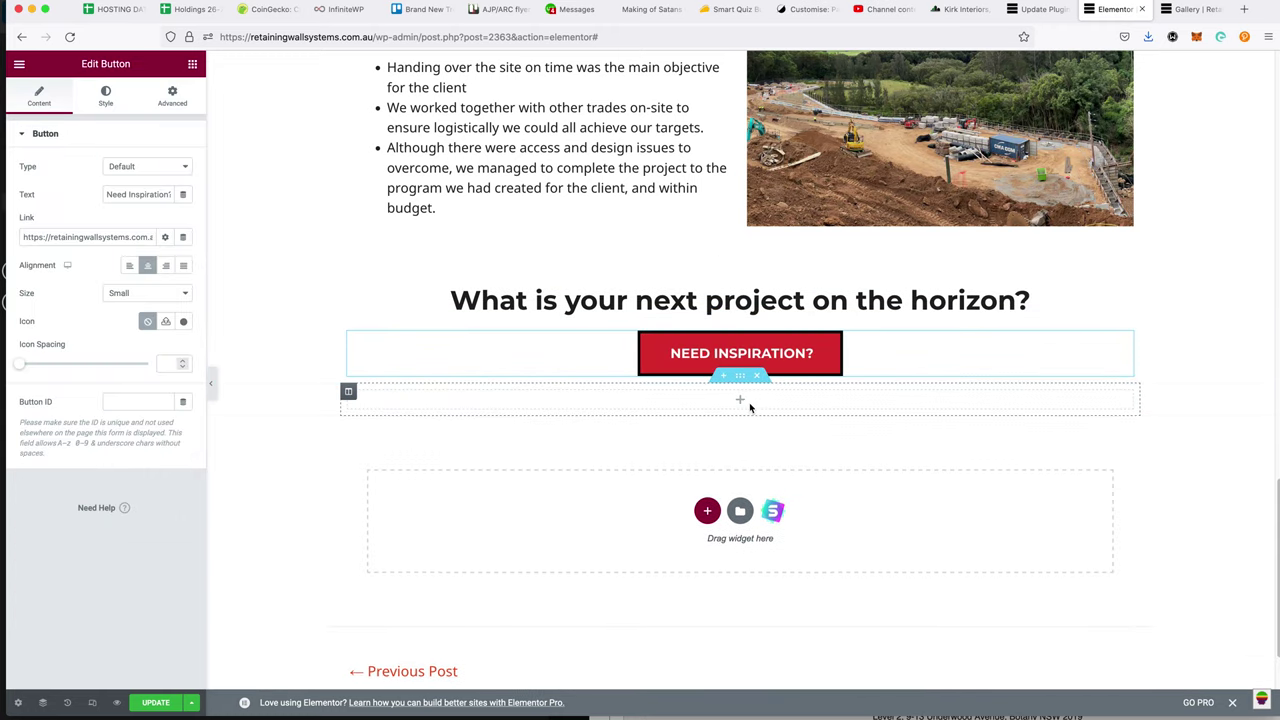
pyautogui.click(760, 378)
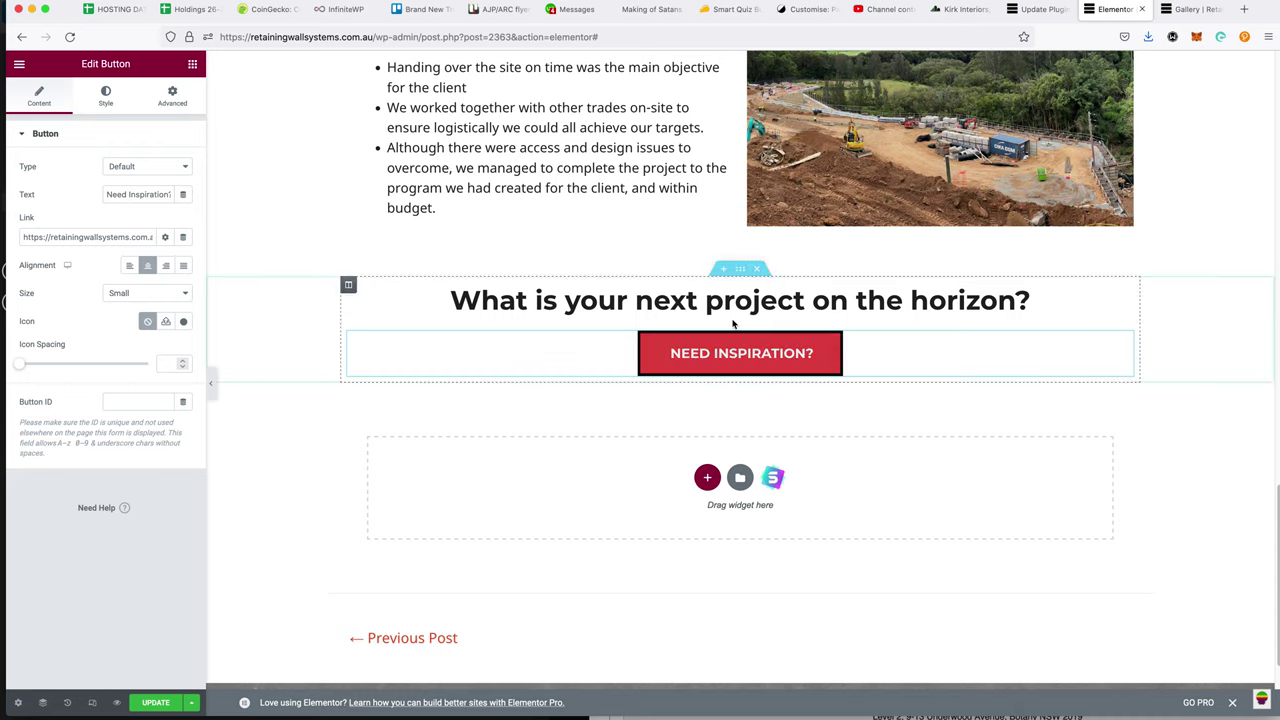
# - Set the bottom margin of the section with the call-to-action heading and button to 5% and update the post
pyautogui.click(741, 272)
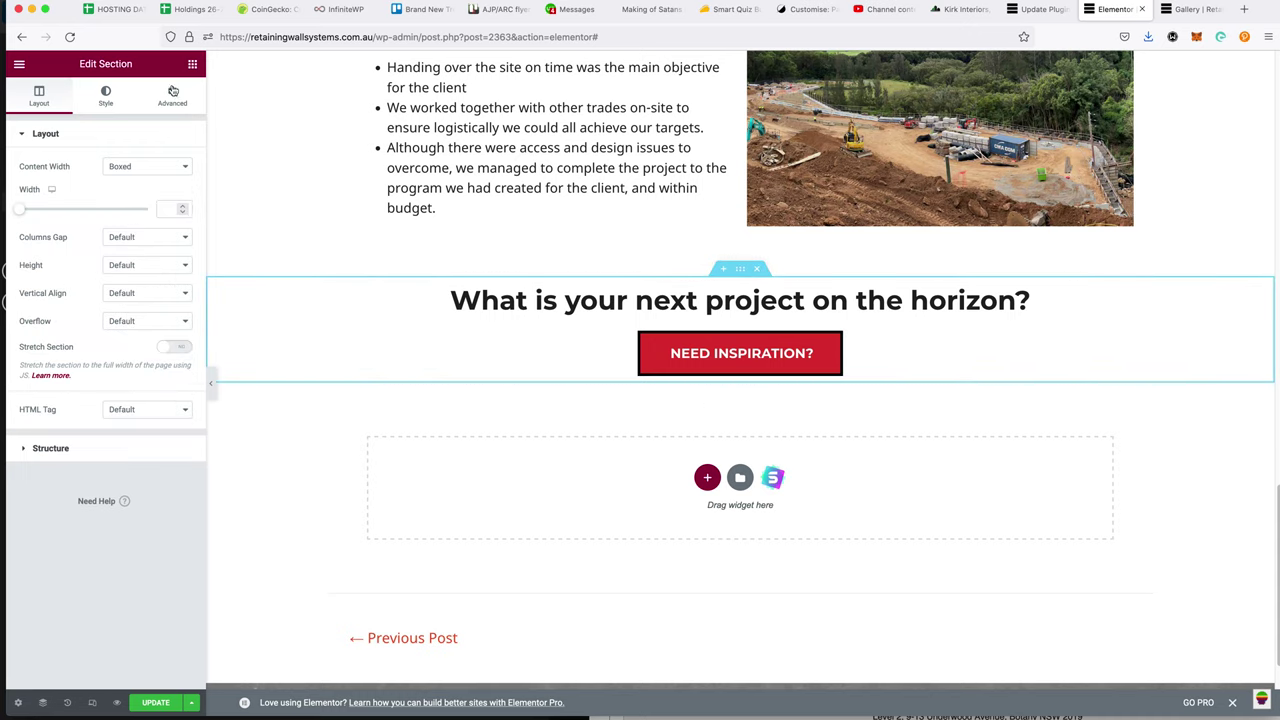
pyautogui.click(172, 91)
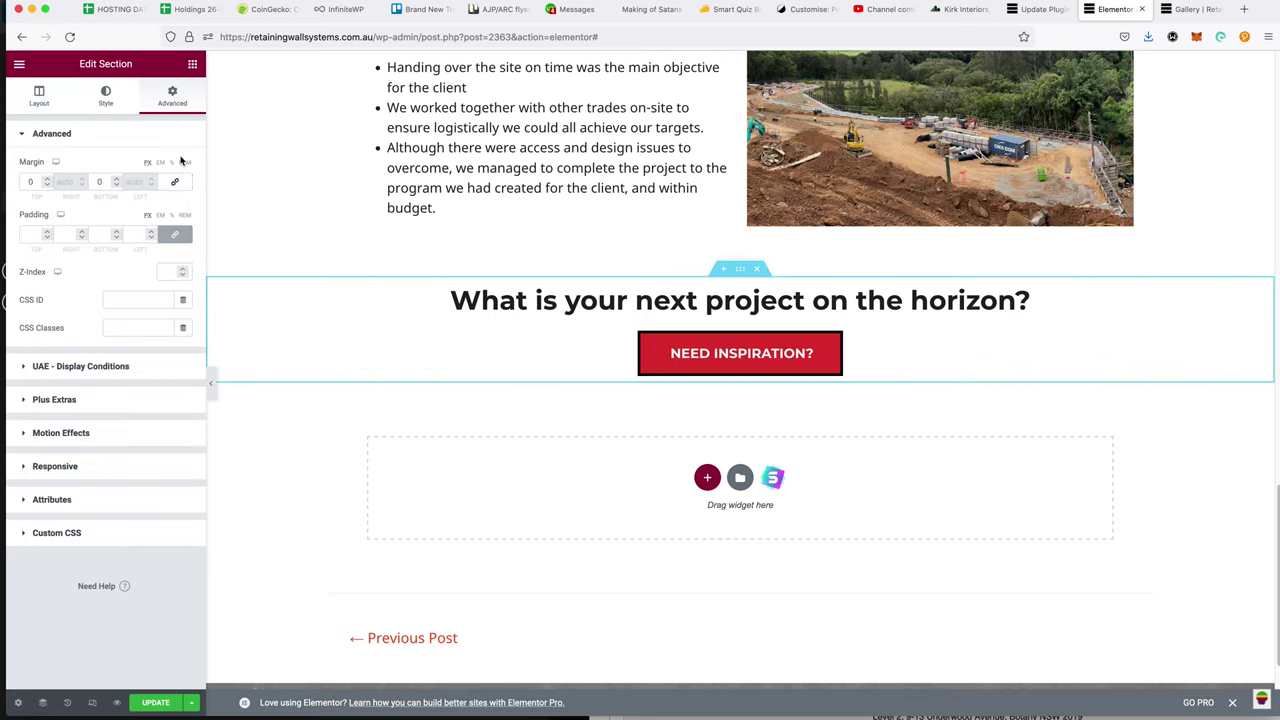
pyautogui.click(116, 181)
pyautogui.click(116, 181)
pyautogui.click(116, 181)
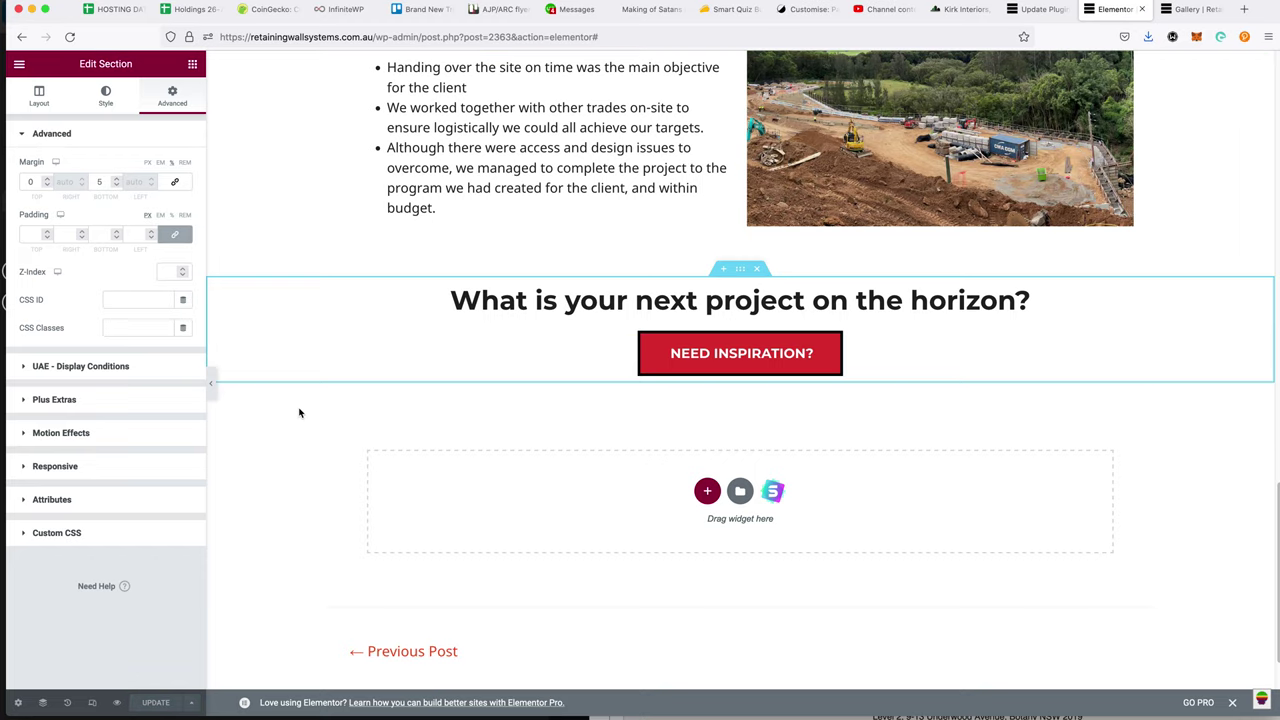
# - Leave the editor for the live Keystone Wall Integration page and review its sections down to the call-to-action heading
pyautogui.click(22, 64)
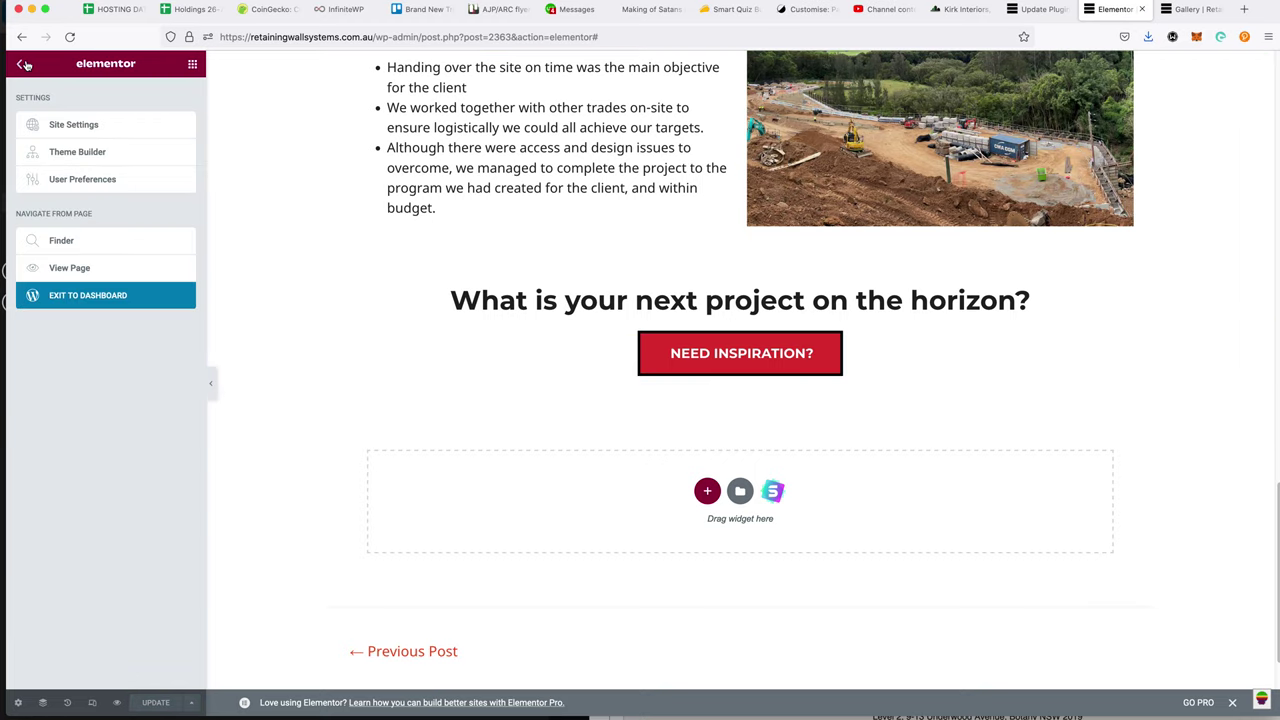
pyautogui.click(105, 268)
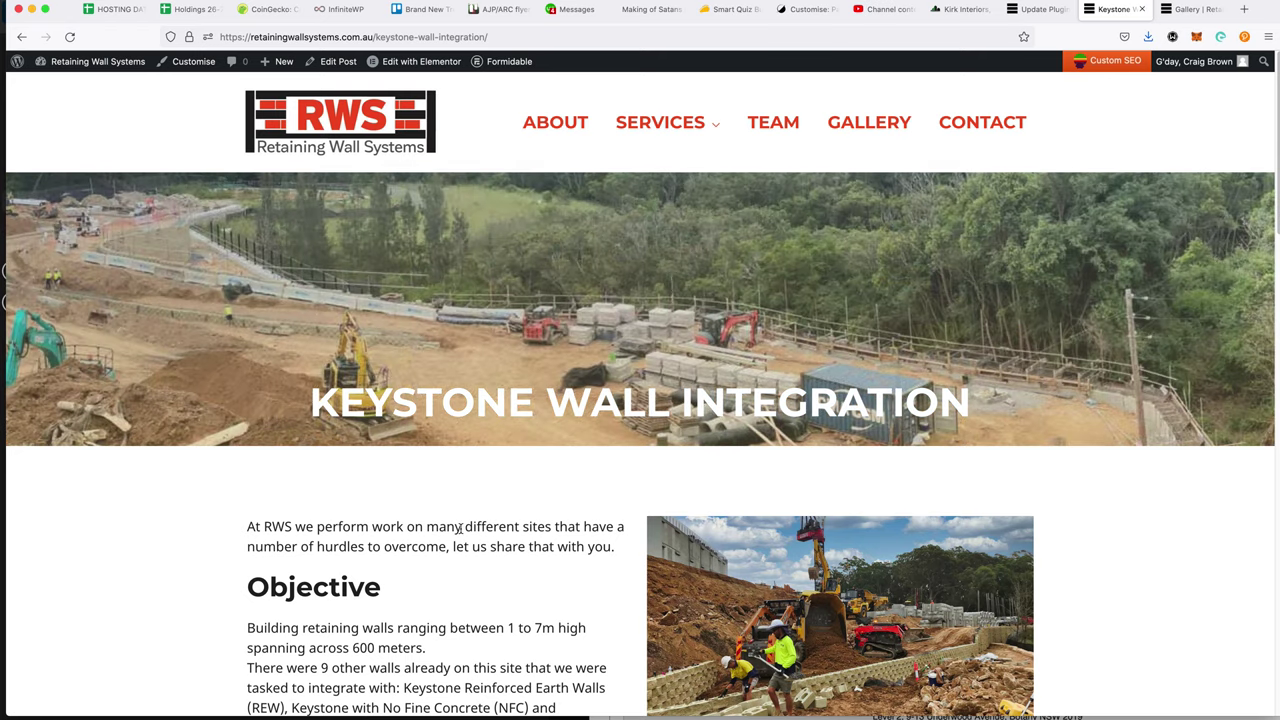
pyautogui.scroll(-10, 461, 530)
pyautogui.scroll(-8, 440, 600)
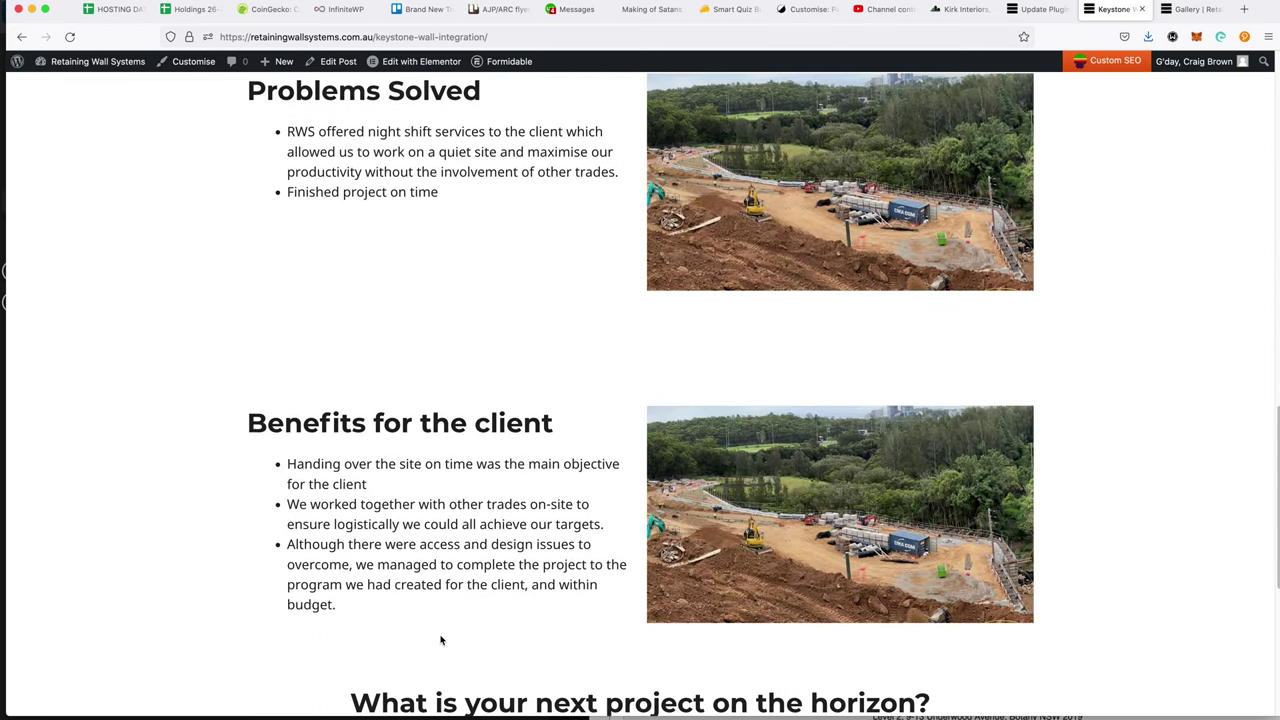
pyautogui.scroll(5, 430, 590)
pyautogui.scroll(15, 425, 574)
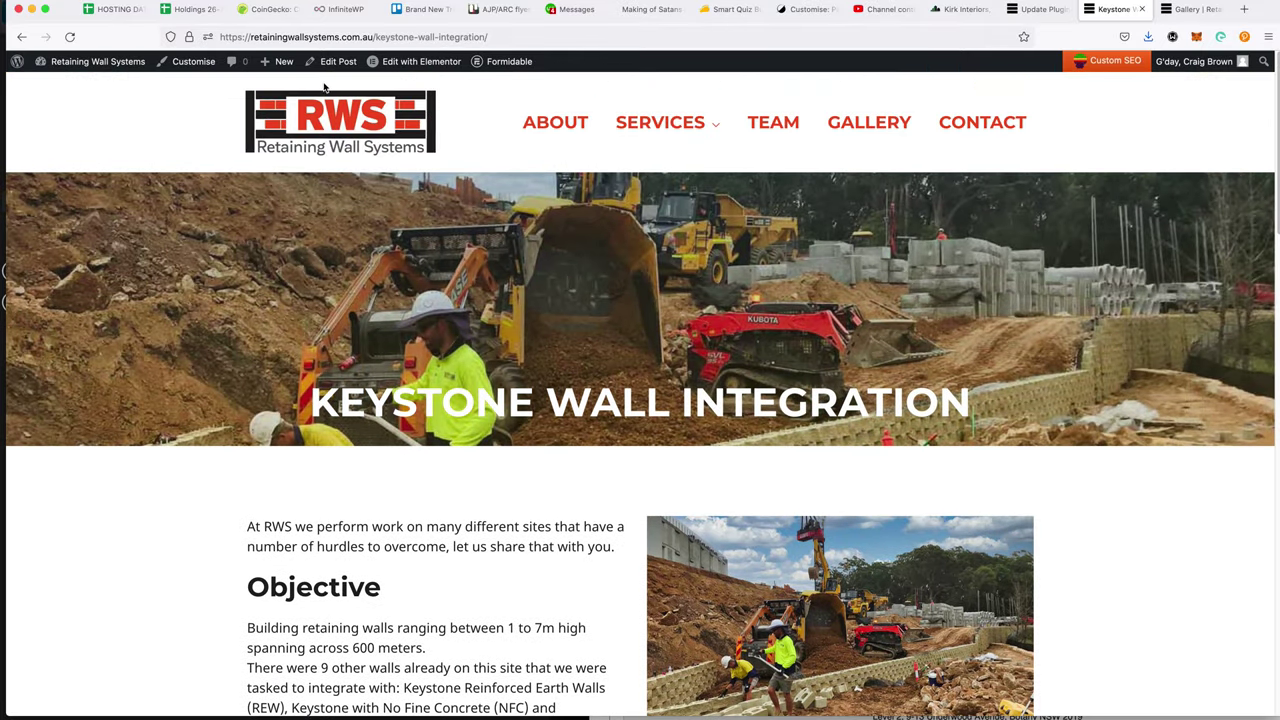
# - Create a new WordPress page in a separate browser tab and title it "Projects"
pyautogui.moveTo(279, 66)
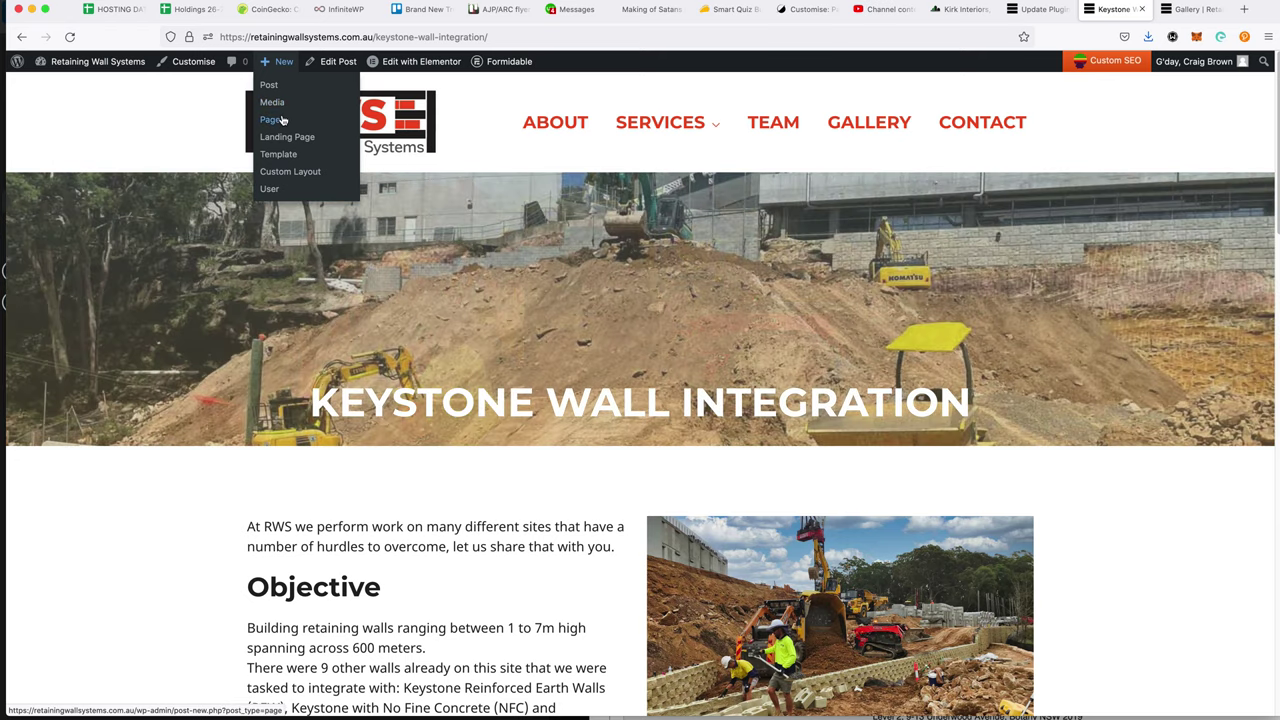
pyautogui.keyDown('super'); pyautogui.click(280, 120); pyautogui.keyUp('super')
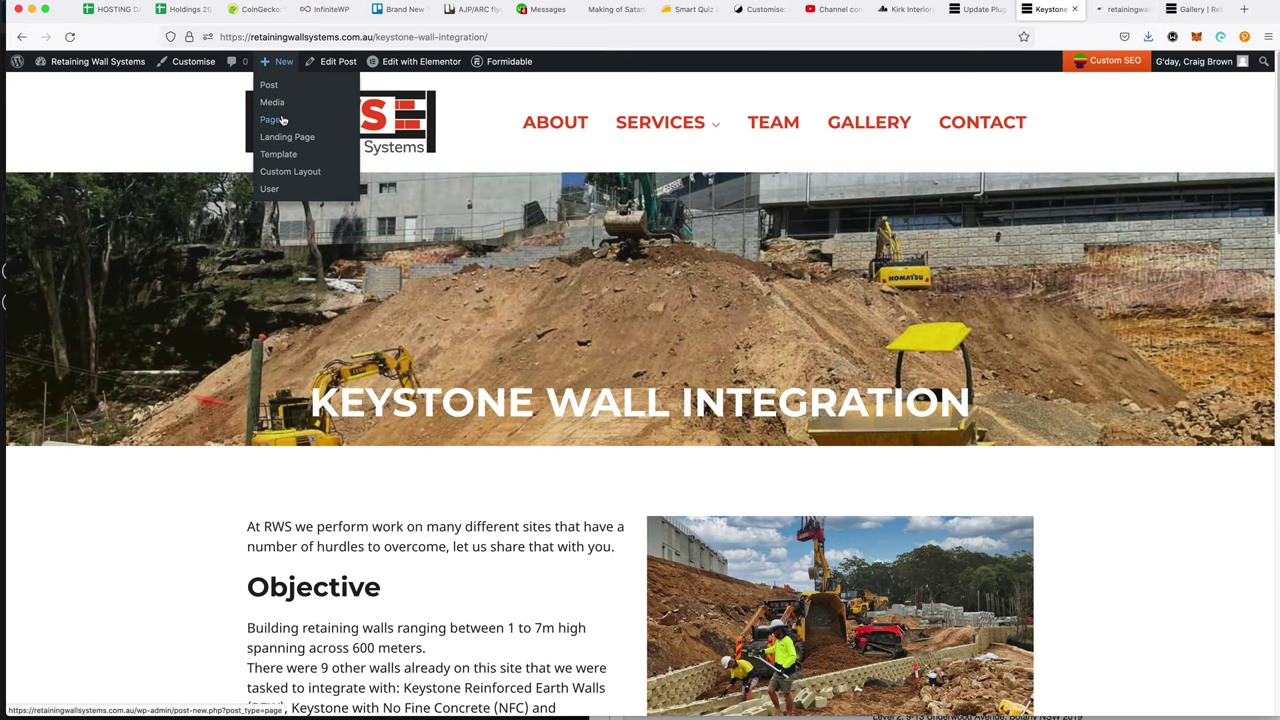
pyautogui.click(1120, 9)
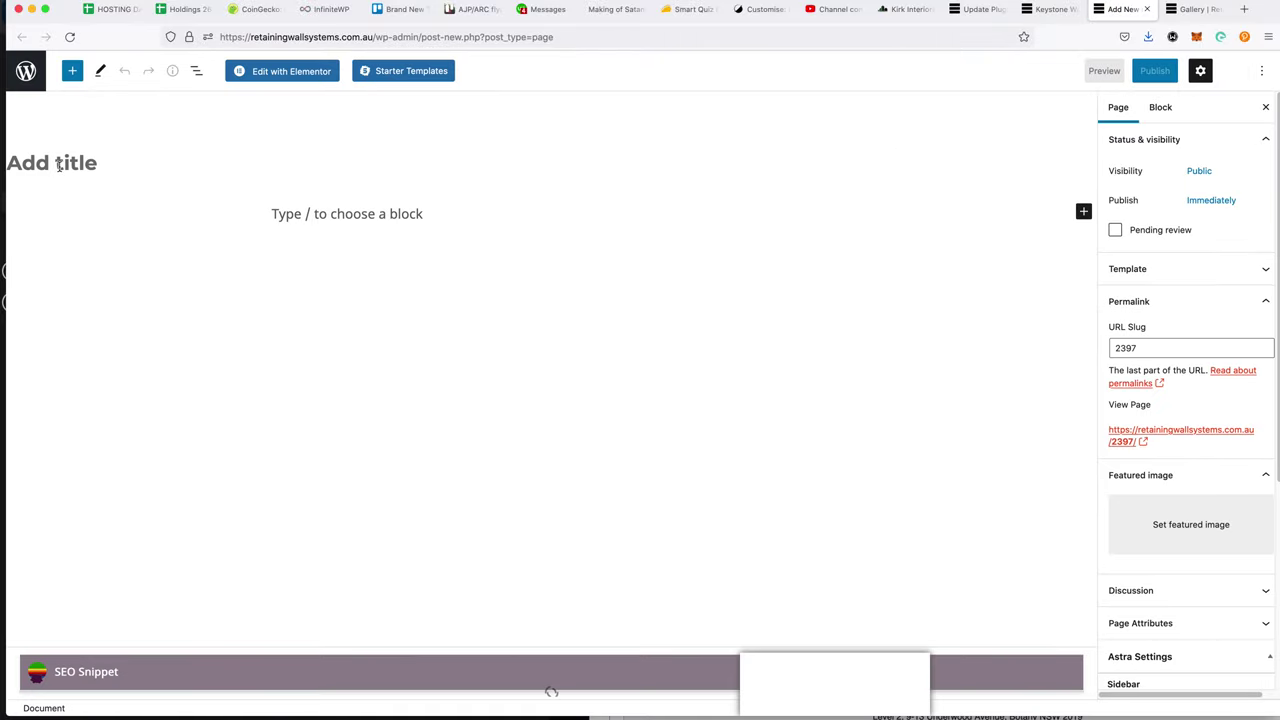
pyautogui.write('Projects')
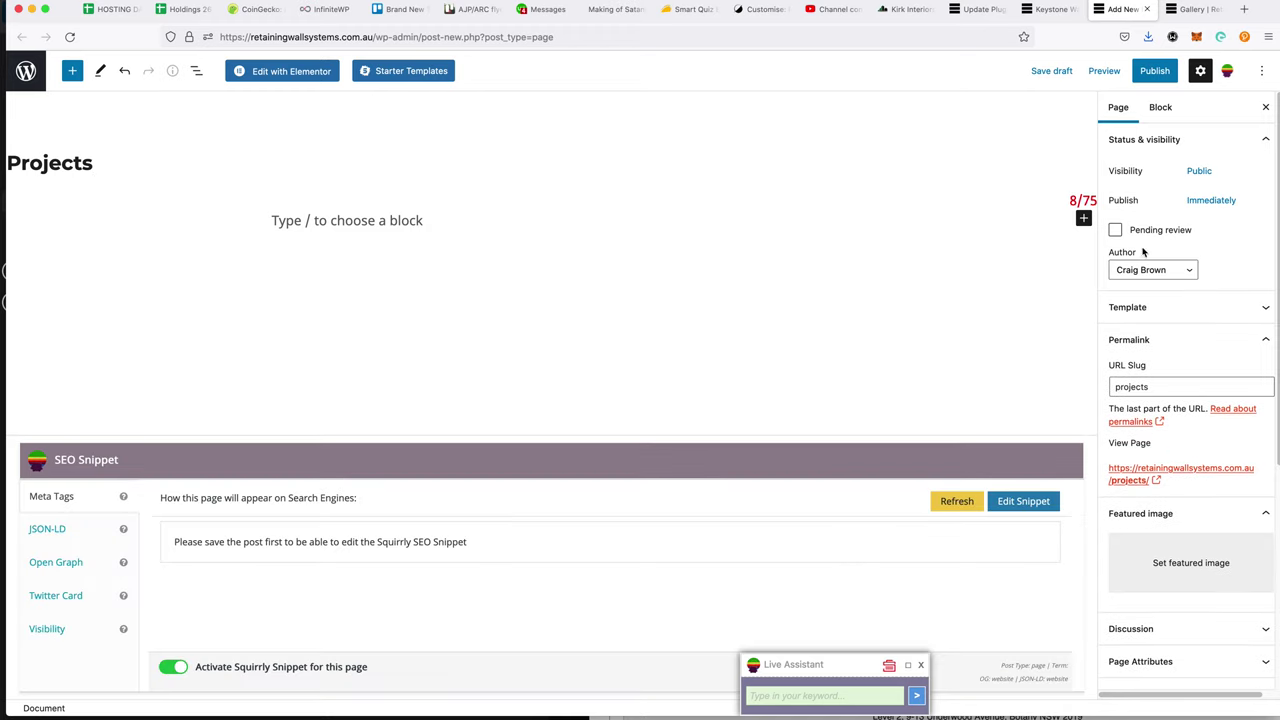
# - In the page's Astra settings, set the sidebar to No Sidebar and the content layout to Full Width / Stretched
pyautogui.scroll(-7, 1128, 420)
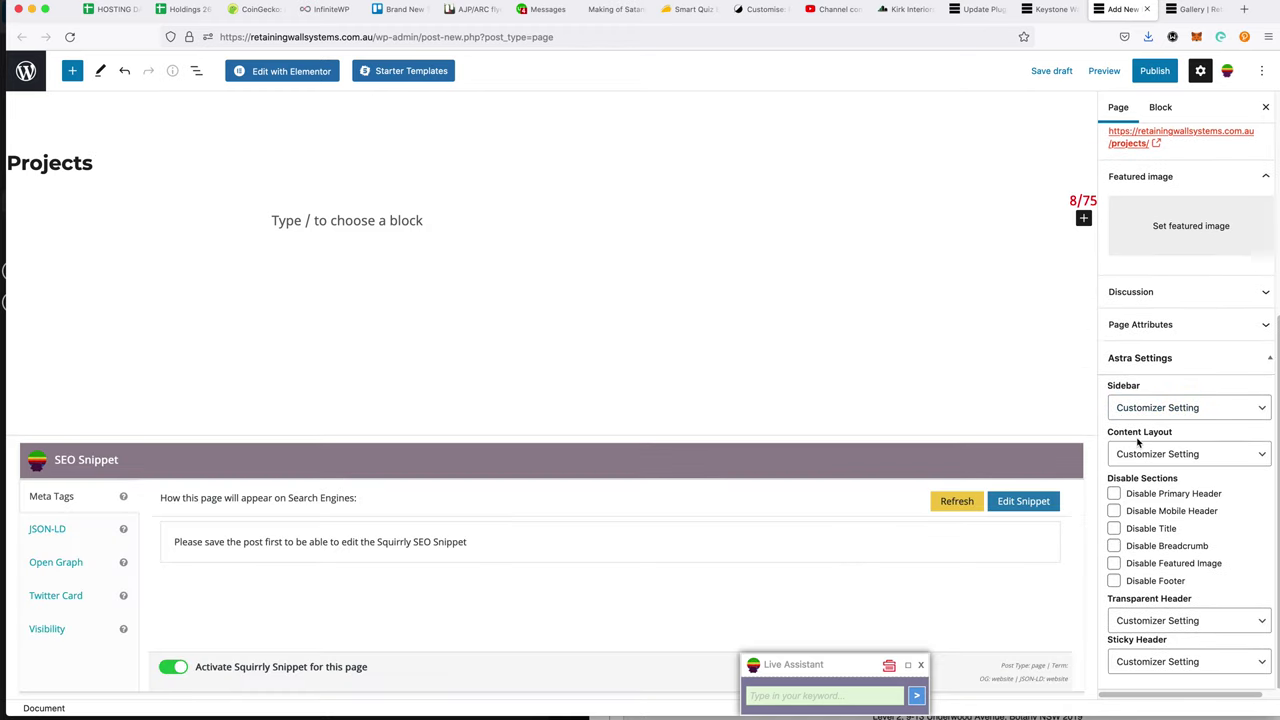
pyautogui.click(1146, 408)
pyautogui.click(1140, 445)
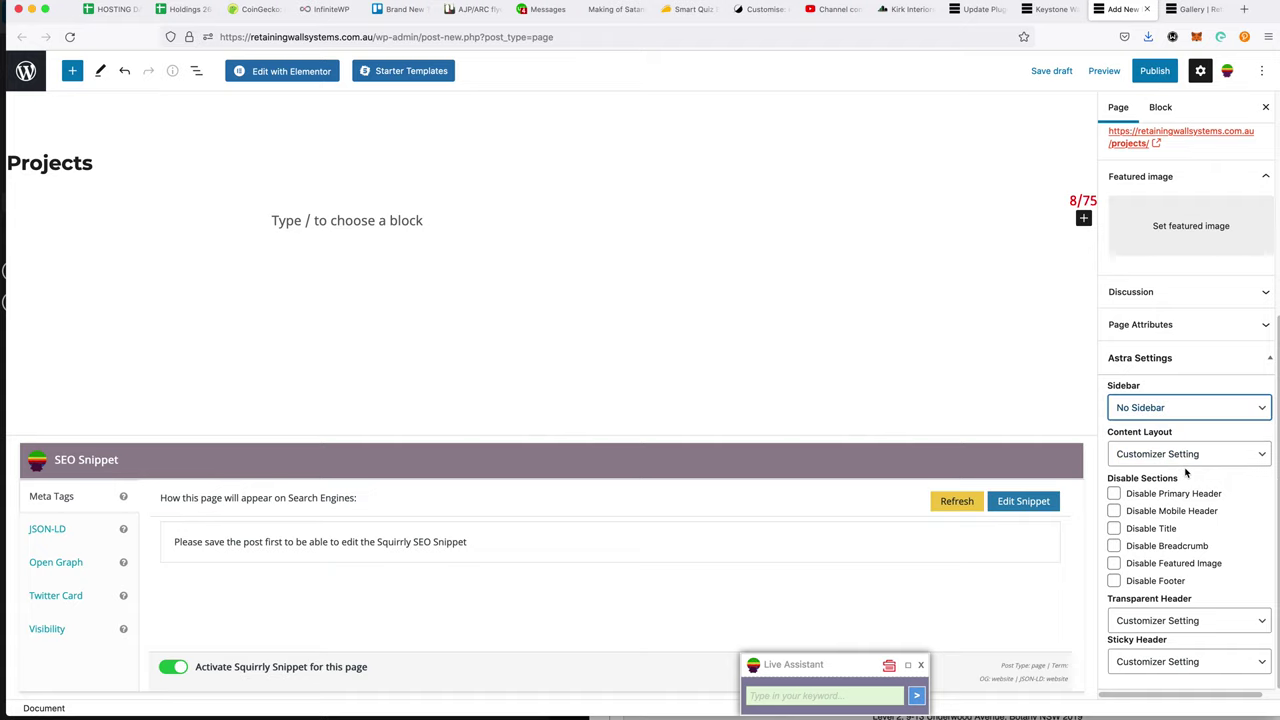
pyautogui.click(1187, 455)
pyautogui.click(1189, 506)
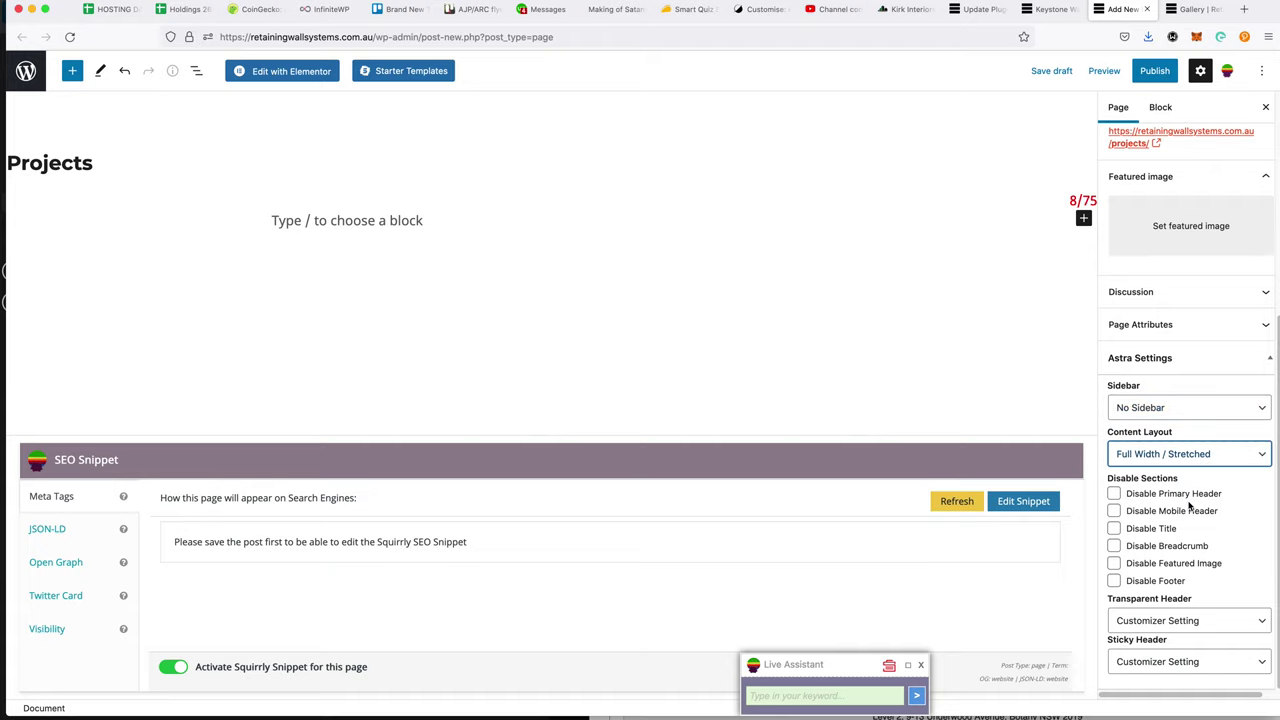
# - Disable the title, breadcrumb and featured image sections for the Projects page
pyautogui.click(1140, 528)
pyautogui.click(1170, 548)
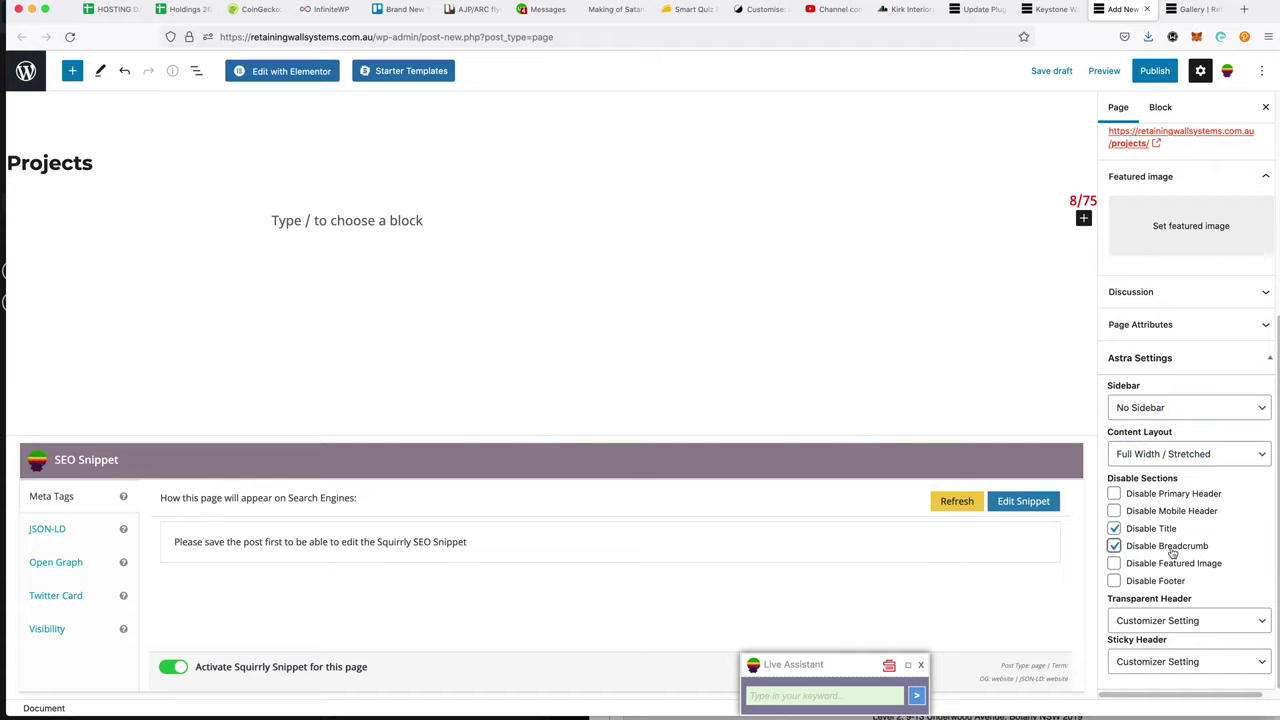
pyautogui.click(1179, 567)
# - Set the transparent header and sticky header to Disabled and publish the Projects page
pyautogui.click(1183, 620)
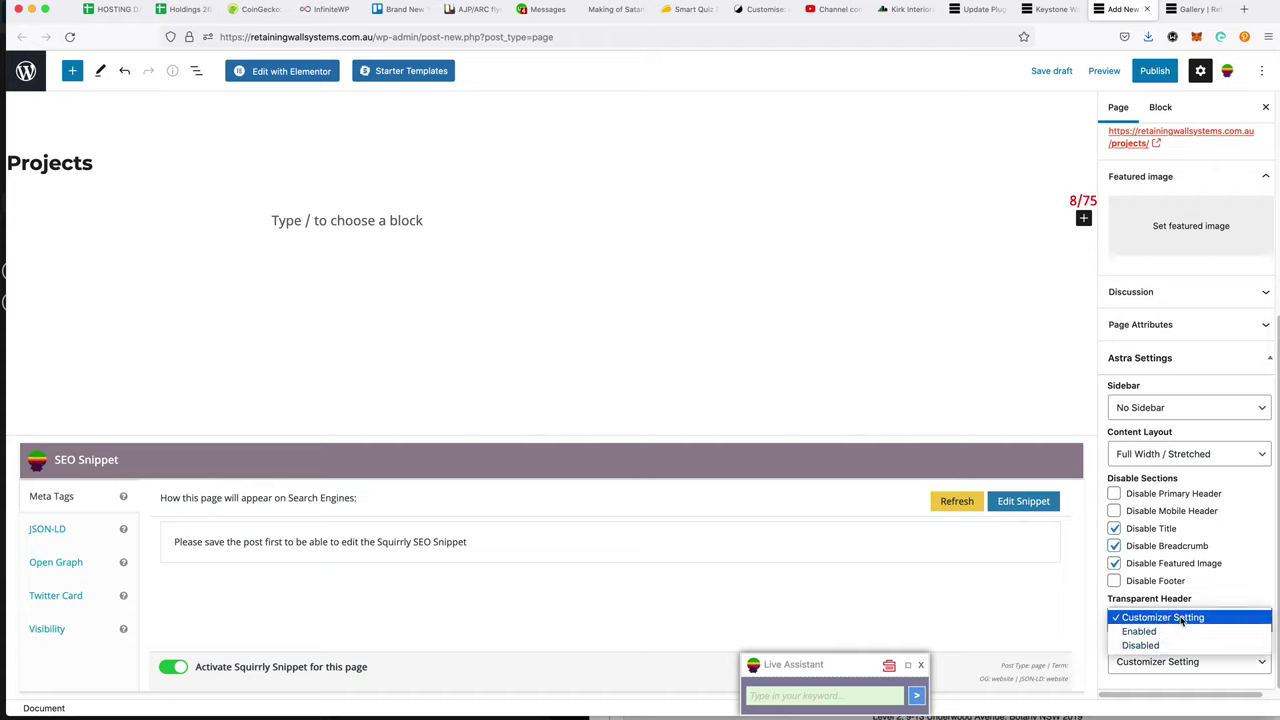
pyautogui.click(1196, 649)
pyautogui.click(1188, 661)
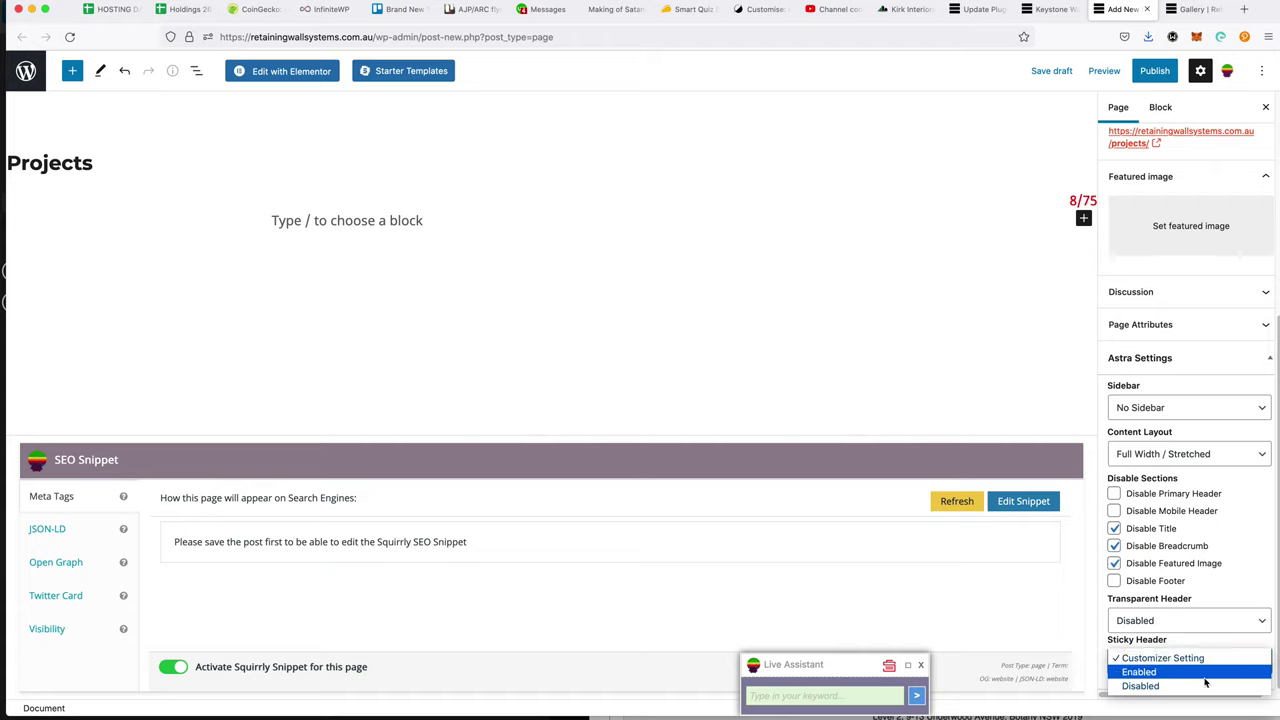
pyautogui.click(1140, 686)
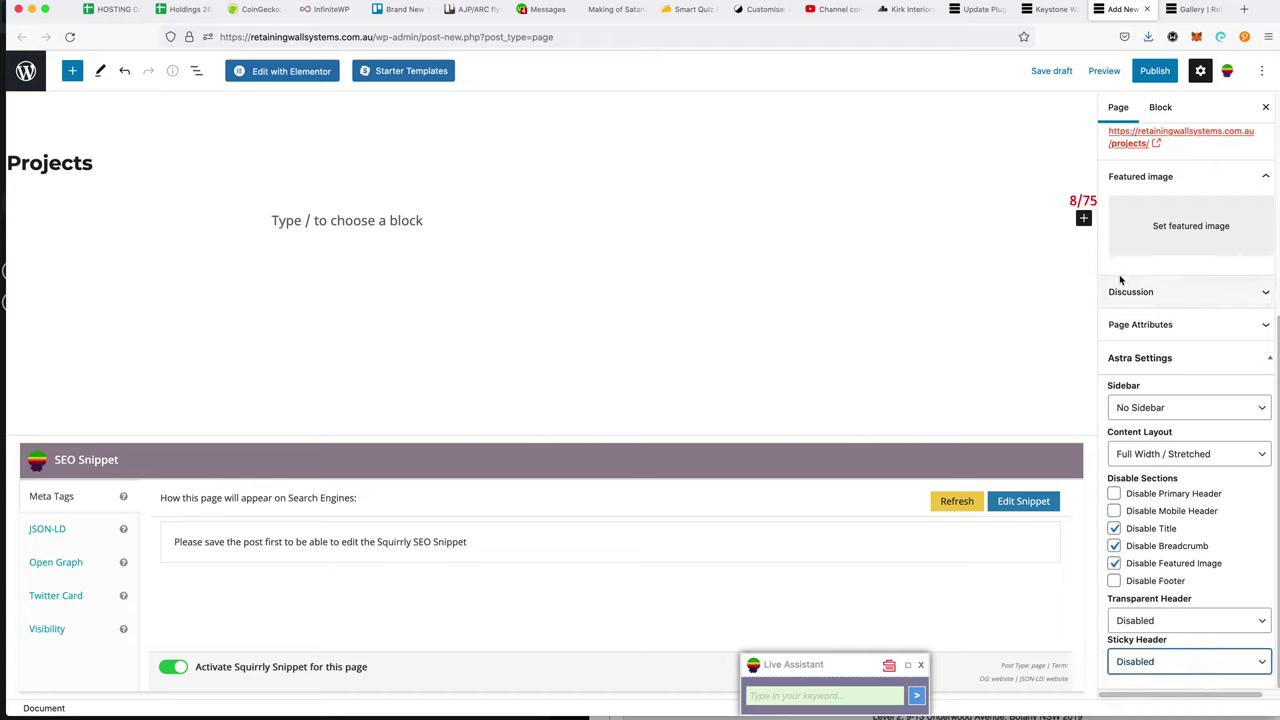
pyautogui.click(1154, 70)
pyautogui.click(1157, 72)
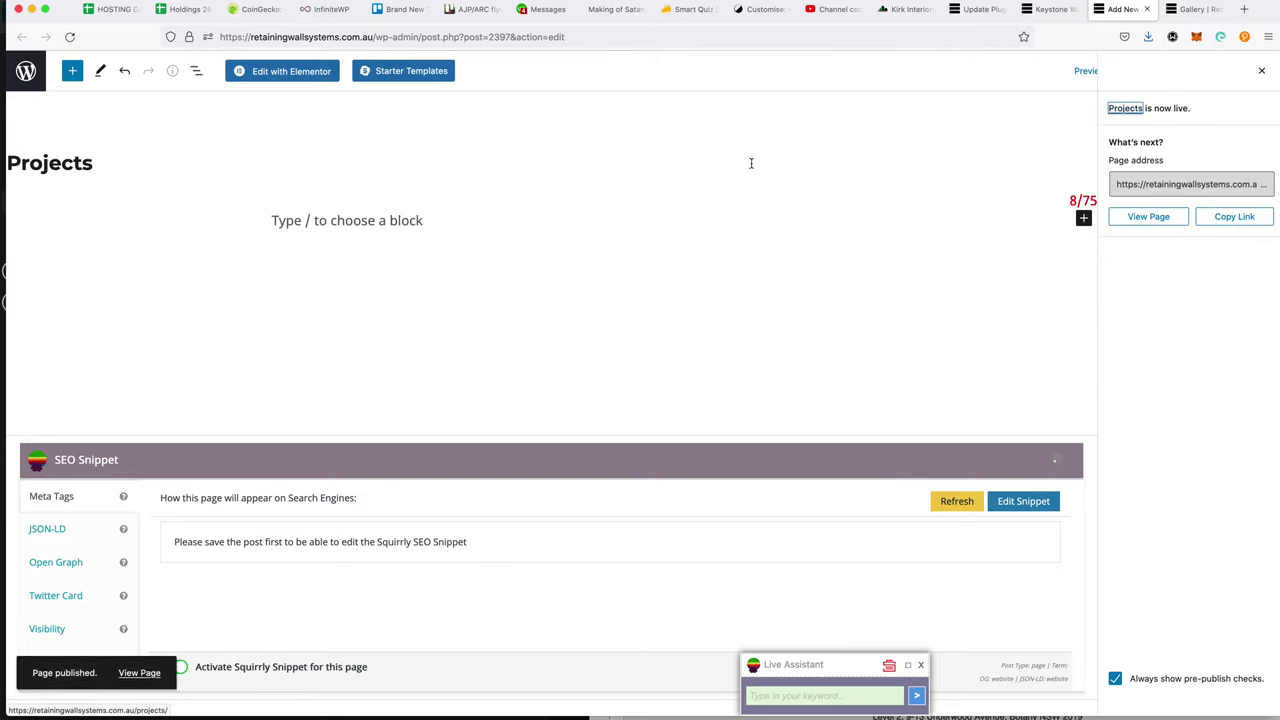
# - Return to the live Keystone Wall Integration post, compare its header banner with the site's About page and go back to the post
pyautogui.click(1061, 11)
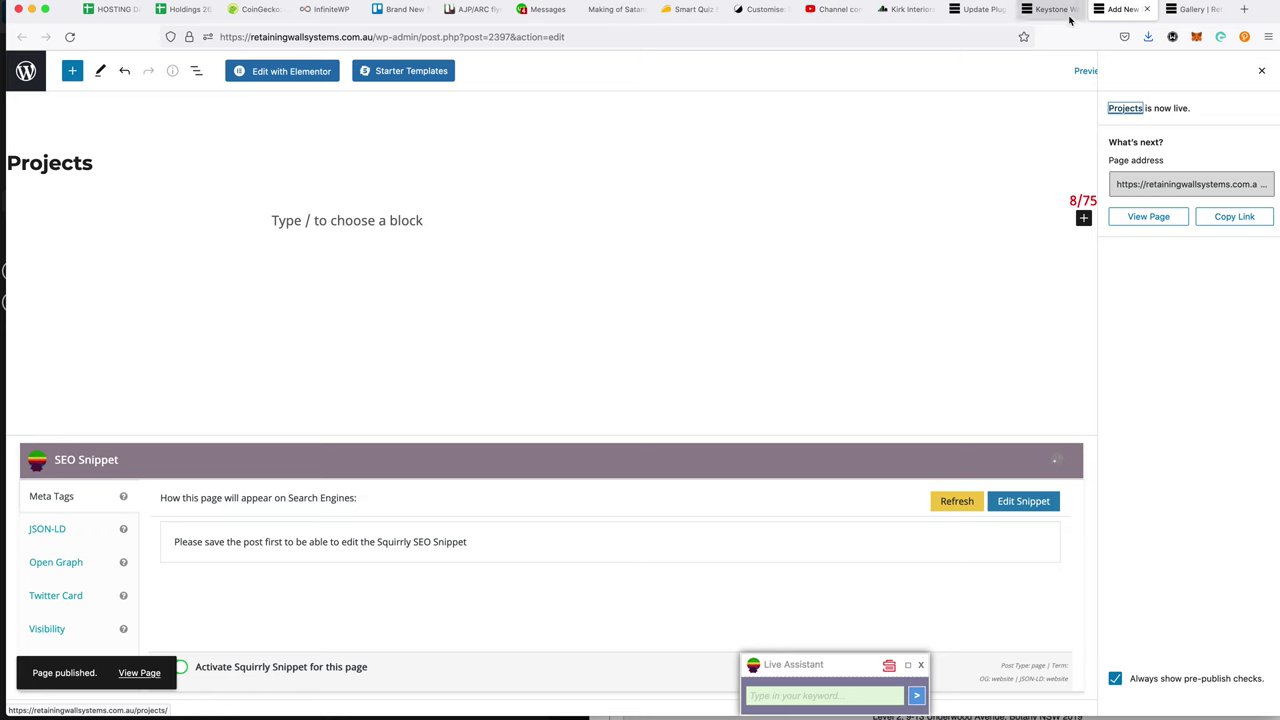
pyautogui.scroll(-2, 188, 355)
pyautogui.scroll(2, 192, 363)
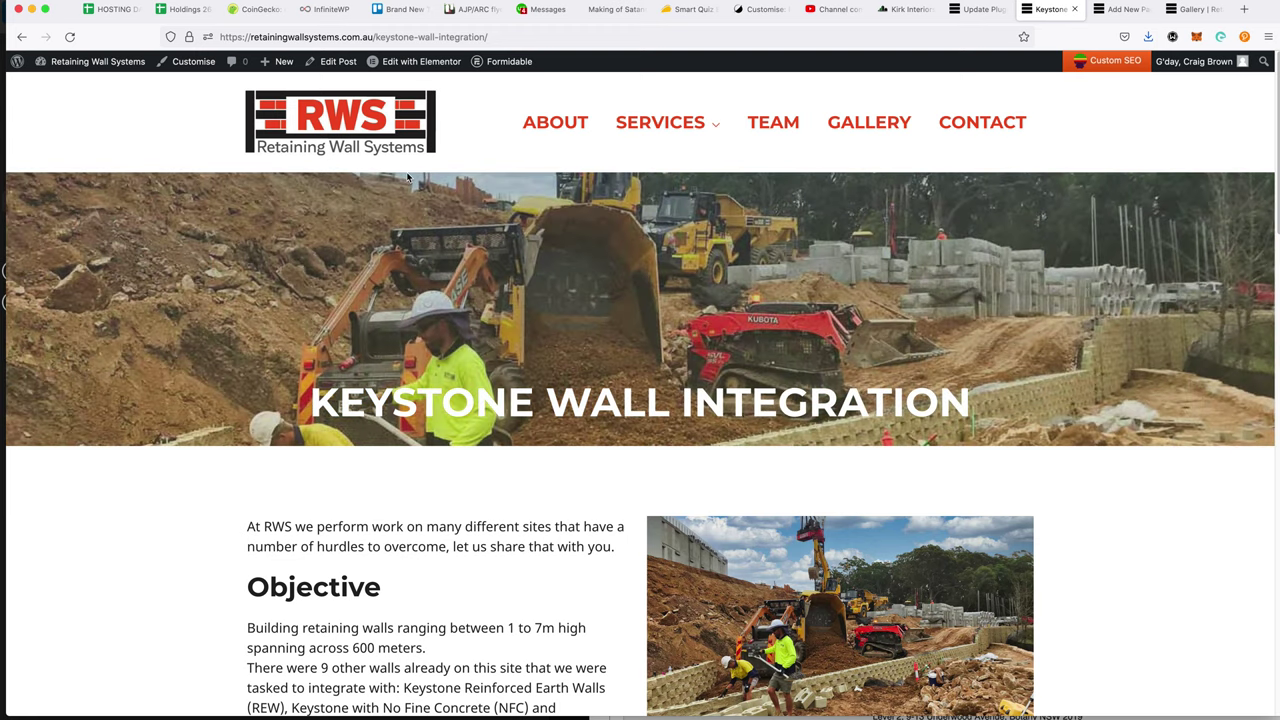
pyautogui.scroll(-2, 545, 283)
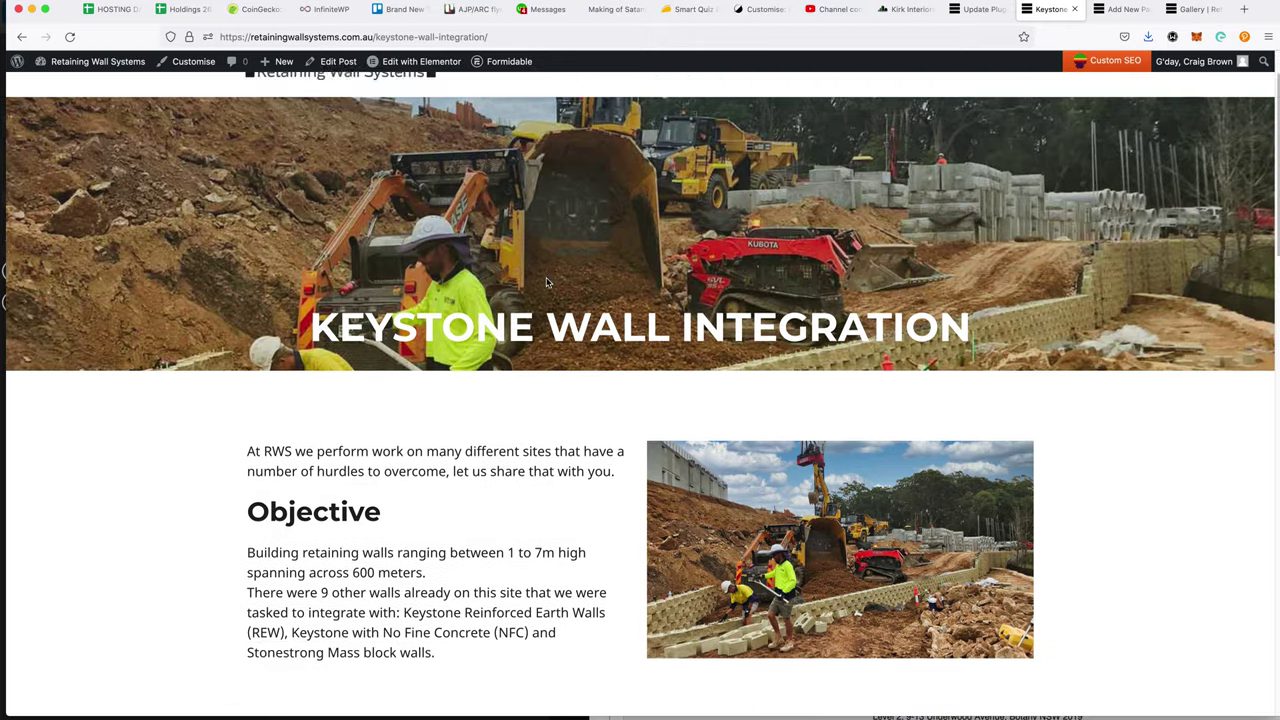
pyautogui.scroll(2, 549, 262)
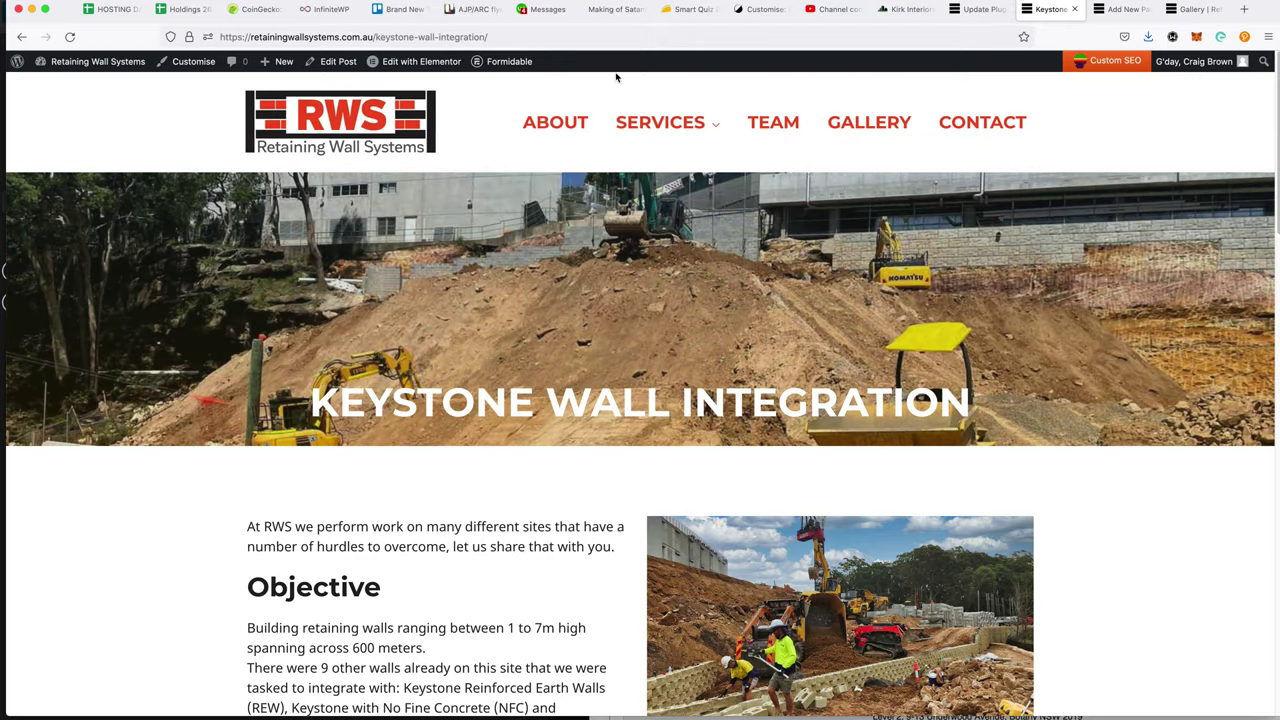
pyautogui.click(555, 133)
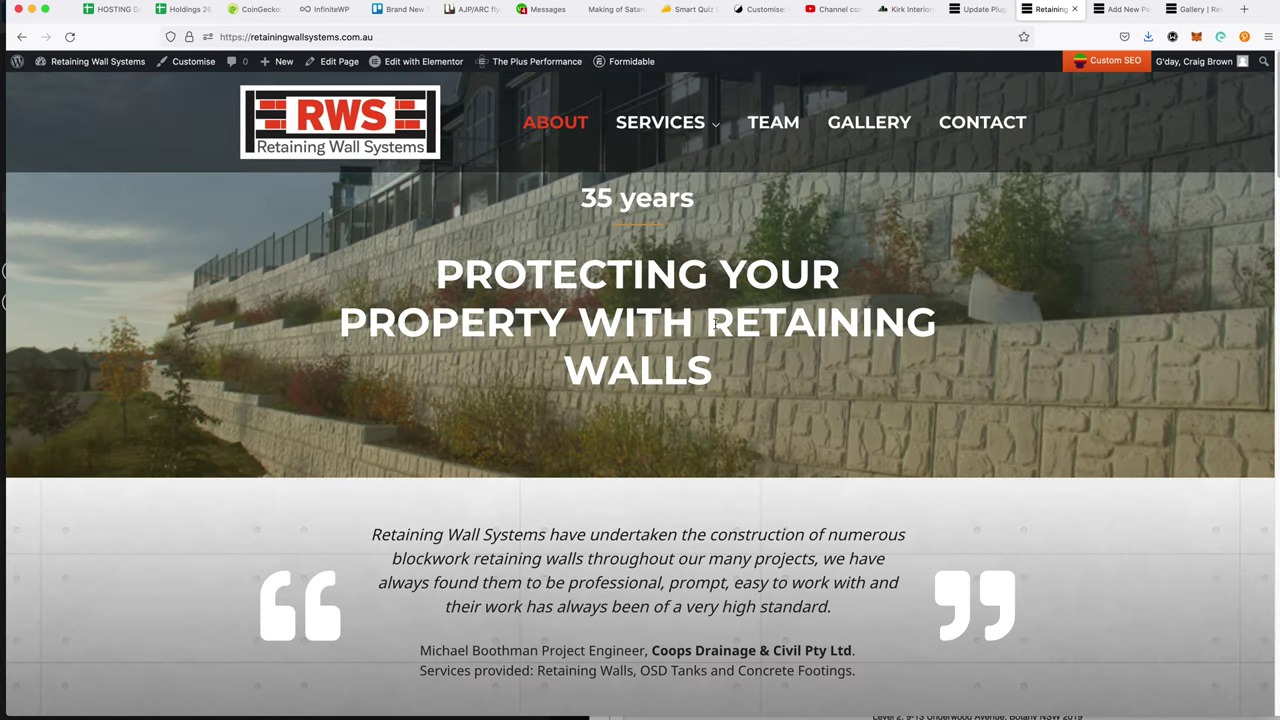
pyautogui.press('super+Left')
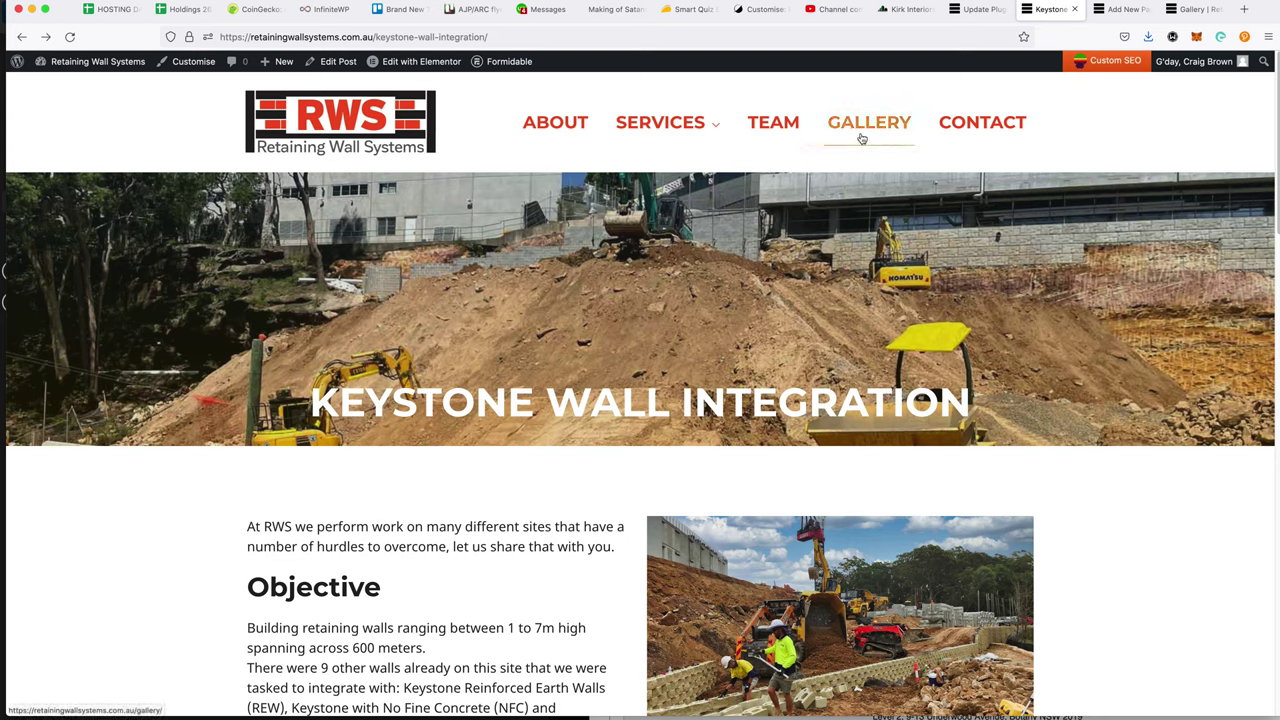
# - Review the live Keystone Wall Integration post from its header banner through all sections to the closing call-to-action button
pyautogui.moveTo(700, 128)
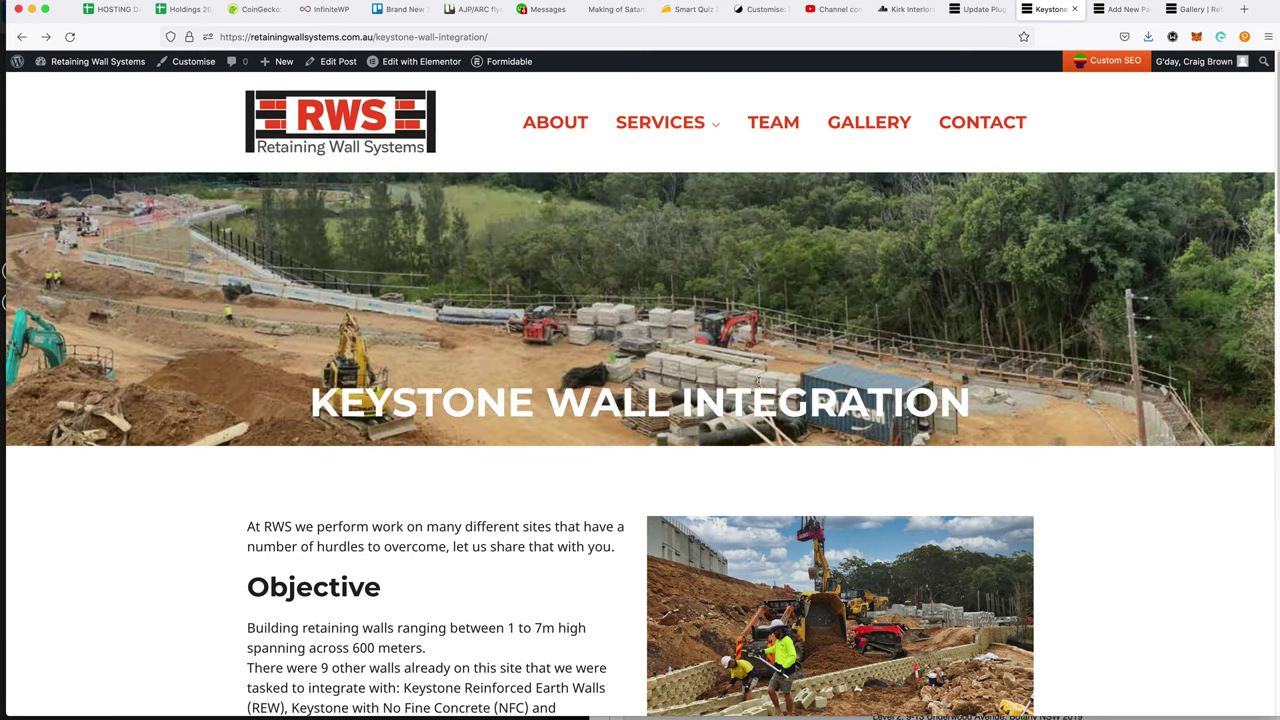
pyautogui.scroll(-10, 588, 432)
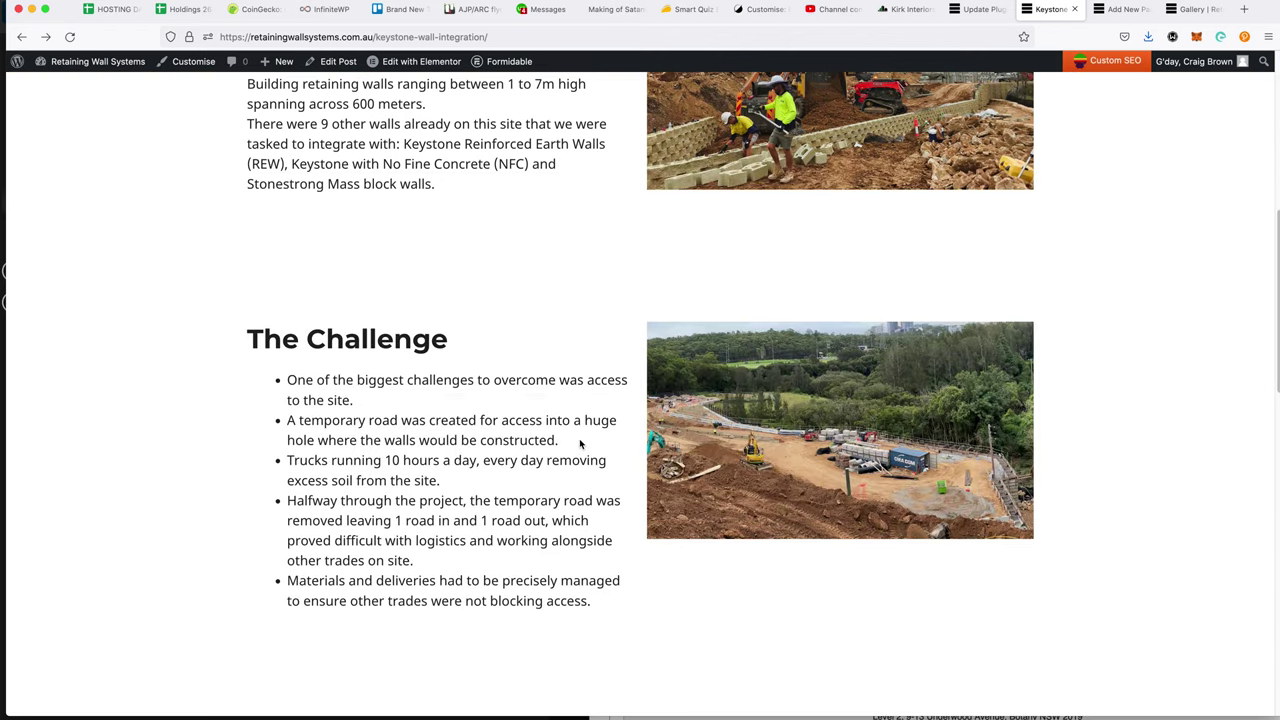
pyautogui.scroll(-5, 590, 440)
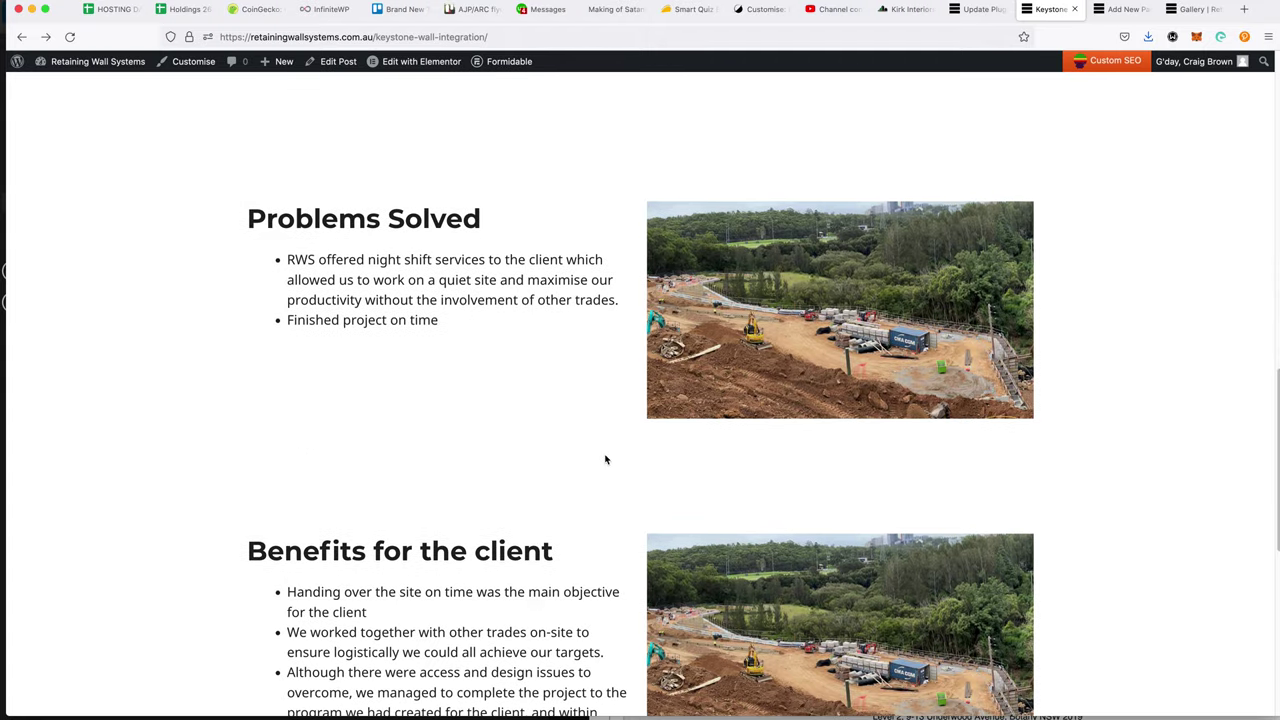
pyautogui.scroll(-5, 605, 459)
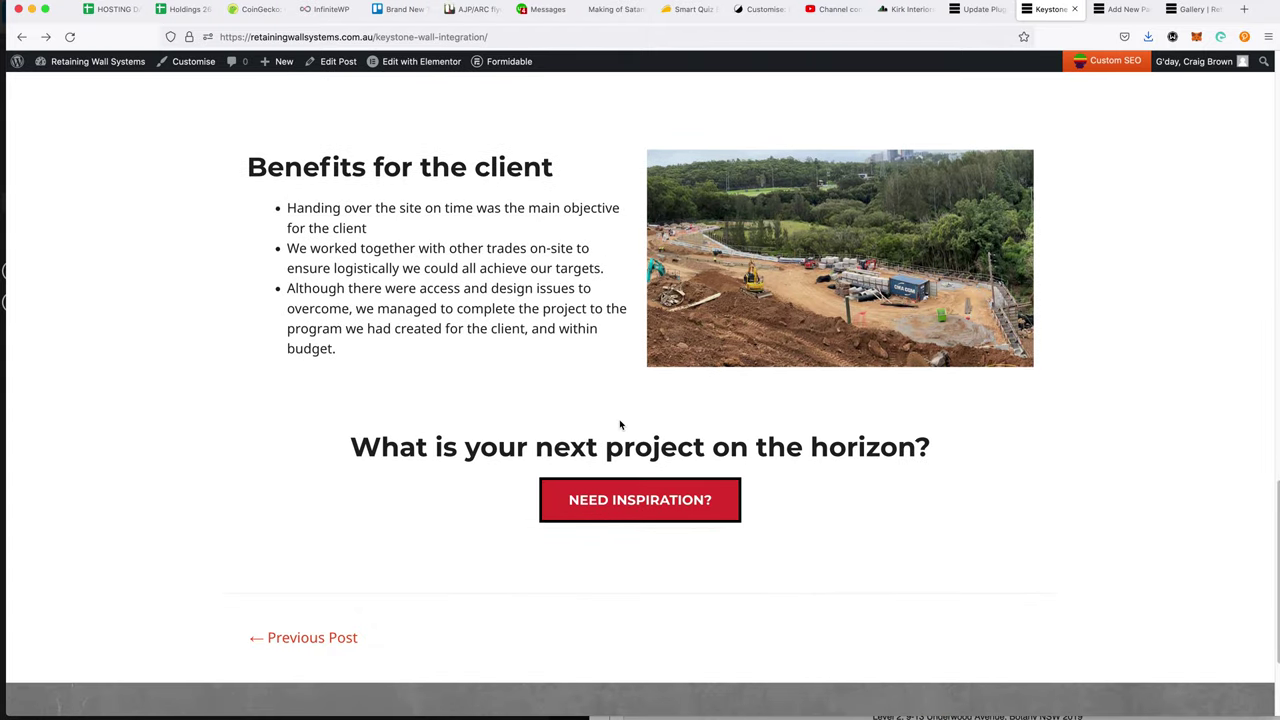
pyautogui.scroll(-2, 620, 425)
pyautogui.scroll(6, 623, 423)
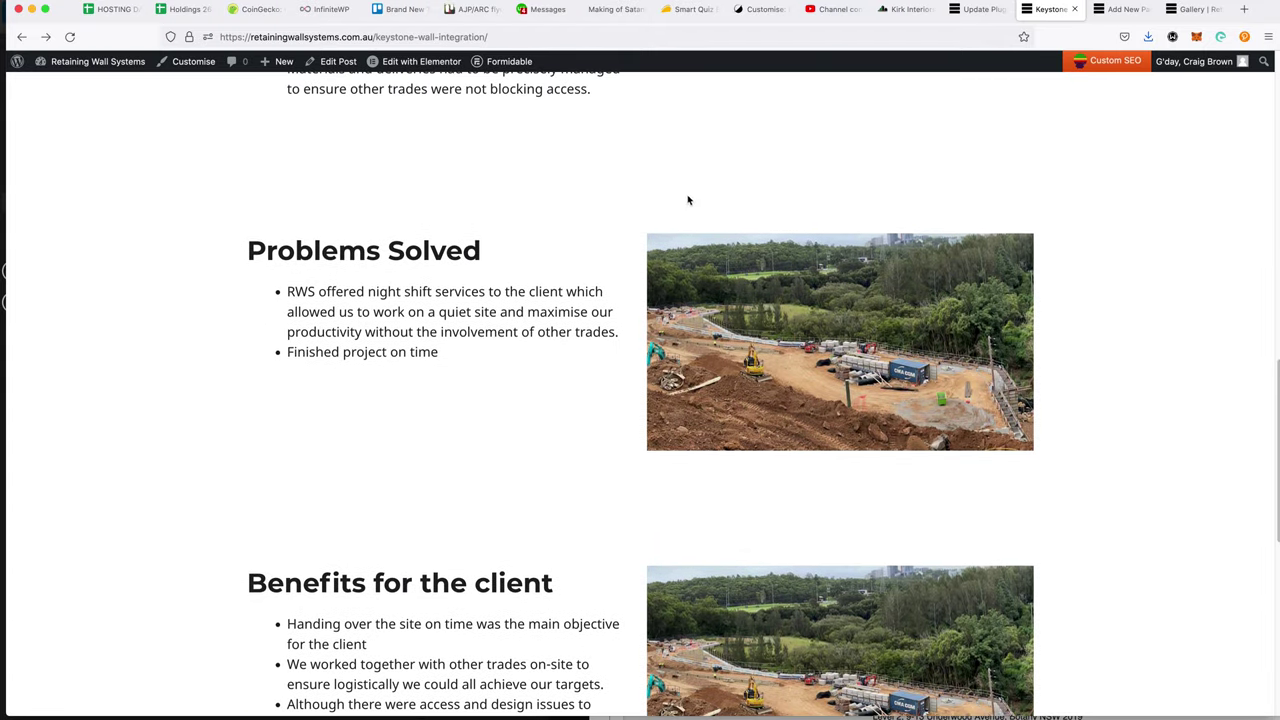
pyautogui.scroll(12, 688, 200)
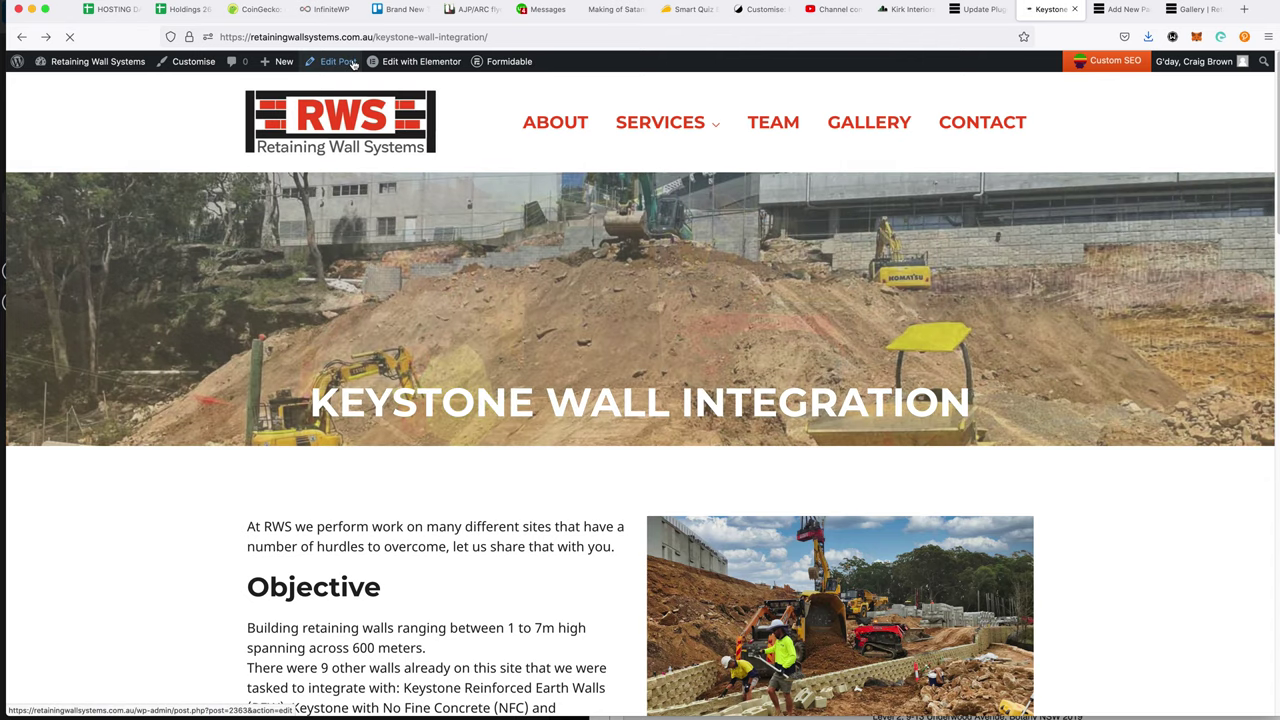
# - Open the Keystone Wall Integration post for editing and remove it from the Uncategorised category
pyautogui.click(352, 62)
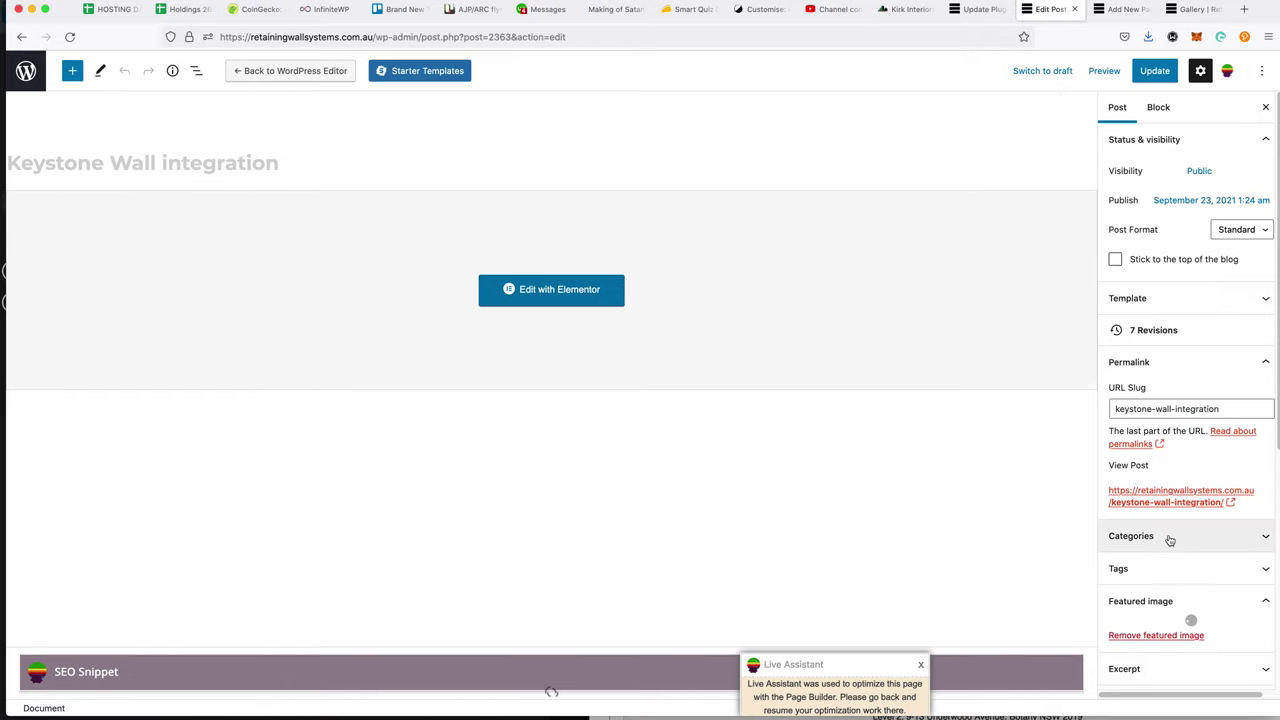
pyautogui.click(1168, 537)
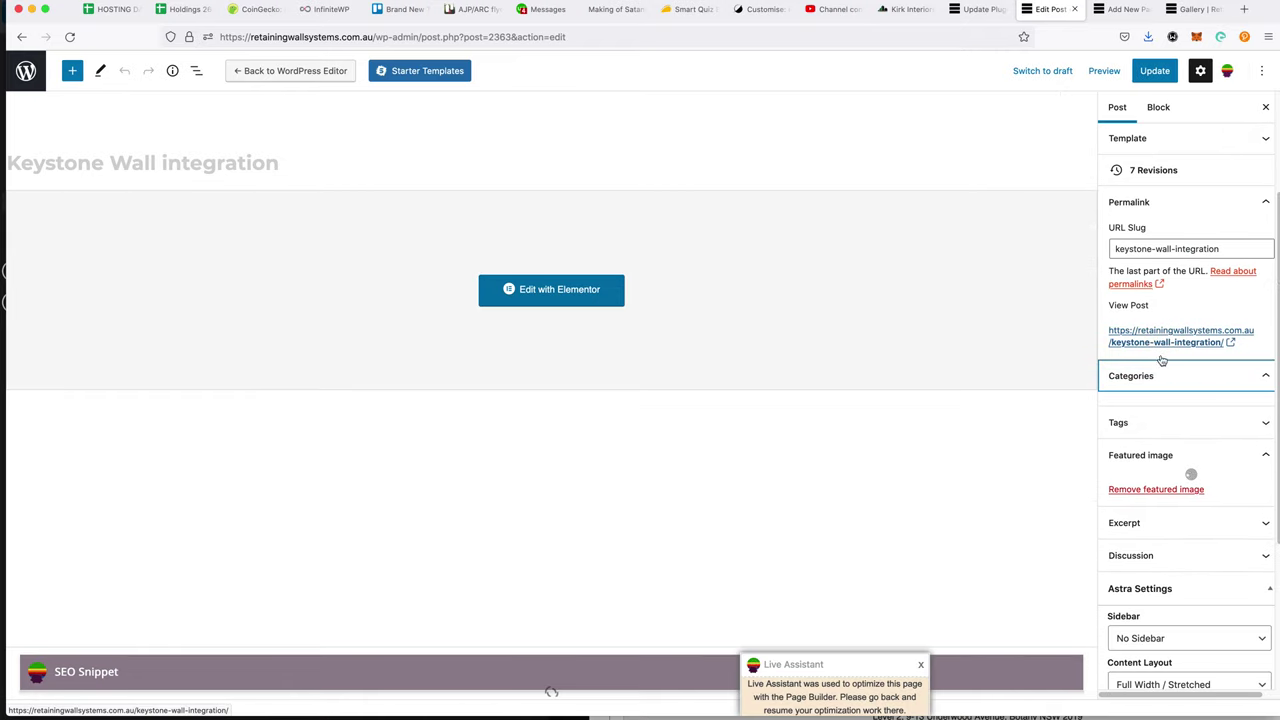
pyautogui.click(1217, 382)
pyautogui.click(1216, 383)
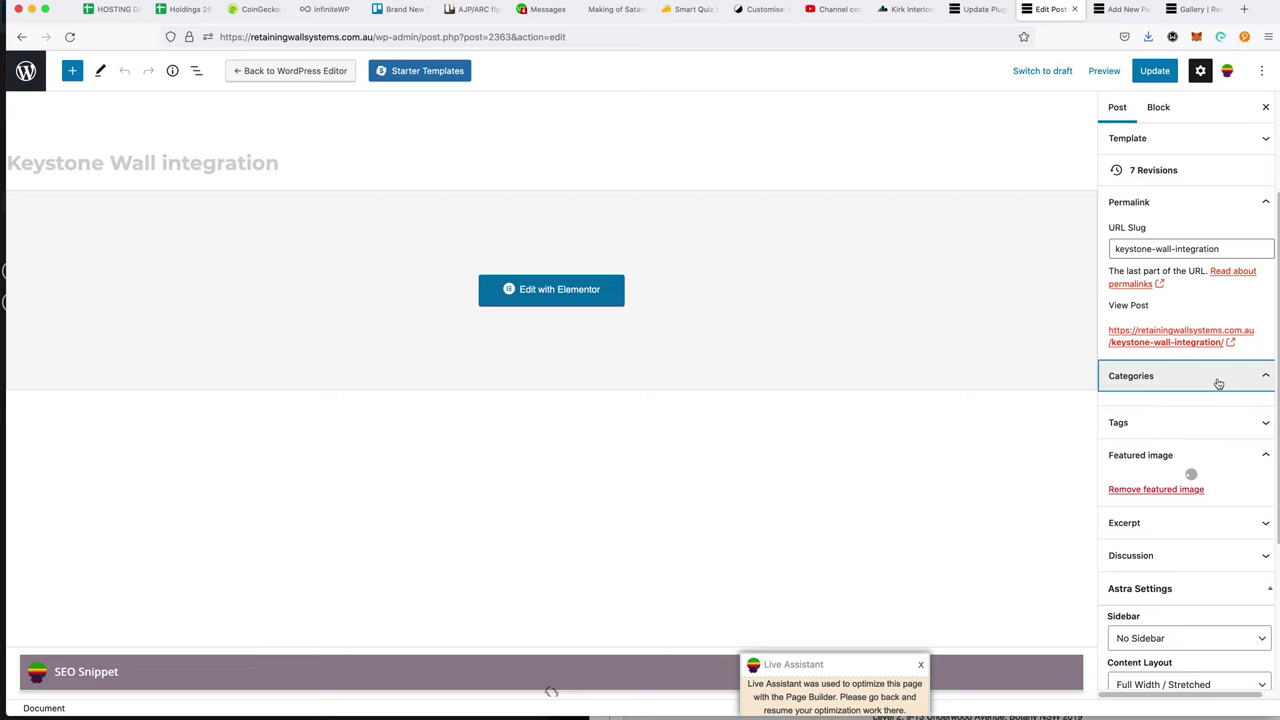
pyautogui.click(1172, 390)
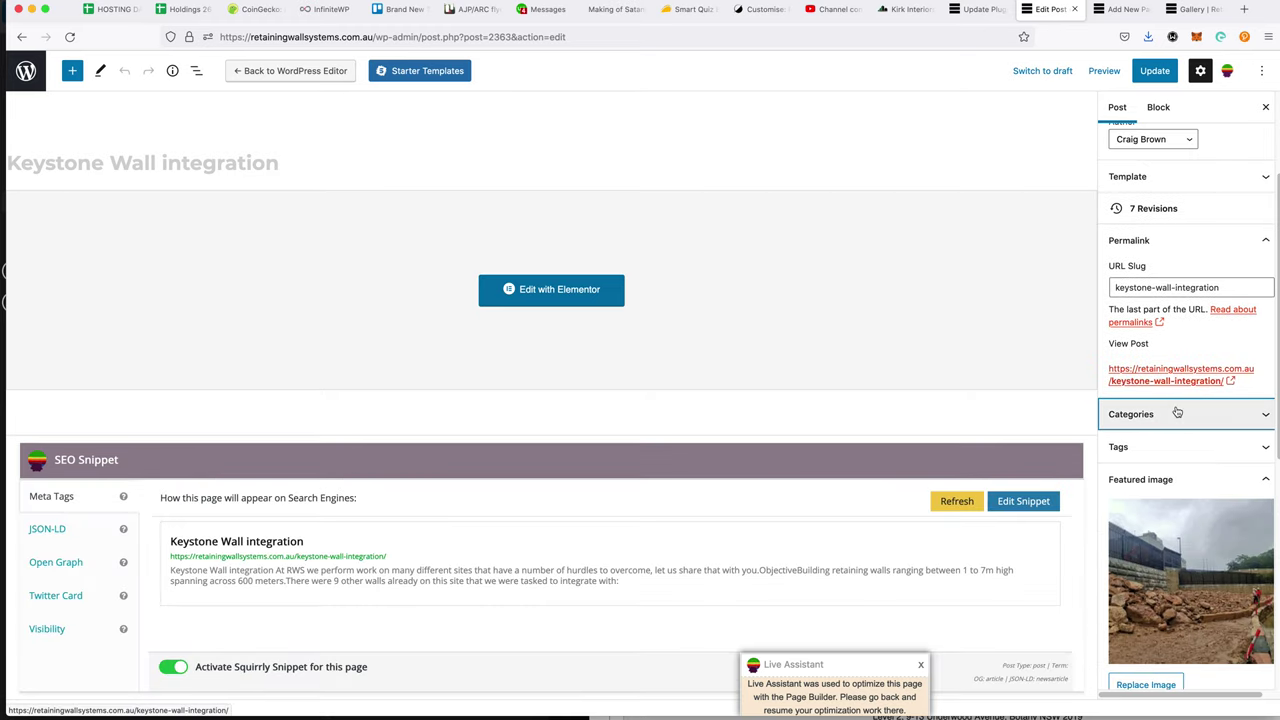
pyautogui.click(1181, 416)
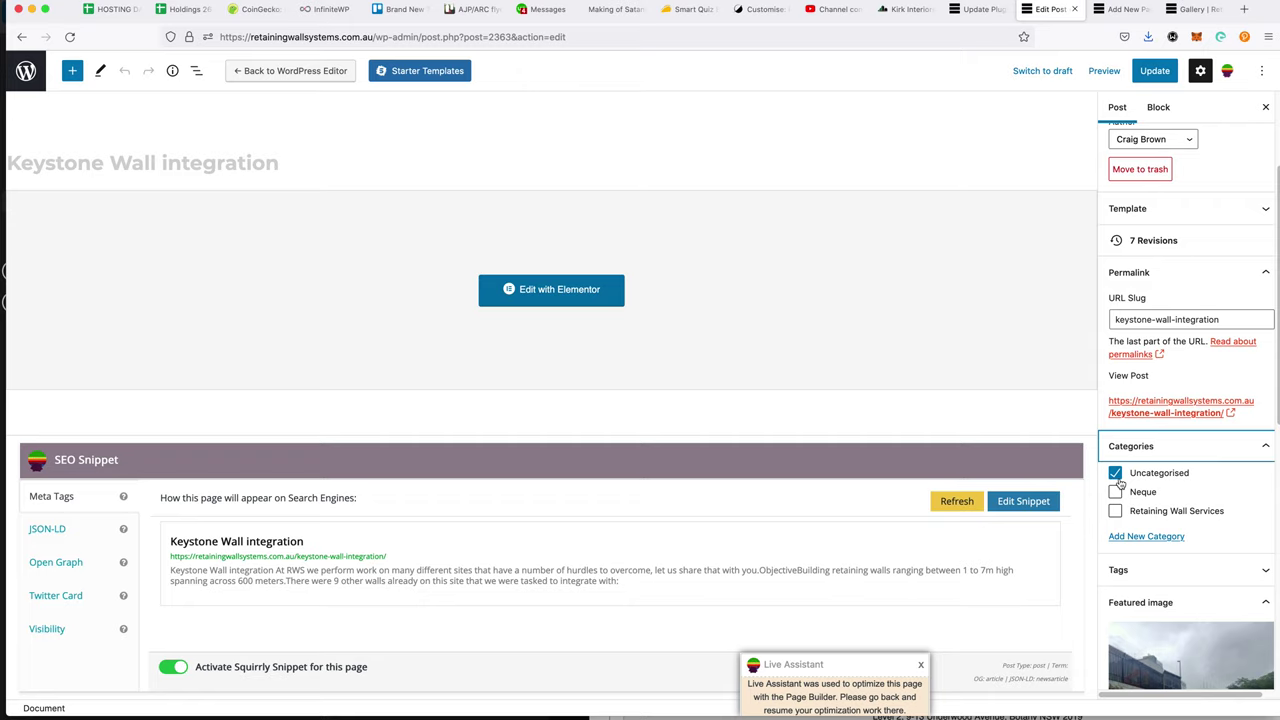
pyautogui.click(1116, 476)
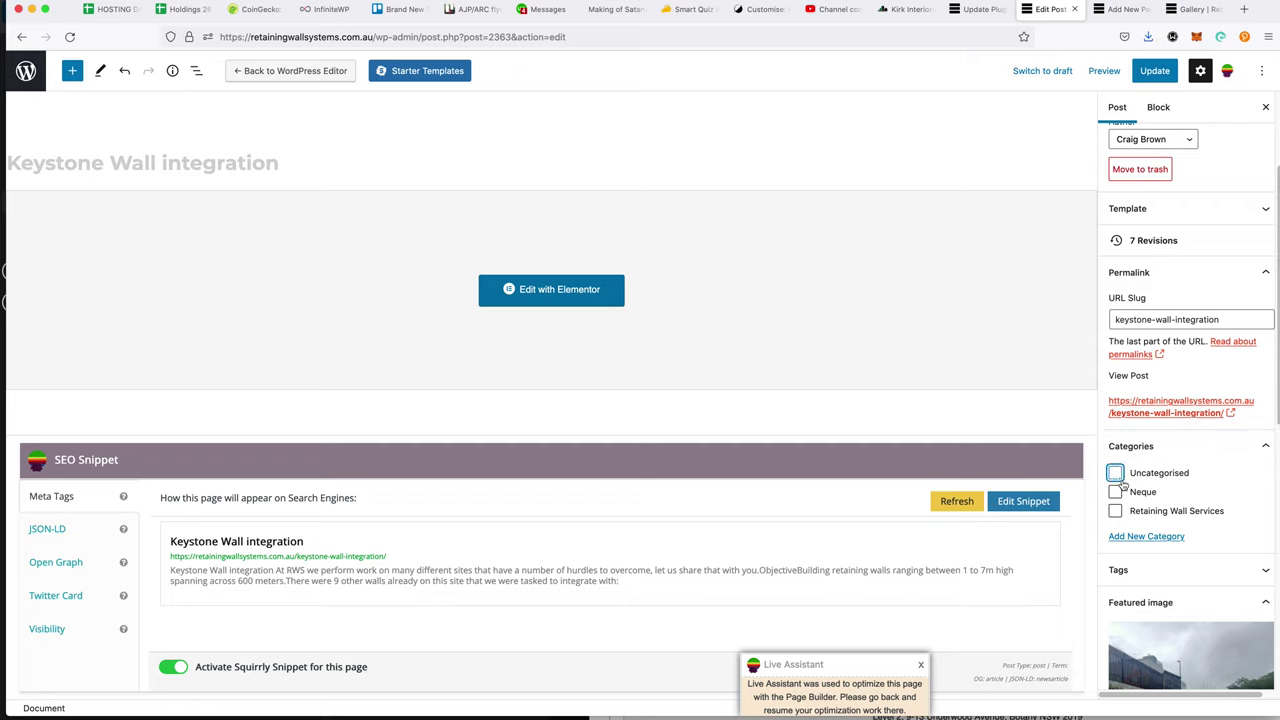
# - Add a new category named Projects to the post, then update the post and view it live
pyautogui.click(1142, 538)
pyautogui.click(1149, 570)
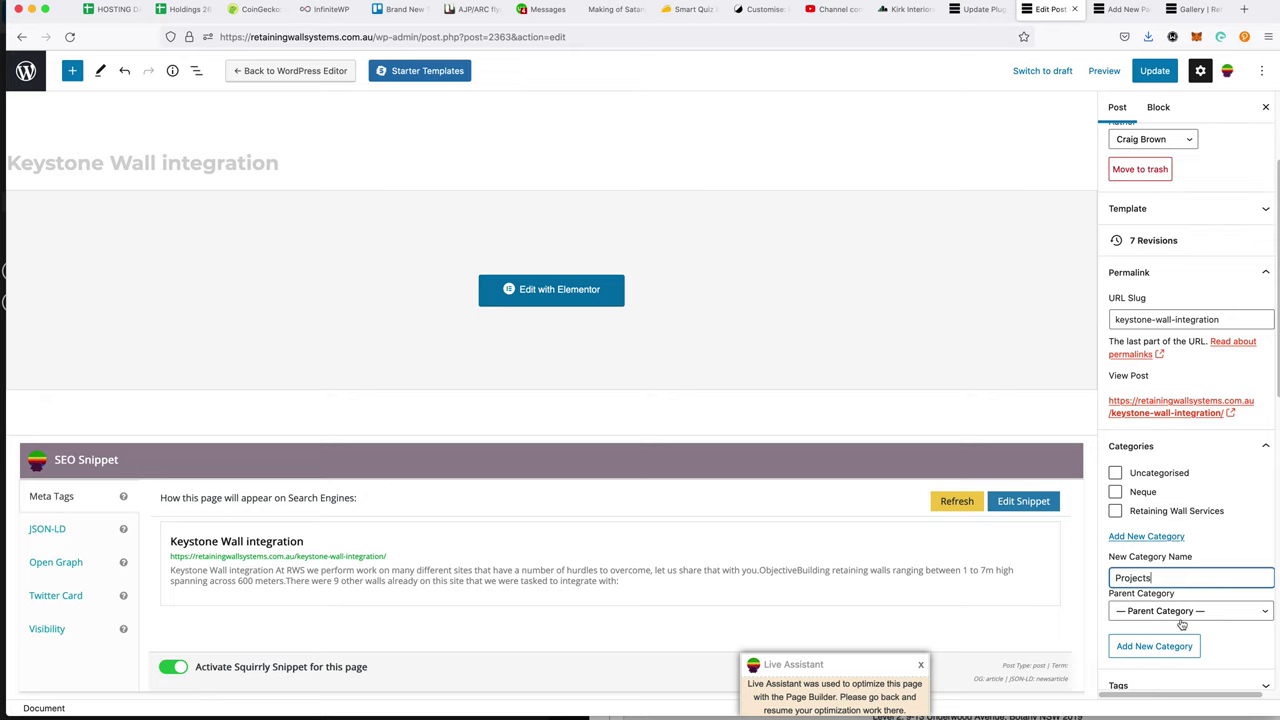
pyautogui.scroll(-2, 1172, 600)
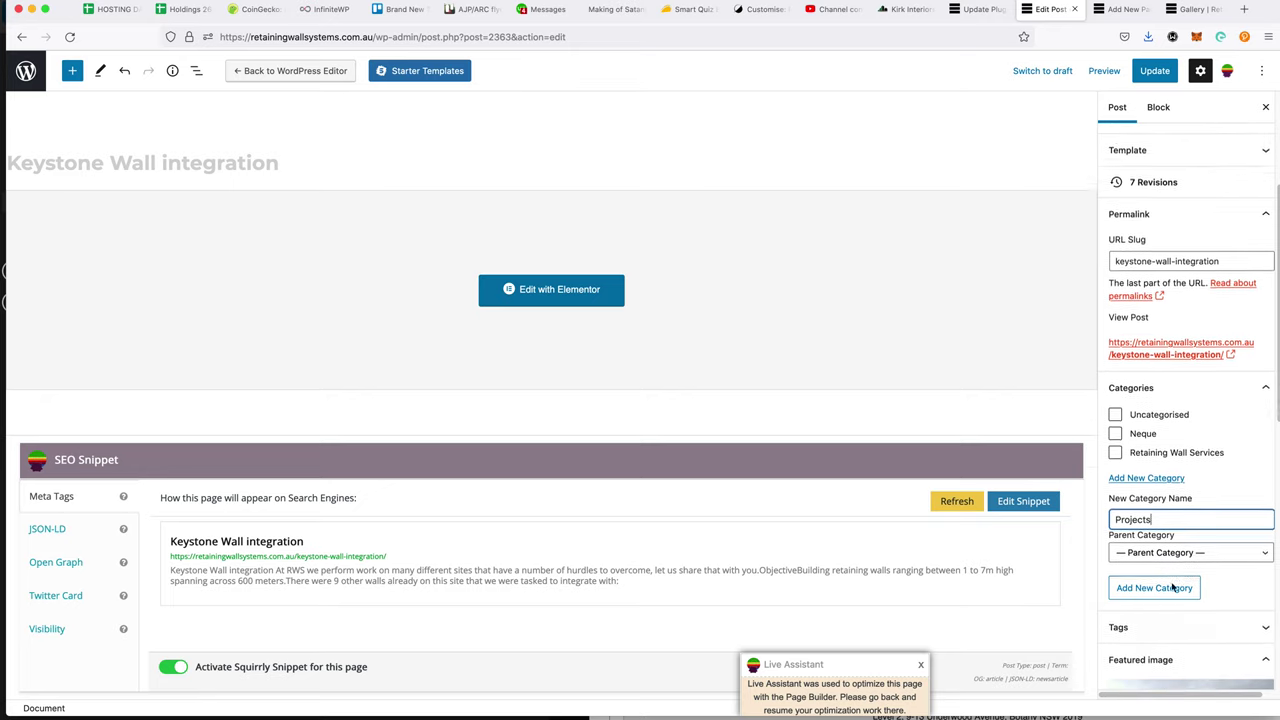
pyautogui.scroll(-1, 1180, 570)
pyautogui.click(1161, 558)
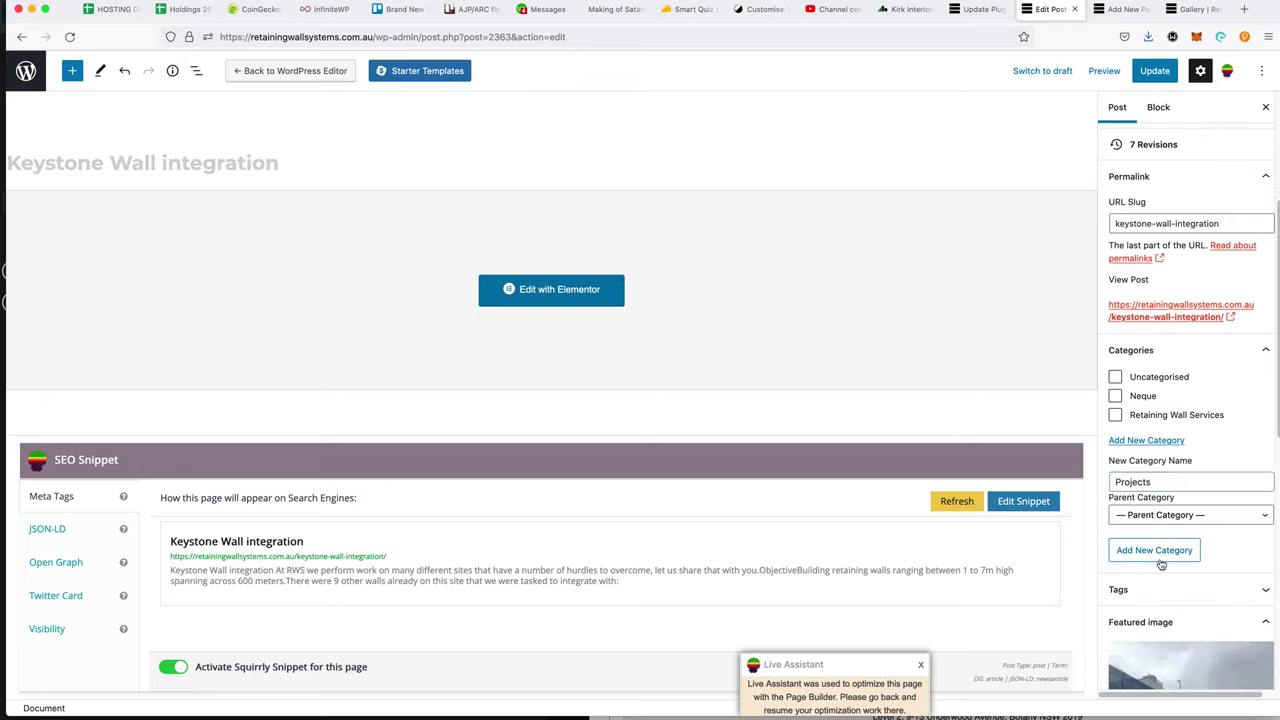
pyautogui.click(1156, 72)
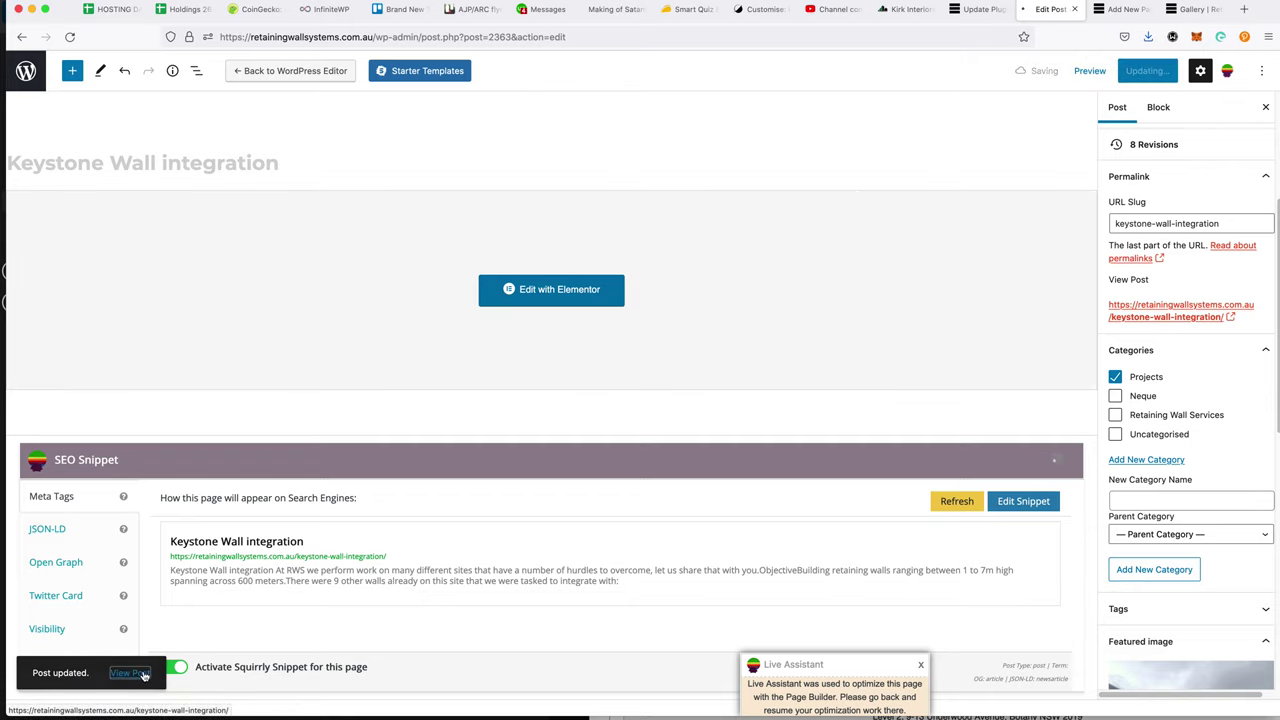
pyautogui.click(130, 673)
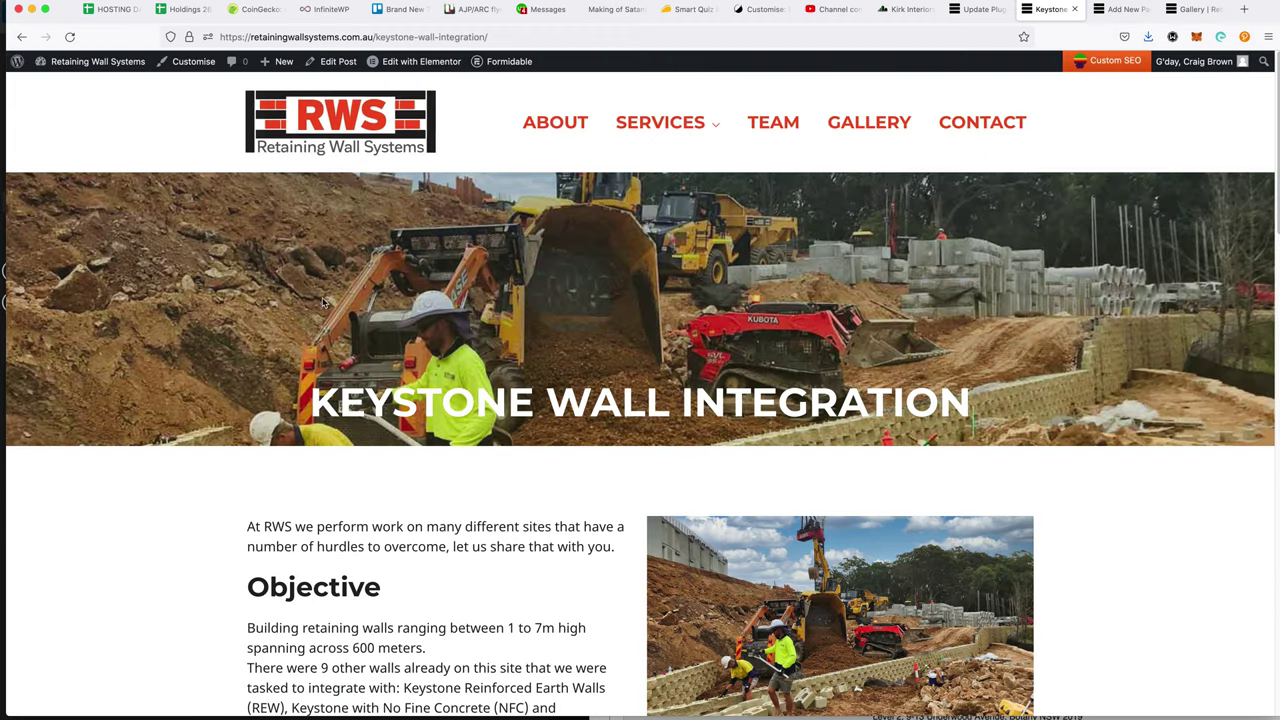
# - Open the Projects page in Elementor and dismiss the Live Assistant
pyautogui.click(1118, 12)
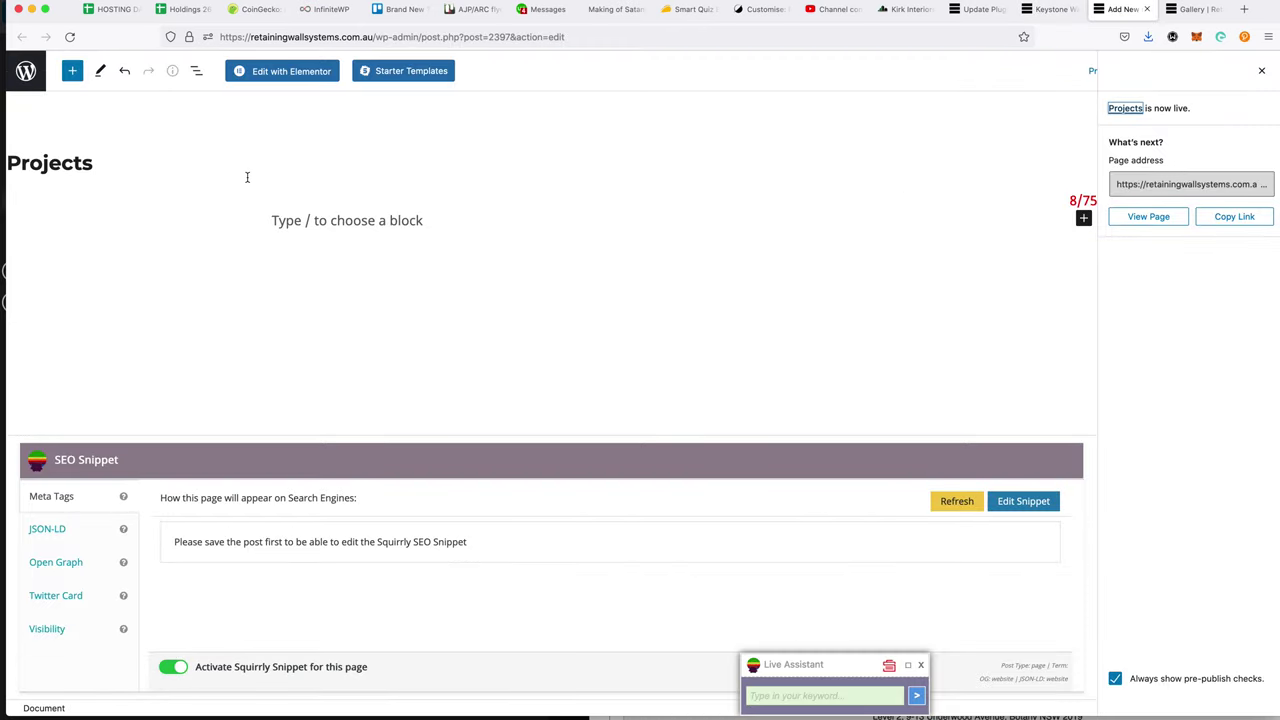
pyautogui.click(297, 75)
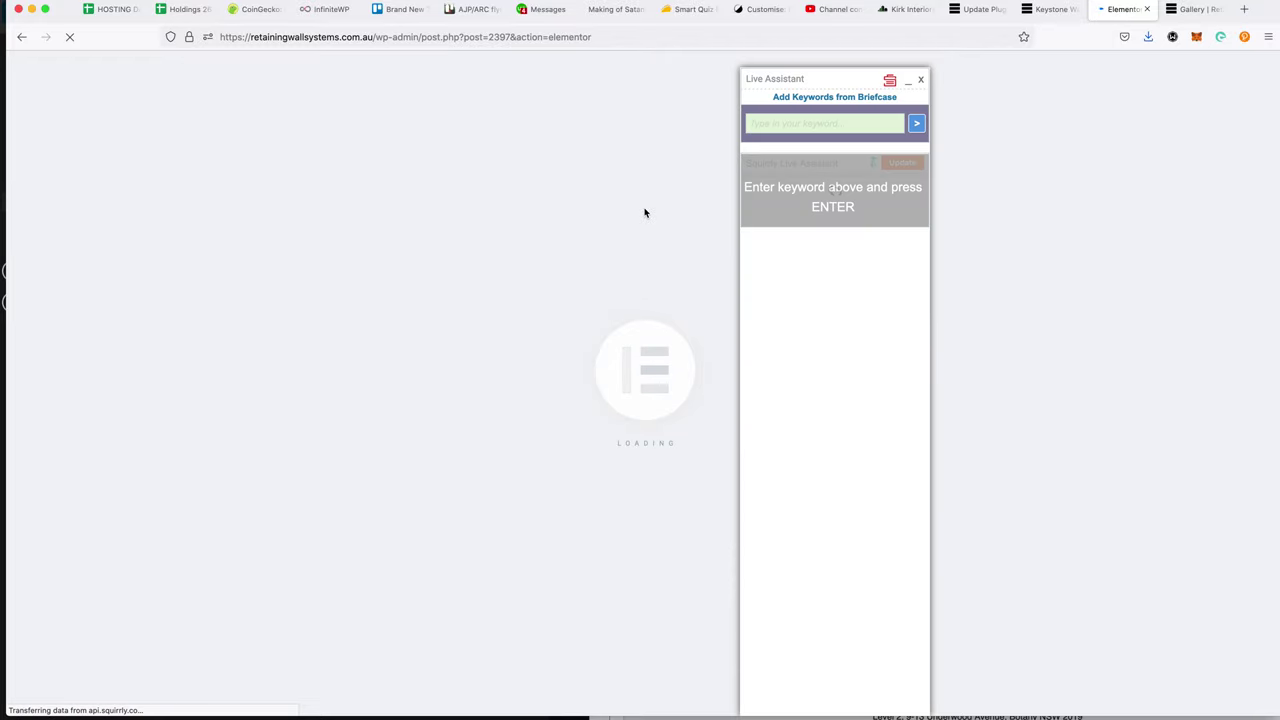
pyautogui.click(921, 80)
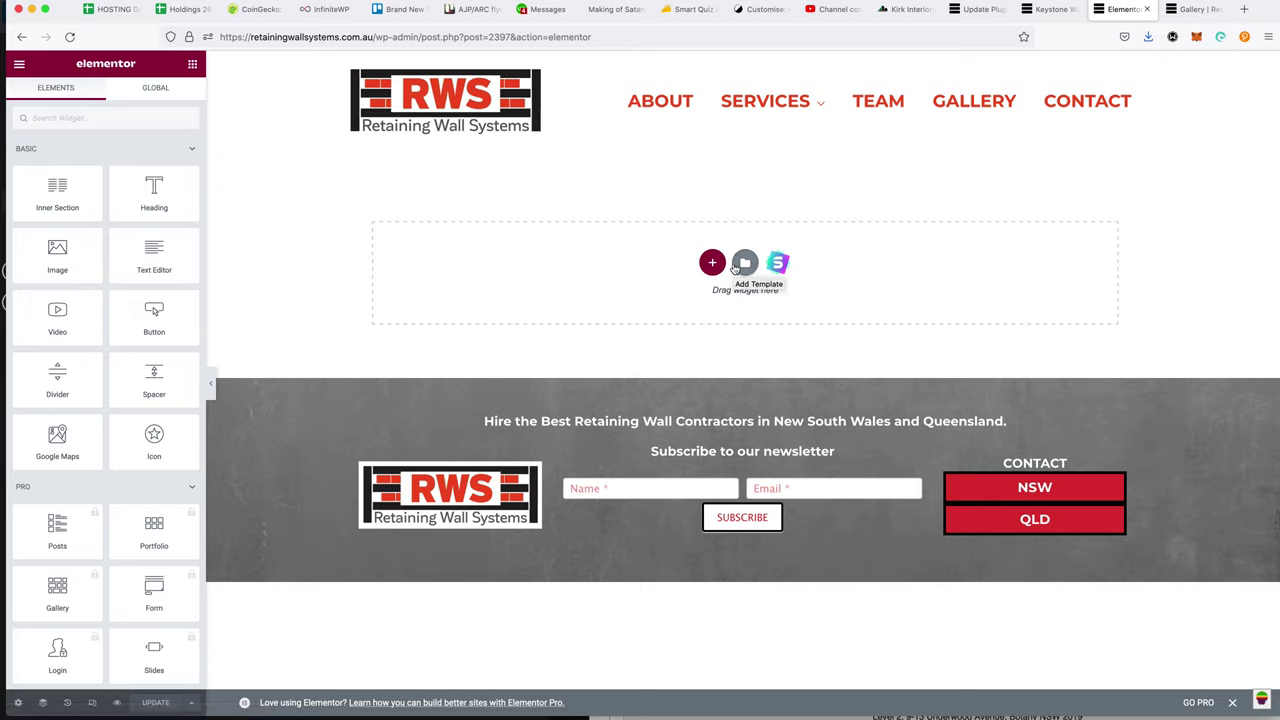
# - Insert the saved Section Top Page template into the Projects page without importing its document settings
pyautogui.click(748, 268)
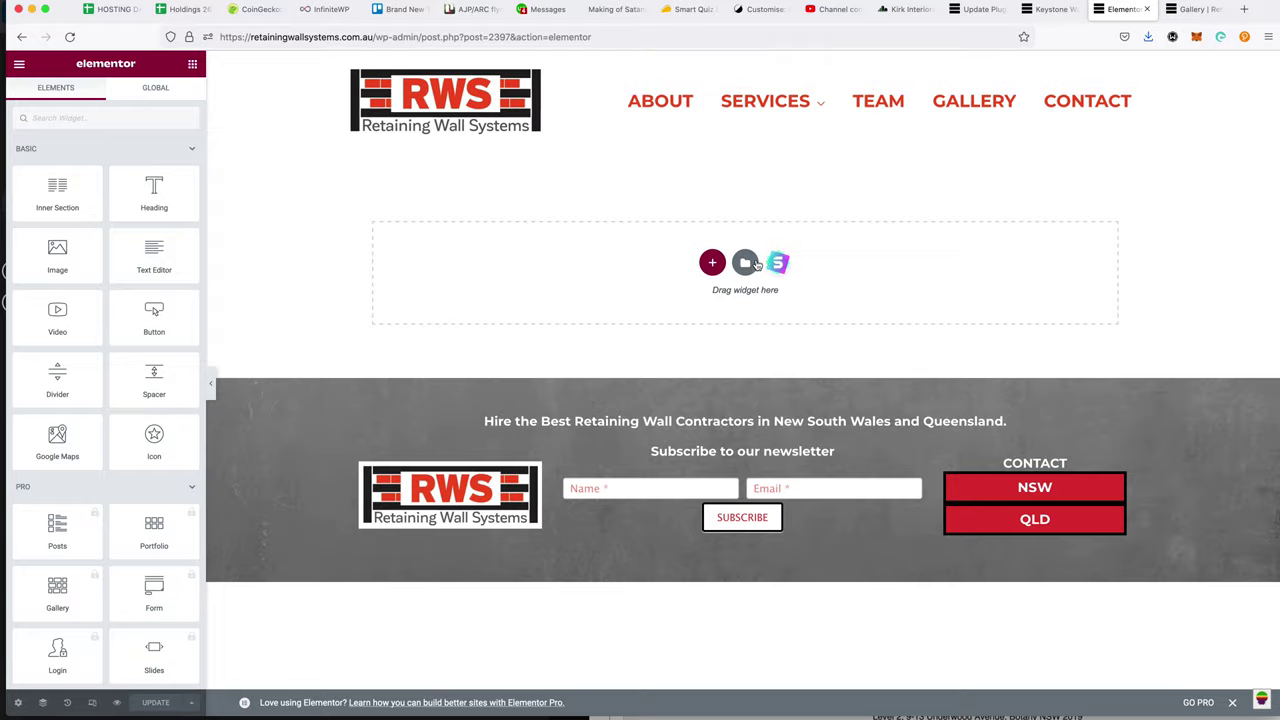
pyautogui.click(757, 264)
pyautogui.click(708, 133)
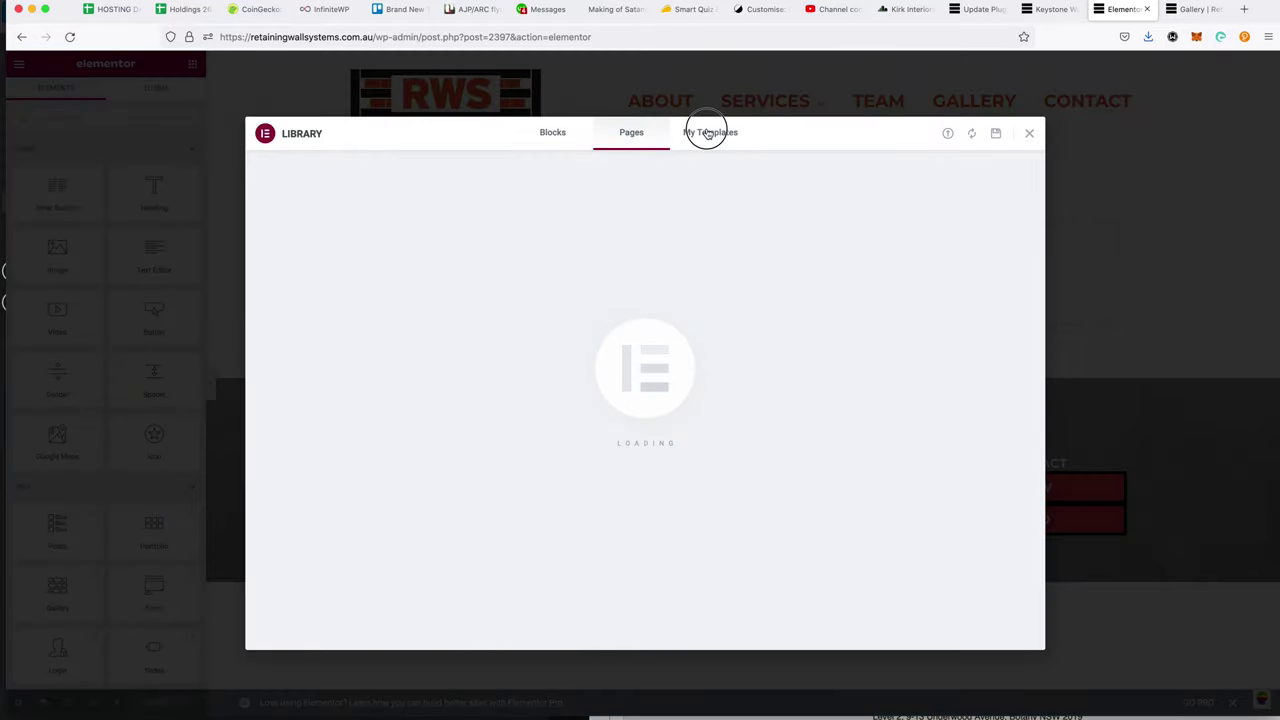
pyautogui.scroll(-5, 545, 506)
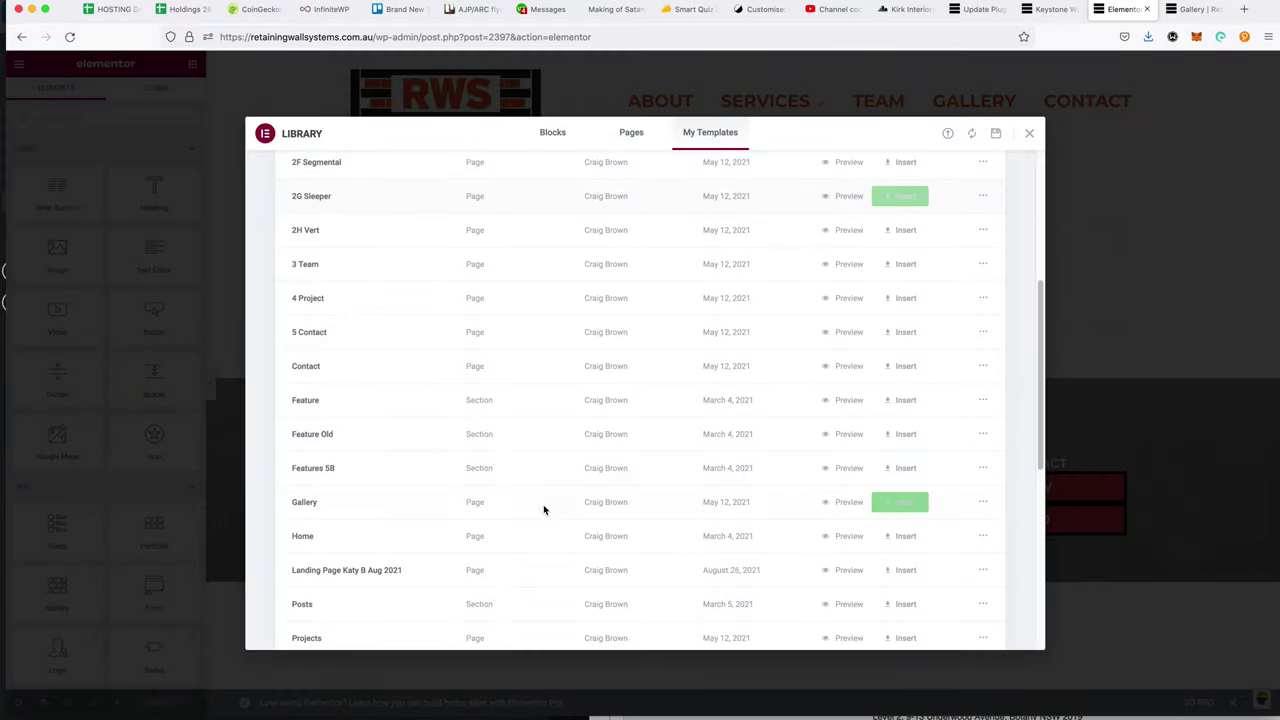
pyautogui.scroll(-5, 543, 510)
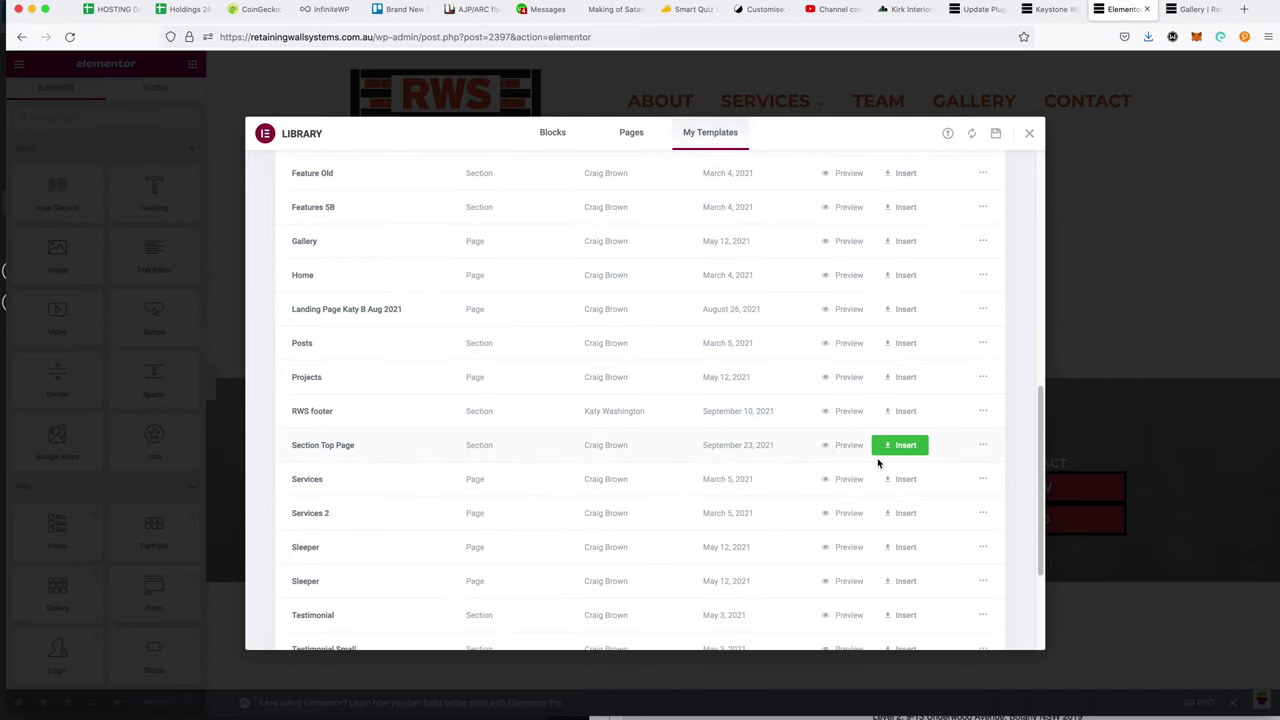
pyautogui.click(907, 449)
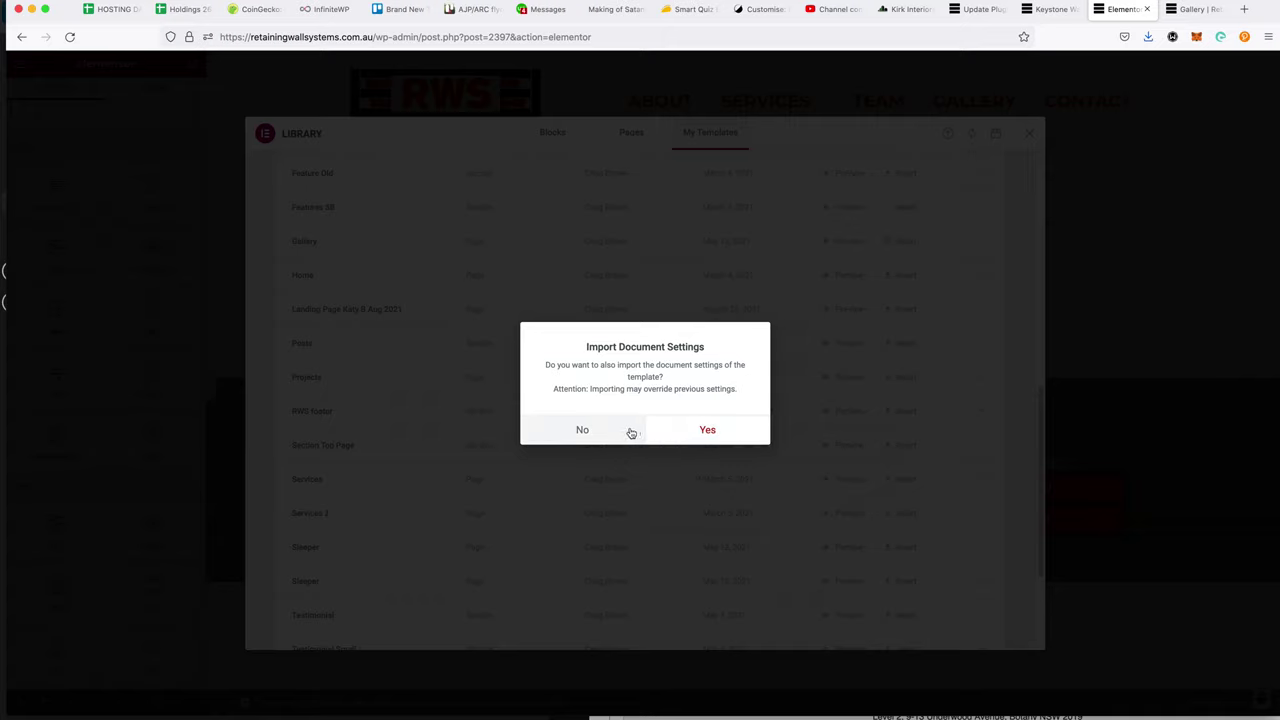
pyautogui.click(631, 432)
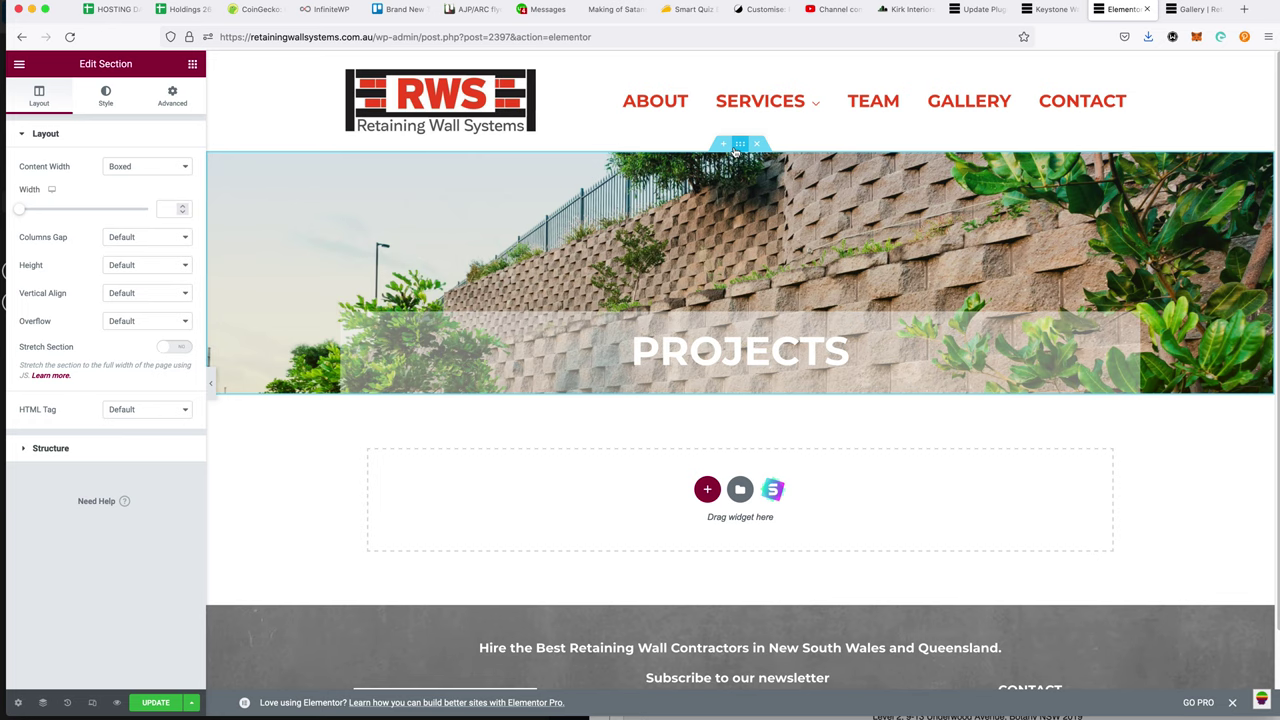
# - Set the Projects banner section's content width to Full Width, and change its background overlay to Classic with the colour cleared
pyautogui.click(130, 168)
pyautogui.click(140, 180)
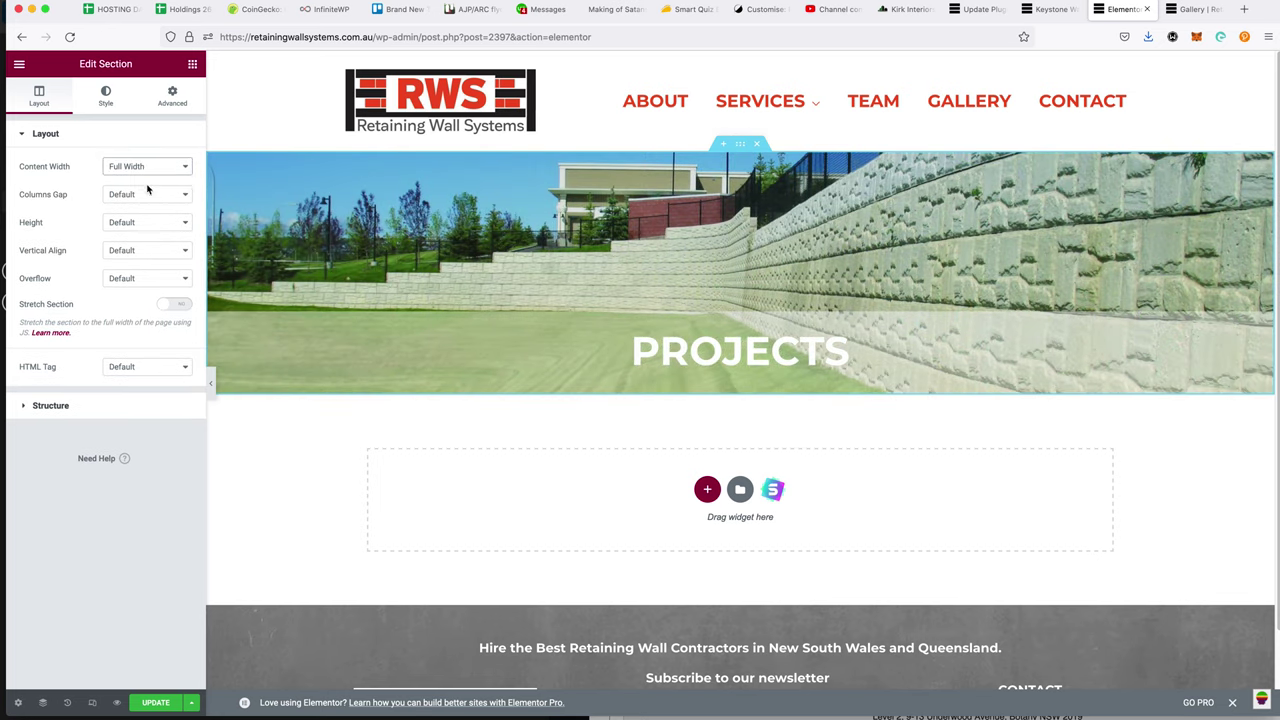
pyautogui.click(105, 95)
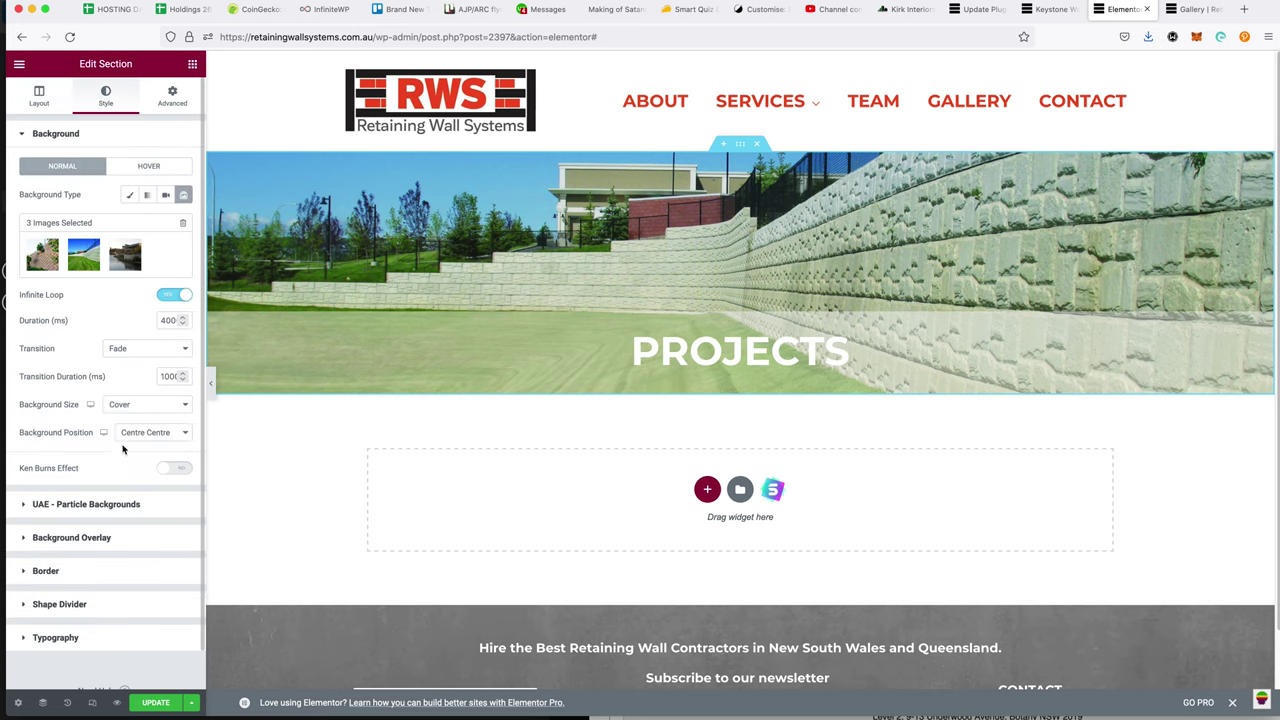
pyautogui.click(97, 538)
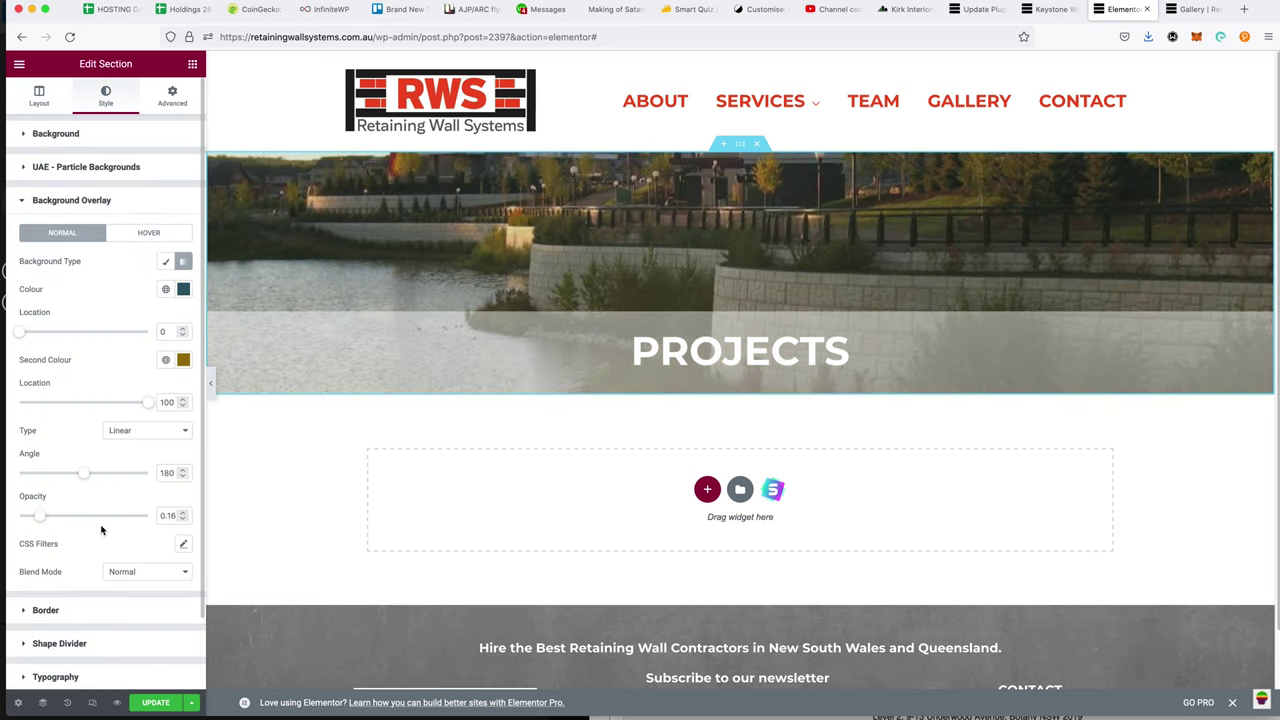
pyautogui.click(166, 261)
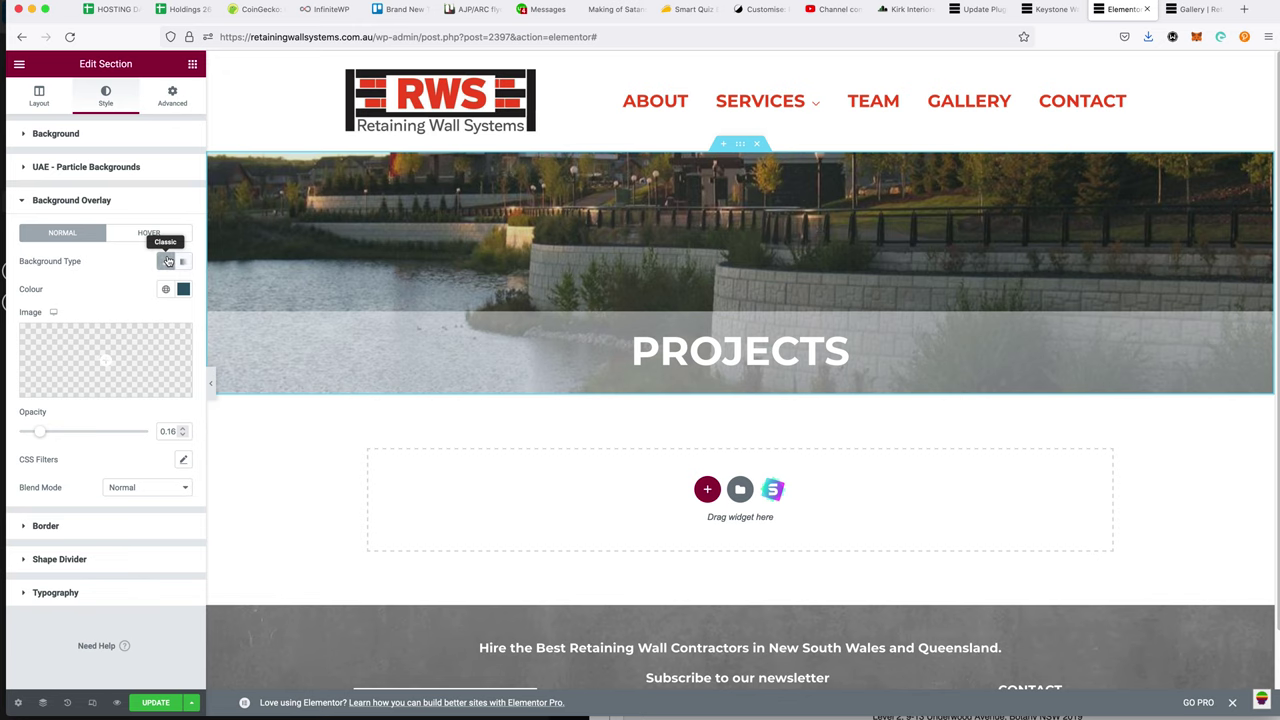
pyautogui.click(182, 290)
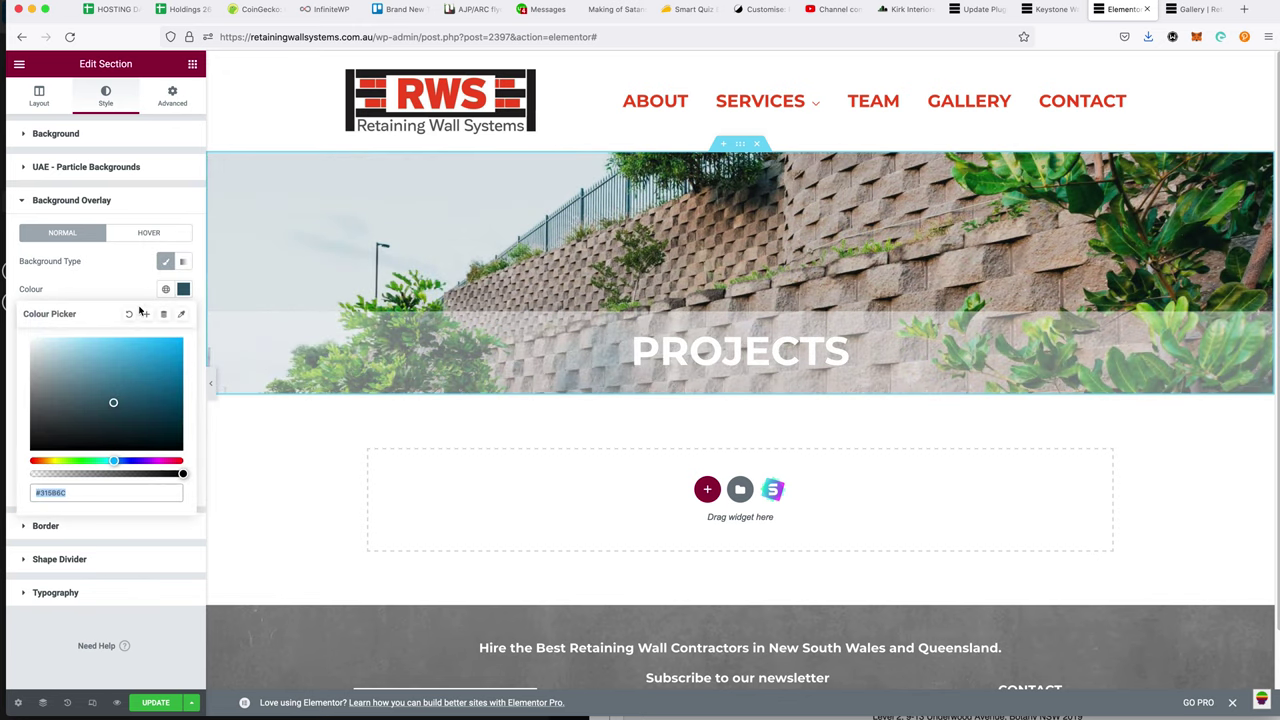
pyautogui.click(129, 314)
pyautogui.click(109, 281)
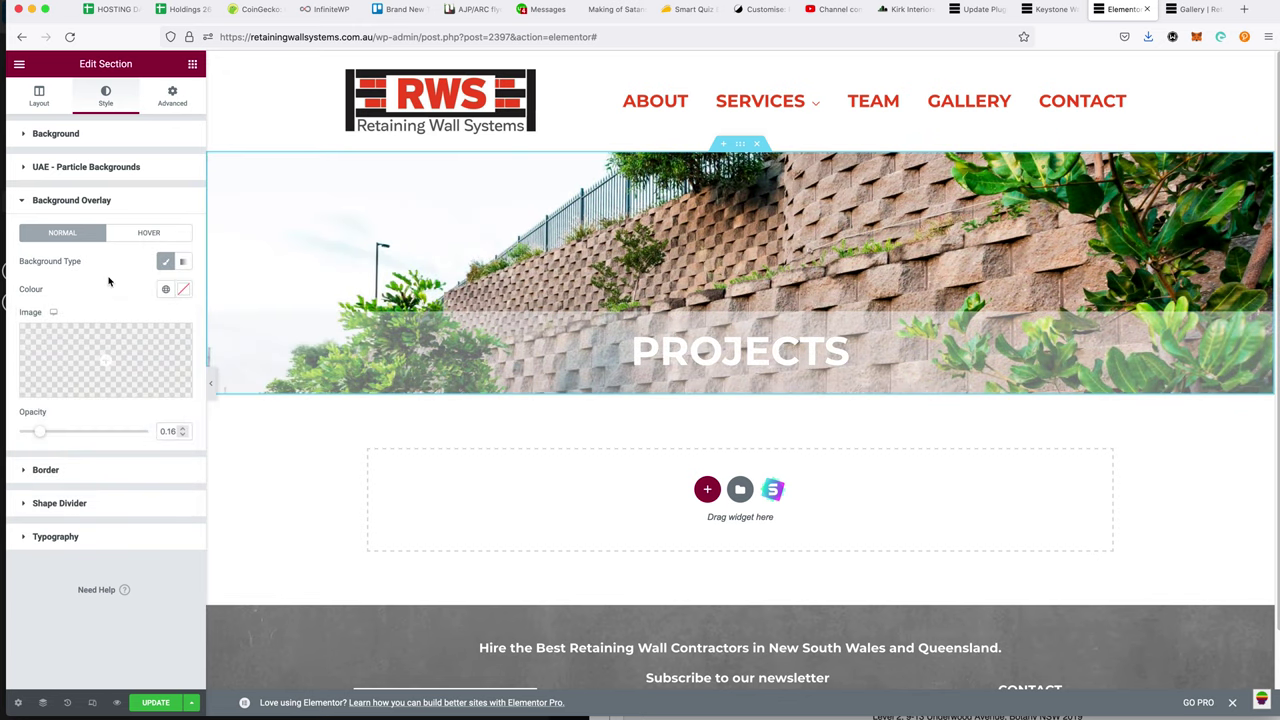
# - Switch the Projects banner section's background to Slideshow and delete all images from its gallery
pyautogui.click(90, 139)
pyautogui.click(130, 196)
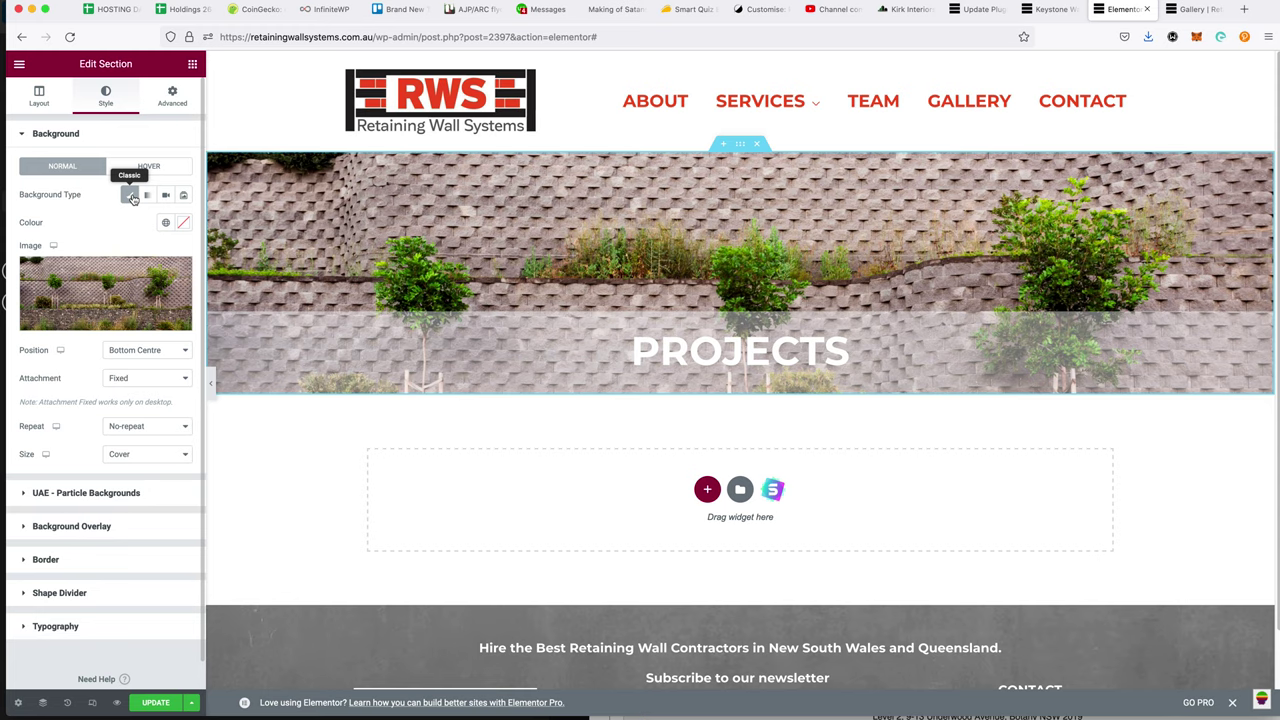
pyautogui.click(182, 197)
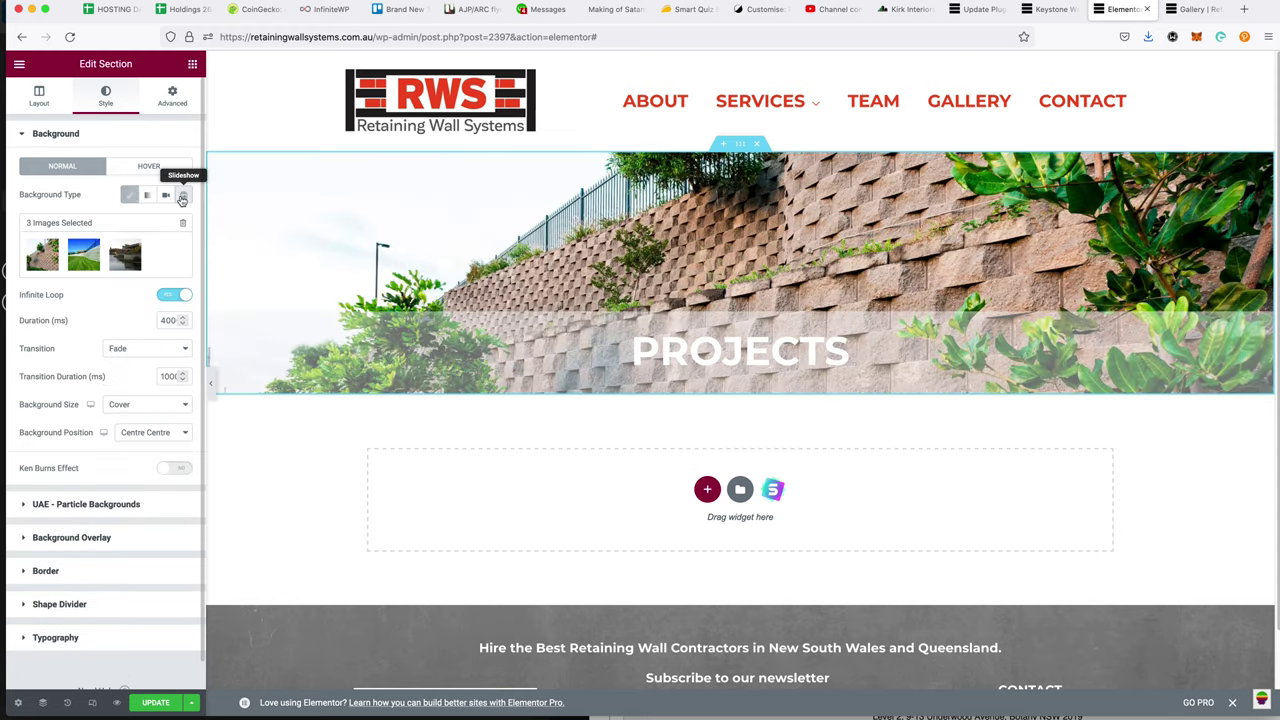
pyautogui.click(183, 224)
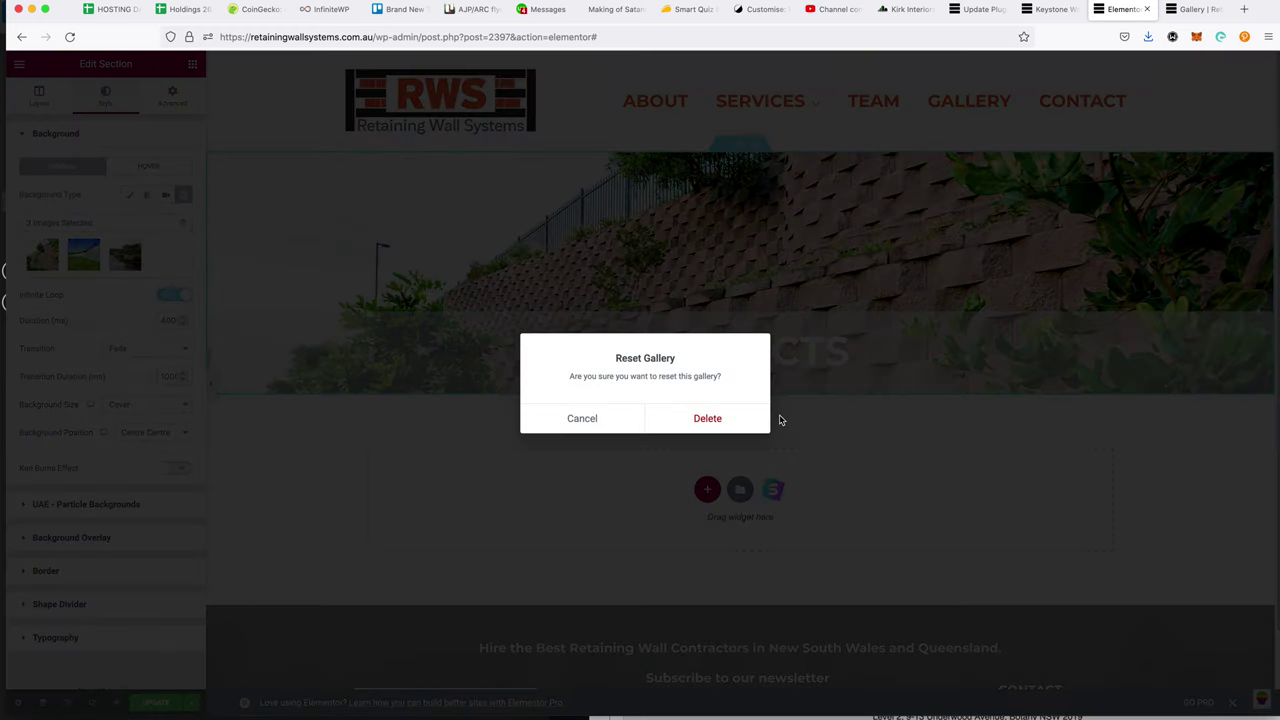
pyautogui.click(690, 426)
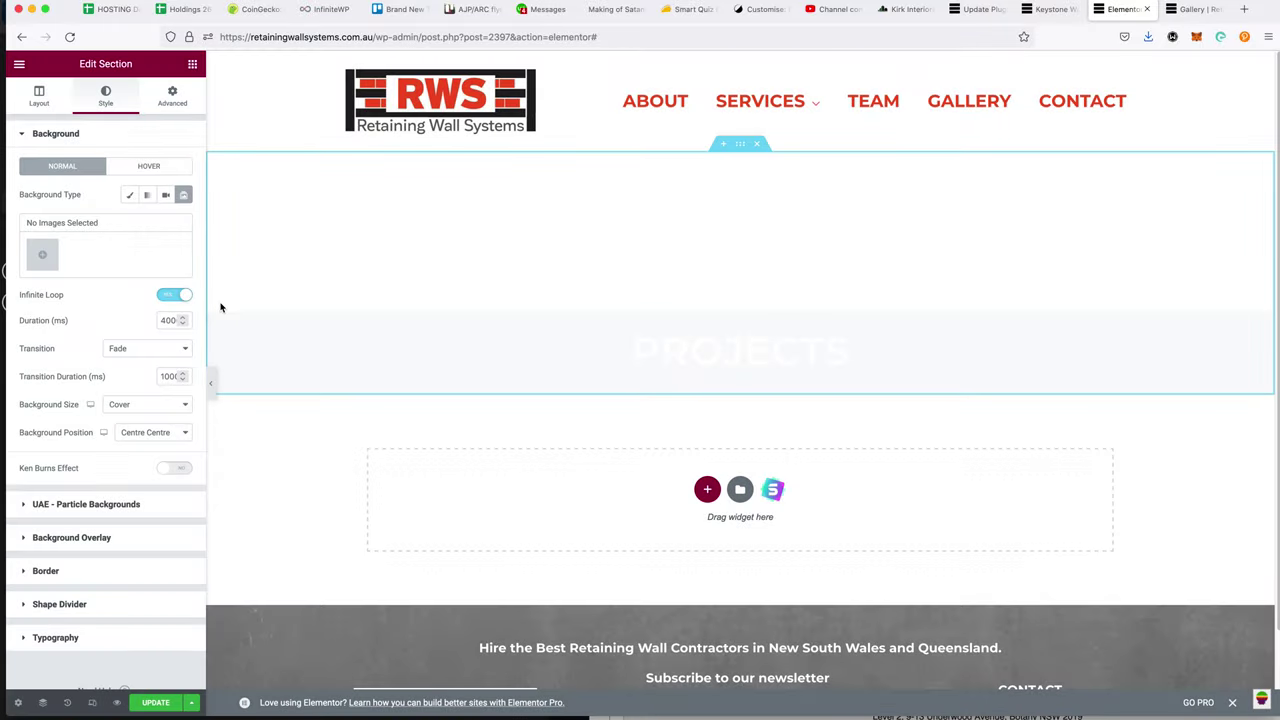
pyautogui.click(42, 253)
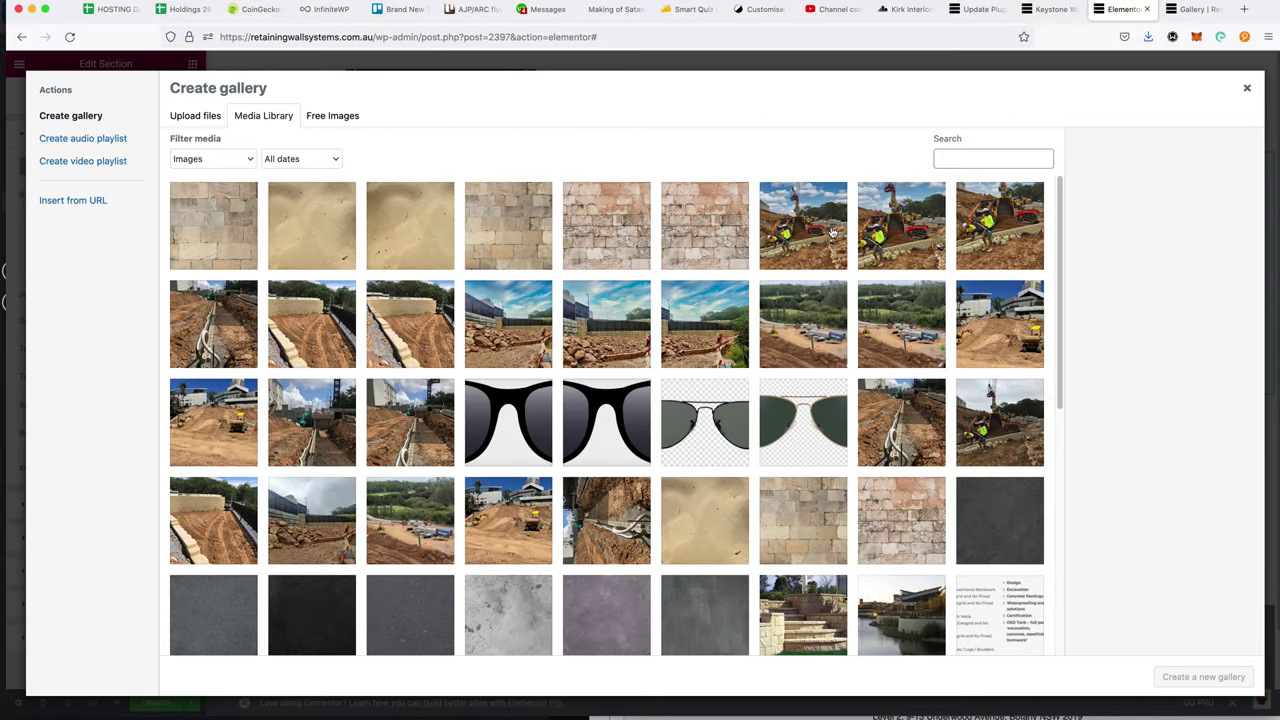
pyautogui.click(879, 234)
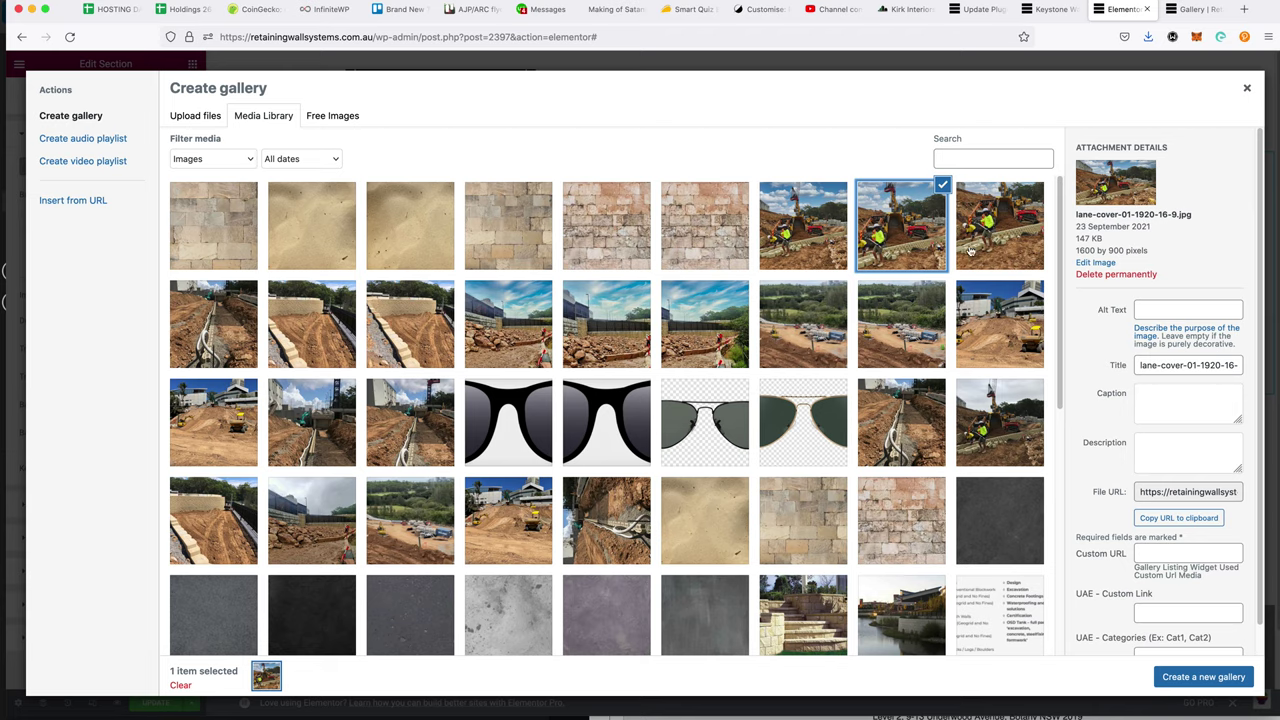
pyautogui.click(1189, 677)
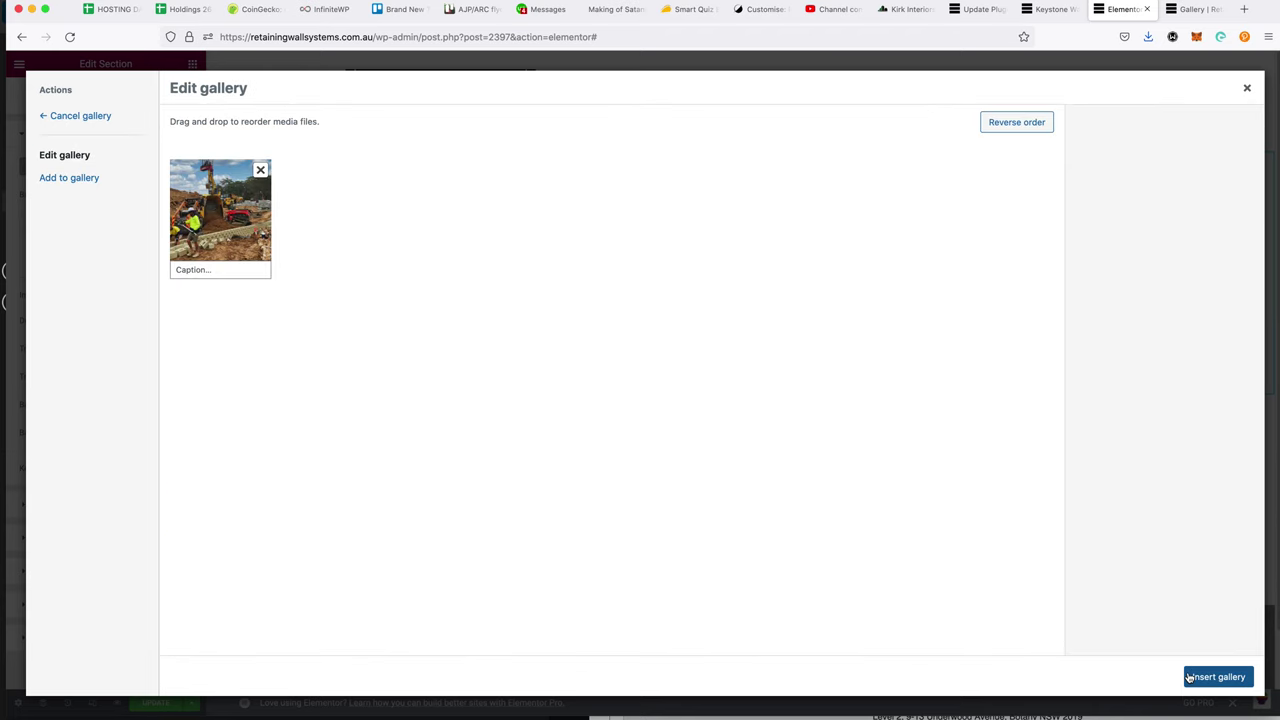
pyautogui.click(1247, 88)
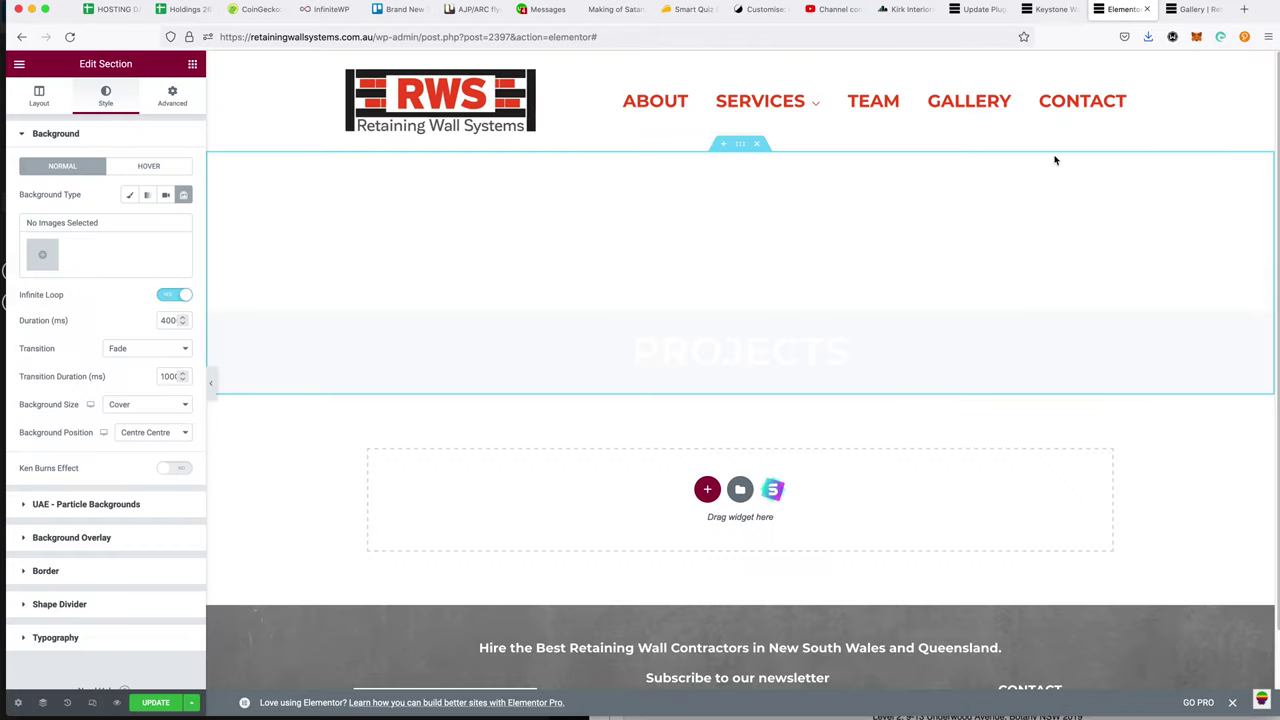
# - Set the banner section's background type to Classic and use lane-cover-01-1920-16-9.jpg from the media library as its image
pyautogui.click(130, 196)
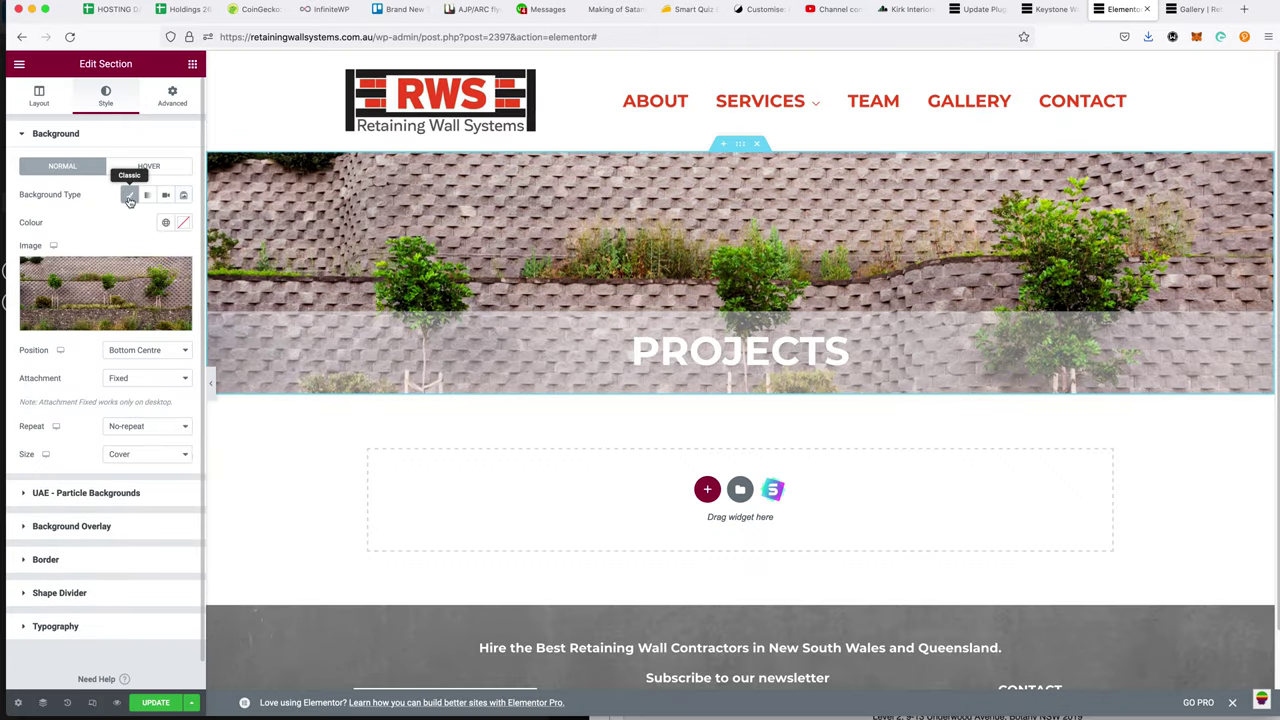
pyautogui.click(113, 288)
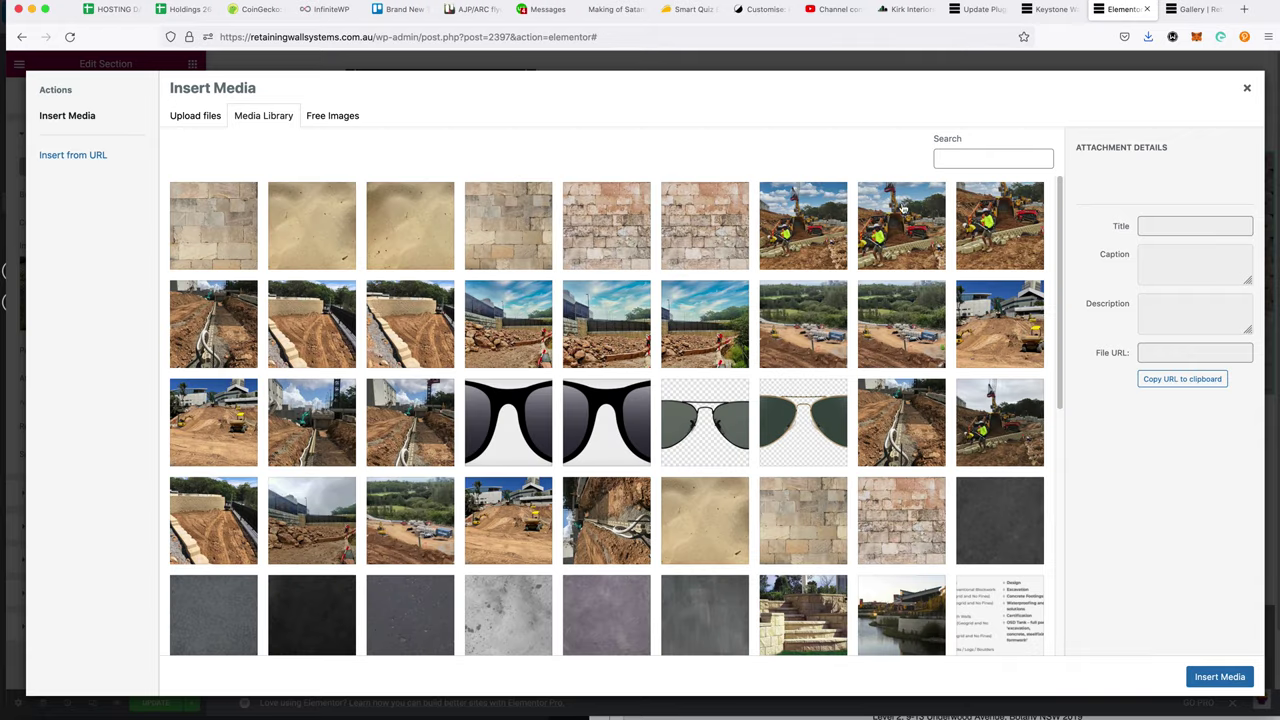
pyautogui.click(901, 215)
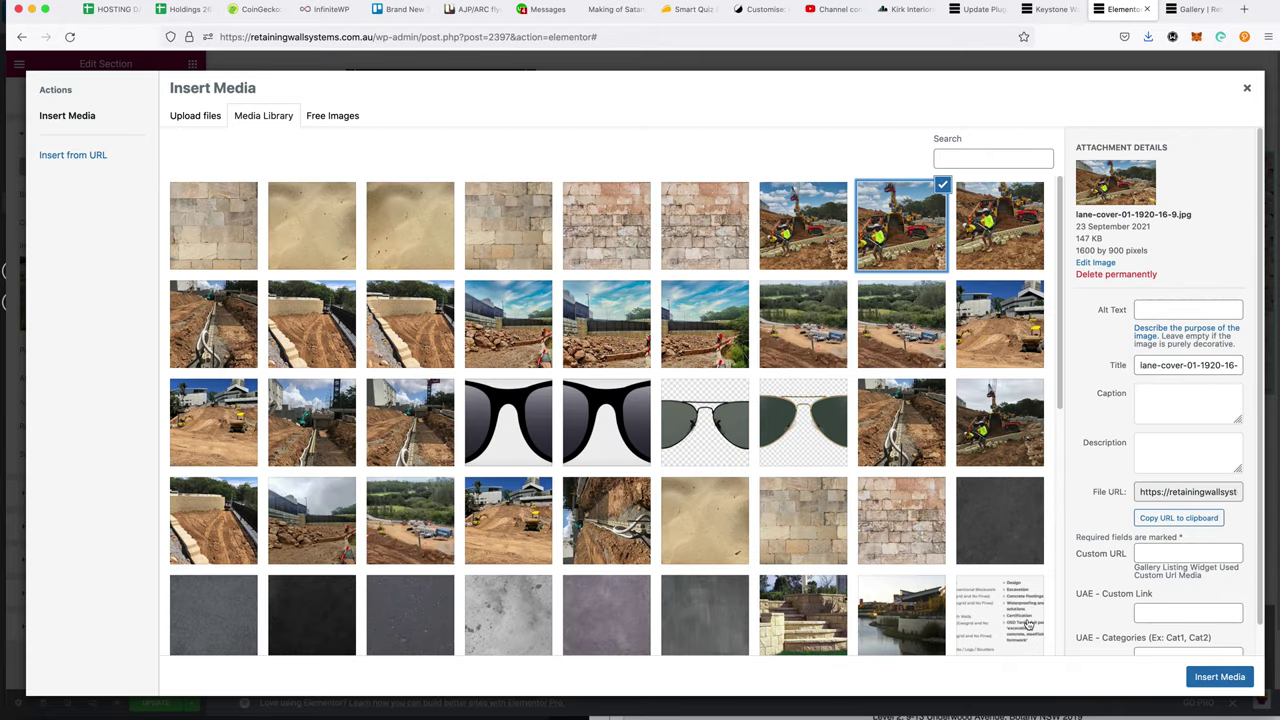
pyautogui.click(1214, 675)
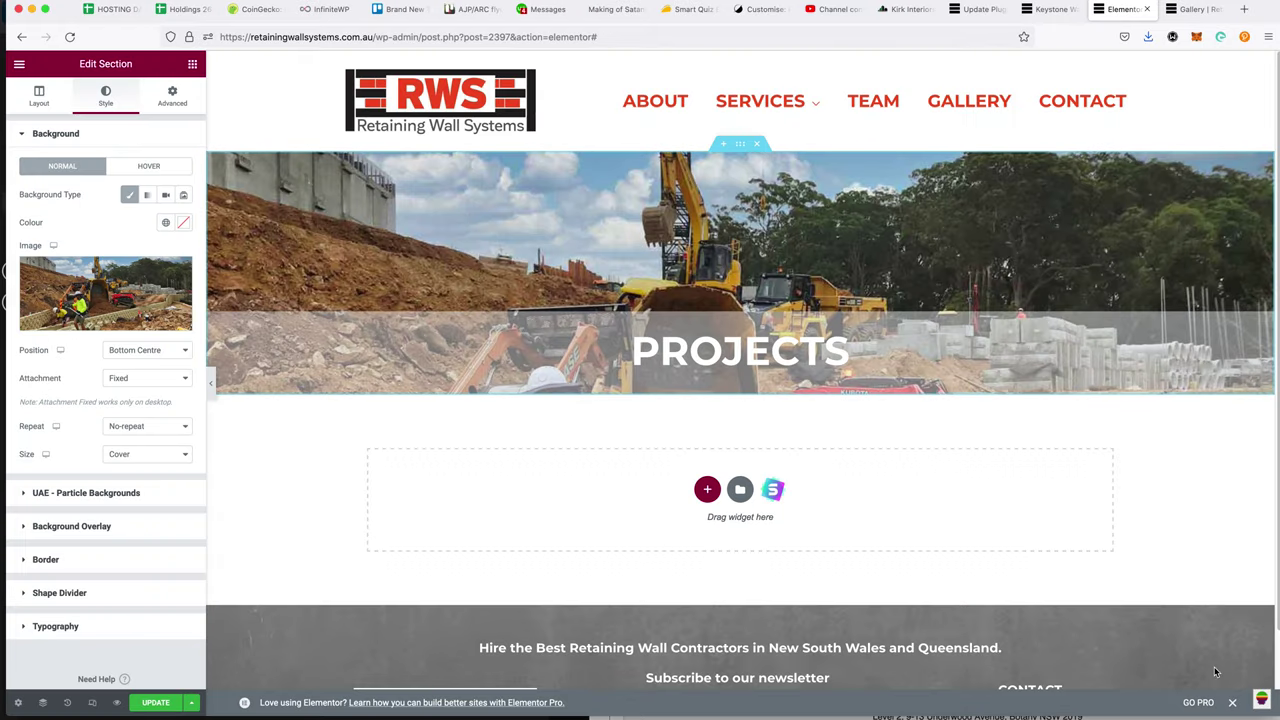
# - Set the banner background image's position to Centre Centre and its attachment to Scroll
pyautogui.click(163, 353)
pyautogui.click(140, 268)
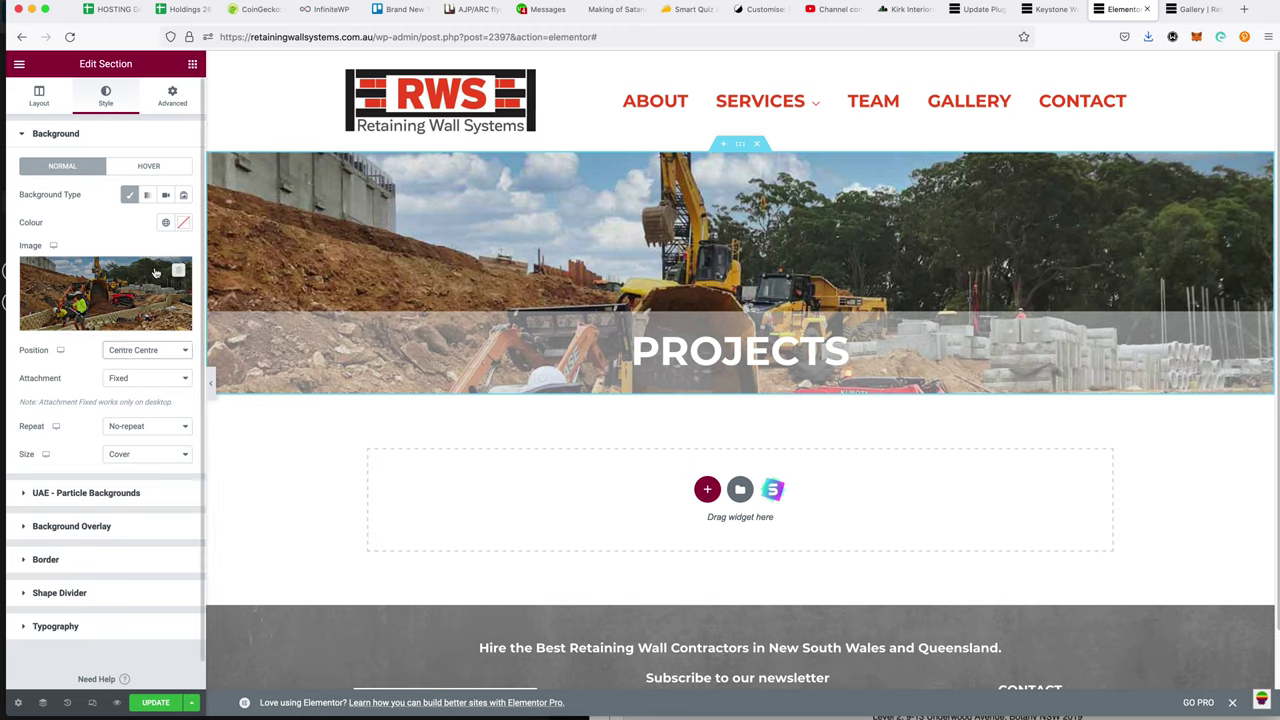
pyautogui.click(141, 378)
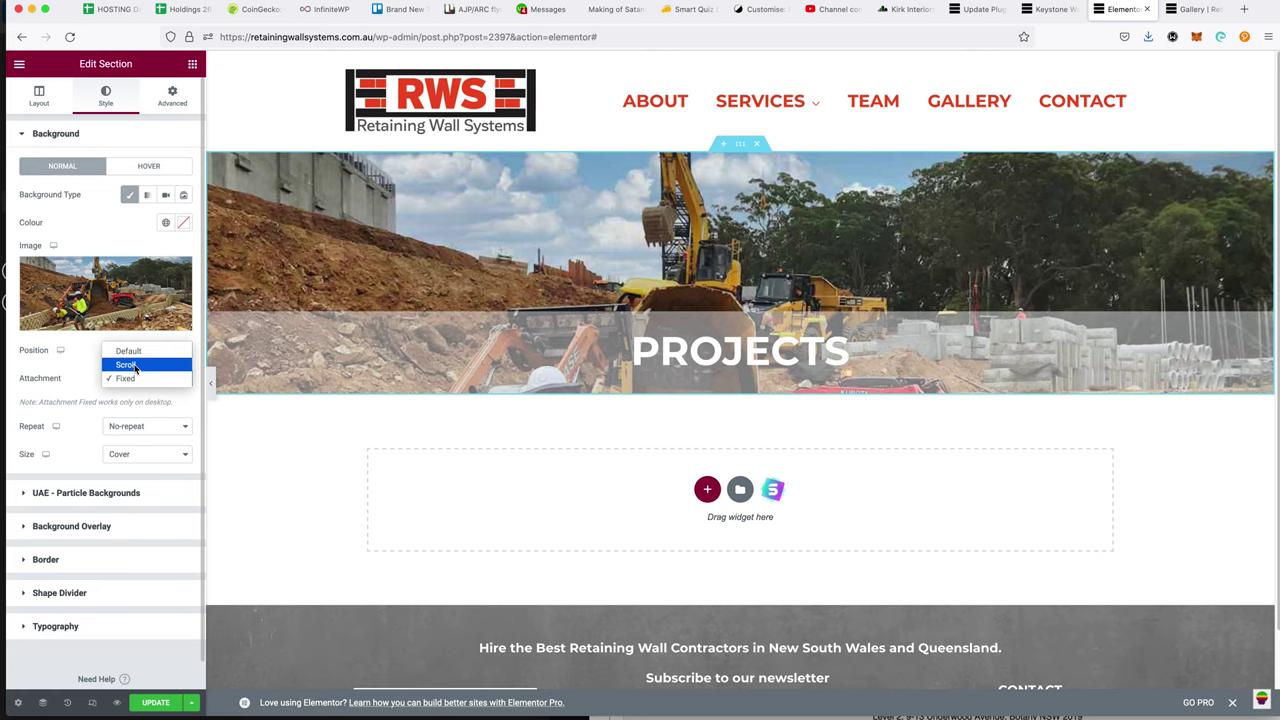
pyautogui.click(135, 366)
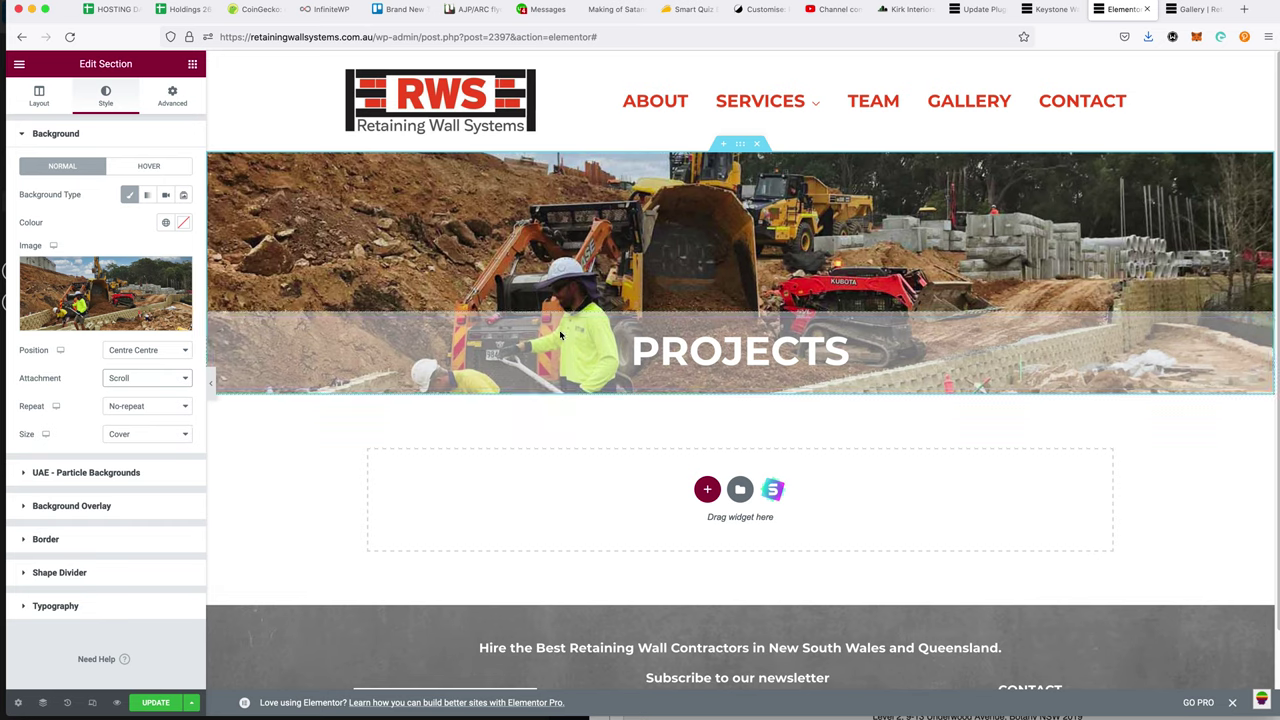
# - Change the PROJECTS heading column's background and background overlay to Classic, and clear the overlay colour
pyautogui.click(213, 320)
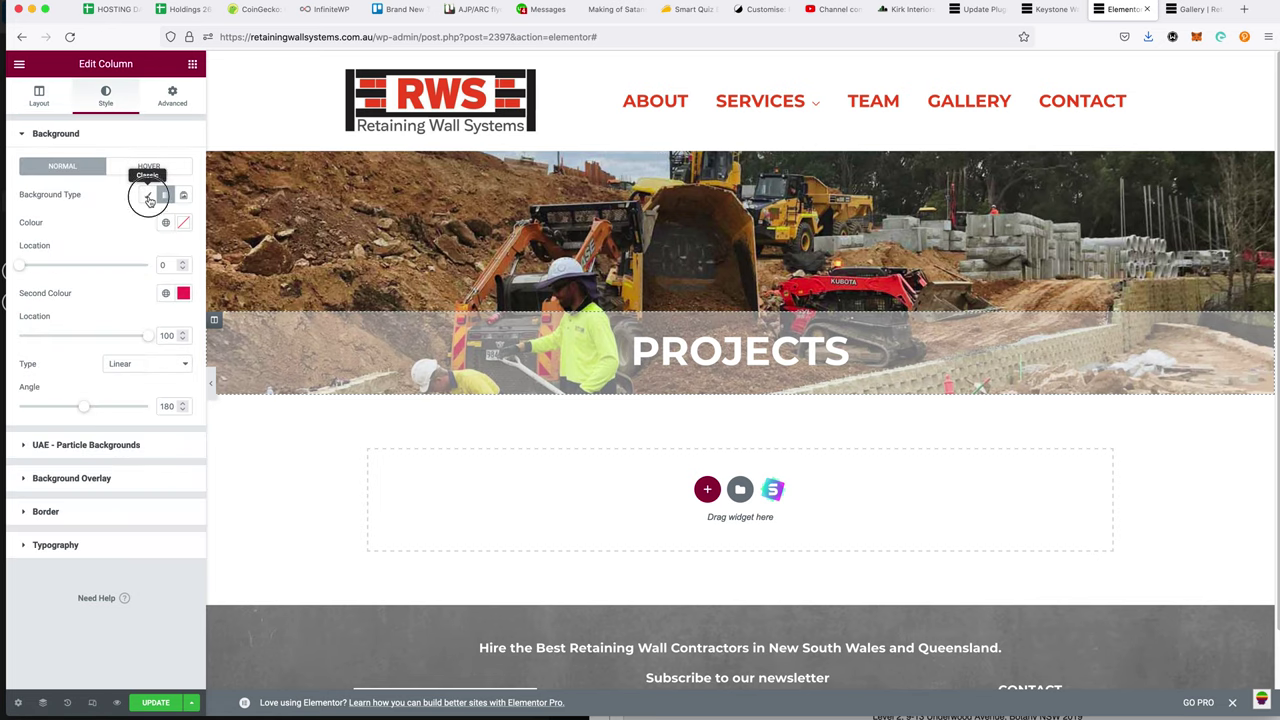
pyautogui.click(148, 197)
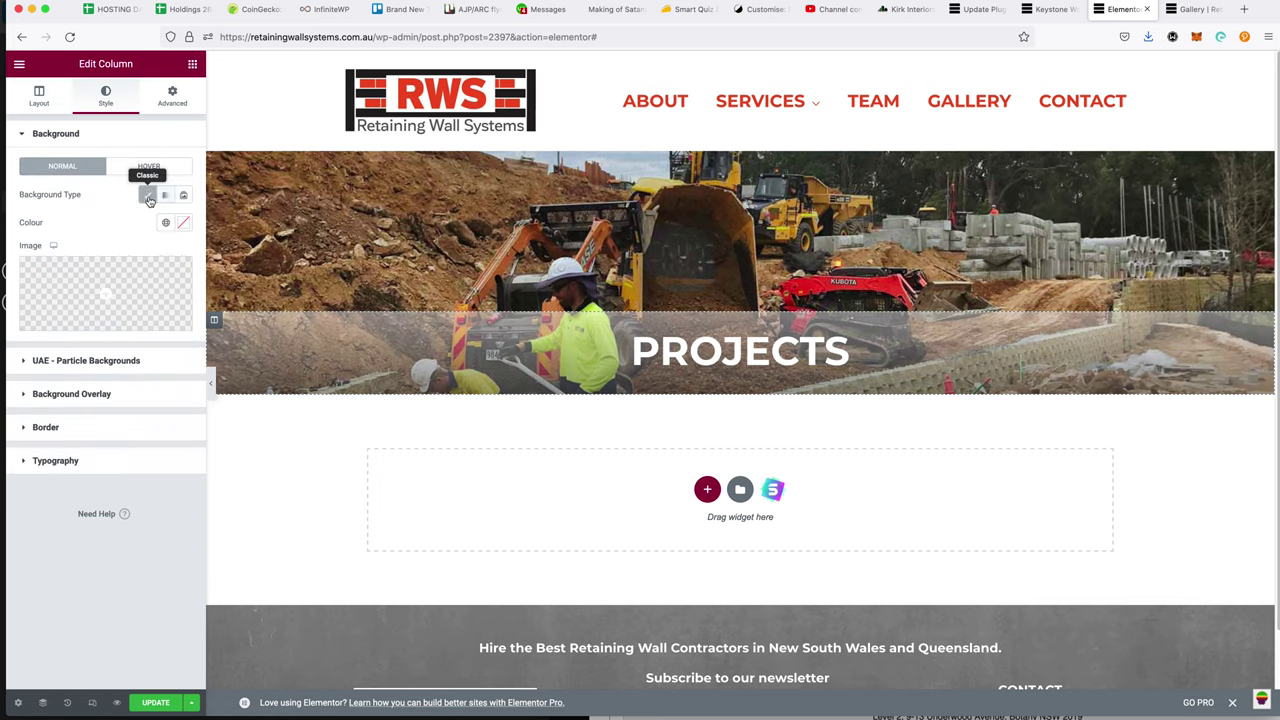
pyautogui.click(101, 394)
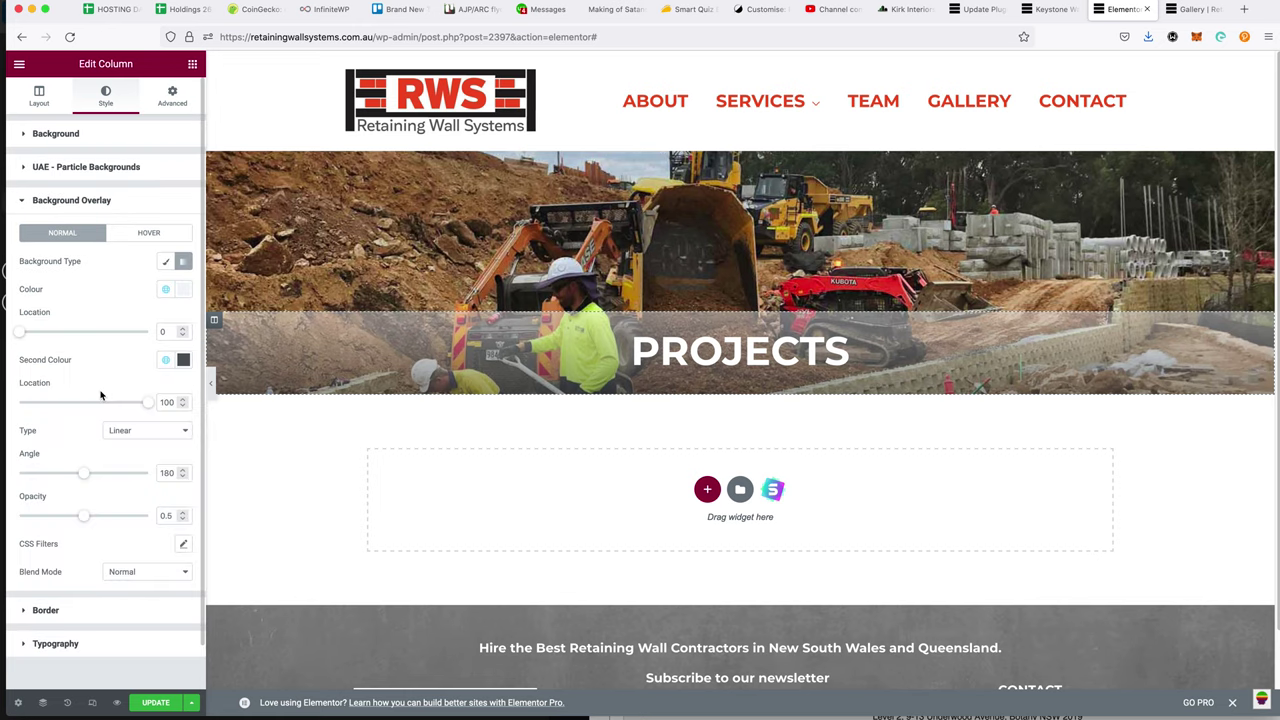
pyautogui.click(167, 260)
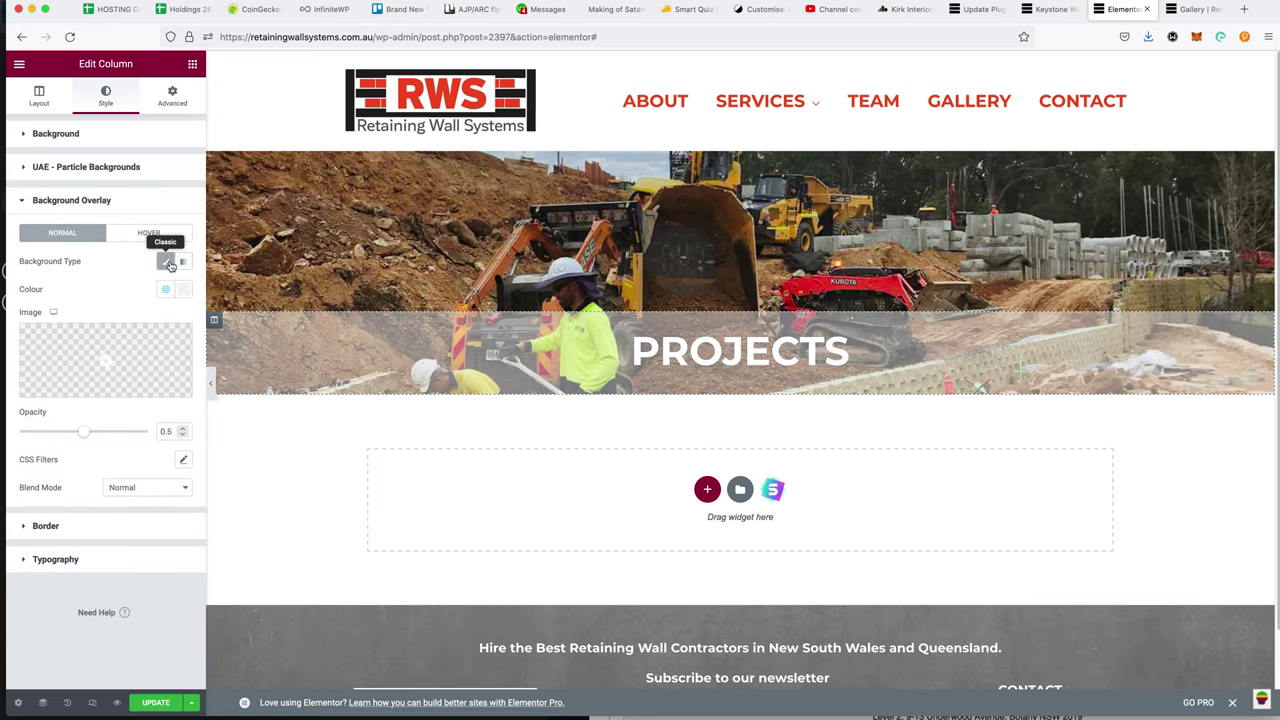
pyautogui.click(180, 289)
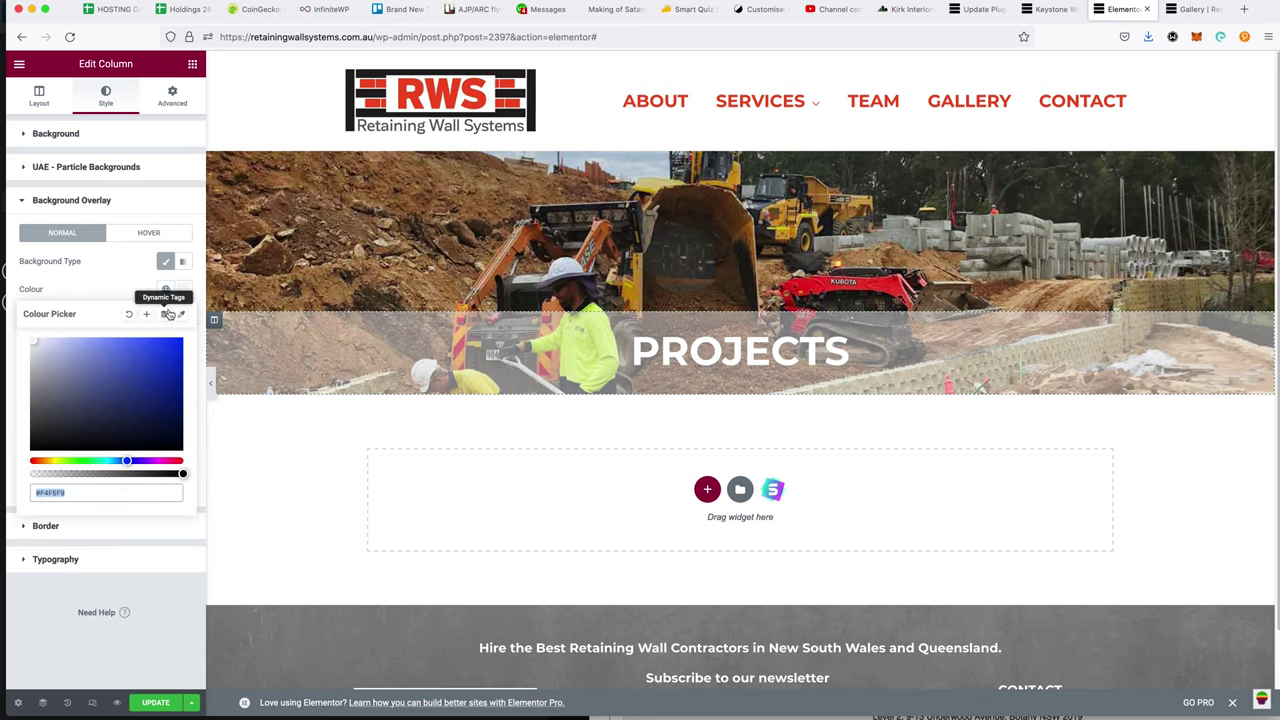
pyautogui.click(129, 315)
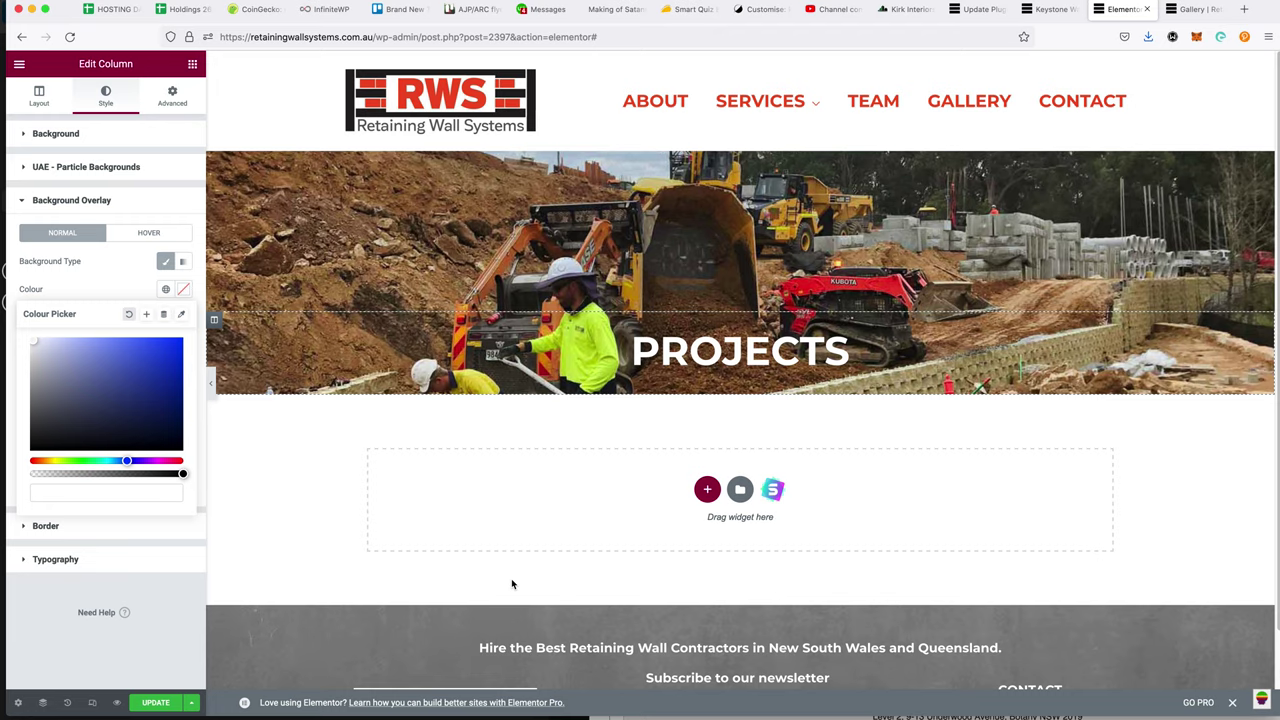
# - Add a new single-column section below the Projects banner
pyautogui.click(740, 489)
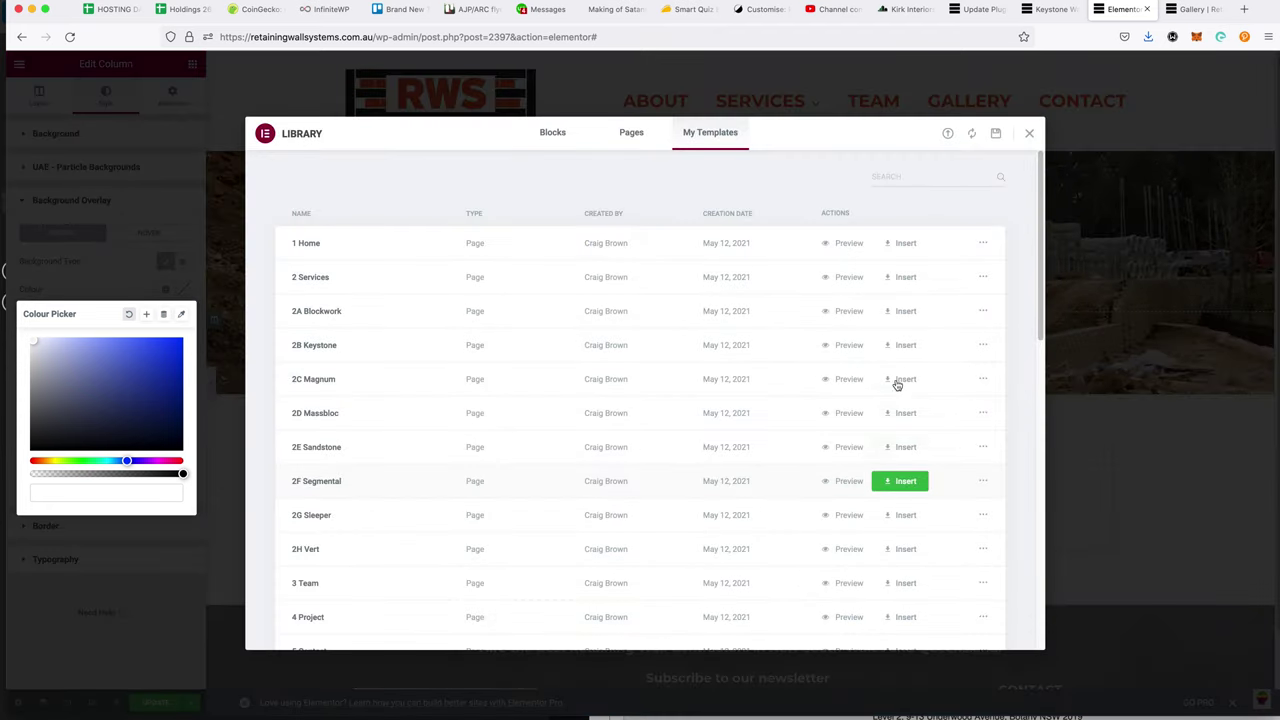
pyautogui.click(1029, 133)
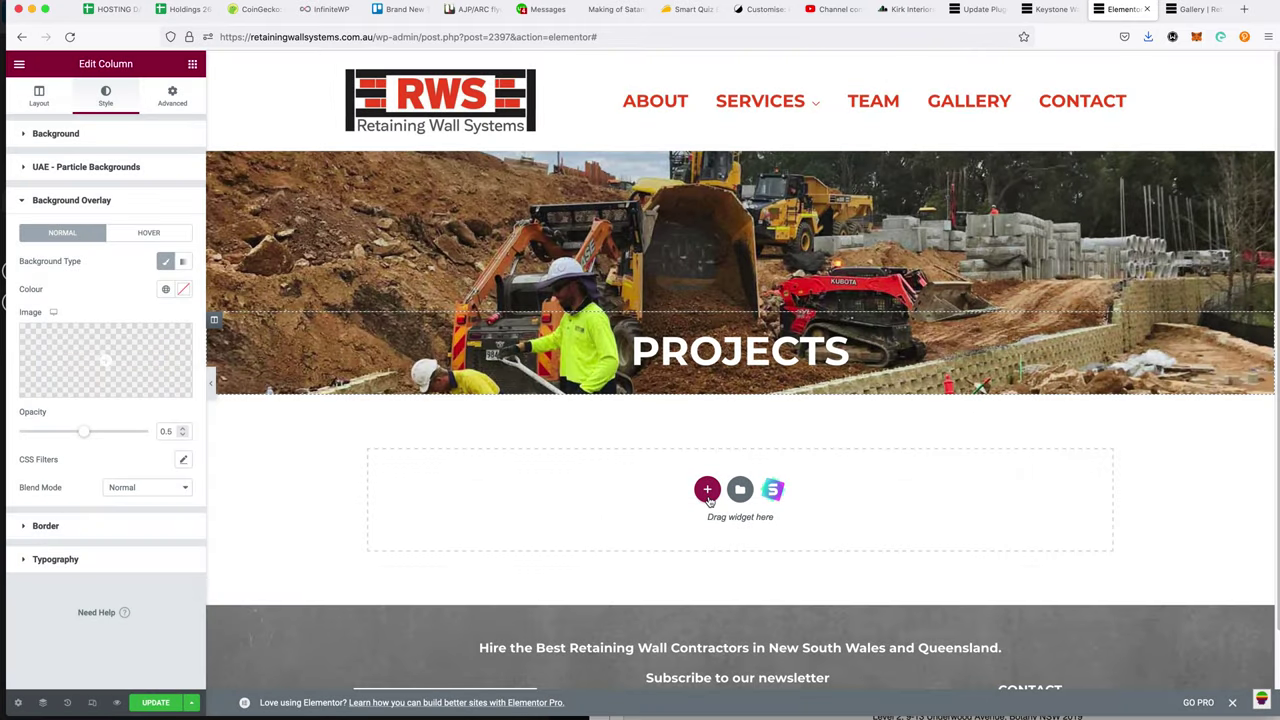
pyautogui.click(707, 490)
pyautogui.click(572, 519)
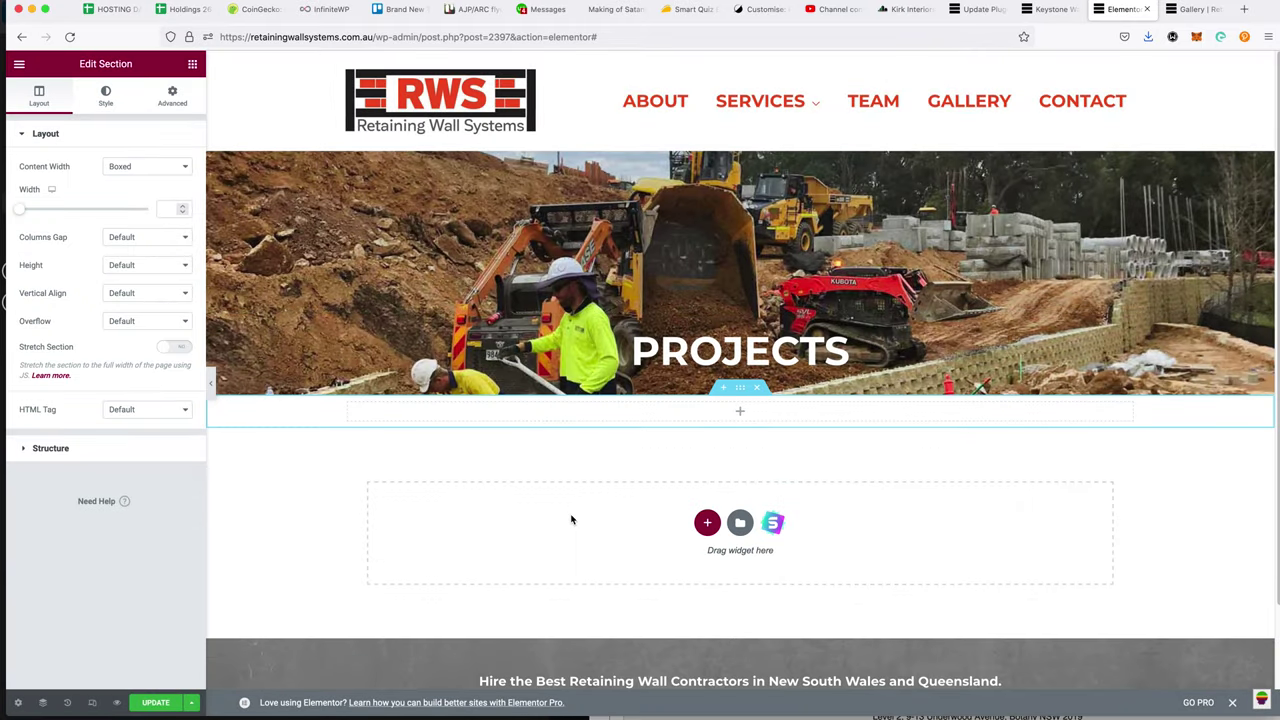
# - Search the widgets for posts and place the UAE Posts widget in the new section below the banner
pyautogui.click(192, 64)
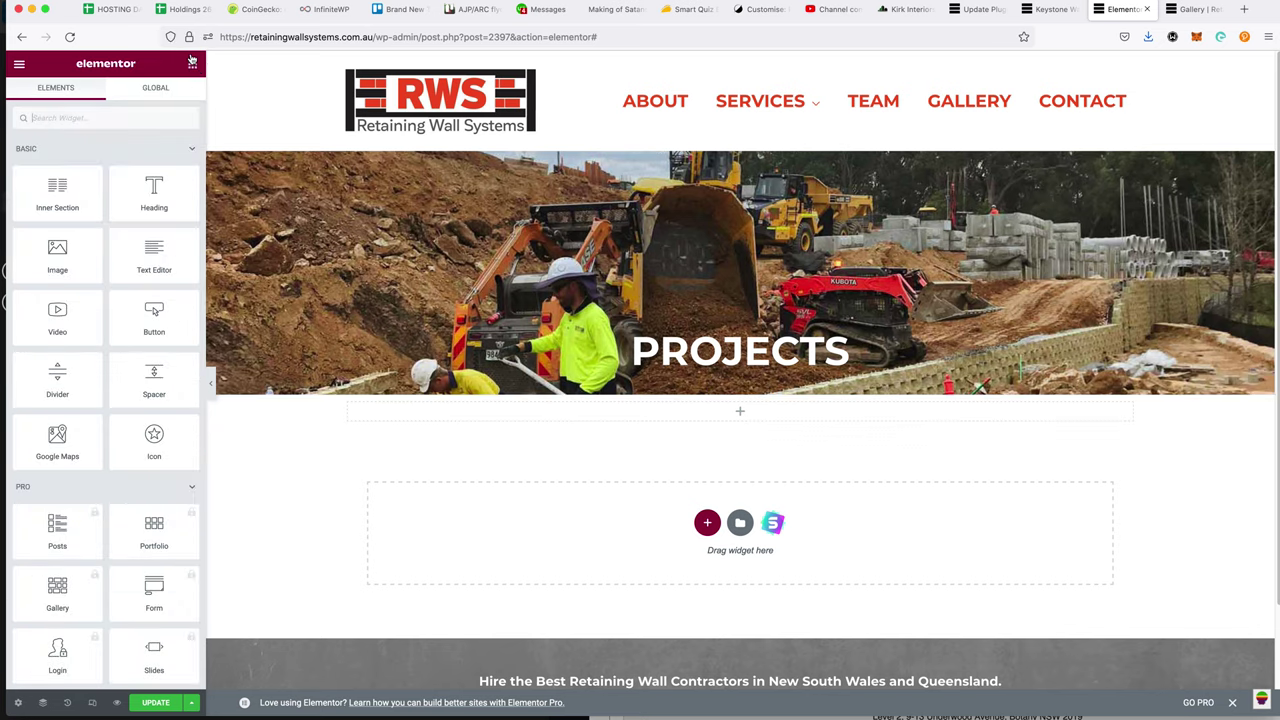
pyautogui.click(107, 118)
pyautogui.write('psd')
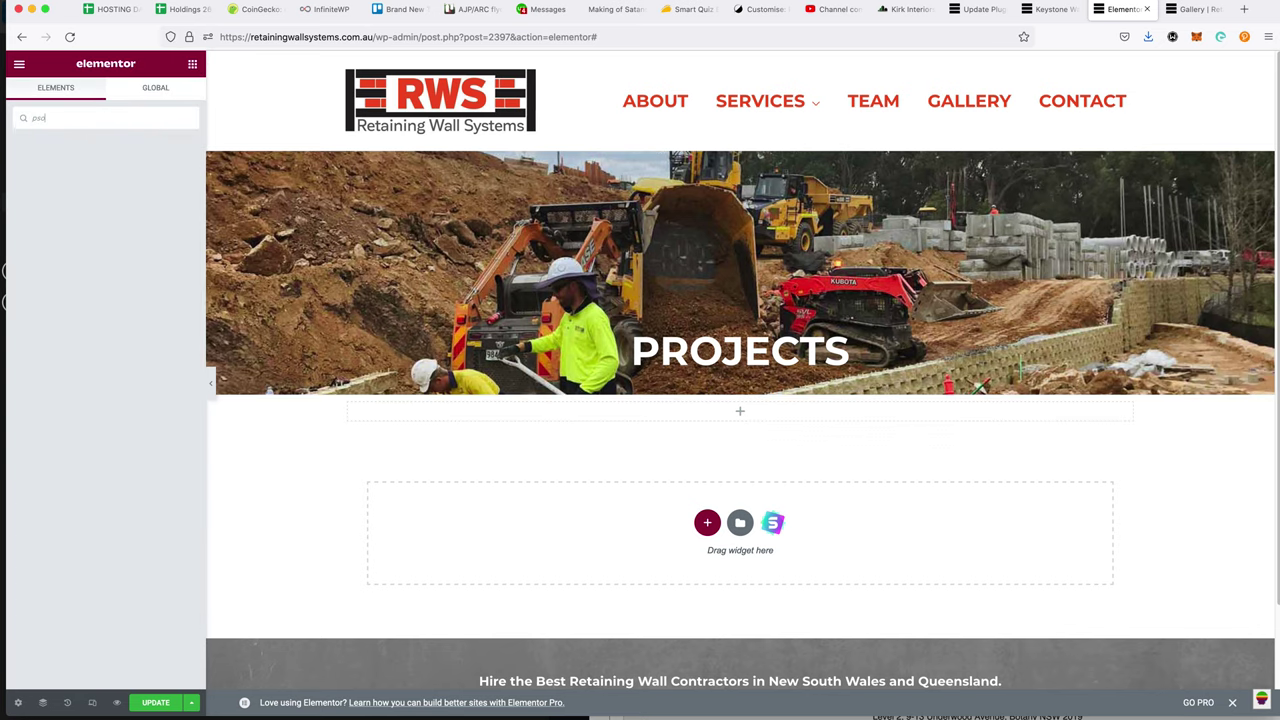
pyautogui.press('super+a')
pyautogui.write('posts')
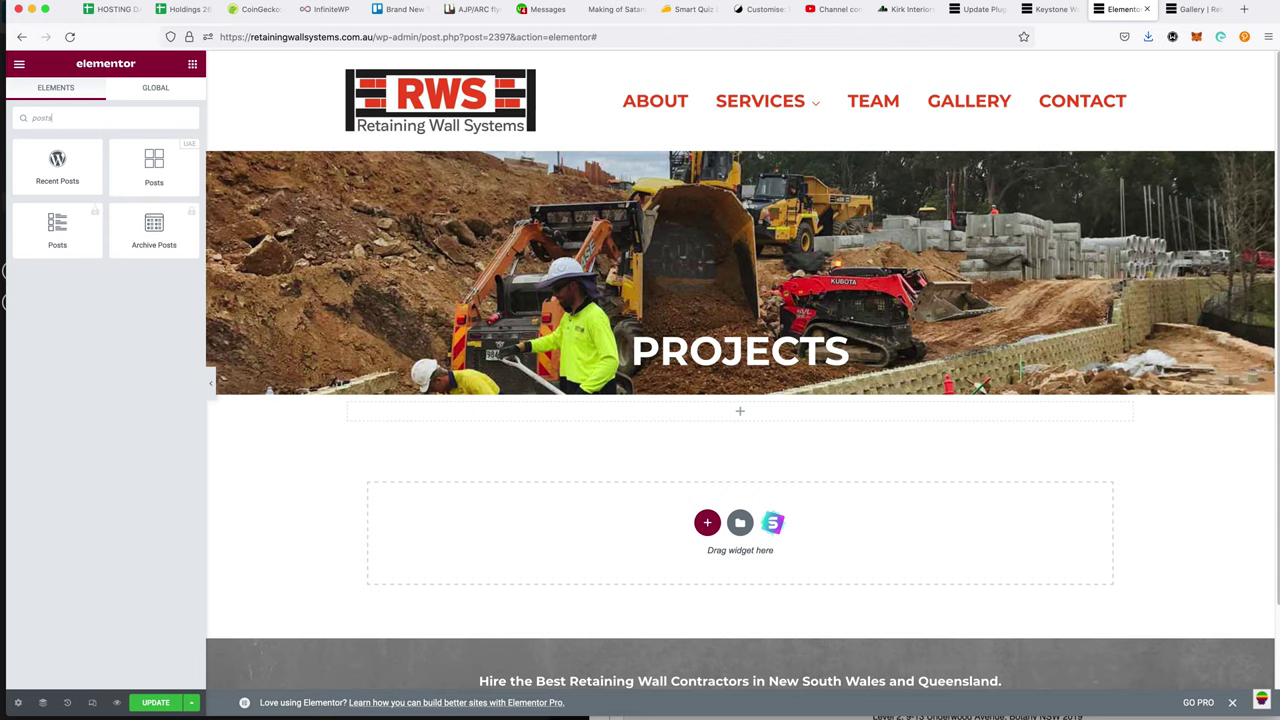
pyautogui.click(156, 160)
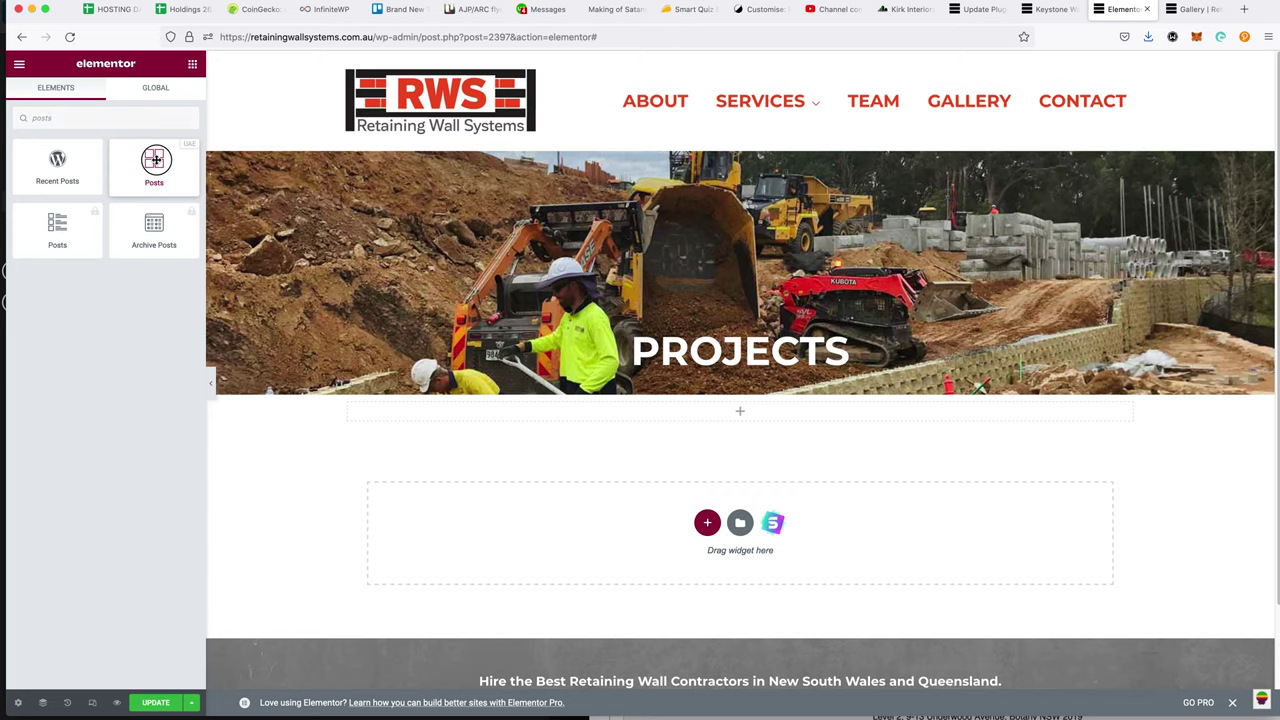
pyautogui.moveTo(156, 160); pyautogui.dragTo(674, 413)
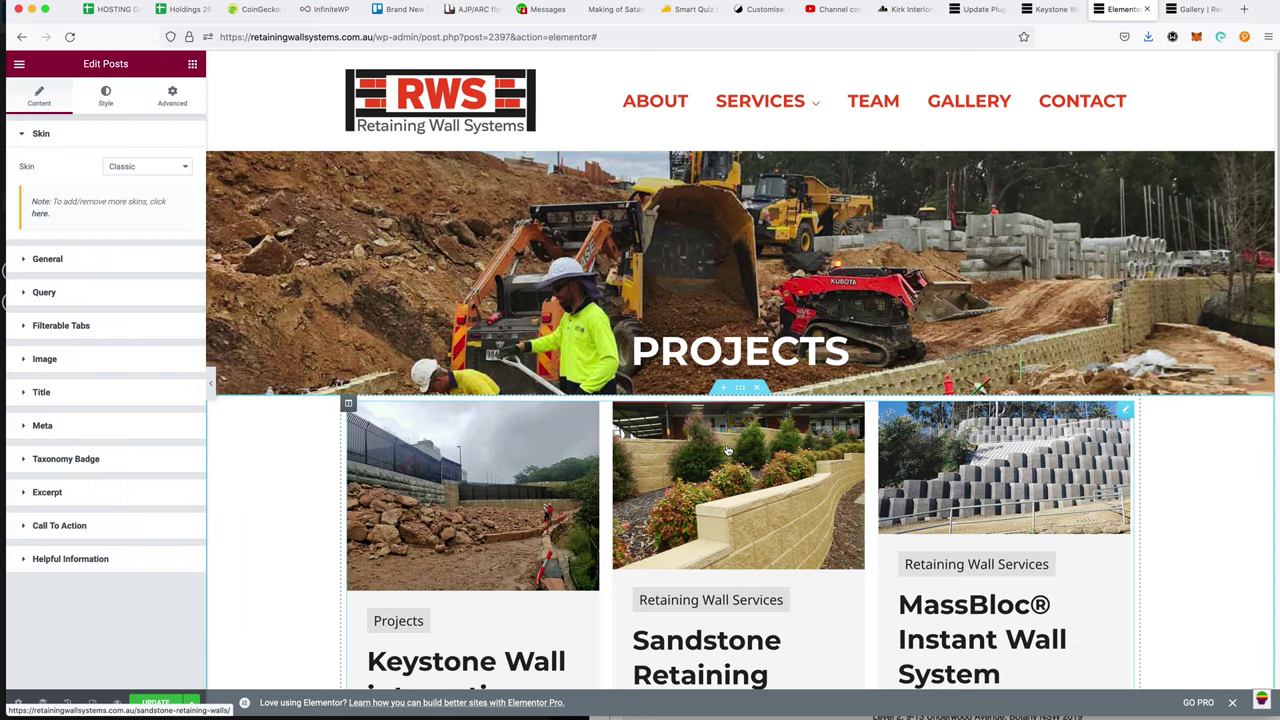
# - Review the post cards and their categories on the Projects page, and open the Posts widget's settings
pyautogui.click(734, 392)
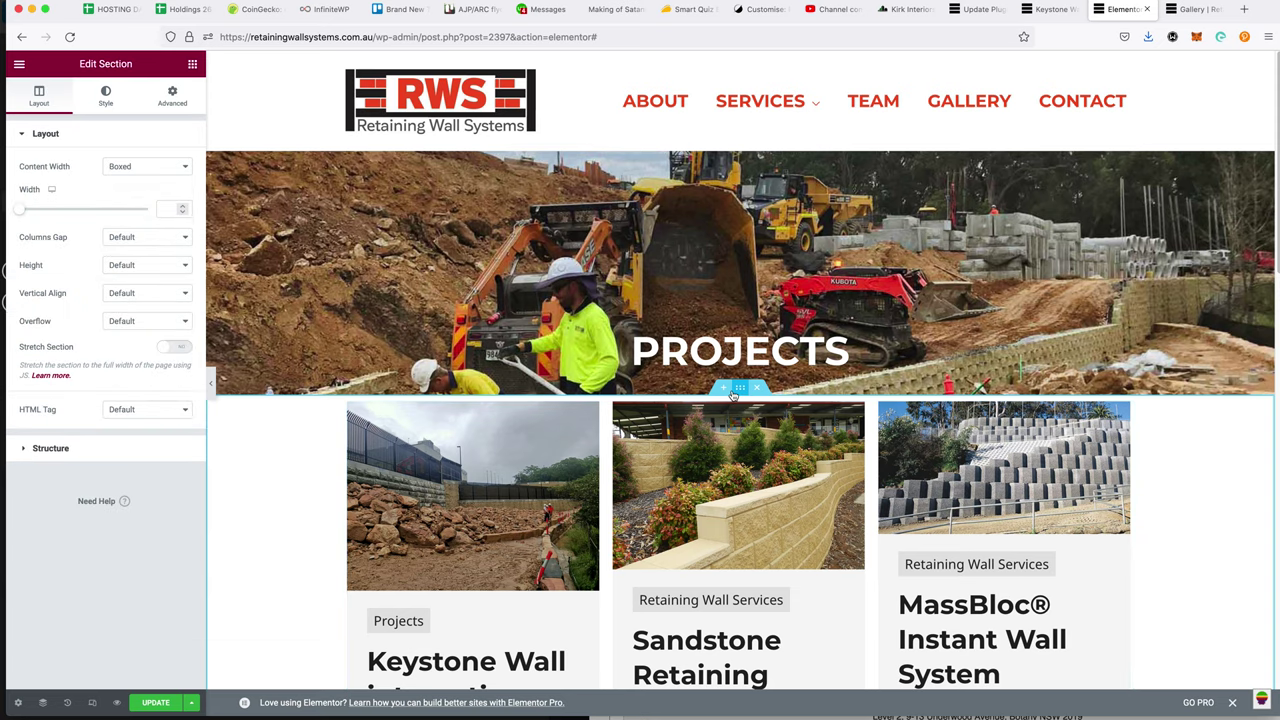
pyautogui.scroll(-2, 730, 481)
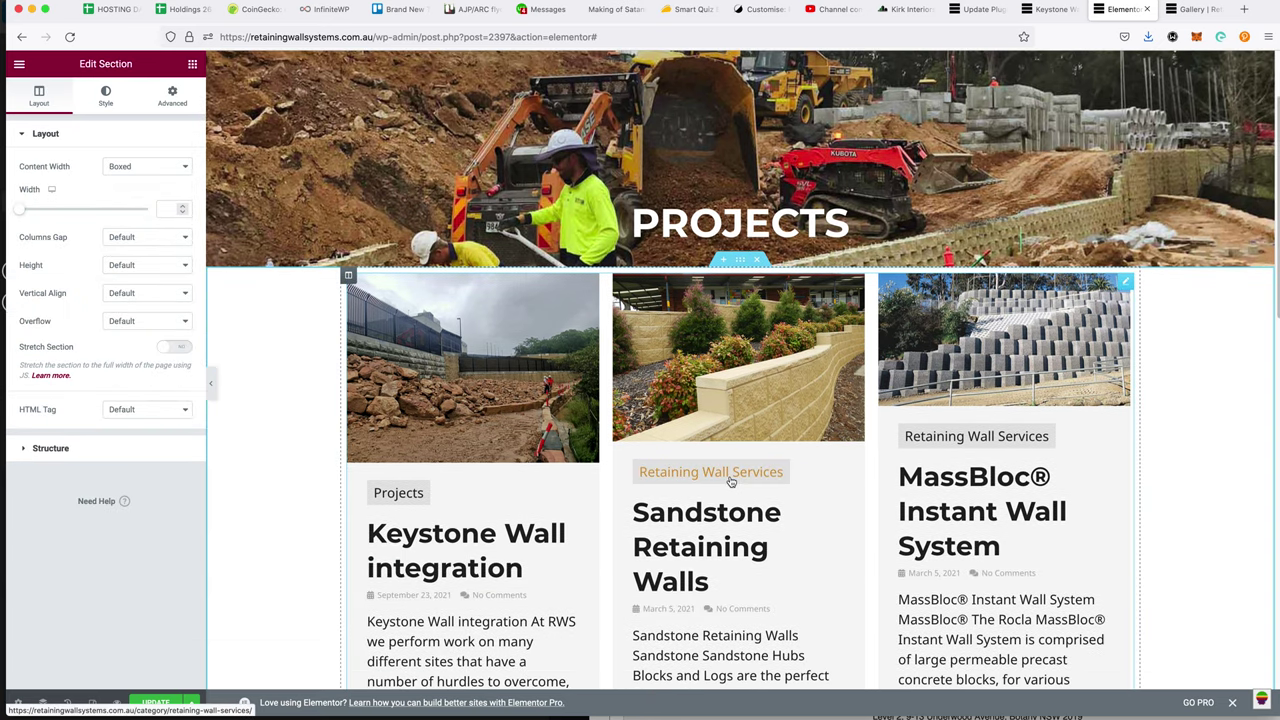
pyautogui.scroll(-3, 731, 481)
pyautogui.scroll(-4, 728, 486)
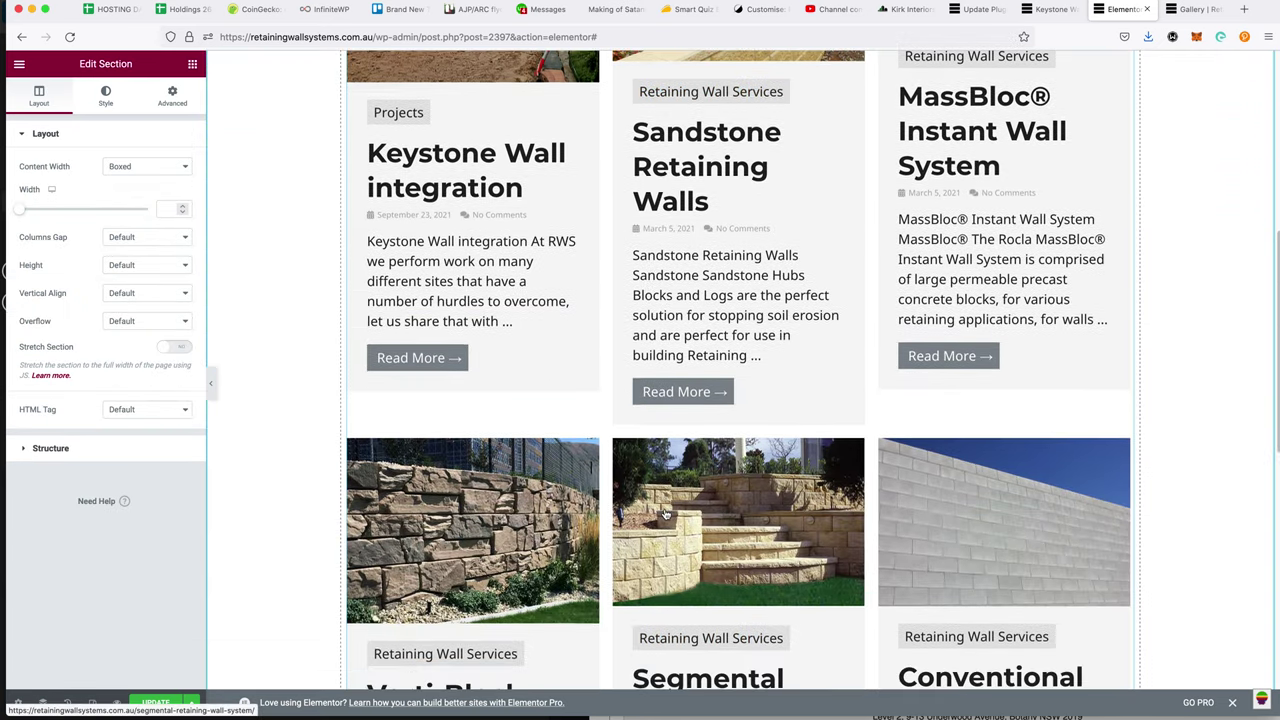
pyautogui.scroll(-5, 665, 514)
pyautogui.scroll(5, 709, 546)
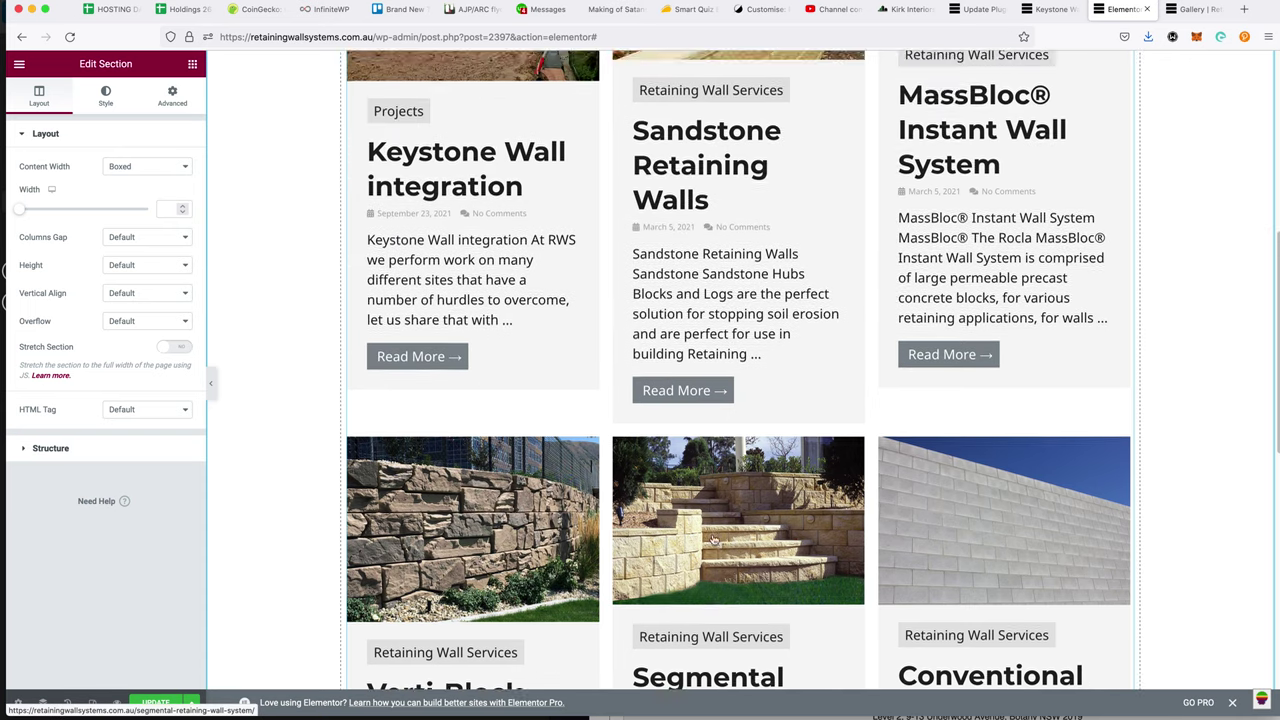
pyautogui.scroll(6, 713, 540)
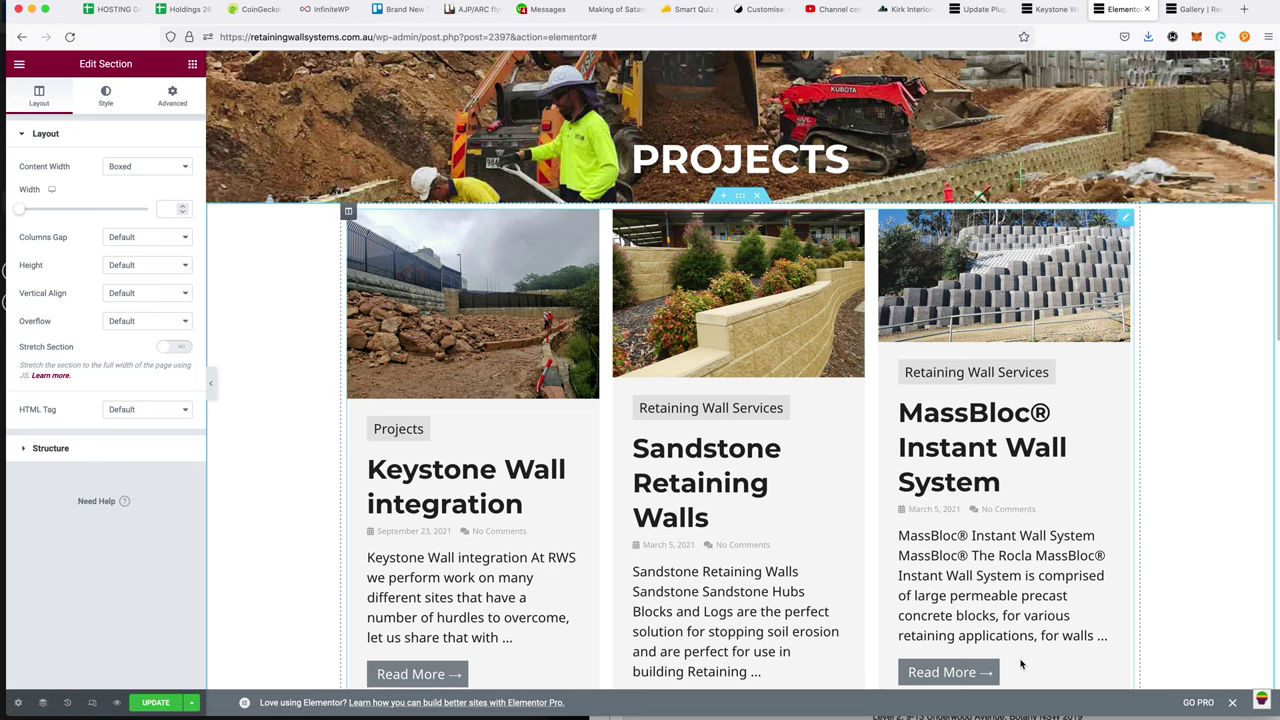
pyautogui.click(1035, 275)
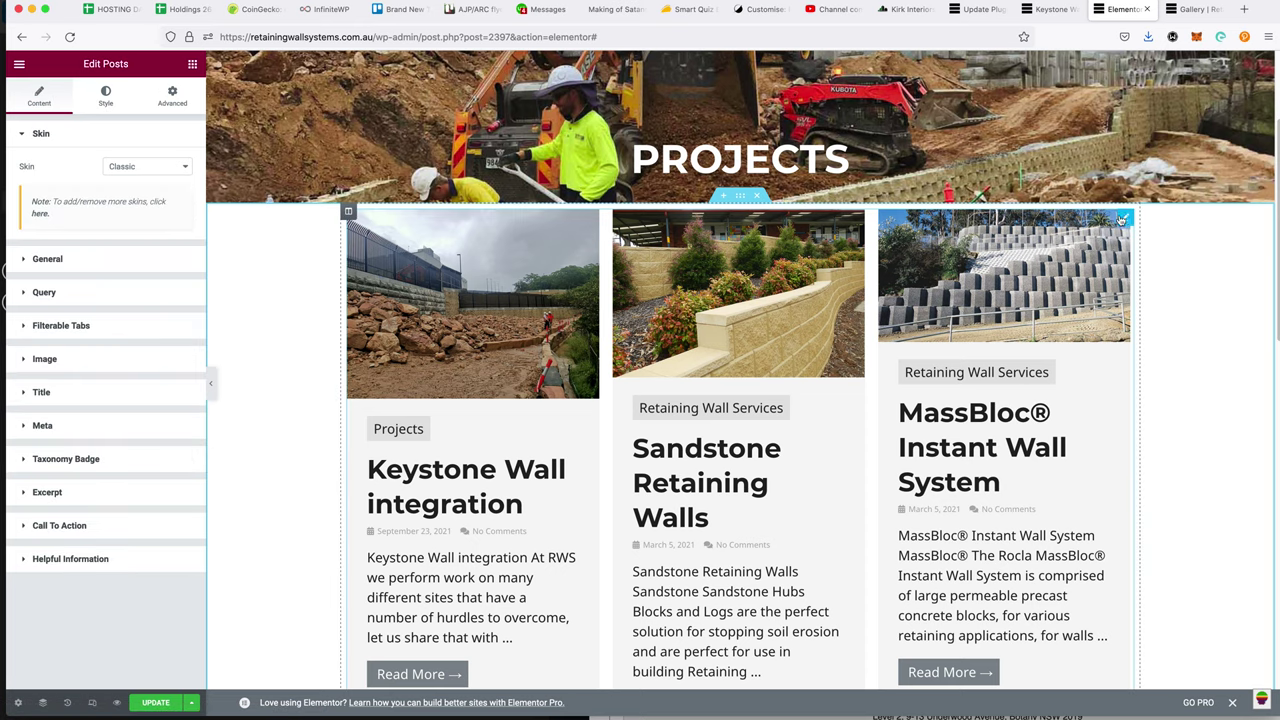
# - Try Main Query as the Posts widget's query type, and restore Custom Query with Posts as the post type
pyautogui.click(90, 291)
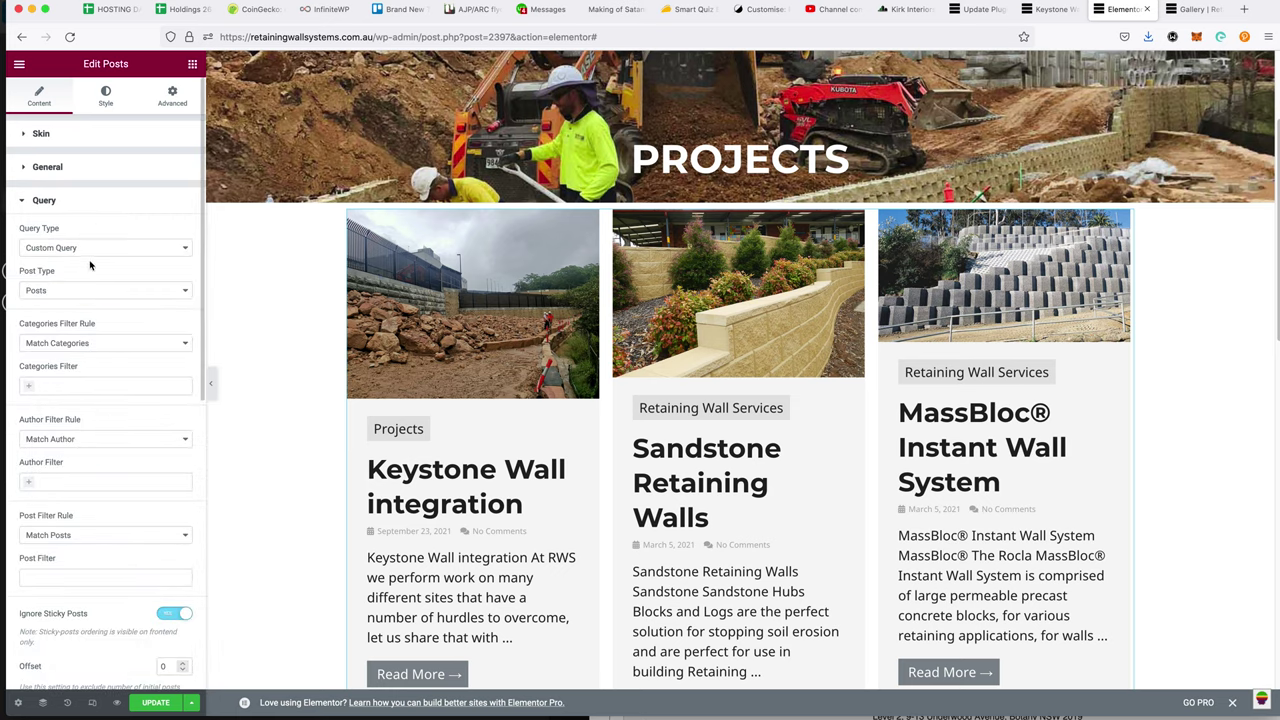
pyautogui.click(84, 249)
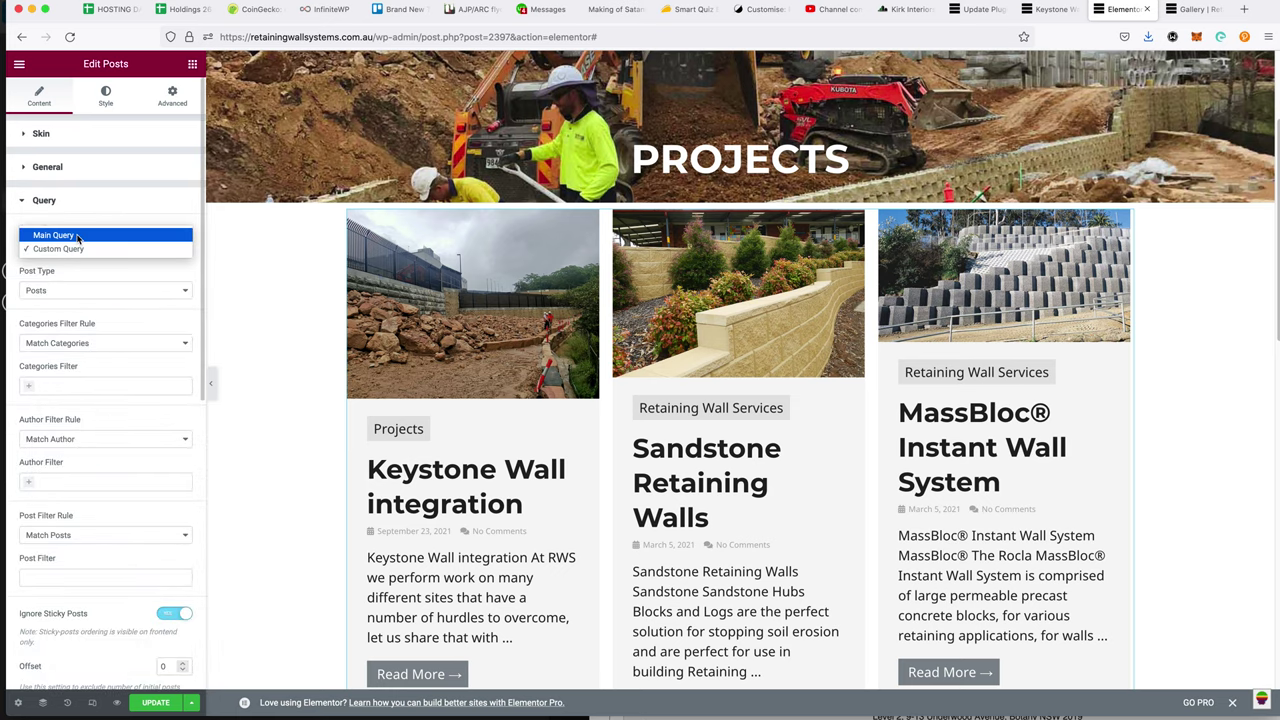
pyautogui.click(78, 236)
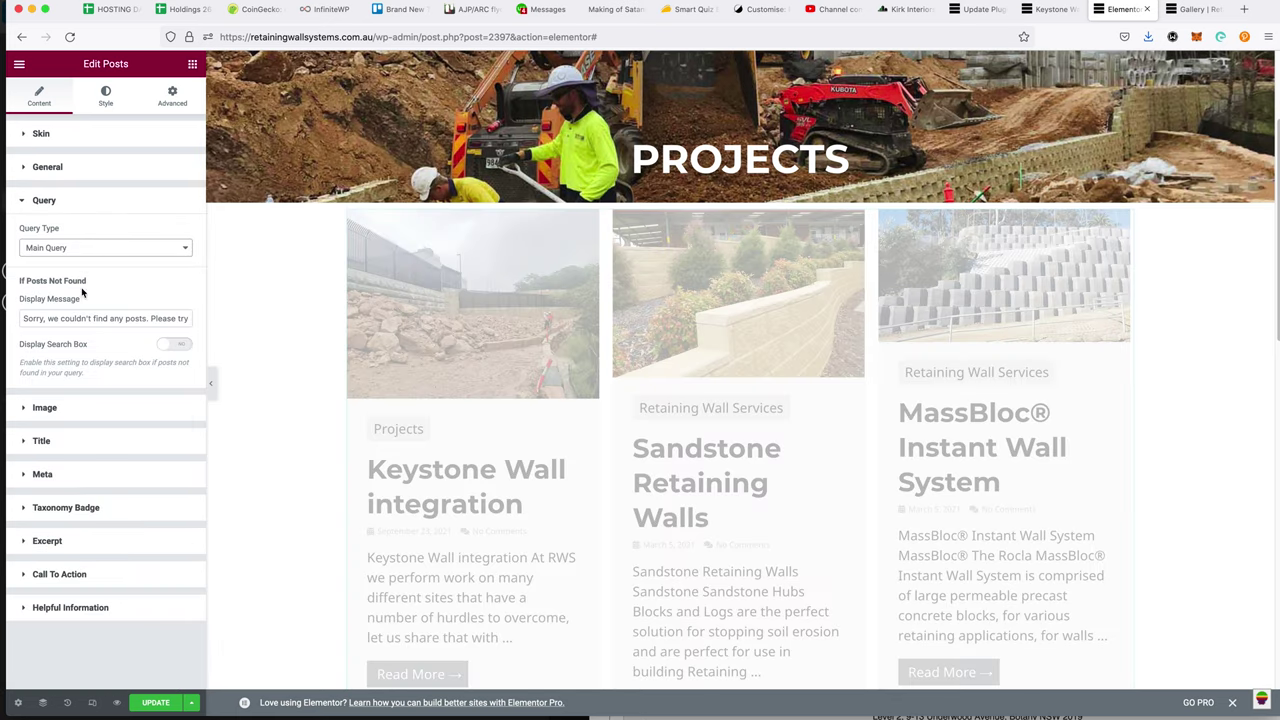
pyautogui.click(80, 249)
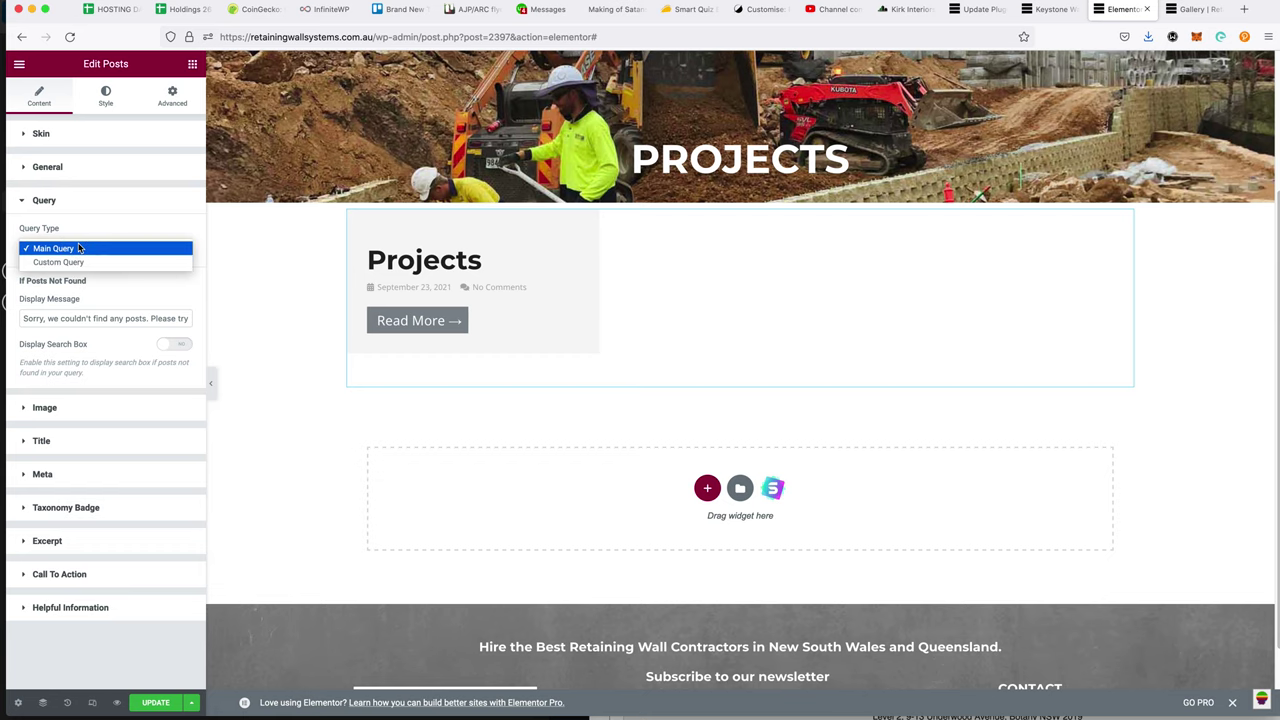
pyautogui.click(86, 262)
pyautogui.click(100, 292)
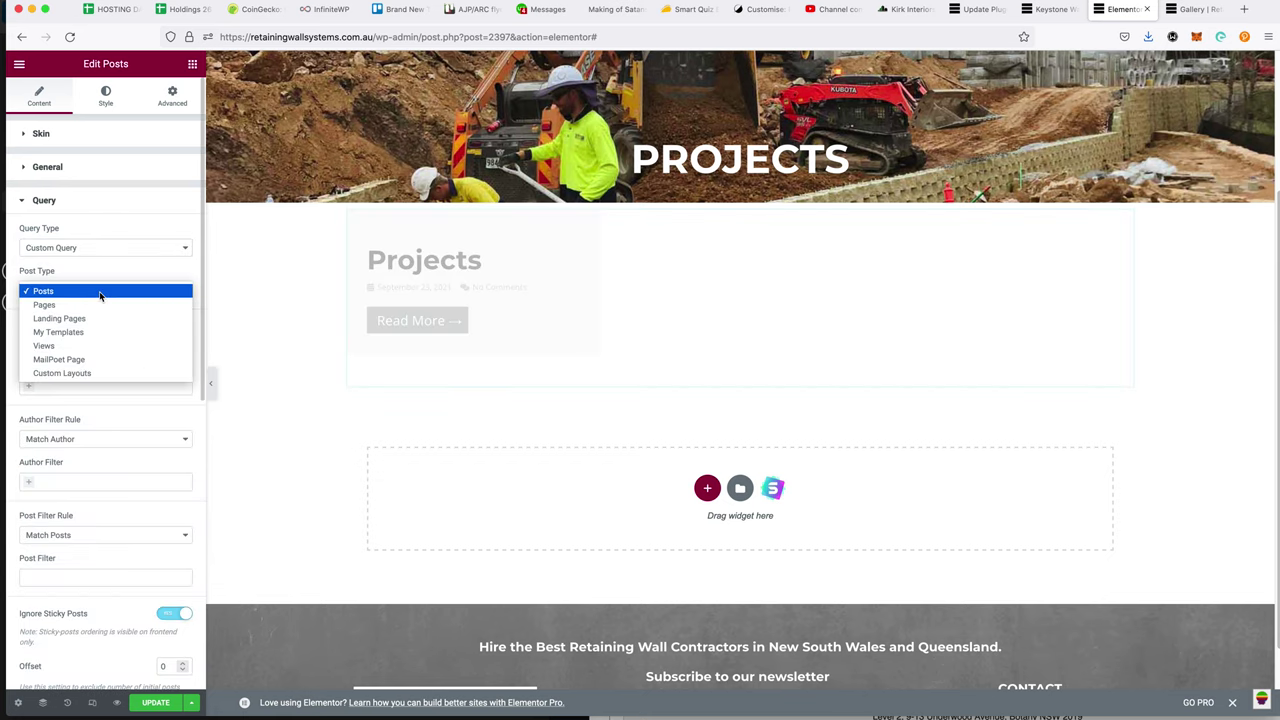
pyautogui.click(97, 264)
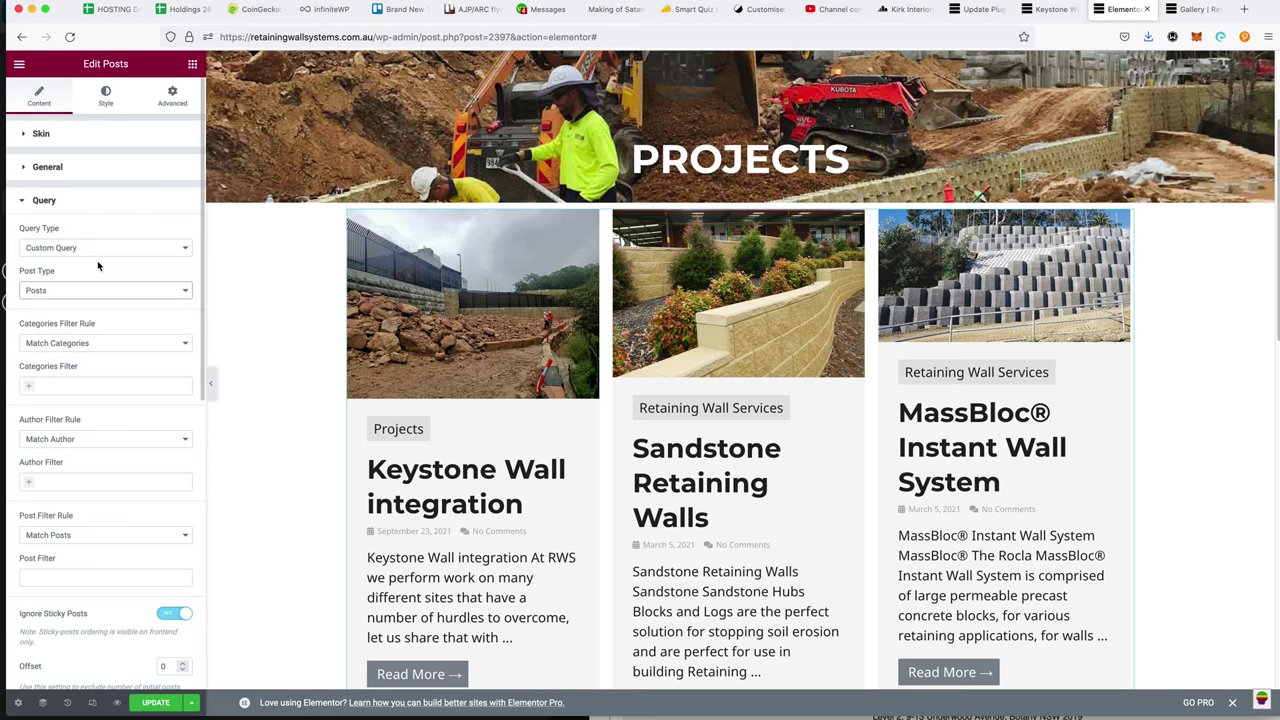
# - Filter the Posts widget's query to the Projects category and check the resulting listing
pyautogui.click(95, 385)
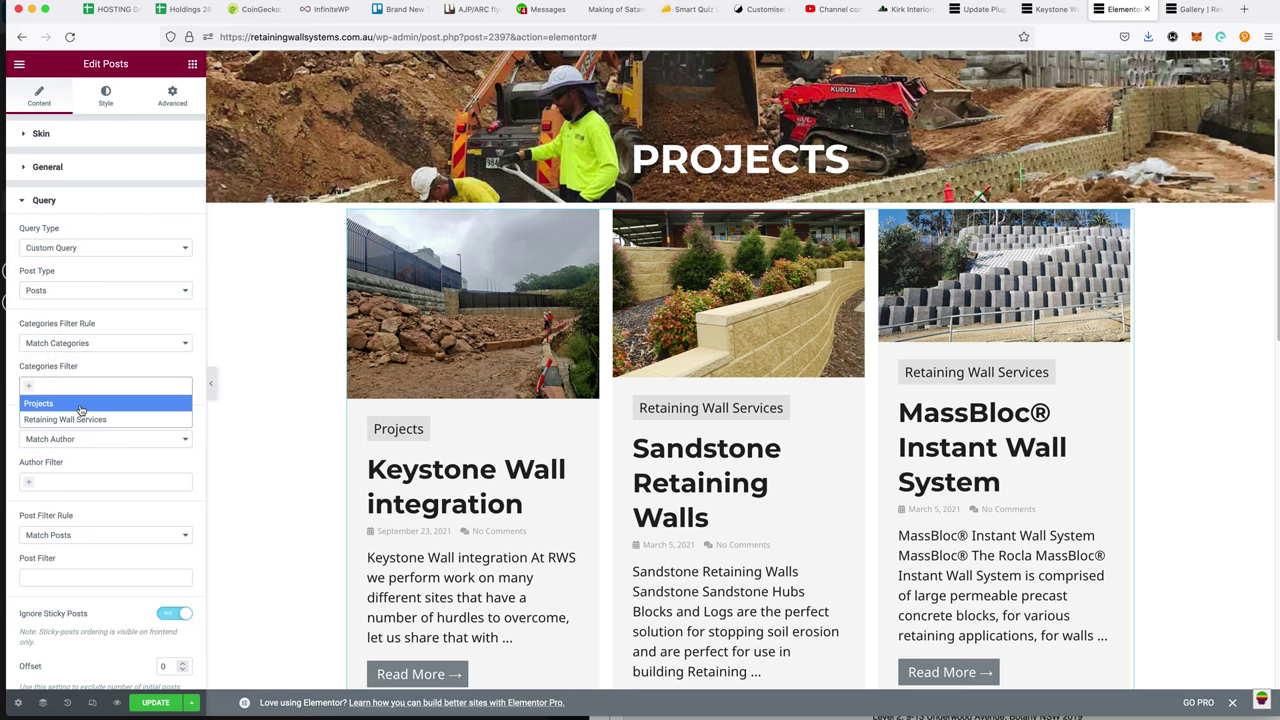
pyautogui.click(81, 406)
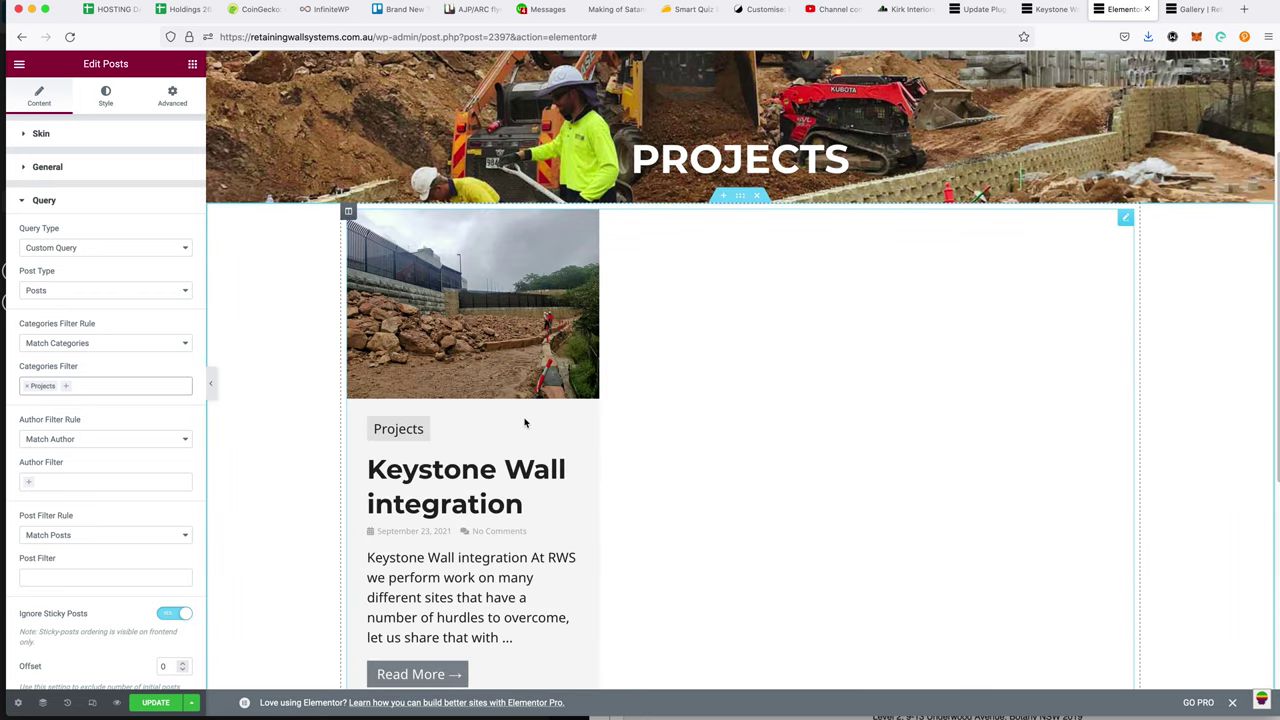
pyautogui.scroll(-3, 524, 423)
pyautogui.scroll(2, 545, 410)
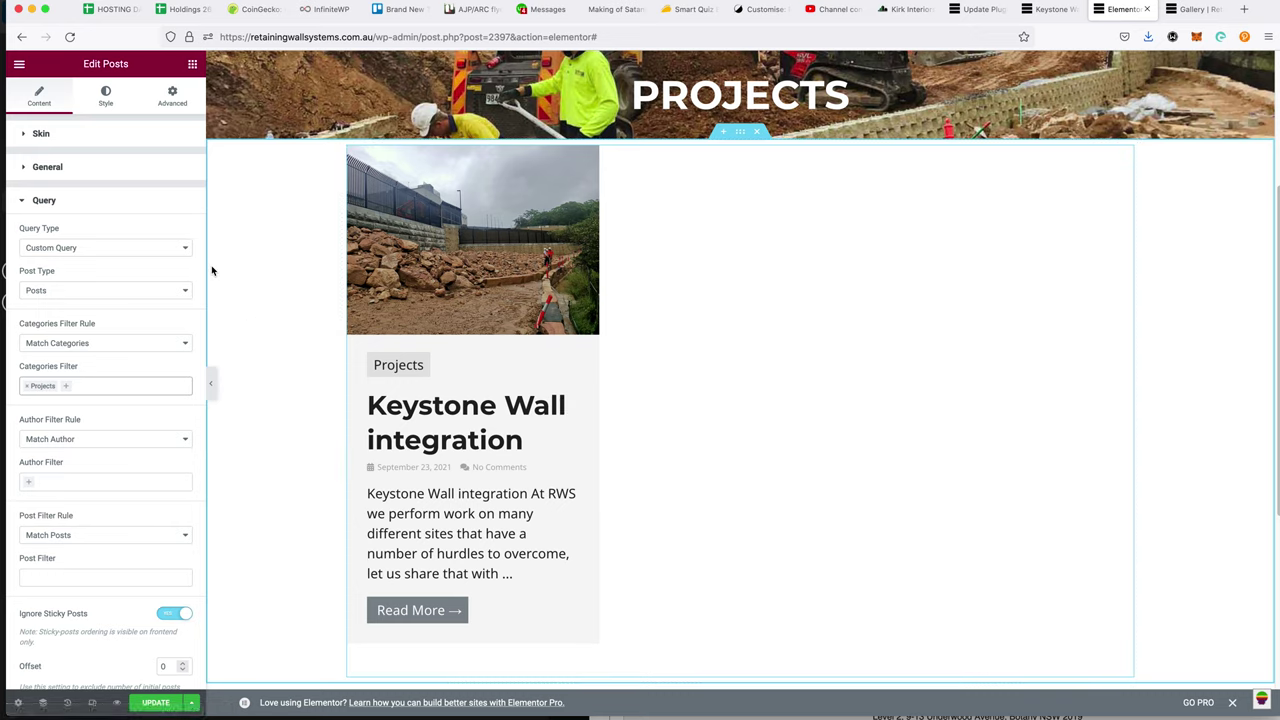
# - Try the Card skin on the Posts widget, and settle on the Creative Feed skin
pyautogui.click(103, 143)
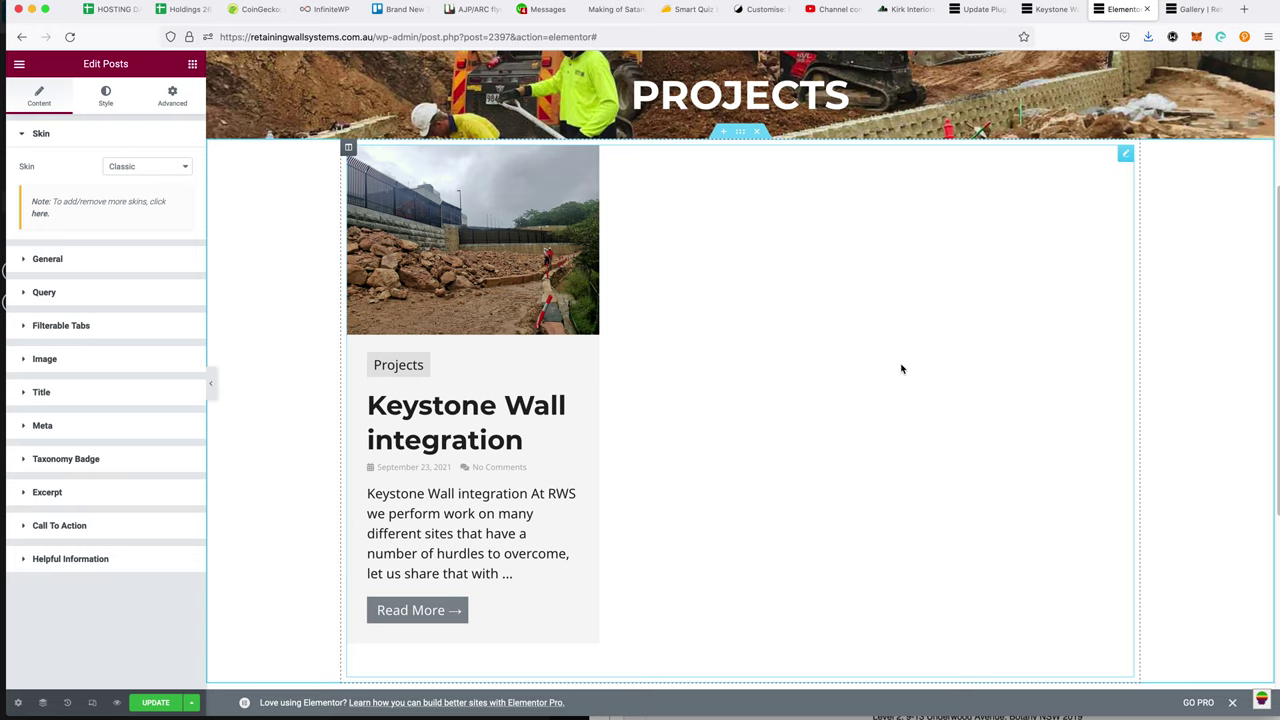
pyautogui.click(172, 173)
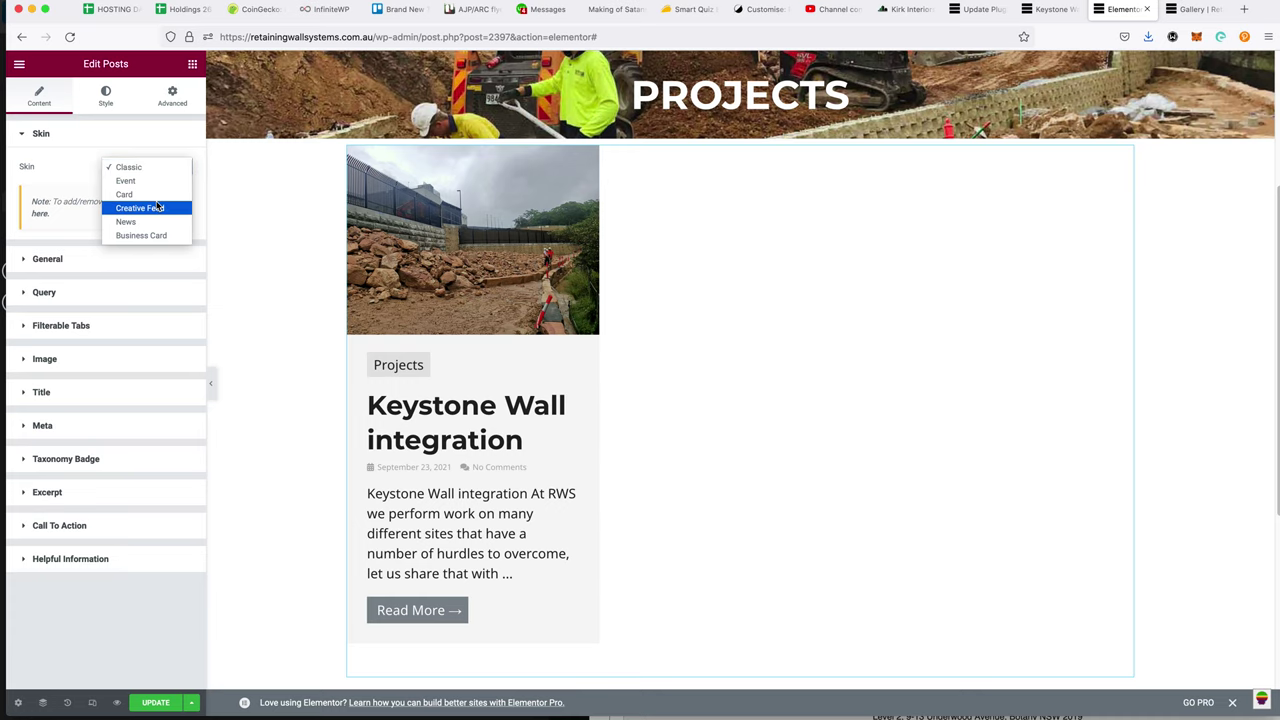
pyautogui.click(152, 198)
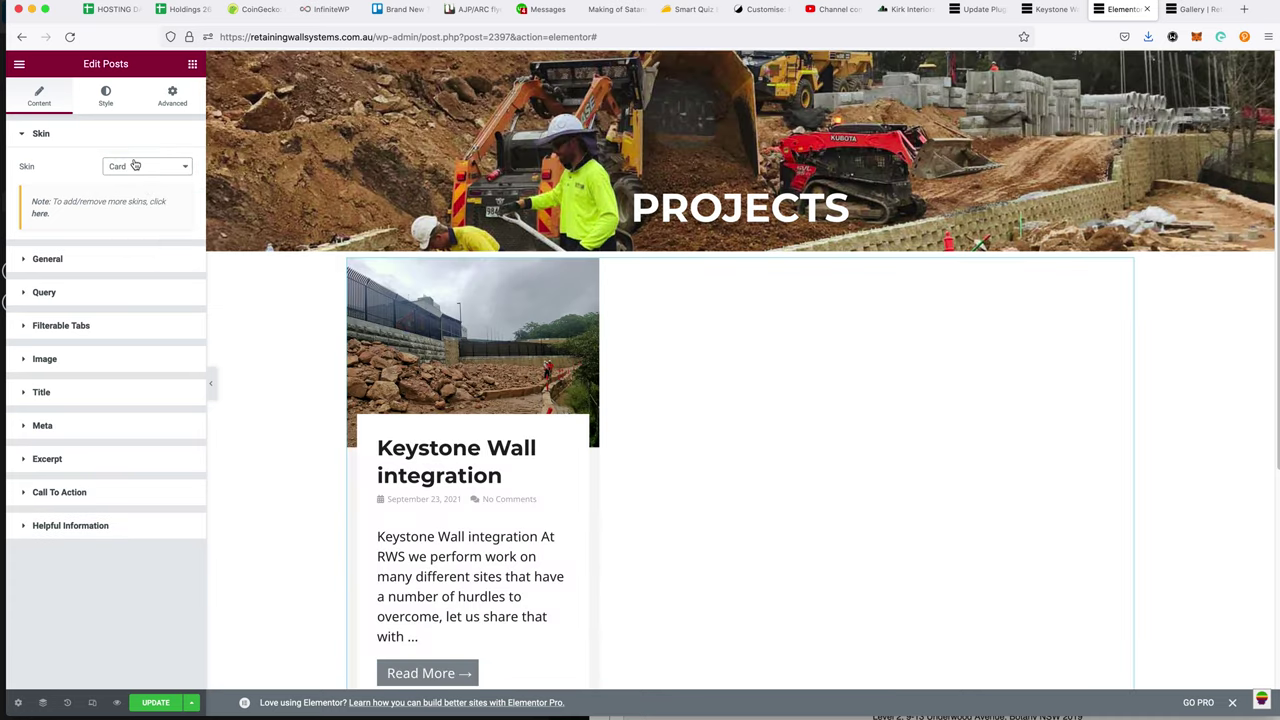
pyautogui.click(137, 166)
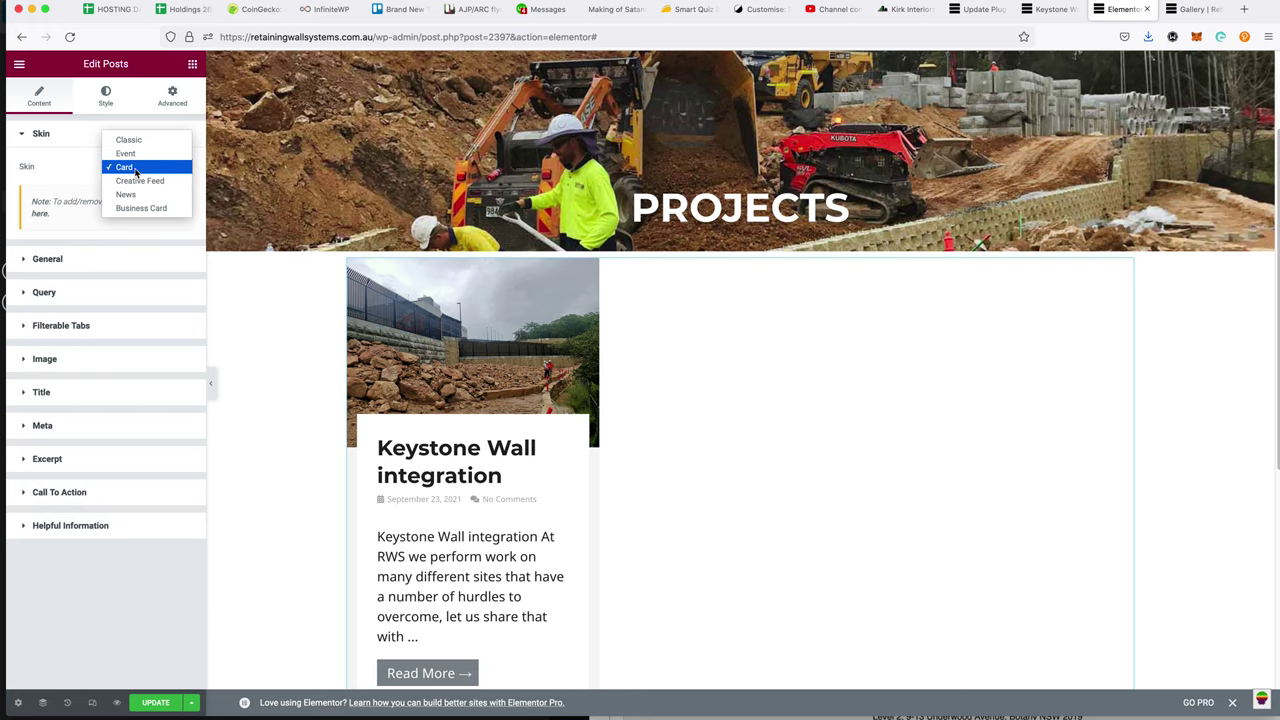
pyautogui.click(143, 181)
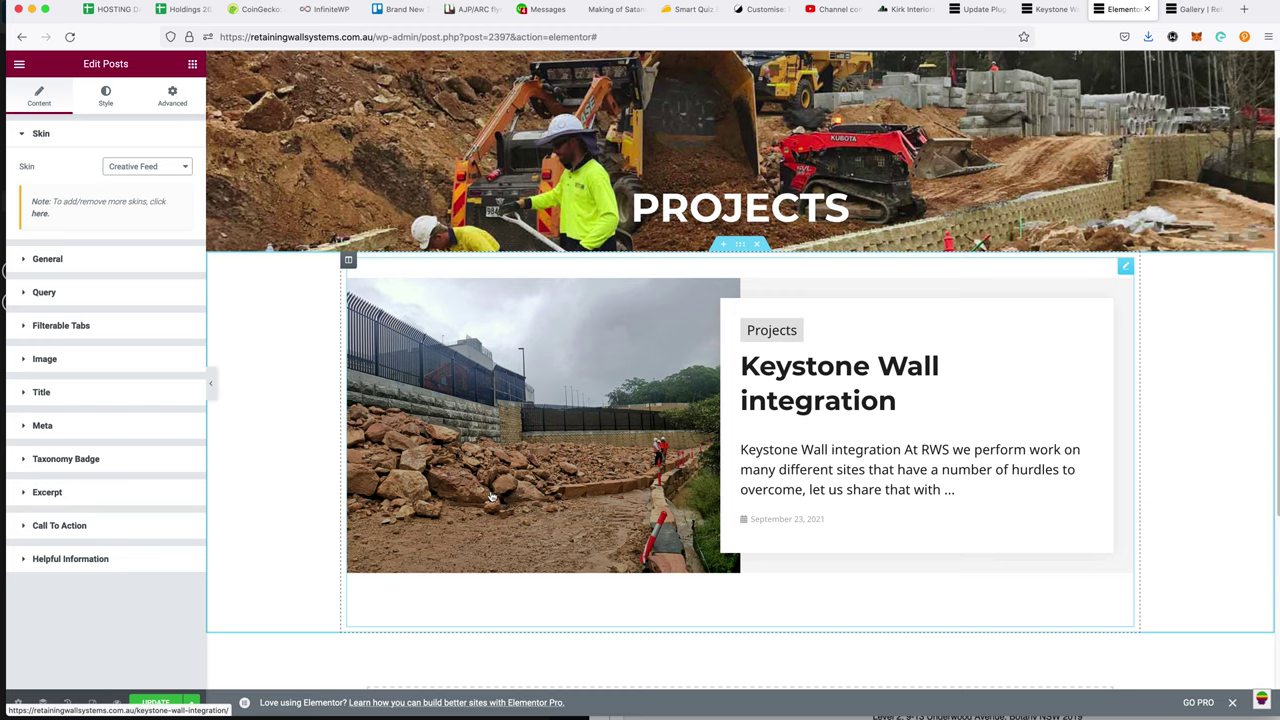
# - Open the advanced settings of the section holding the posts and keep its margin values linked
pyautogui.click(740, 245)
pyautogui.click(172, 95)
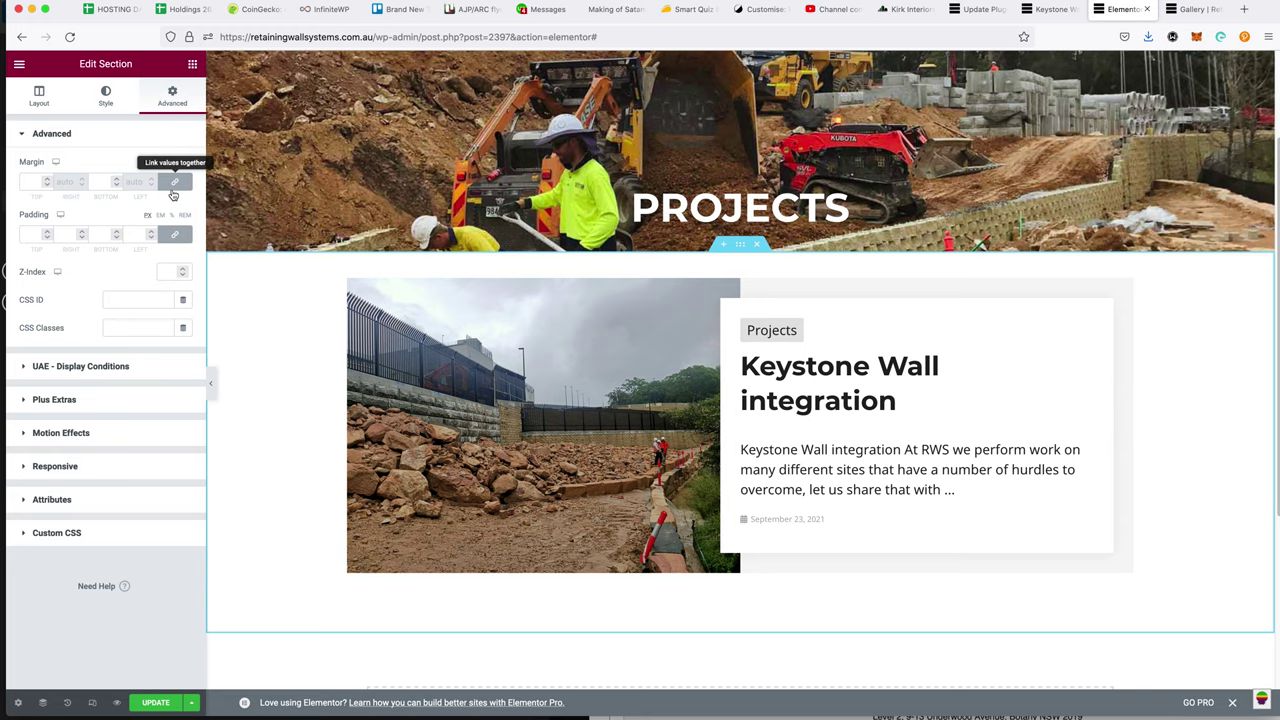
pyautogui.click(173, 187)
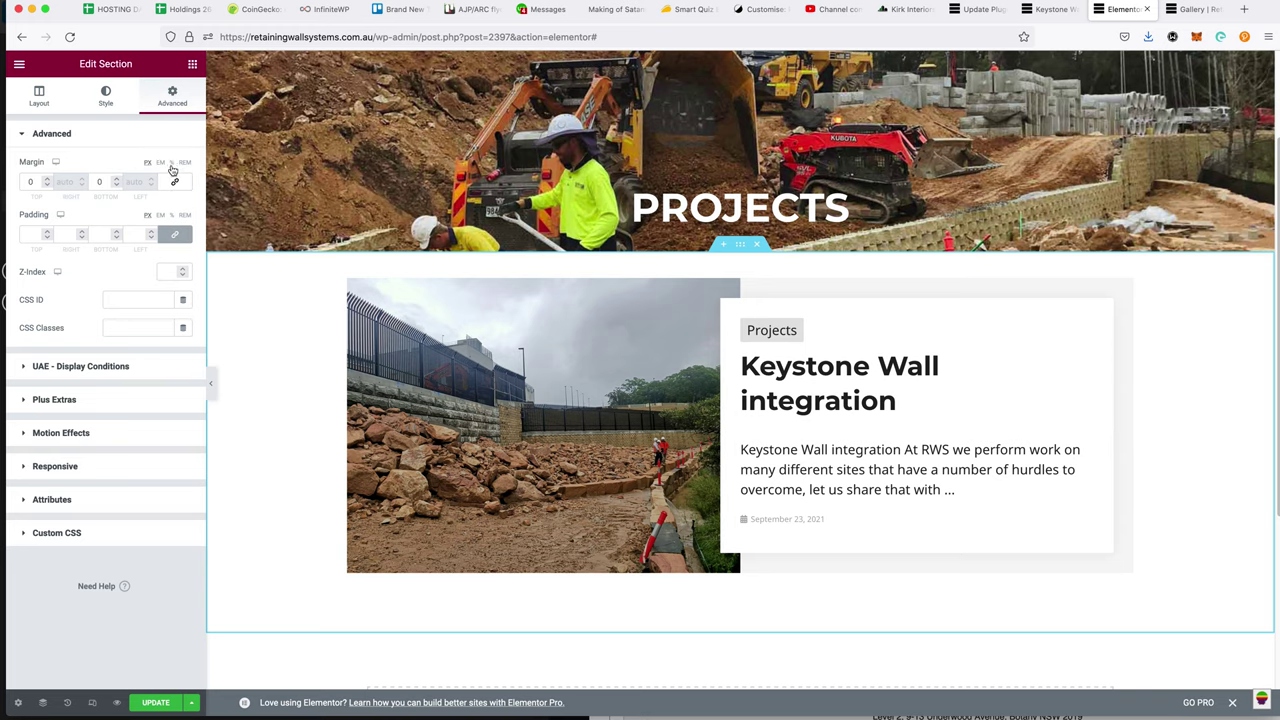
pyautogui.click(174, 181)
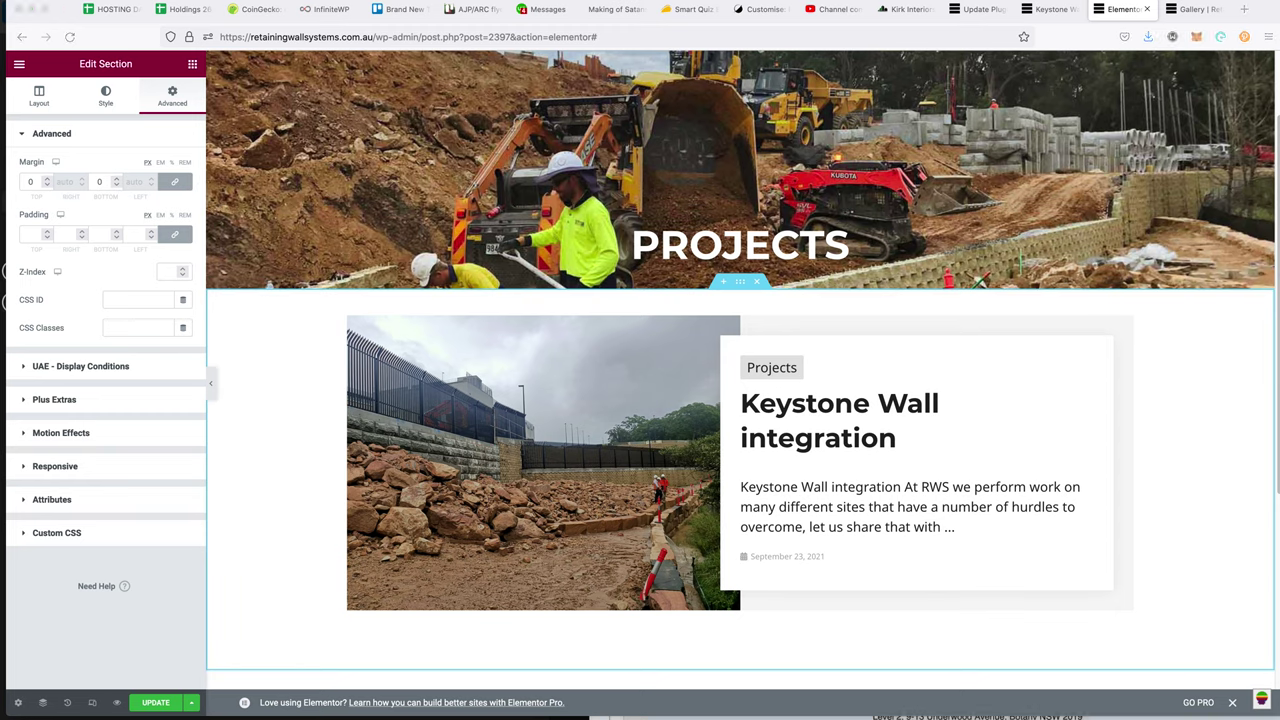
# - Look over the live Gallery page's Keystone Walls section and close that browser tab
pyautogui.hotkey('ctrl', 'Tab')
pyautogui.click(1160, 111)
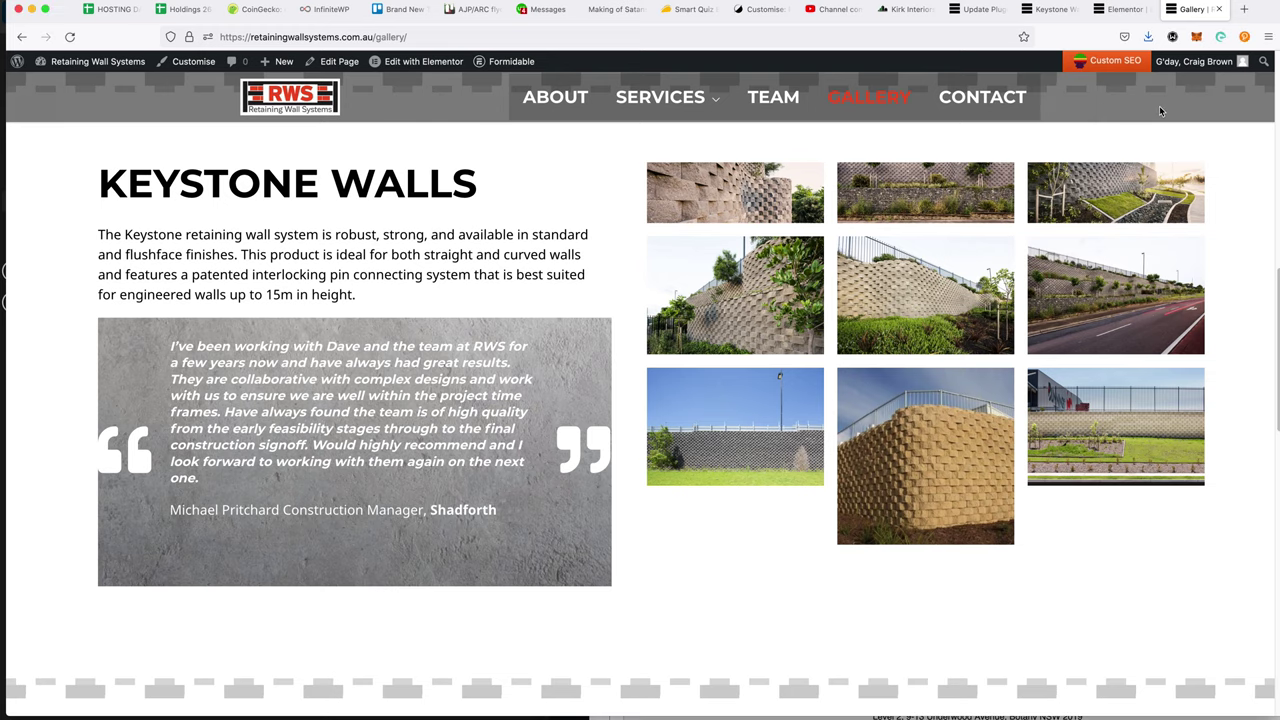
pyautogui.scroll(2, 1133, 150)
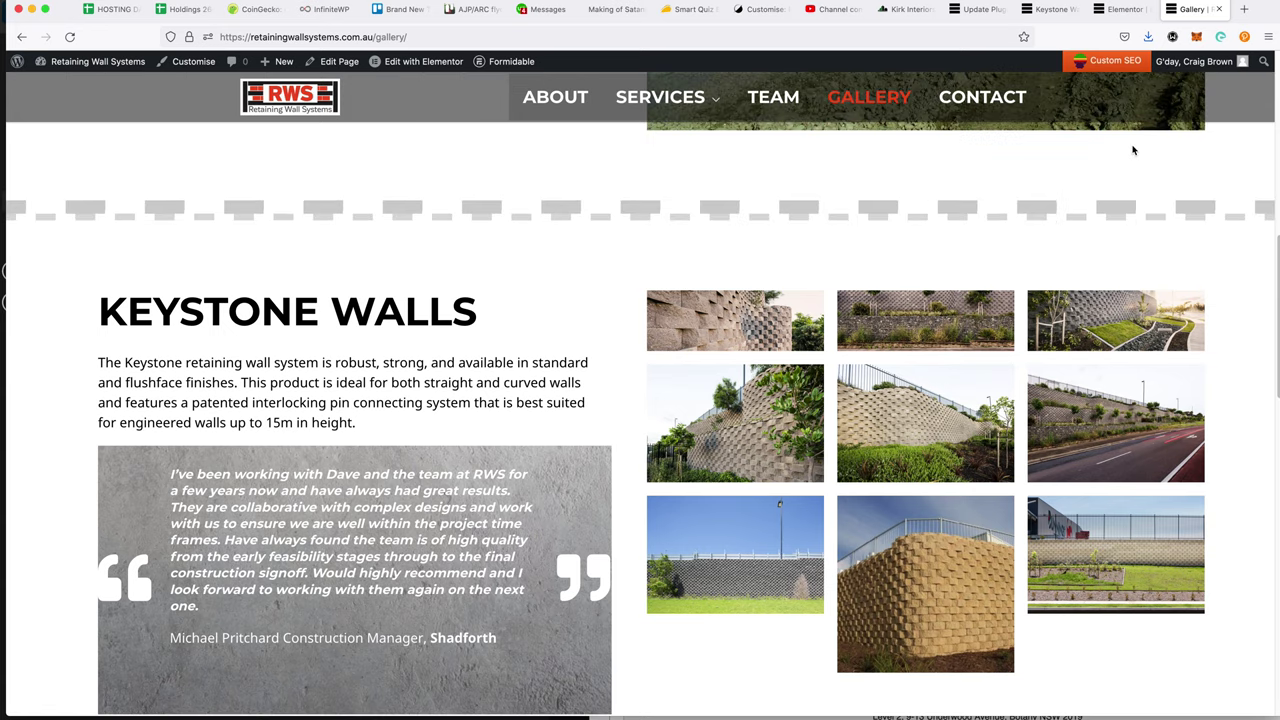
pyautogui.press('super+w')
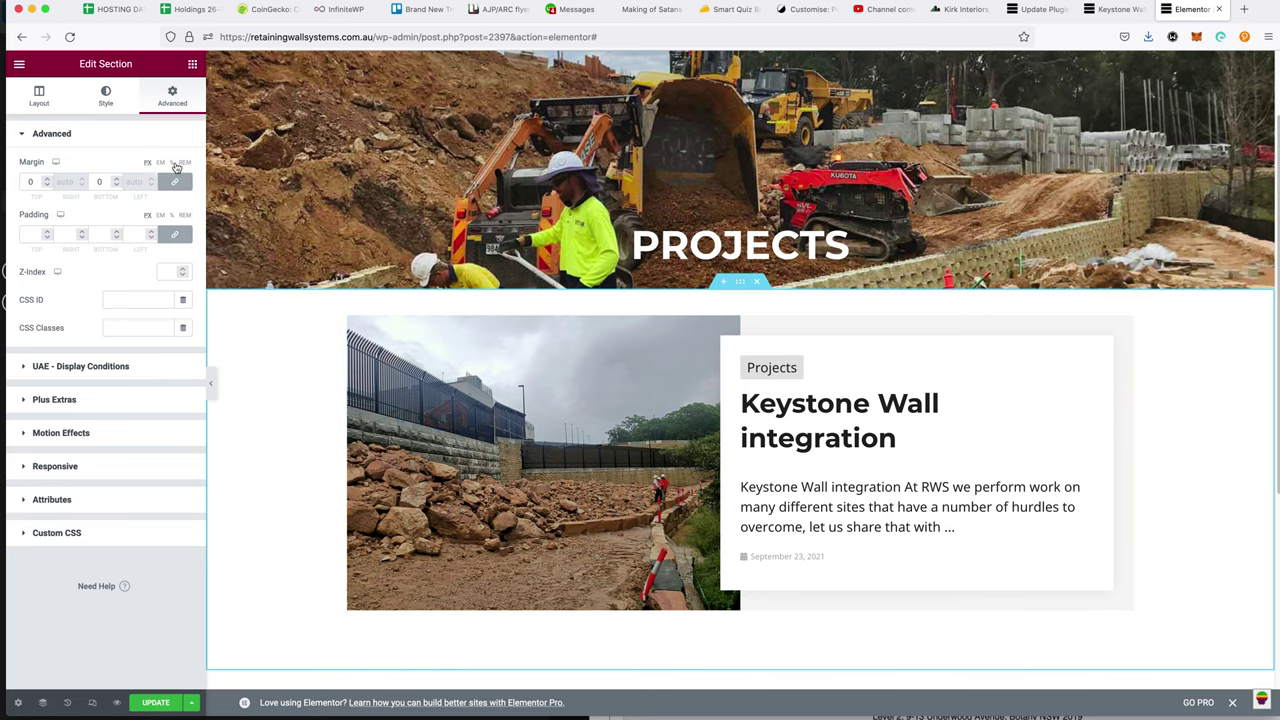
# - Set the posts section's linked top and bottom margins to 3%
pyautogui.click(116, 178)
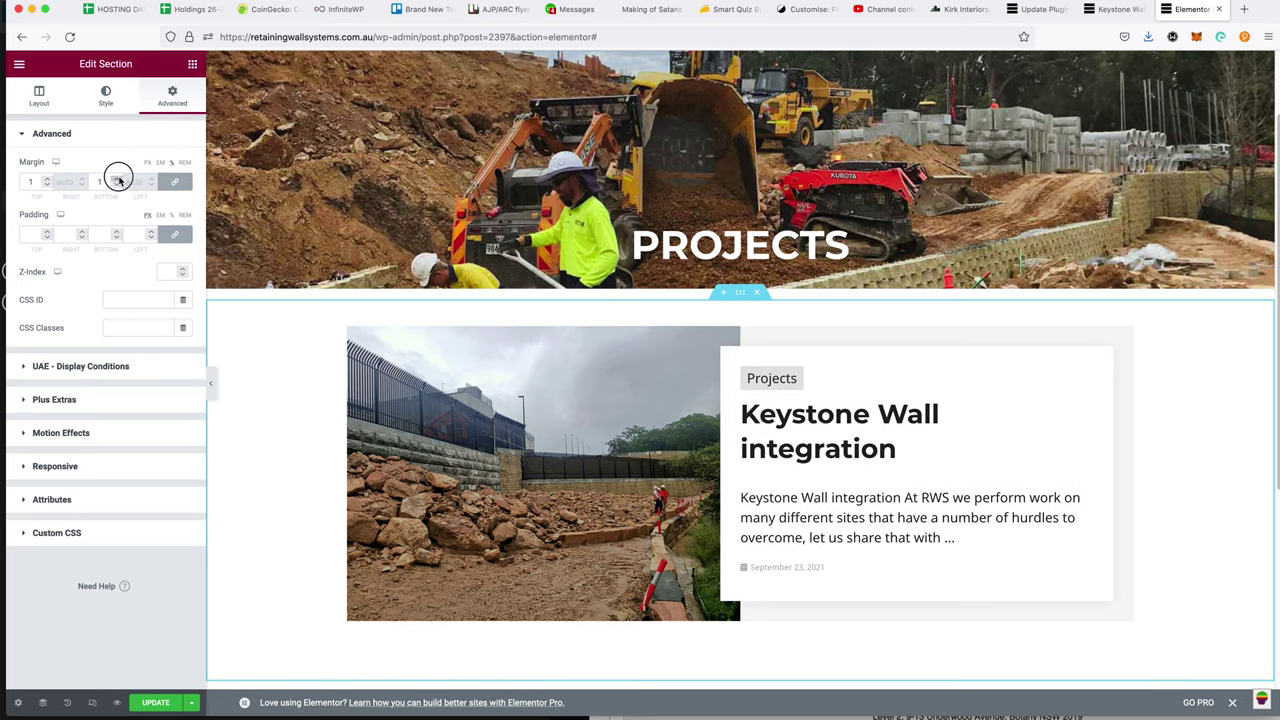
pyautogui.click(116, 178)
pyautogui.click(116, 178)
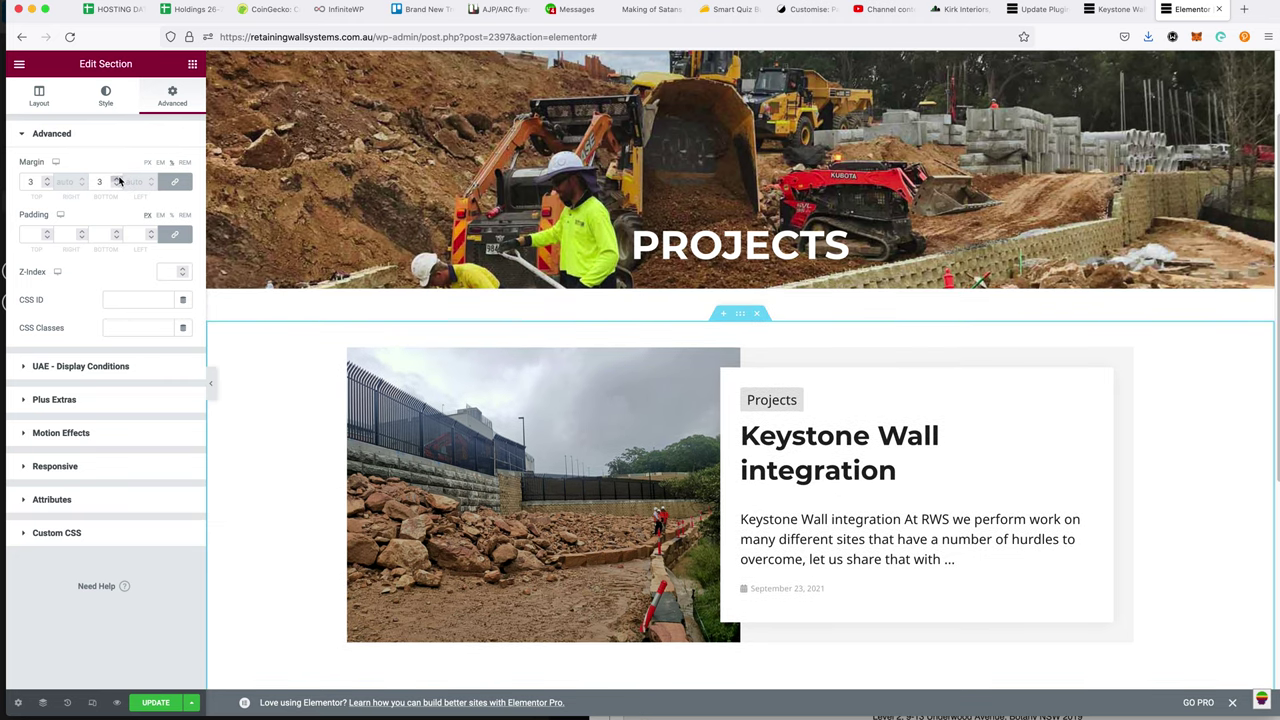
pyautogui.click(116, 178)
pyautogui.click(116, 178)
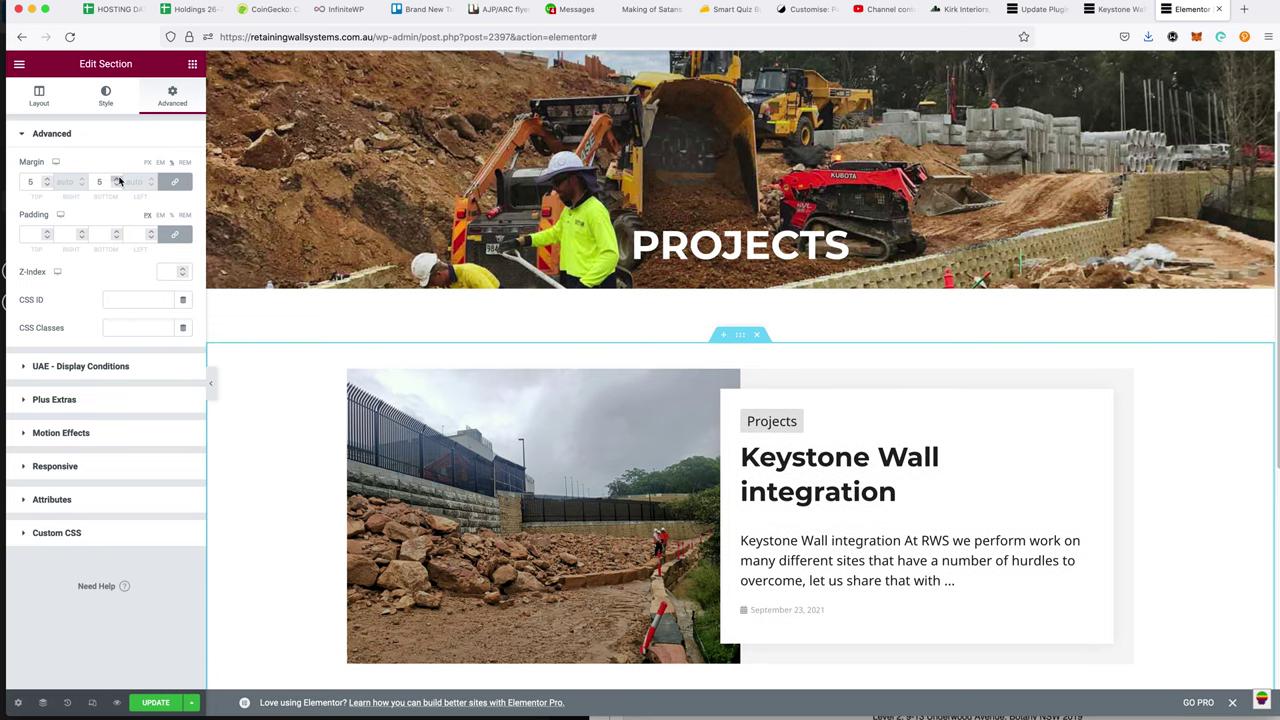
pyautogui.click(116, 186)
pyautogui.click(116, 186)
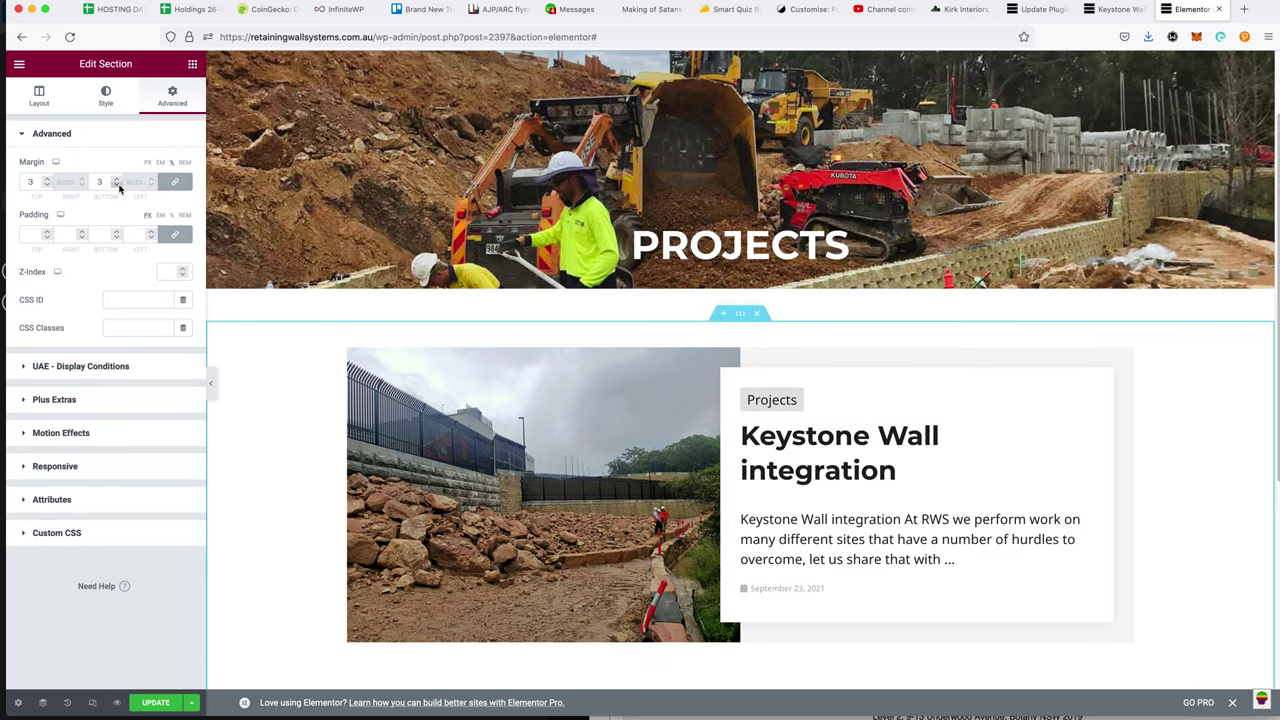
# - Unlink the posts section's margins, set only the bottom margin to 5%, and save the page
pyautogui.click(183, 182)
pyautogui.click(116, 178)
pyautogui.click(117, 178)
pyautogui.press('super+s')
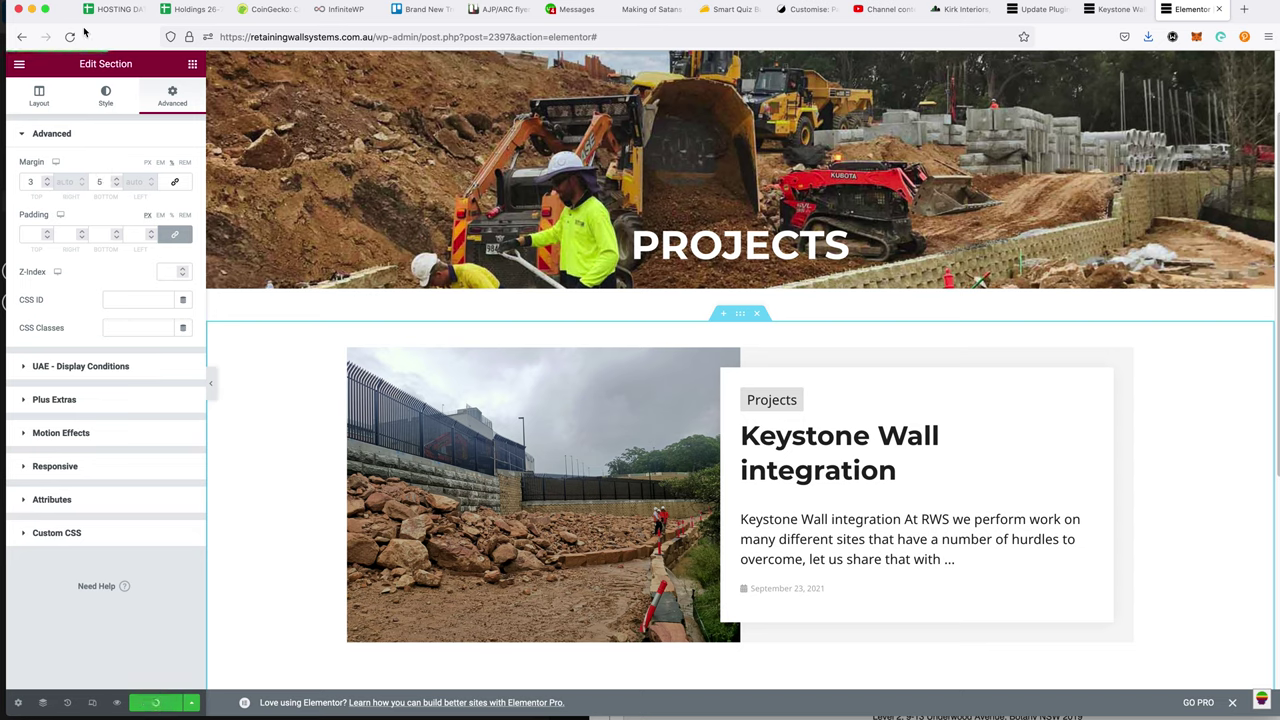
# - Leave the editor for the live Projects page once saving completes, and inspect the banner and post listing
pyautogui.click(28, 64)
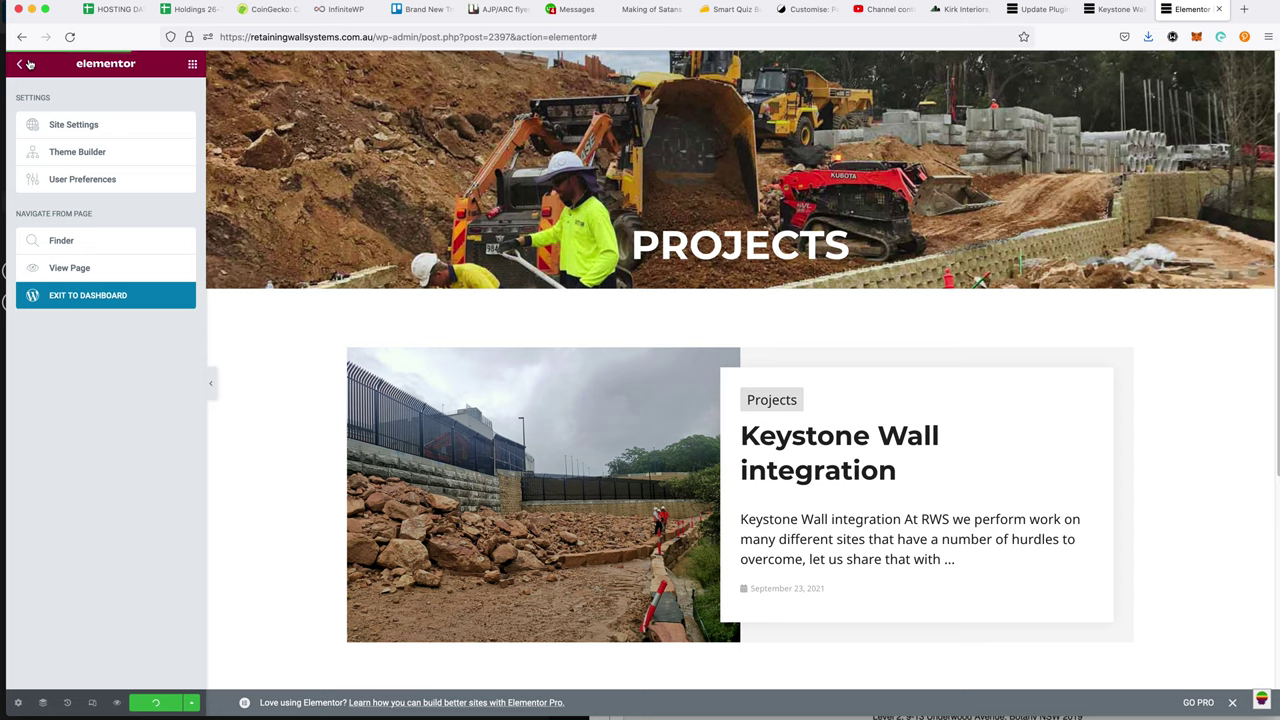
pyautogui.click(88, 266)
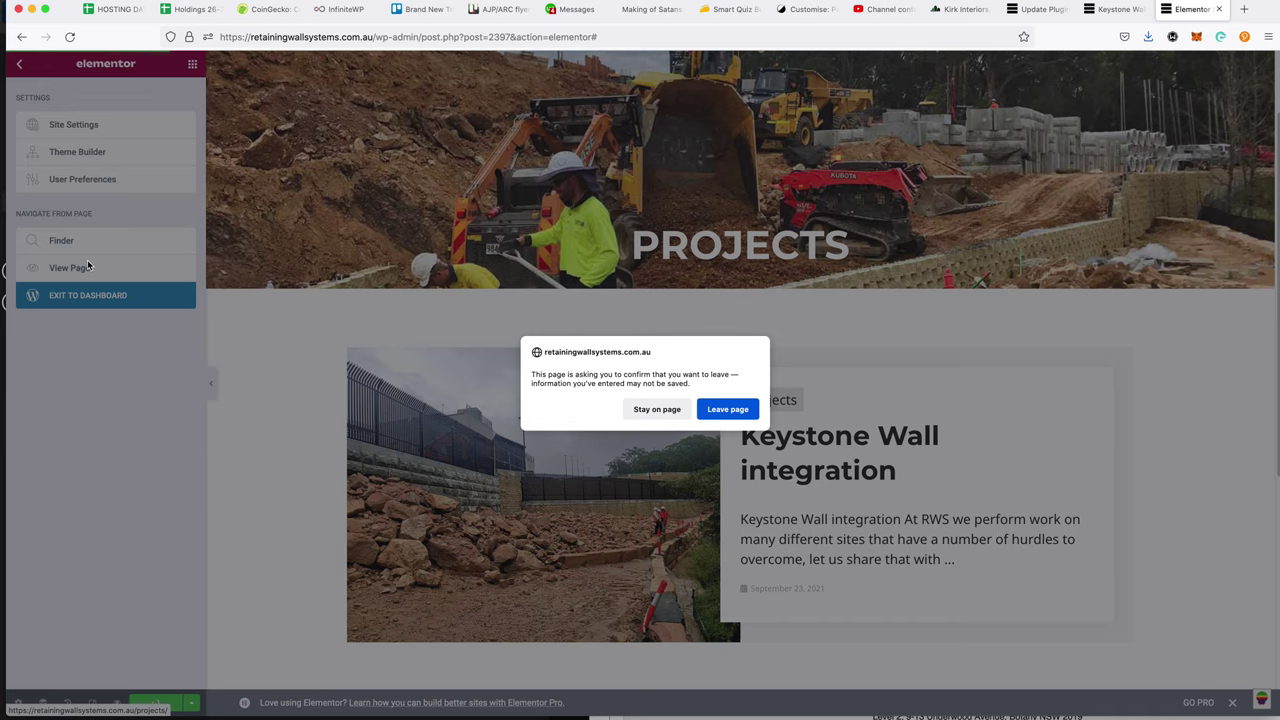
pyautogui.click(665, 420)
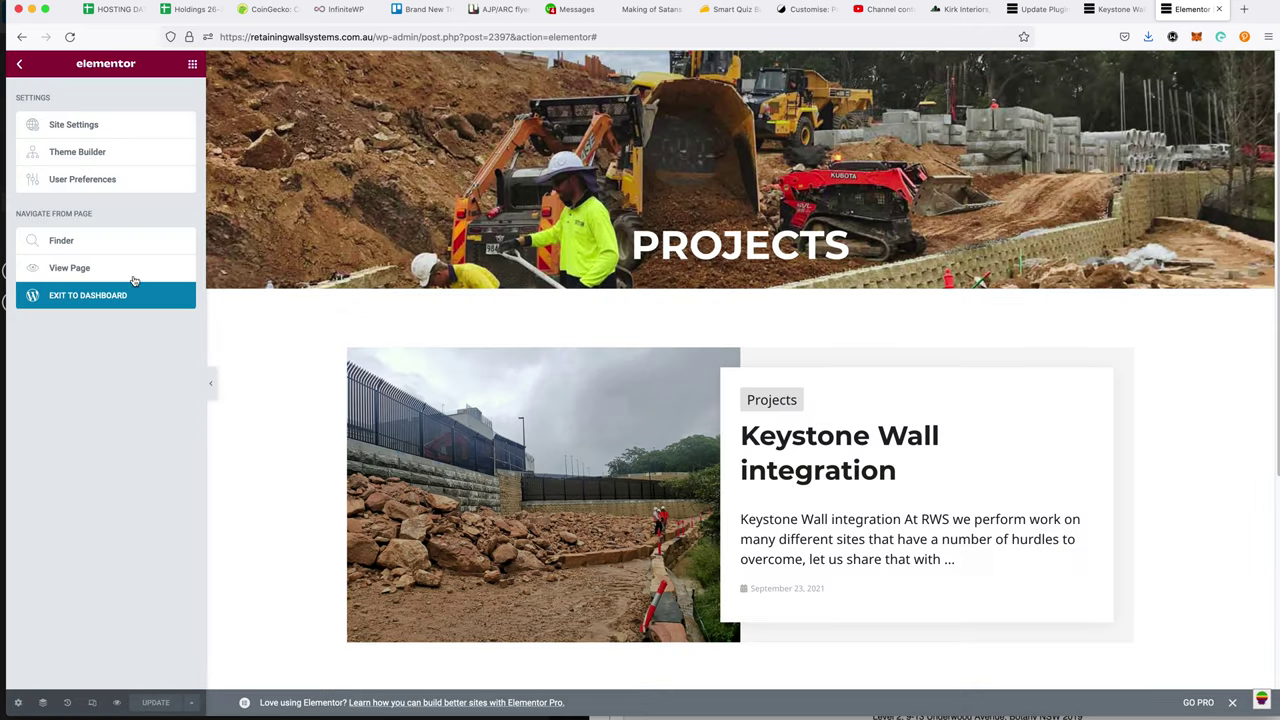
pyautogui.click(75, 268)
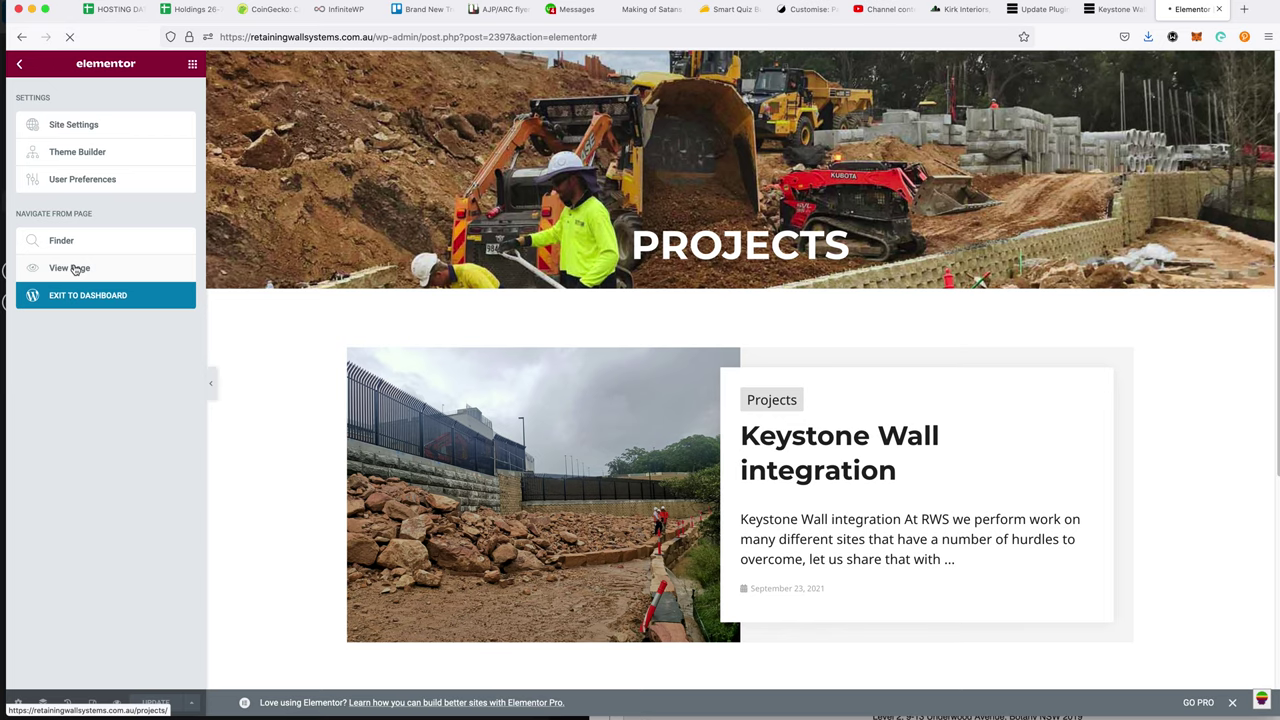
pyautogui.scroll(-5, 1015, 329)
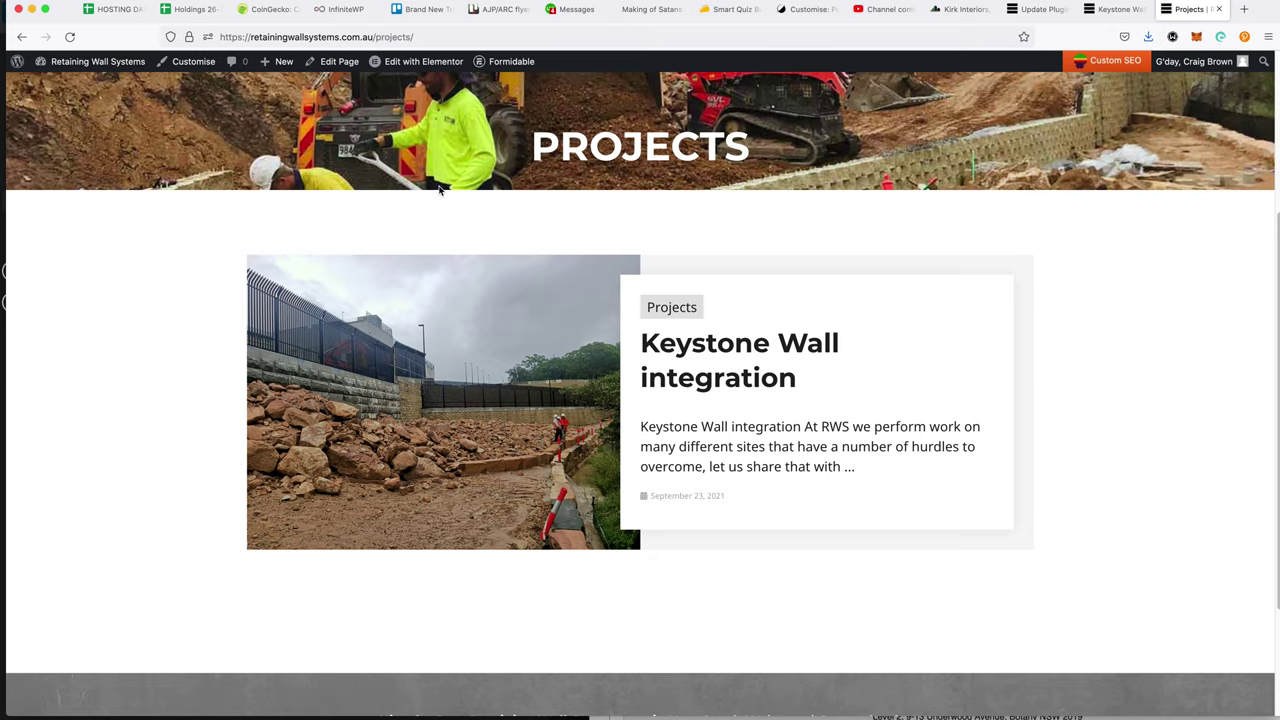
# - Reopen the Projects page in the Elementor editor and close the Live Assistant window covering the canvas
pyautogui.click(420, 61)
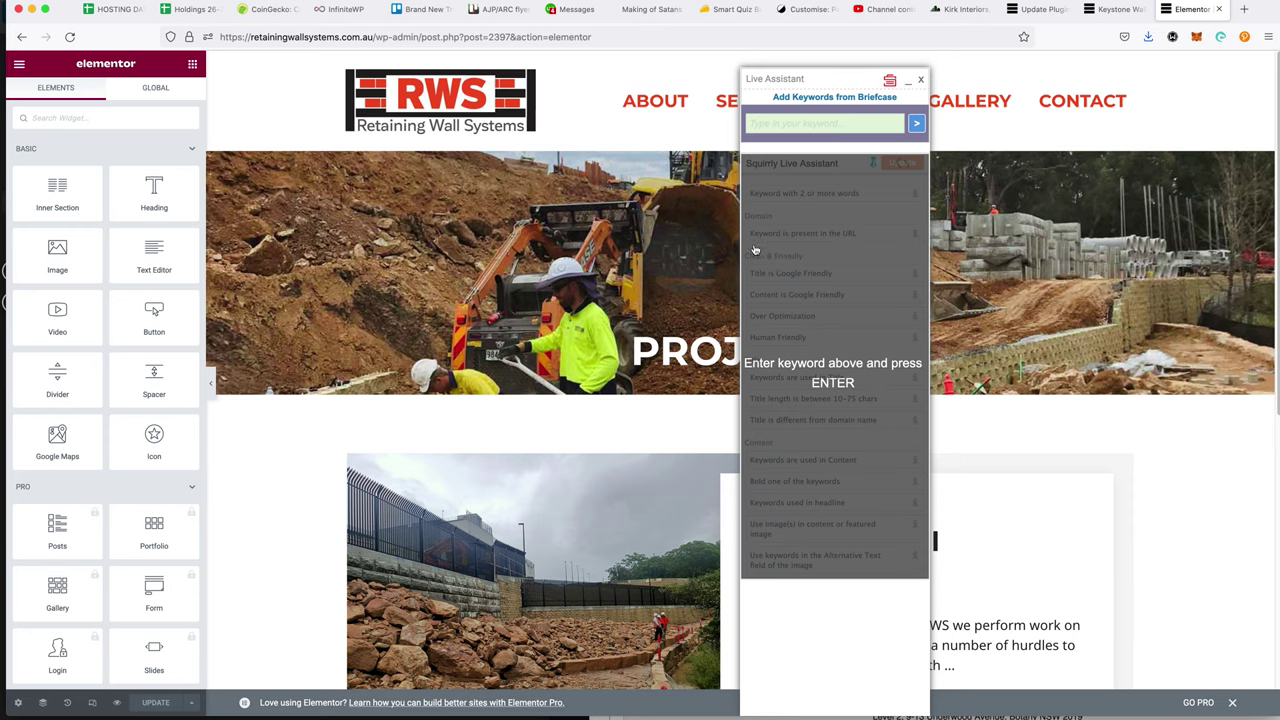
pyautogui.moveTo(831, 77); pyautogui.dragTo(1051, 57)
pyautogui.moveTo(900, 76); pyautogui.dragTo(1150, 87)
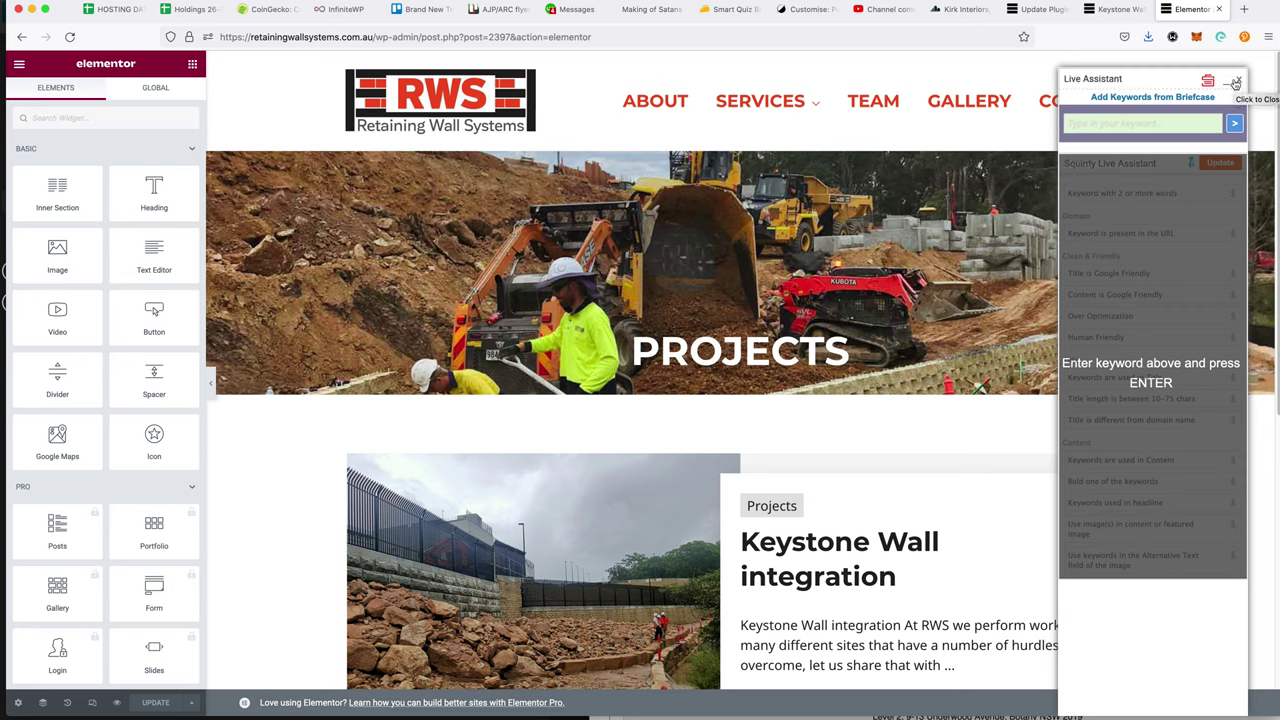
pyautogui.click(1236, 82)
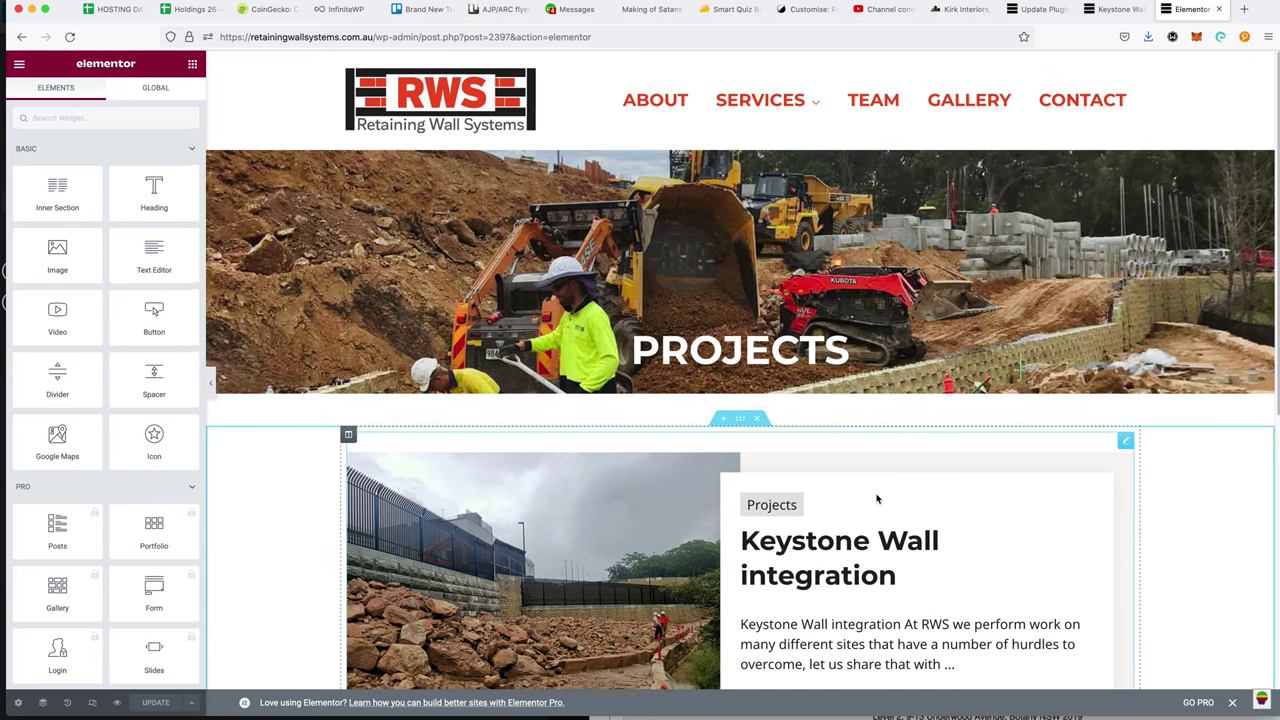
# - Turn off the meta and the taxonomy badge in the Posts widget, and save the page
pyautogui.scroll(-2, 850, 470)
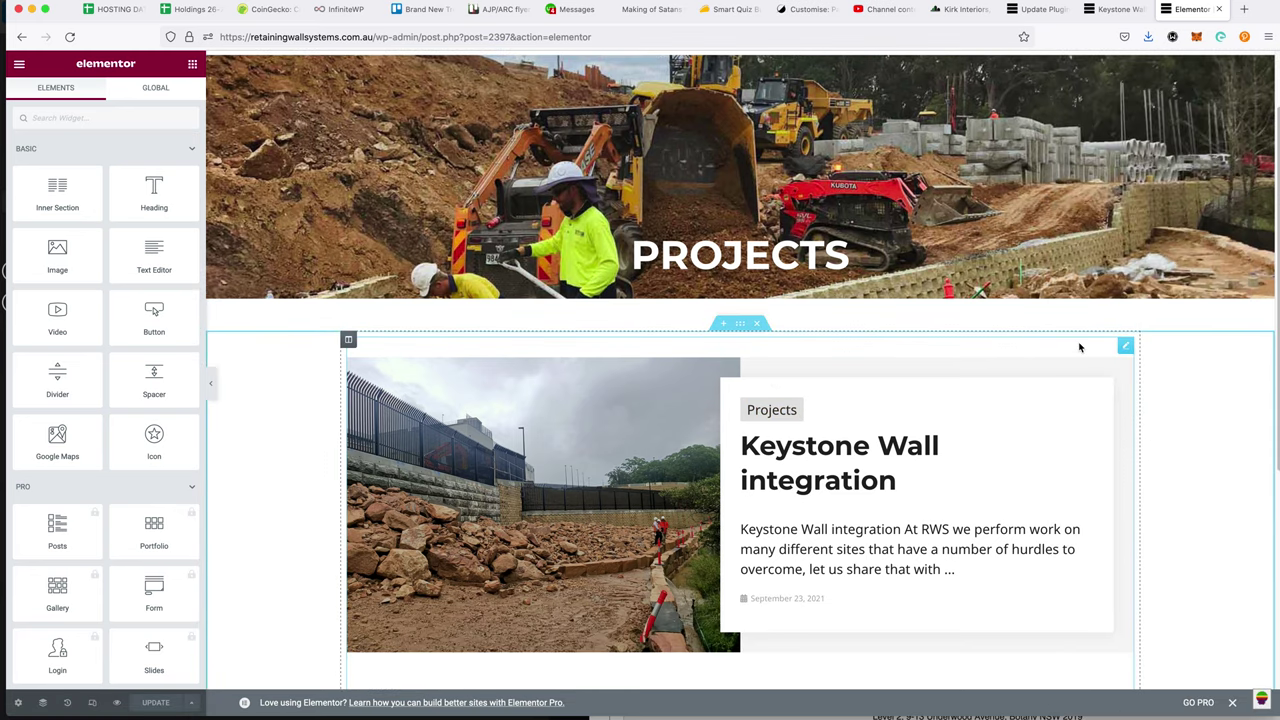
pyautogui.click(1123, 347)
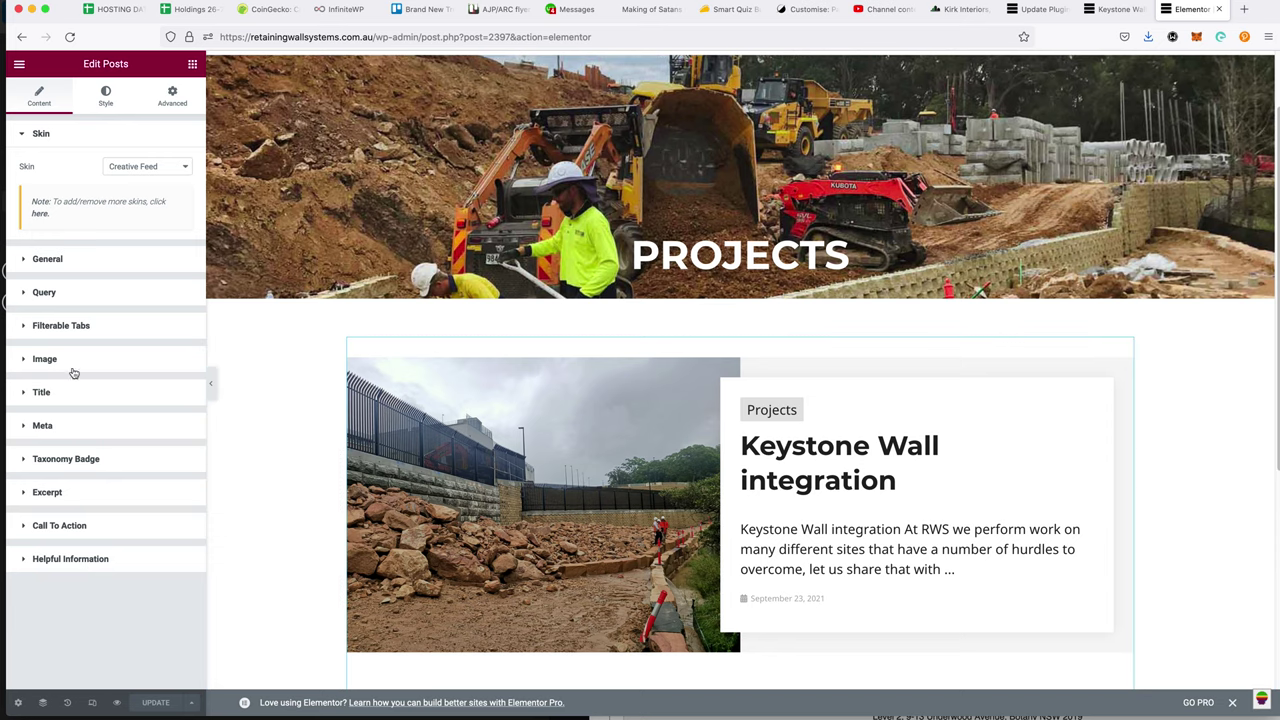
pyautogui.click(87, 420)
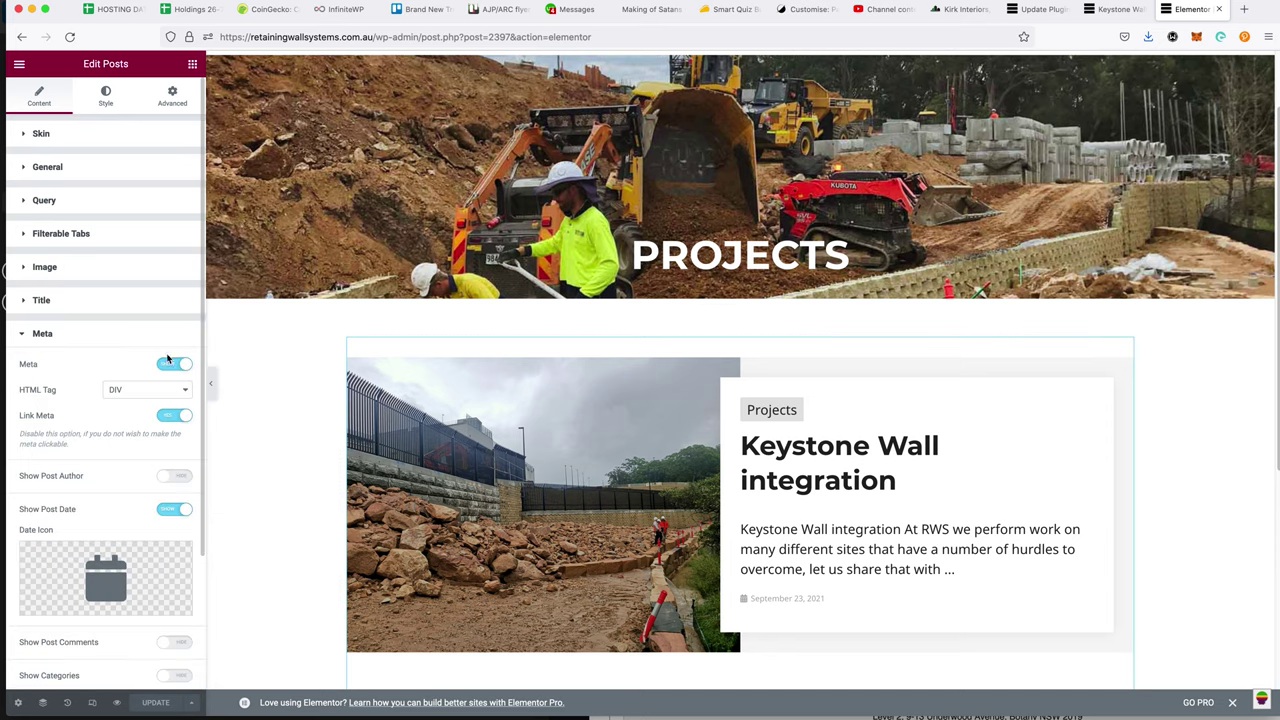
pyautogui.click(170, 362)
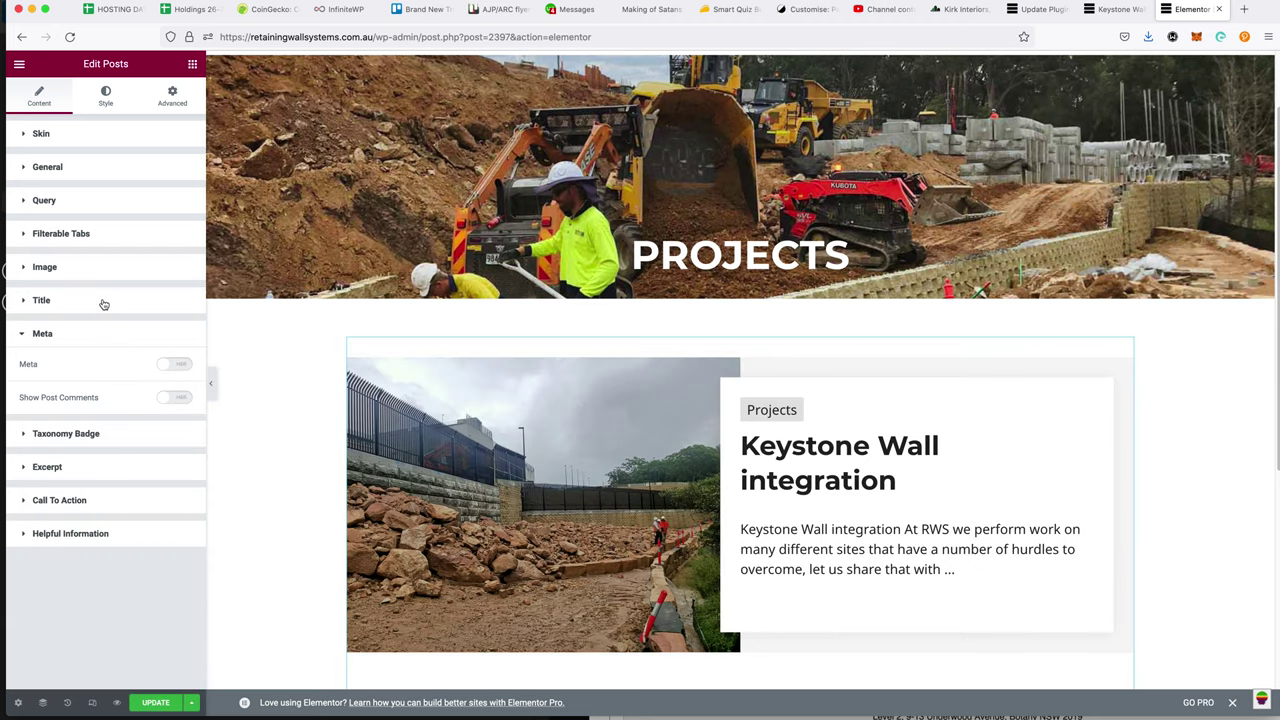
pyautogui.click(118, 444)
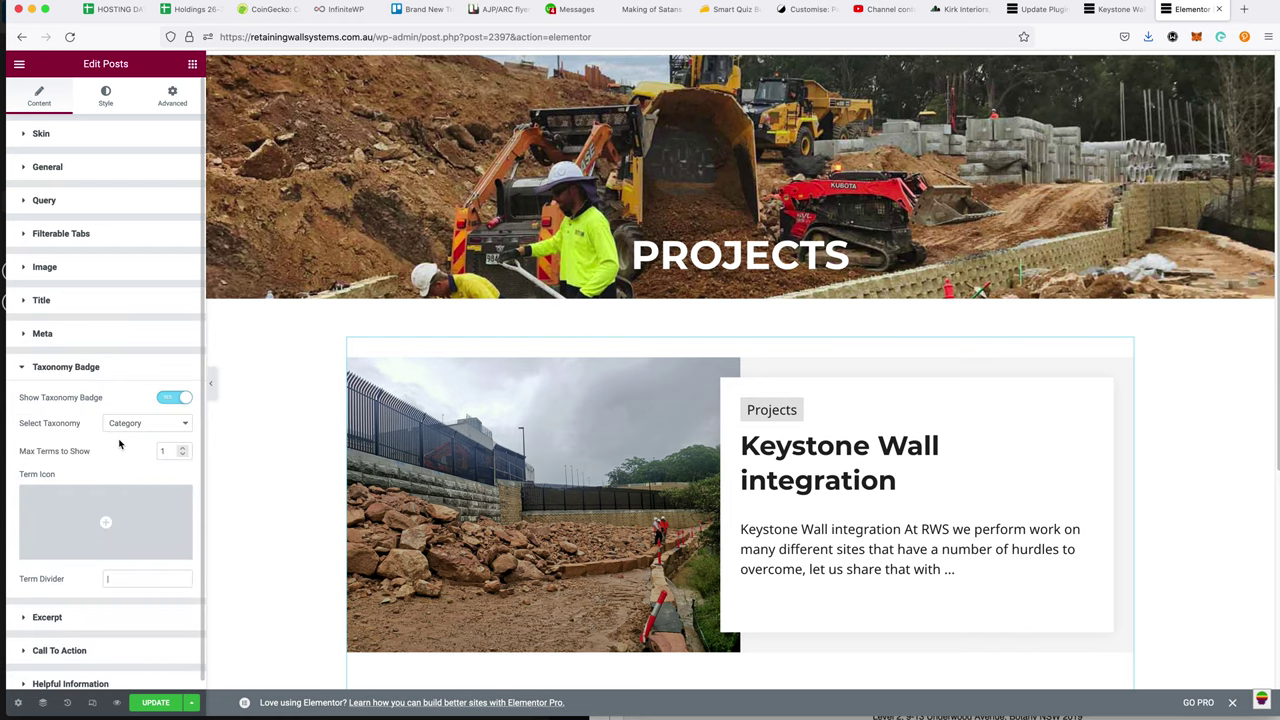
pyautogui.click(175, 396)
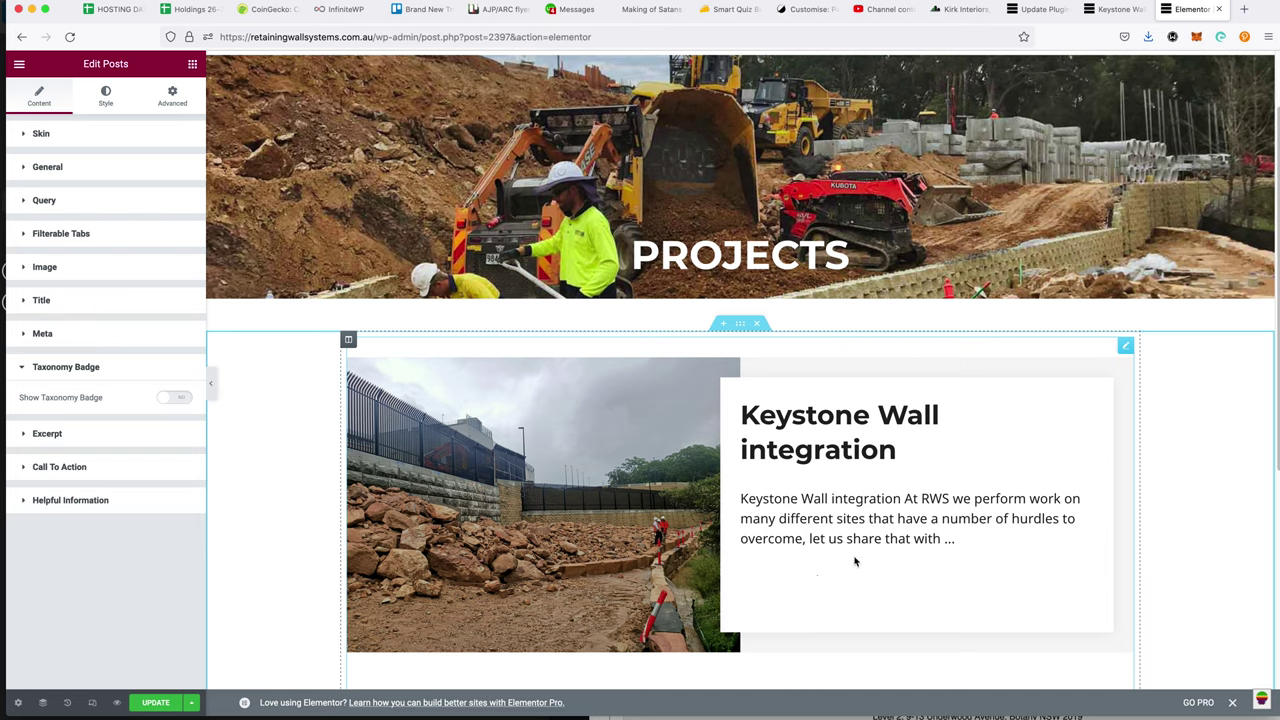
pyautogui.click(184, 693)
# - Leave the editor for the live Projects page and open the Keystone Wall integration post from the listing
pyautogui.click(19, 64)
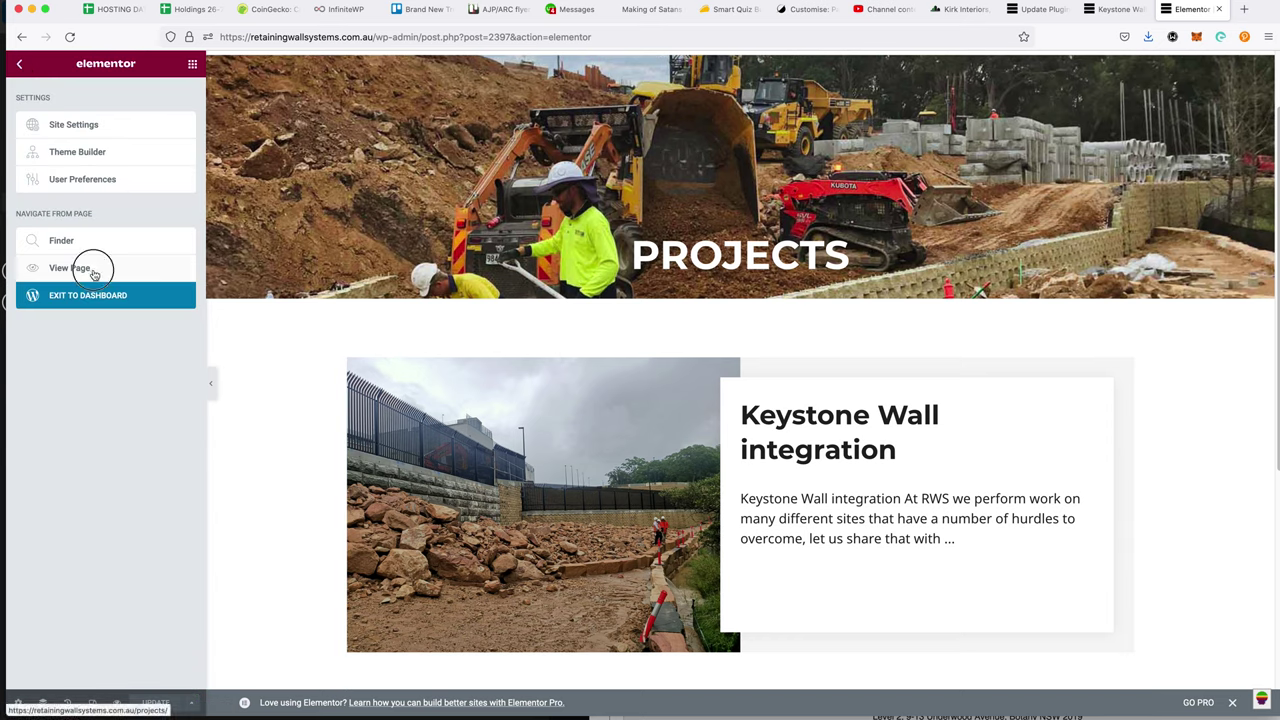
pyautogui.click(93, 274)
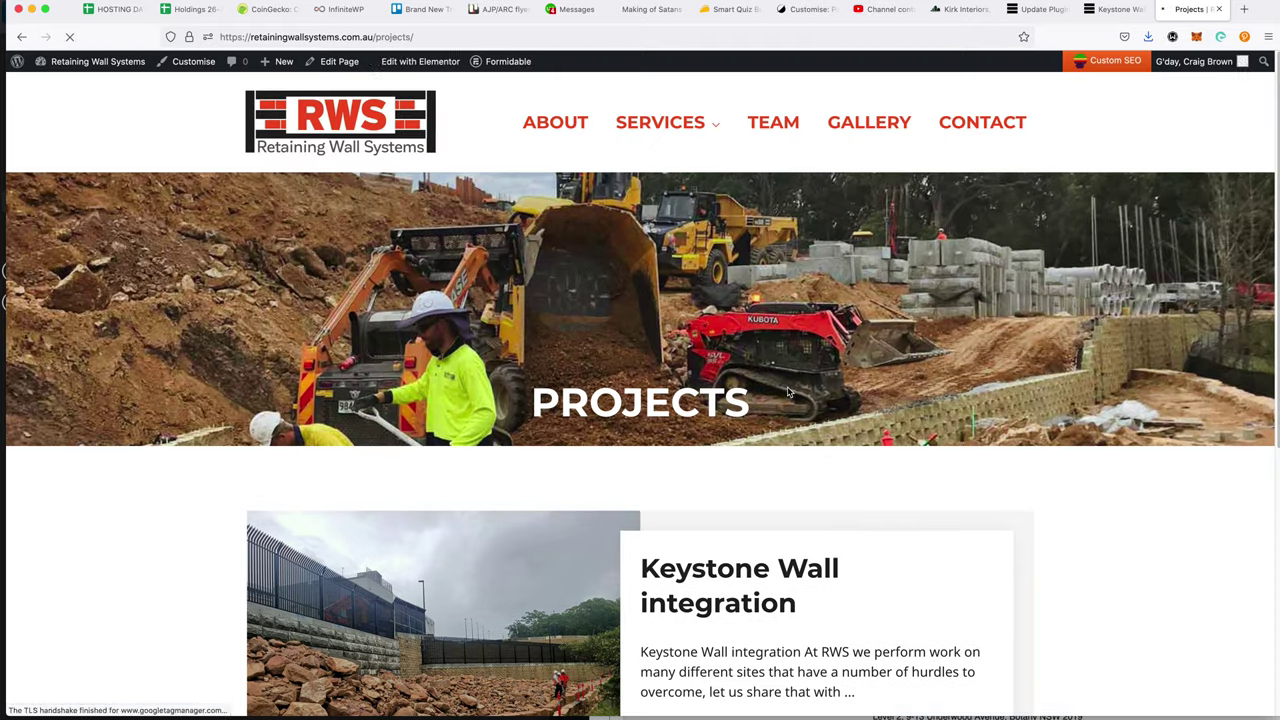
pyautogui.scroll(-3, 1000, 345)
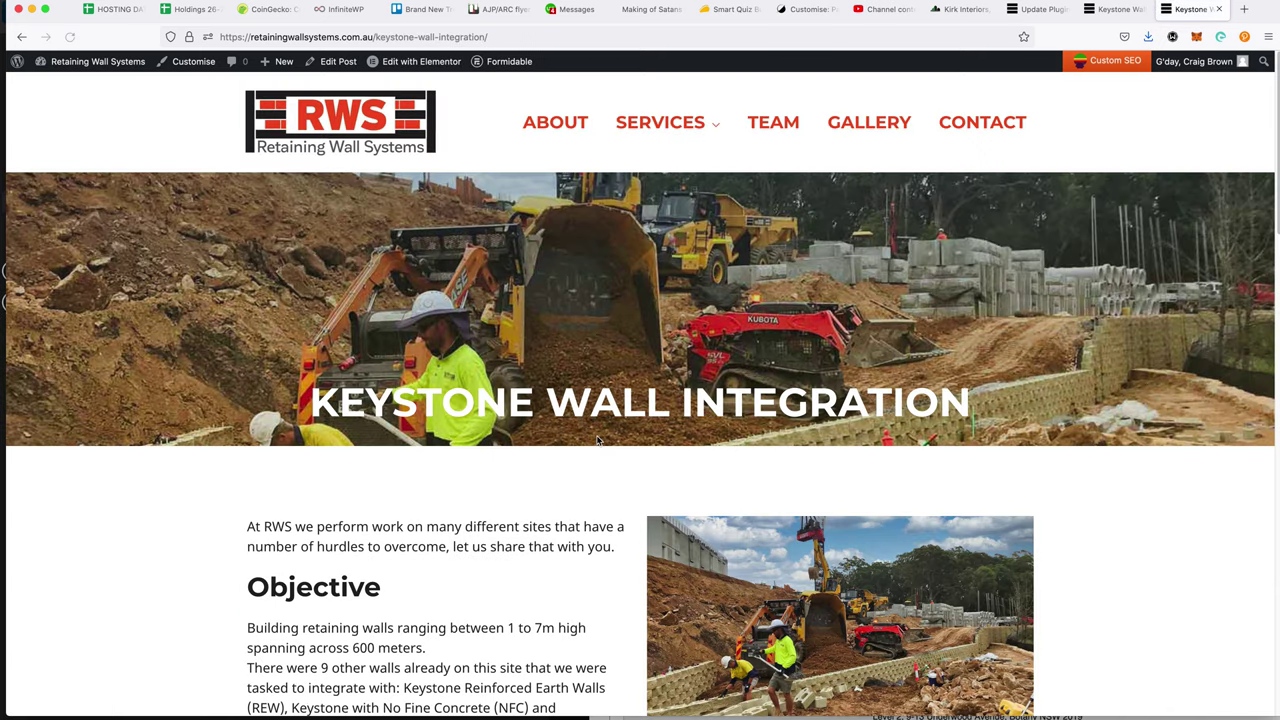
# - Examine the live Keystone Wall integration post, checking its banner, web address and the spacing between its content sections
pyautogui.scroll(-1, 940, 428)
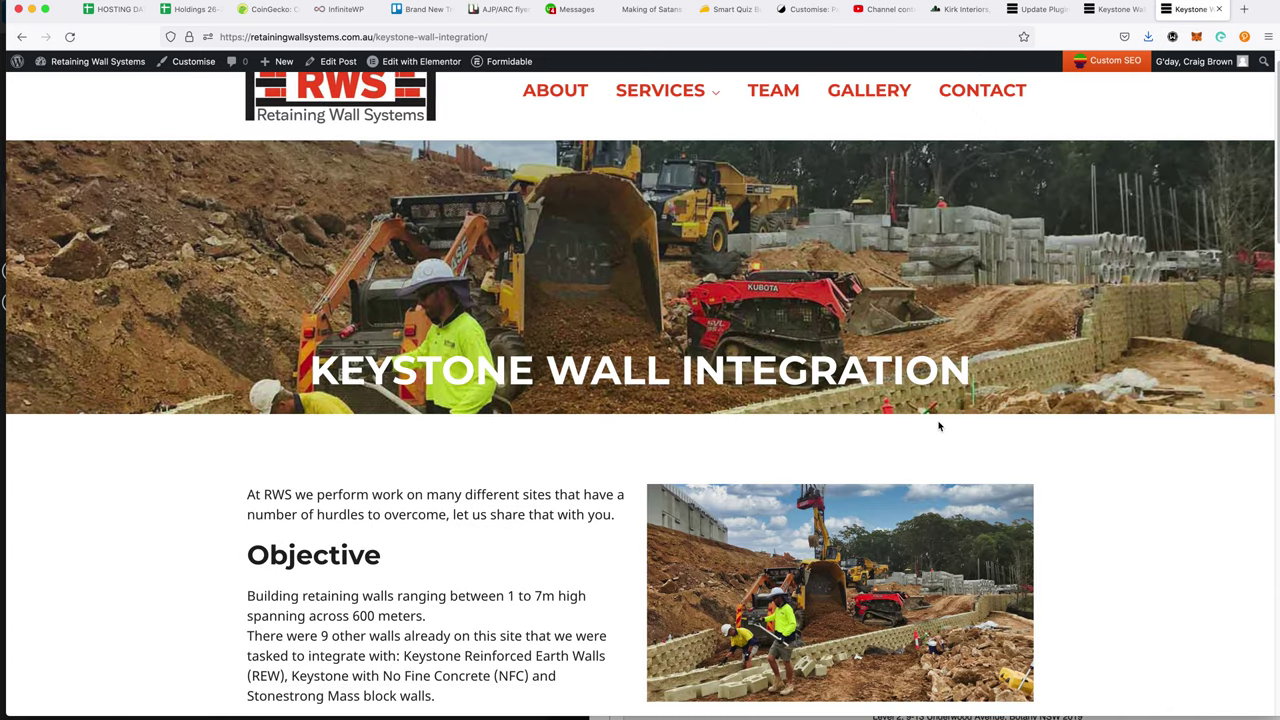
pyautogui.click(503, 35)
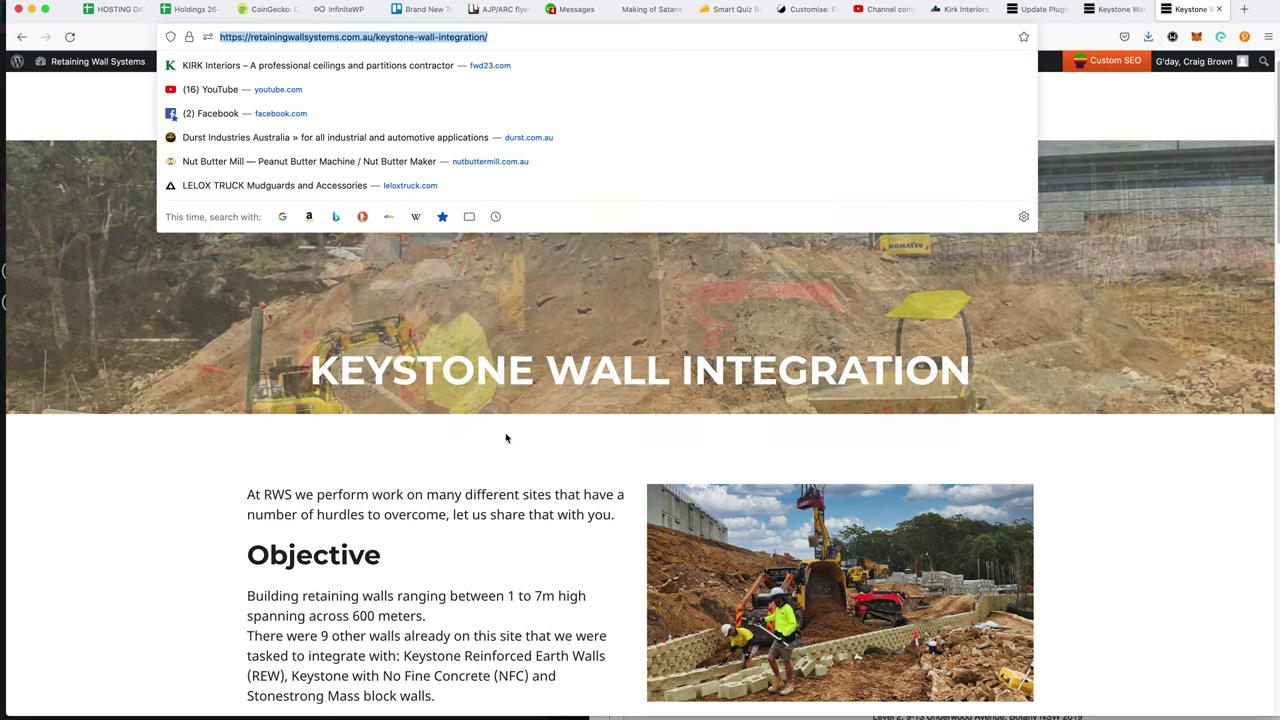
pyautogui.click(505, 434)
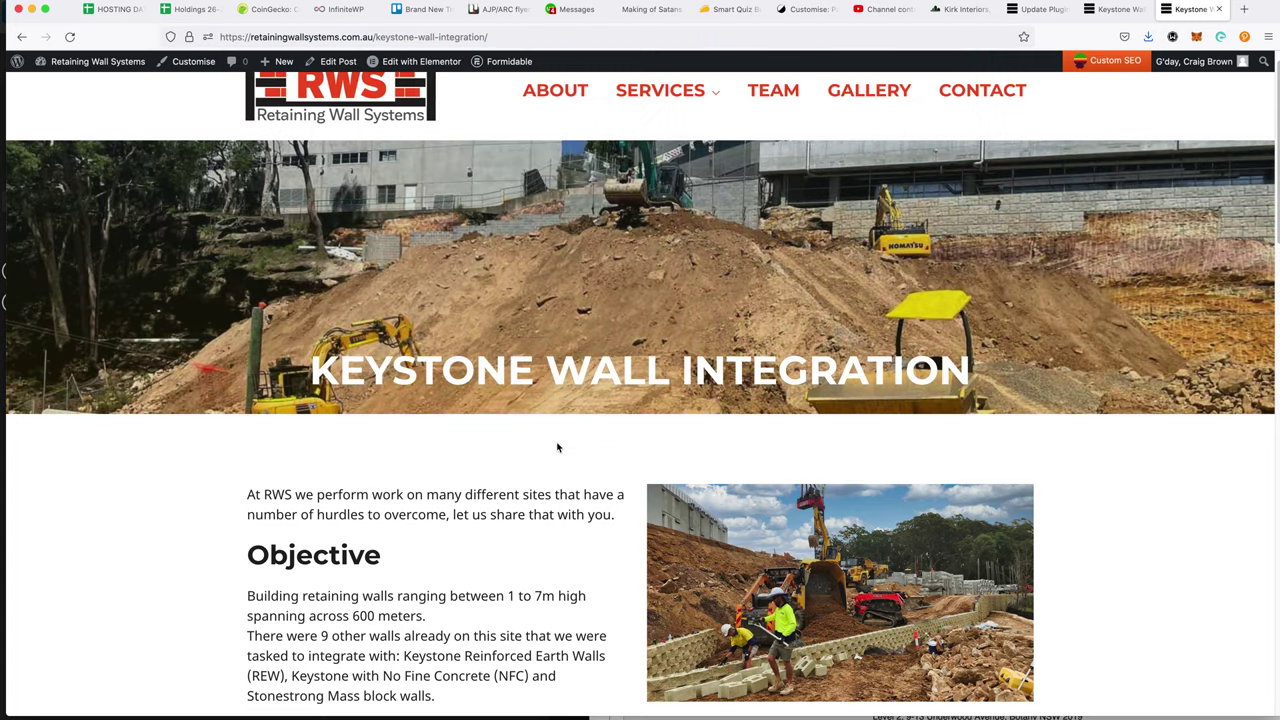
pyautogui.scroll(-5, 557, 447)
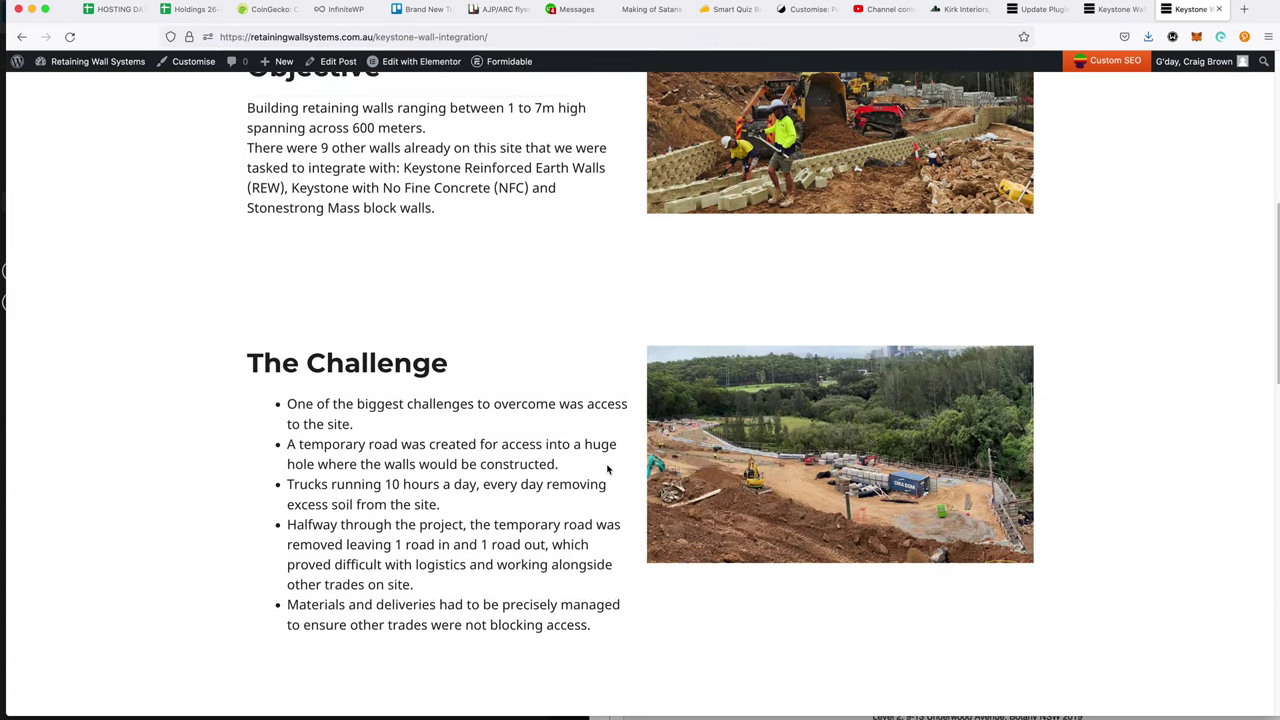
pyautogui.scroll(-5, 620, 469)
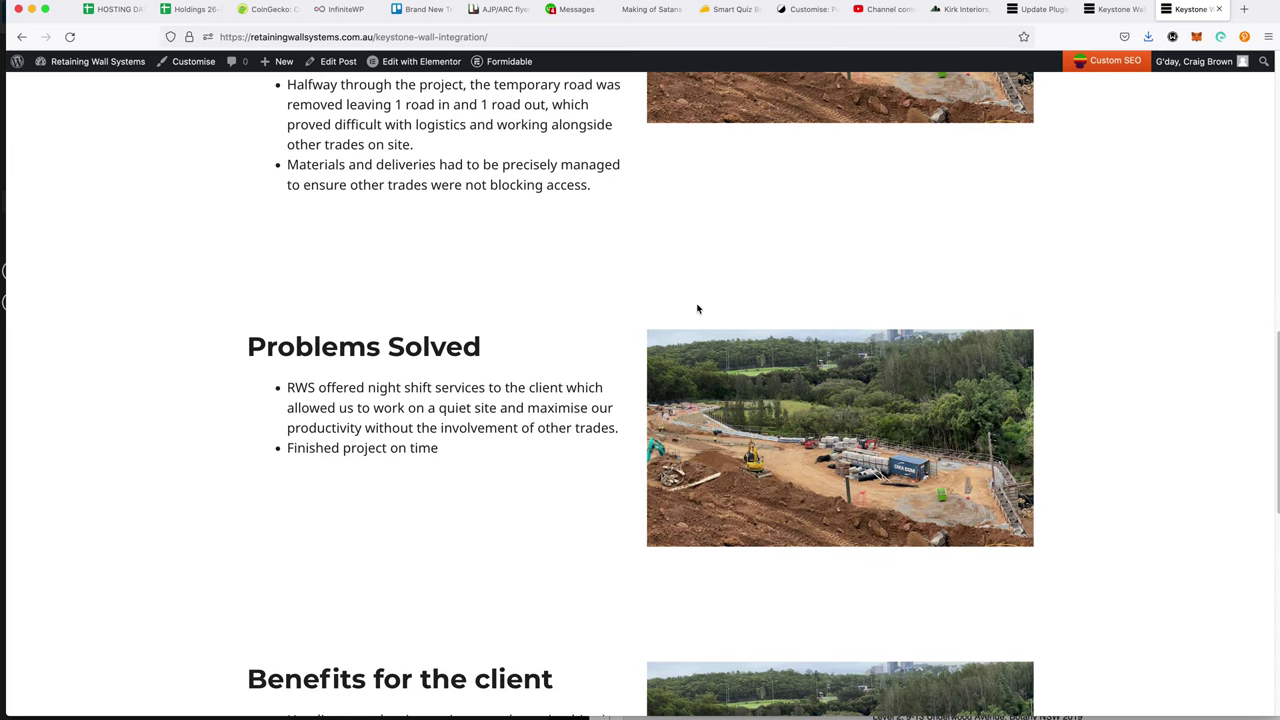
pyautogui.scroll(-5, 691, 305)
pyautogui.scroll(15, 706, 331)
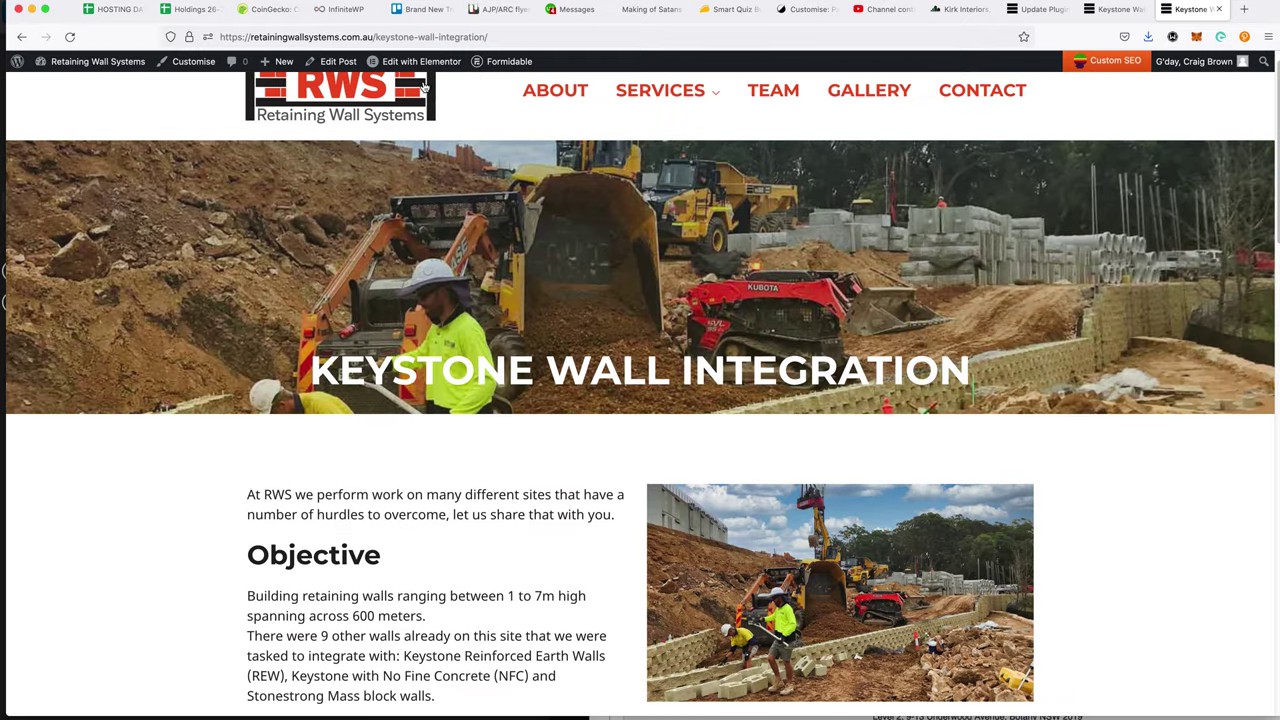
# - Open the Keystone Wall integration post in Elementor and set The Challenge section's top padding to 0
pyautogui.click(415, 61)
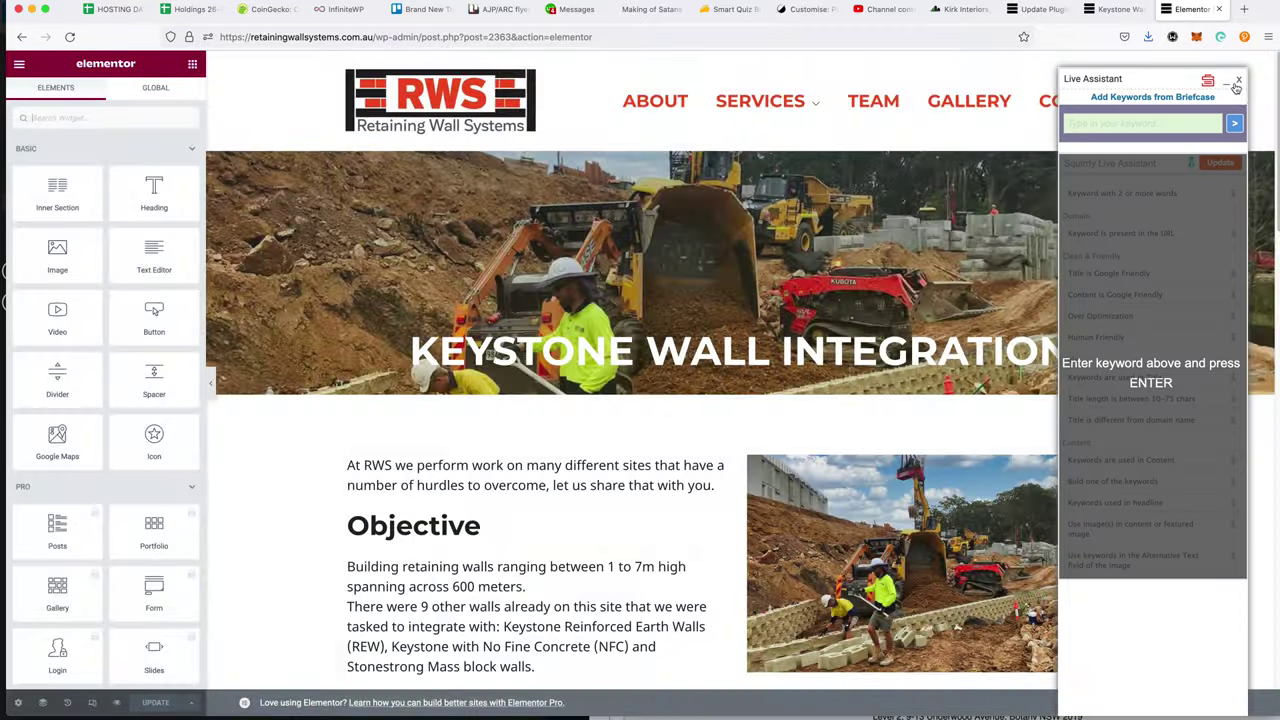
pyautogui.click(1237, 84)
pyautogui.scroll(-5, 780, 418)
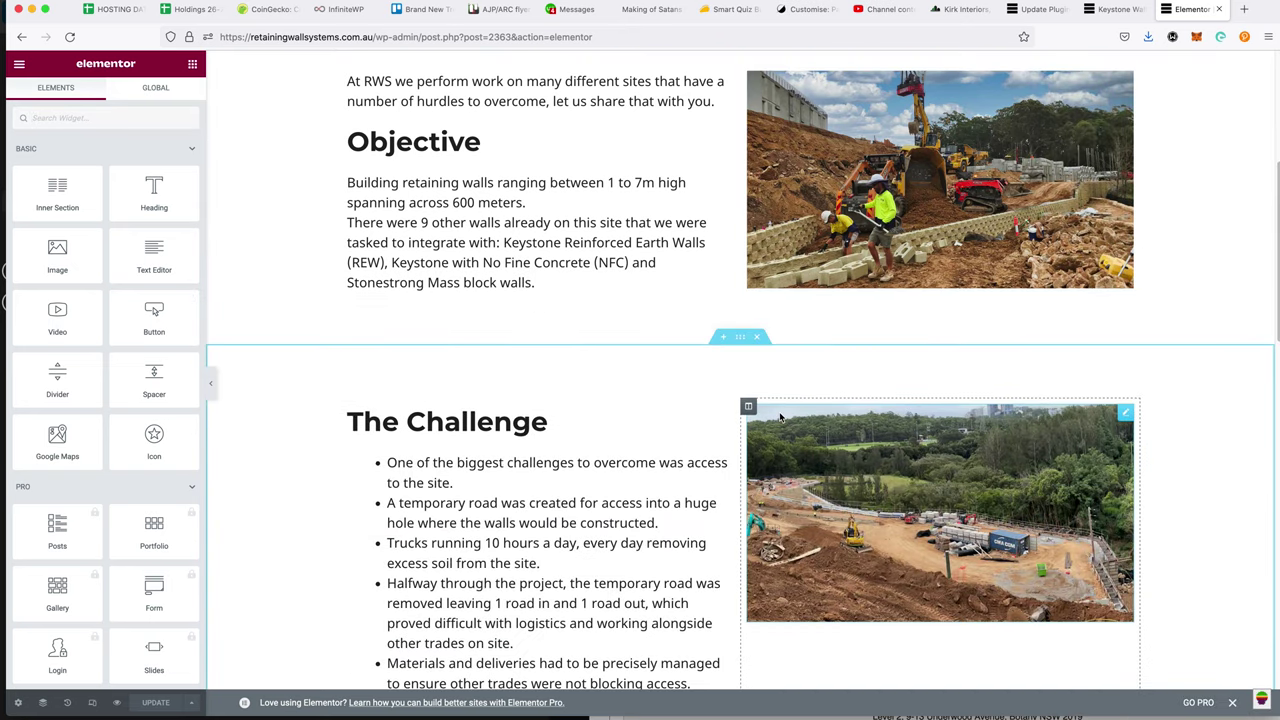
pyautogui.click(742, 338)
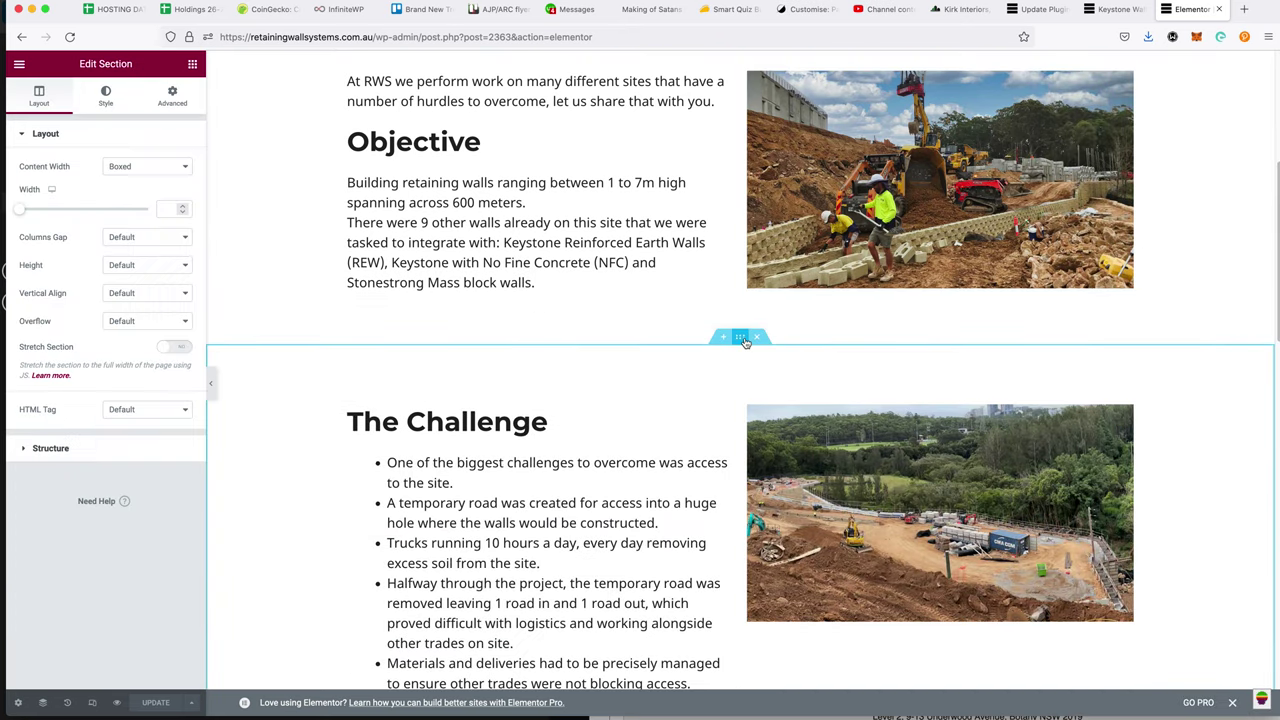
pyautogui.click(169, 100)
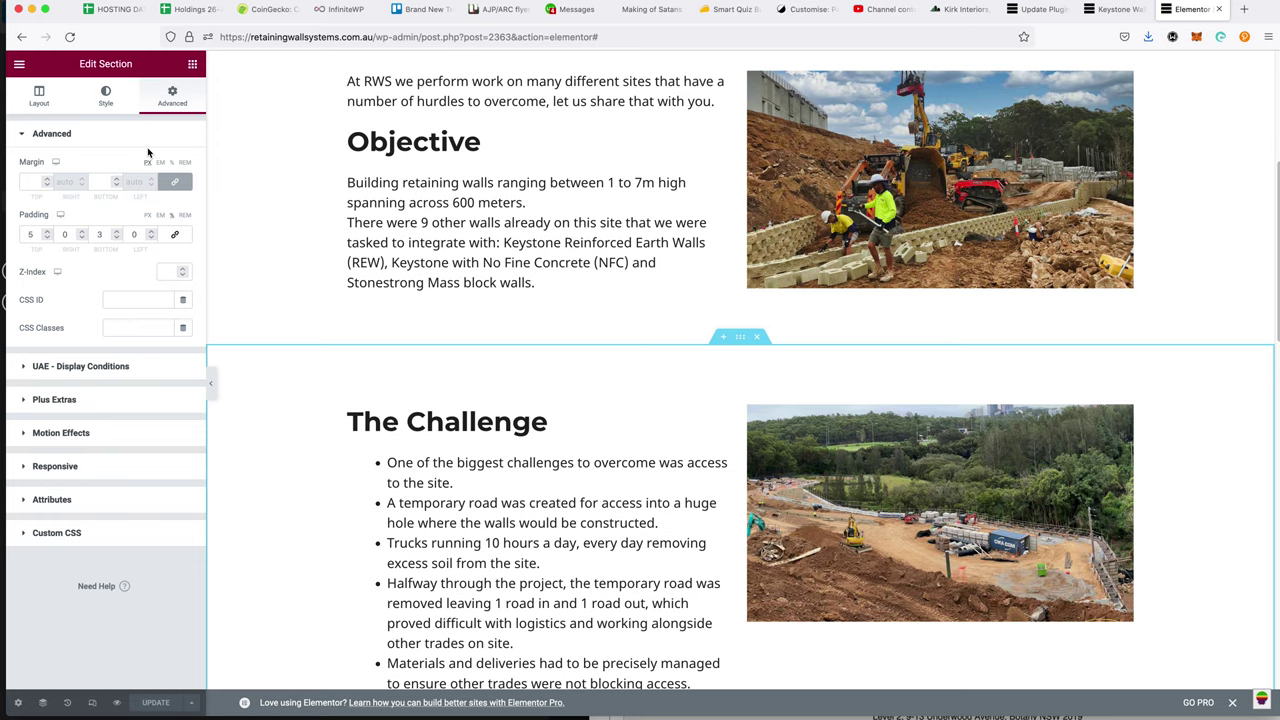
pyautogui.doubleClick(32, 234)
pyautogui.write('0')
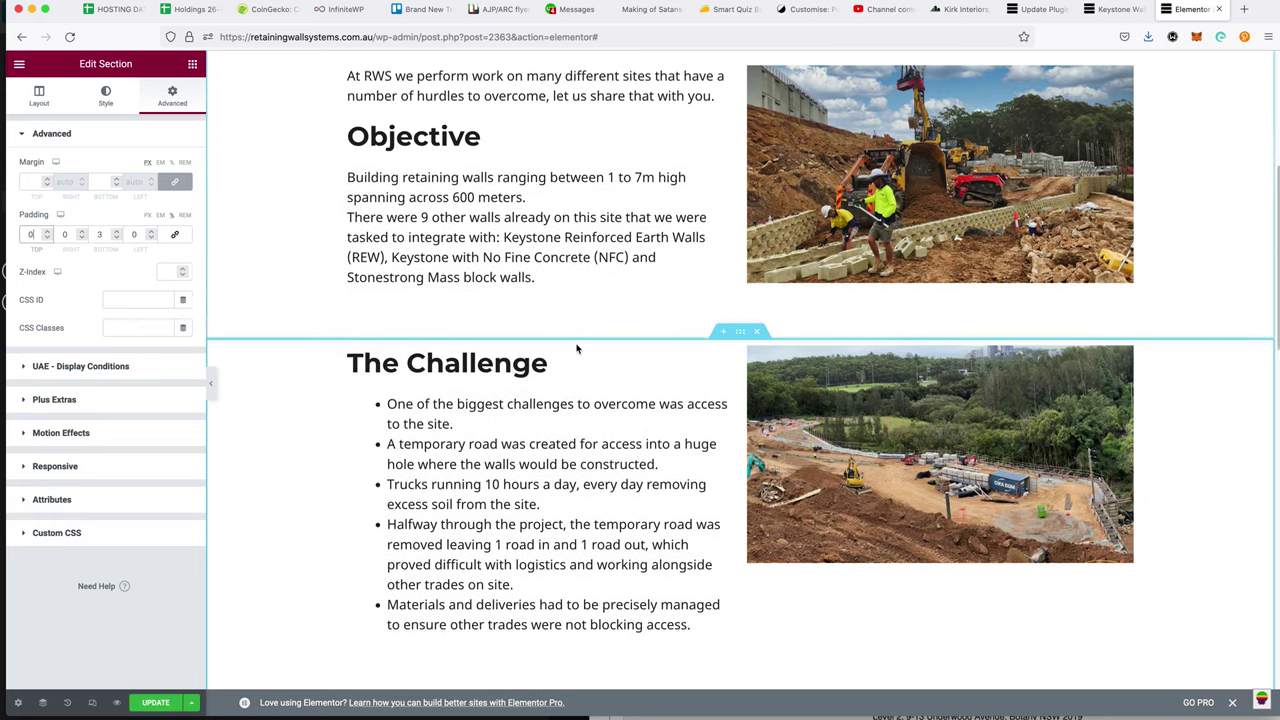
# - Set the Problems Solved section's top padding to 0
pyautogui.scroll(-5, 577, 349)
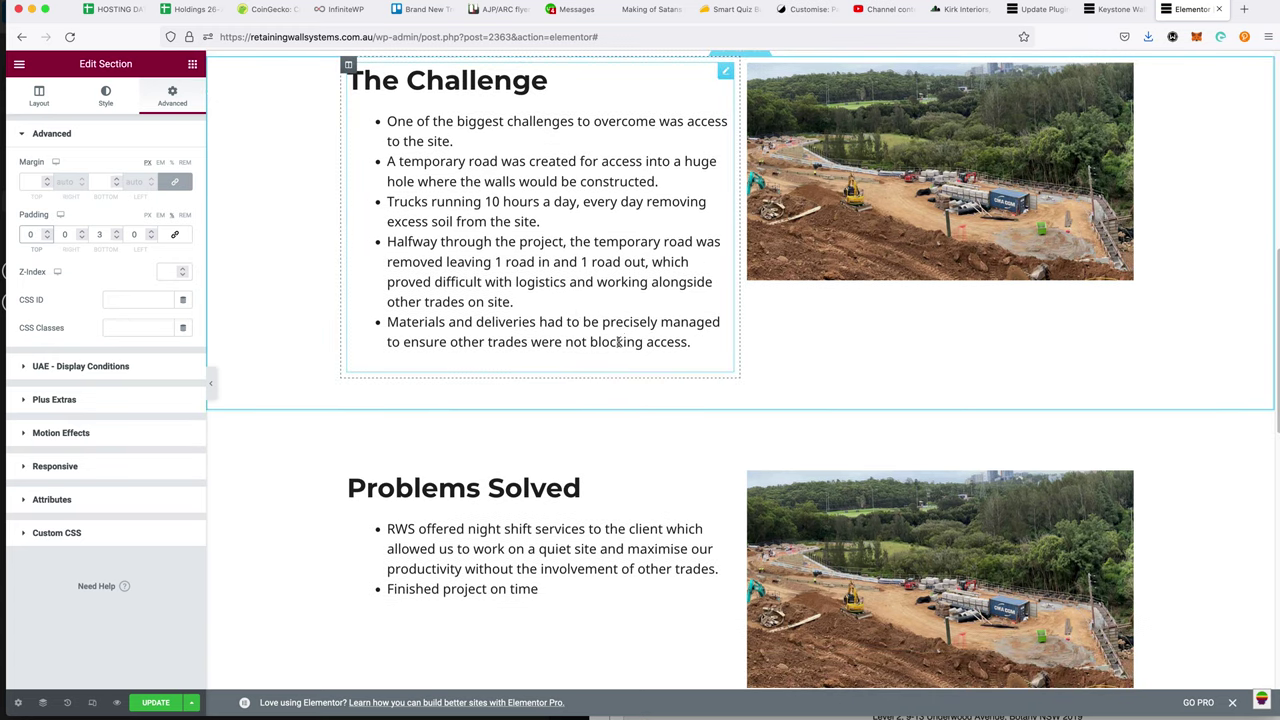
pyautogui.click(740, 402)
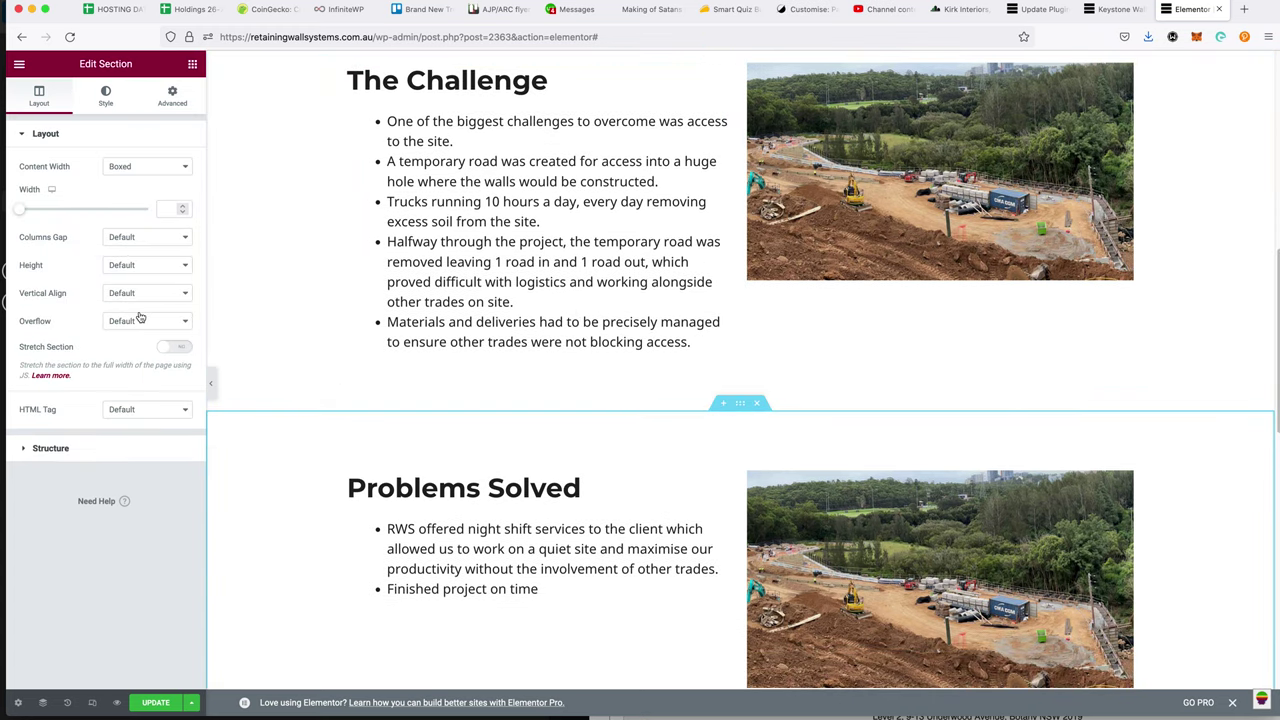
pyautogui.click(172, 95)
pyautogui.click(31, 235)
pyautogui.write('0')
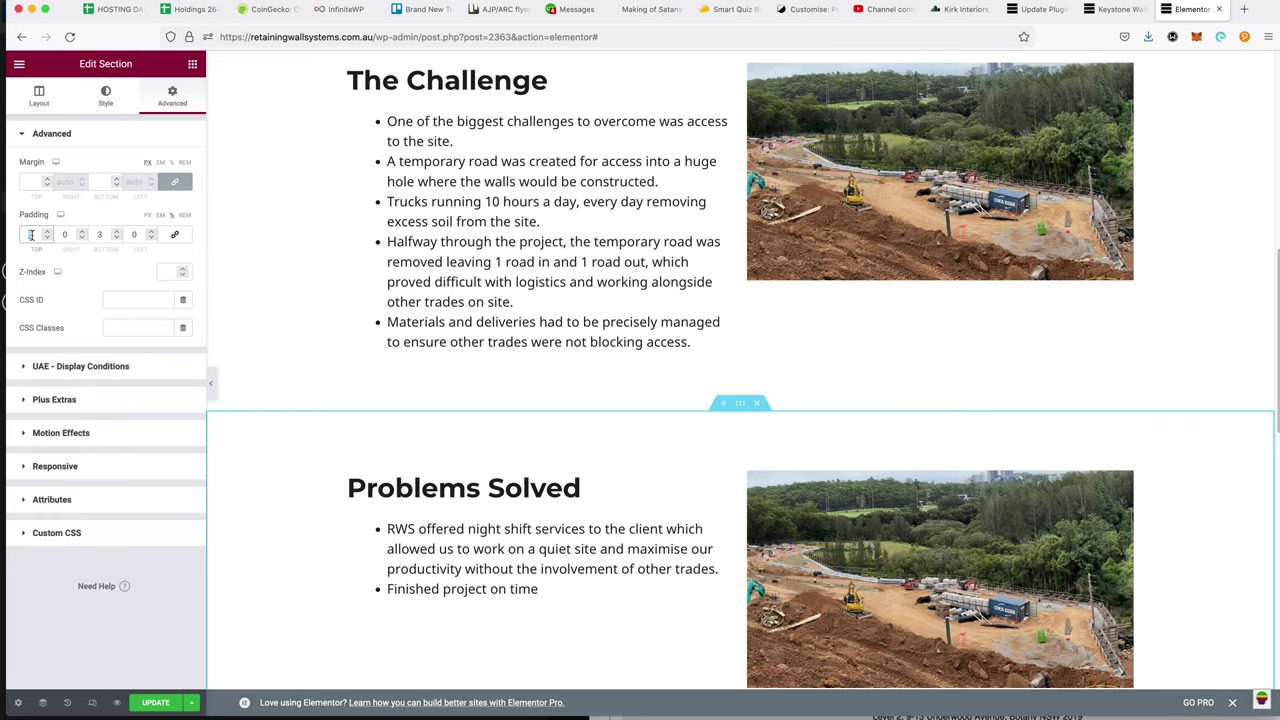
# - Set the top padding of the Benefits for the client section to 0 and save the post
pyautogui.scroll(-5, 620, 363)
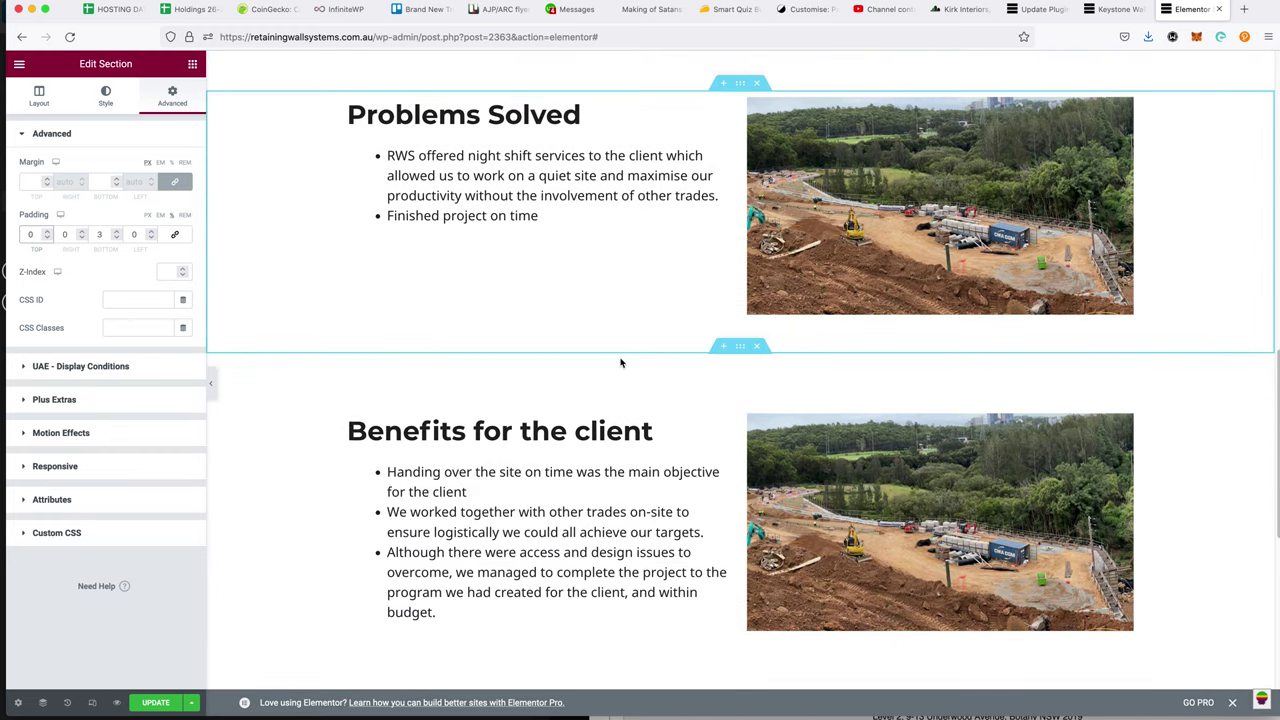
pyautogui.click(740, 346)
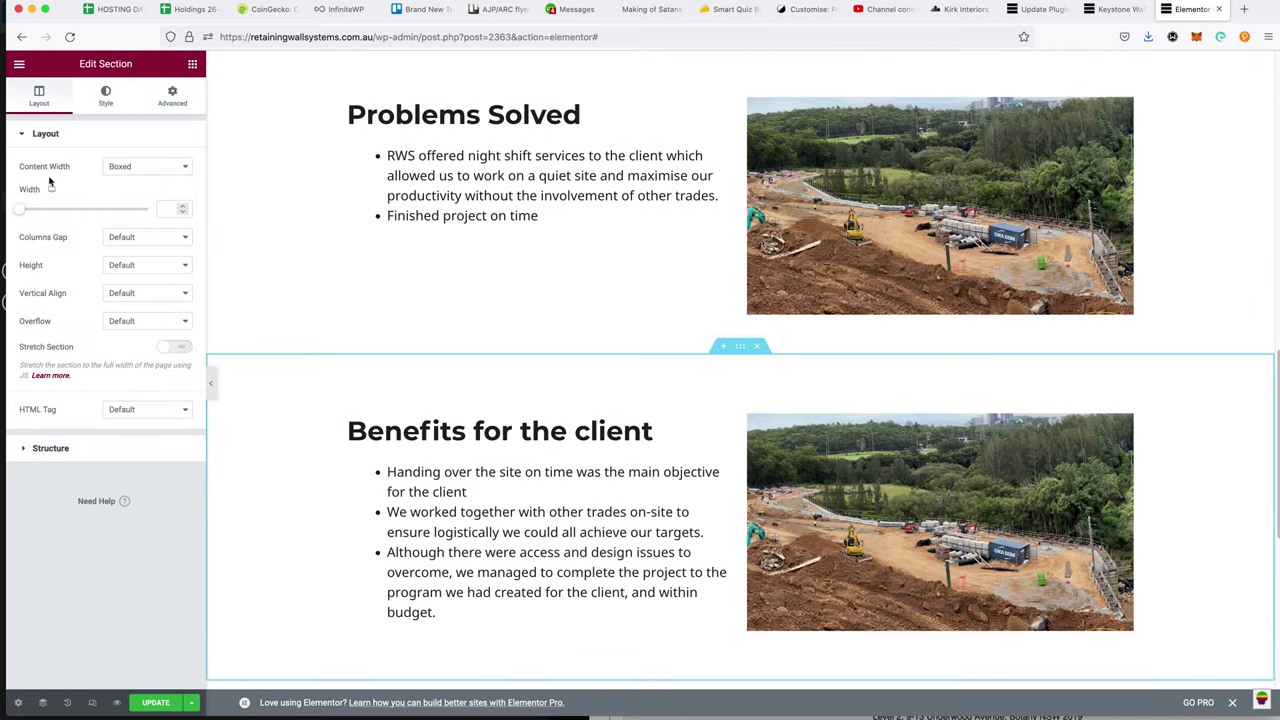
pyautogui.click(174, 103)
pyautogui.doubleClick(35, 236)
pyautogui.write('0')
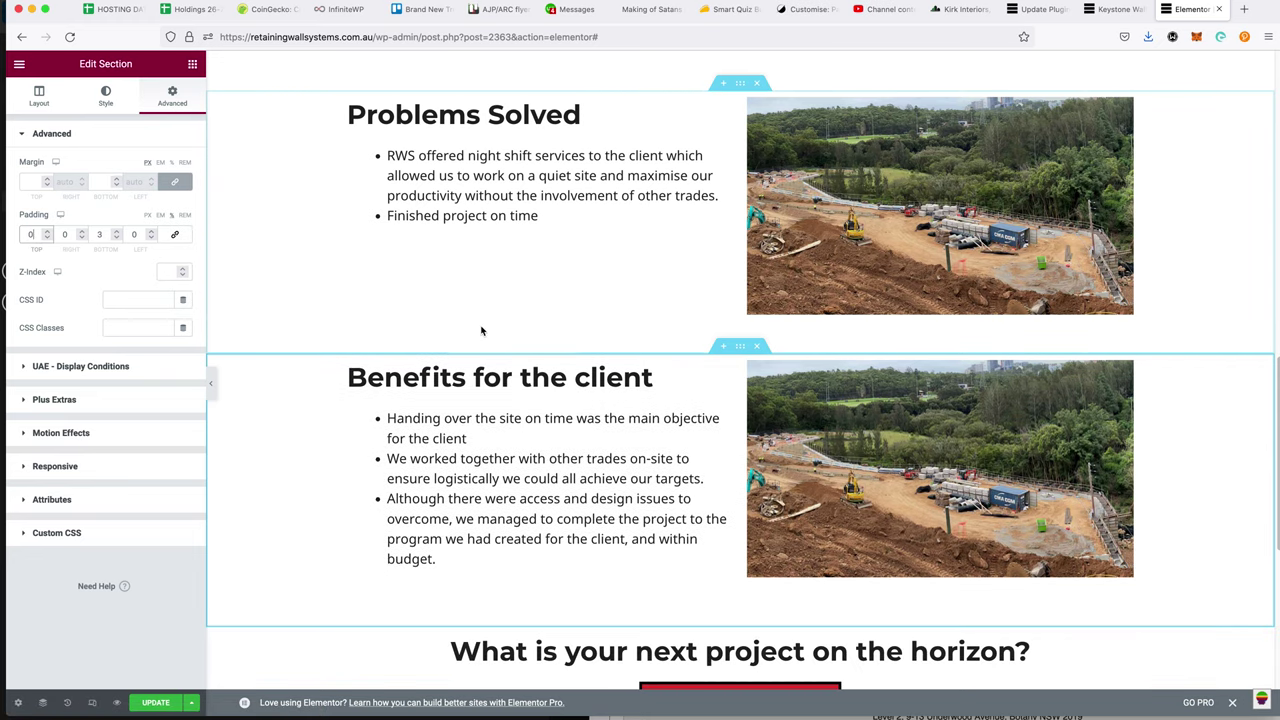
pyautogui.click(153, 709)
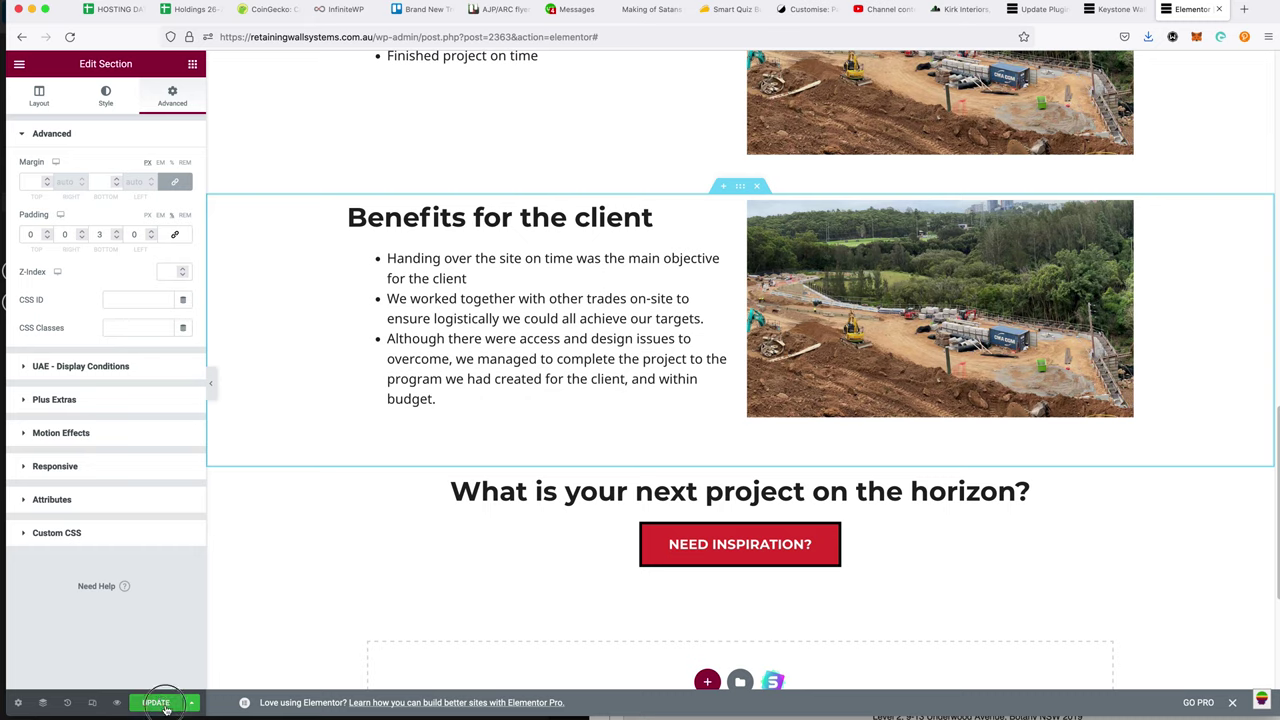
pyautogui.click(165, 704)
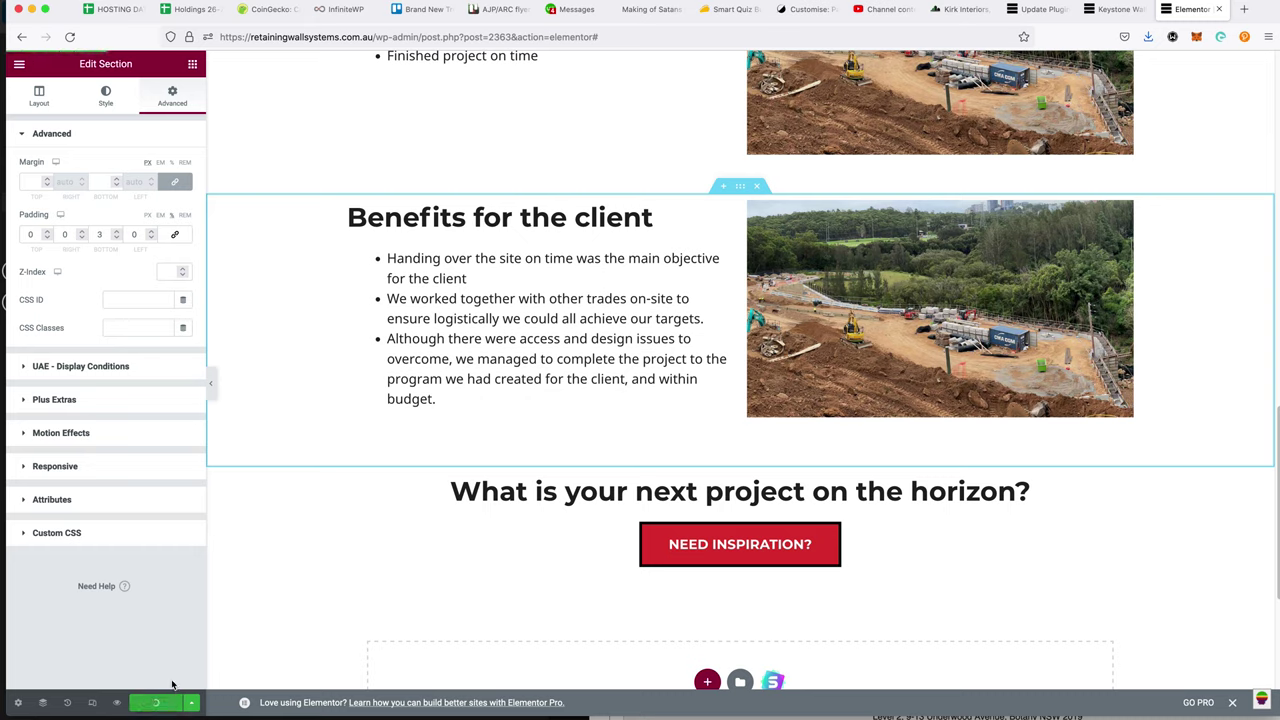
# - Leave the editor for the live post and examine the spacing and images of its sections down to the closing call to action
pyautogui.click(20, 66)
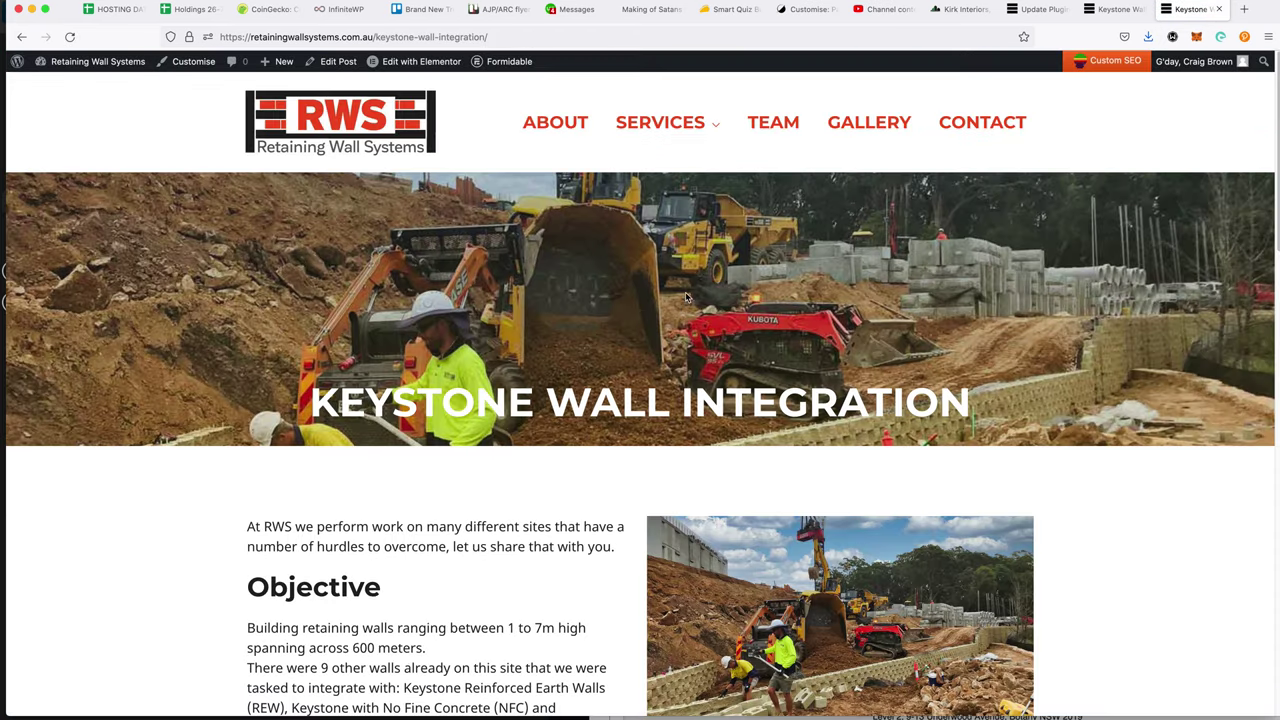
pyautogui.scroll(-5, 681, 302)
pyautogui.scroll(-5, 681, 302)
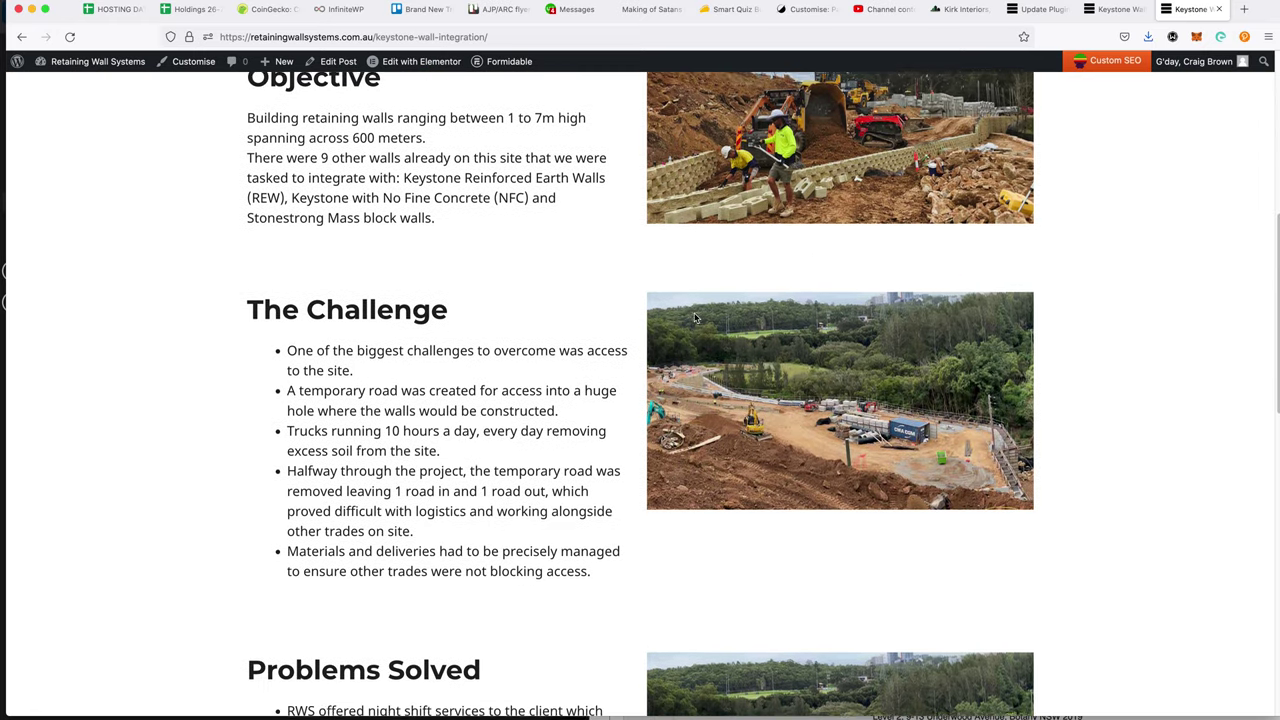
pyautogui.scroll(-6, 697, 323)
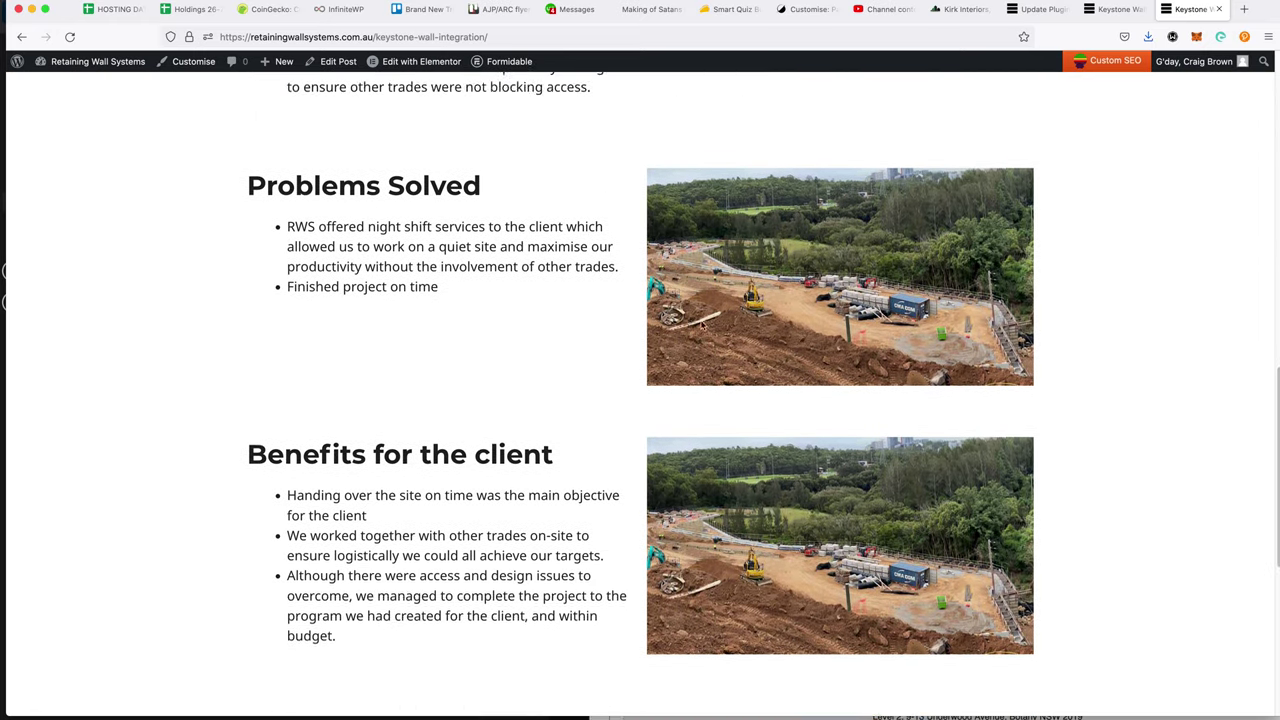
pyautogui.scroll(-1, 711, 341)
pyautogui.scroll(10, 725, 325)
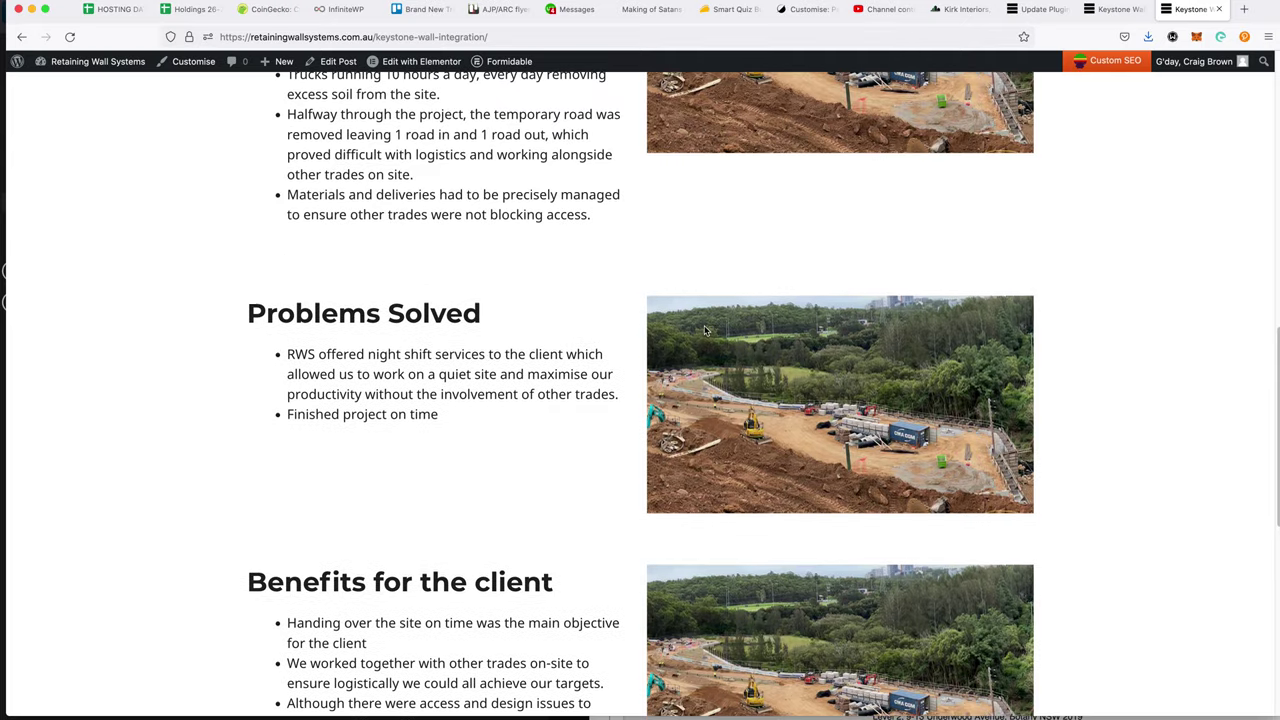
pyautogui.scroll(2, 737, 303)
pyautogui.scroll(-7, 790, 450)
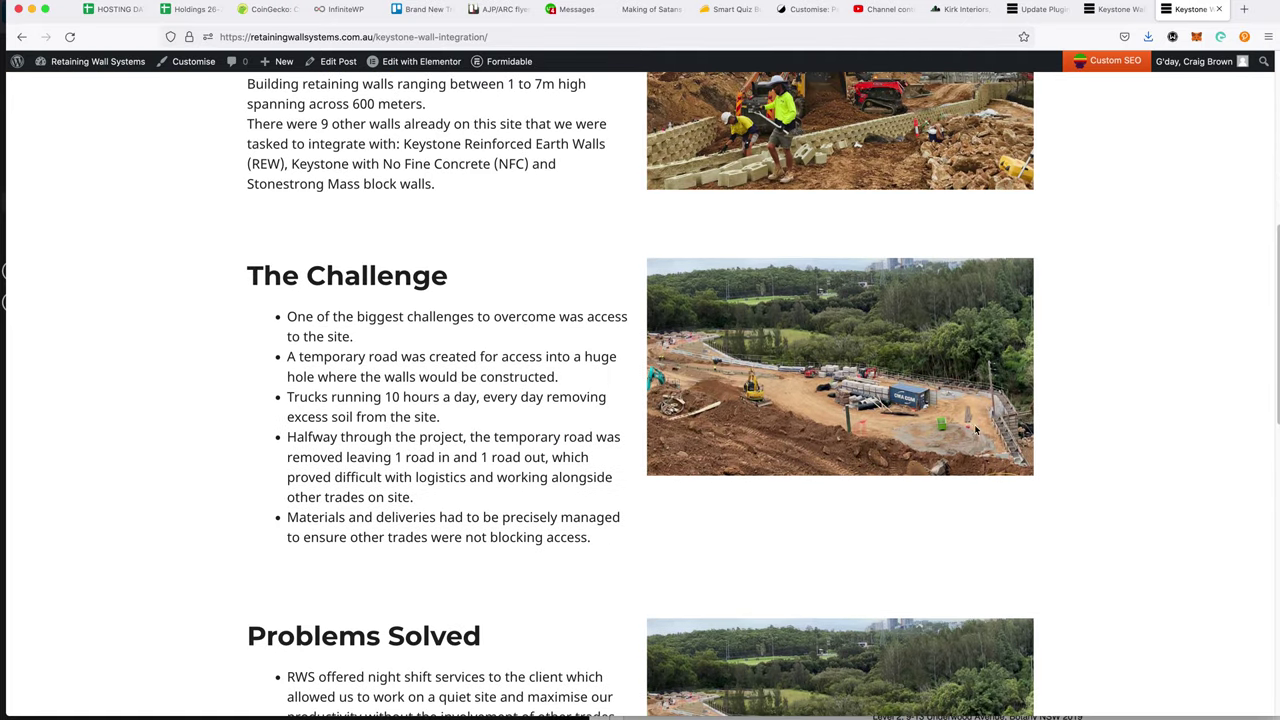
pyautogui.scroll(-2, 798, 487)
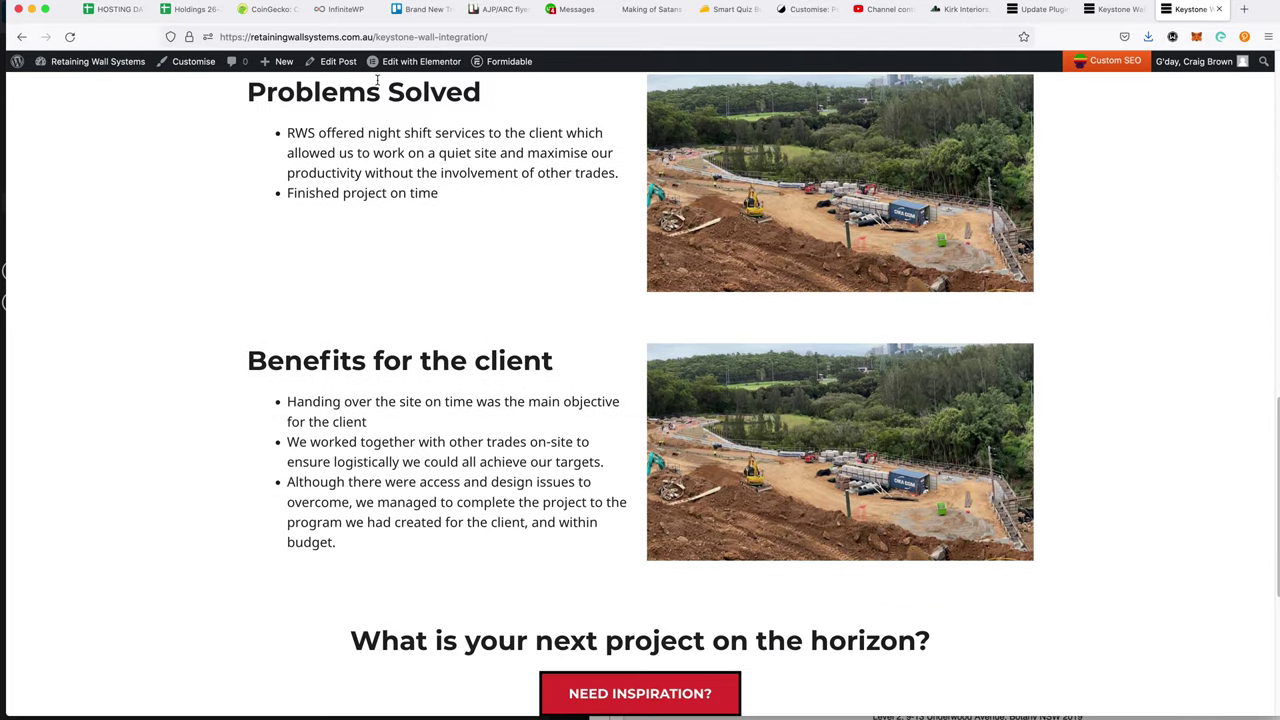
# - Open the Keystone Wall integration post in Elementor and replace the Problems Solved image with lane-cove-03-1920-16-9.jpg from the media library
pyautogui.click(415, 62)
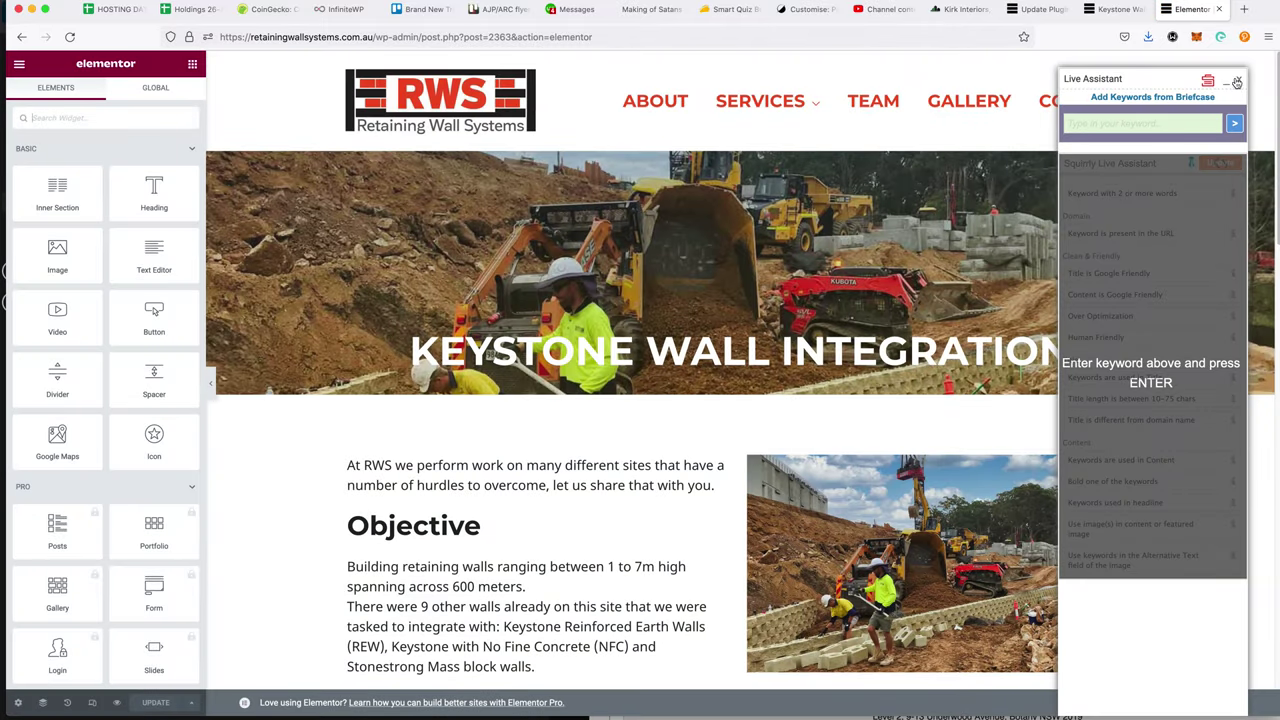
pyautogui.click(1239, 82)
pyautogui.scroll(-7, 740, 460)
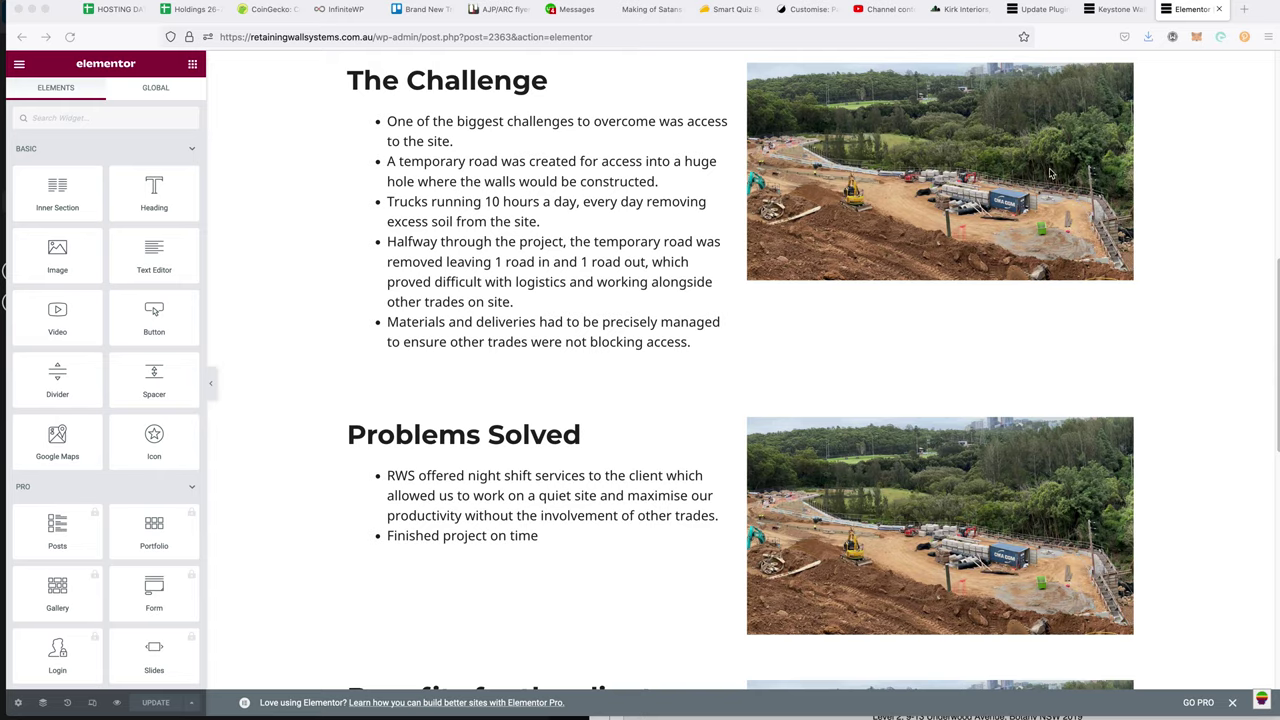
pyautogui.scroll(3, 1050, 175)
pyautogui.scroll(-5, 973, 203)
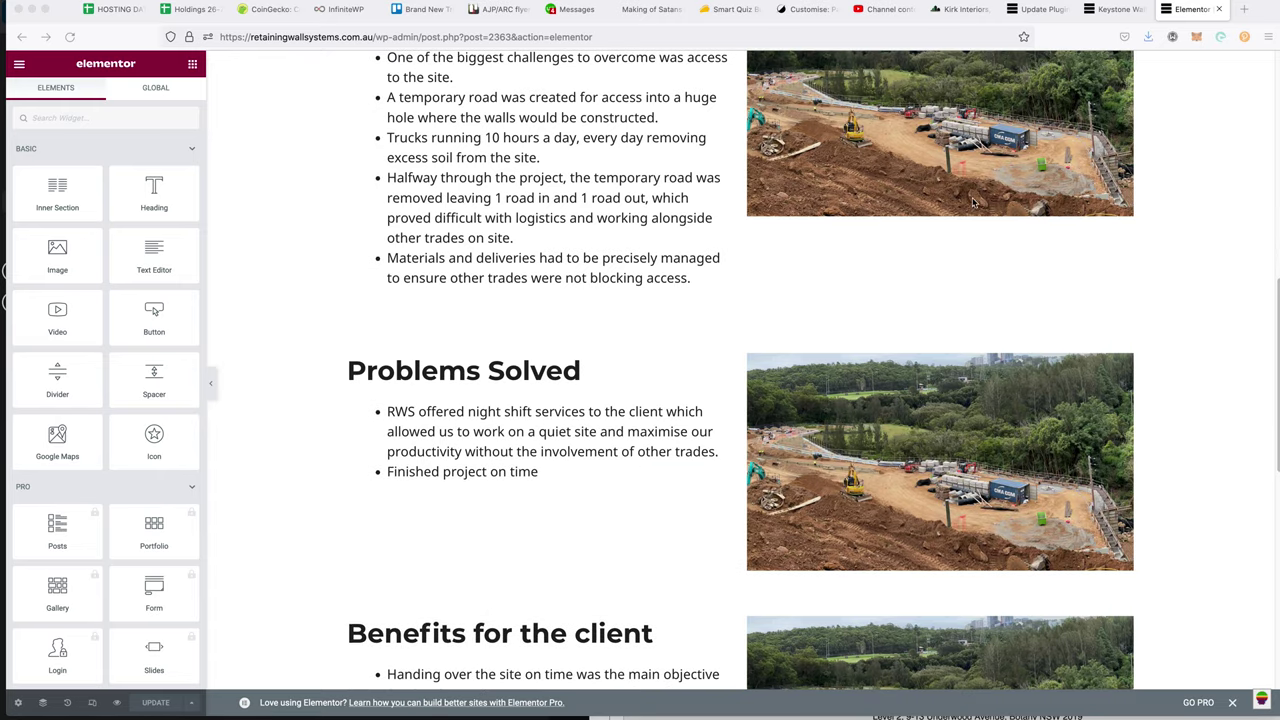
pyautogui.click(980, 424)
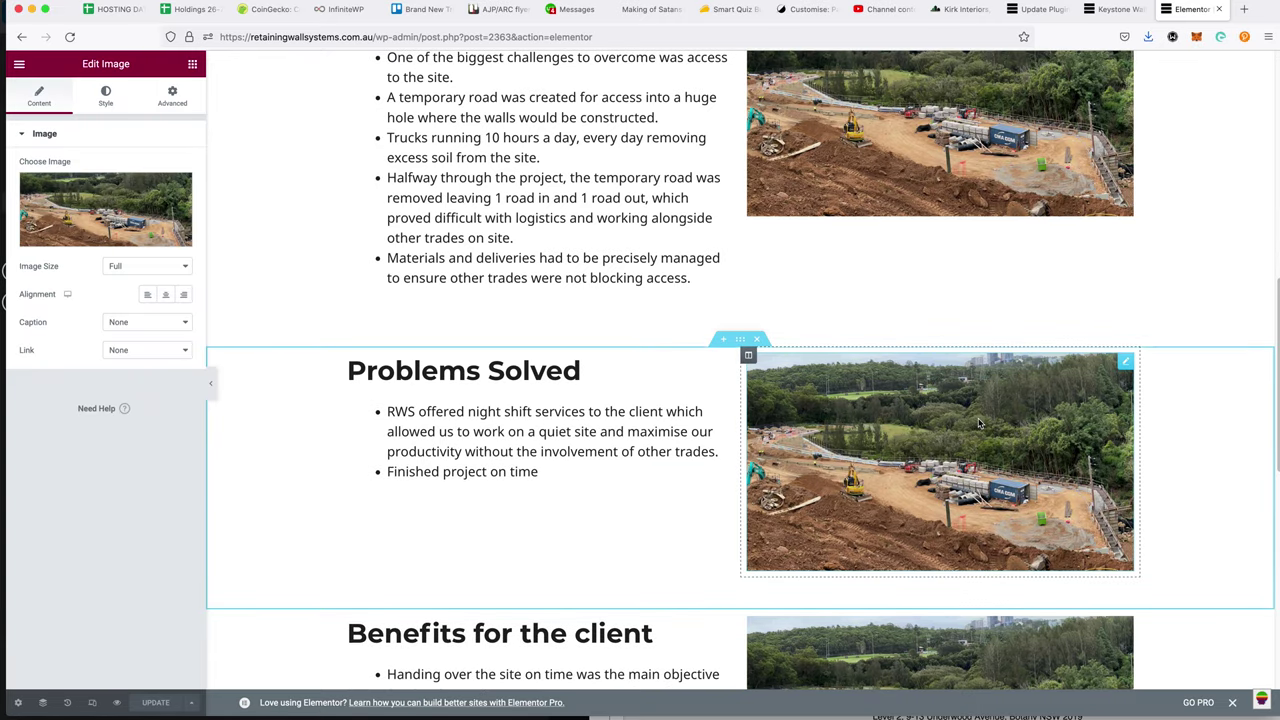
pyautogui.click(126, 203)
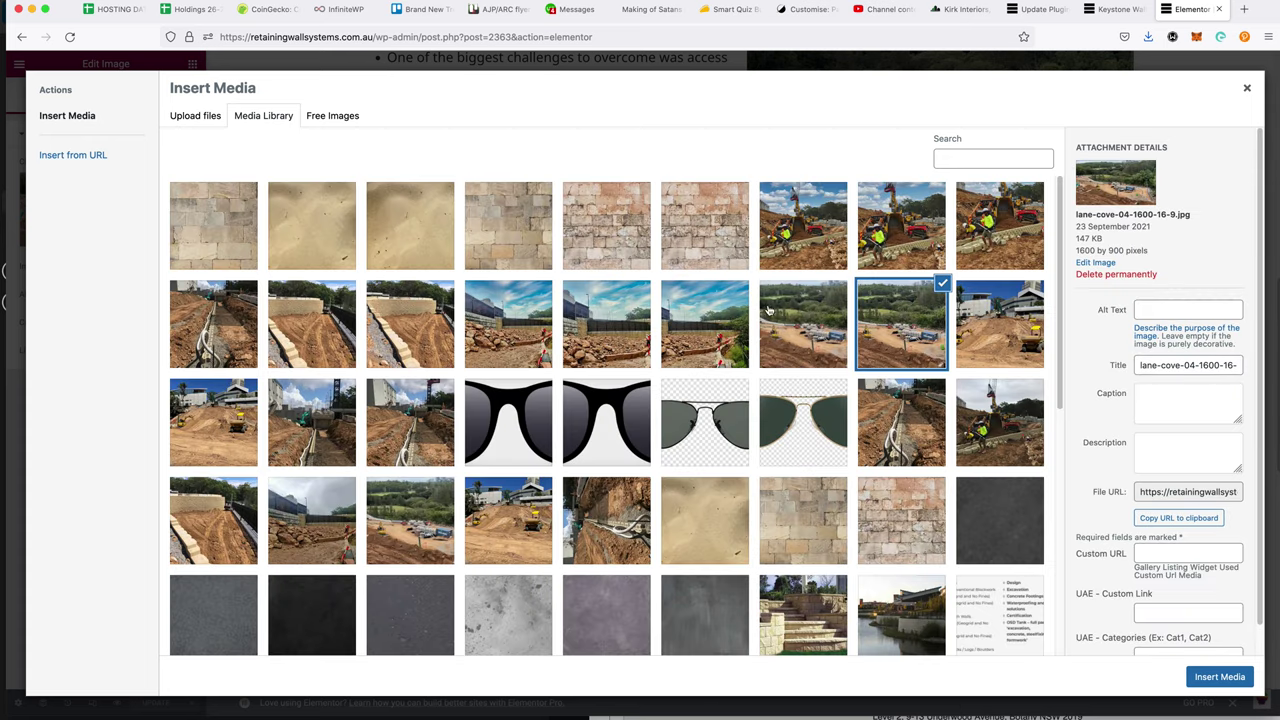
pyautogui.click(988, 316)
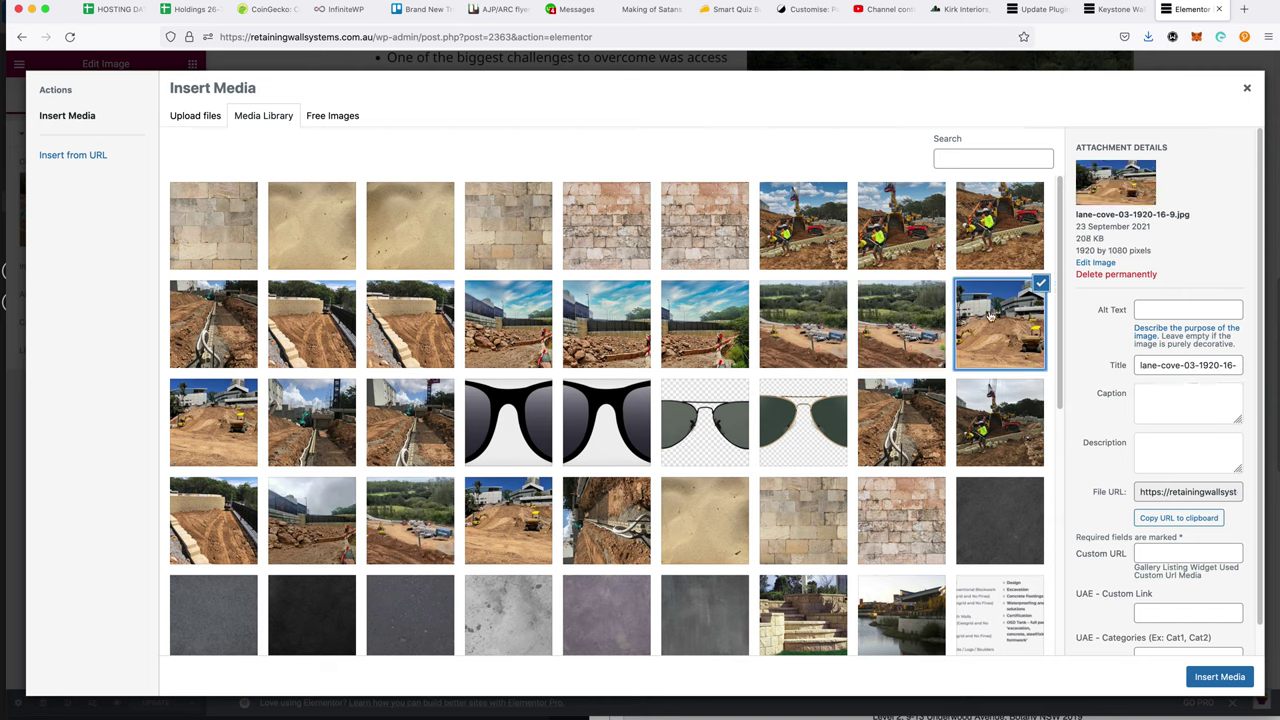
pyautogui.click(1205, 680)
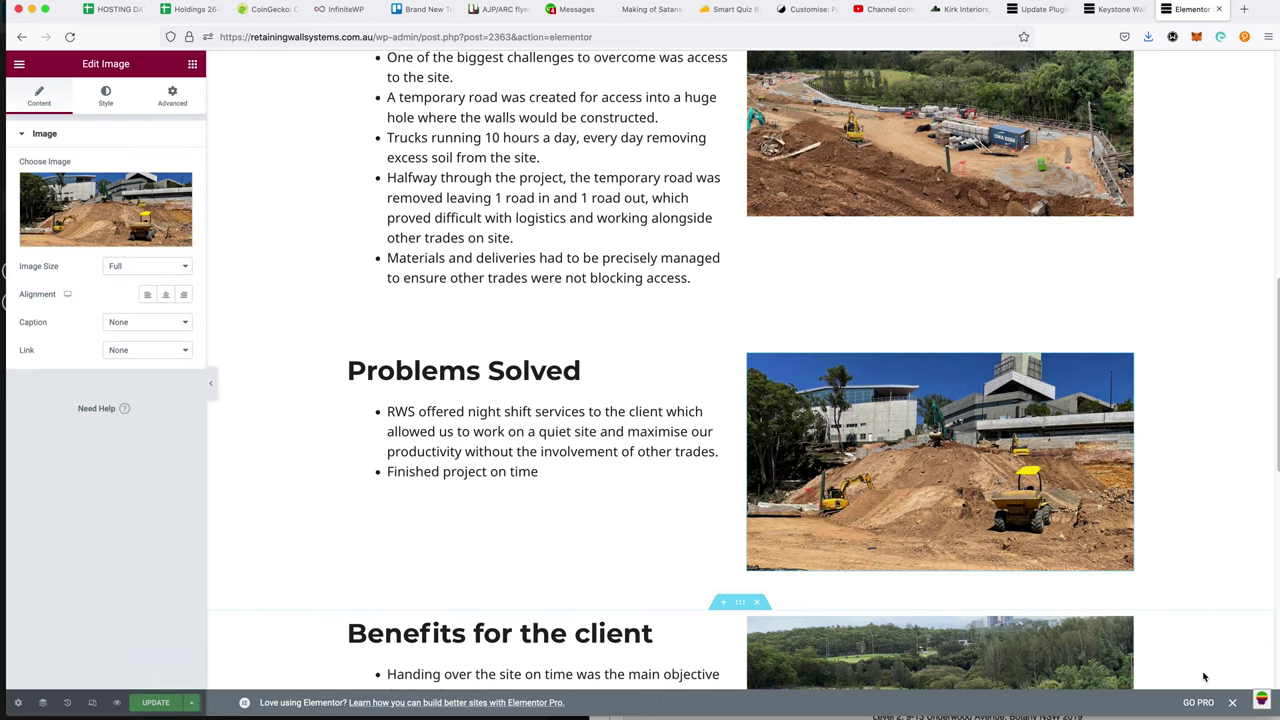
# - Set the Problems Solved image back to lane-cove-04-1600-16-9.jpg from the media library and save the post
pyautogui.scroll(-2, 1175, 585)
pyautogui.scroll(-3, 1161, 572)
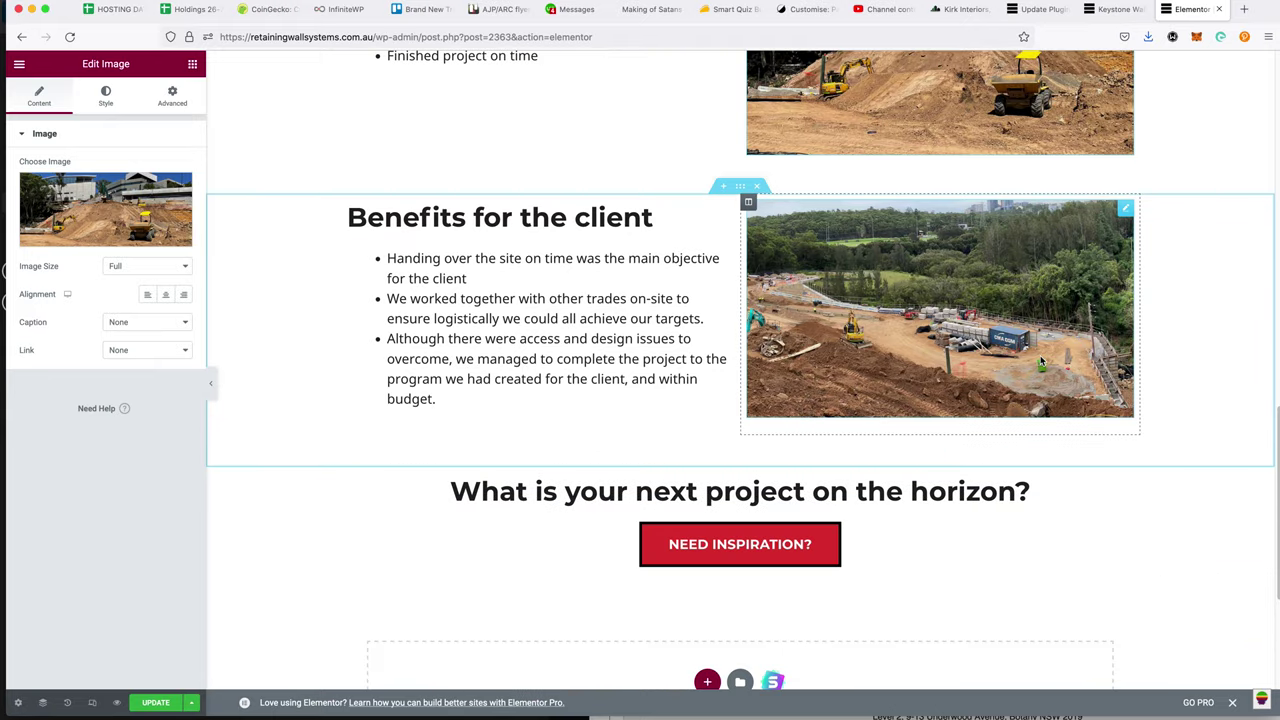
pyautogui.click(136, 212)
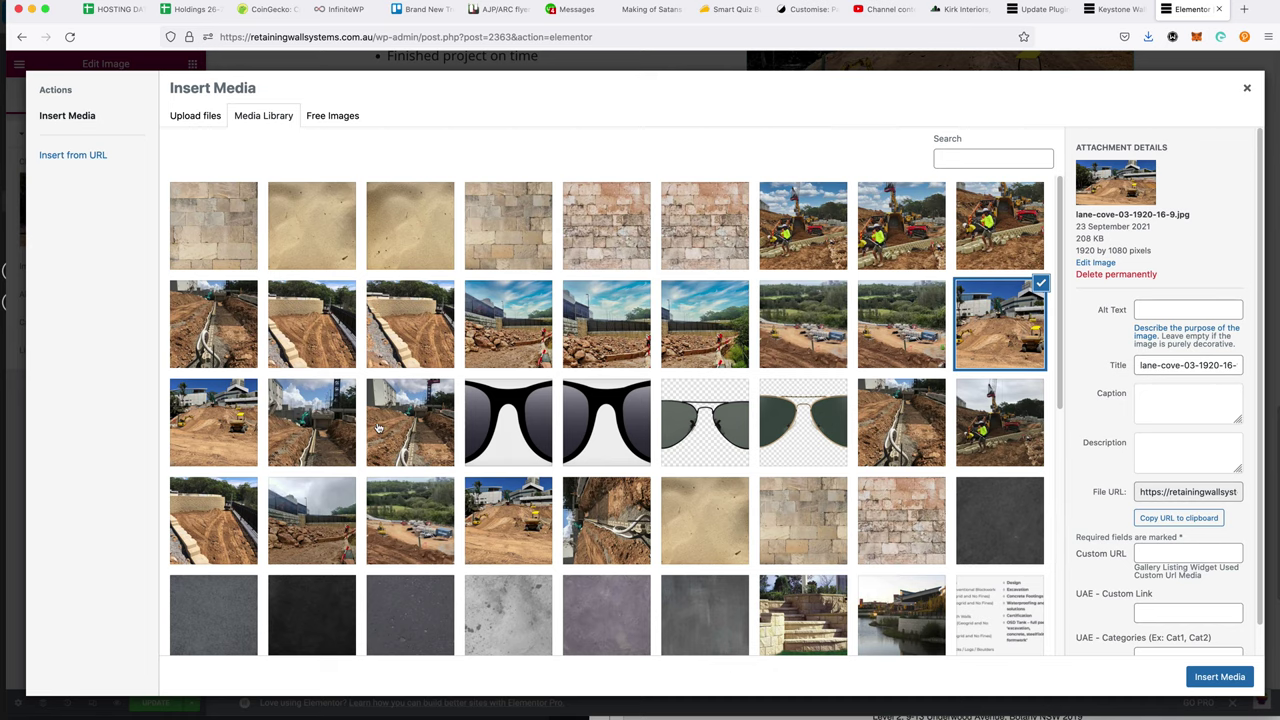
pyautogui.click(394, 519)
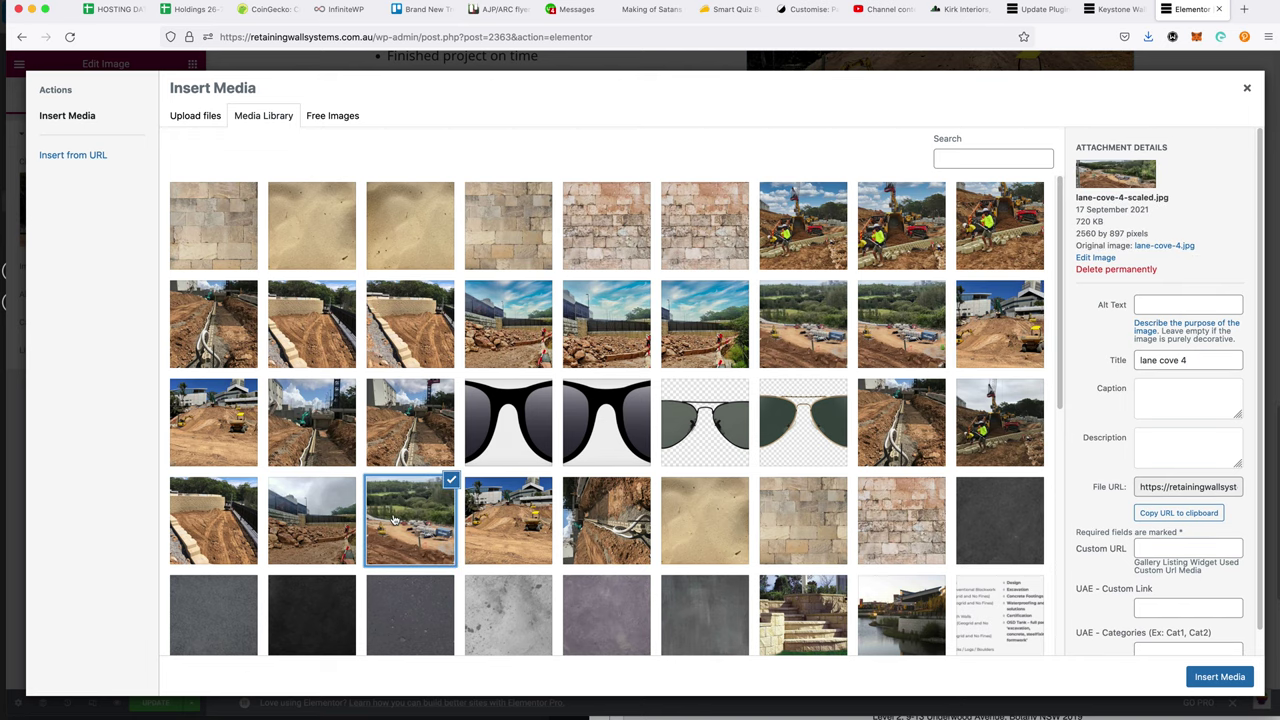
pyautogui.click(889, 330)
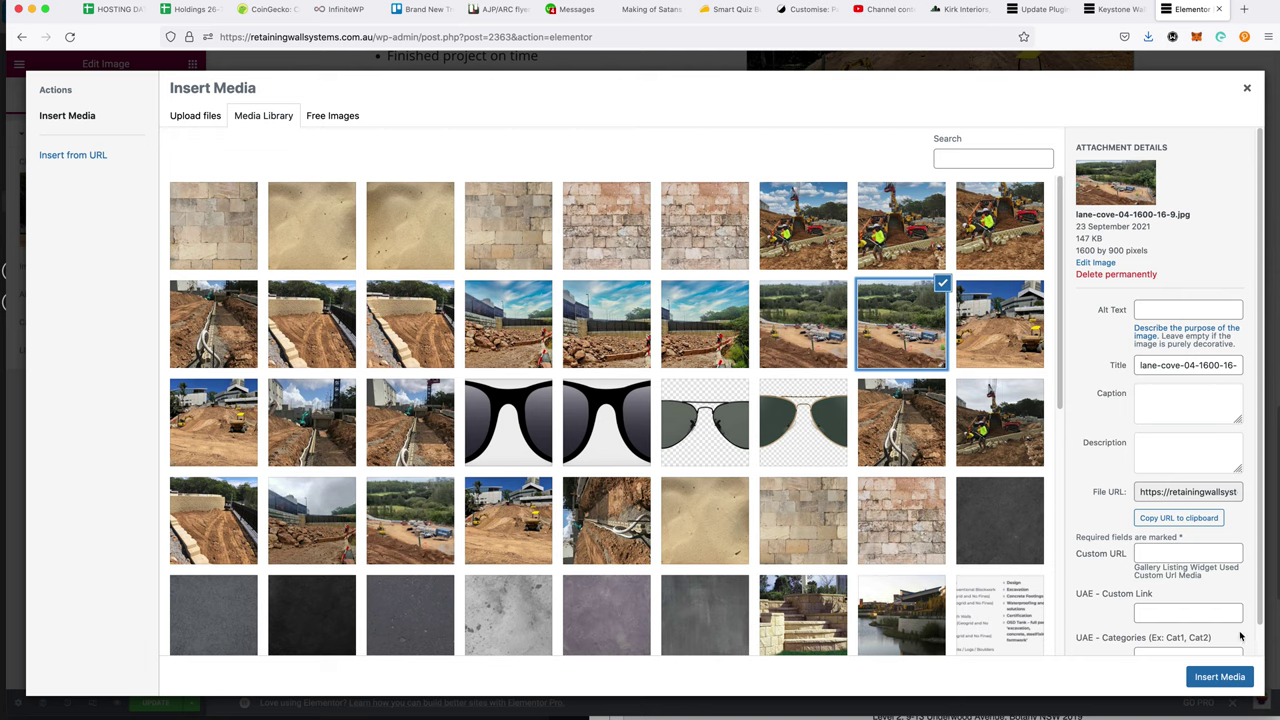
pyautogui.click(1228, 677)
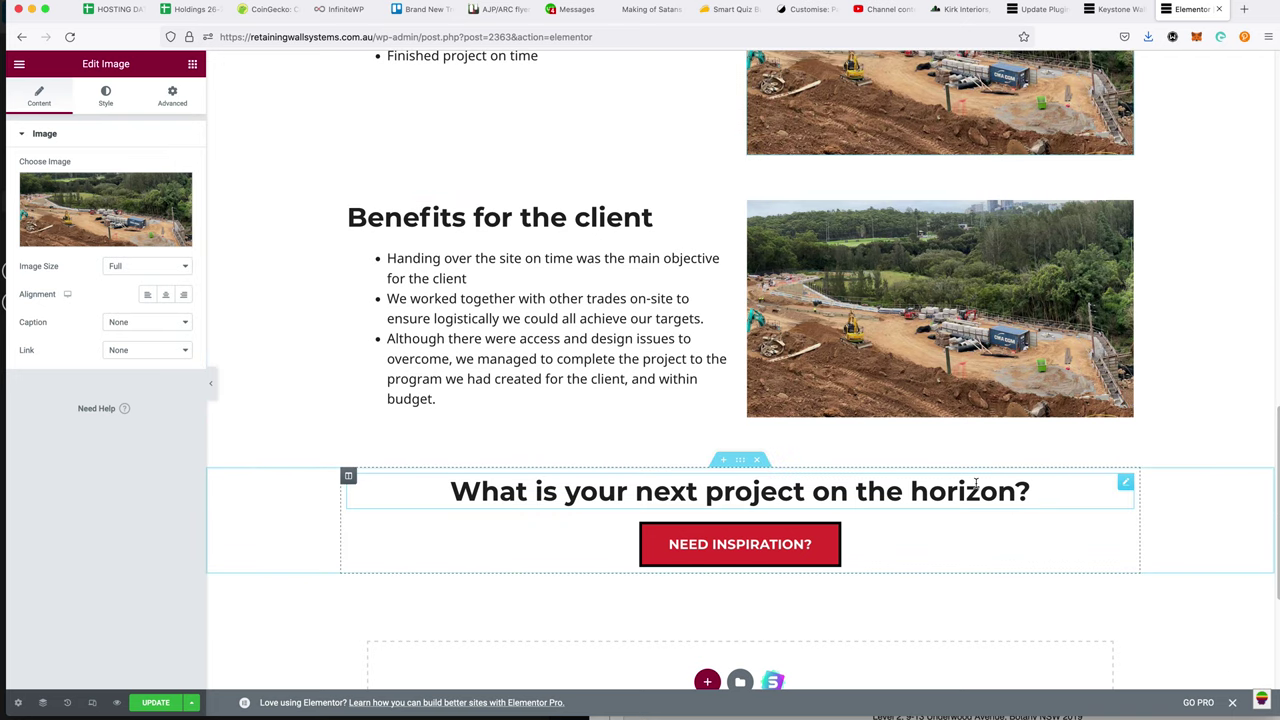
pyautogui.click(150, 703)
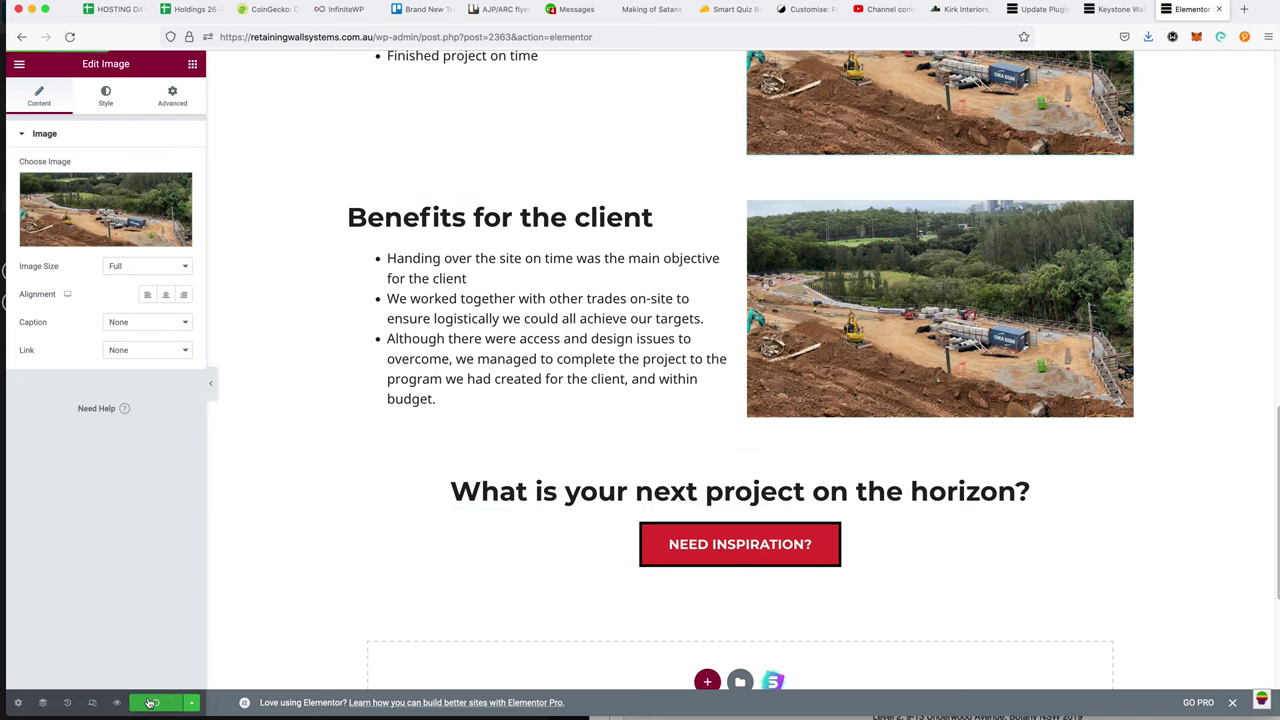
# - Leave the editor for the live Keystone Wall integration post and select its web address
pyautogui.scroll(10, 966, 171)
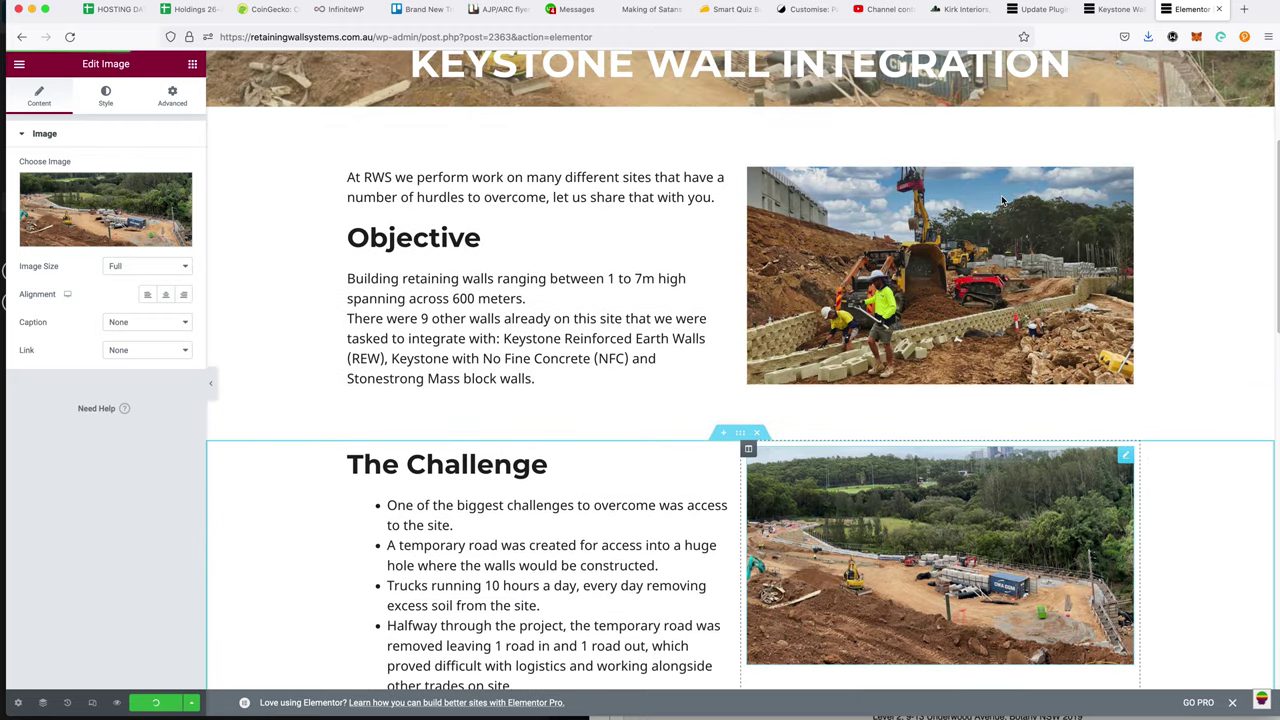
pyautogui.scroll(3, 1003, 201)
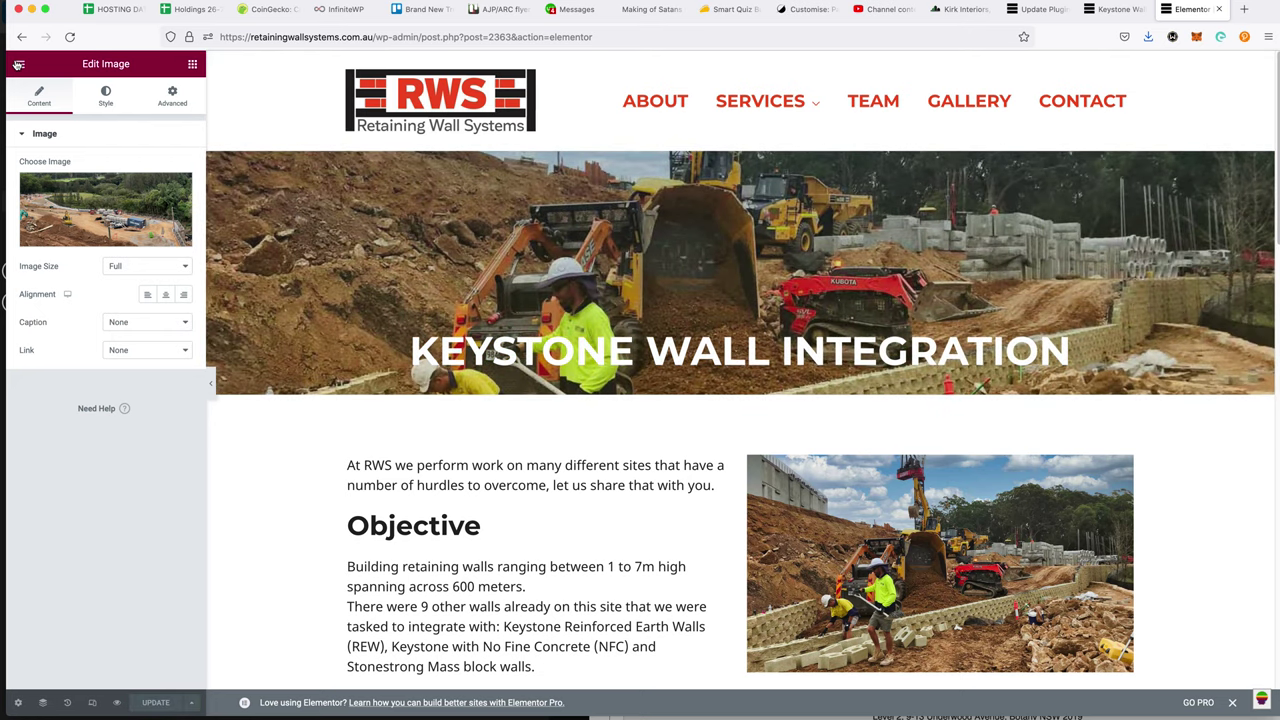
pyautogui.click(18, 64)
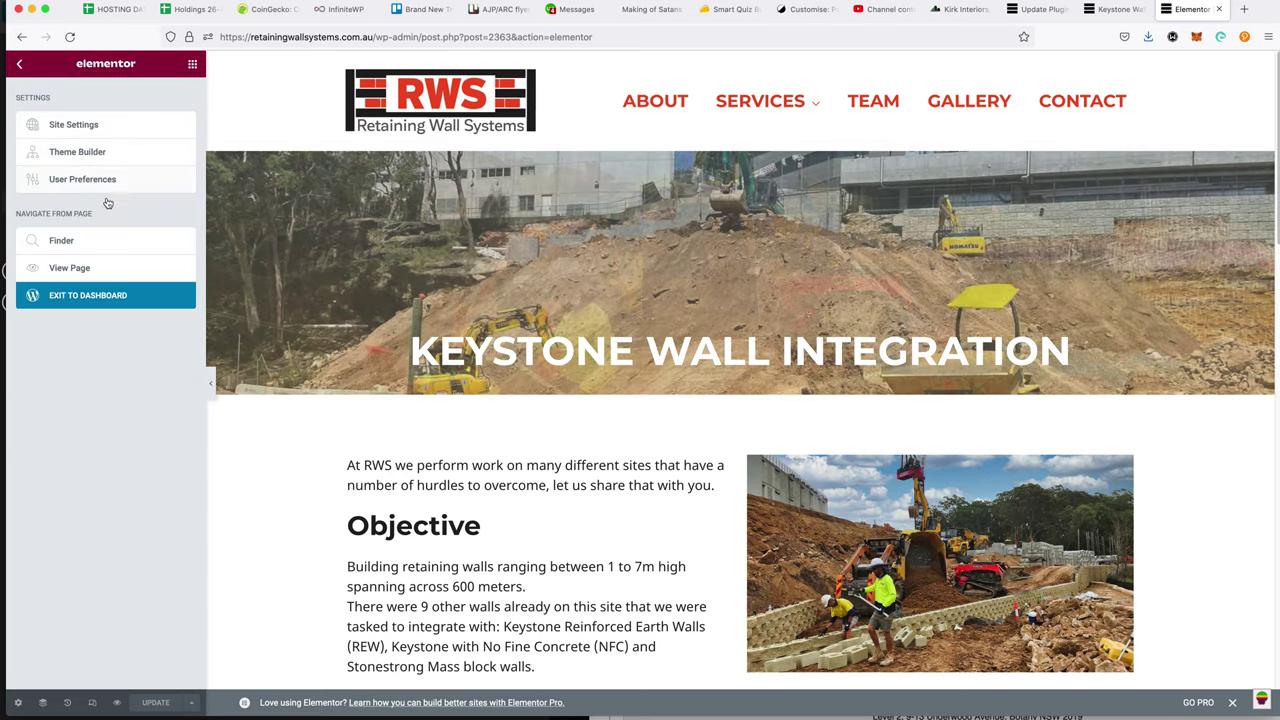
pyautogui.click(155, 301)
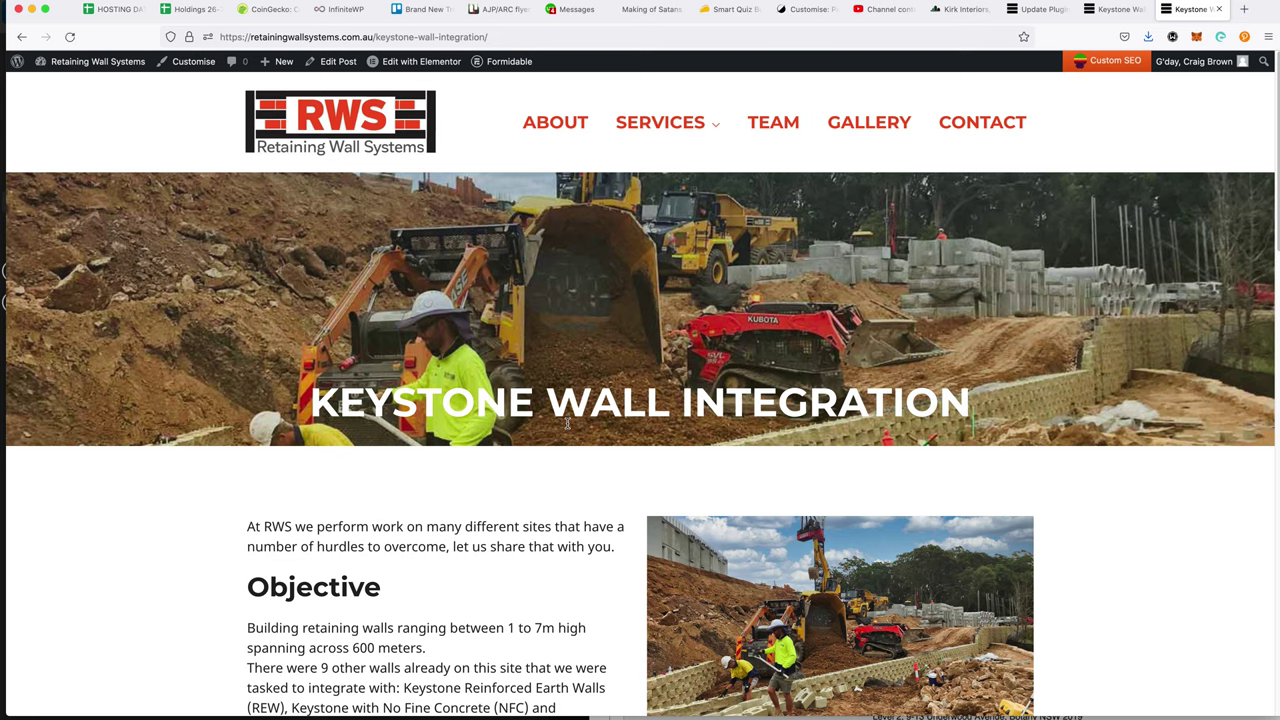
pyautogui.click(503, 30)
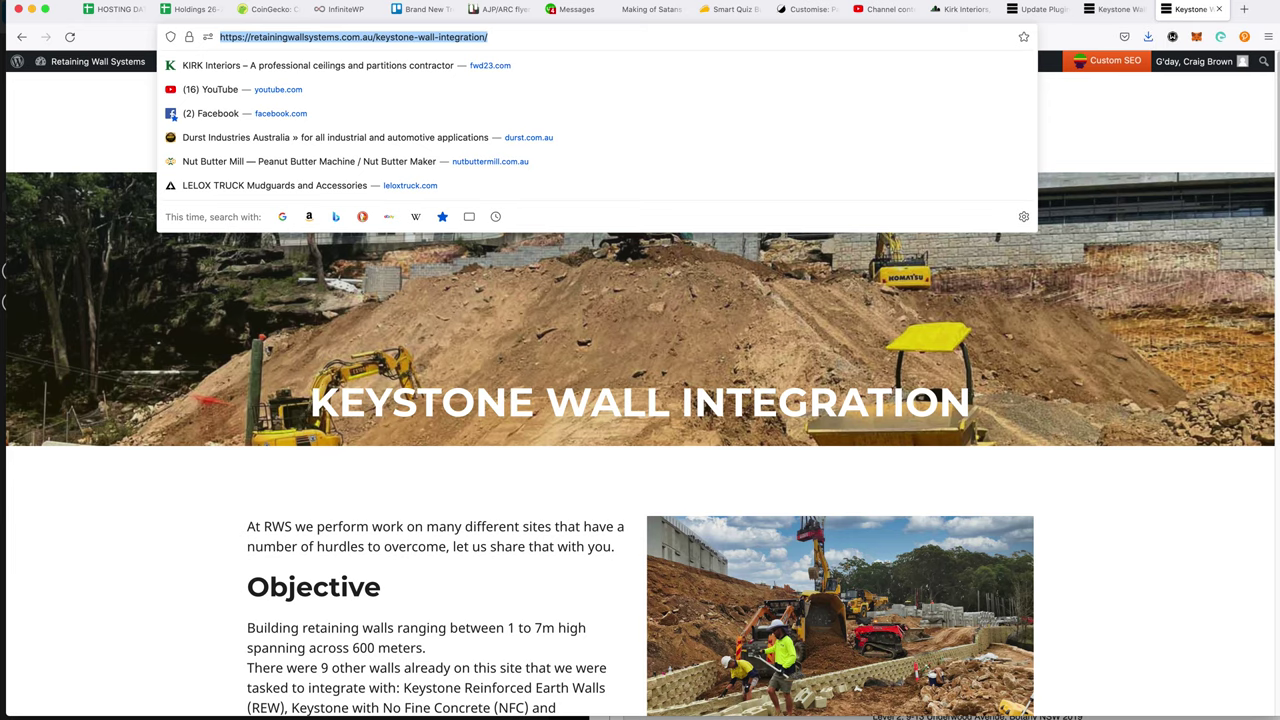
# - Switch to the MailPoet newsletter window, close the preview and inspect the link settings of the Need Inspiration? button
pyautogui.press('super+grave')
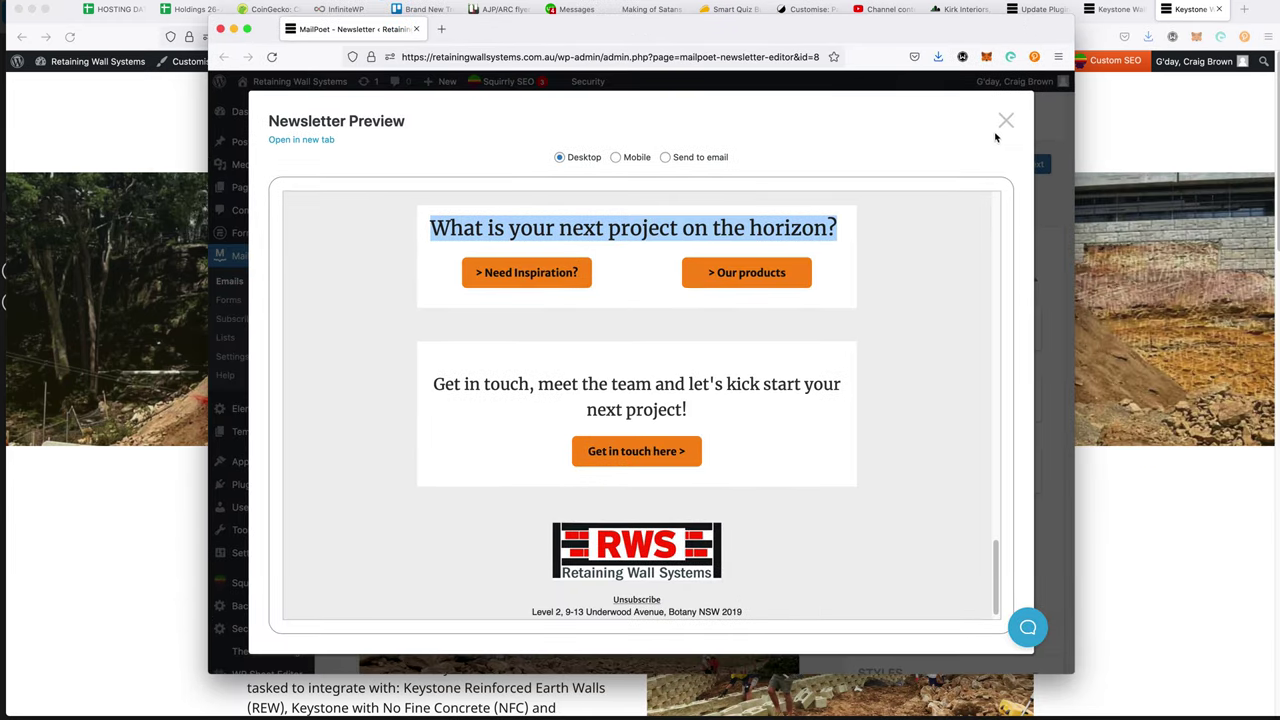
pyautogui.click(1005, 120)
pyautogui.scroll(-5, 677, 437)
pyautogui.scroll(-15, 677, 437)
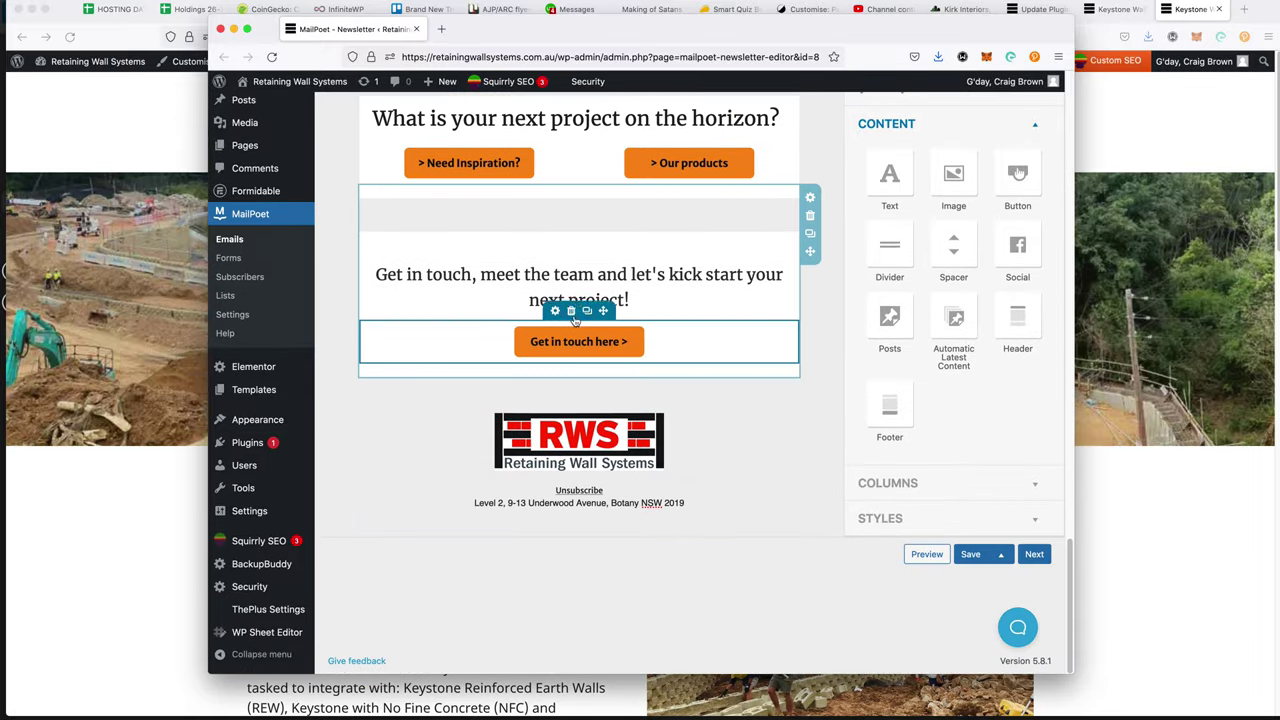
pyautogui.scroll(2, 572, 315)
pyautogui.click(448, 263)
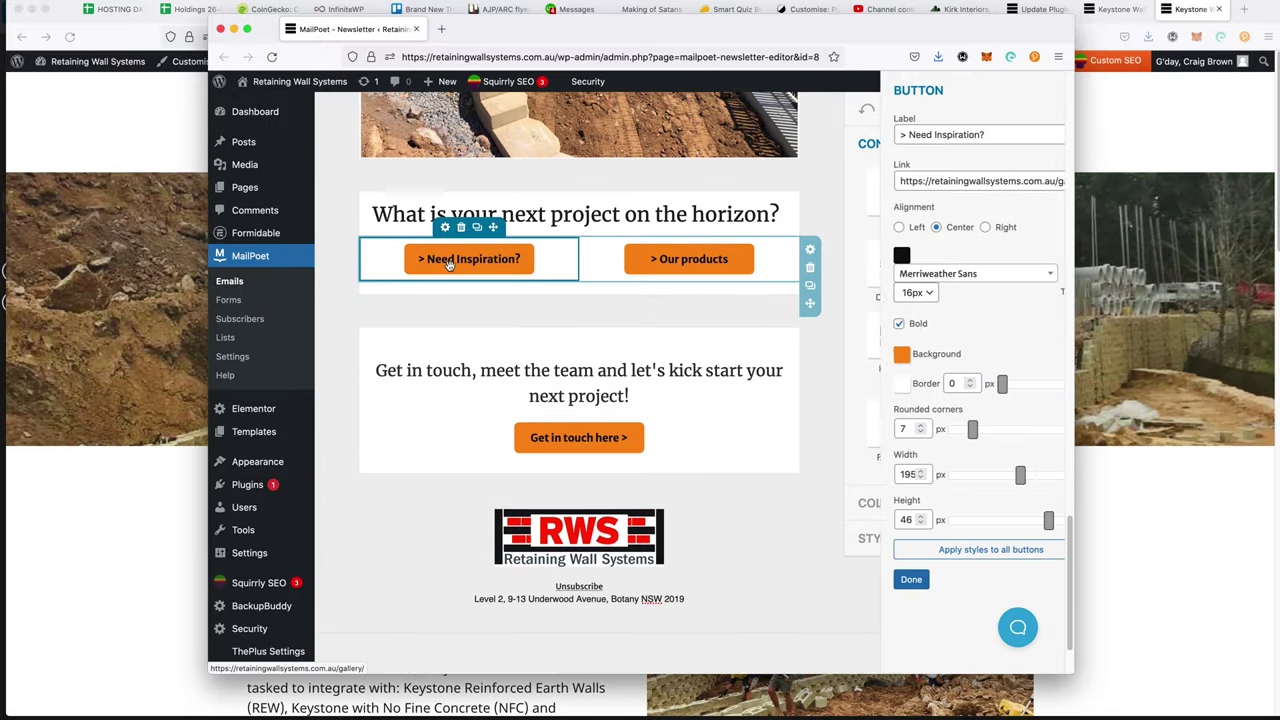
pyautogui.tripleClick(898, 180)
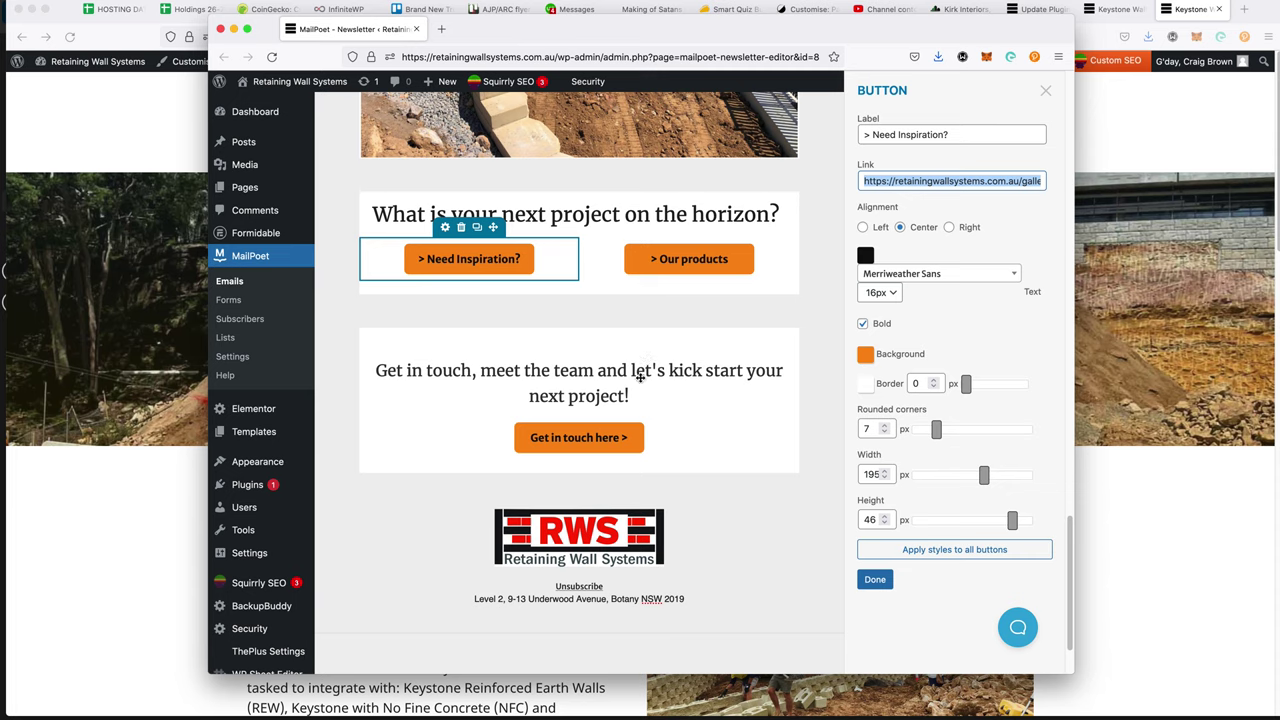
pyautogui.scroll(10, 612, 372)
pyautogui.scroll(15, 638, 278)
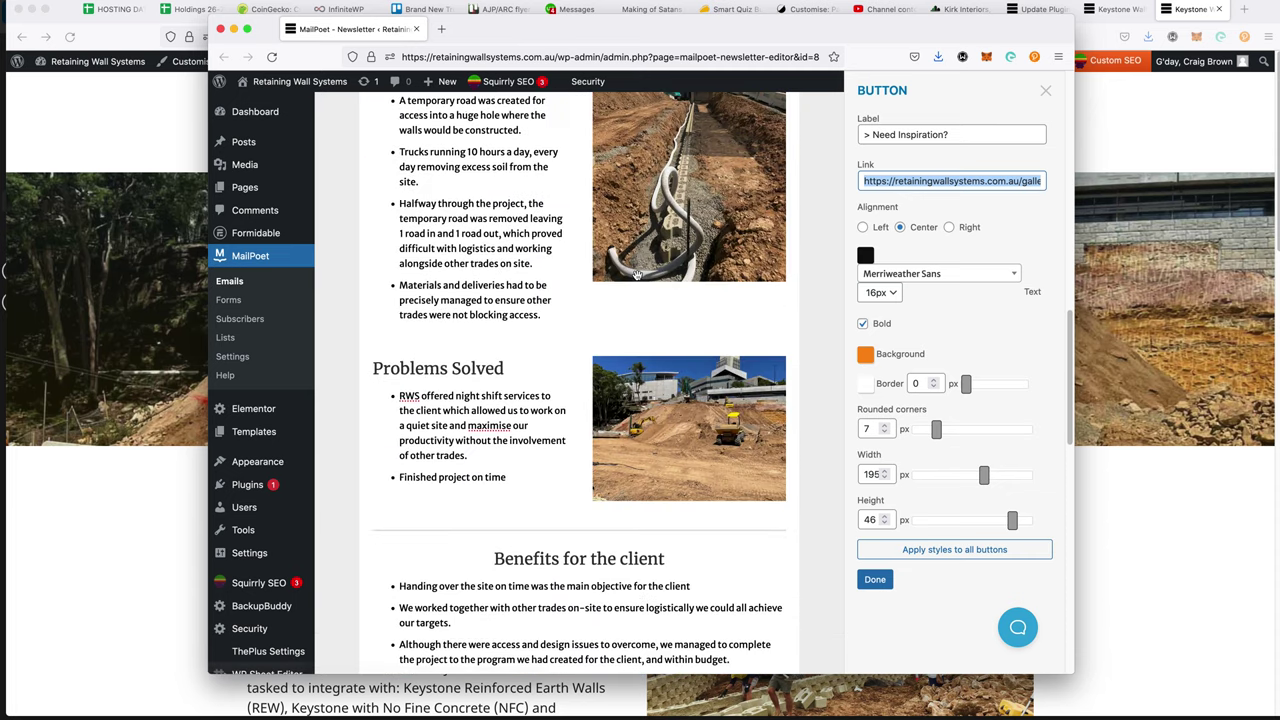
pyautogui.scroll(1, 635, 268)
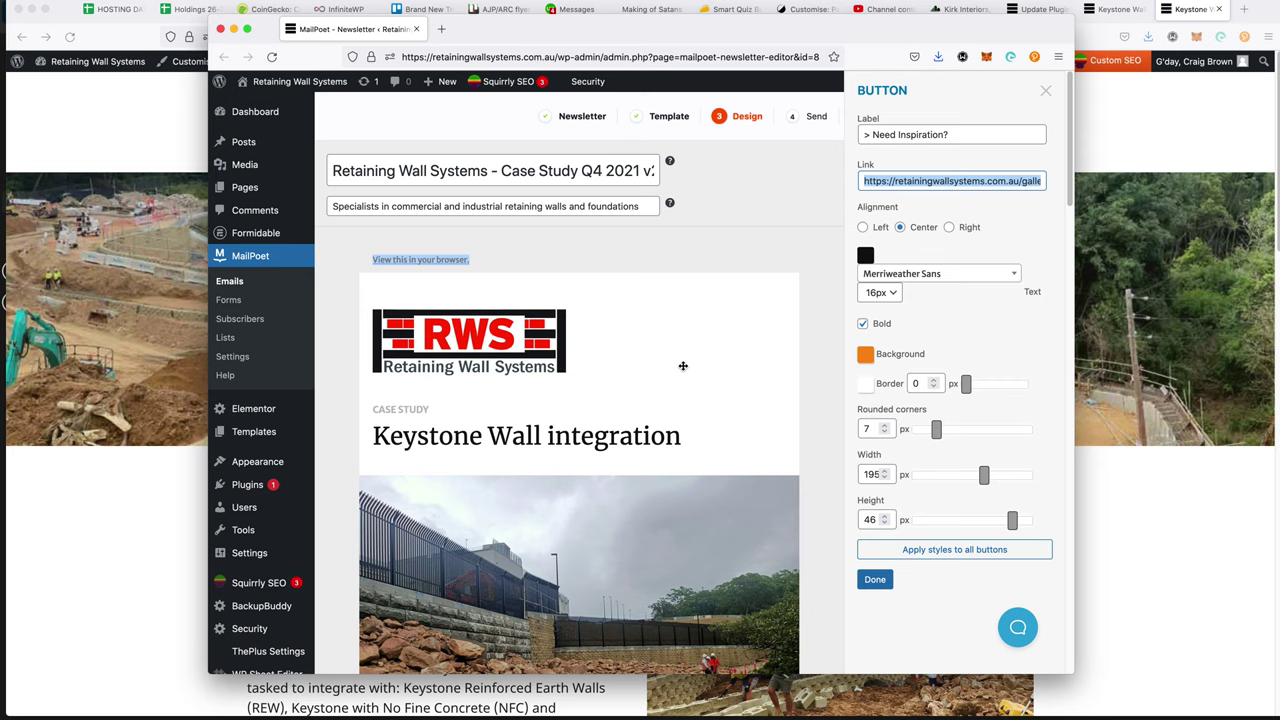
# - Open Squirrly SEO's All Features page and enlarge its browser window to nearly fill the screen
pyautogui.moveTo(258, 588)
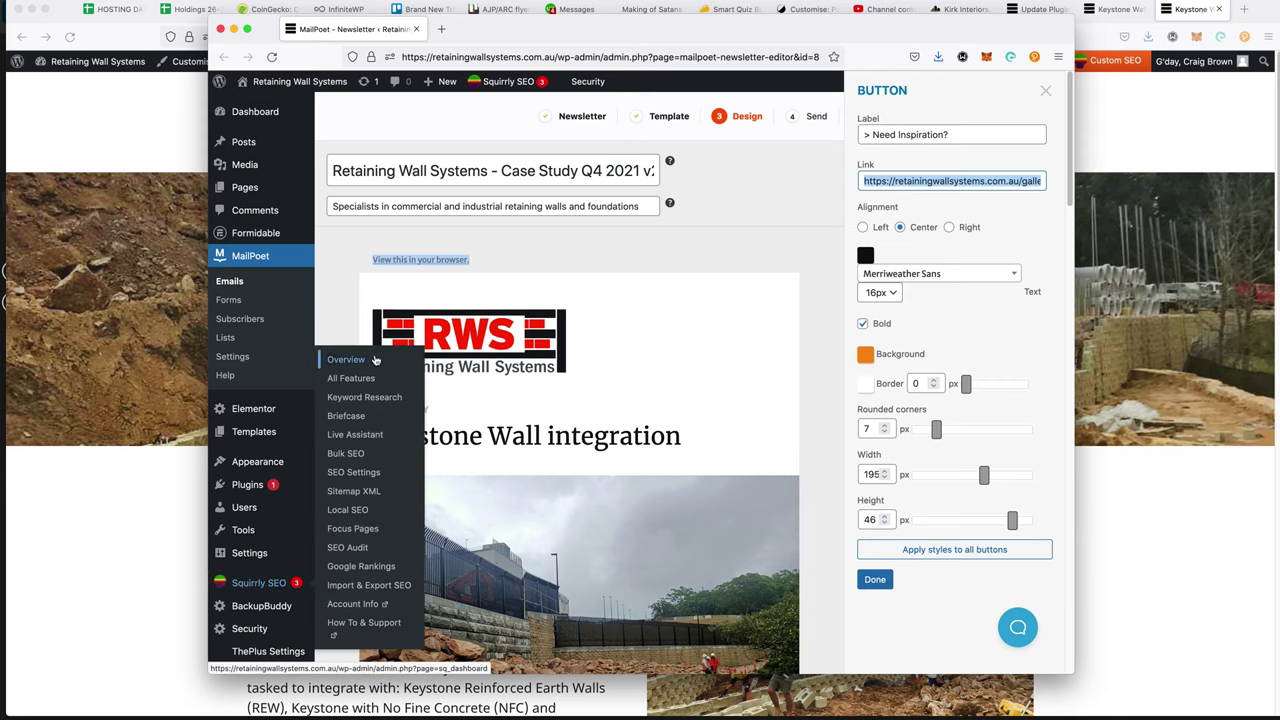
pyautogui.click(361, 390)
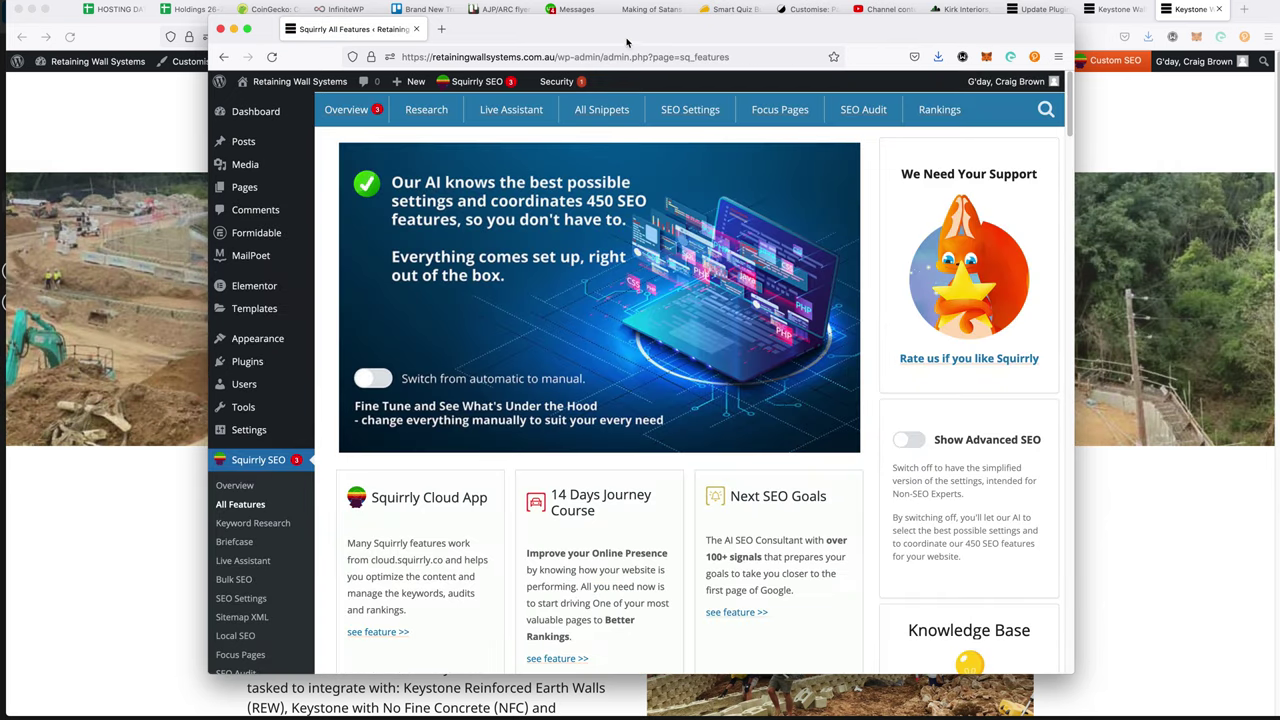
pyautogui.moveTo(625, 35); pyautogui.dragTo(451, 23)
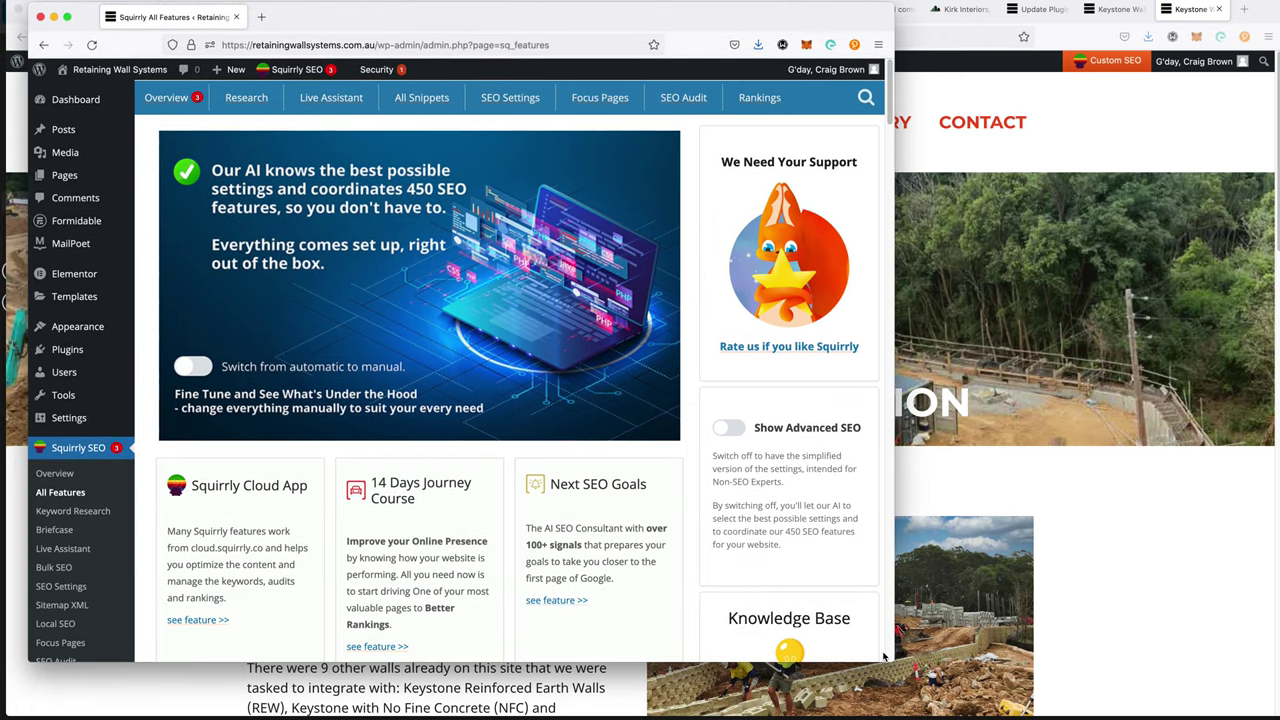
pyautogui.moveTo(890, 660); pyautogui.dragTo(1279, 719)
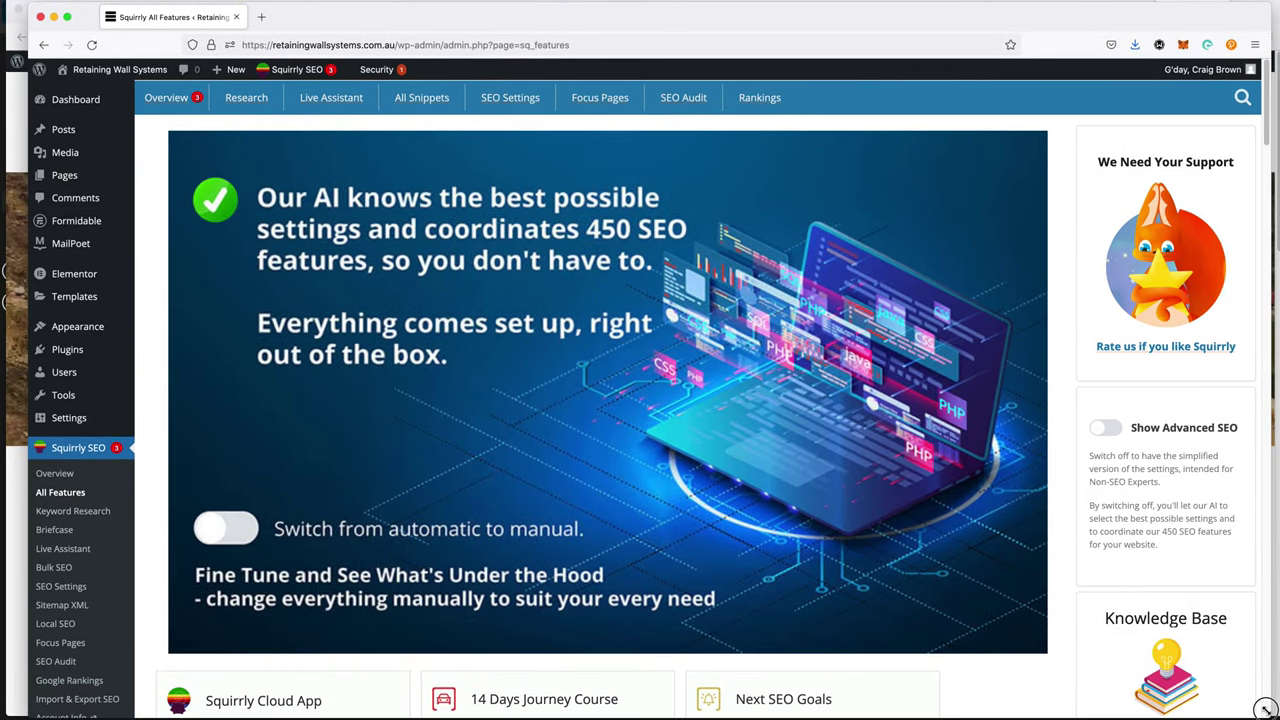